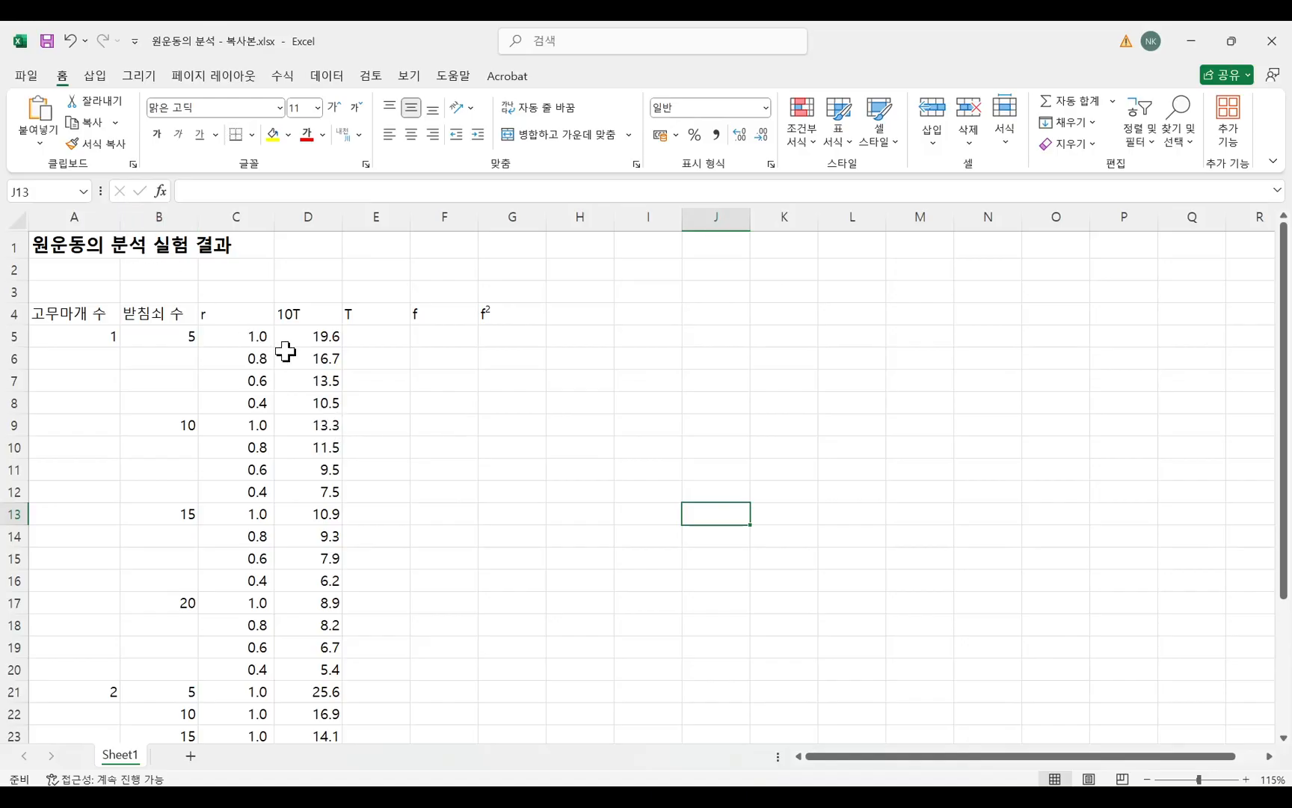
Examine the recorded washer counts, r and 10T values for the one-stopper and two-stopper experiment groups.
left_click(183, 340)
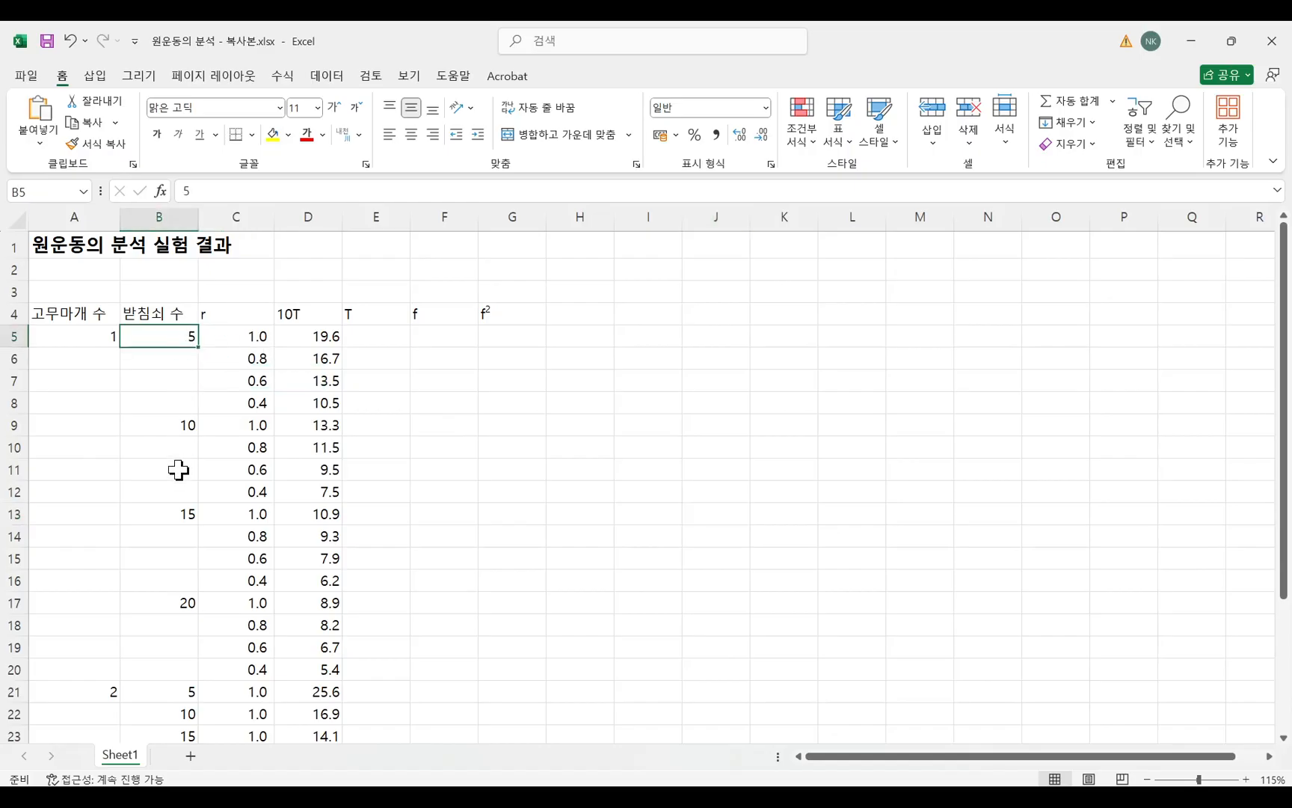
left_click(174, 425)
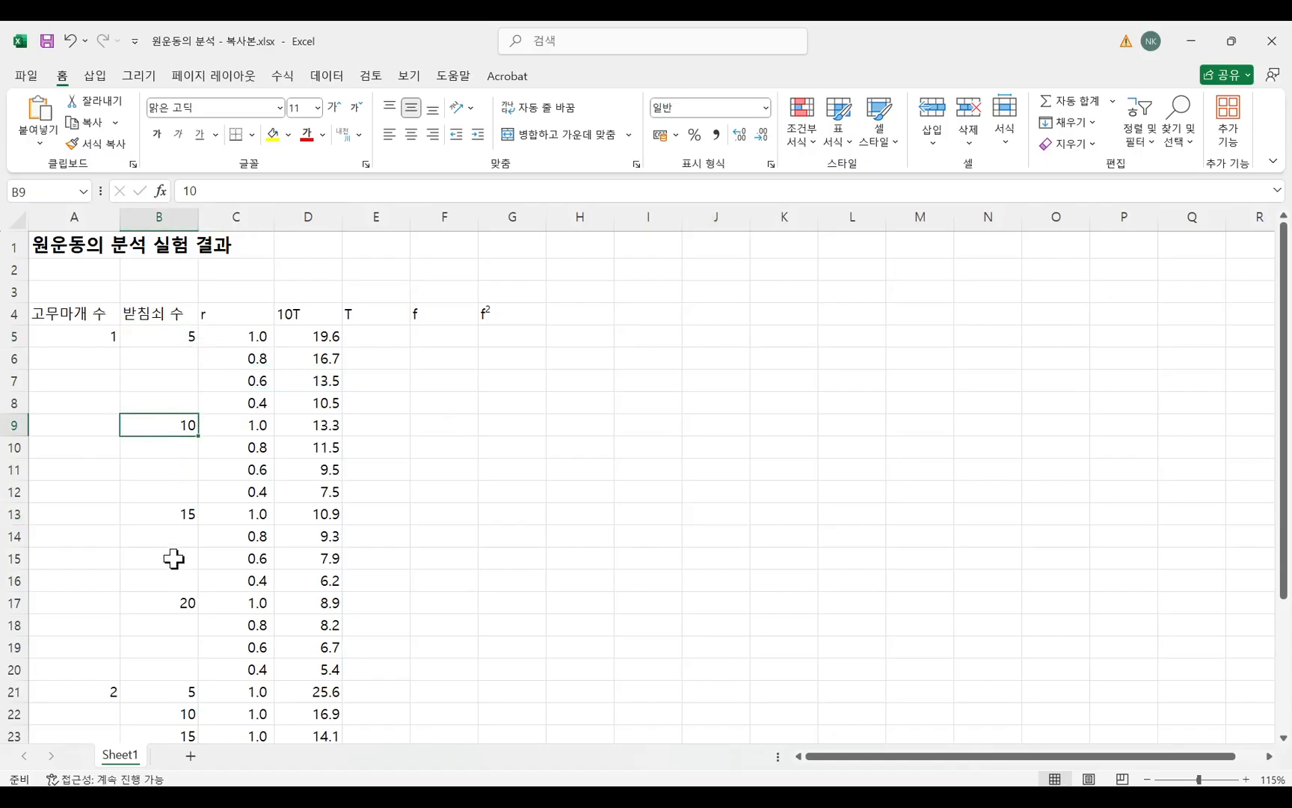
left_click(174, 605)
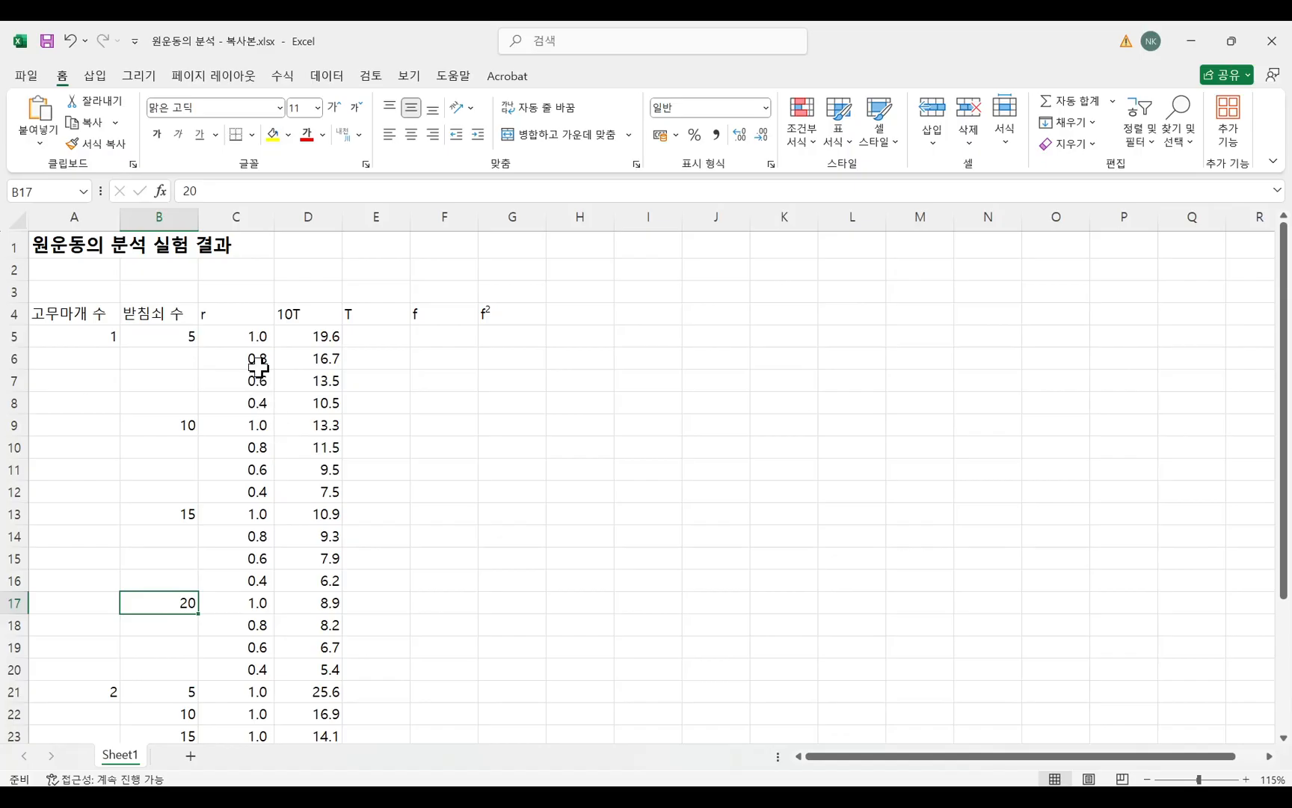
left_click_drag(253, 335, 249, 395)
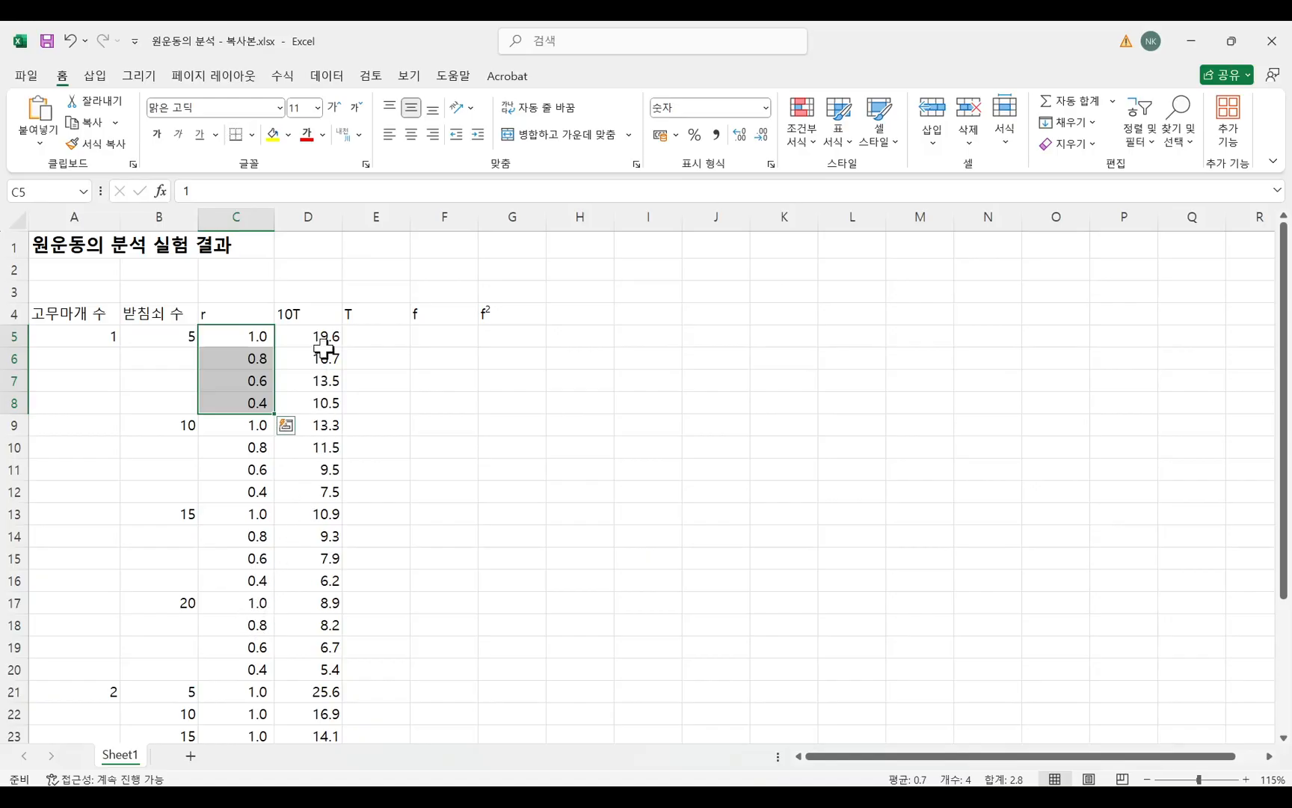
left_click_drag(323, 337, 320, 402)
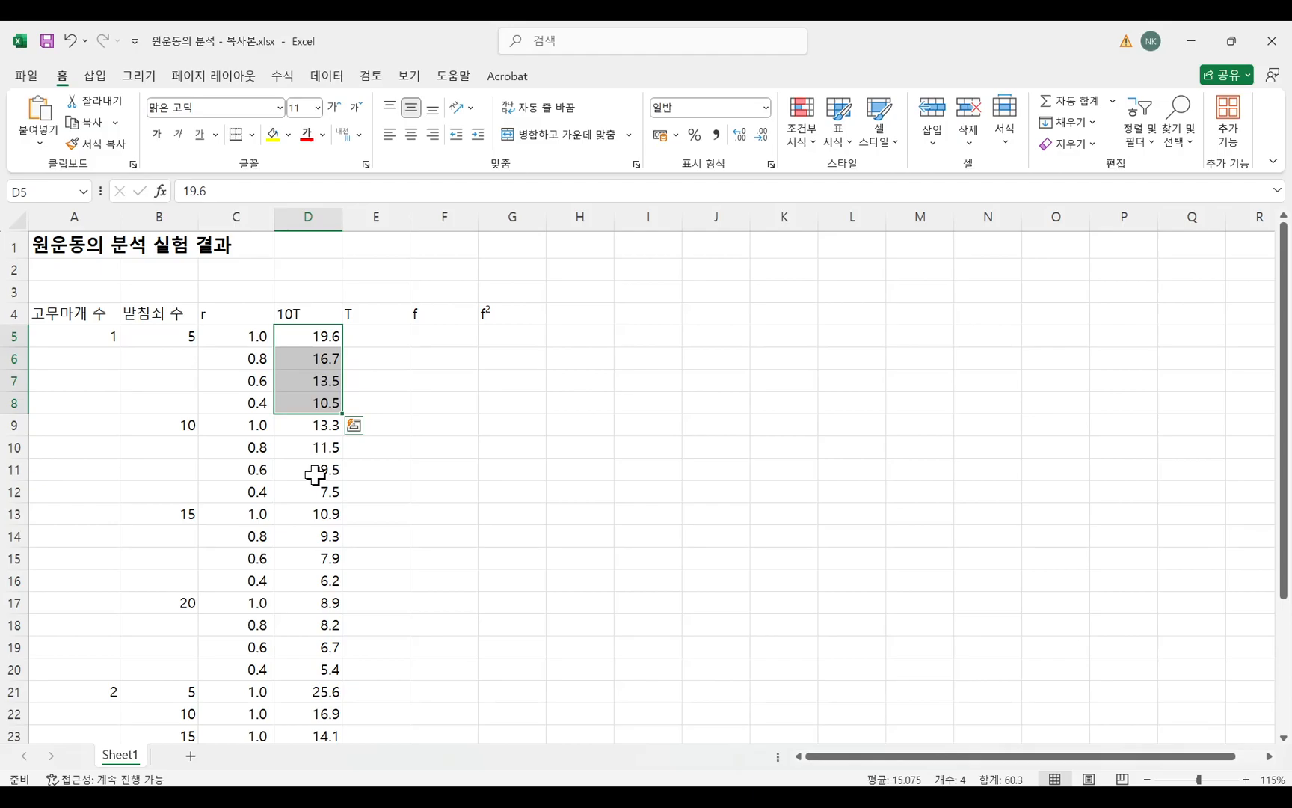
scroll(314, 473, "down", 3)
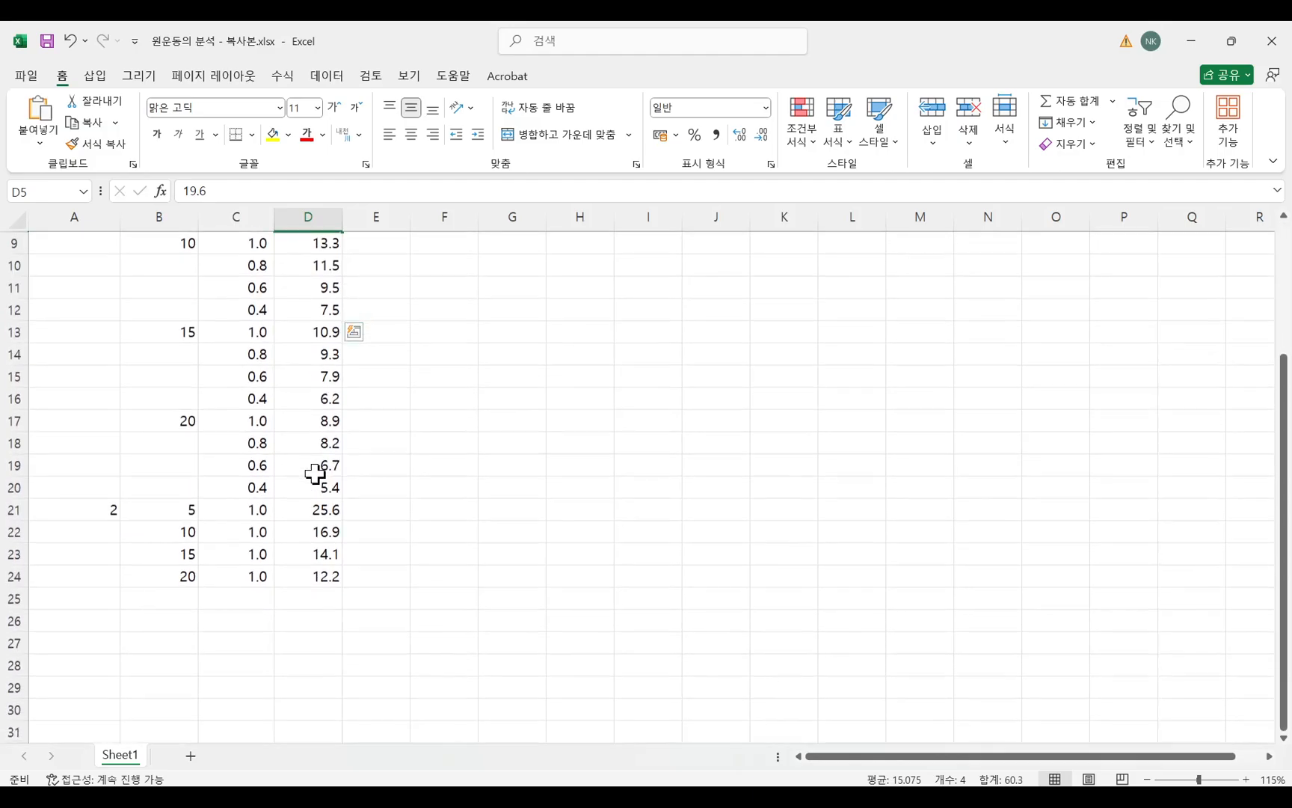
left_click(101, 508)
scroll(167, 580, "up", 3)
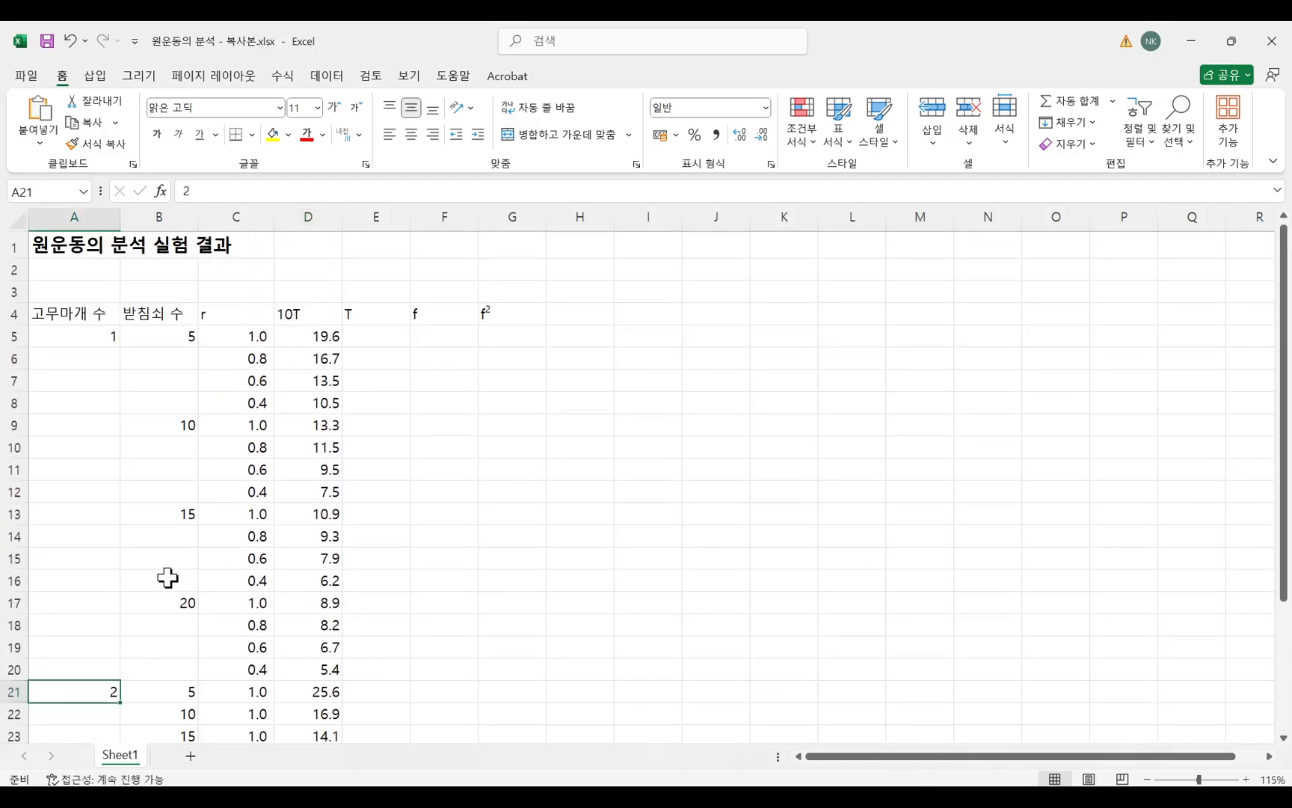
left_click(72, 322)
left_click(83, 692)
scroll(182, 666, "down", 2)
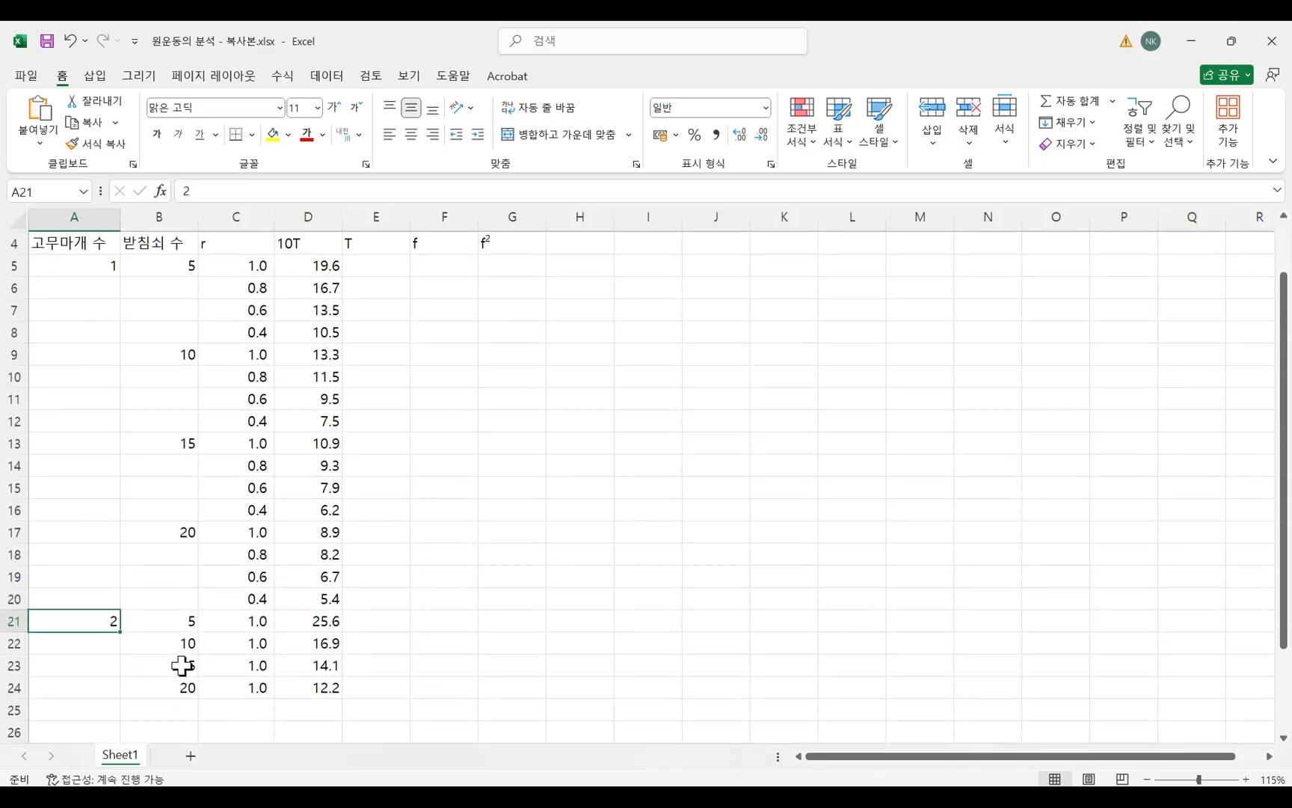
left_click_drag(183, 597, 175, 666)
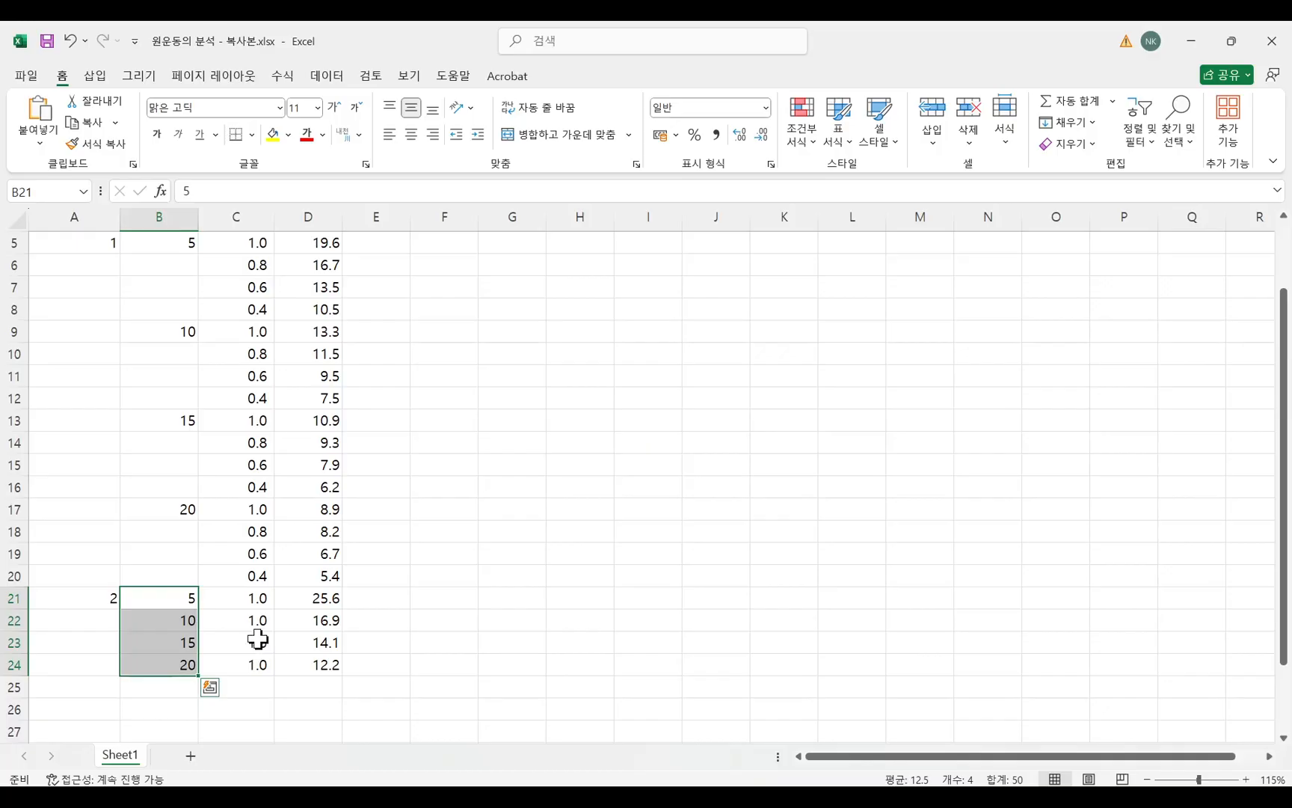
left_click_drag(256, 598, 332, 663)
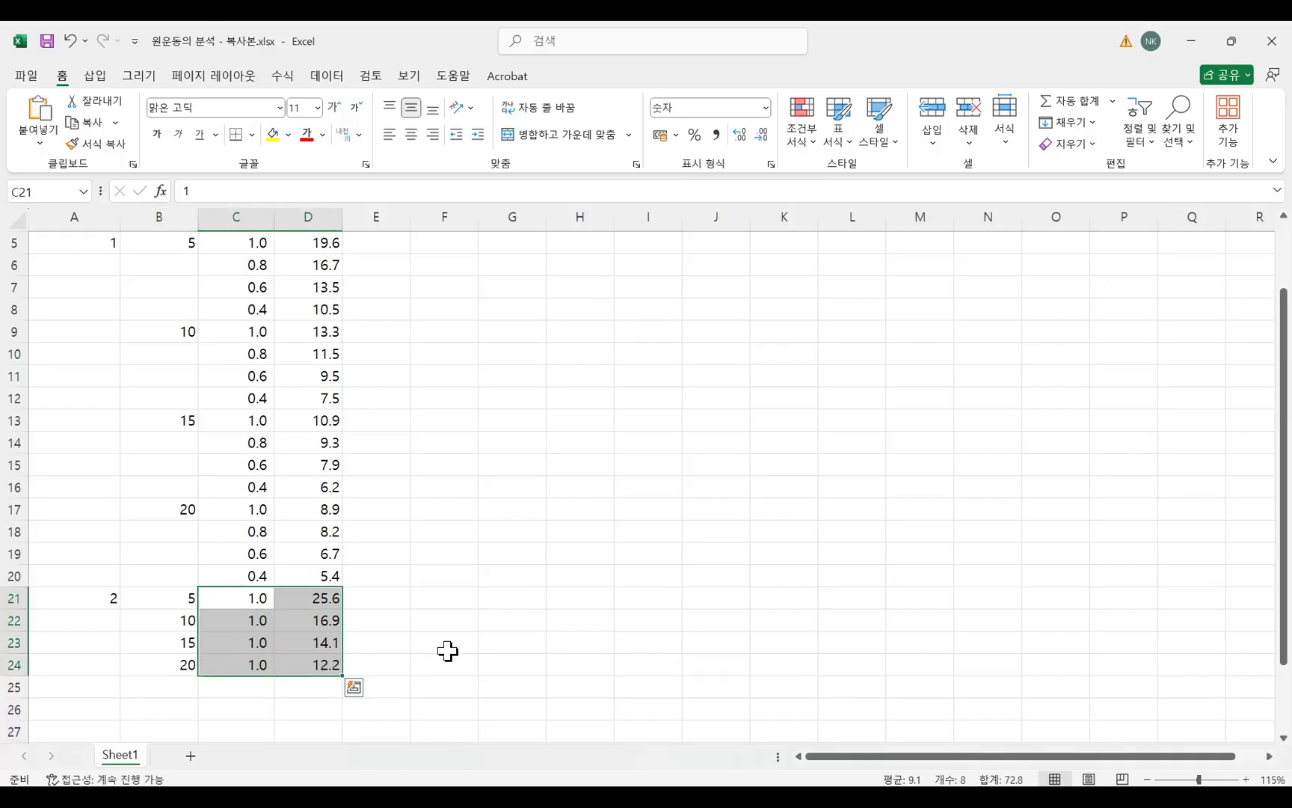
left_click(447, 650)
scroll(448, 648, "up", 2)
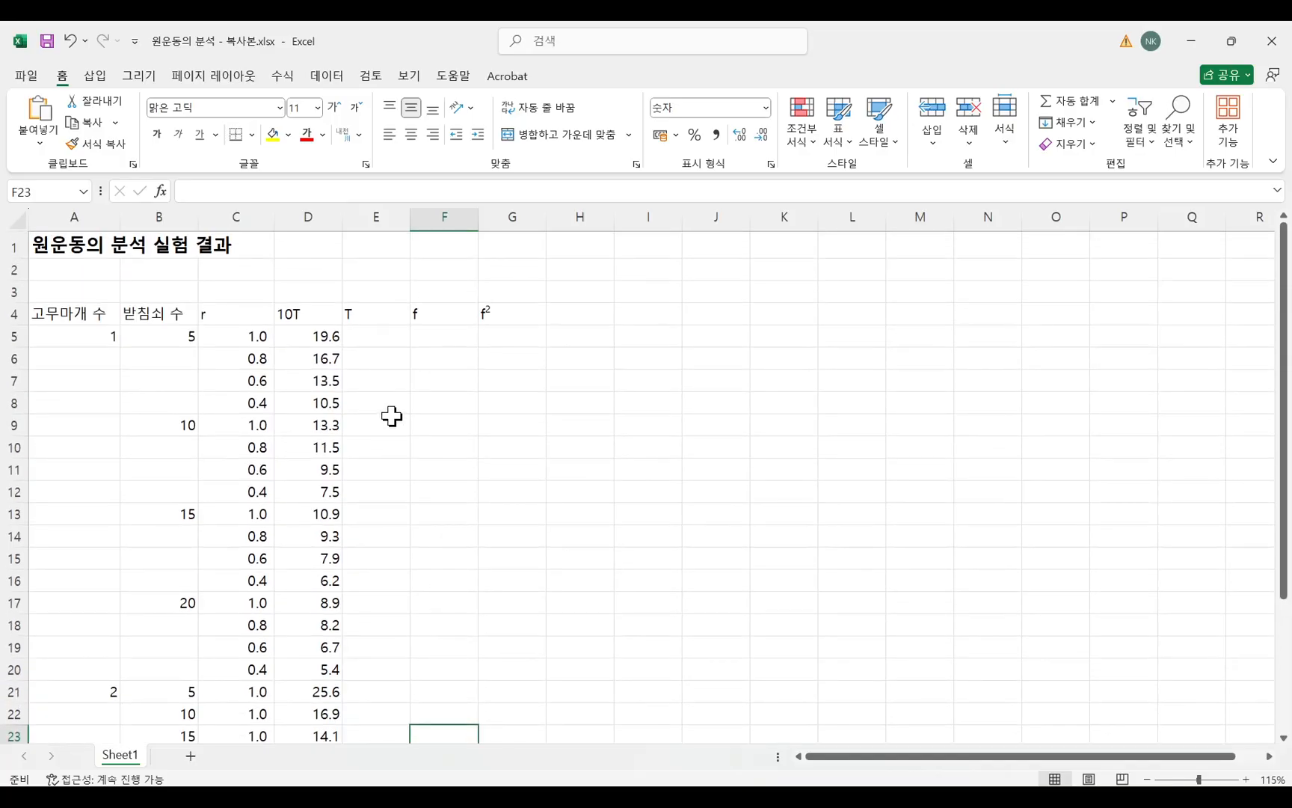
Enter the formula =D5/10 in E5 to calculate the period T from the 10T value.
left_click(378, 334)
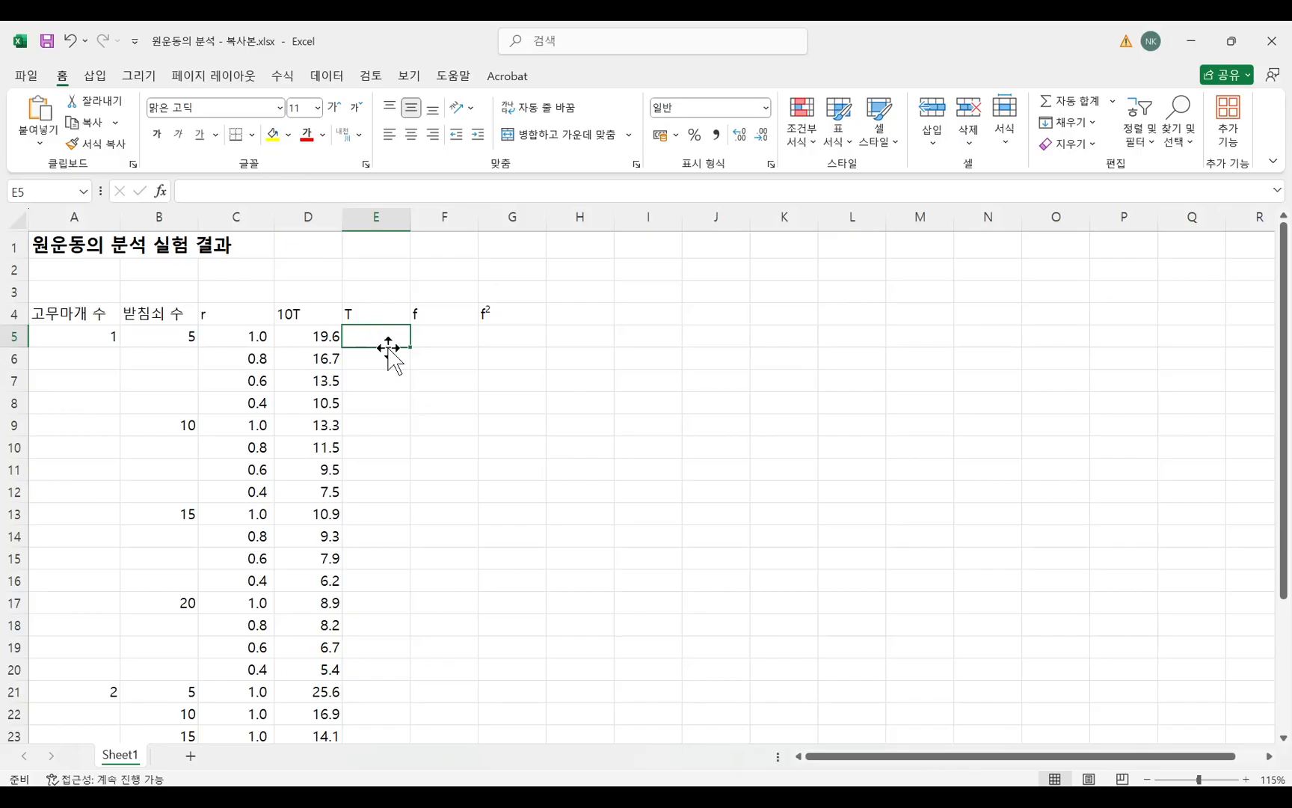
scroll(424, 387, "up", 1, "ctrl")
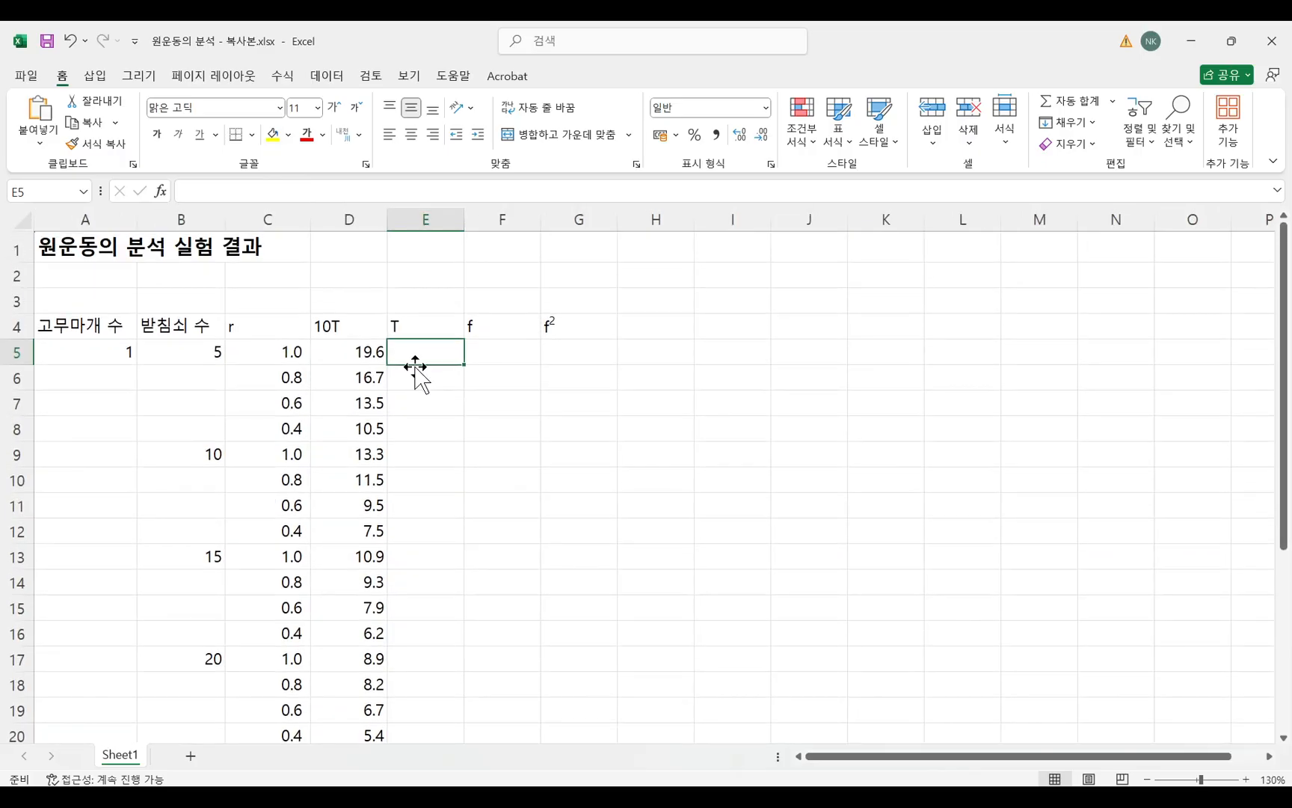
left_click(324, 191)
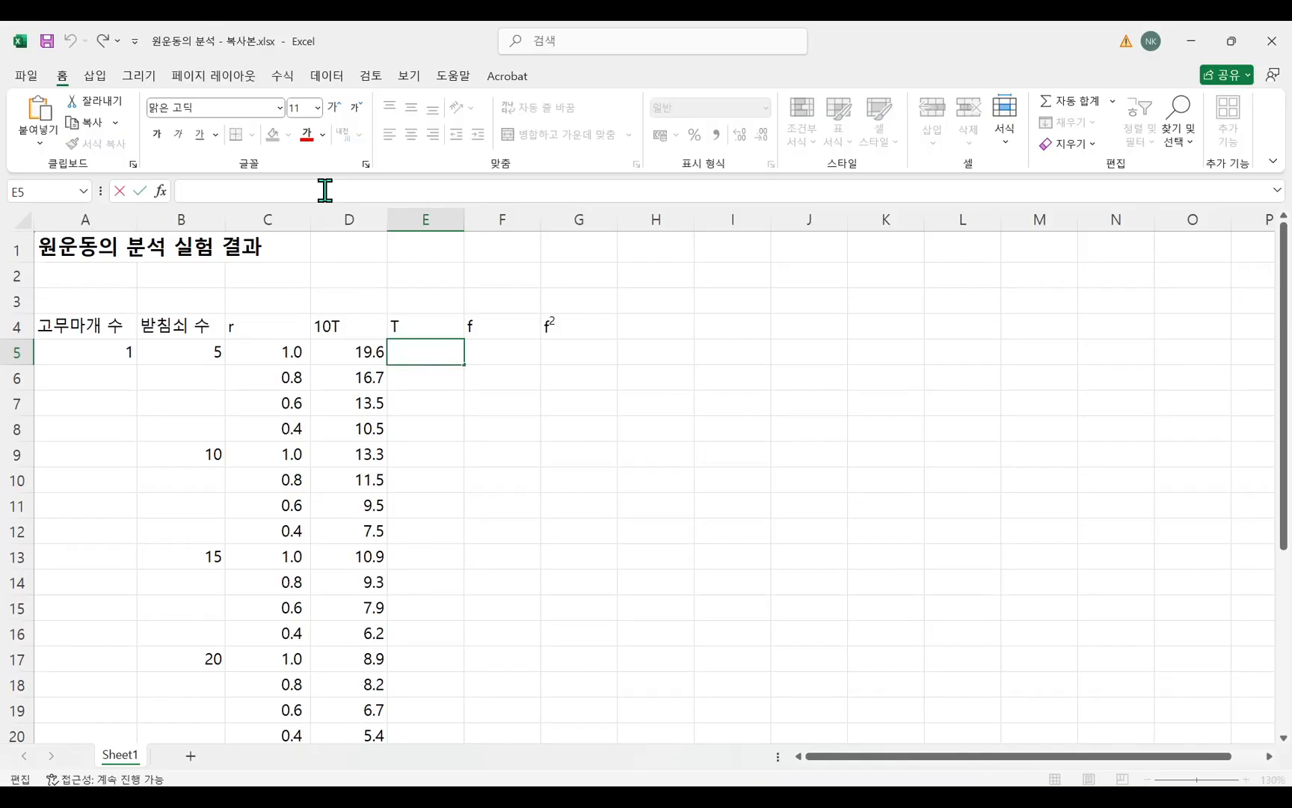
type("=")
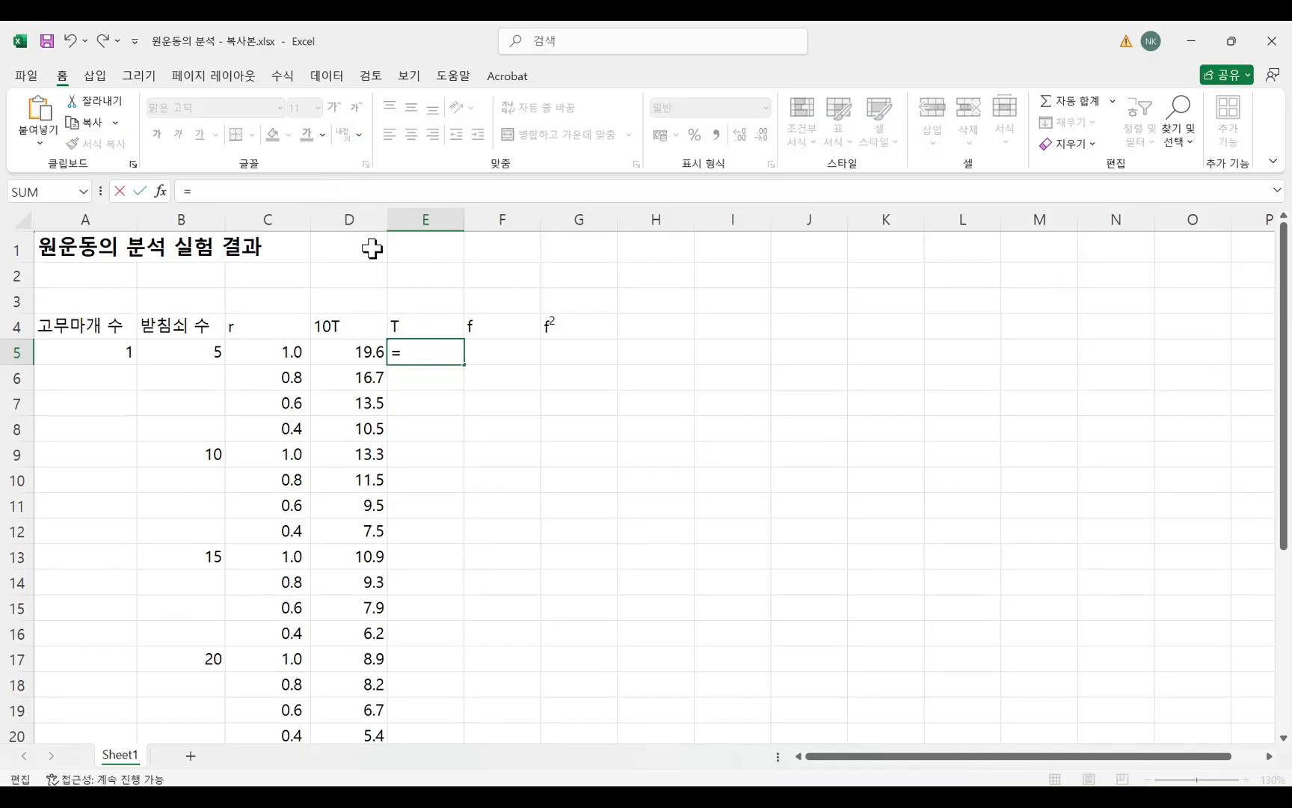
left_click(354, 354)
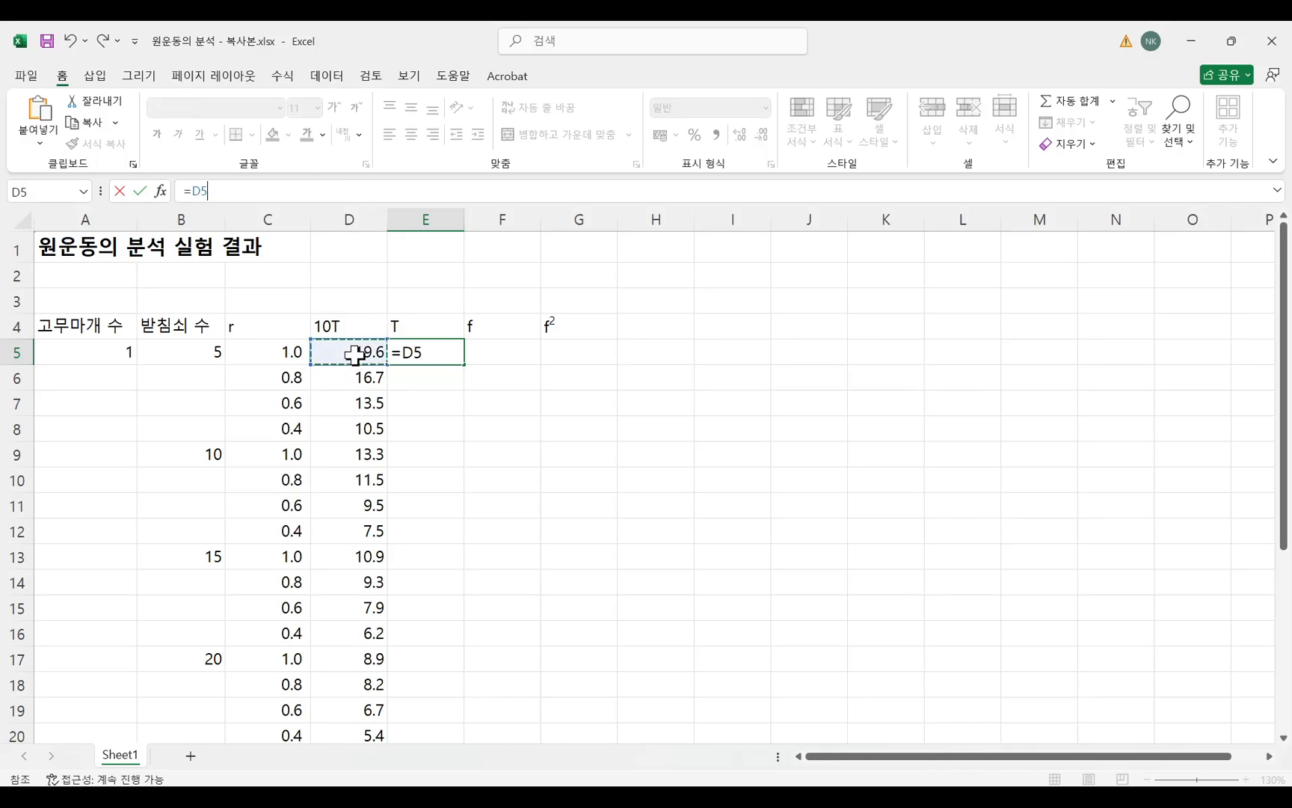
type("/10")
key("Return")
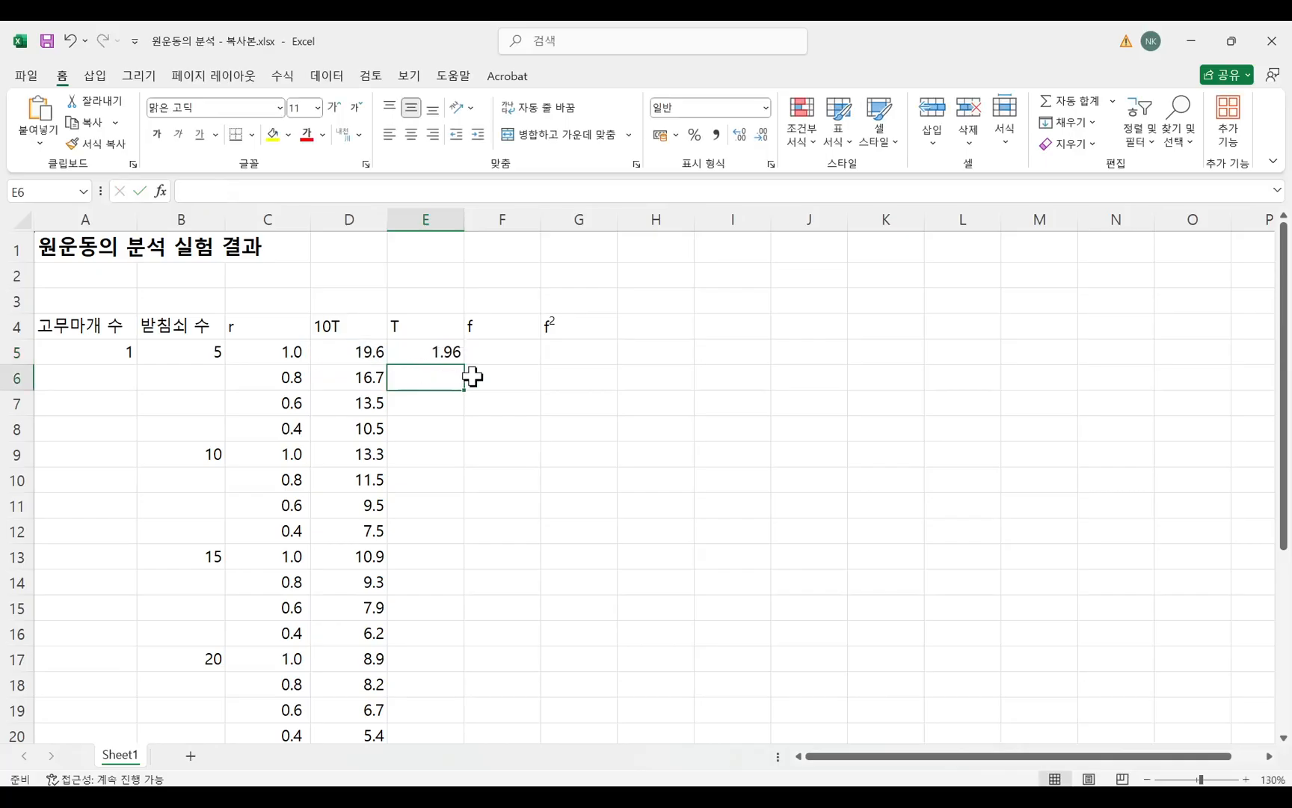
Fill the period formula from E5 down the T column to row 24 and check the filled rows.
left_click(444, 352)
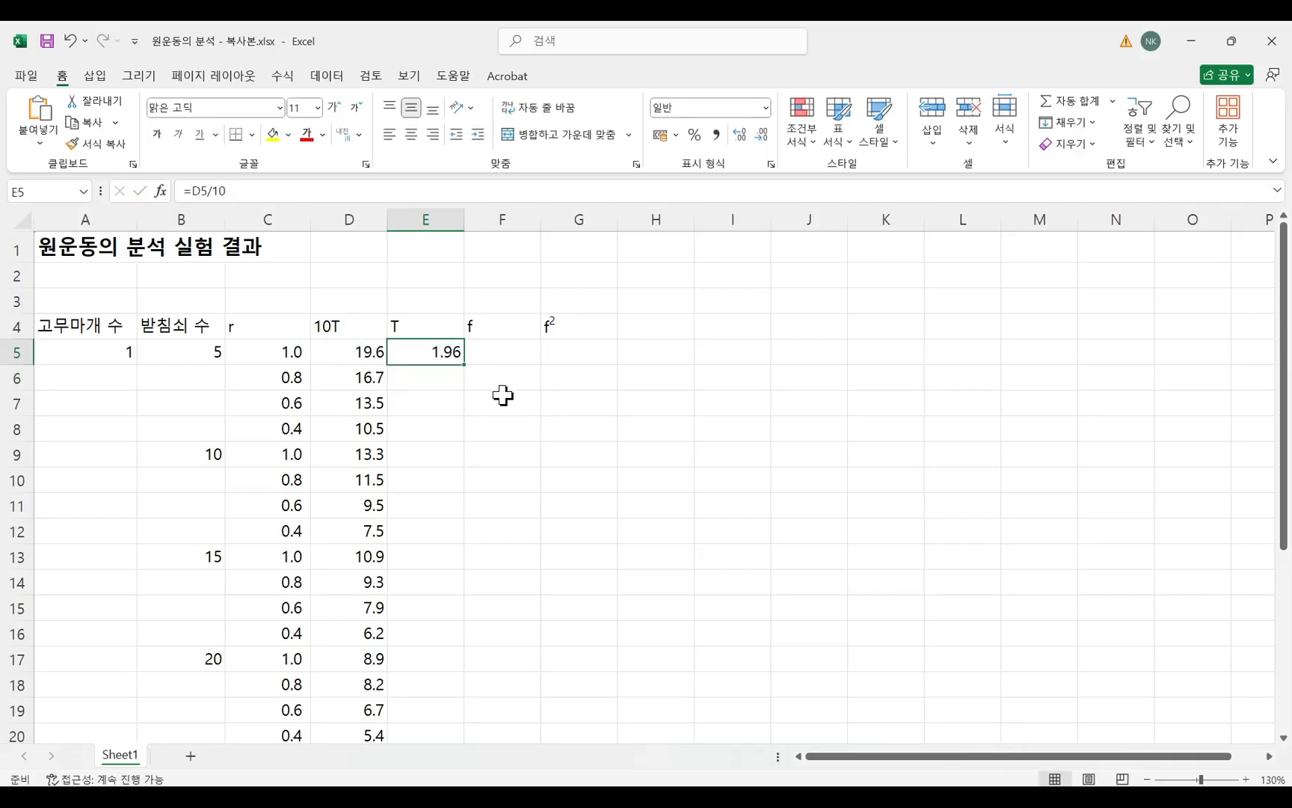
double_click(464, 365)
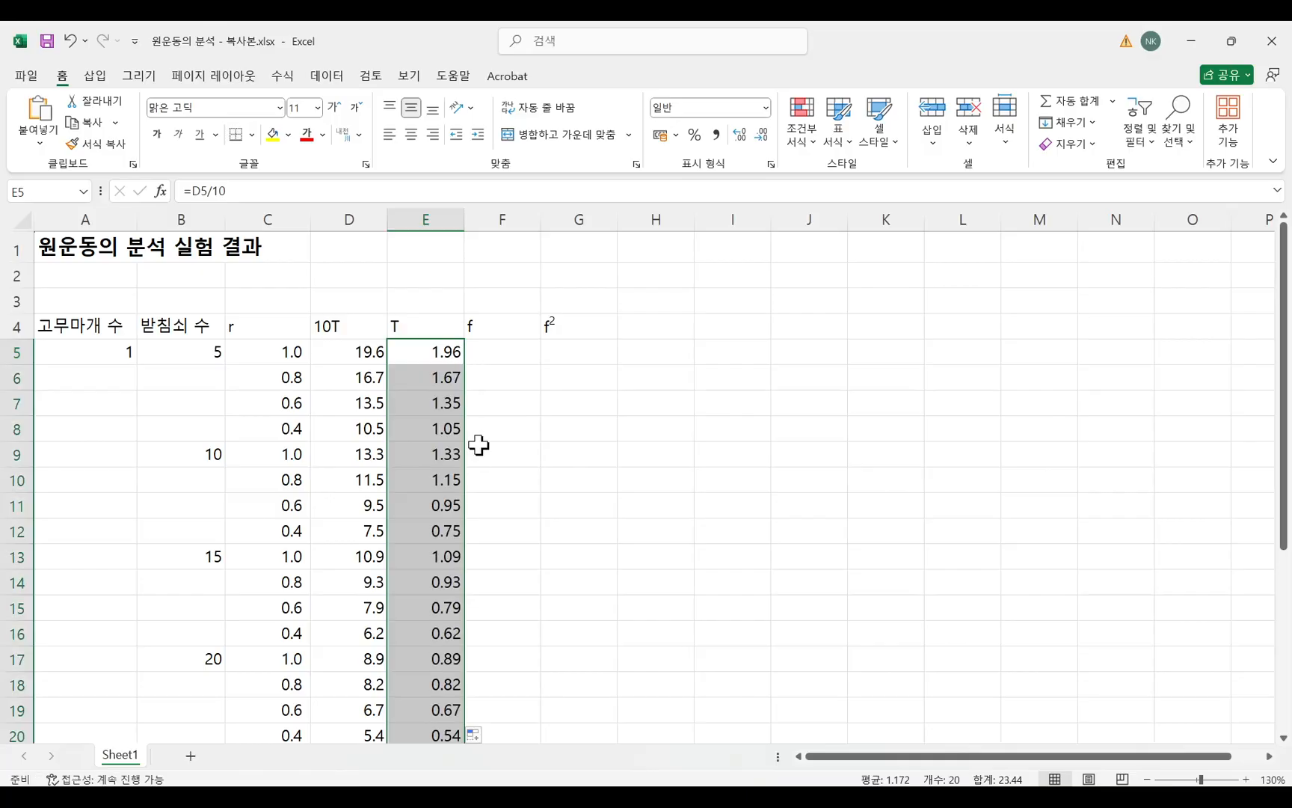
scroll(479, 441, "down", 6)
scroll(471, 445, "up", 2)
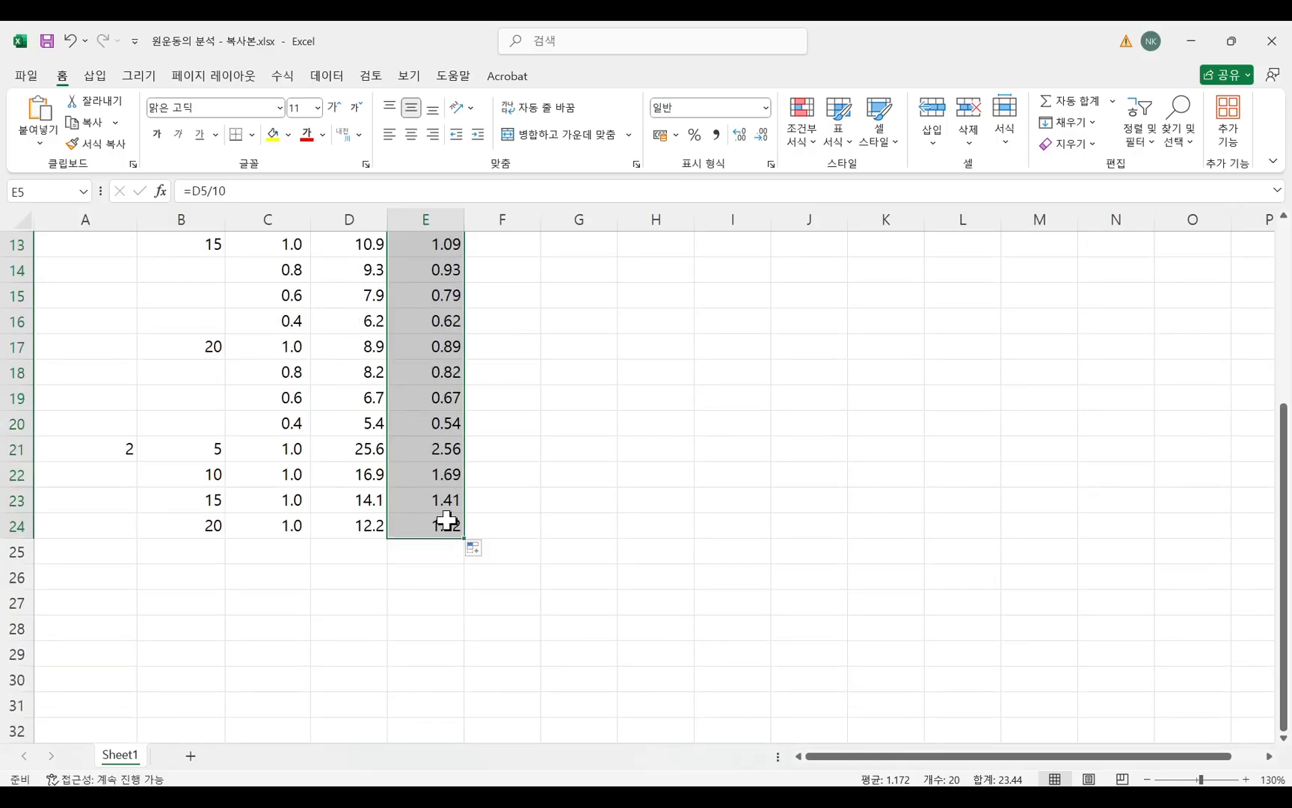
scroll(546, 514, "up", 4)
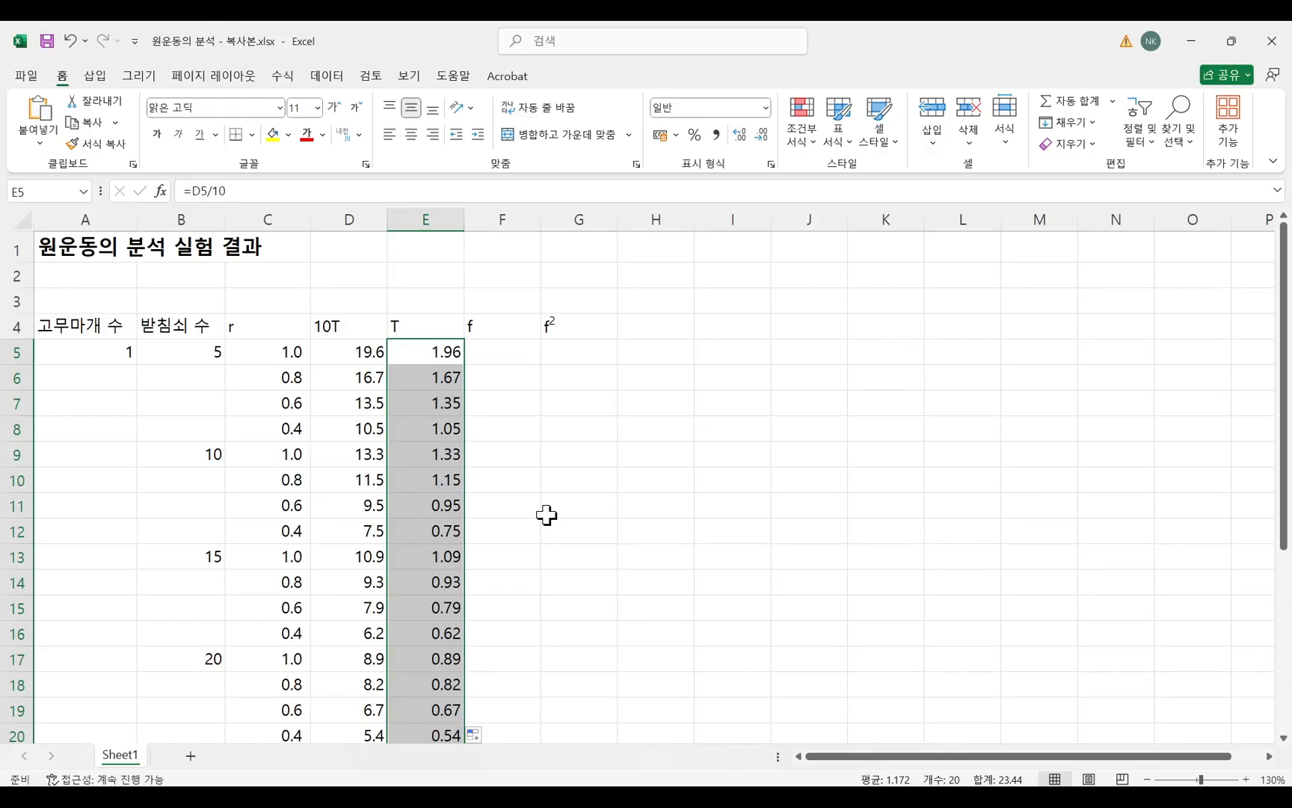
Label the f column 진동수 in F3 and the T column 주기 in E3.
left_click(509, 352)
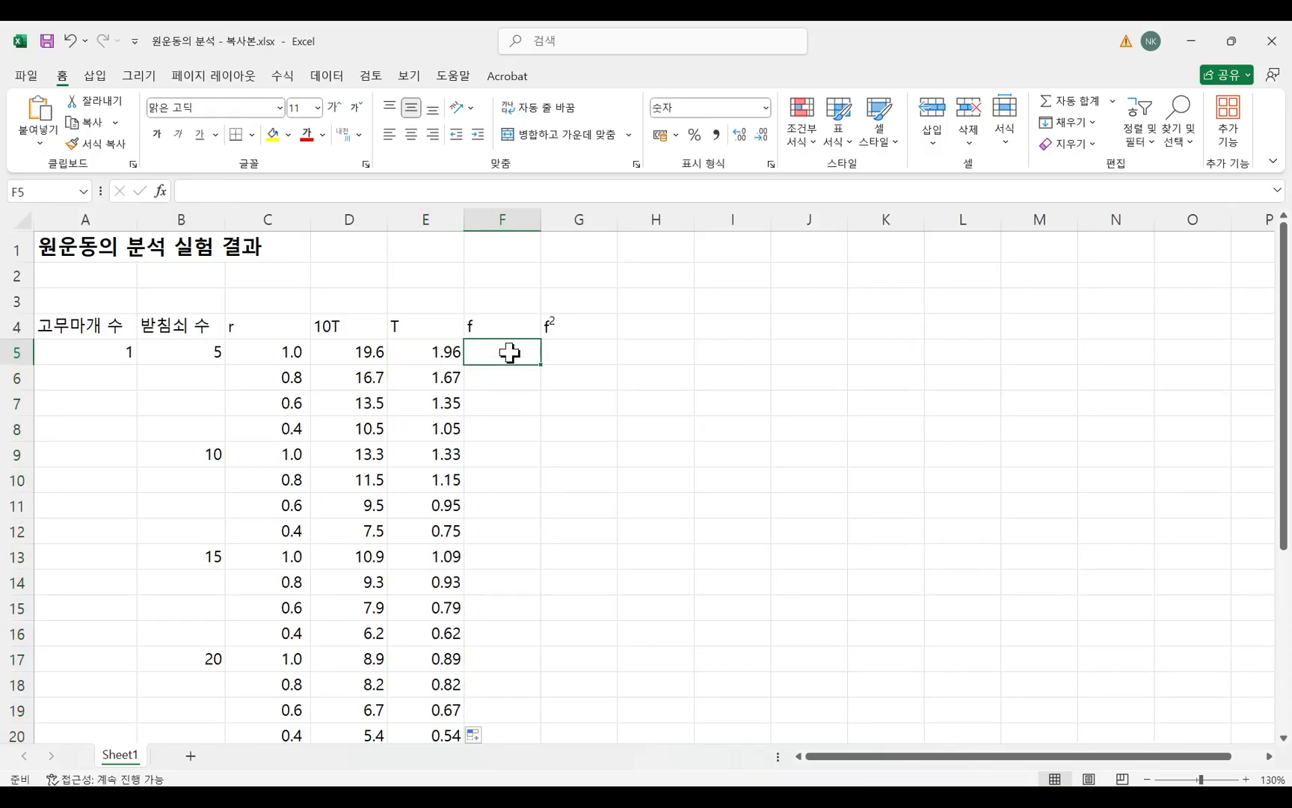
left_click(484, 299)
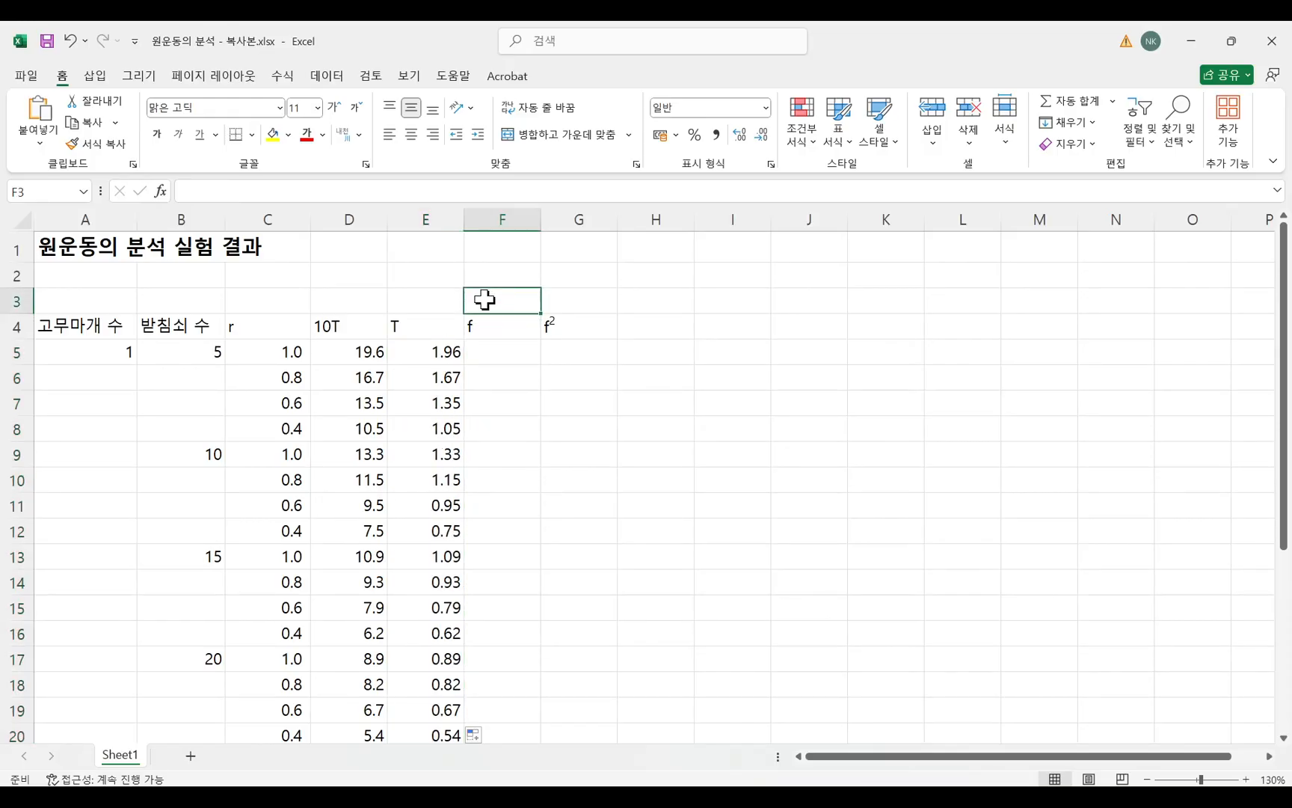
type("wlsehdtn")
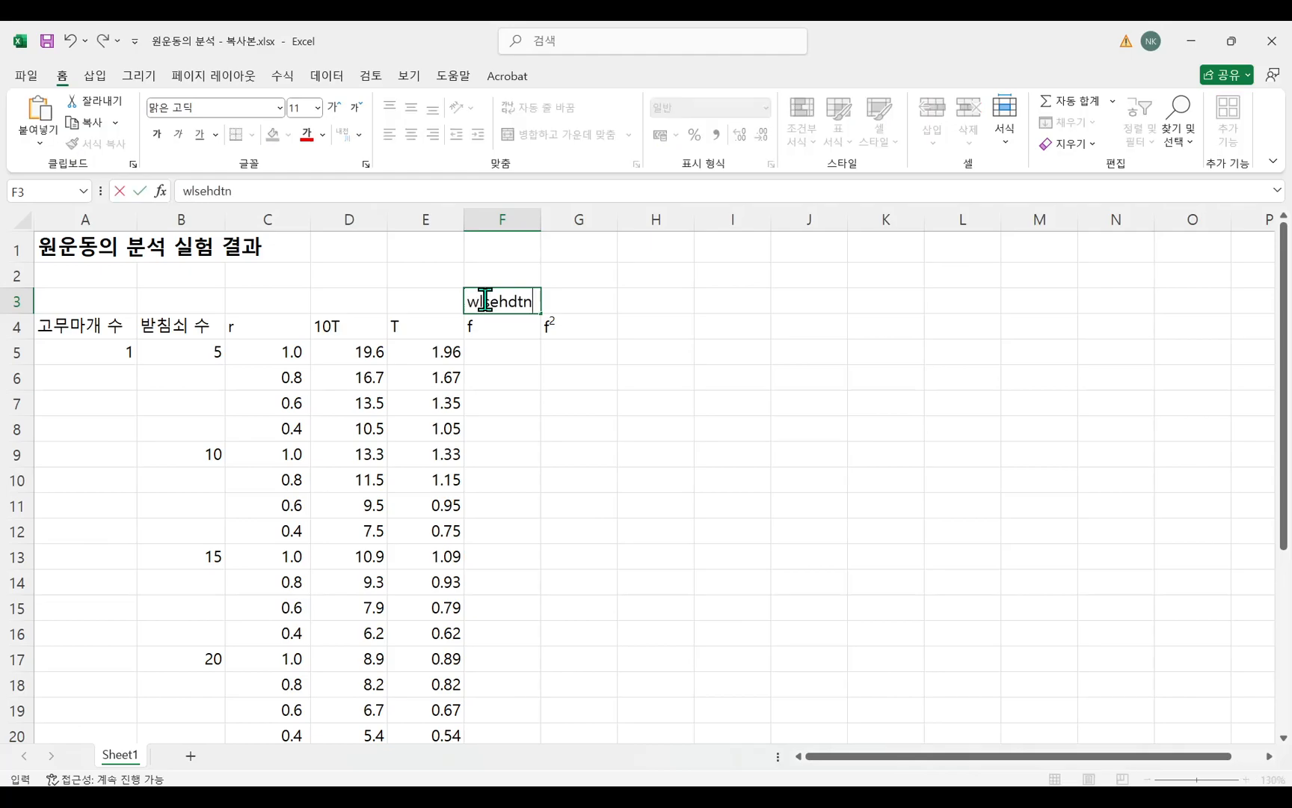
key("Left")
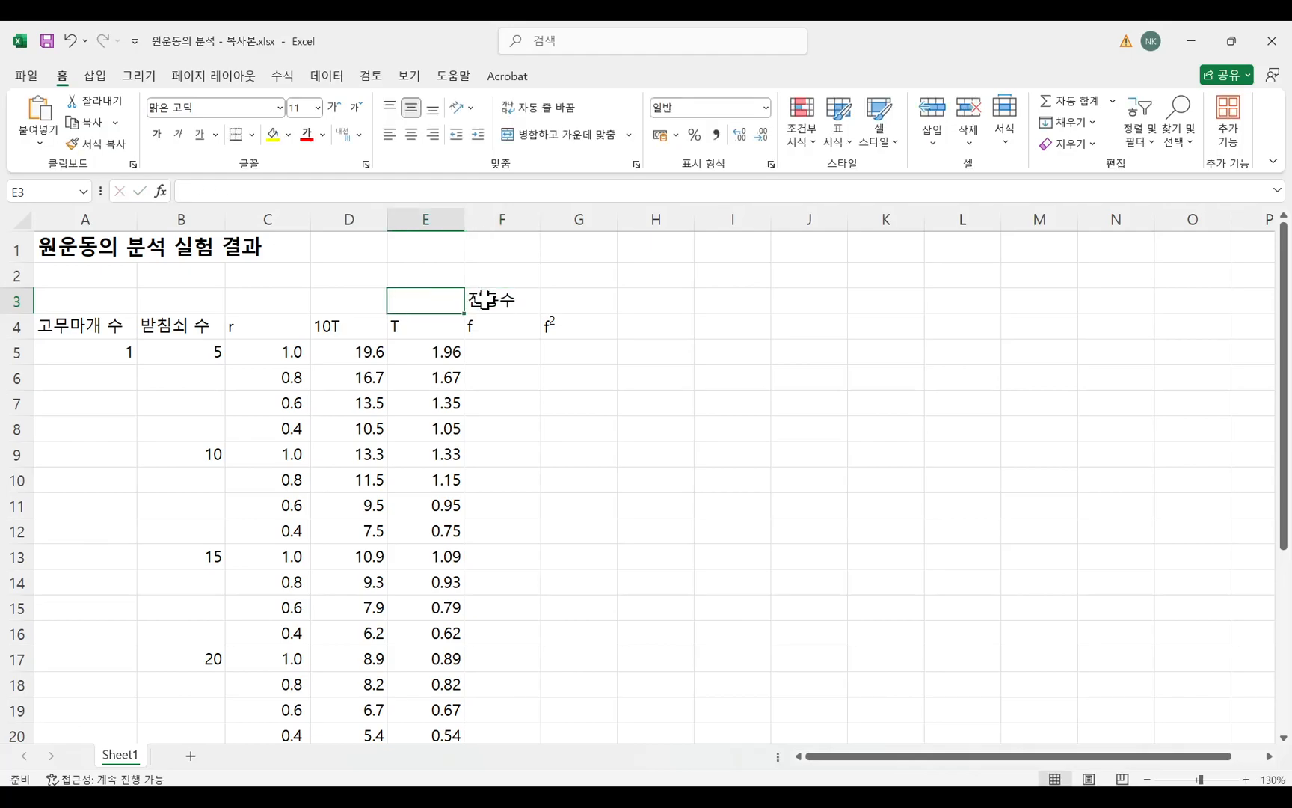
type("wnrl")
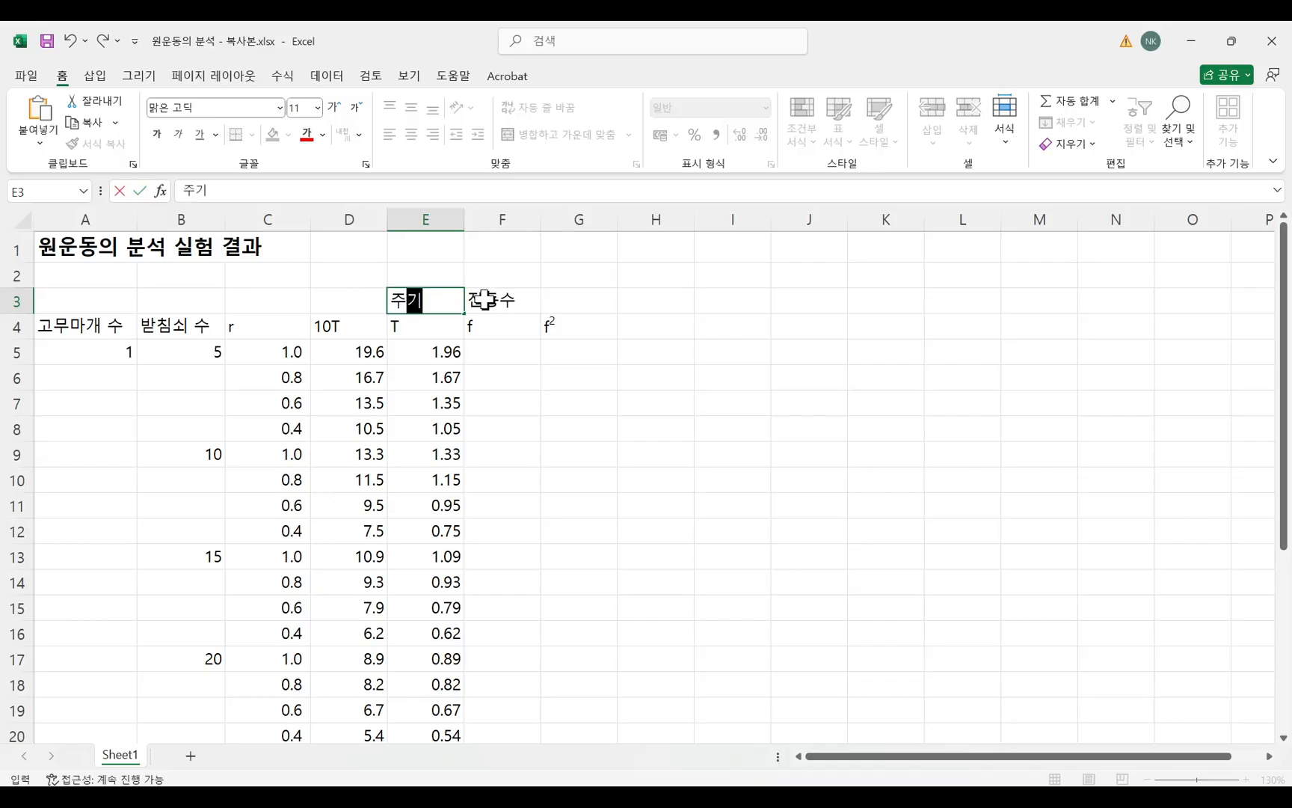
Enter the formula =1/E5 in F5 to calculate the frequency from the period.
left_click(501, 350)
left_click(341, 194)
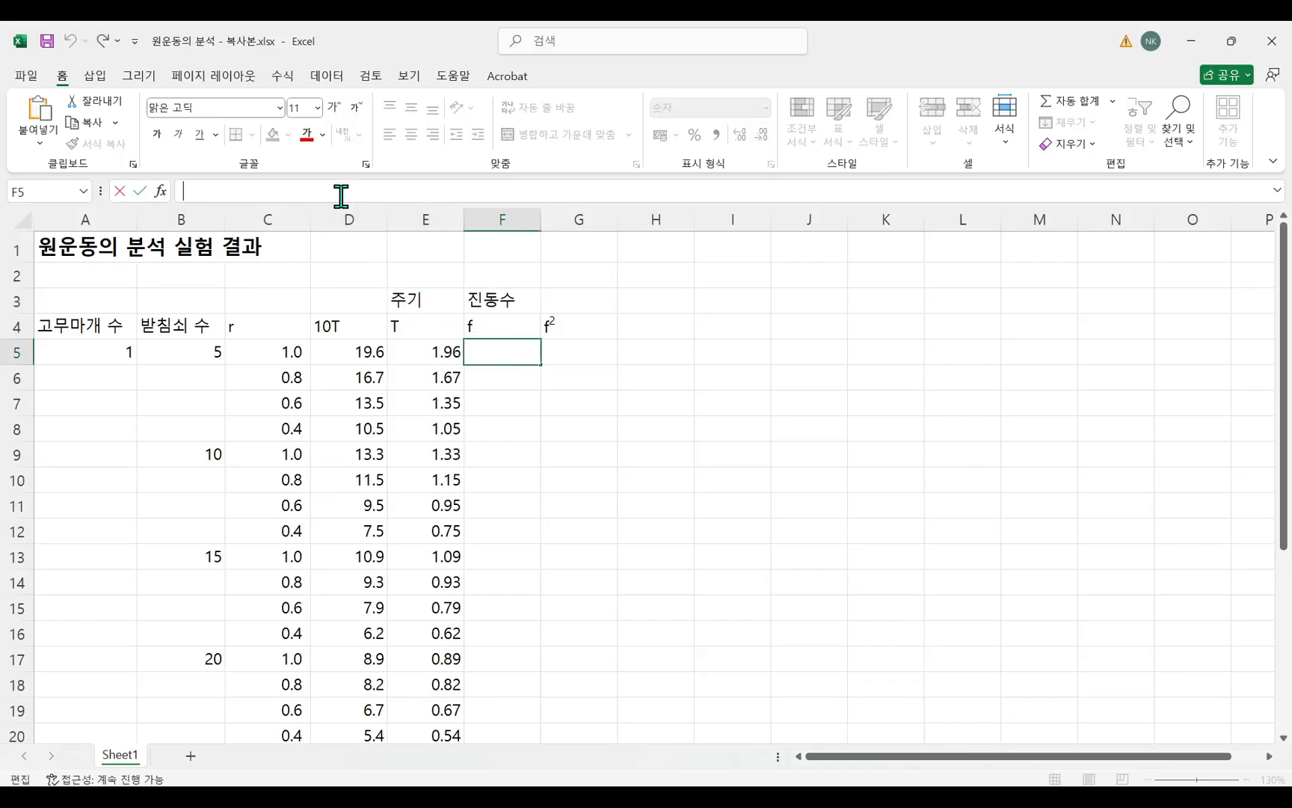
type("=1/")
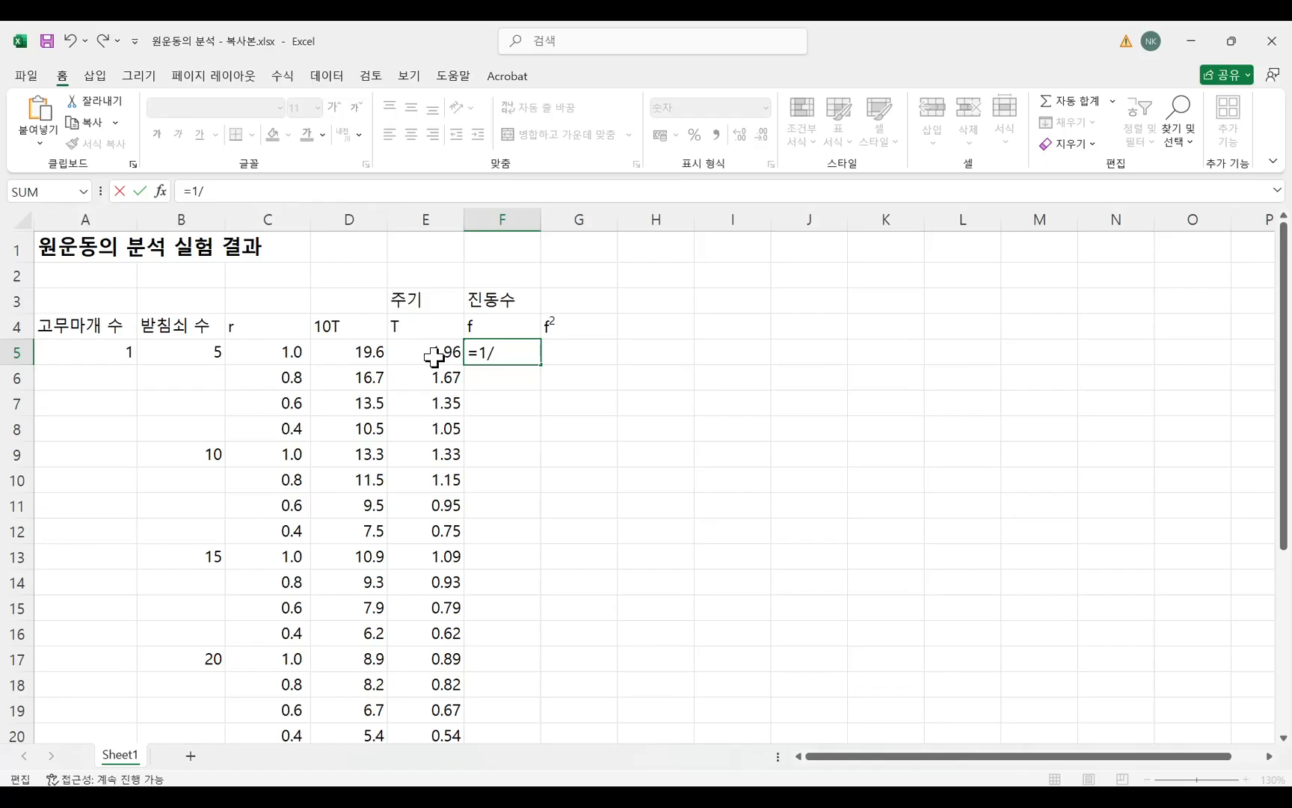
left_click(434, 357)
key("Return")
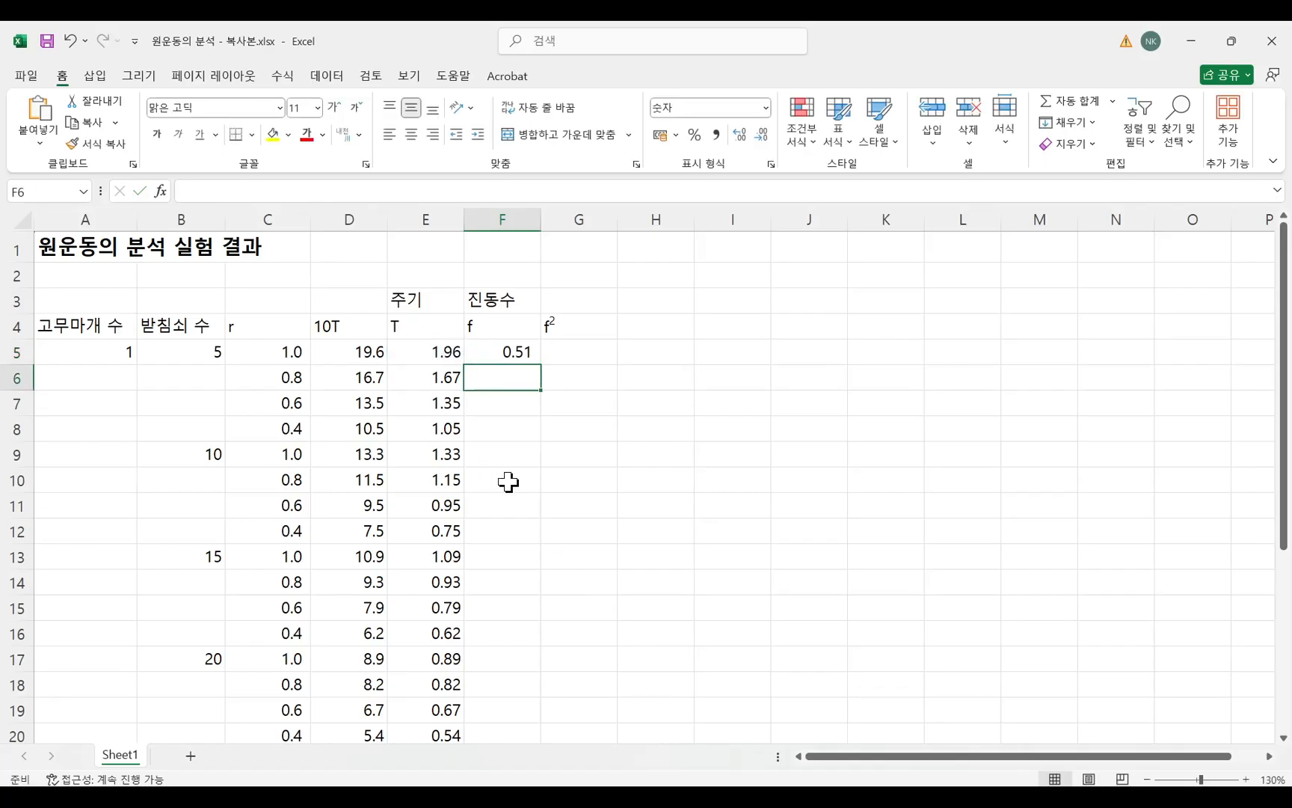
Fill the frequency formula from F5 down the f column to row 24 and check the filled rows.
left_click(513, 350)
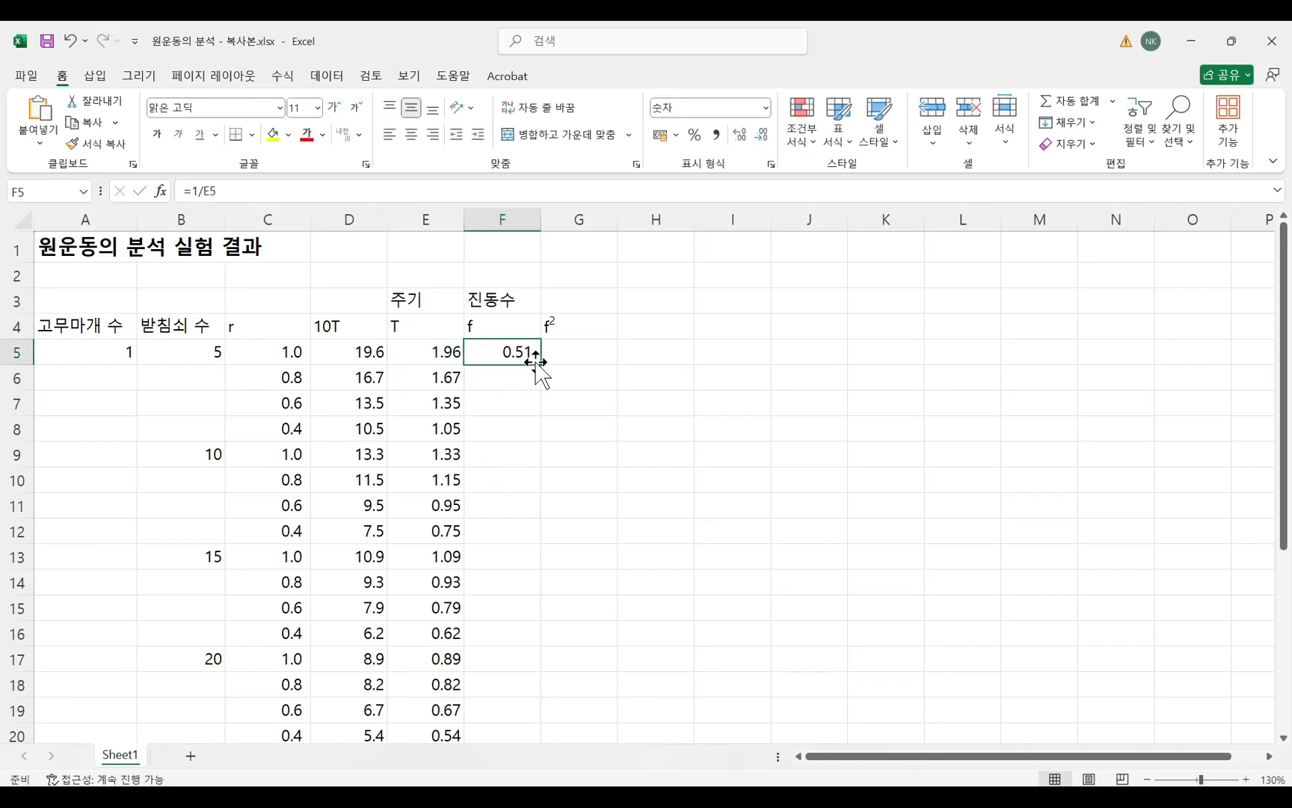
double_click(539, 363)
scroll(539, 569, "down", 5)
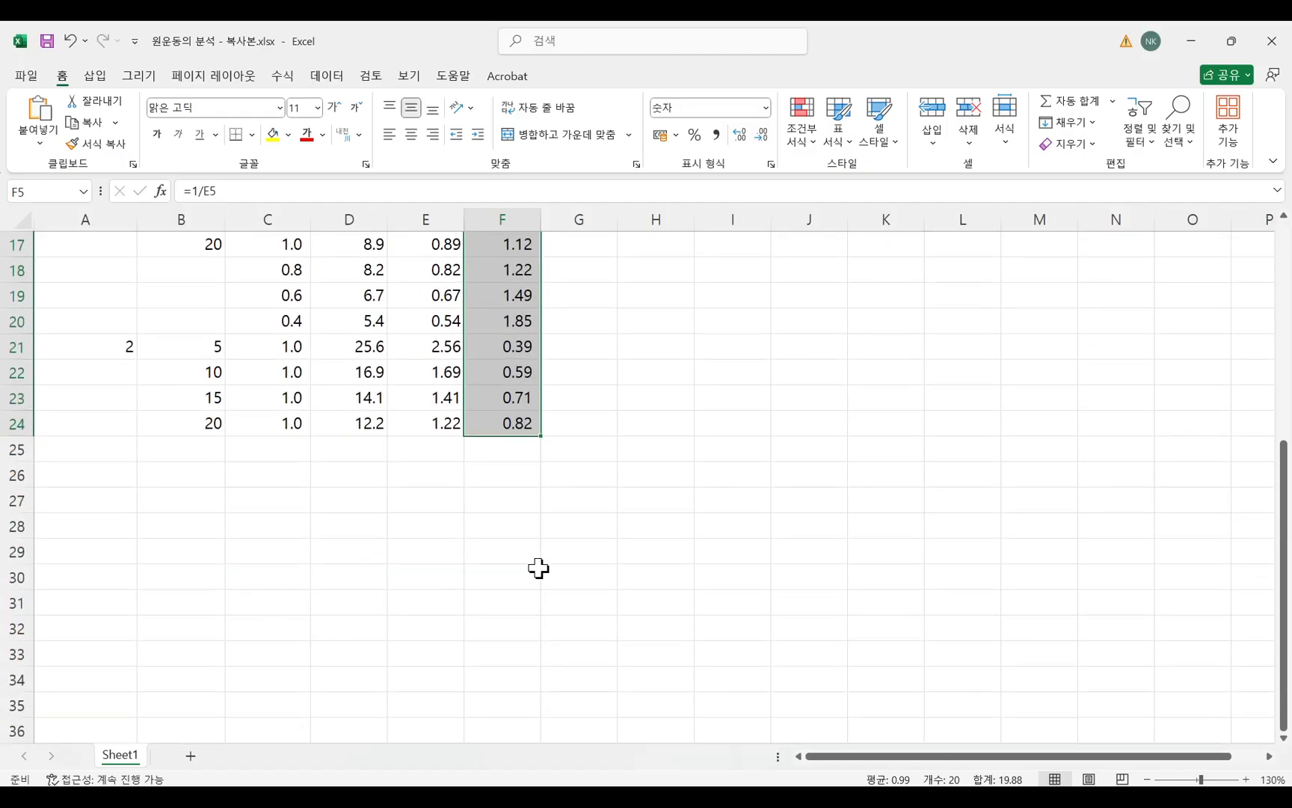
scroll(538, 568, "up", 3)
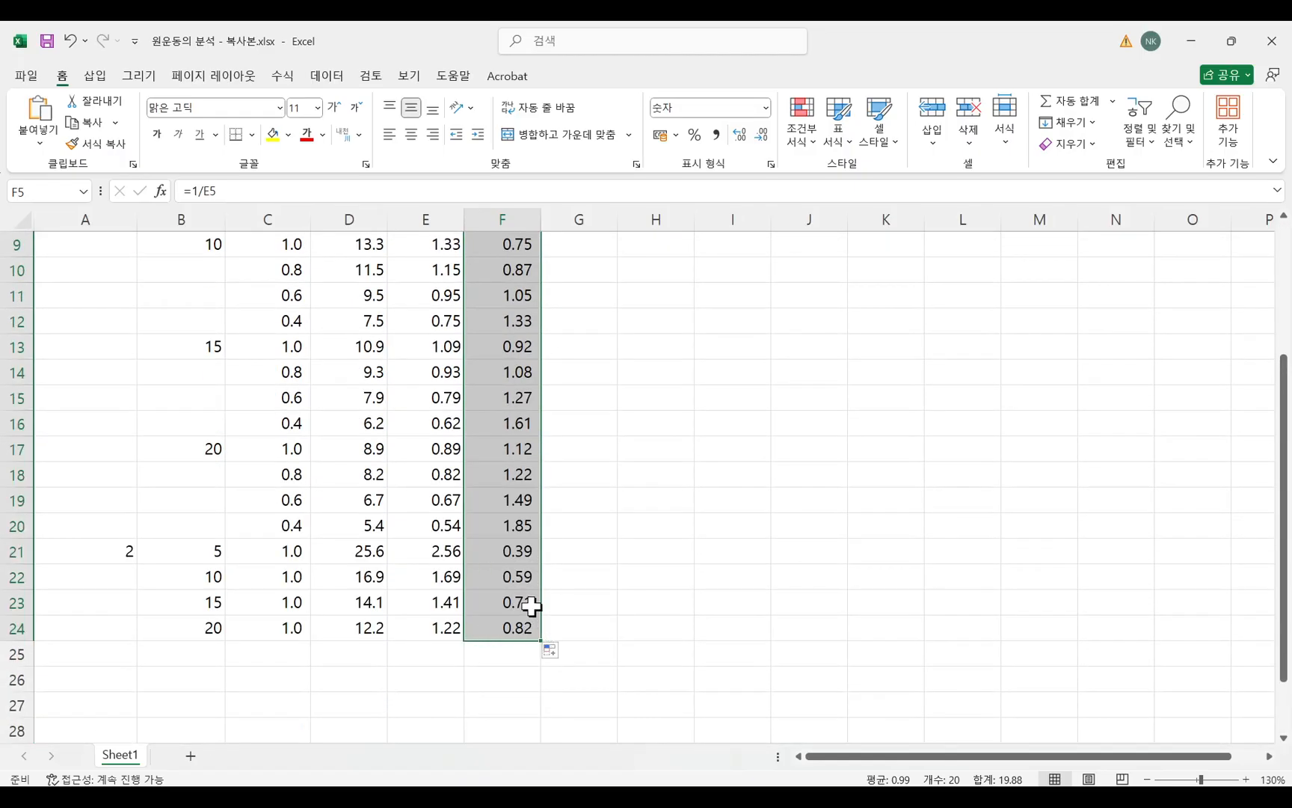
scroll(531, 606, "up", 3)
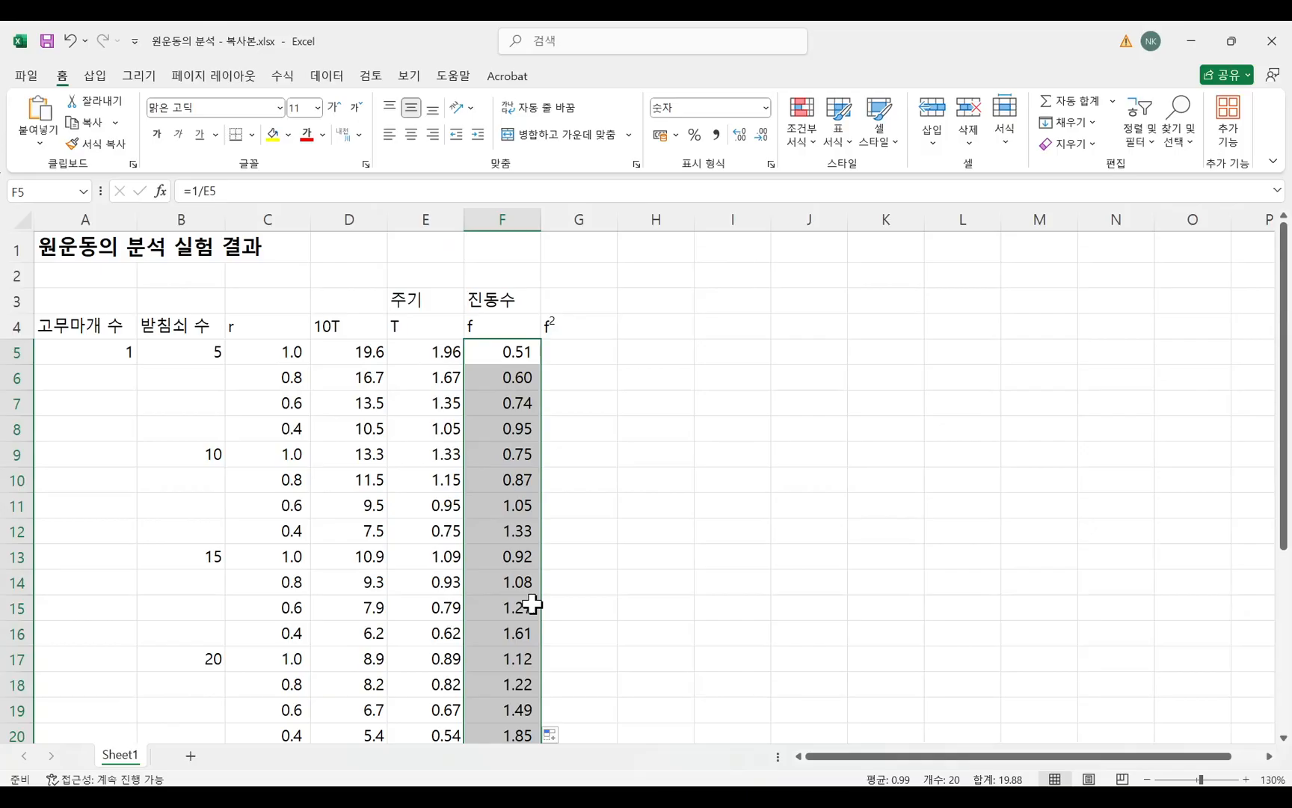
Enter the formula =F5^2 in G5 to calculate the squared frequency.
left_click(589, 352)
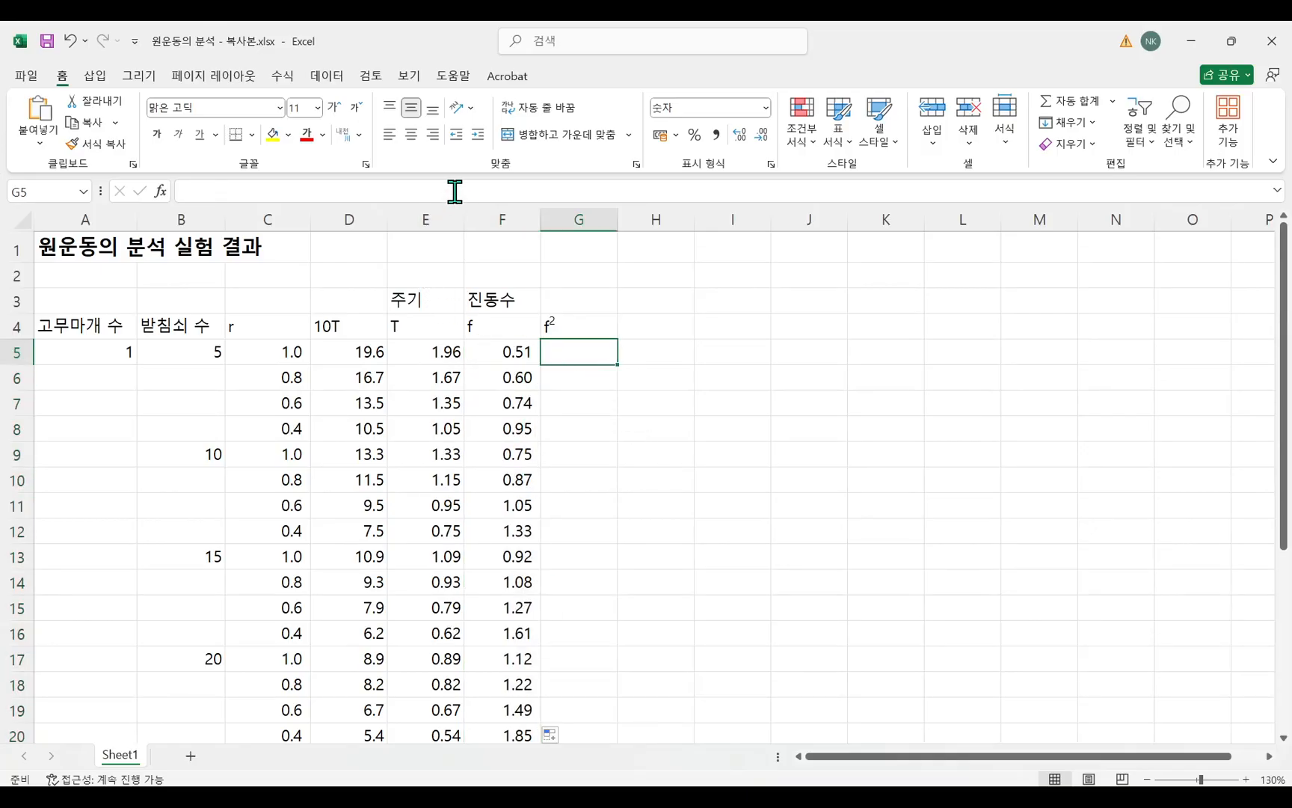
type("=")
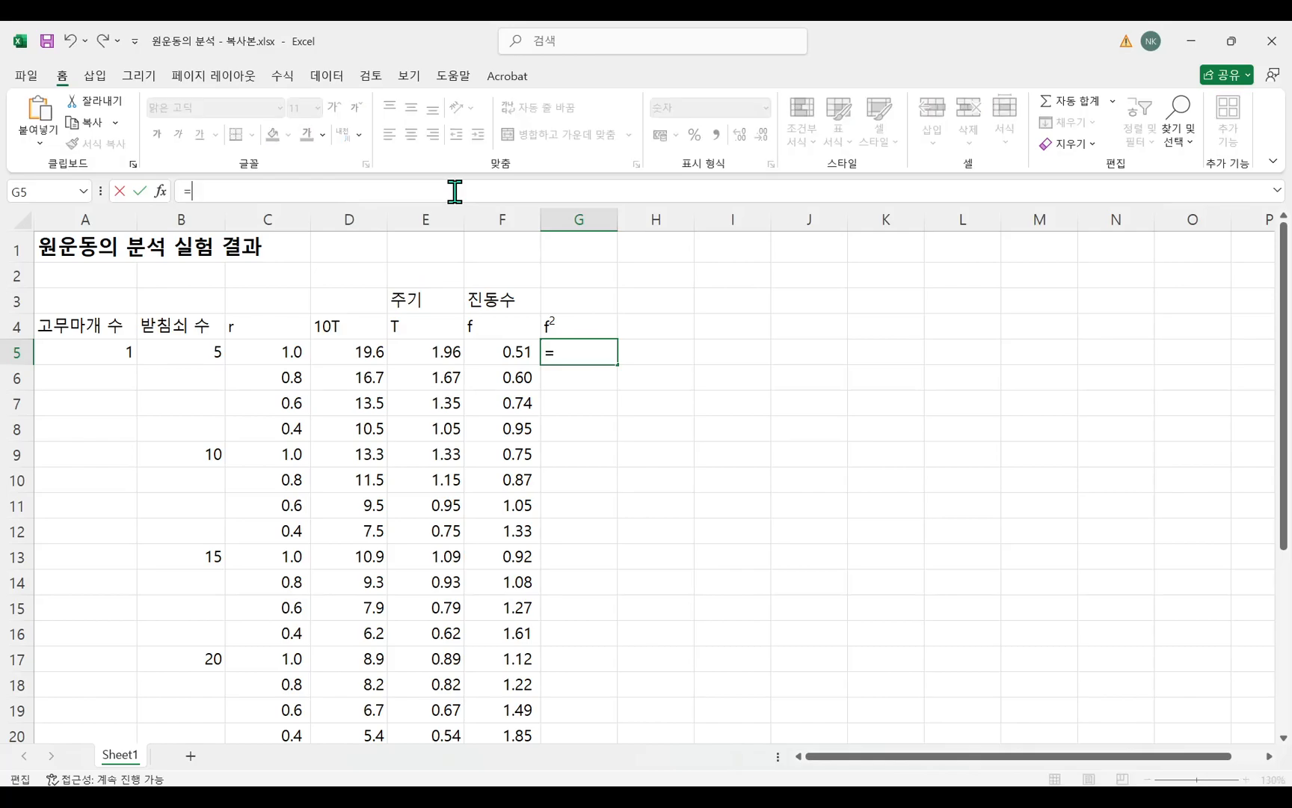
left_click(492, 355)
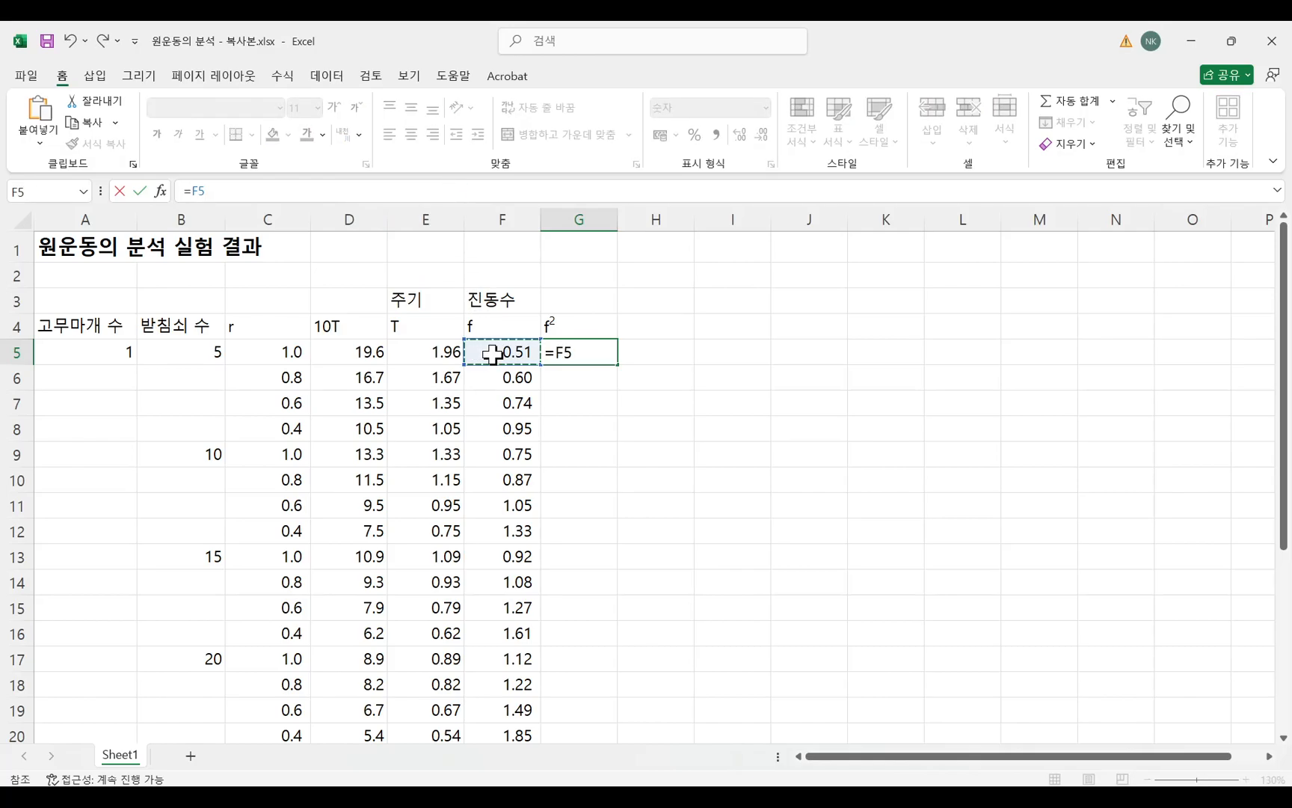
type("^")
type("2")
key("Return")
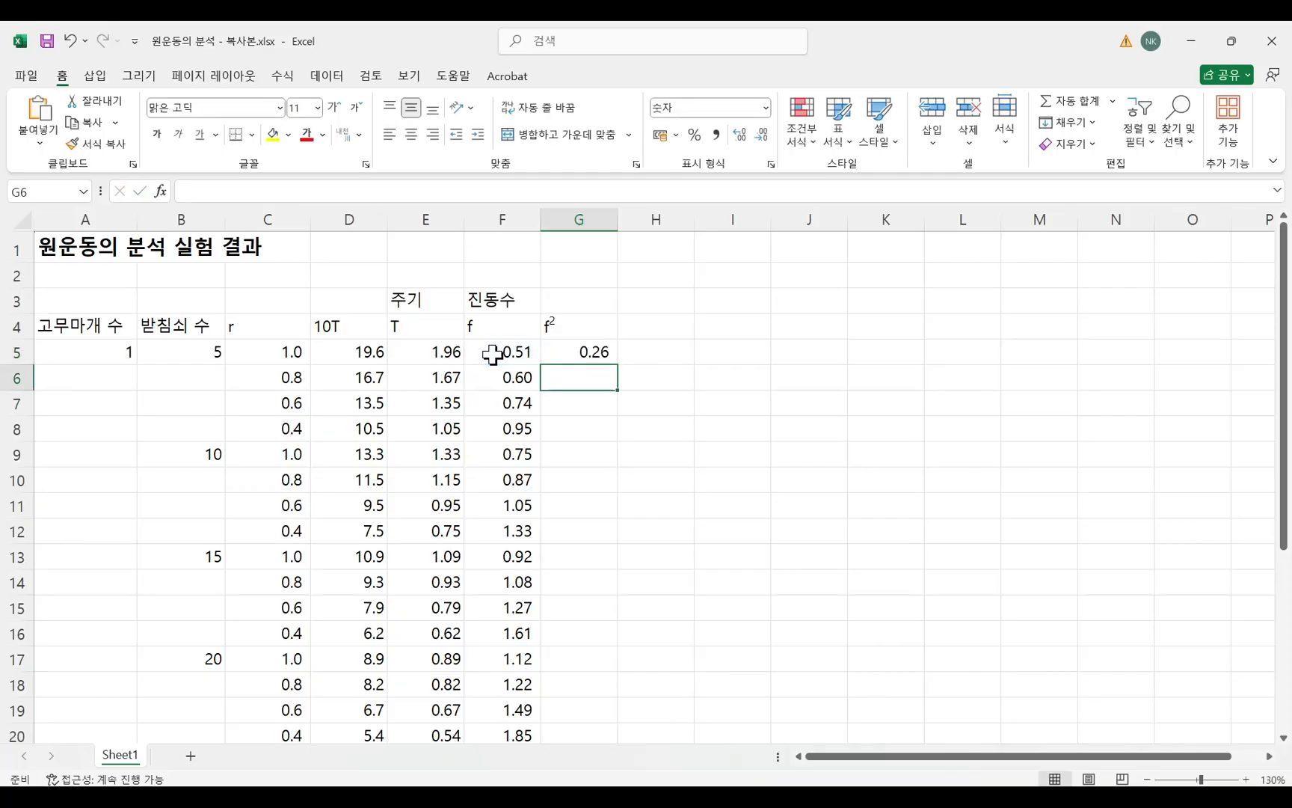
Fill the squared-frequency formula from G5 down the f² column to row 24 and check the filled rows.
left_click(602, 351)
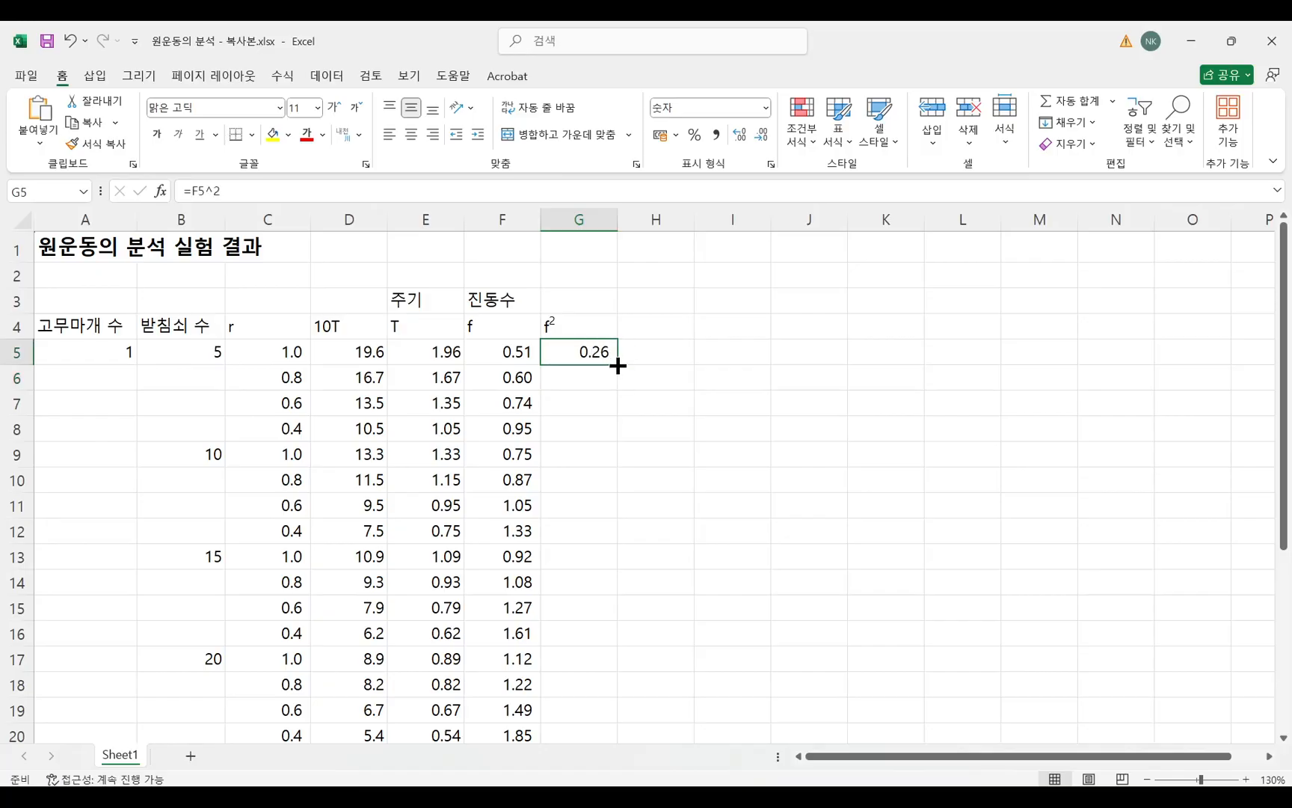
double_click(617, 365)
scroll(632, 488, "down", 3)
scroll(633, 488, "down", 3)
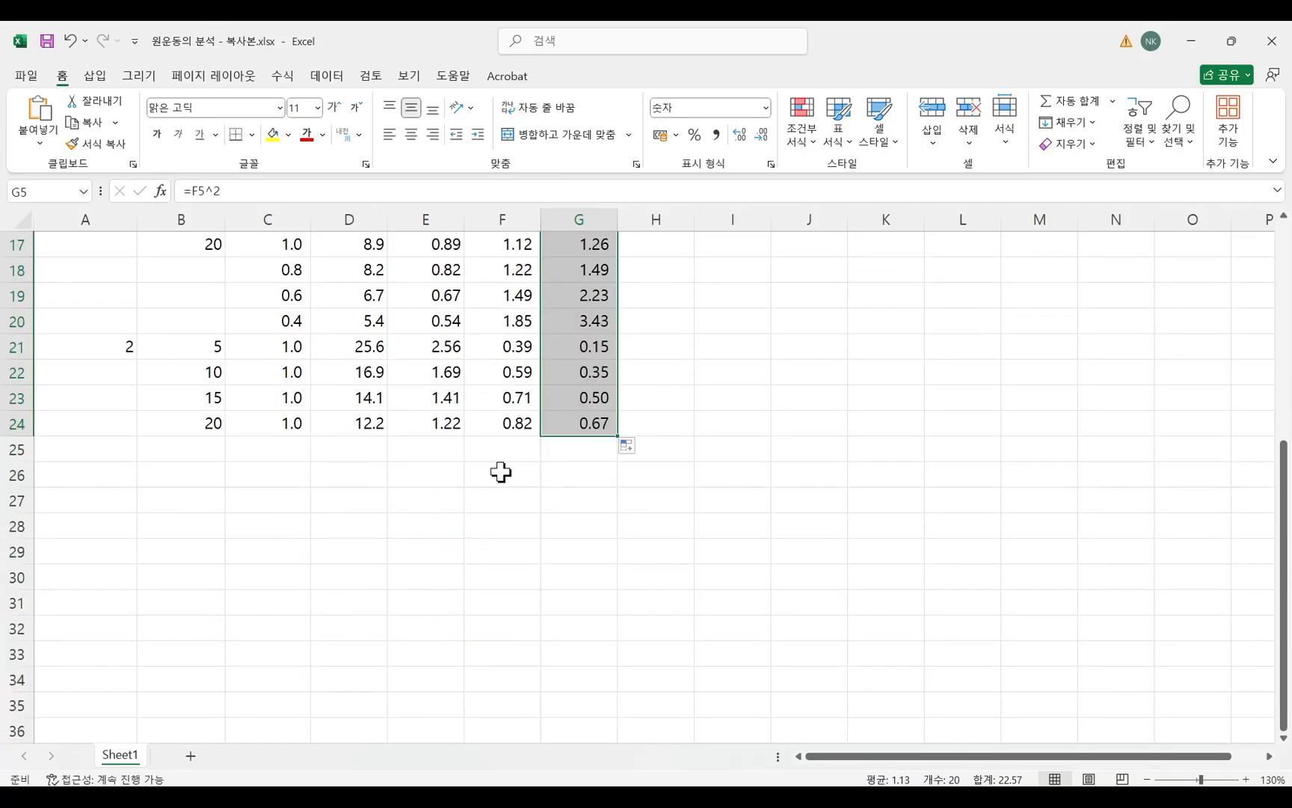
scroll(643, 512, "up", 6)
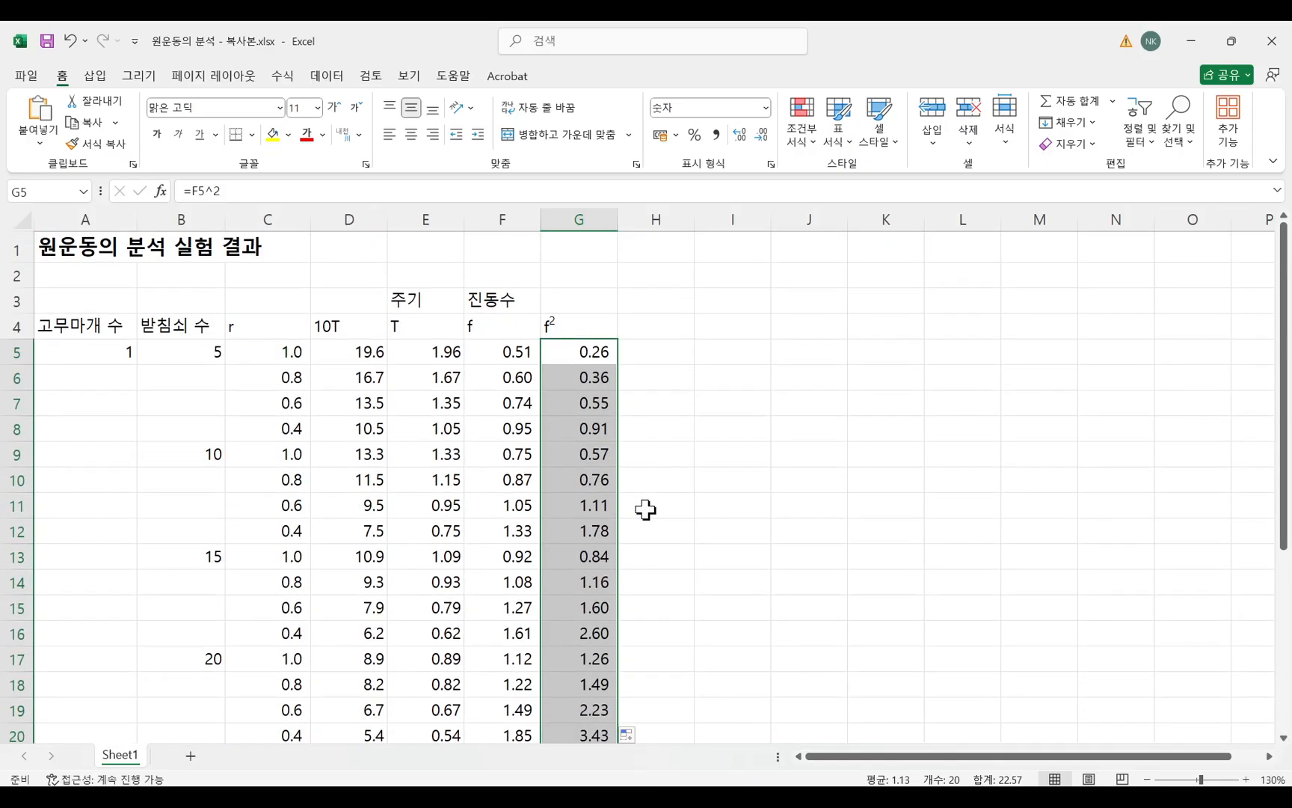
Format the calculated cells E5:G24 in the 숫자 (number) category with 2 decimal places.
left_click_drag(449, 351, 574, 653)
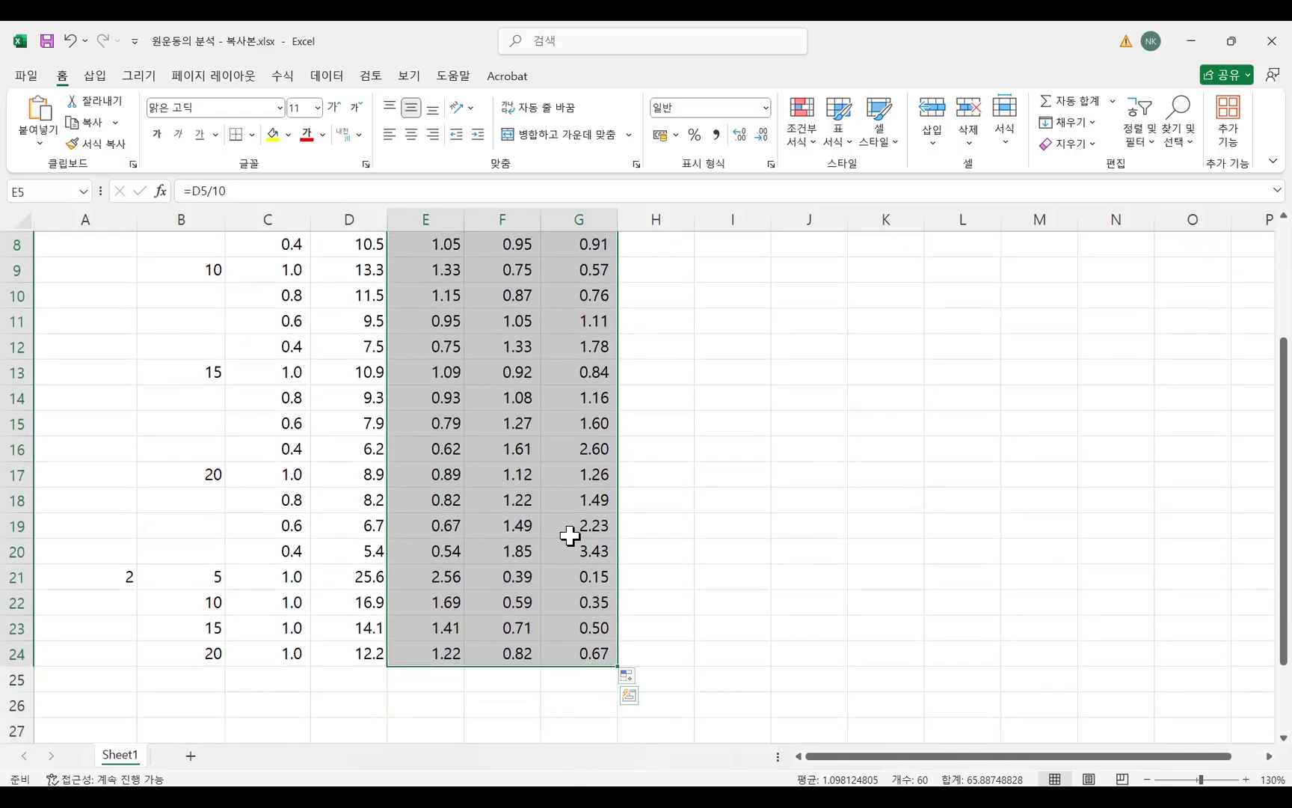
right_click(558, 474)
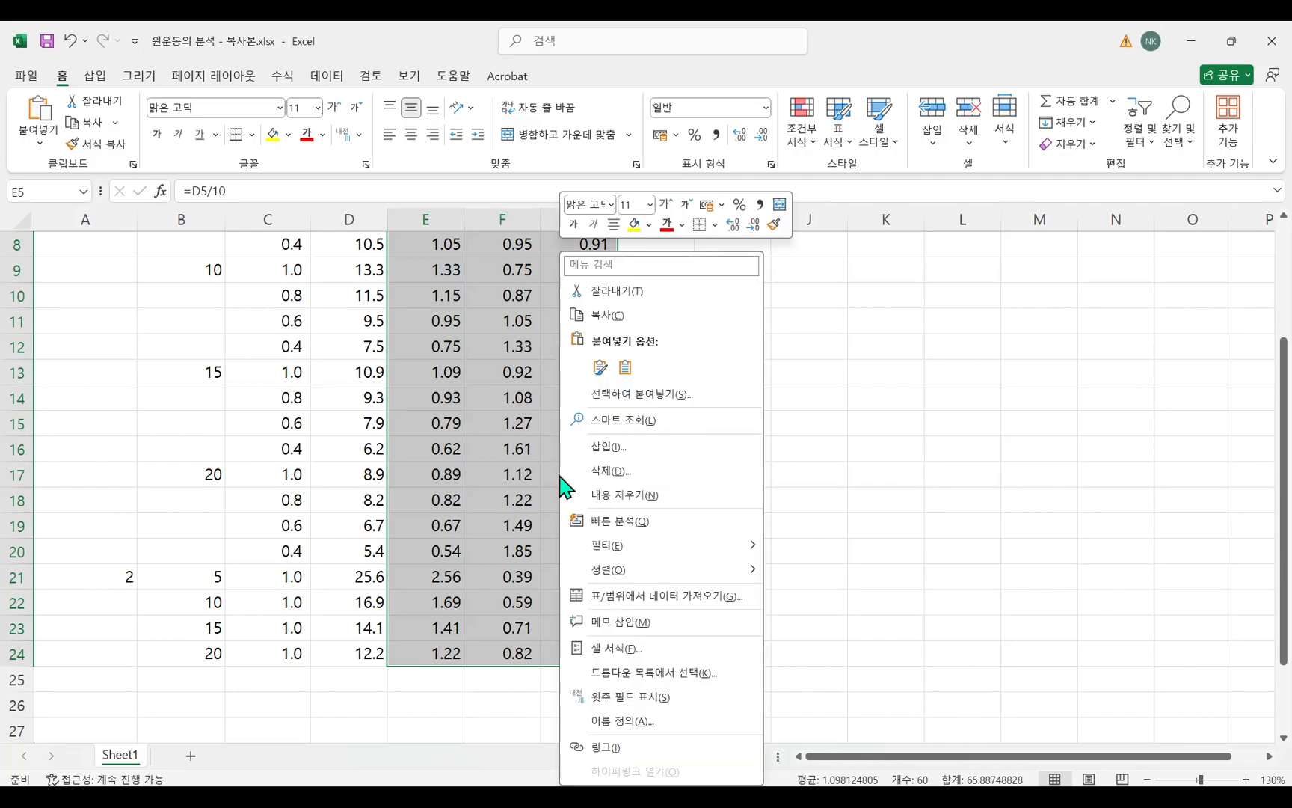
left_click(614, 647)
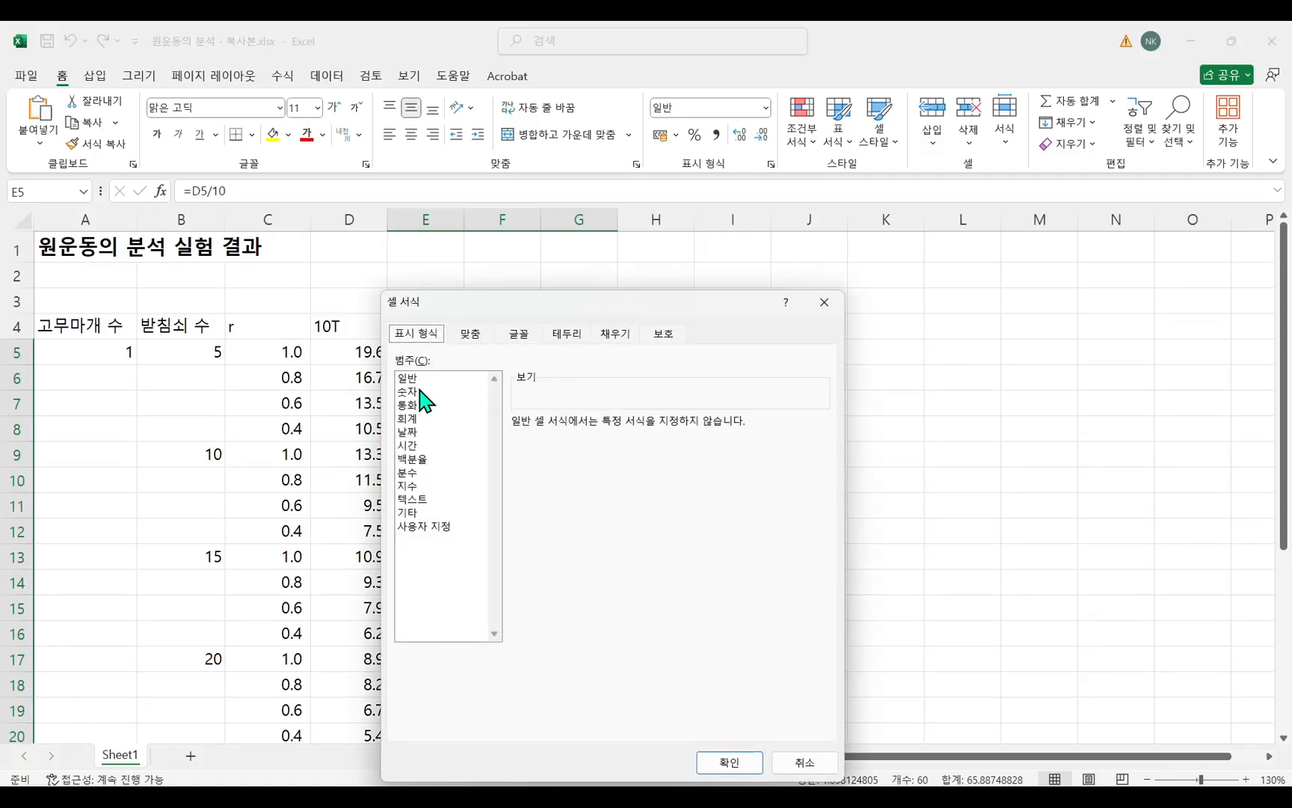
left_click(410, 391)
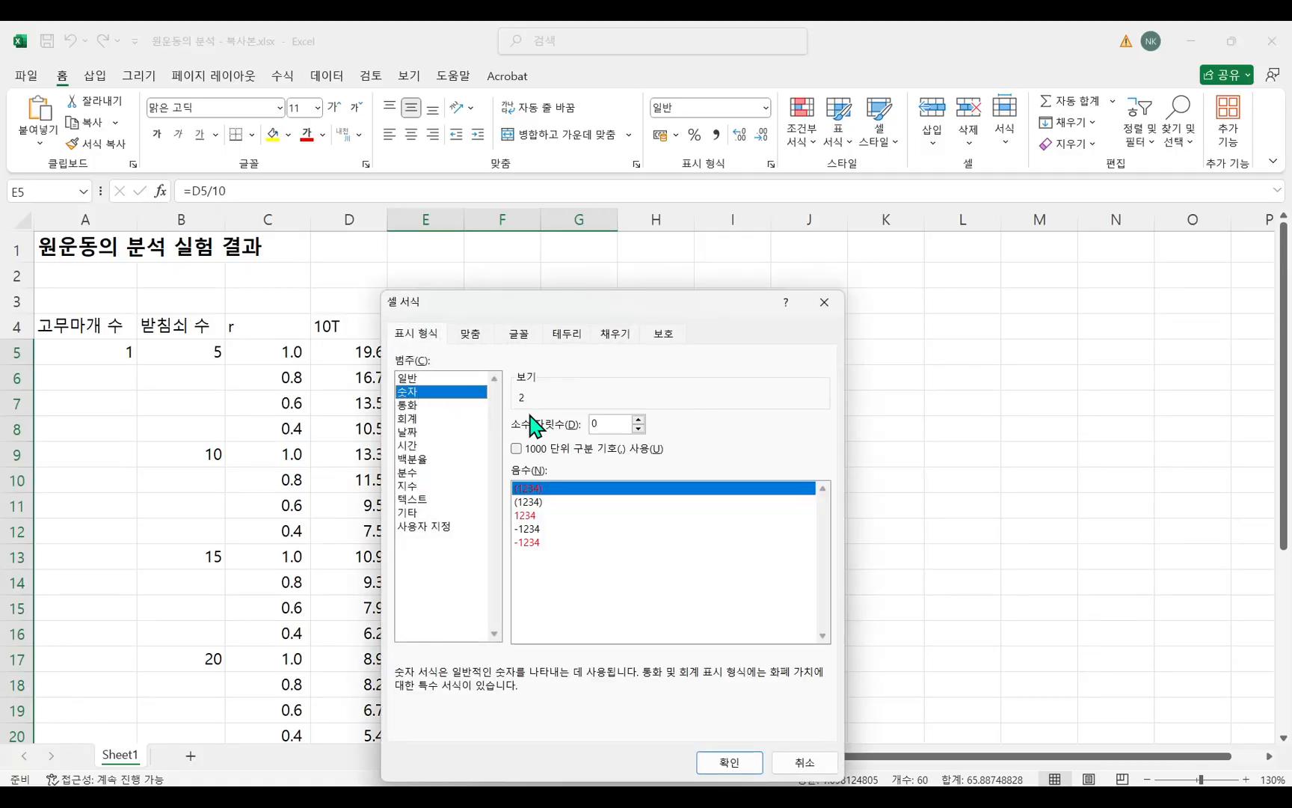
left_click(639, 419)
left_click(638, 419)
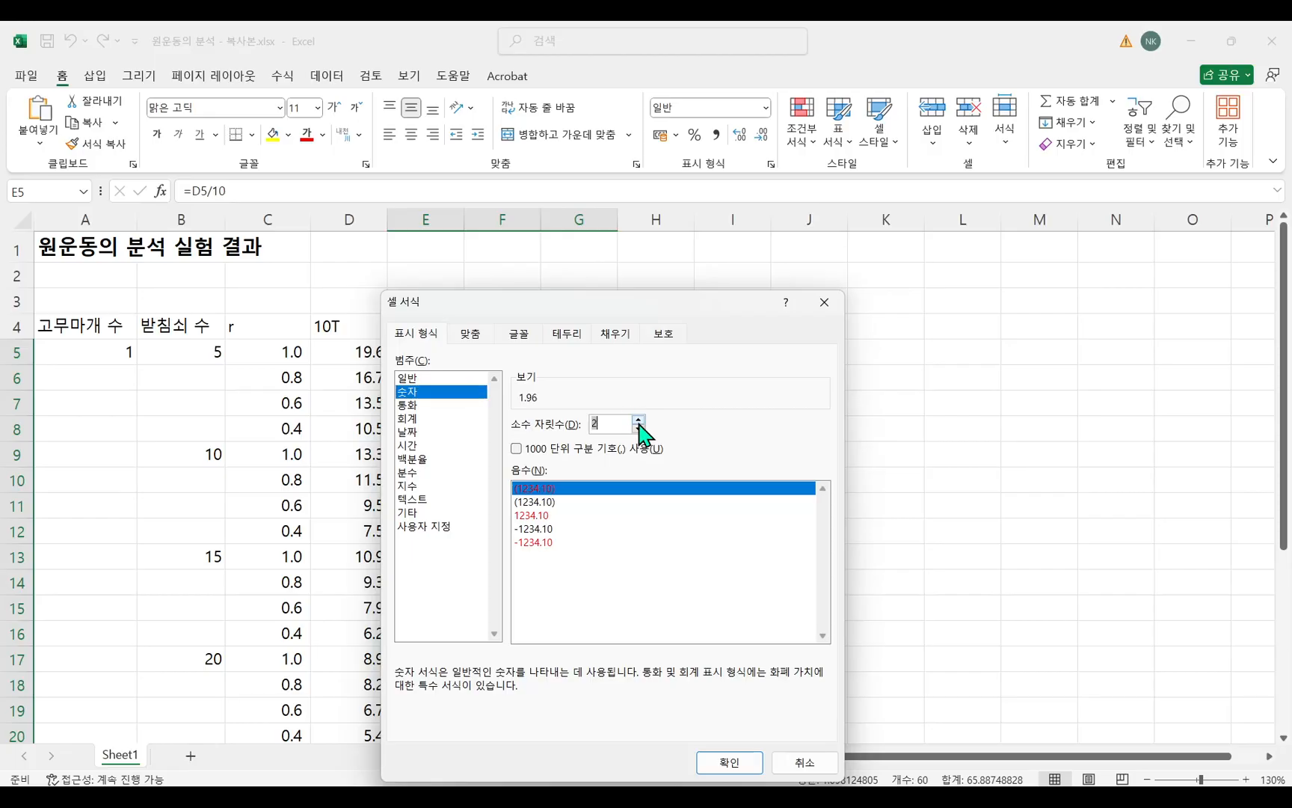
left_click(732, 763)
left_click(663, 473)
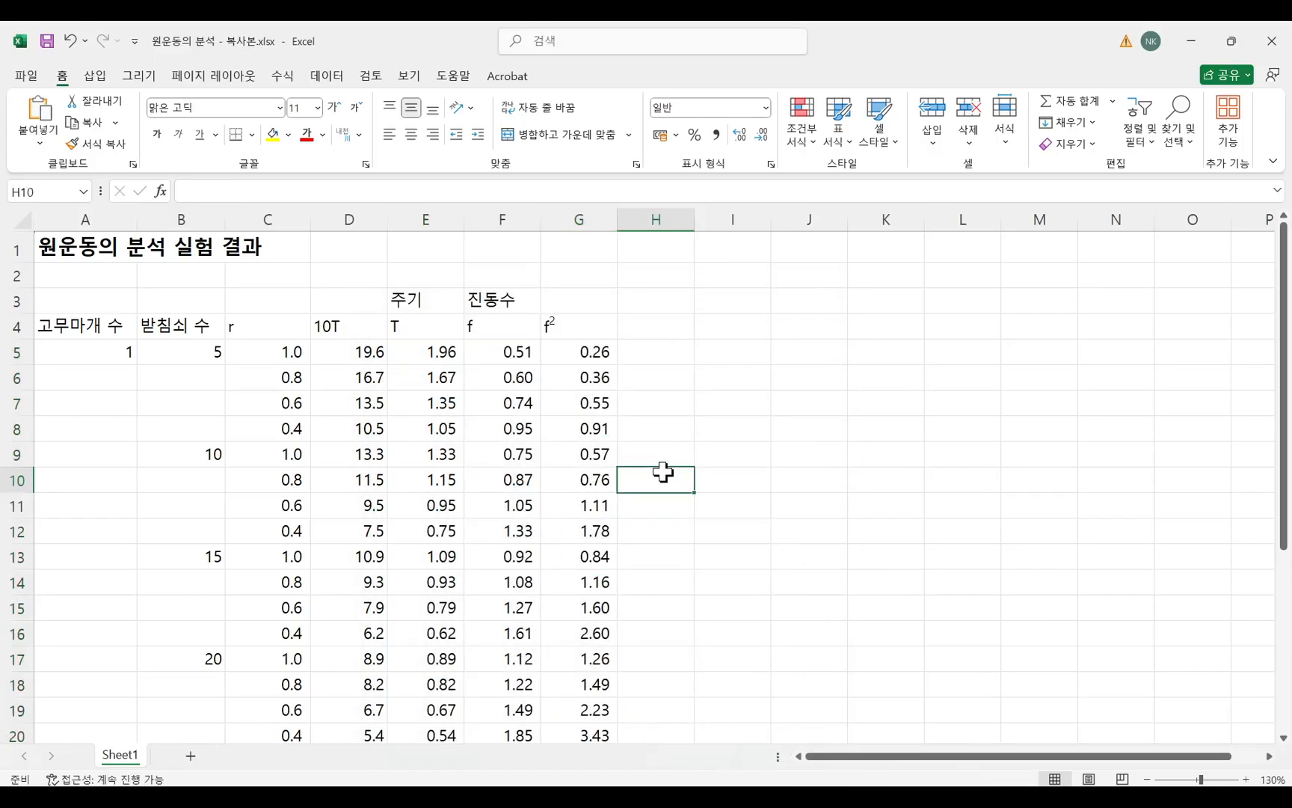
Review the calculated T, f and f² values in E5:G24 and the measured r and 10T columns.
left_click_drag(432, 357, 570, 686)
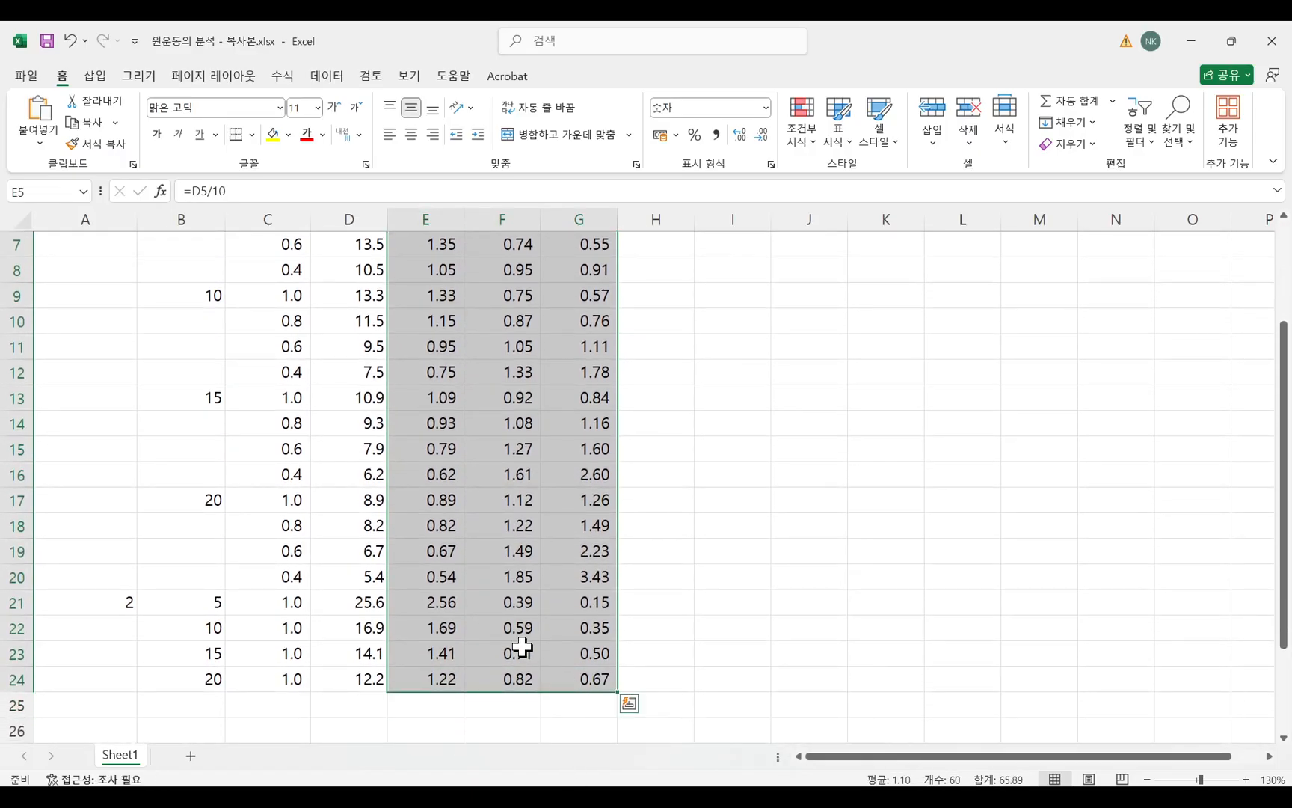
scroll(523, 647, "up", 2)
left_click(272, 354)
left_click_drag(272, 354, 344, 684)
left_click(727, 567)
scroll(744, 524, "up", 2)
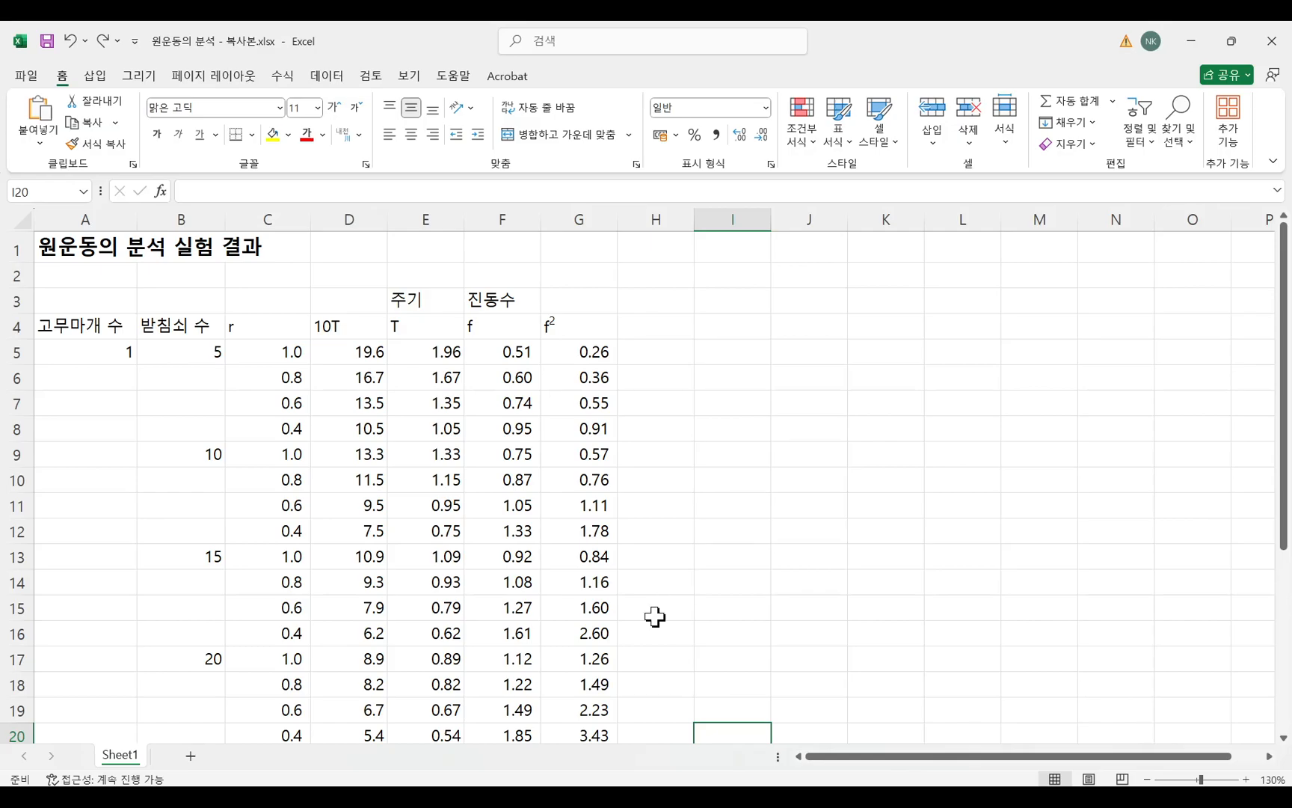
Switch to the Hangul report document and read the task list, highlighting item 2 about the F−f² graph for m=1.
mouse_move(586, 797)
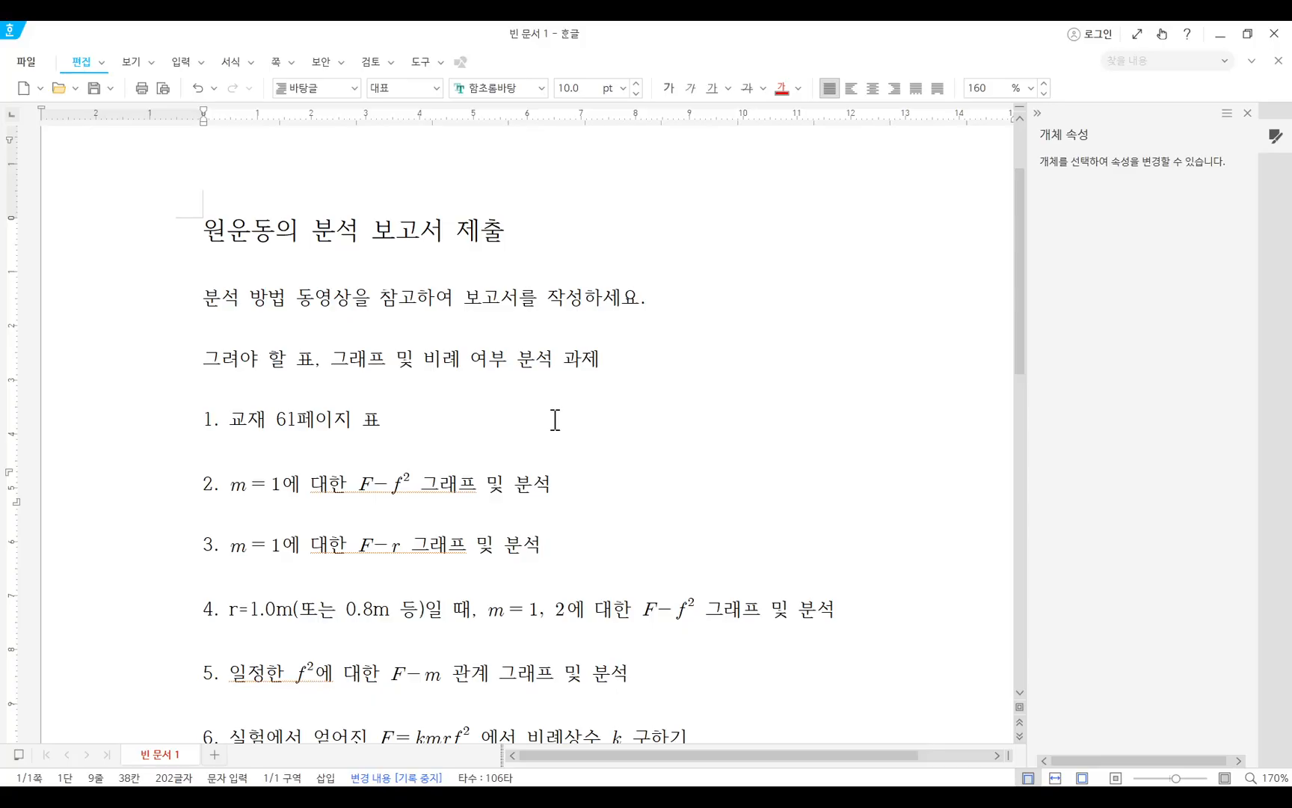
left_click(625, 487)
left_click(196, 493)
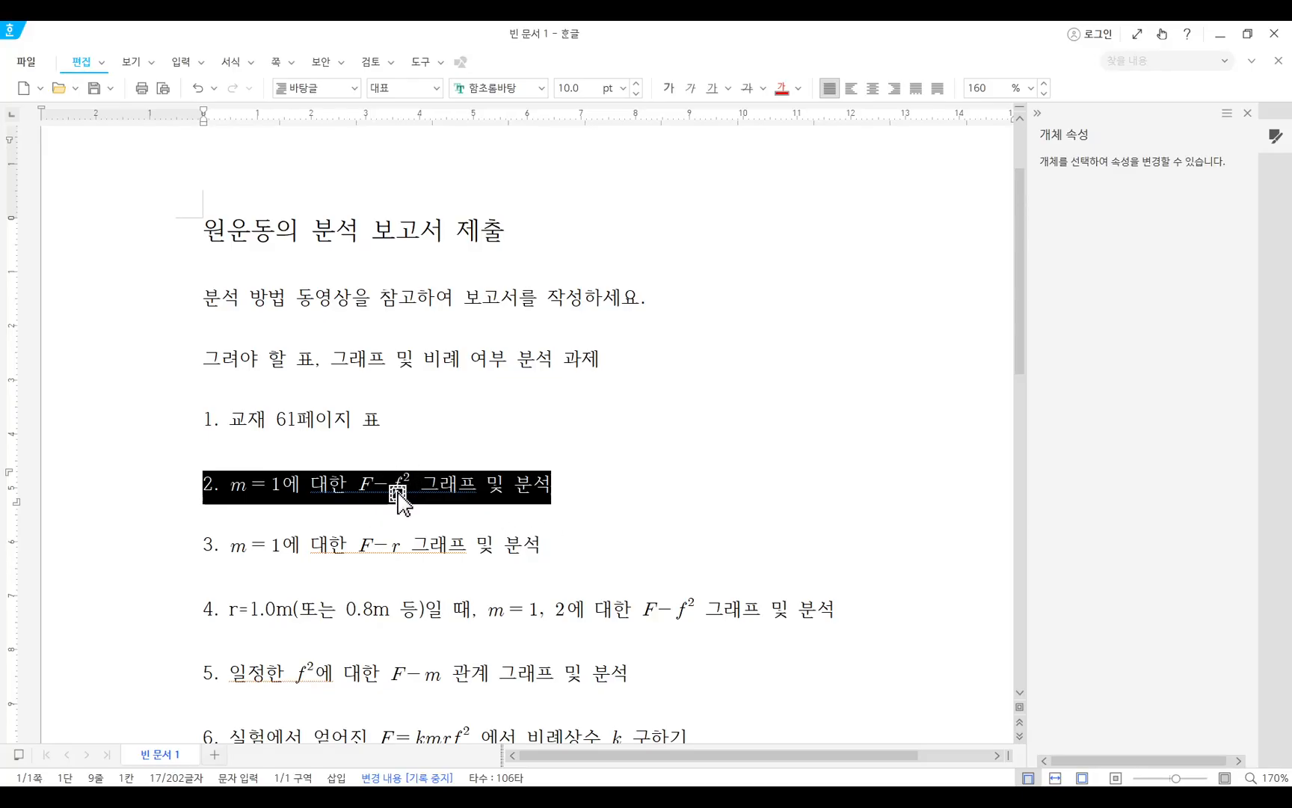
scroll(407, 518, "up", 2)
scroll(407, 518, "up", 1, "ctrl")
scroll(448, 567, "down", 3)
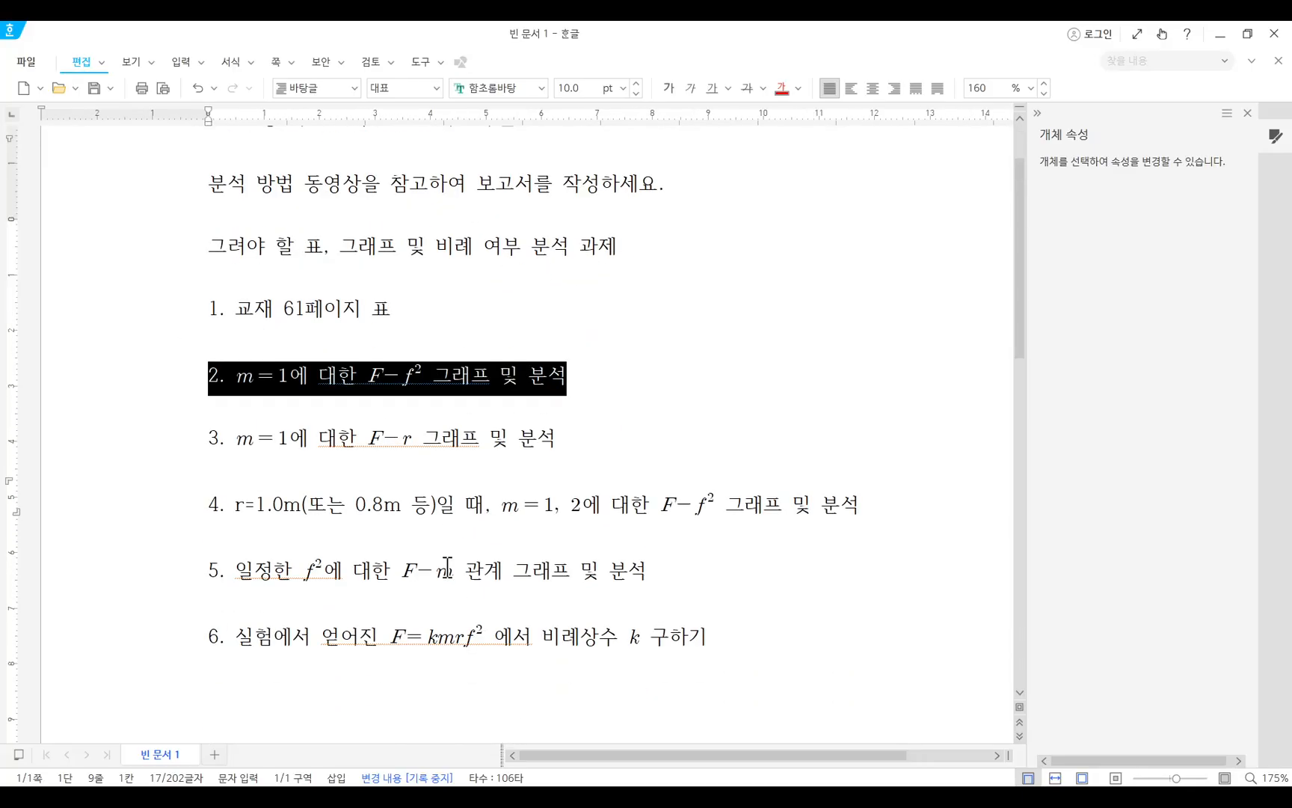
left_click(492, 376)
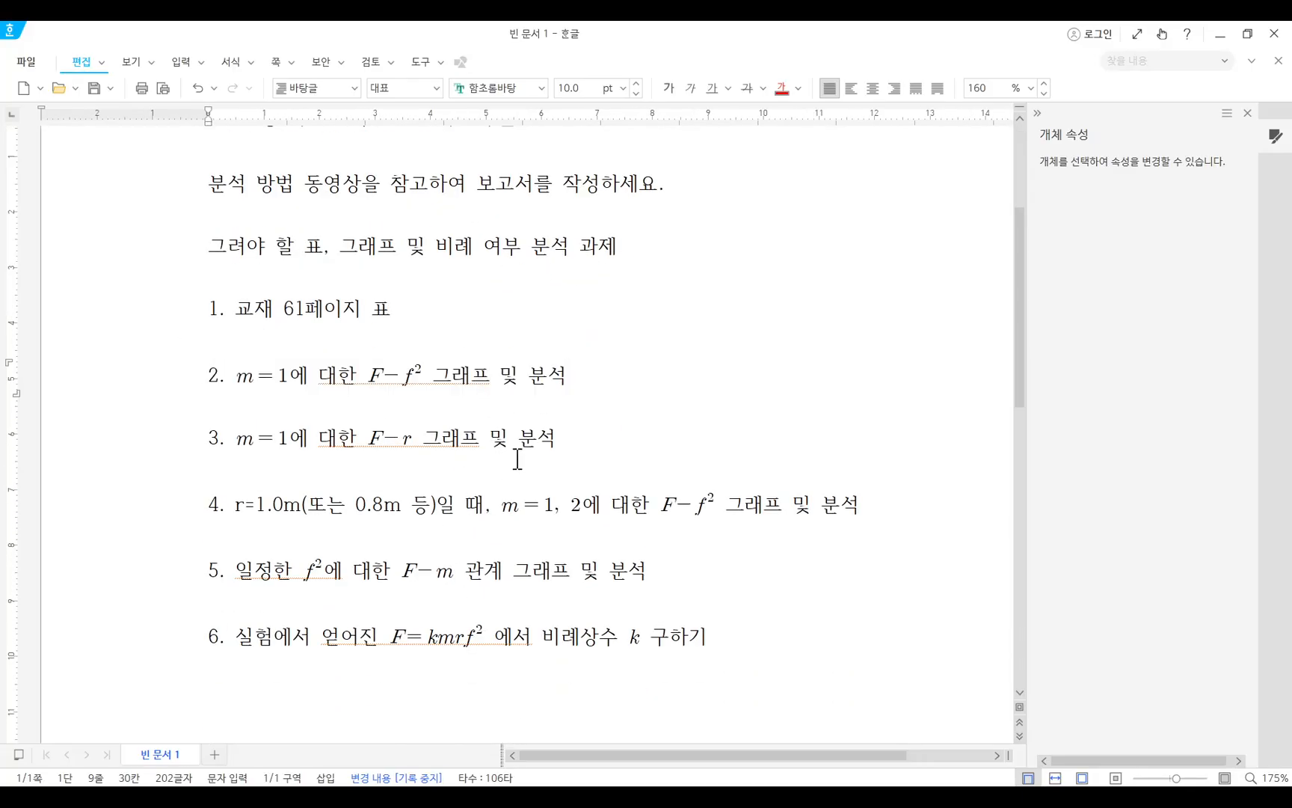
Switch back to the Excel worksheet and go through the 받침쇠 수 entries in B5, B9, B13 and B17.
key("alt+Tab")
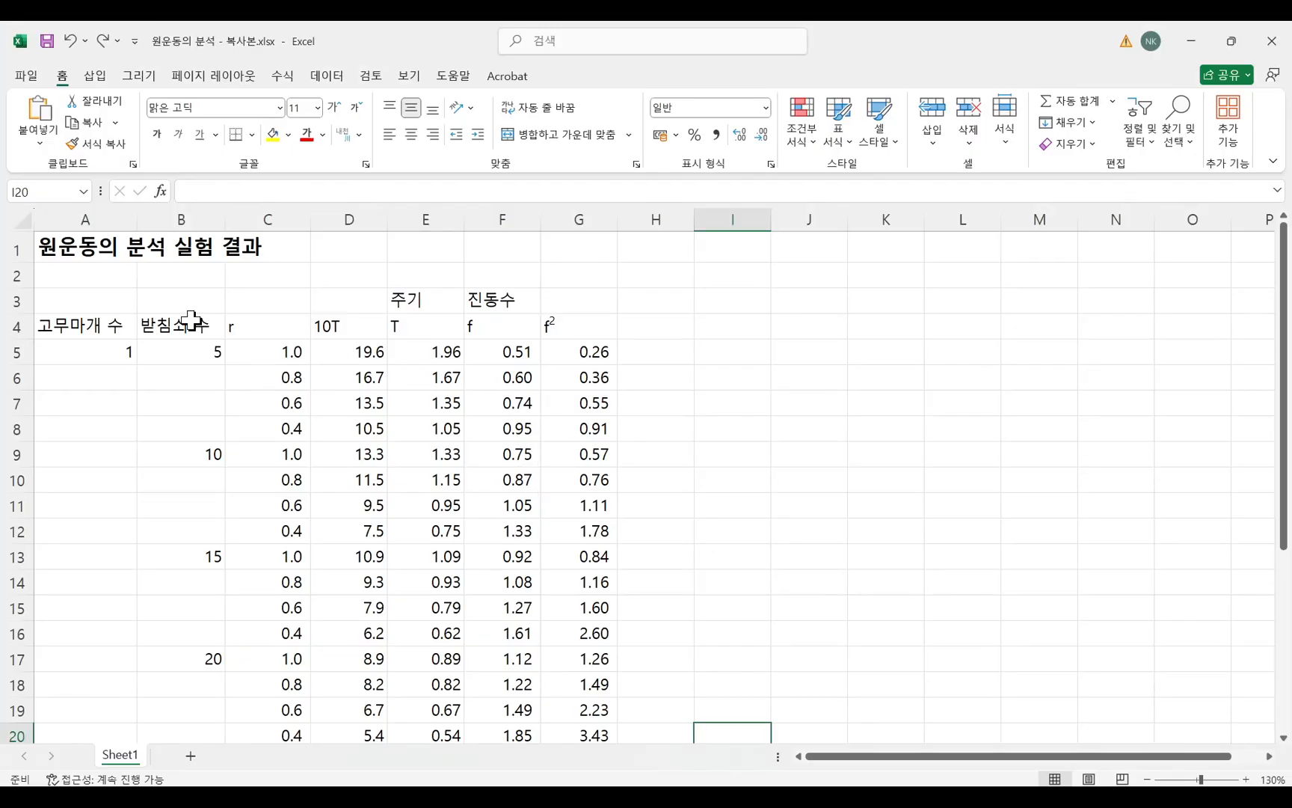
left_click(176, 355)
left_click(197, 454)
left_click(195, 556)
left_click(211, 664)
left_click(205, 357)
Label the 받침쇠 수 column 구심력 in B3 and the 고무마개 수 column 물체의 질량 in A3.
key("Up")
key("Up")
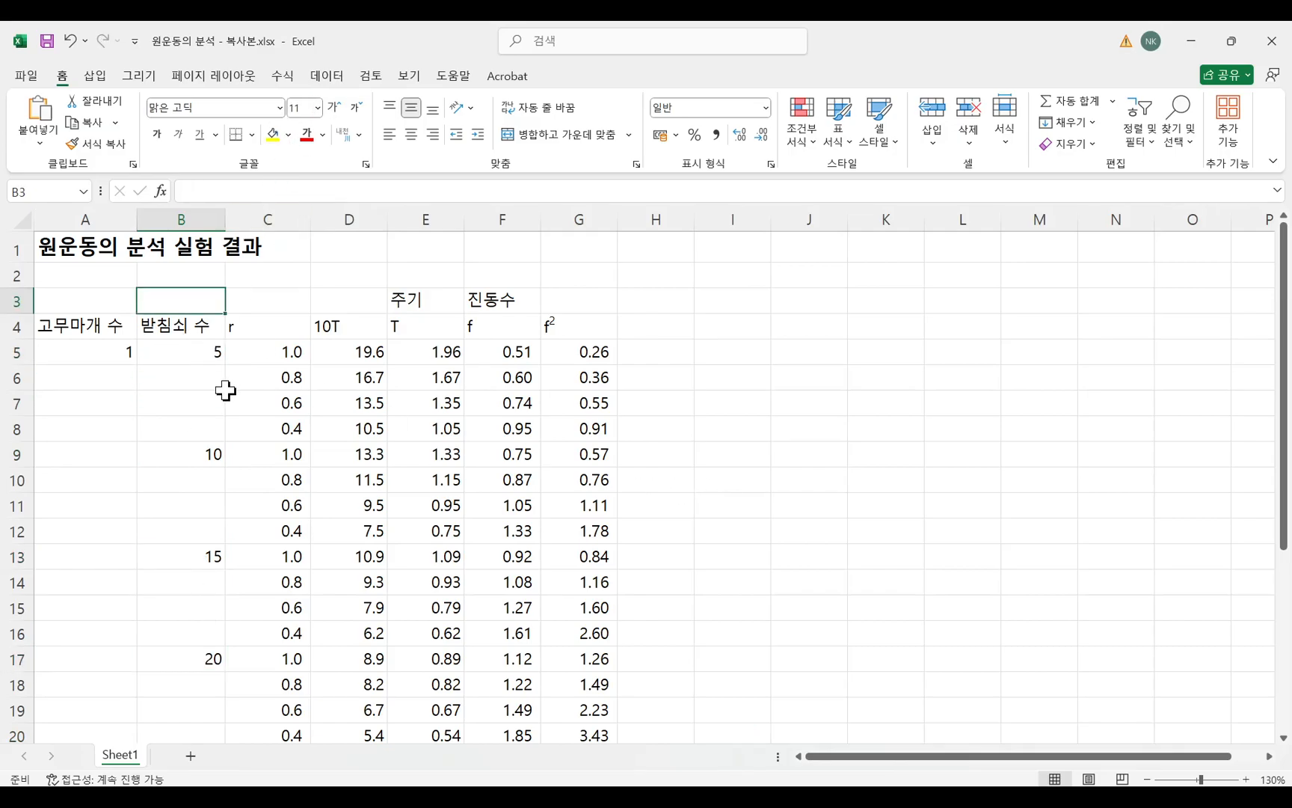
left_click(153, 320)
left_click(184, 354)
left_click(185, 329)
left_click(179, 300)
type("구심ㄹ")
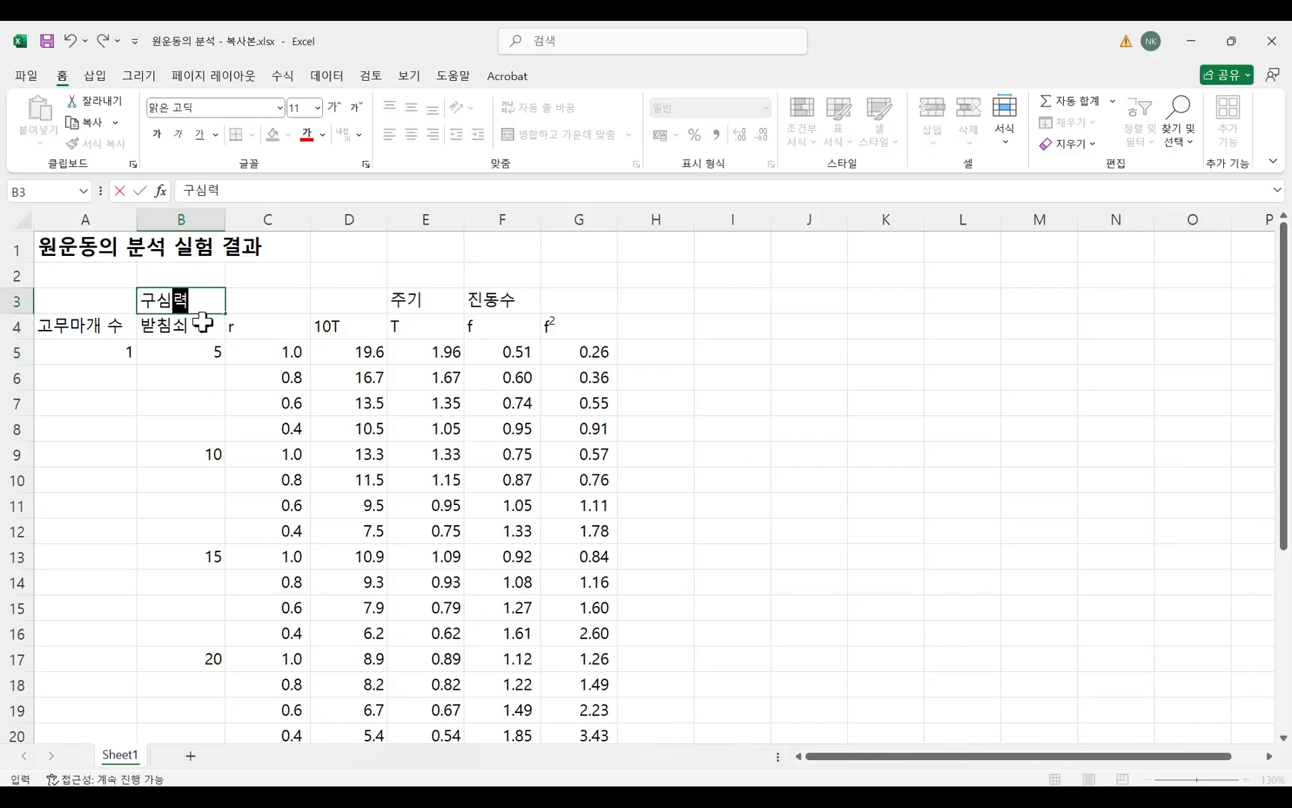
key("Left")
type("물체")
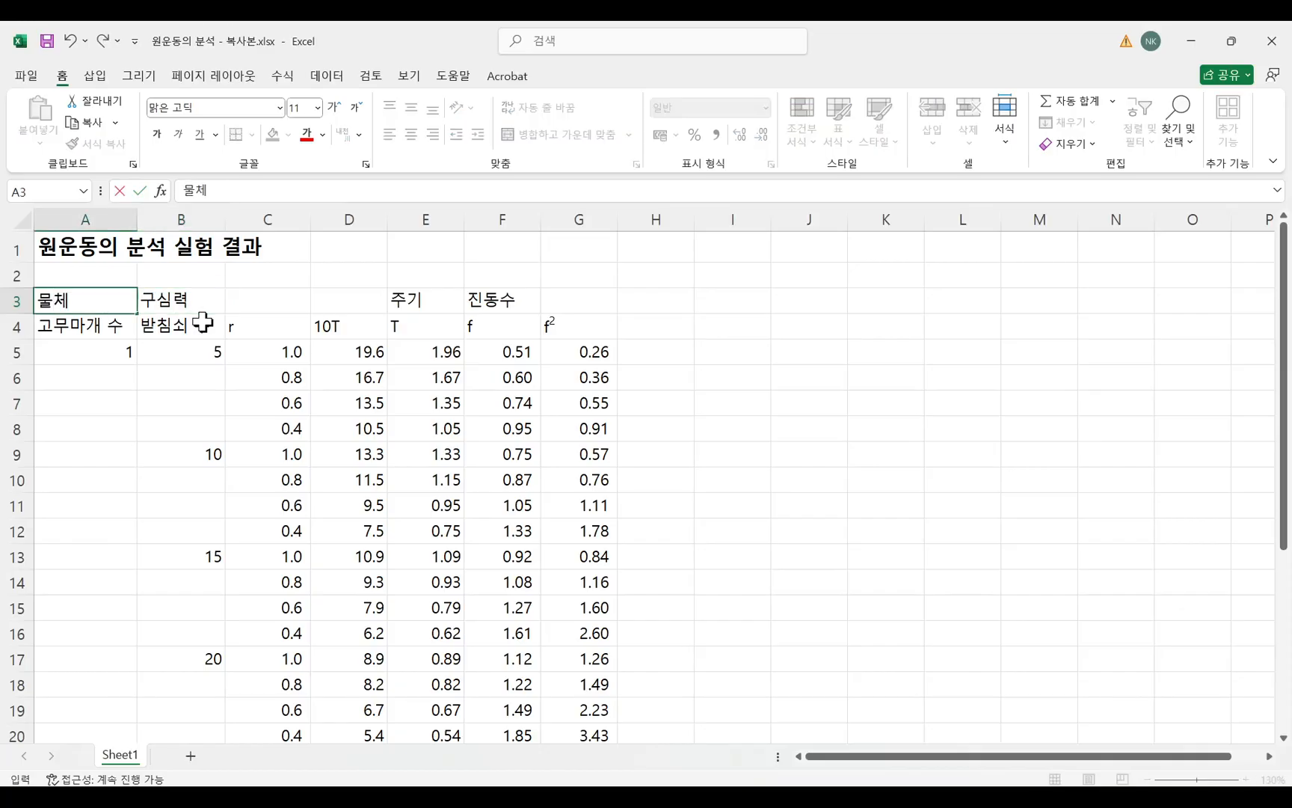
type("의 질량")
left_click(584, 451)
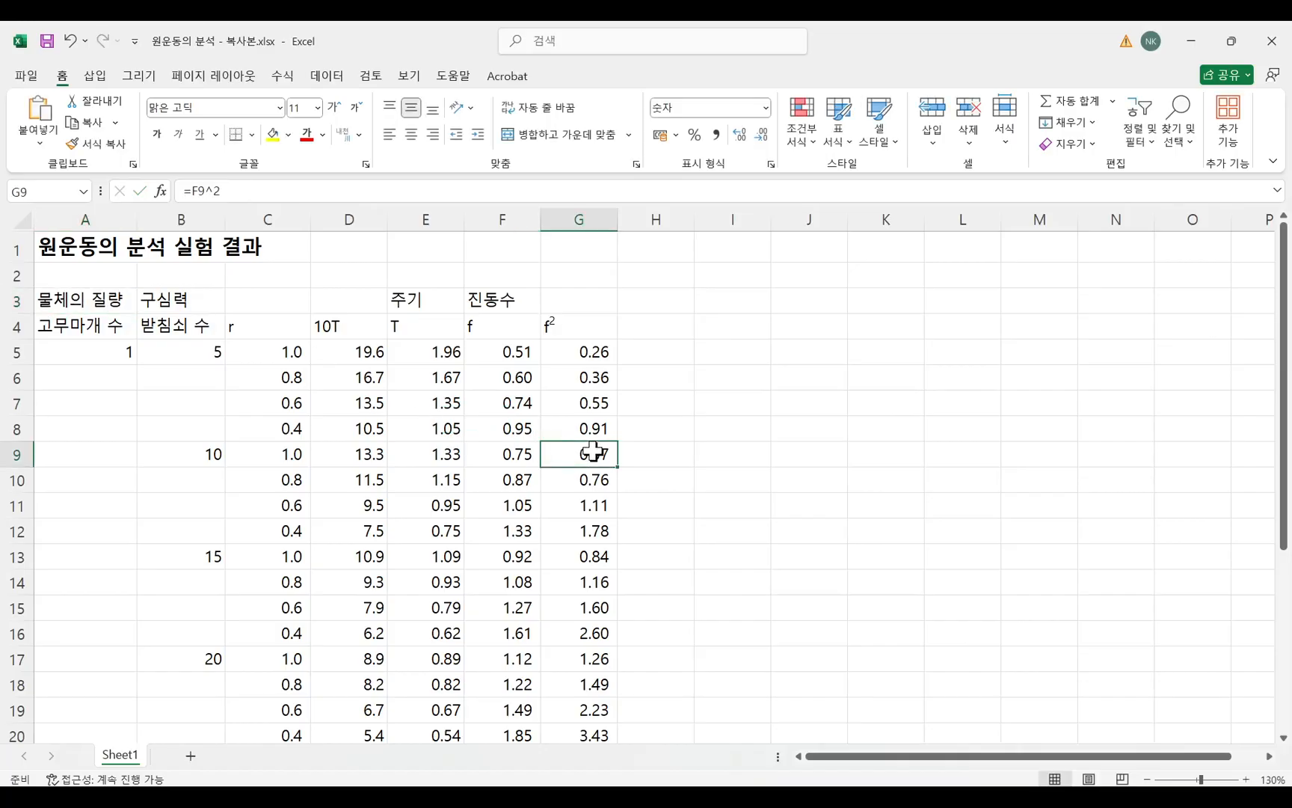
Add the symbol F to the centripetal force label in B3 so it reads 구심력 F.
left_click(171, 327)
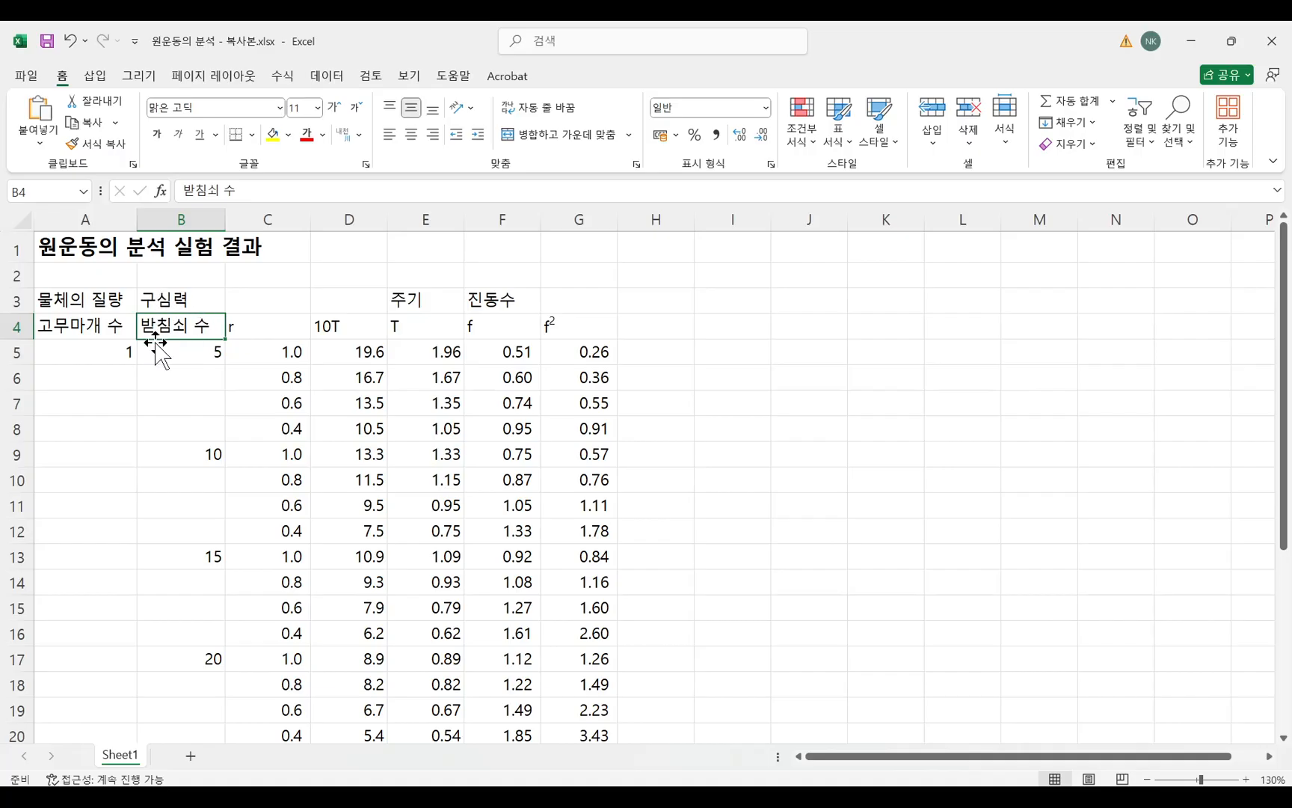
left_click(192, 355)
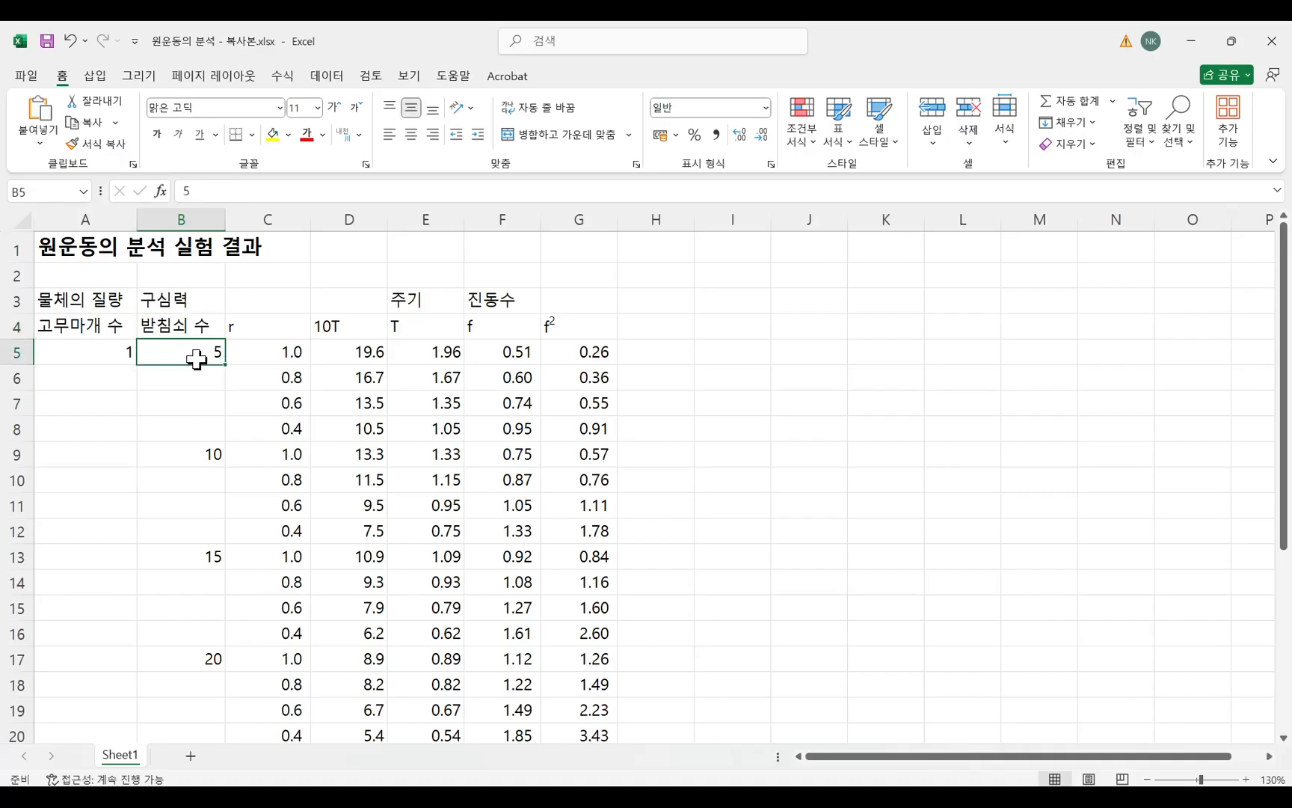
double_click(200, 299)
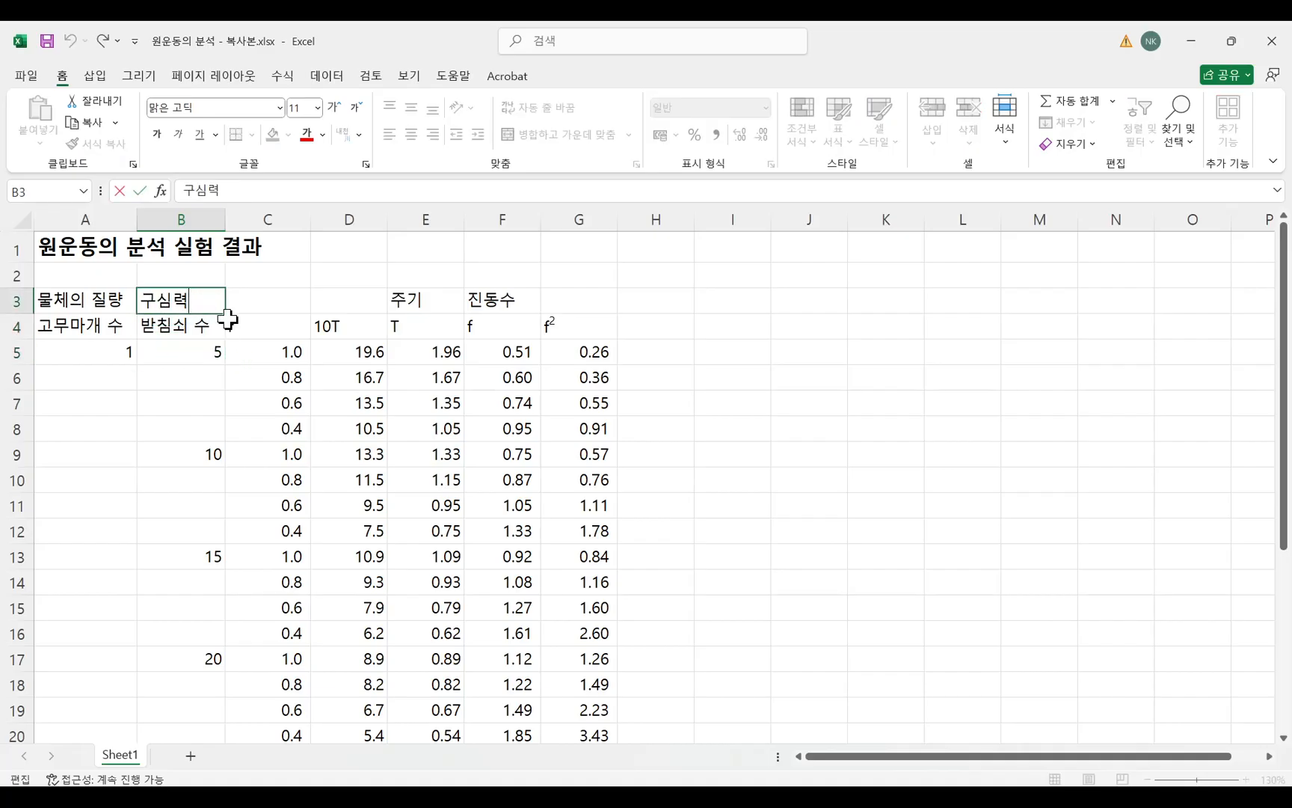
type("ㄹ")
key("BackSpace")
left_click(513, 364)
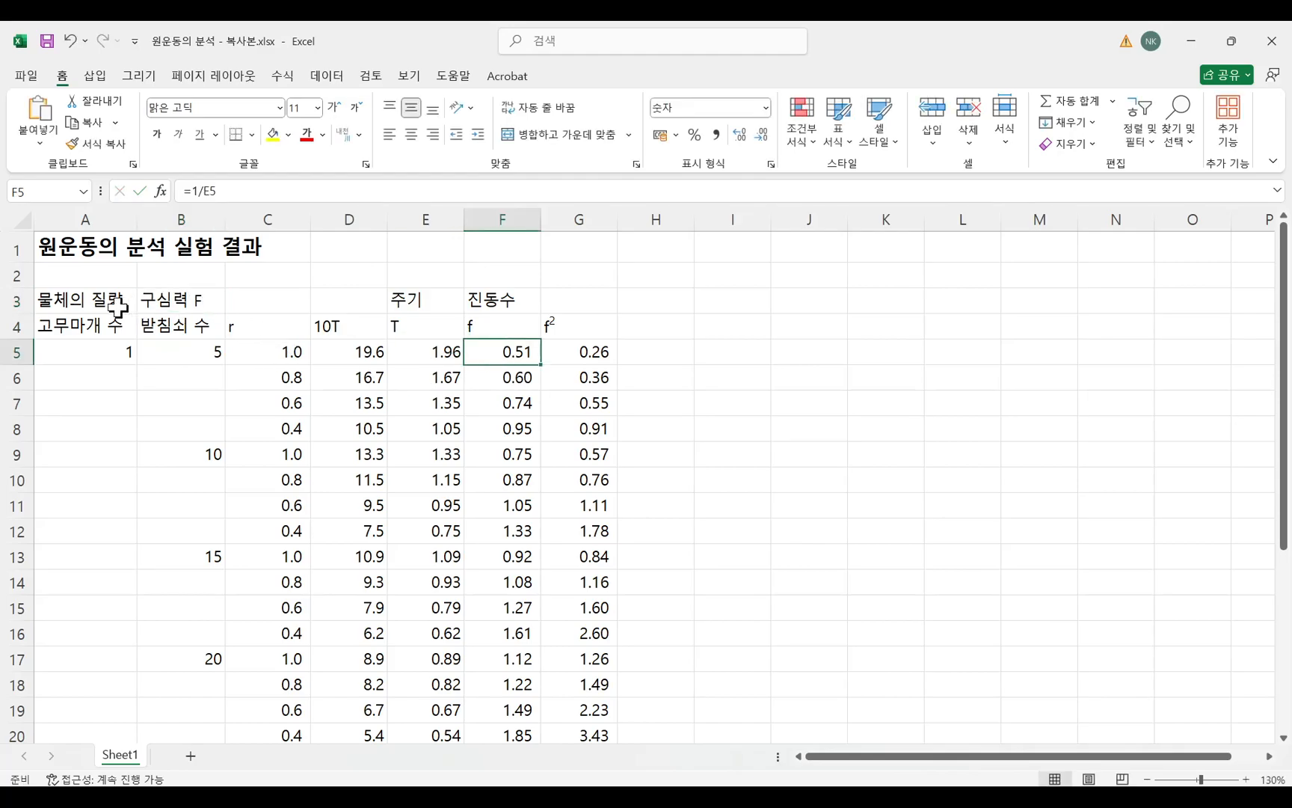
left_click(664, 411)
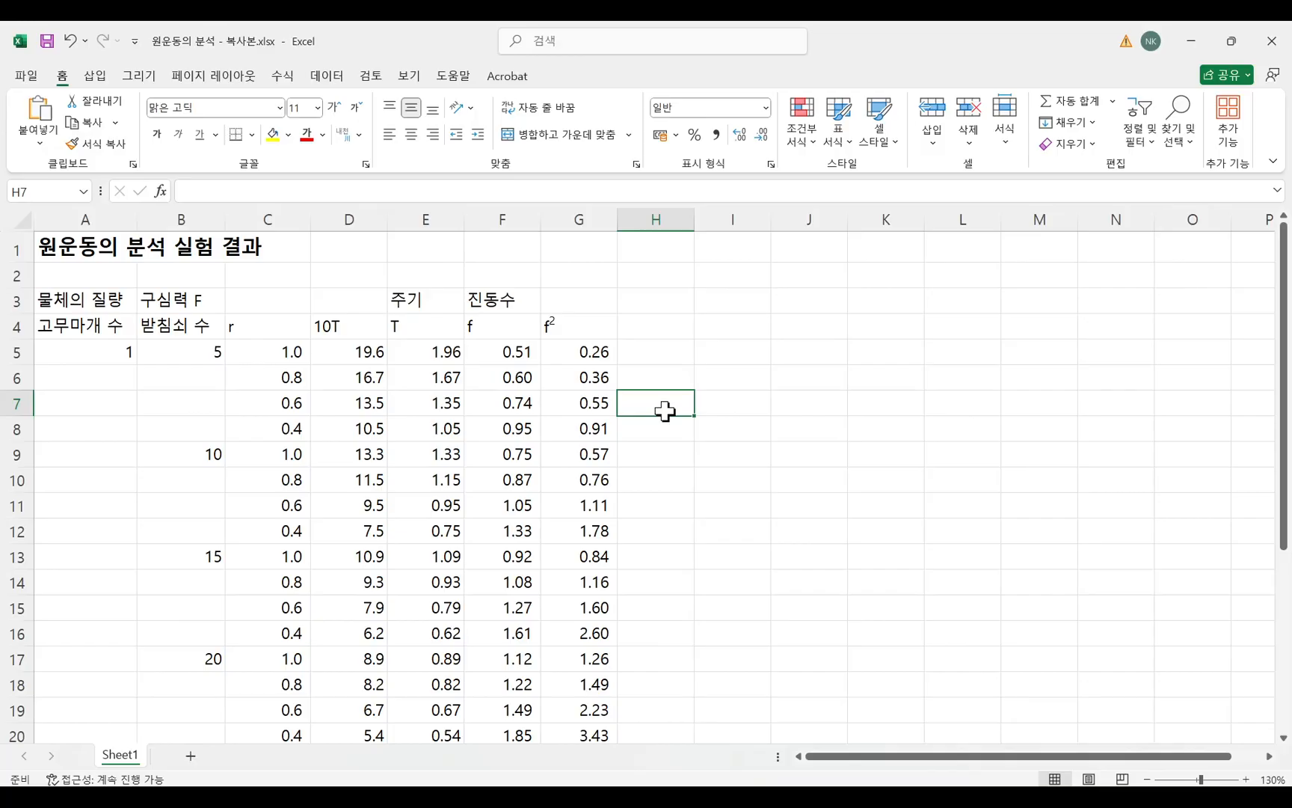
Switch to the Hangul report document and examine the f²−F expression in item 2 of the task list.
key("alt+Tab")
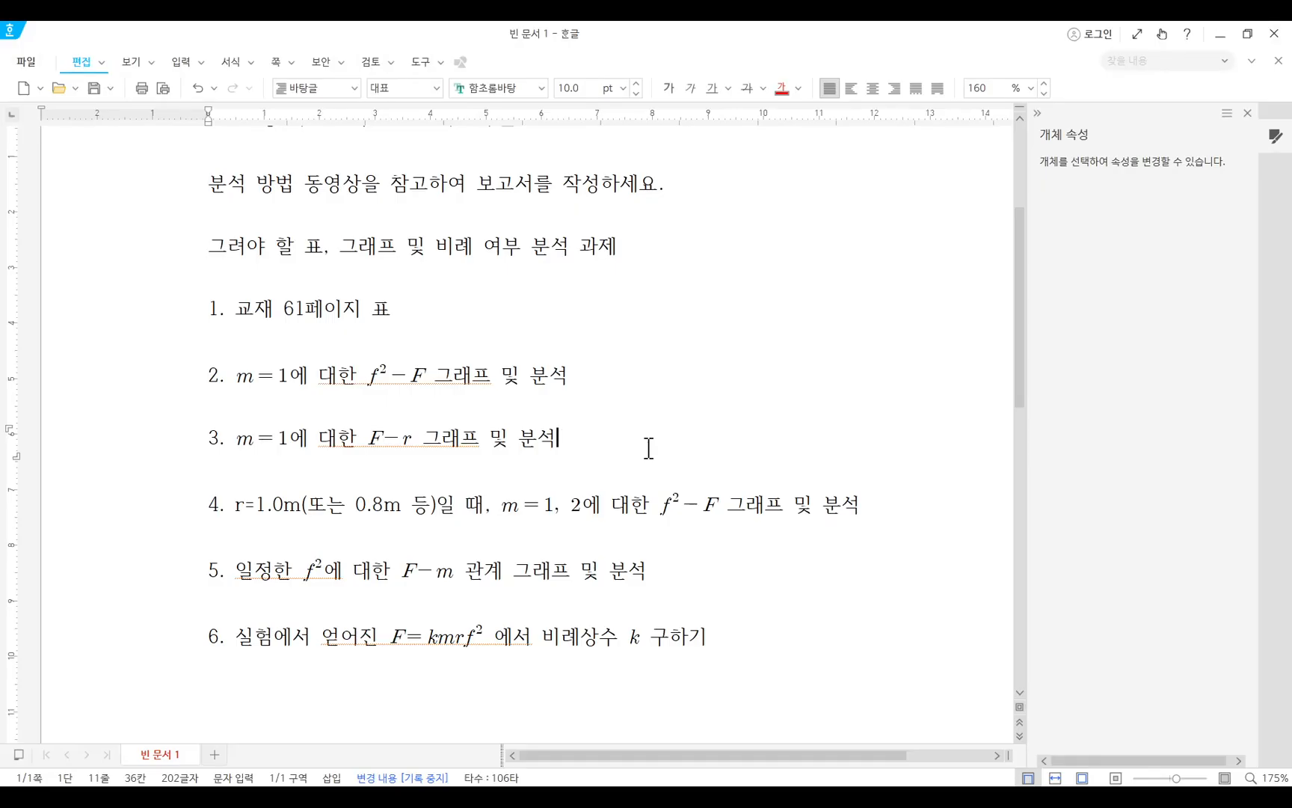
scroll(648, 447, "up", 3)
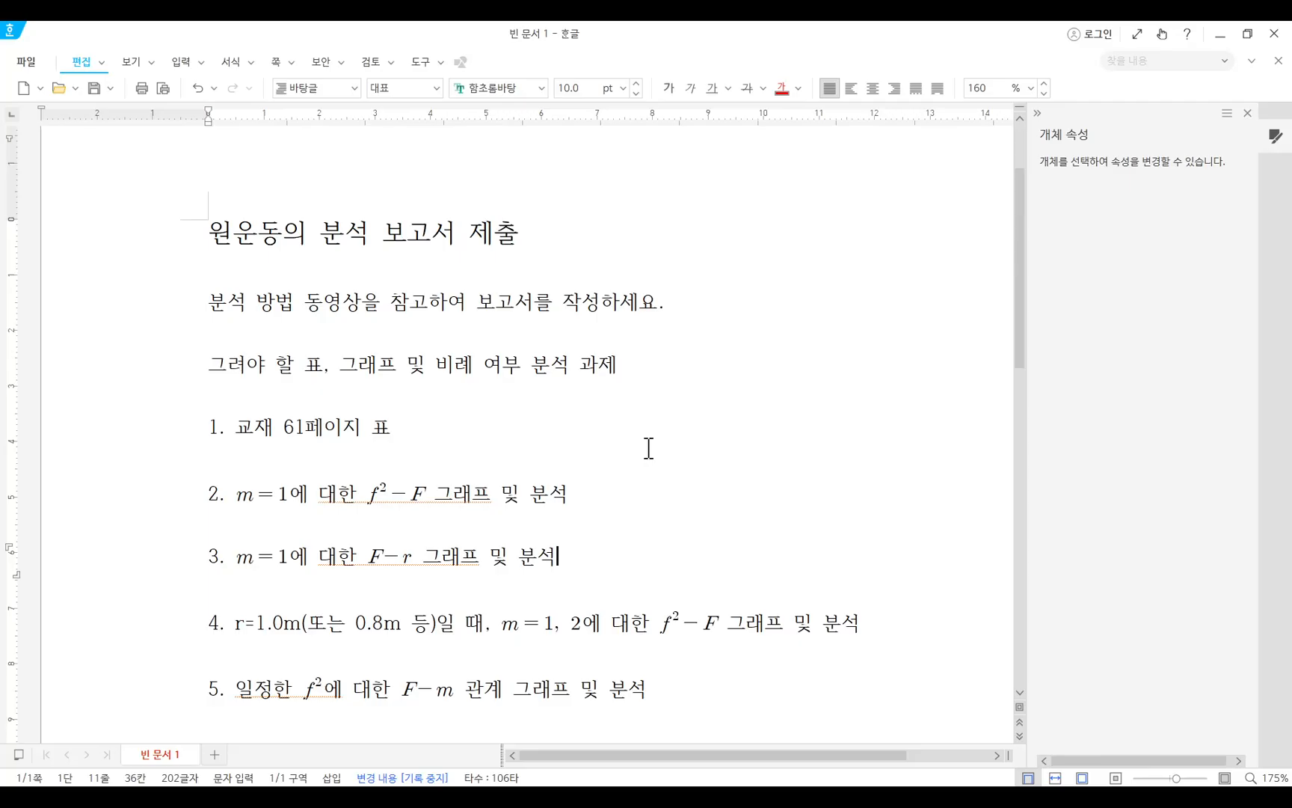
scroll(652, 450, "down", 3)
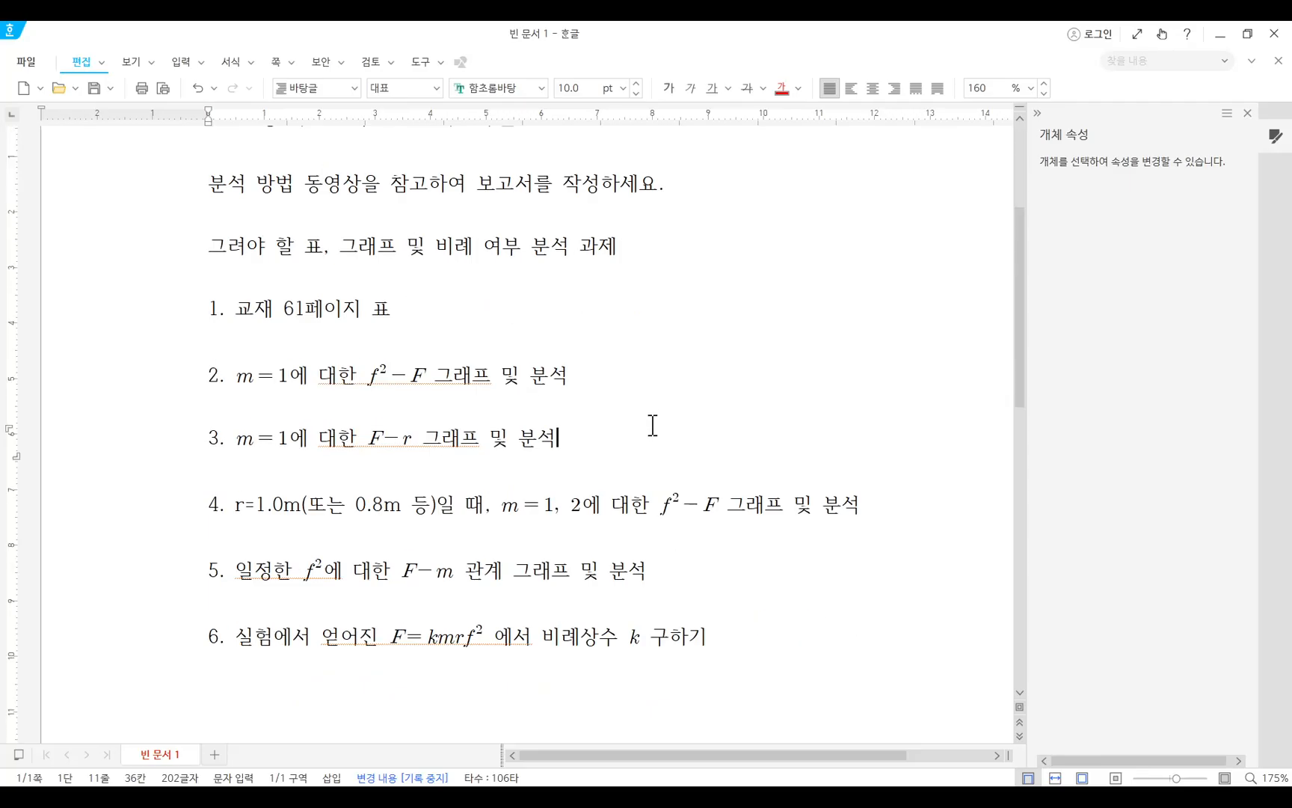
left_click(426, 369)
left_click(394, 370)
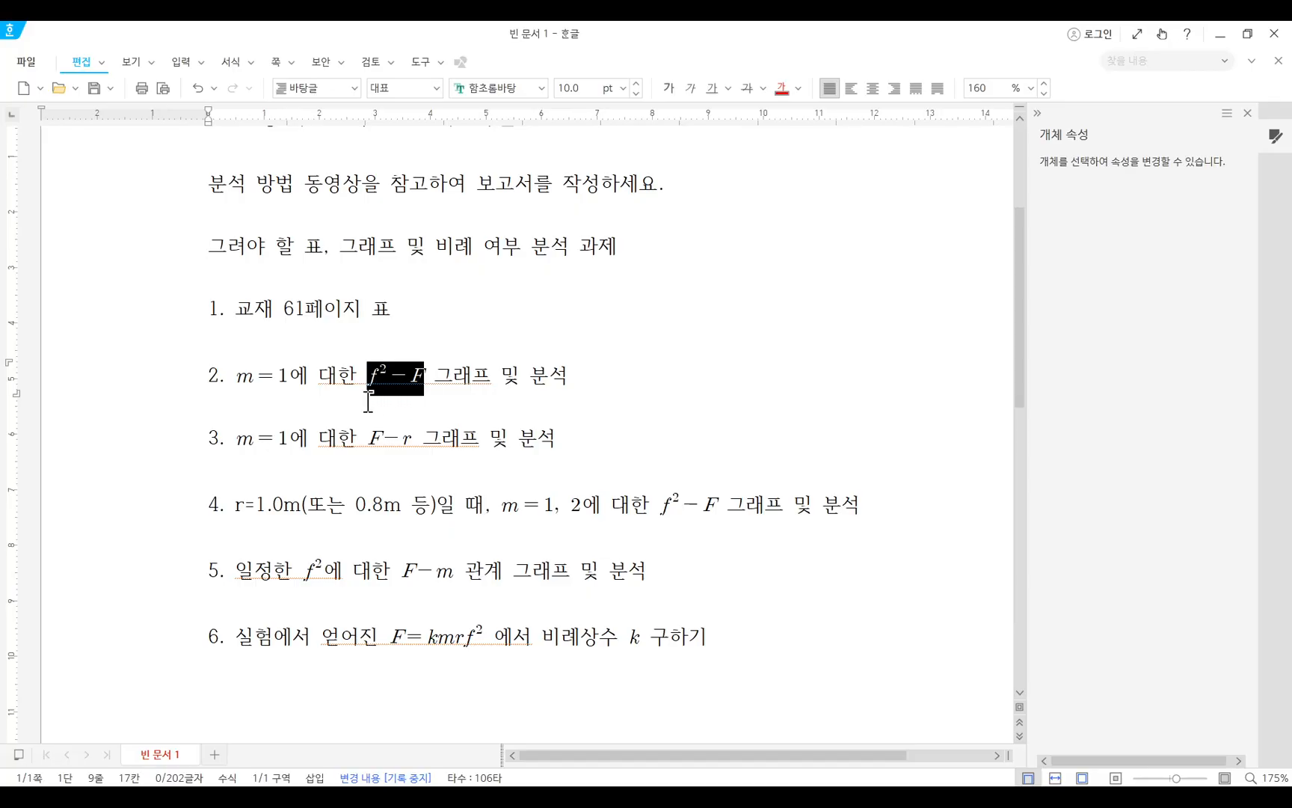
Append the note (각각의 r에 대해서) to the end of item 2 in the task list.
left_click(349, 385)
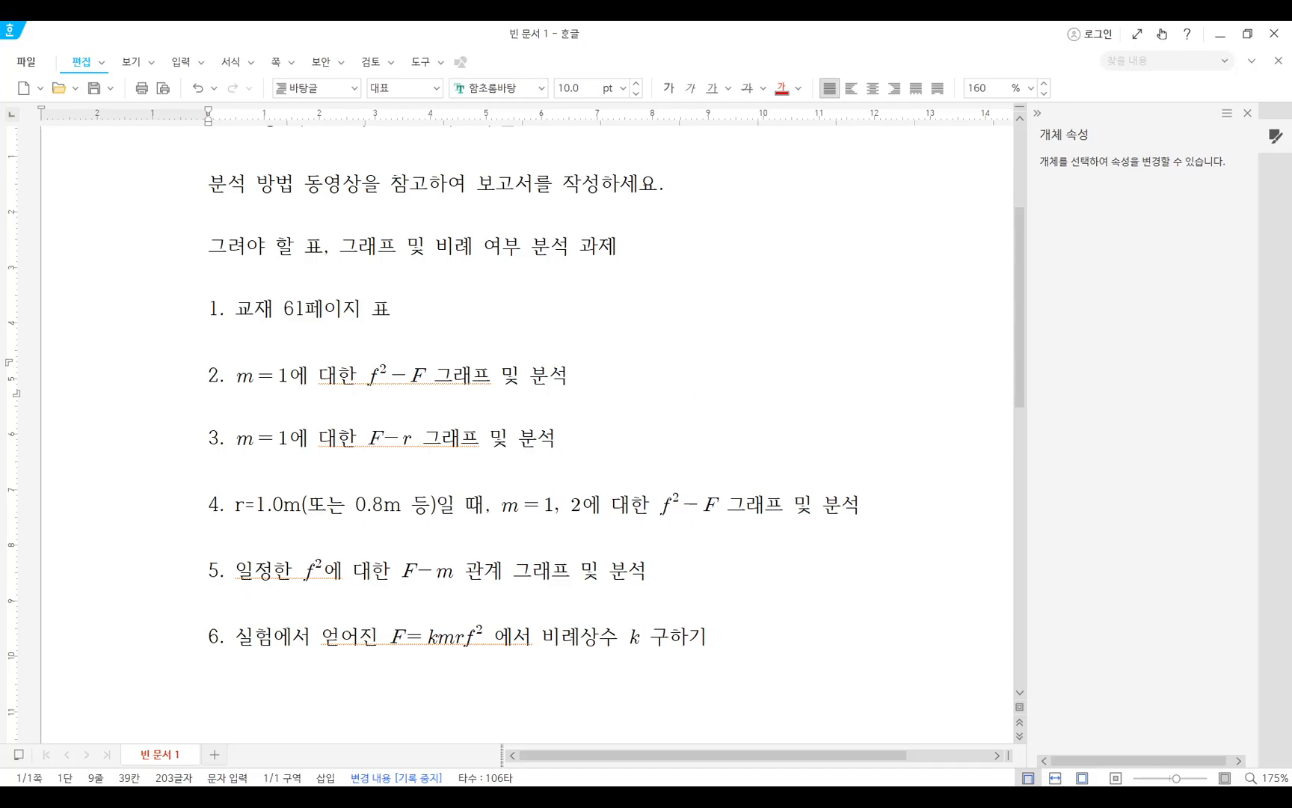
type("각의 r에 대해서)")
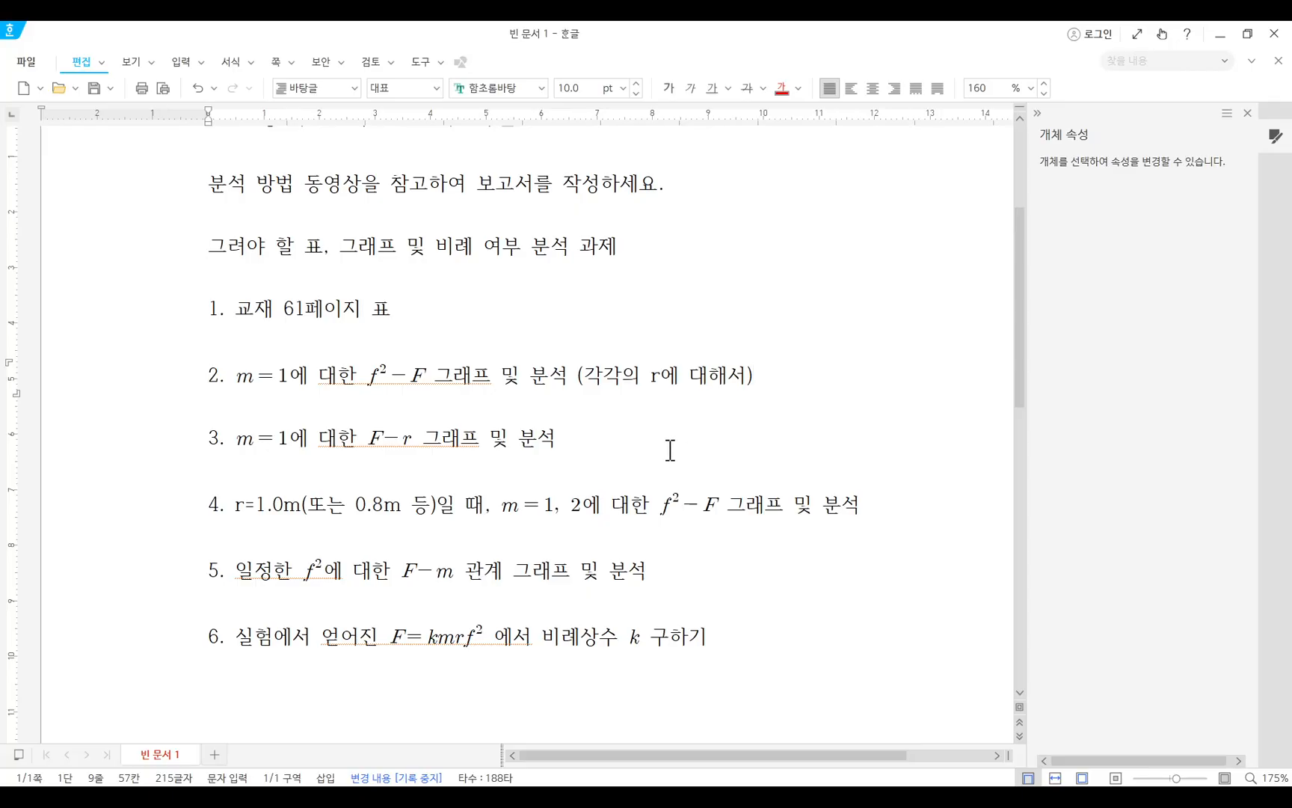
Switch to the 원운동의 분석 - 복사본.xlsx workbook and examine the f² values in column G.
mouse_move(512, 796)
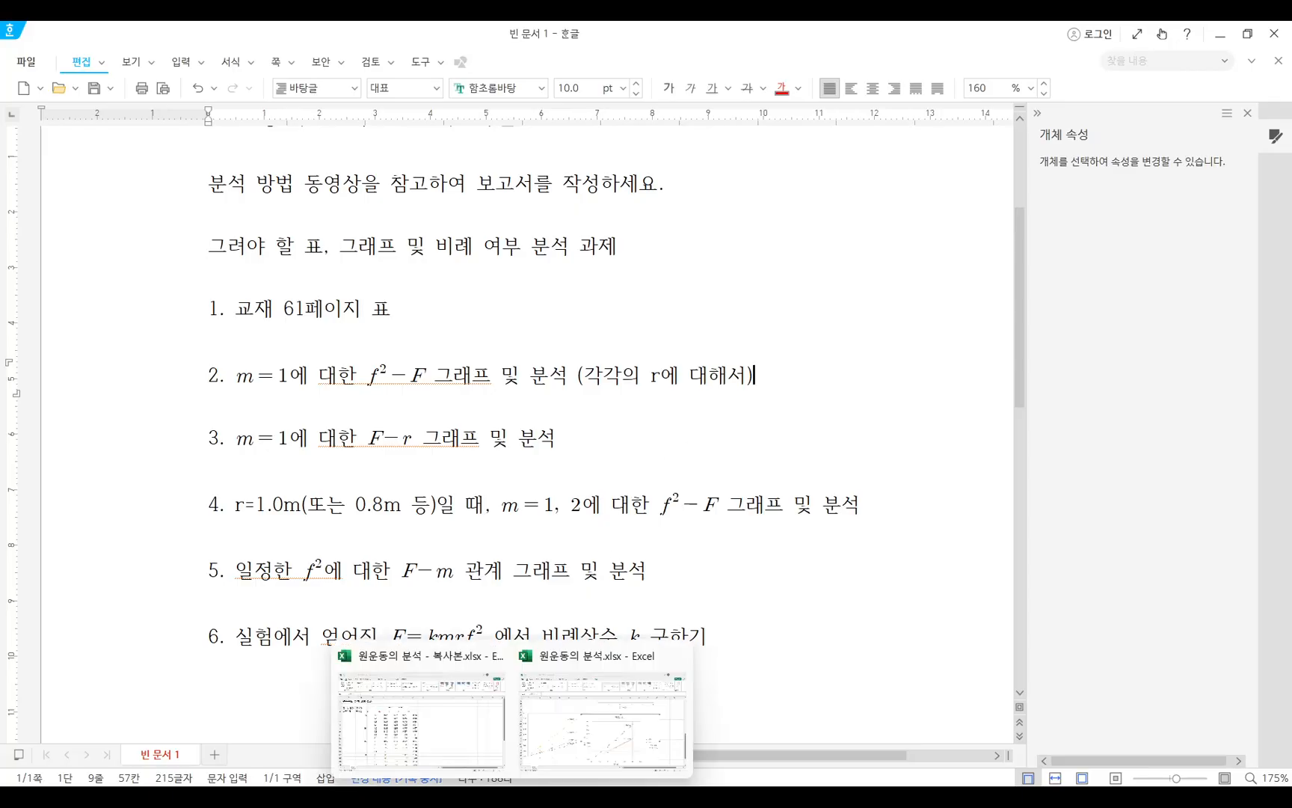
left_click(448, 733)
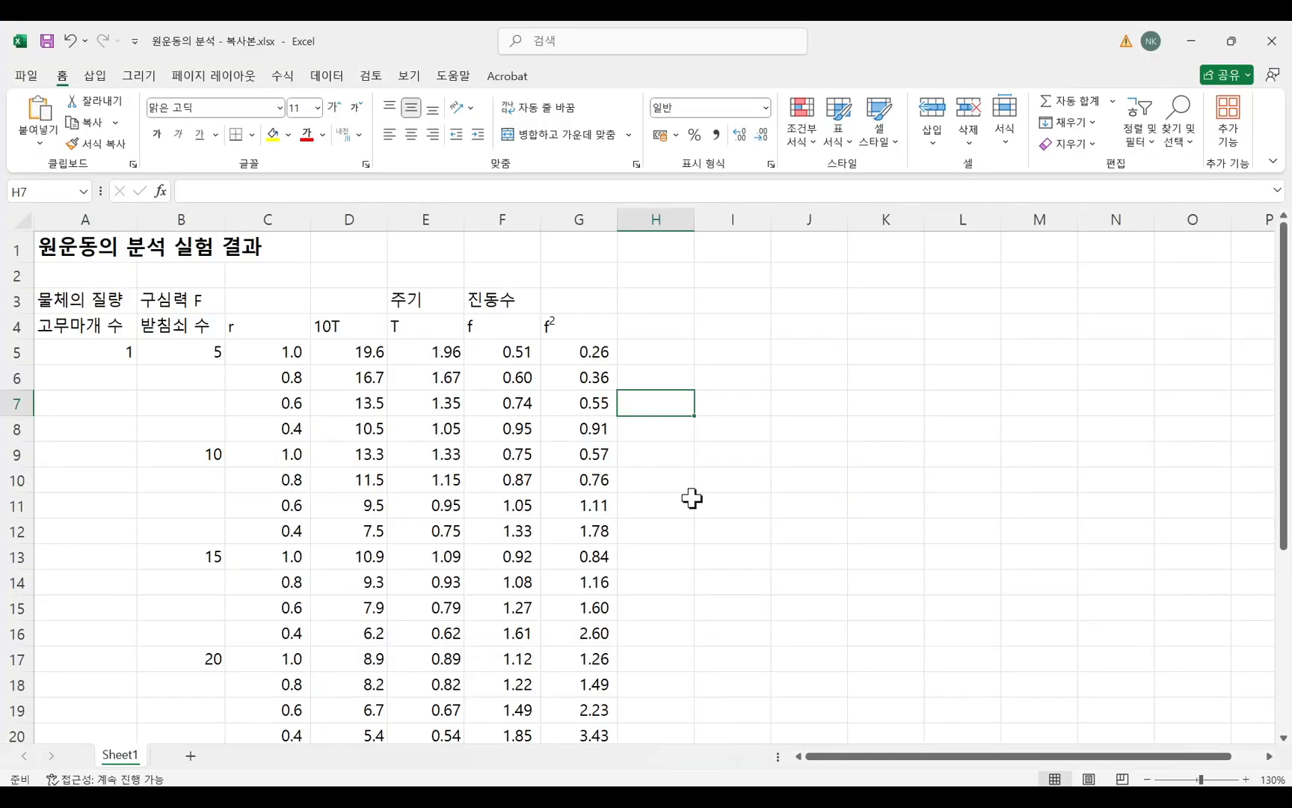
left_click(729, 530)
left_click(683, 371)
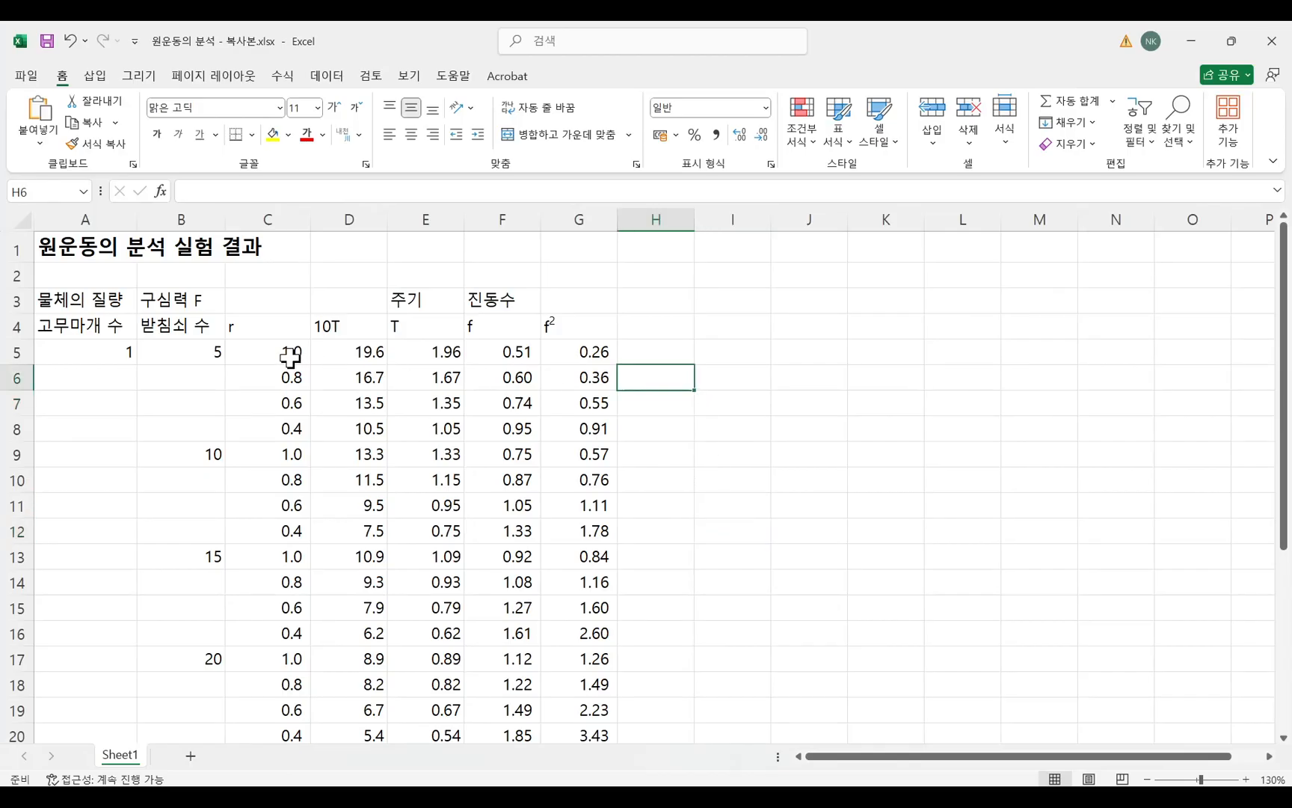
left_click_drag(587, 350, 576, 686)
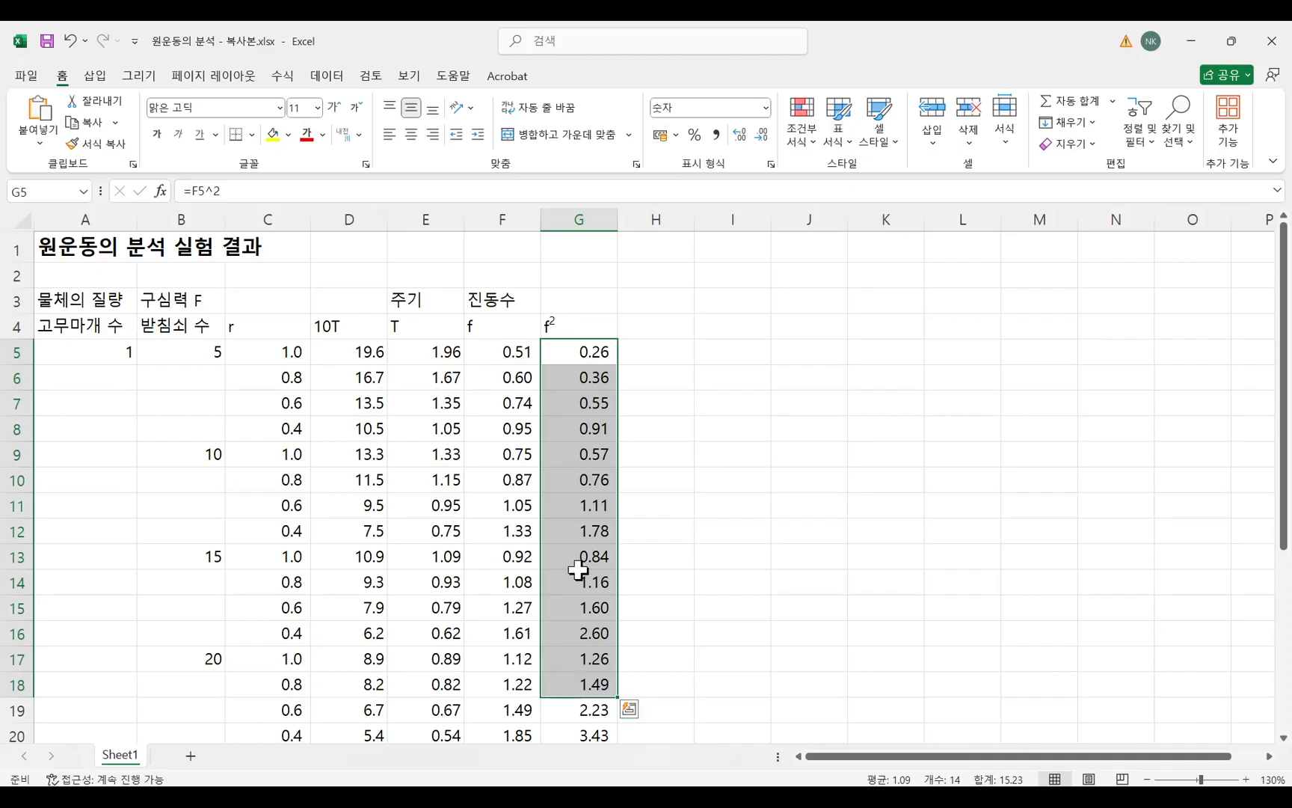
Mark the f² column as y in G2 and the 구심력 F column as x in B2.
left_click(582, 276)
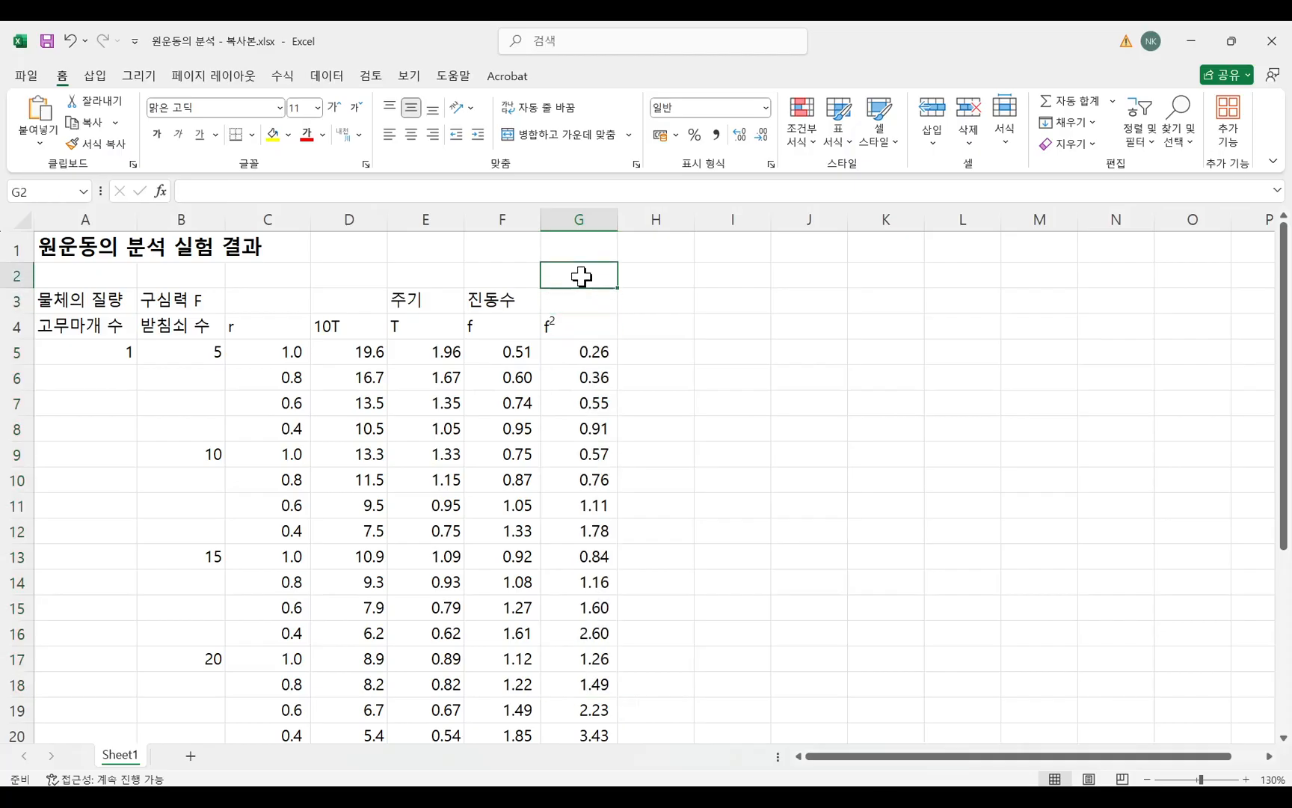
type("ㅛ")
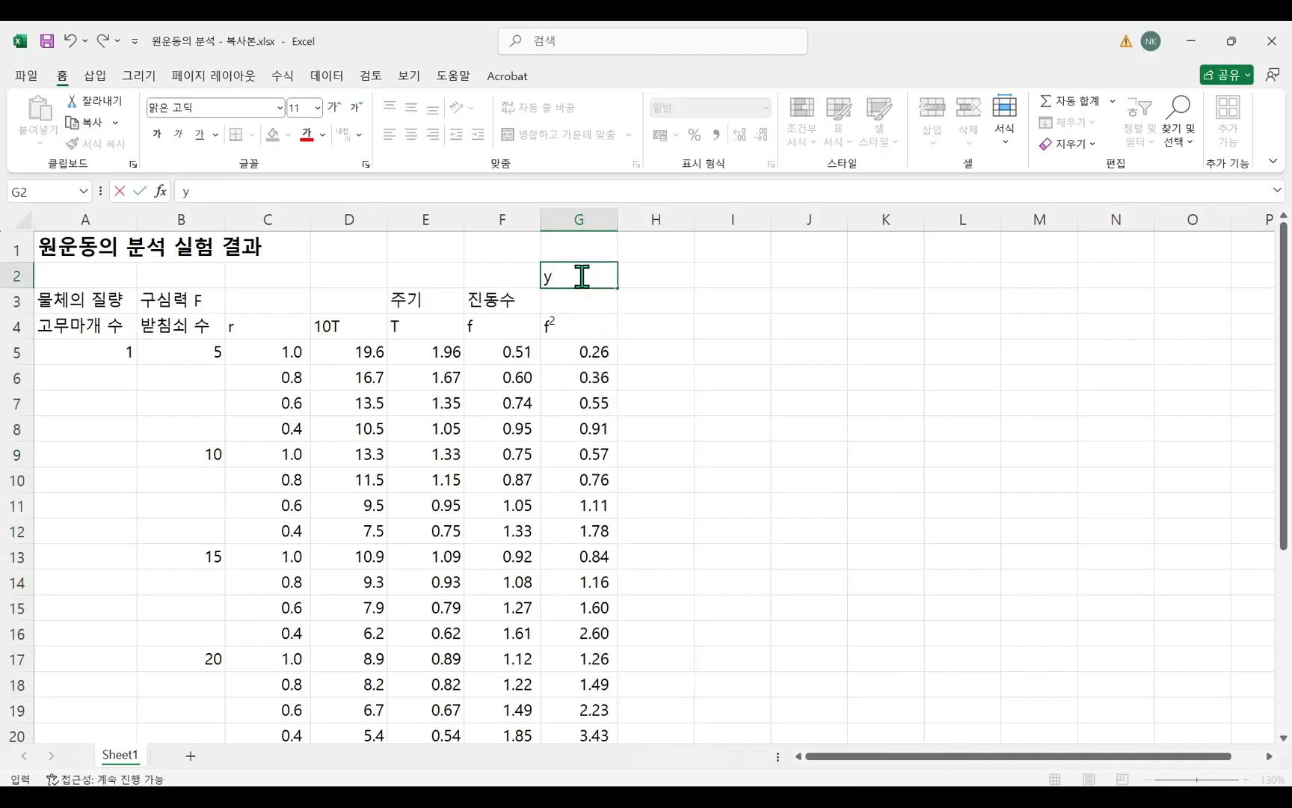
key("Left")
key("Home")
key("Right")
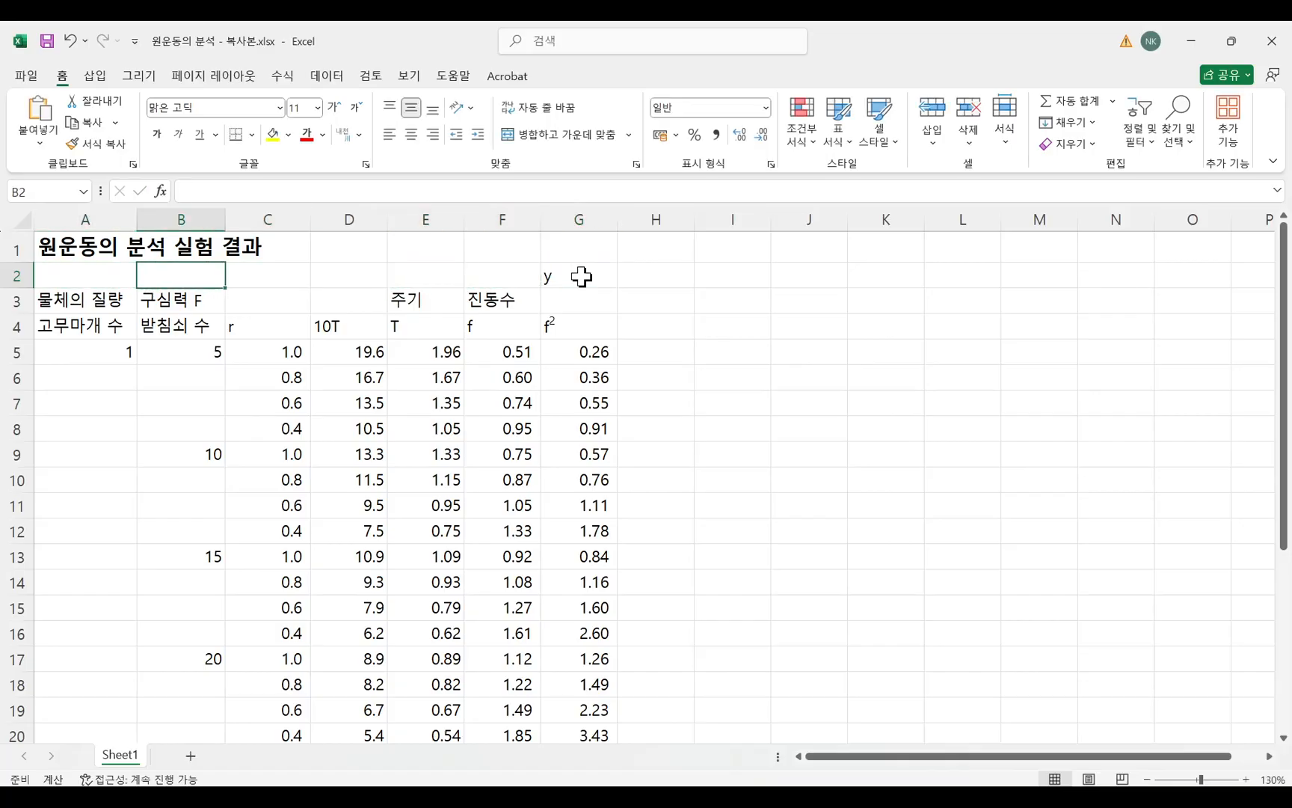
type("x")
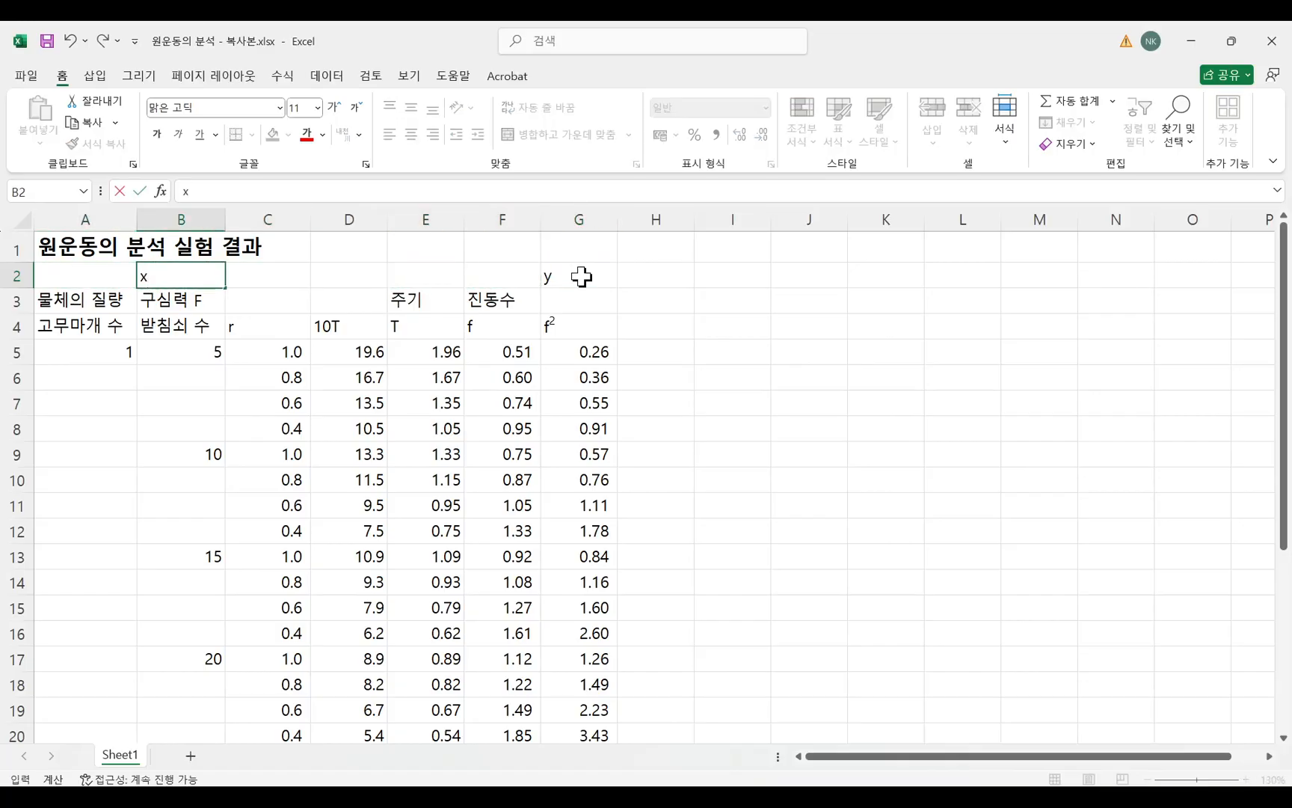
left_click(883, 370)
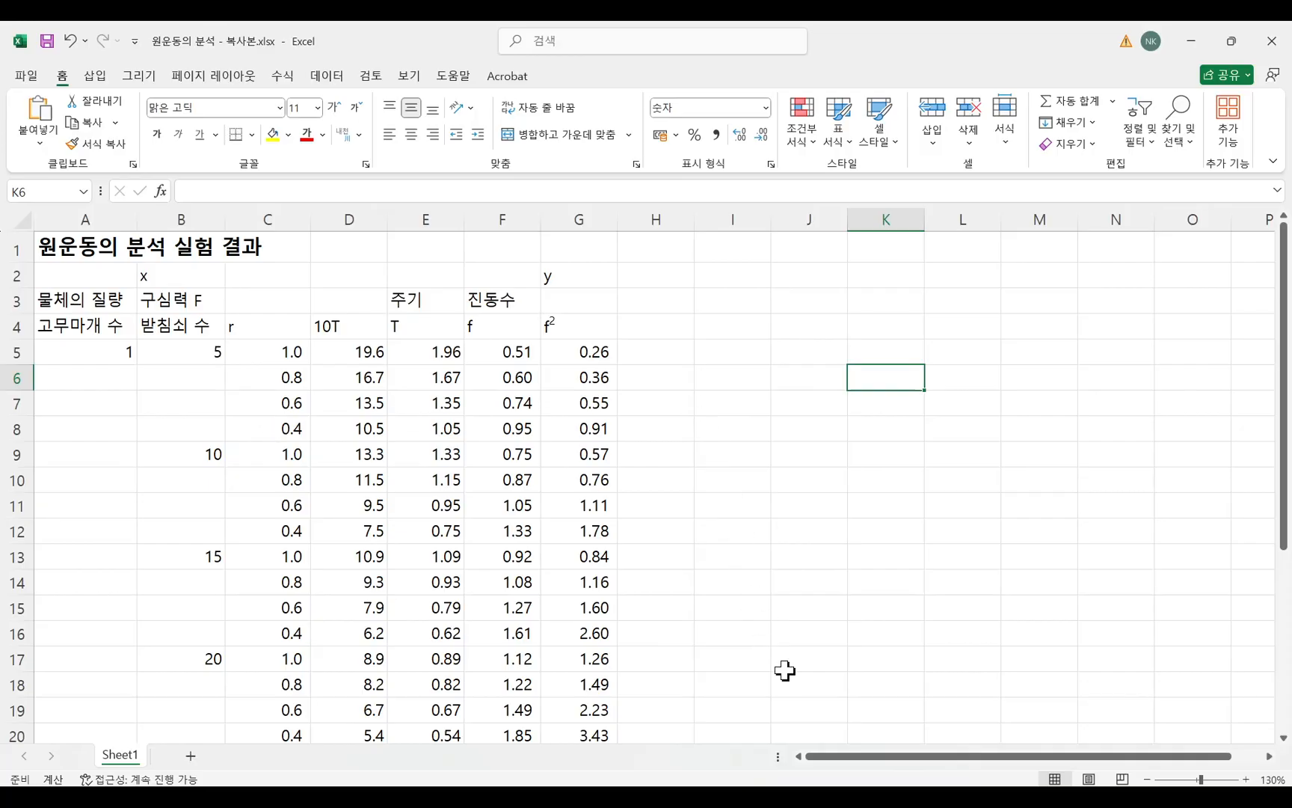
Insert an empty markers-only scatter chart and place it in the blank area beside the data, starting around row 4.
left_click_drag(851, 756, 885, 764)
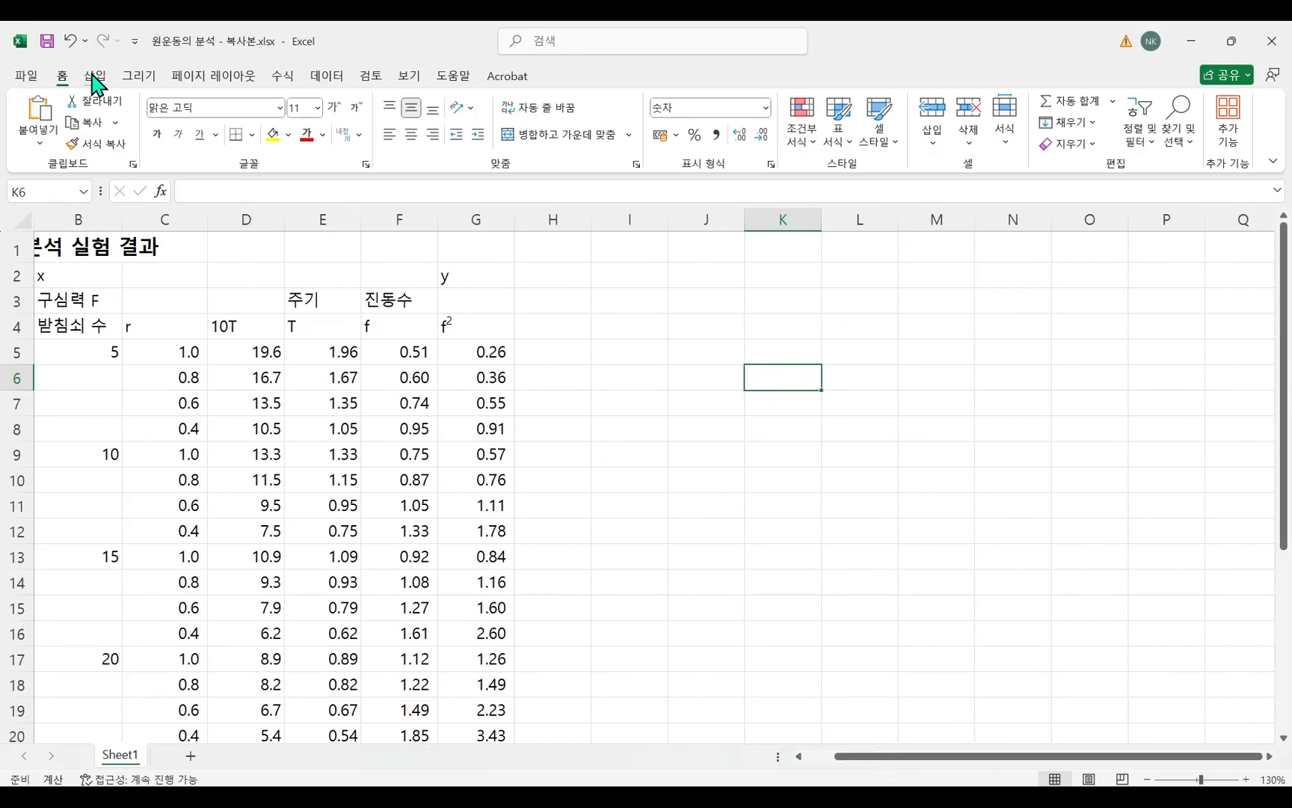
left_click(615, 325)
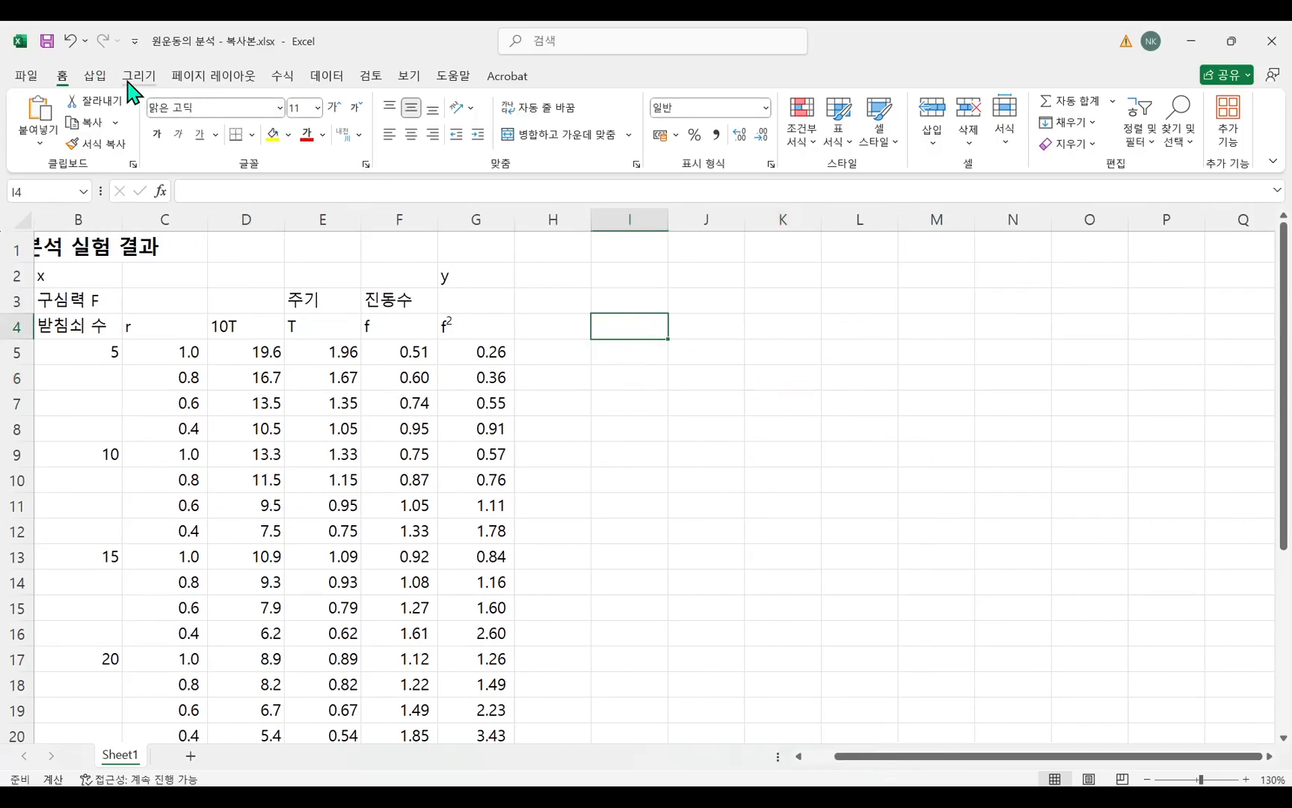
left_click(96, 75)
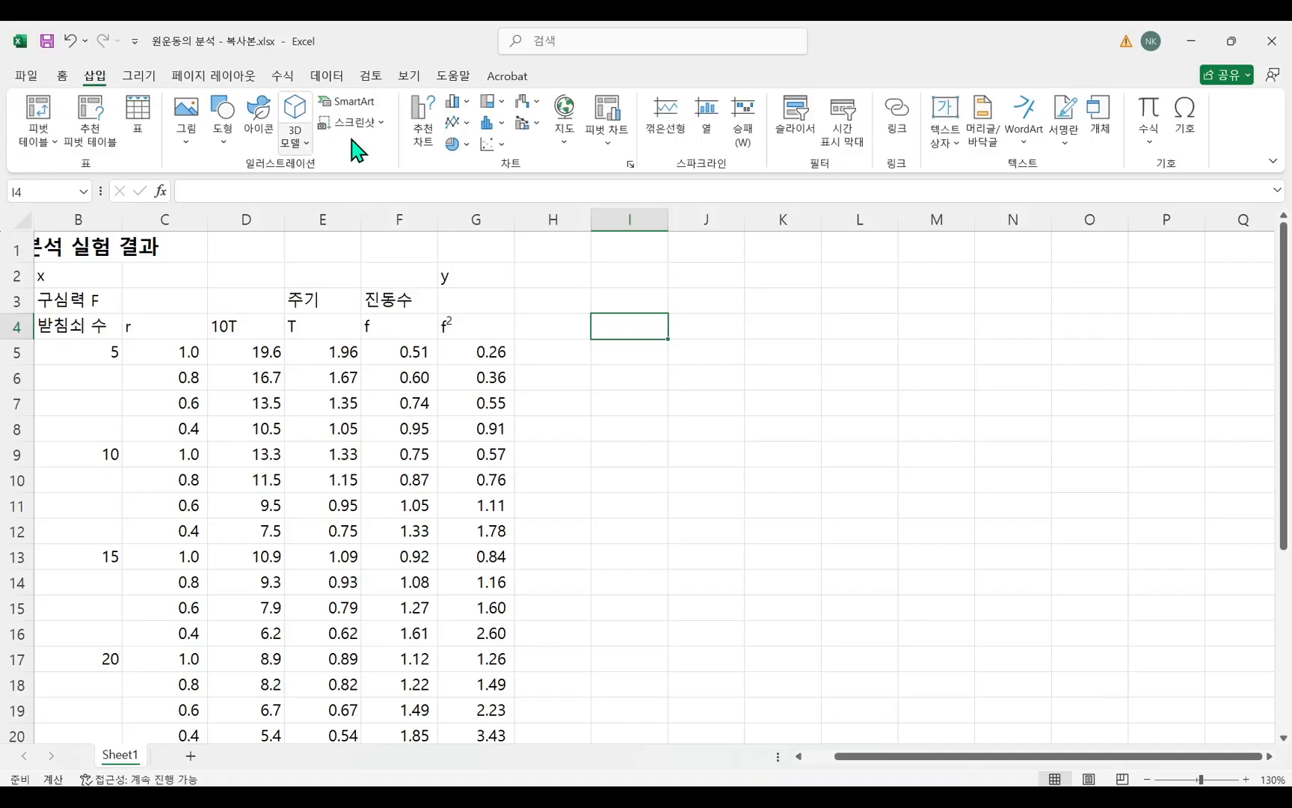
left_click(503, 144)
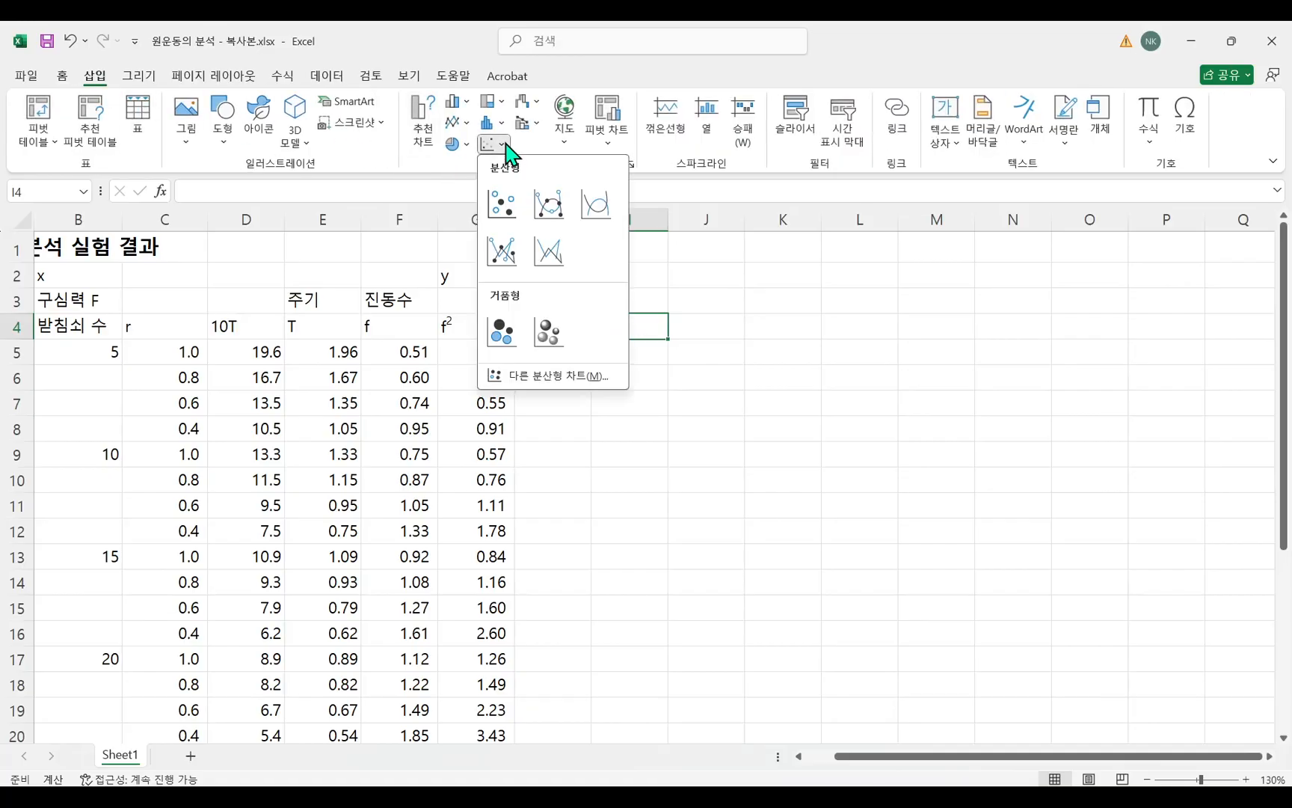
left_click(502, 202)
left_click_drag(527, 371, 704, 358)
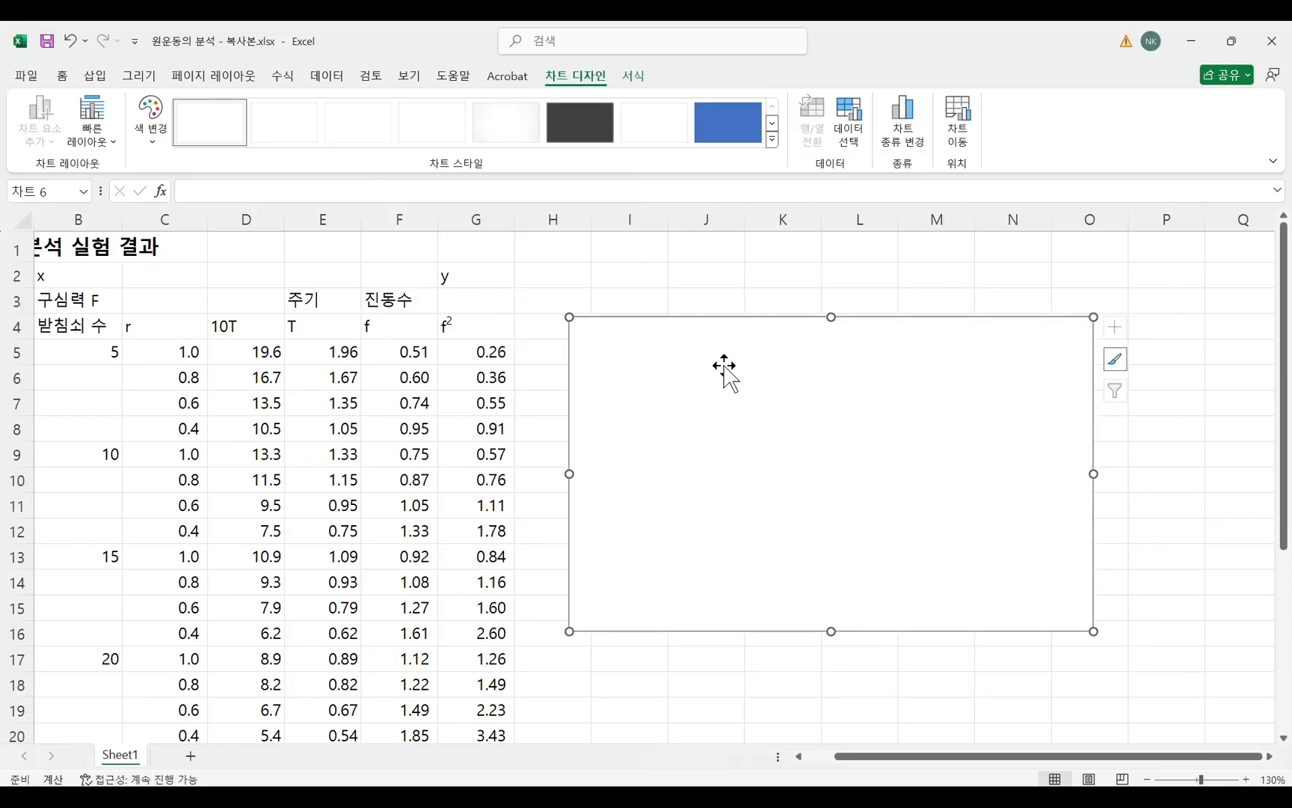
Add a data series named r=0.4m to the empty scatter chart.
right_click(724, 365)
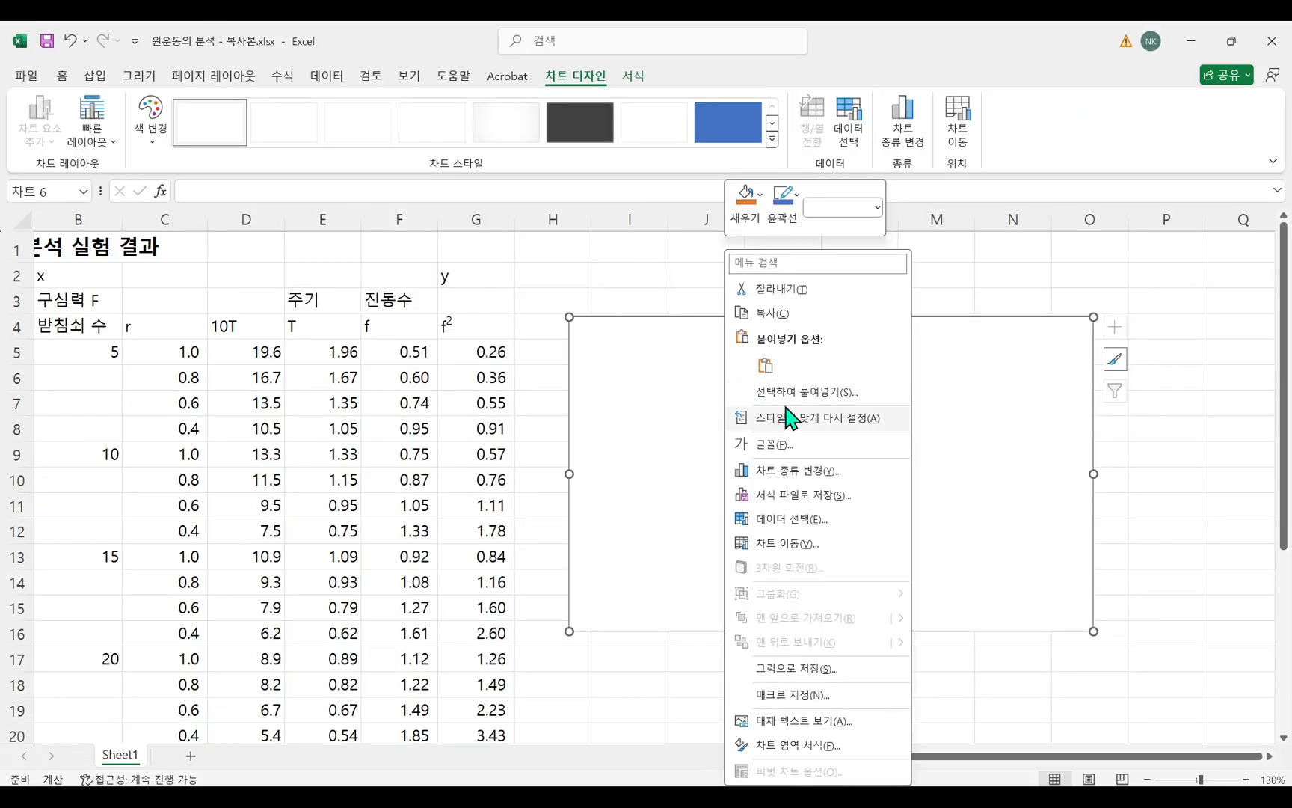
left_click(809, 528)
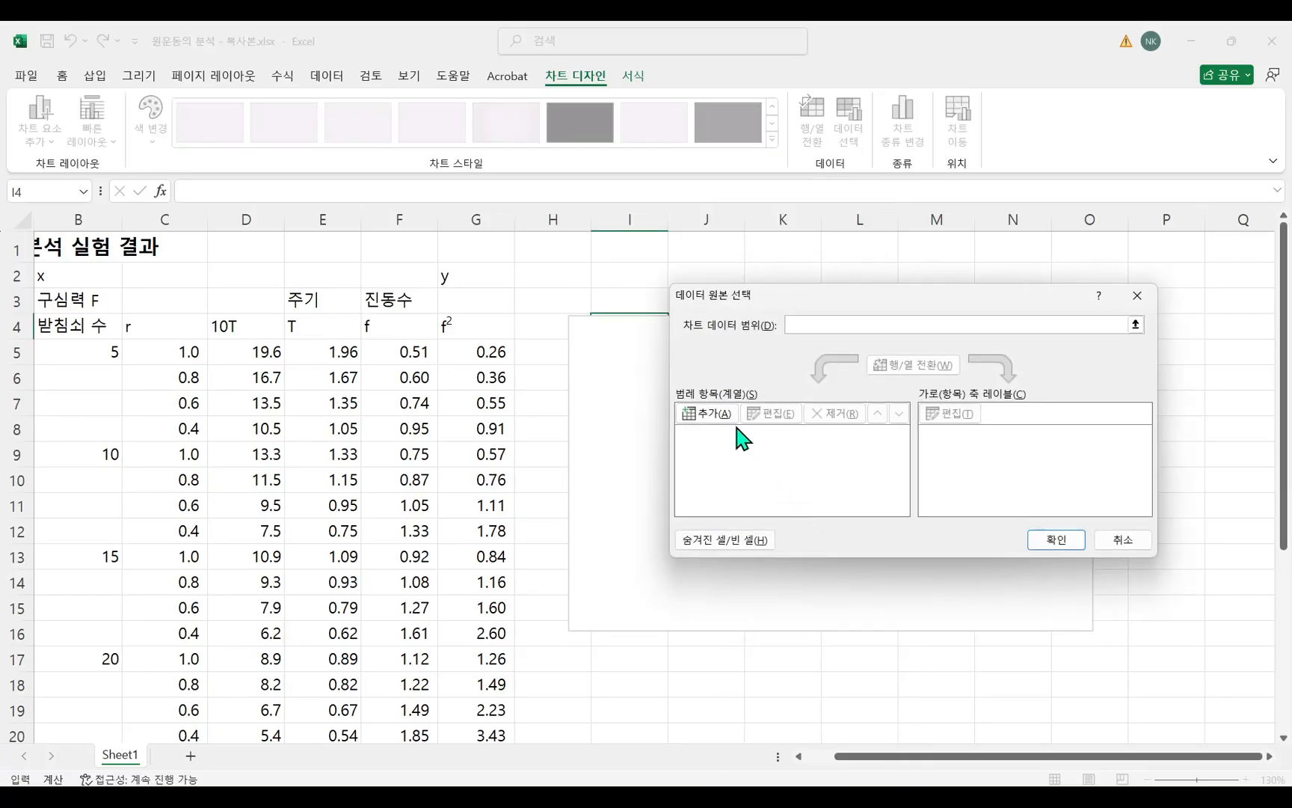
left_click(713, 419)
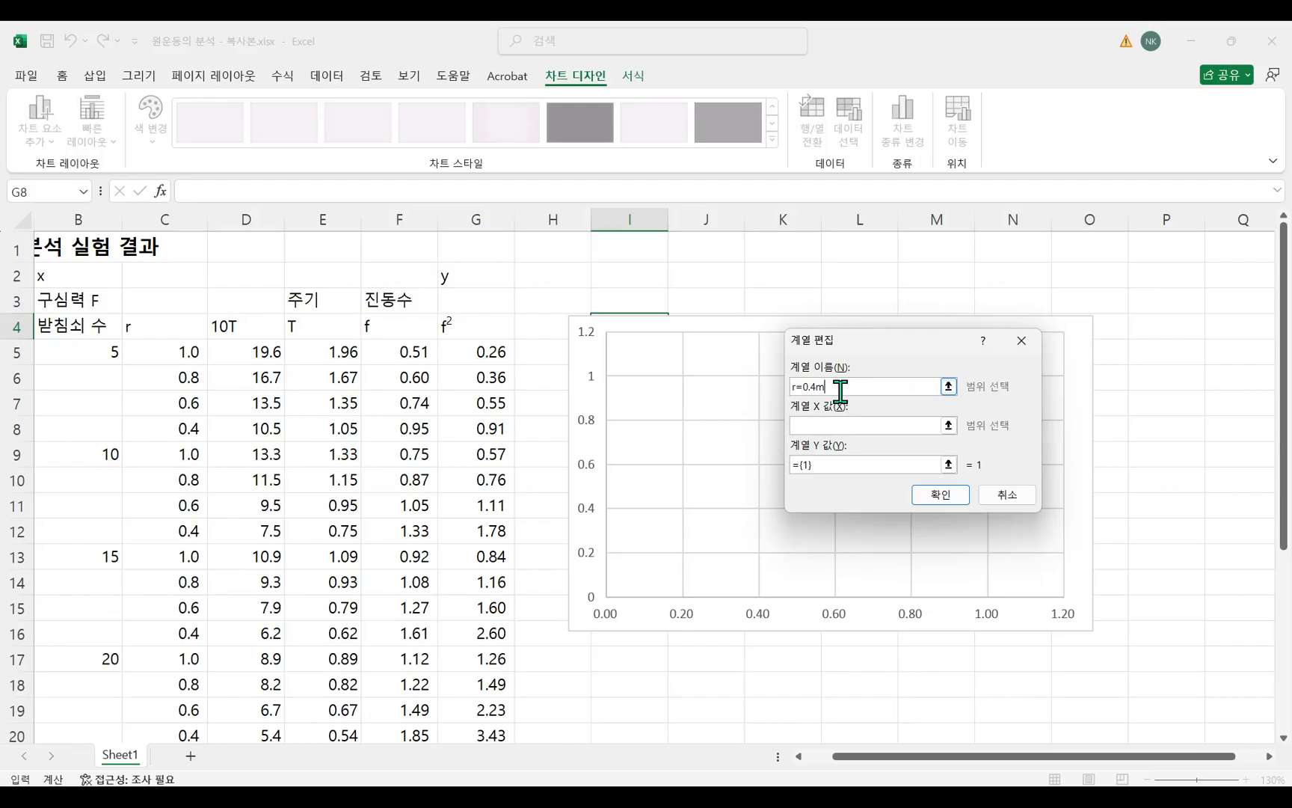
left_click(853, 425)
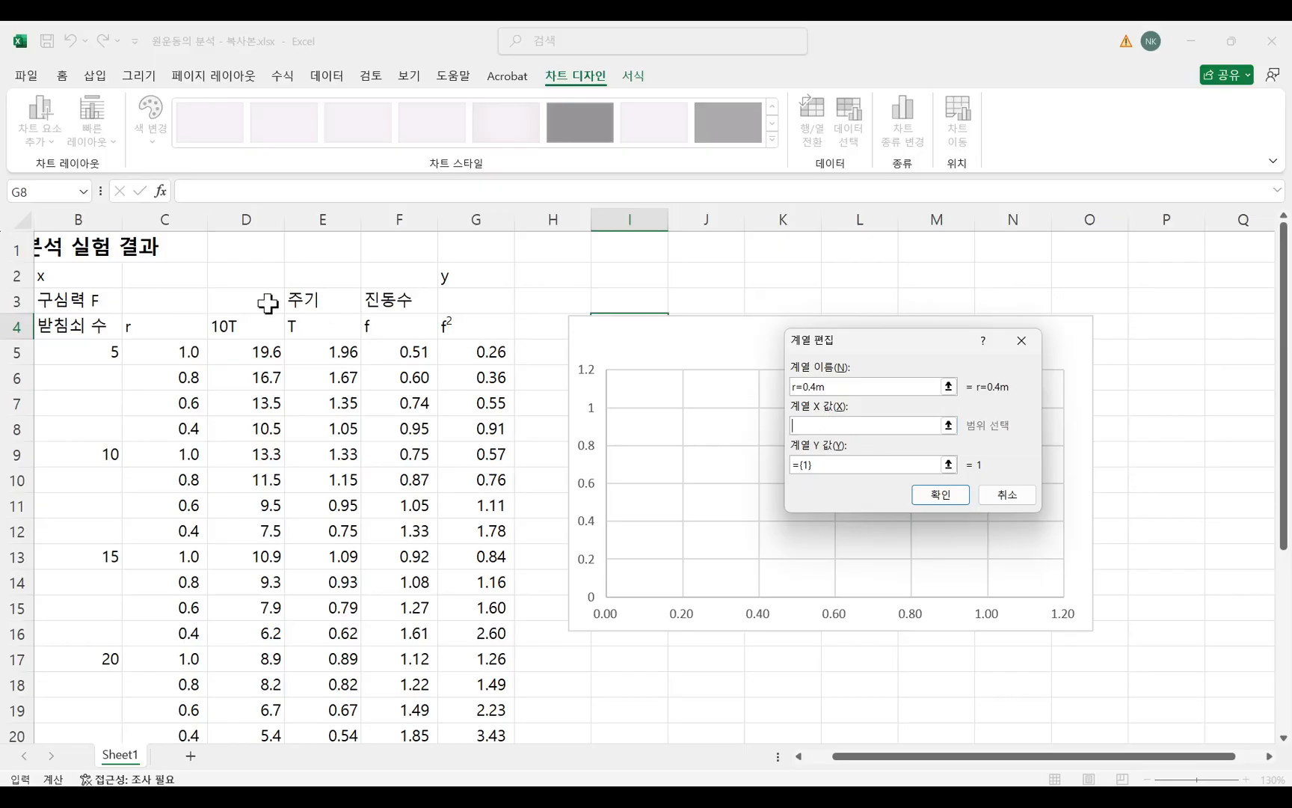
left_click_drag(69, 276, 72, 697)
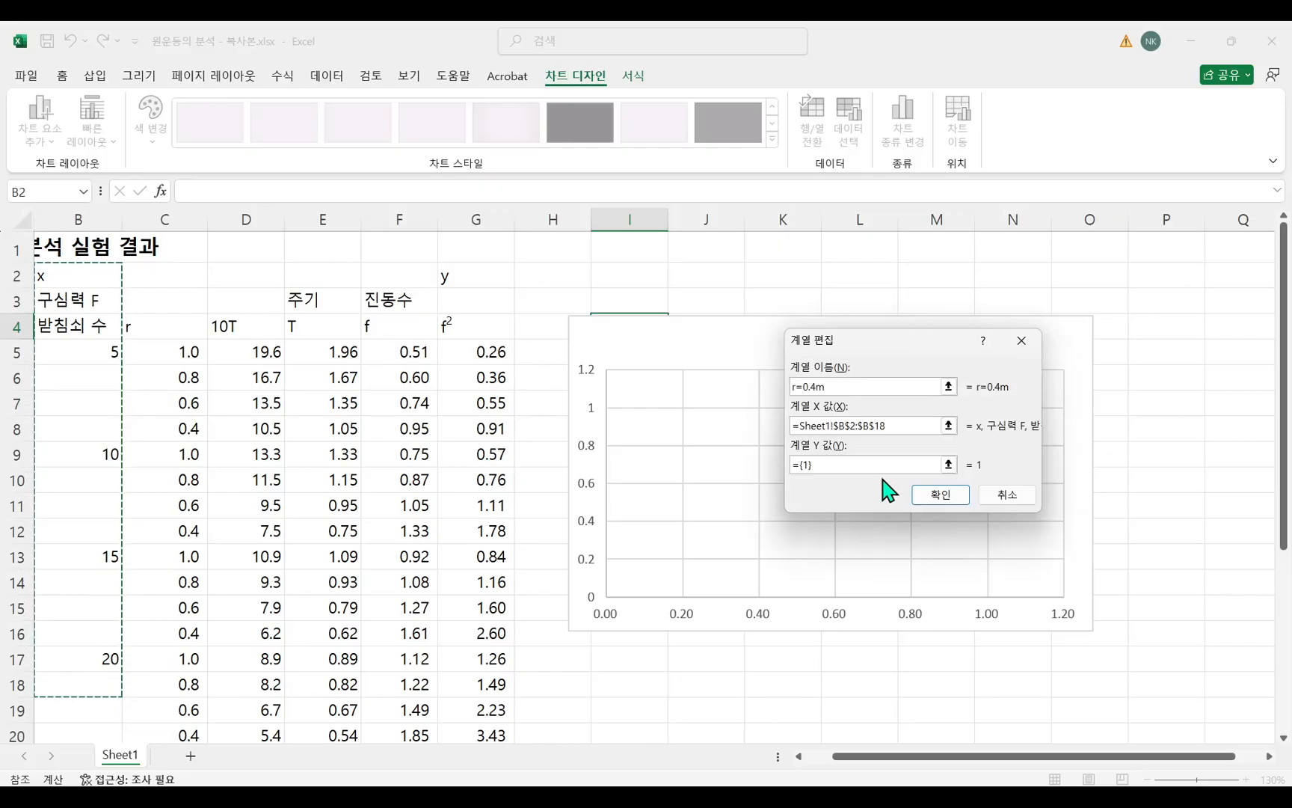
left_click_drag(912, 426, 735, 420)
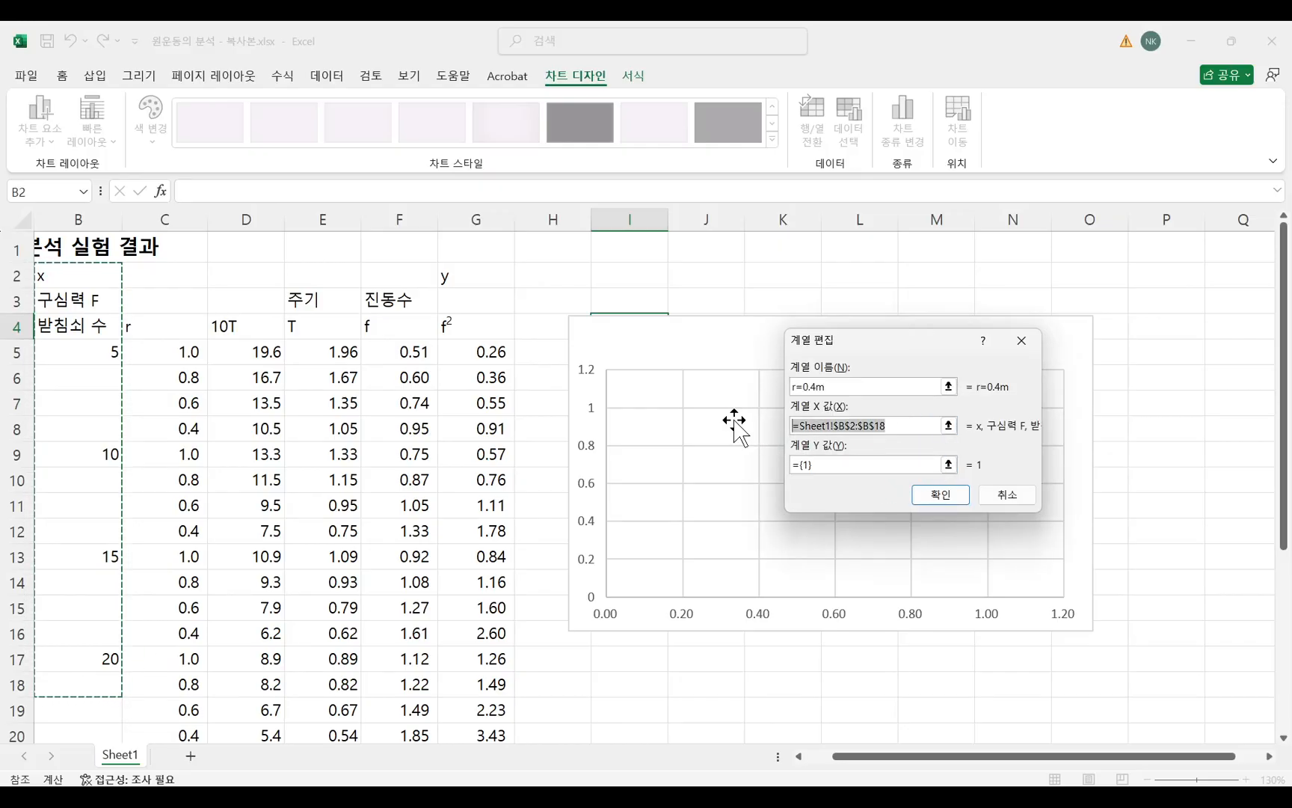
key("BackSpace")
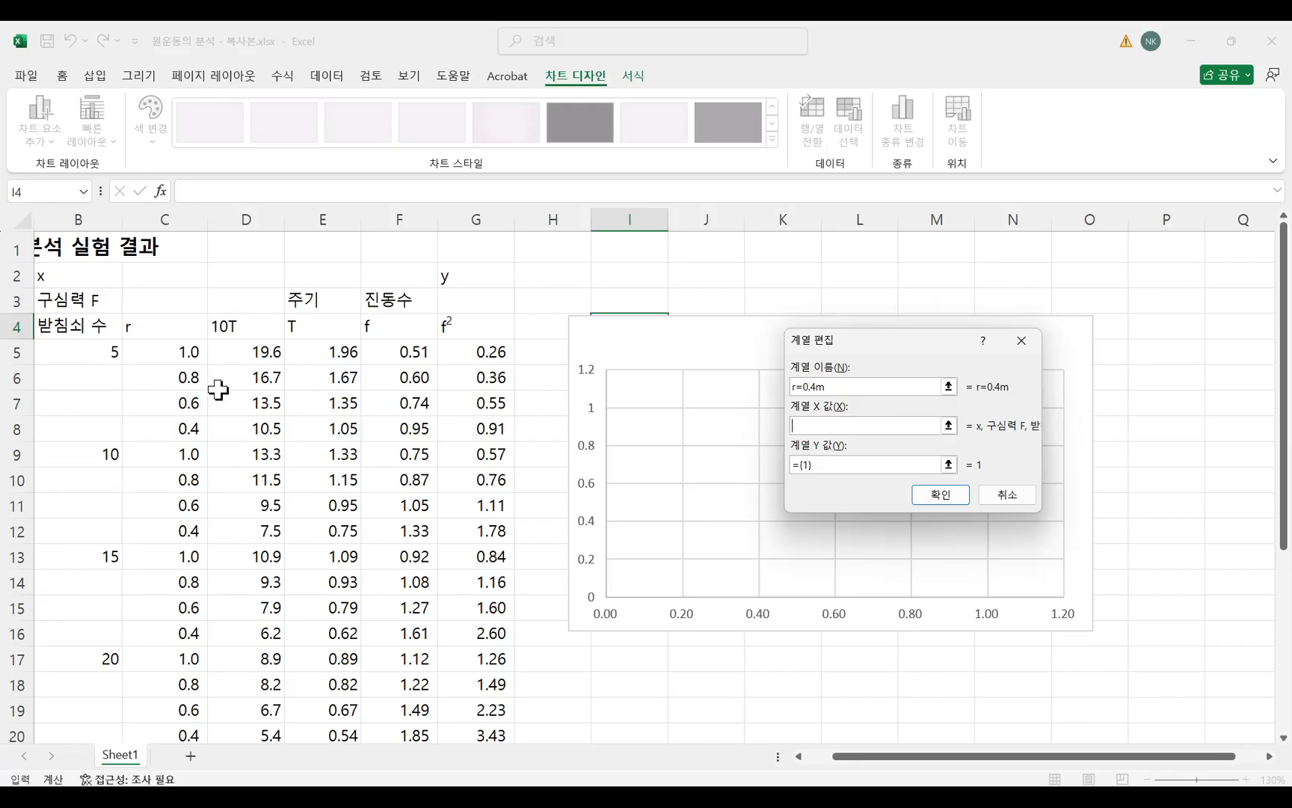
Set the X values of the r=0.4m series to cells B5, B9, B13 and B17.
left_click(84, 355)
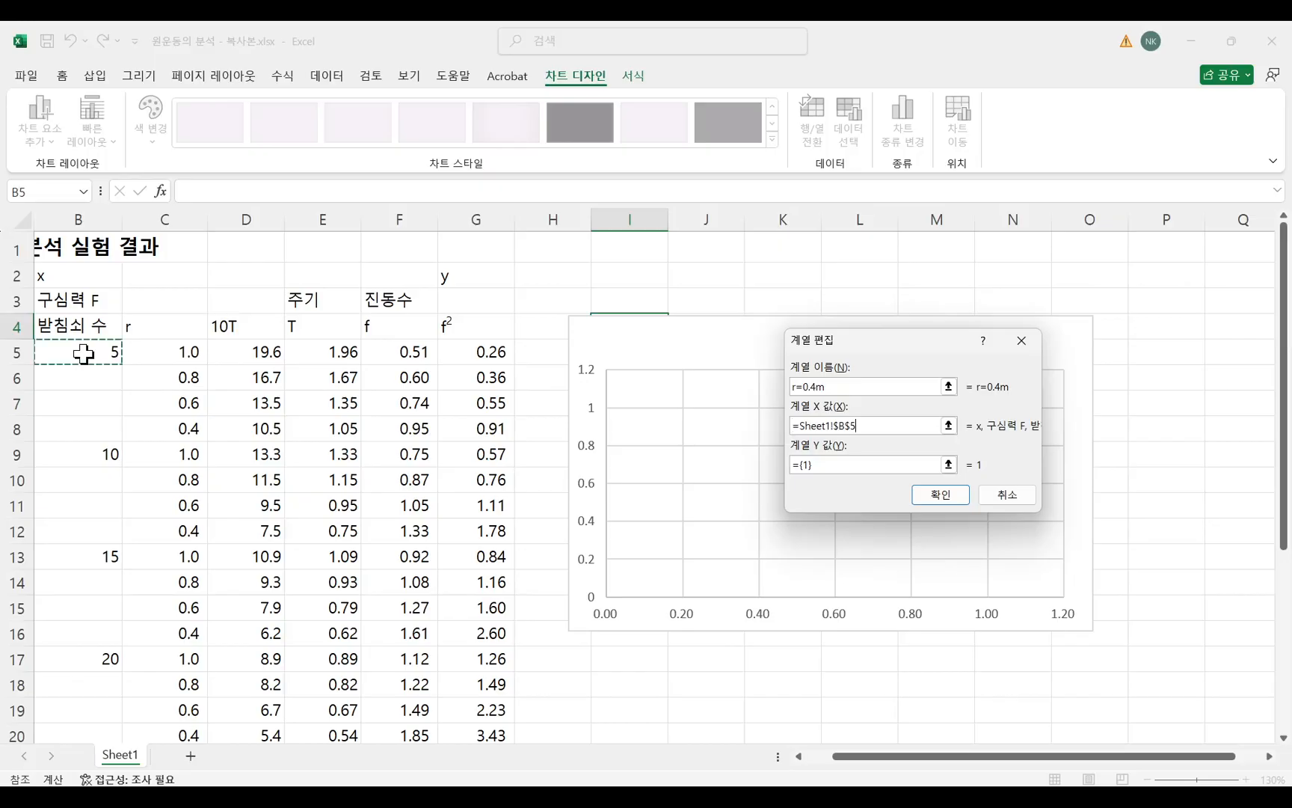
left_click(101, 453, "ctrl")
left_click(101, 548, "ctrl")
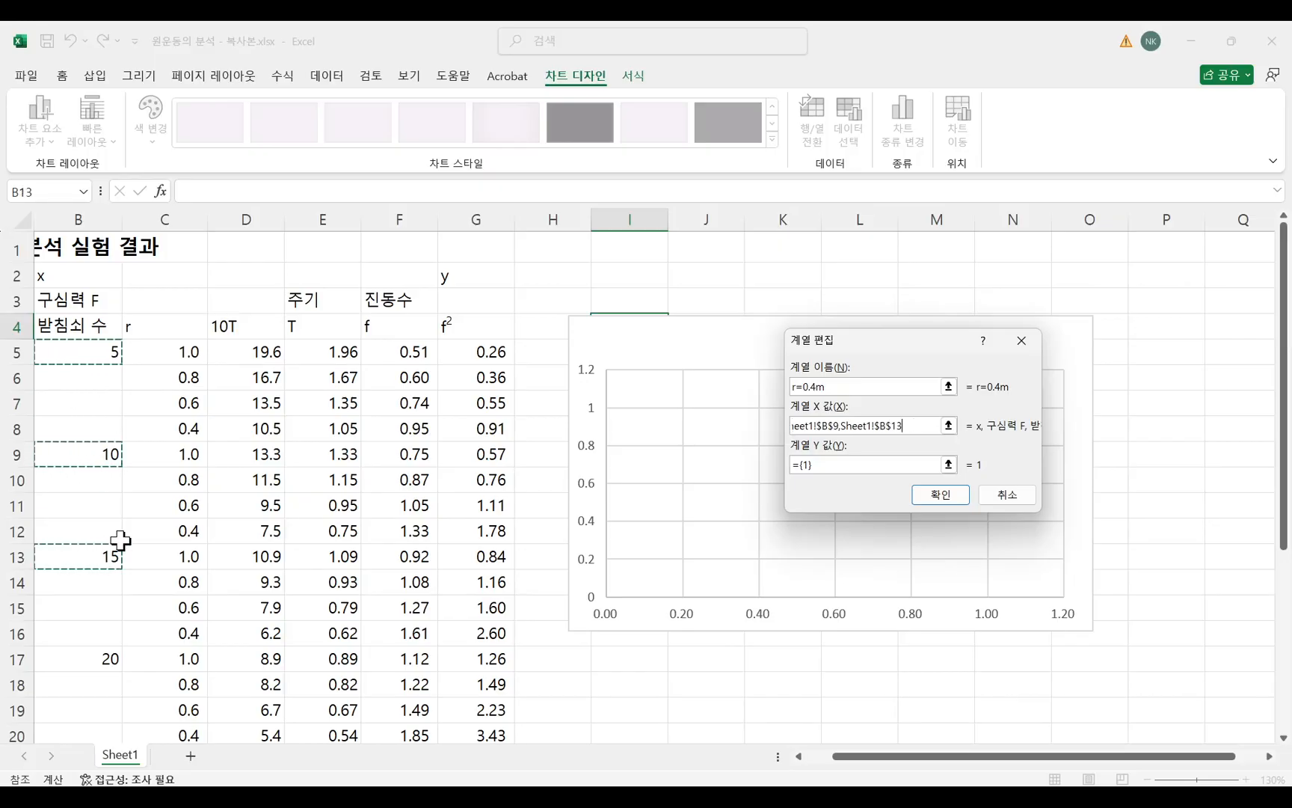
left_click(106, 657, "ctrl")
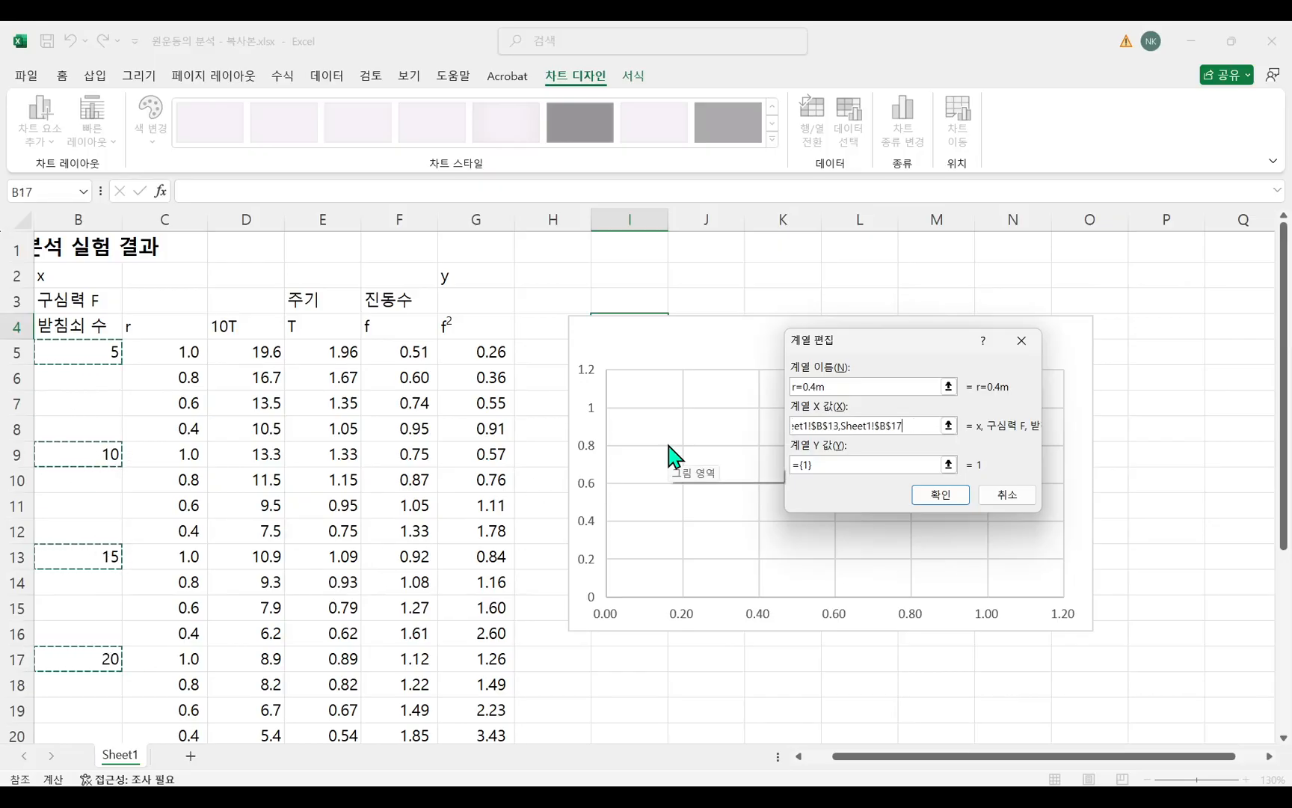
Set the Y values of the r=0.4m series to cells G8, G12, G16 and G20 and accept the series.
left_click(886, 464)
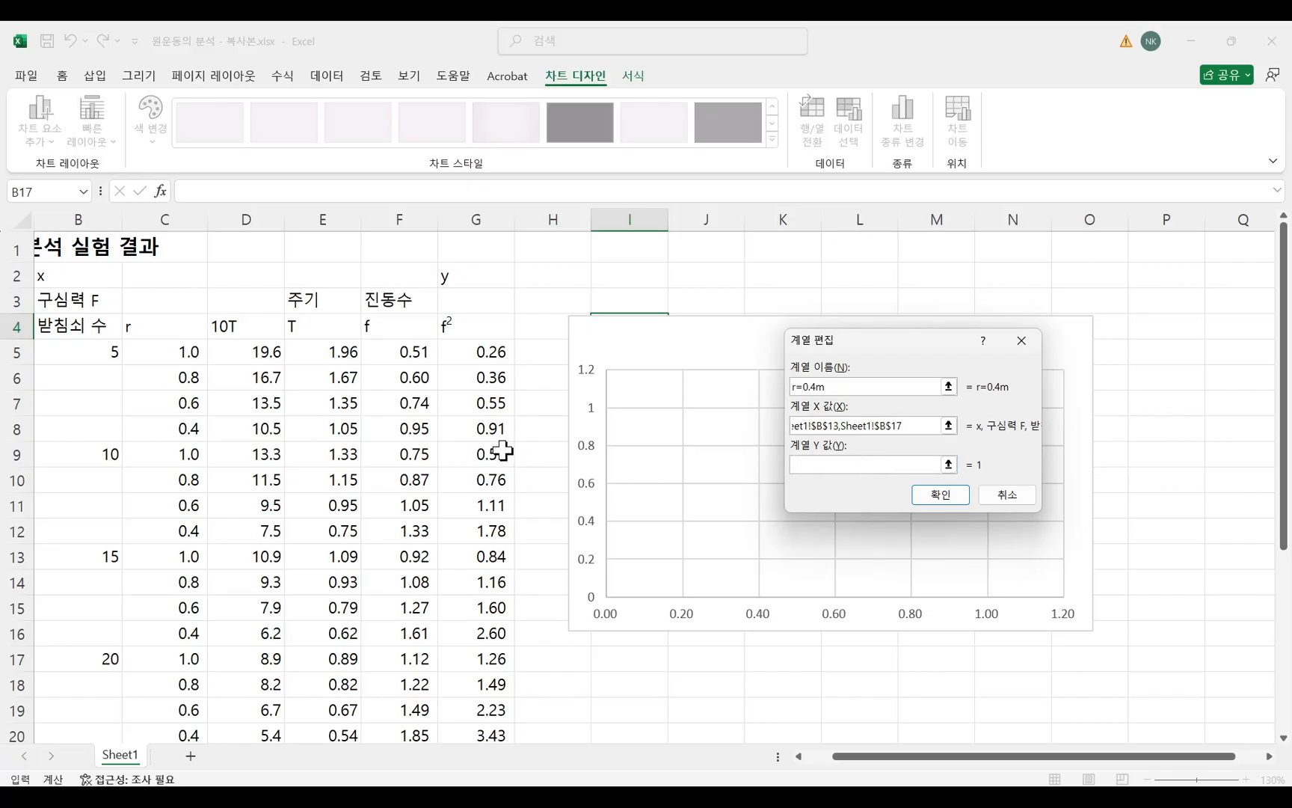
left_click(487, 428)
left_click(484, 532, "ctrl")
left_click(502, 637, "ctrl")
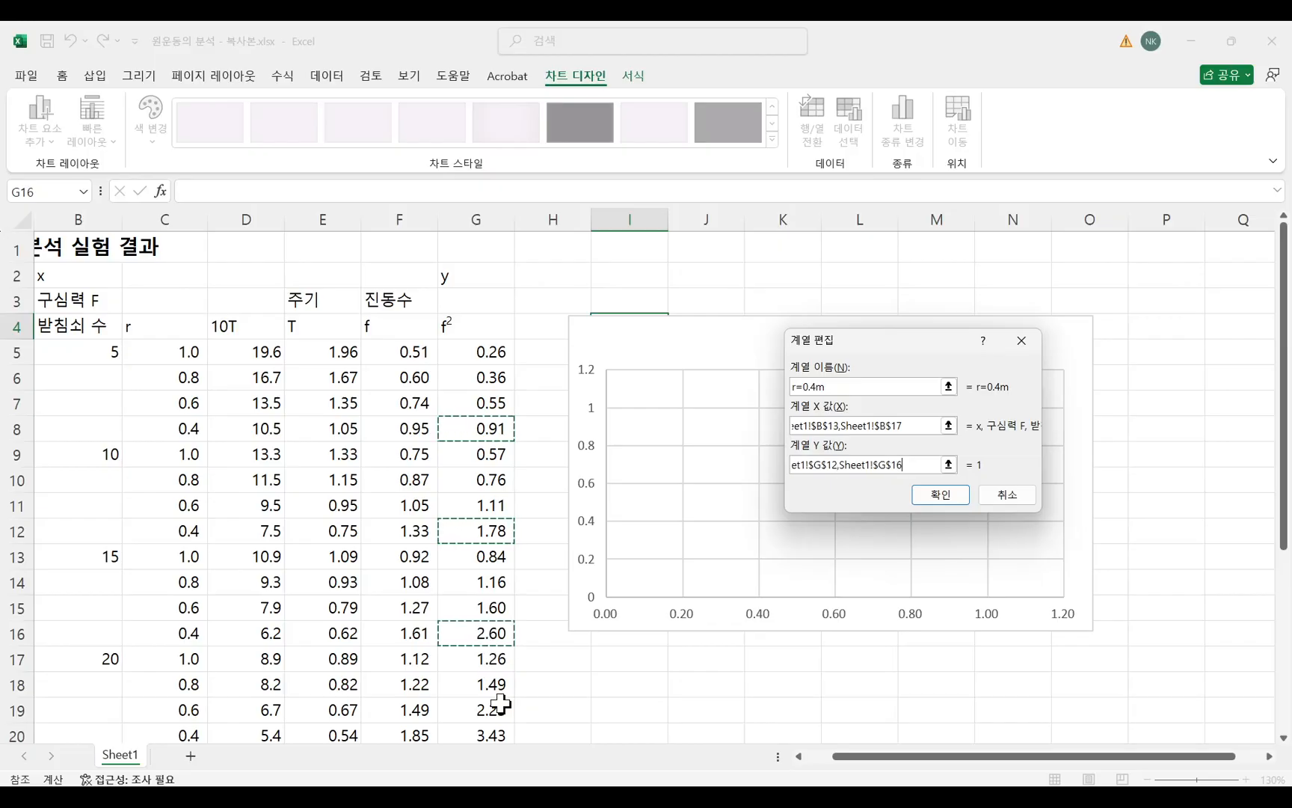
left_click(486, 736, "ctrl")
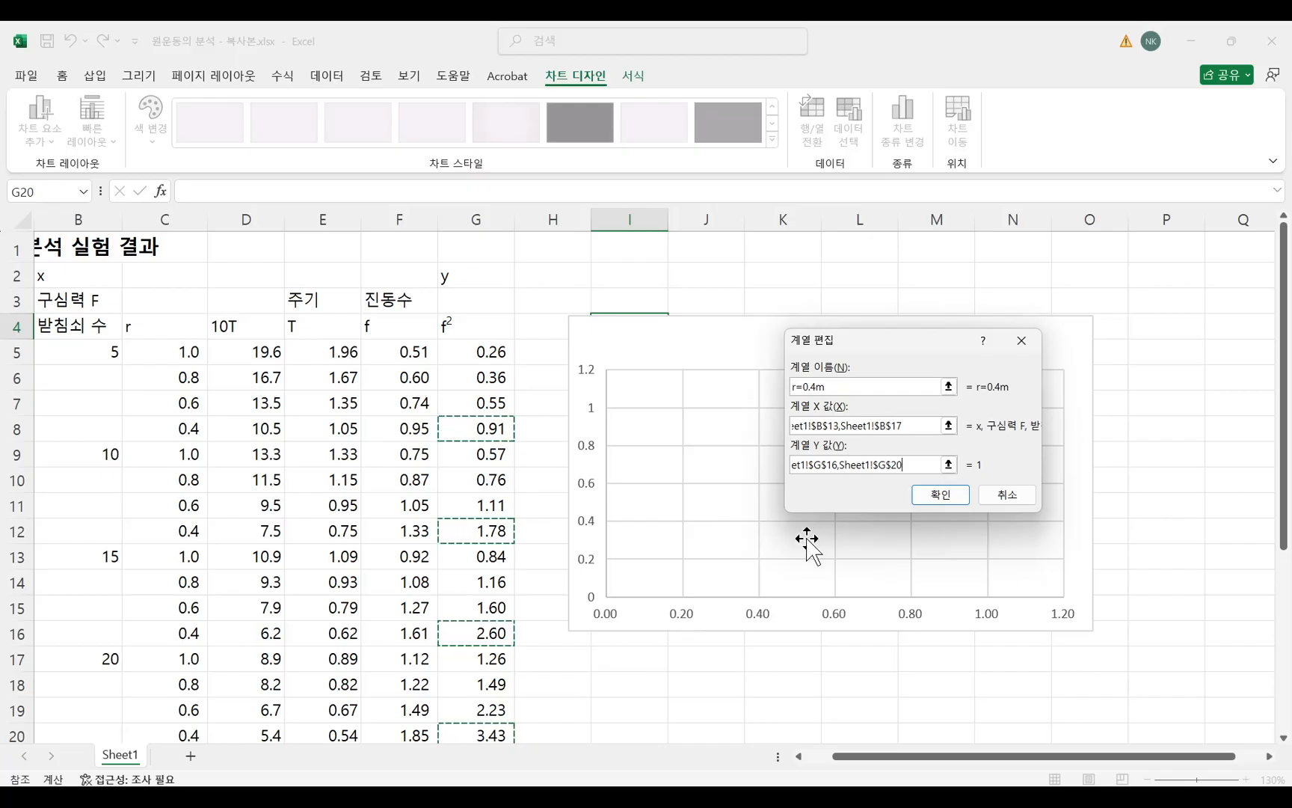
left_click(943, 504)
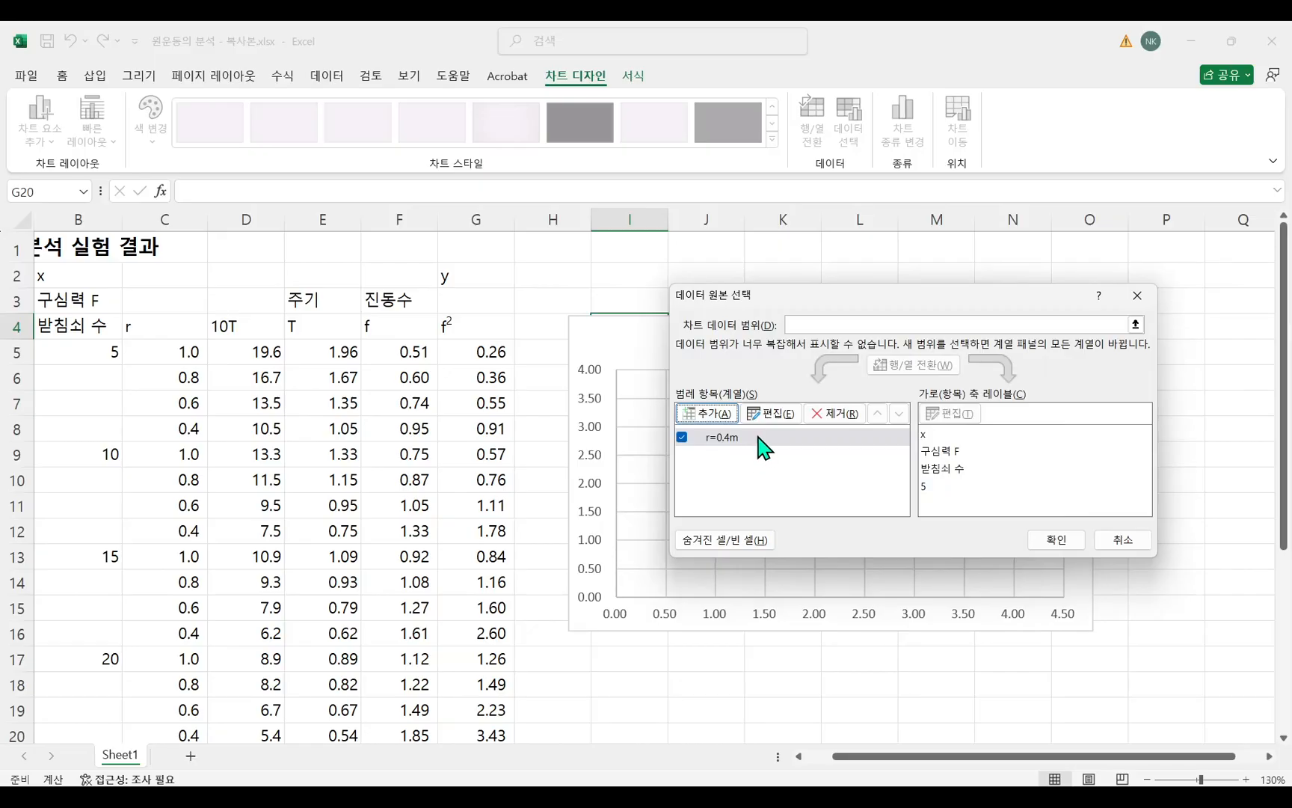
Add a second series named r=0.6m with its X values taken from cells B5, B9, B13 and B17.
left_click_drag(848, 296, 903, 288)
left_click(763, 406)
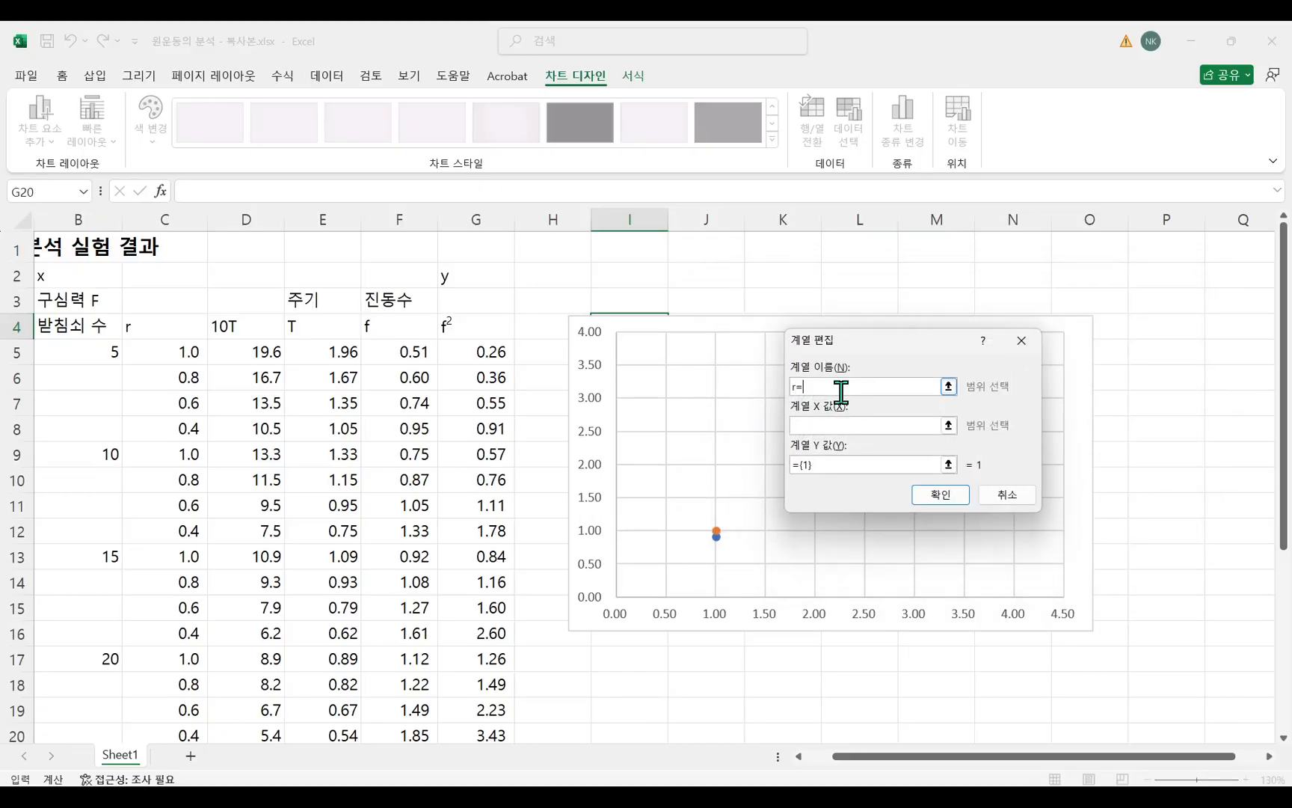
type("r=0.6m")
left_click(848, 425)
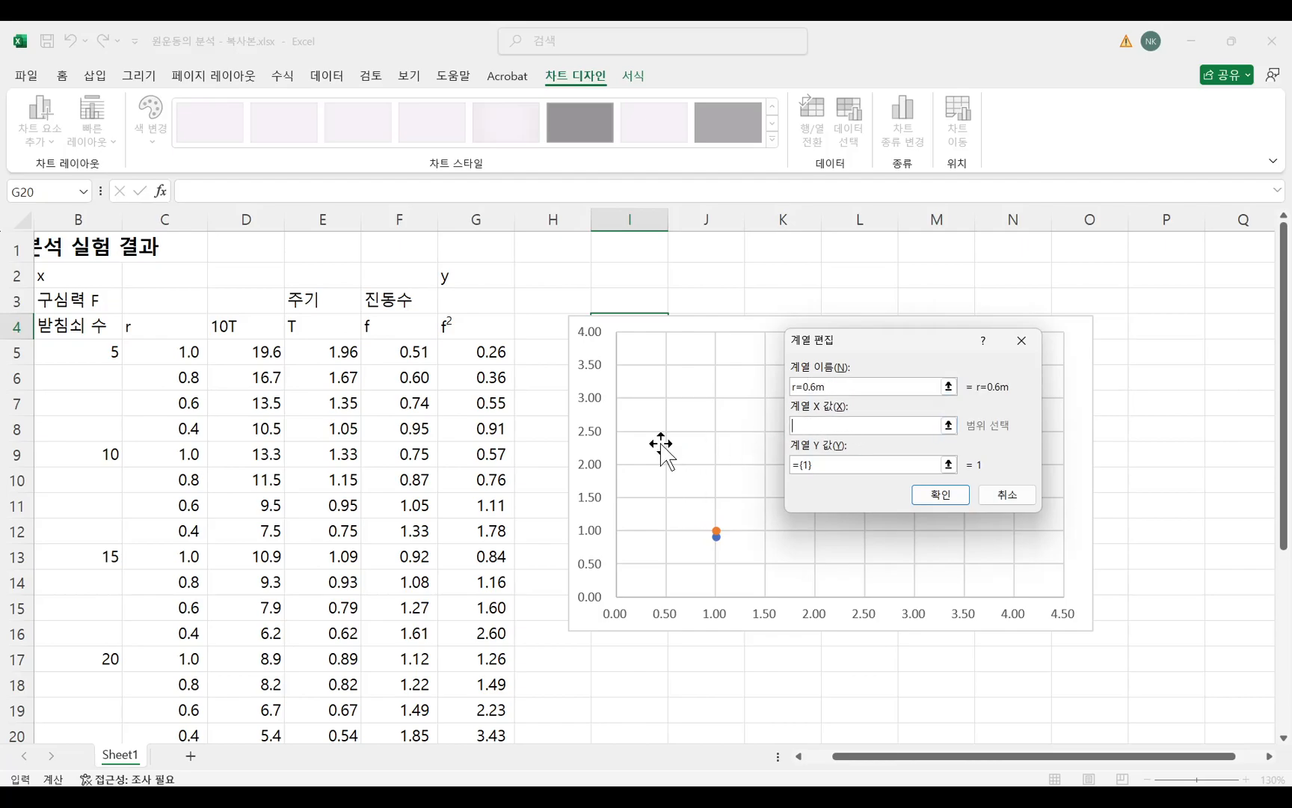
left_click(105, 353)
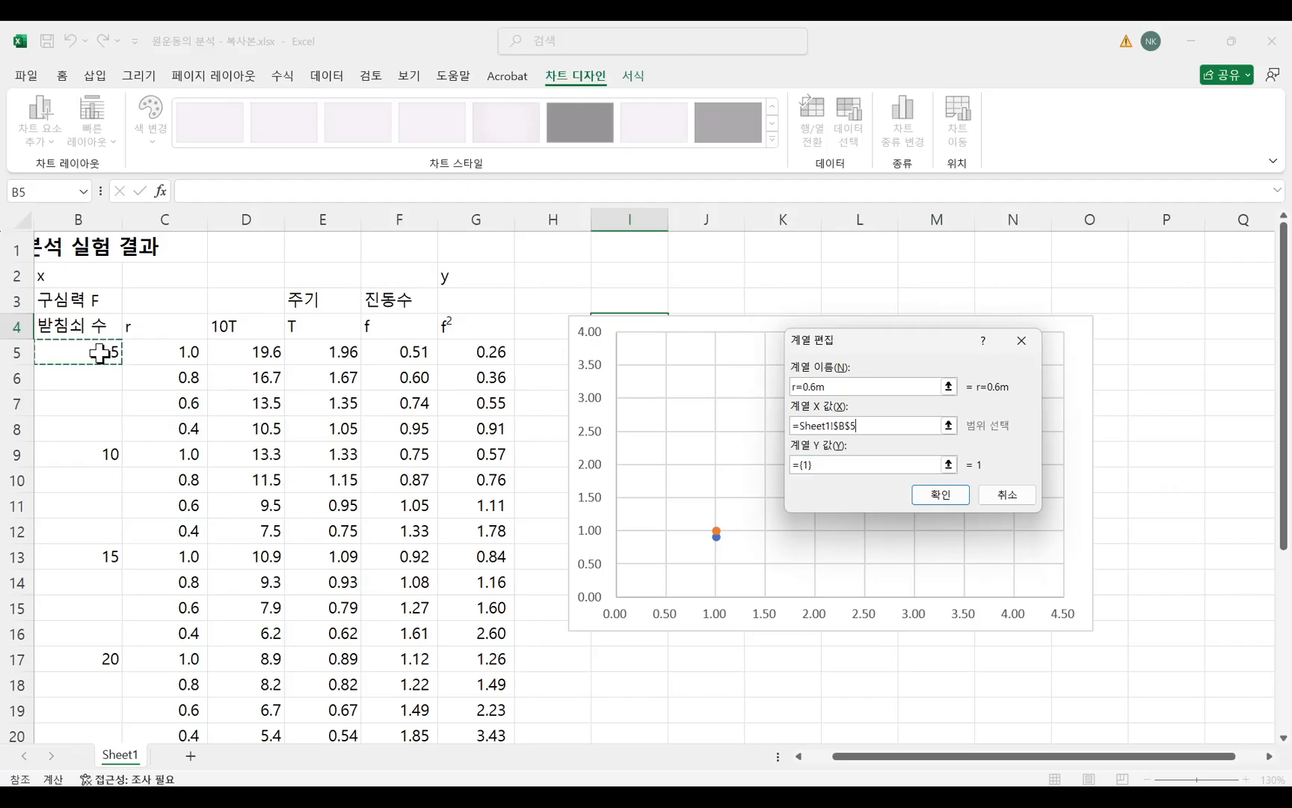
left_click(93, 456, "ctrl")
left_click(96, 551, "ctrl")
left_click(95, 660, "ctrl")
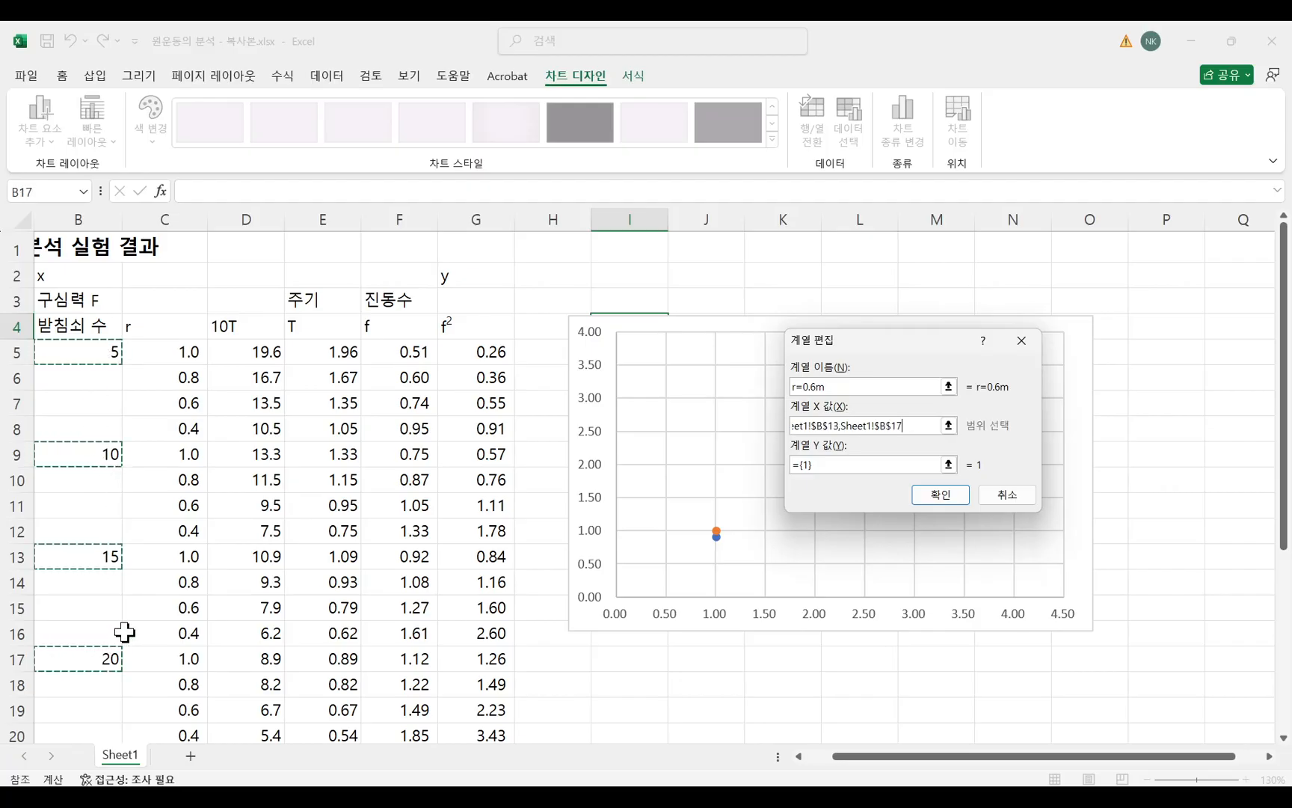
Set the Y values of the r=0.6m series to cells G7, G11, G15 and G19 and accept the series.
left_click(860, 464)
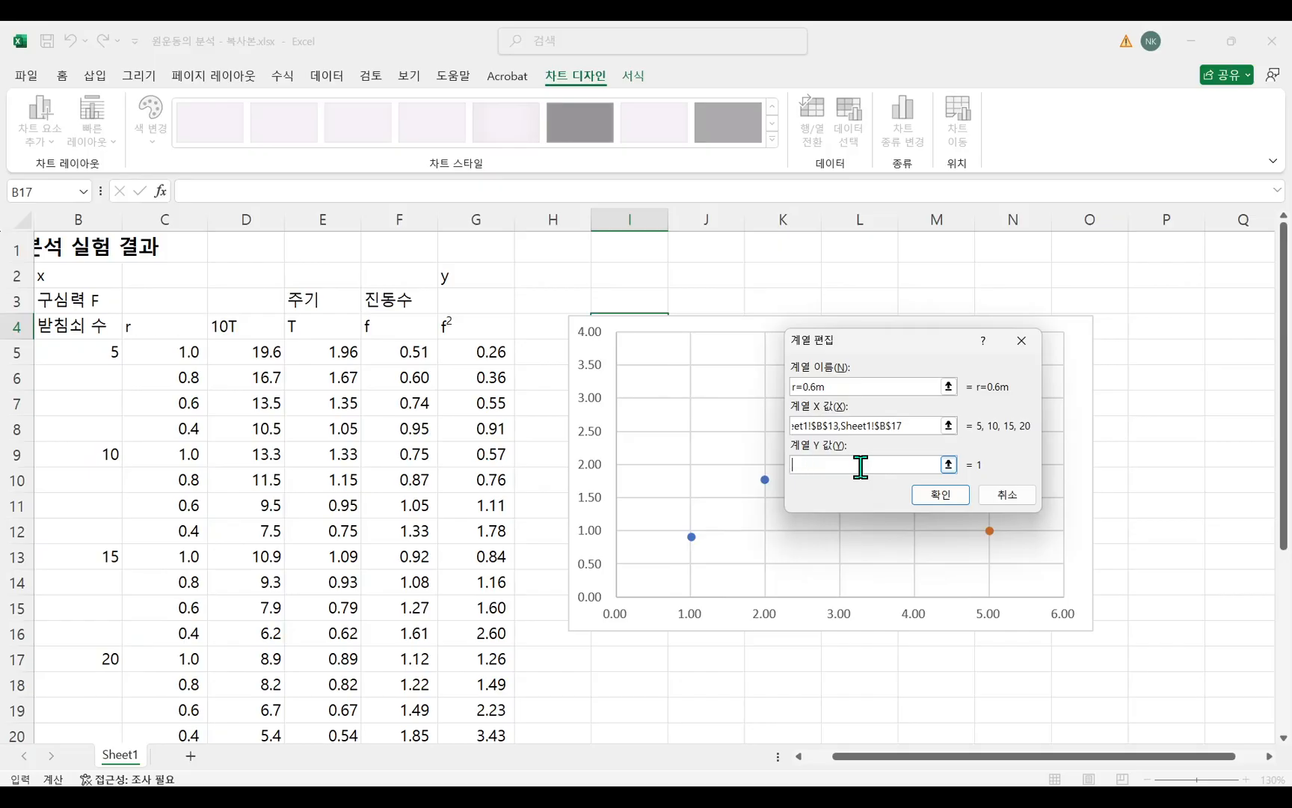
left_click(487, 404)
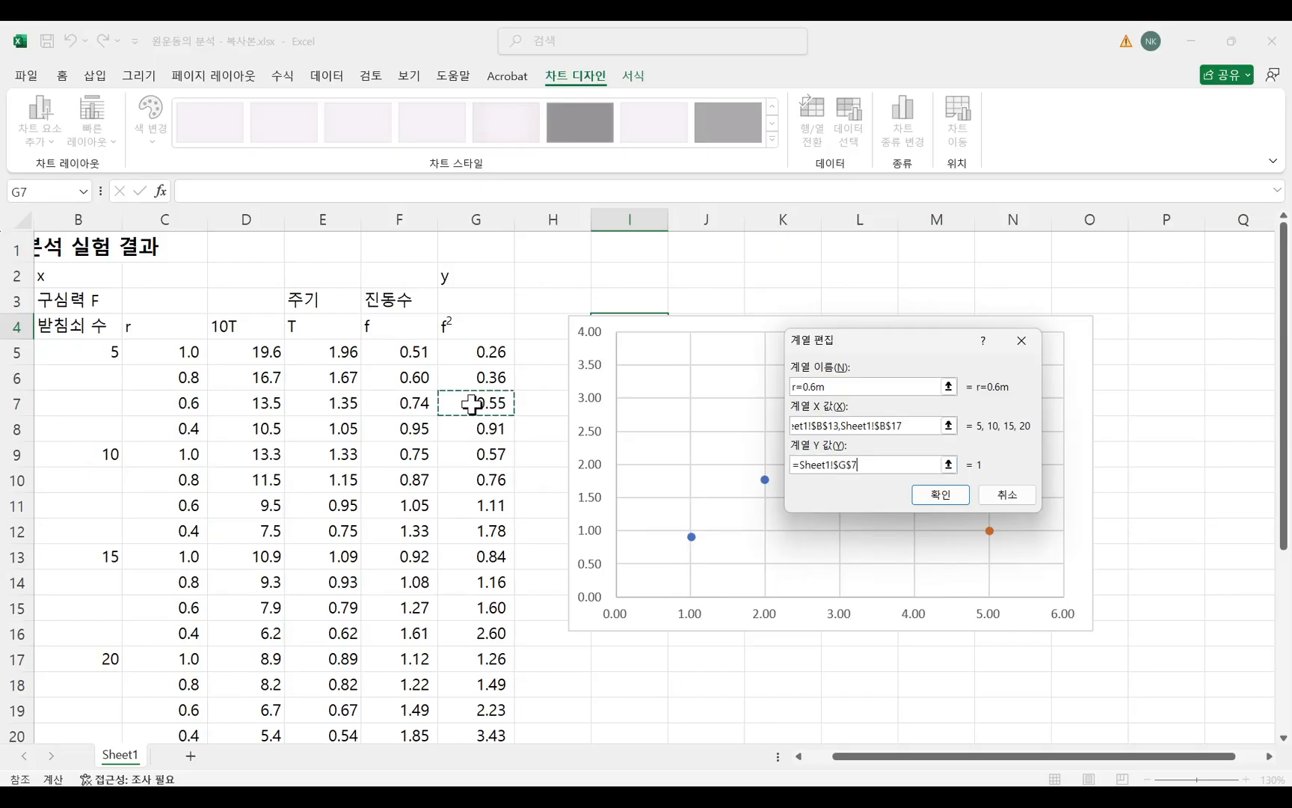
left_click(480, 511, "ctrl")
left_click(487, 607, "ctrl")
left_click(482, 714, "ctrl")
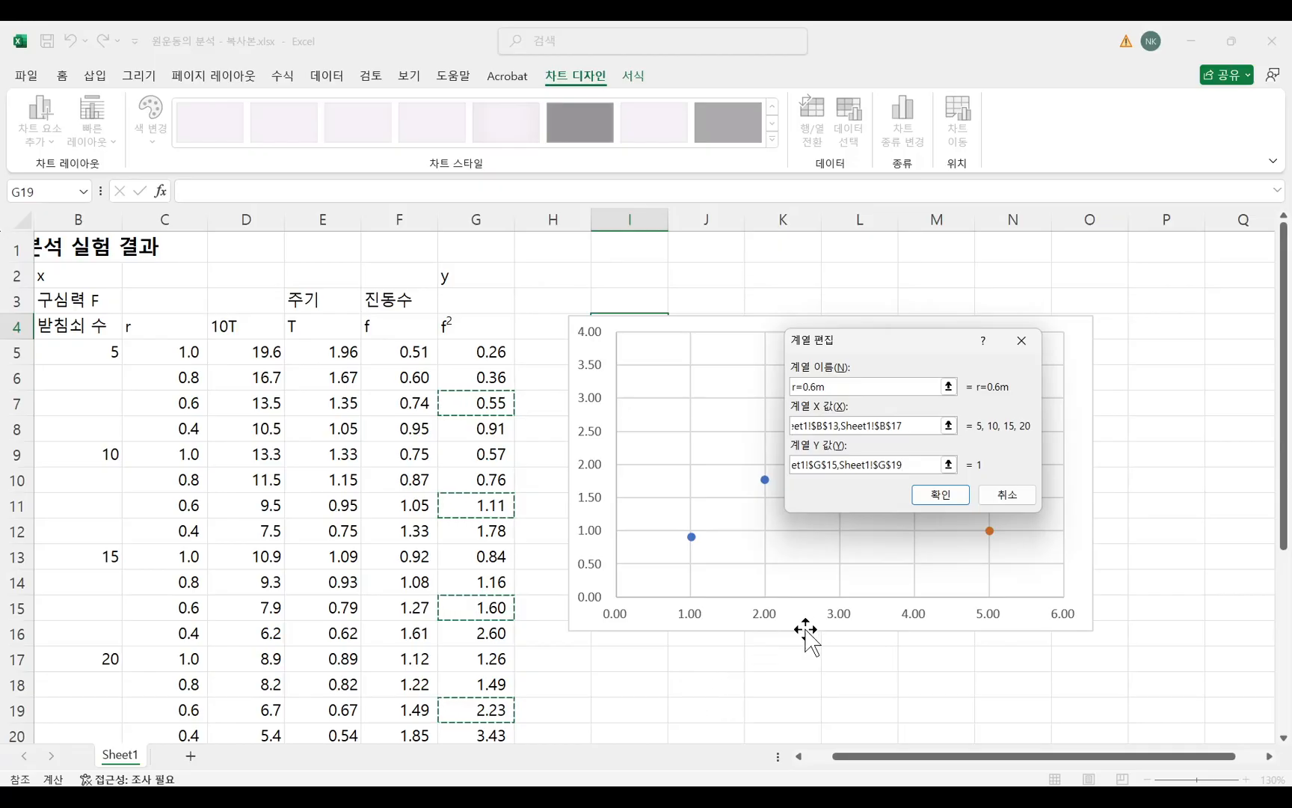
left_click(940, 495)
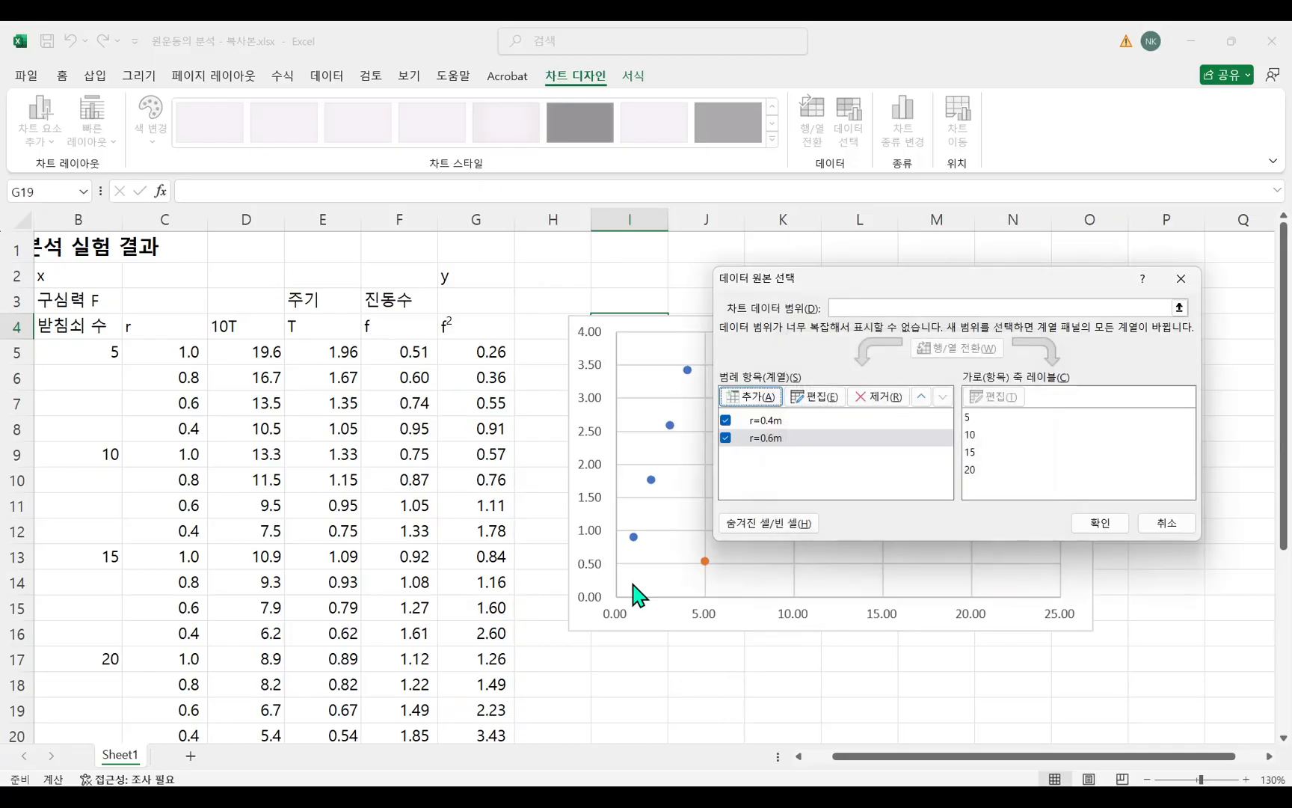
Add a third series named 0.8m with its X values taken from cells B5, B9, B13 and B17.
left_click(770, 400)
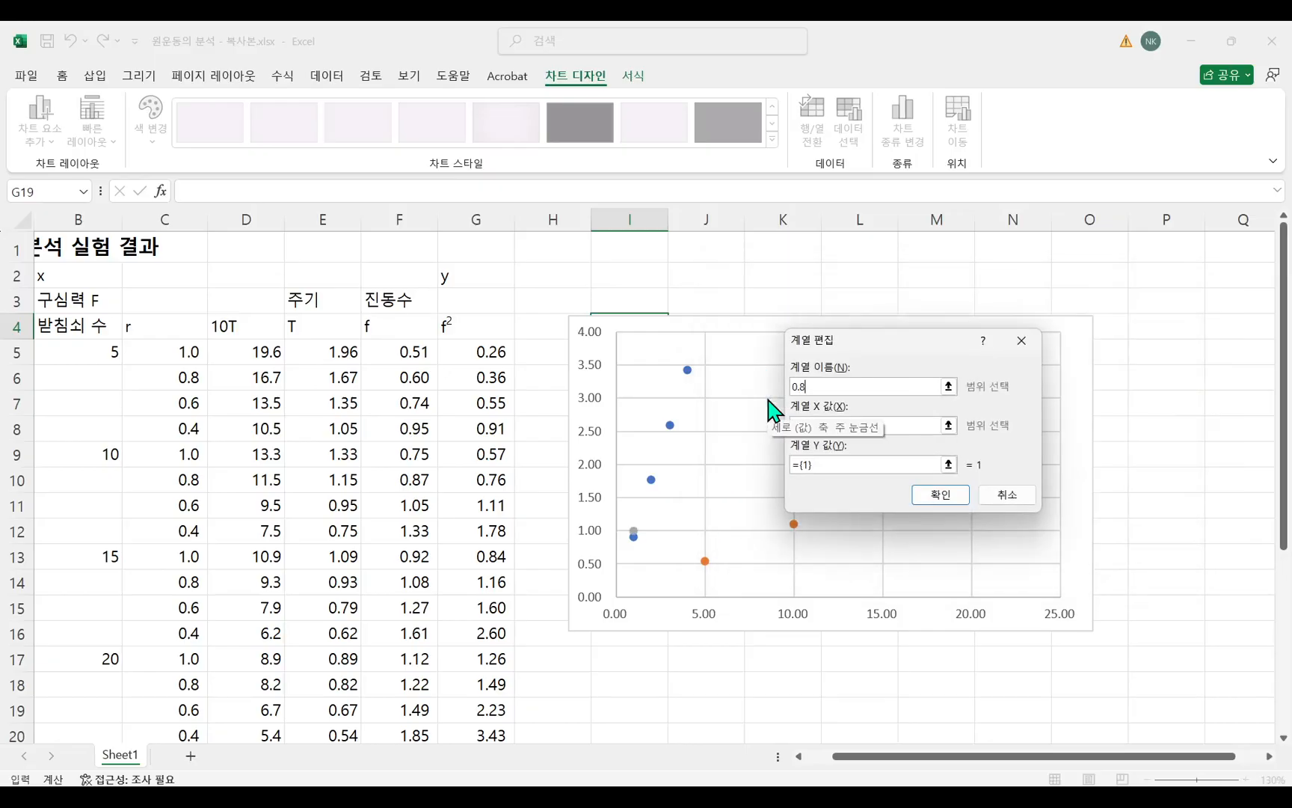
type("0.8m")
left_click(911, 426)
left_click(192, 360)
left_click(89, 355, "ctrl")
left_click(160, 356, "ctrl")
left_click(177, 381)
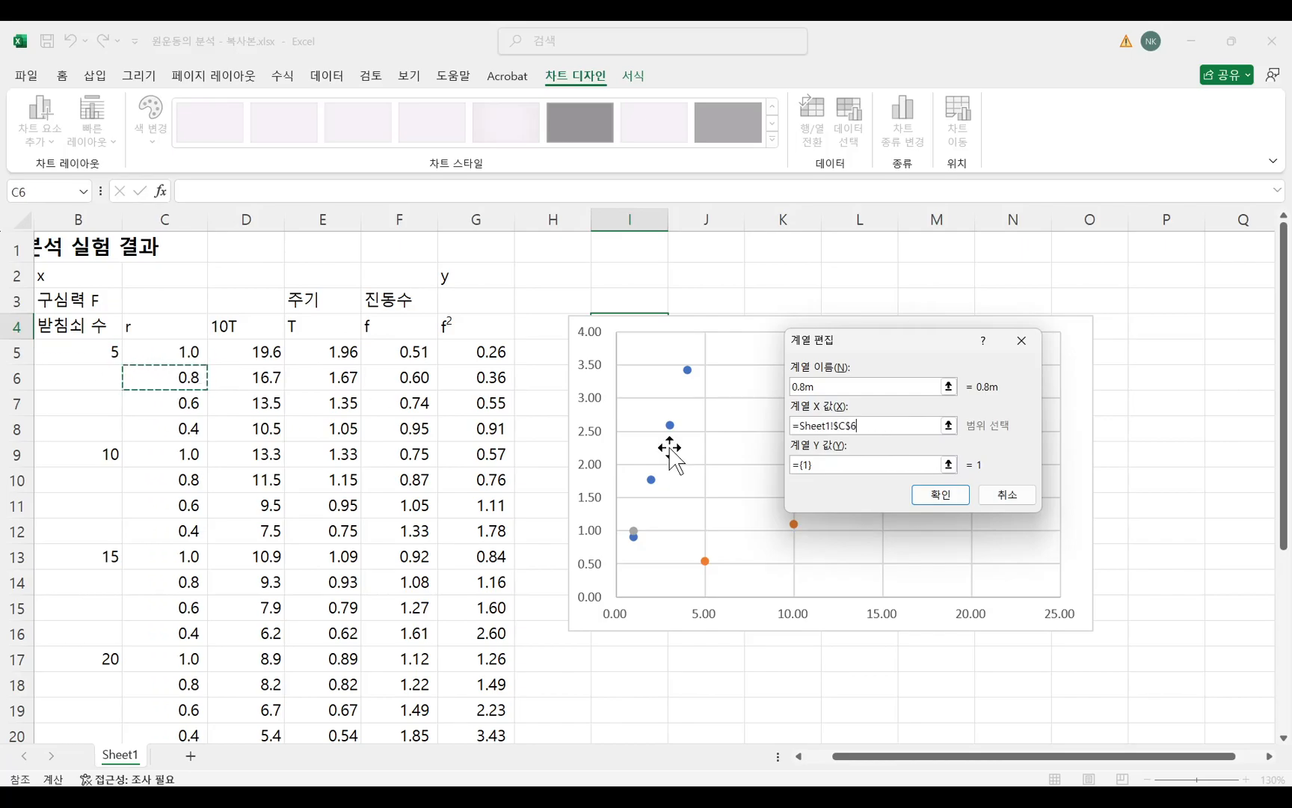
left_click(99, 354)
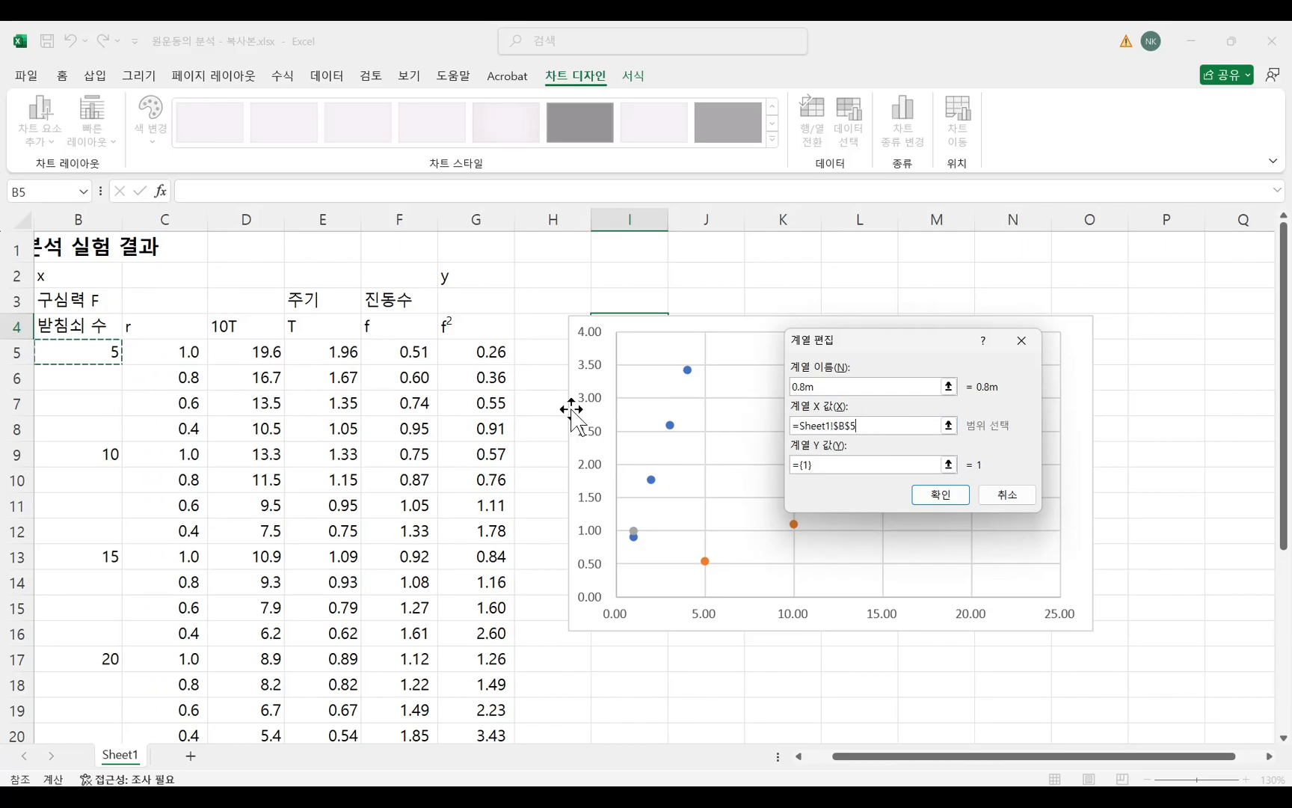
left_click(82, 455, "ctrl")
left_click(103, 559, "ctrl")
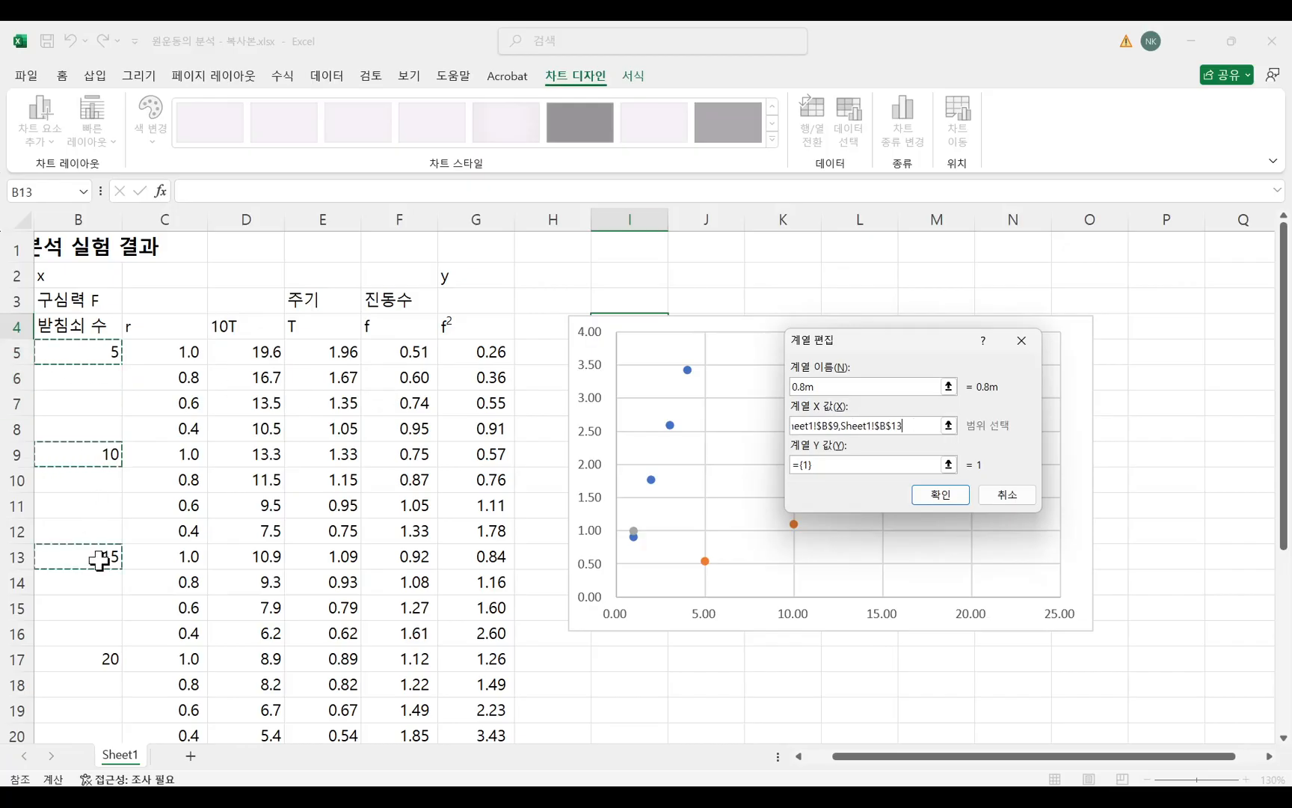
left_click(105, 661, "ctrl")
Set the Y values of the 0.8m series to cells G6, G10, G14 and G18 and accept the series.
left_click(895, 464)
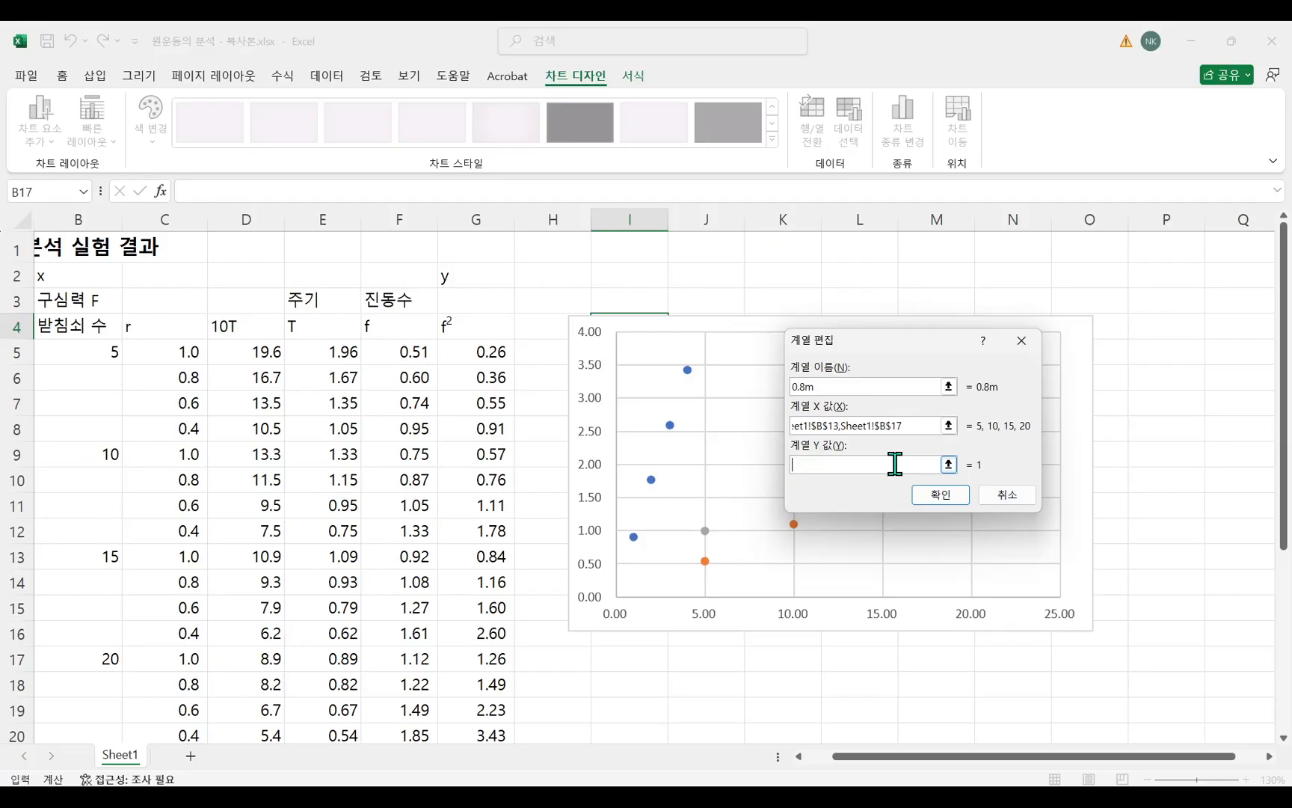
left_click(477, 378)
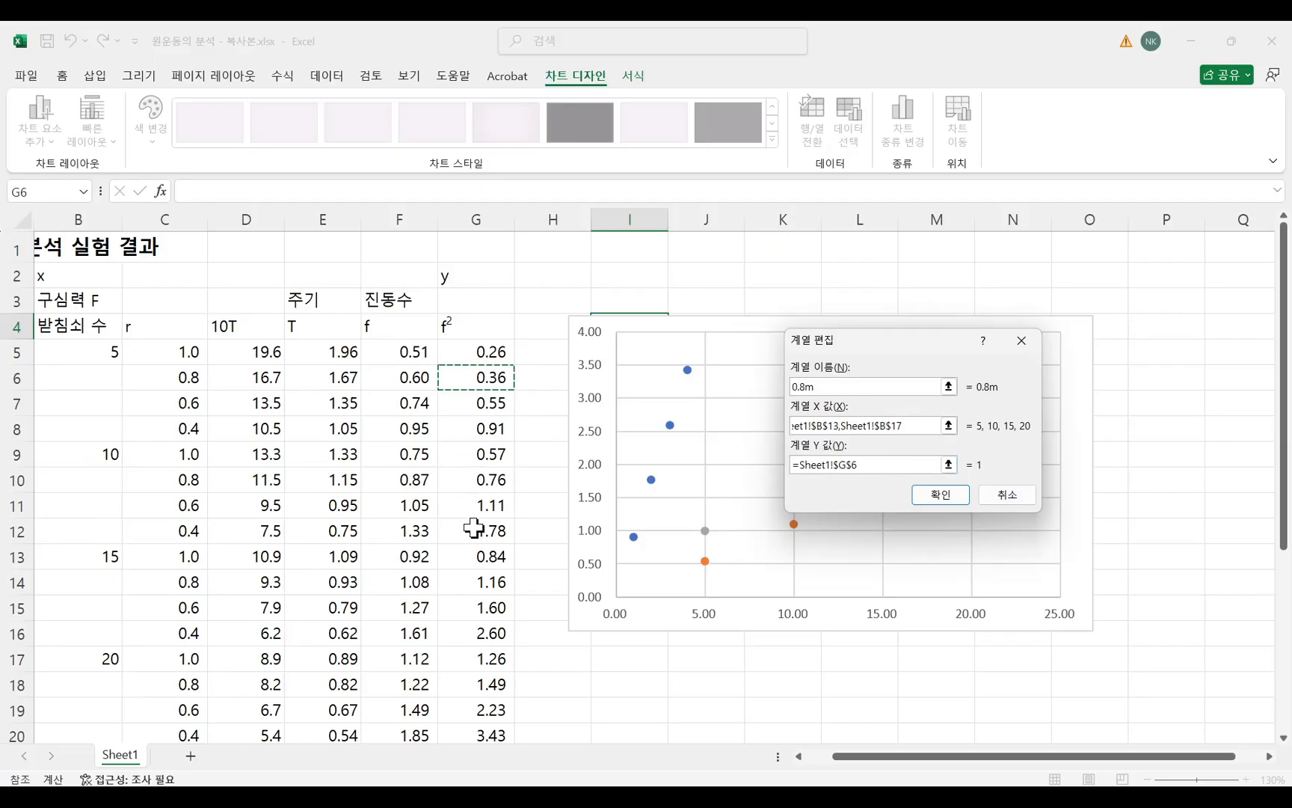
left_click(483, 482, "ctrl")
left_click(478, 581, "ctrl")
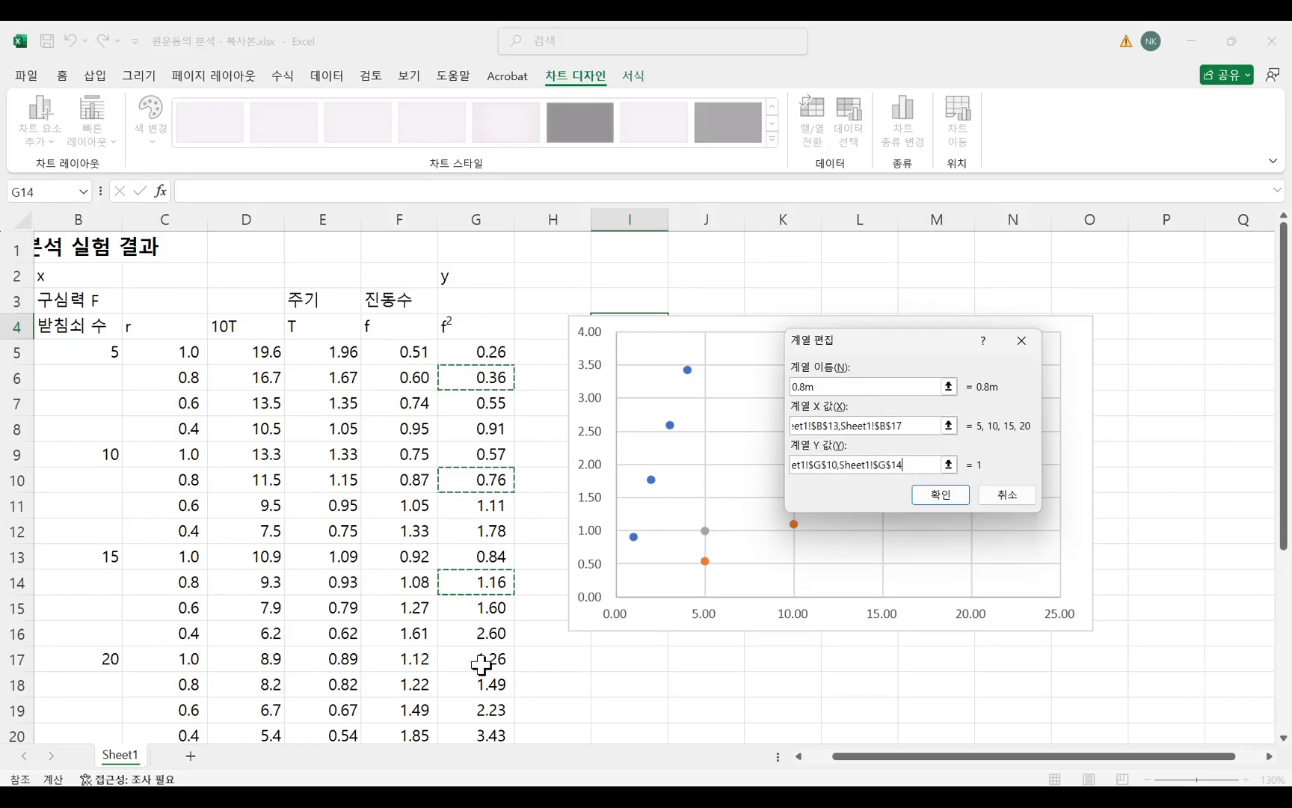
left_click(486, 684, "ctrl")
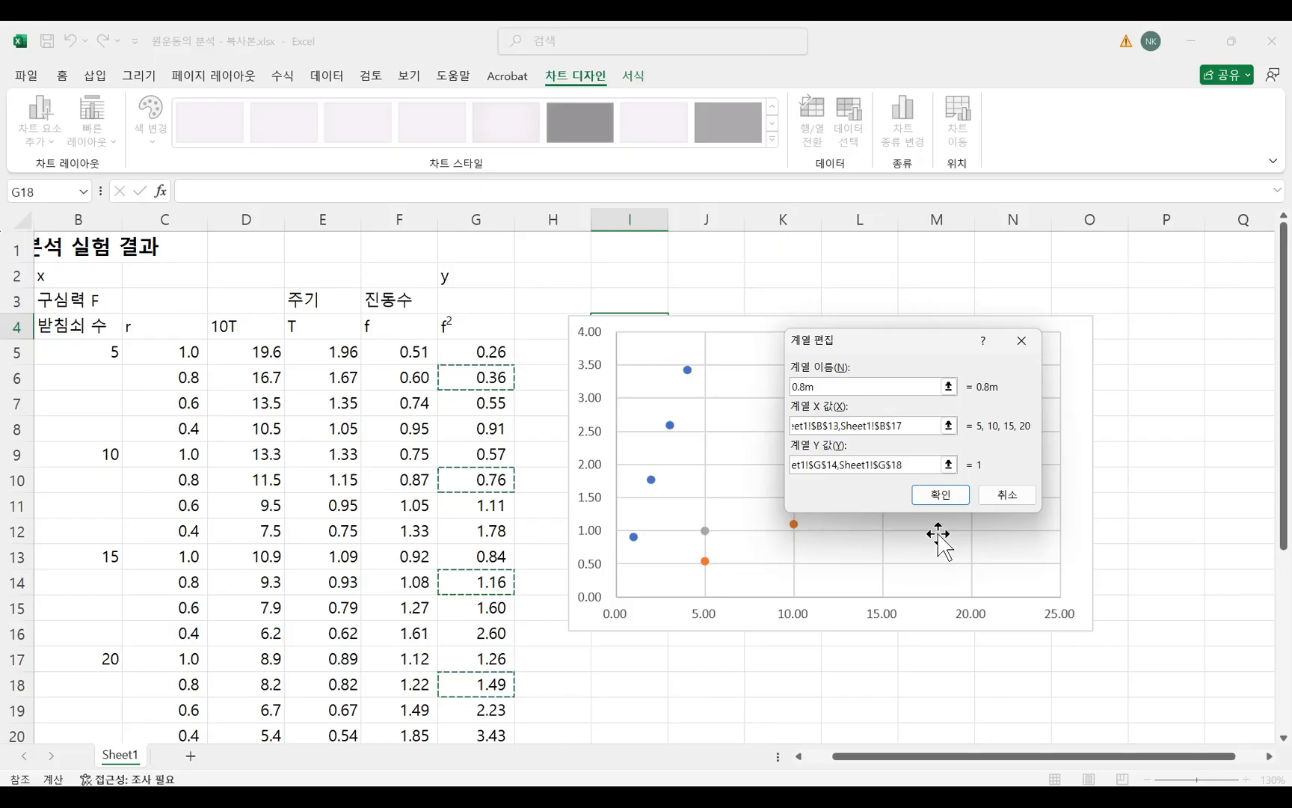
left_click(942, 500)
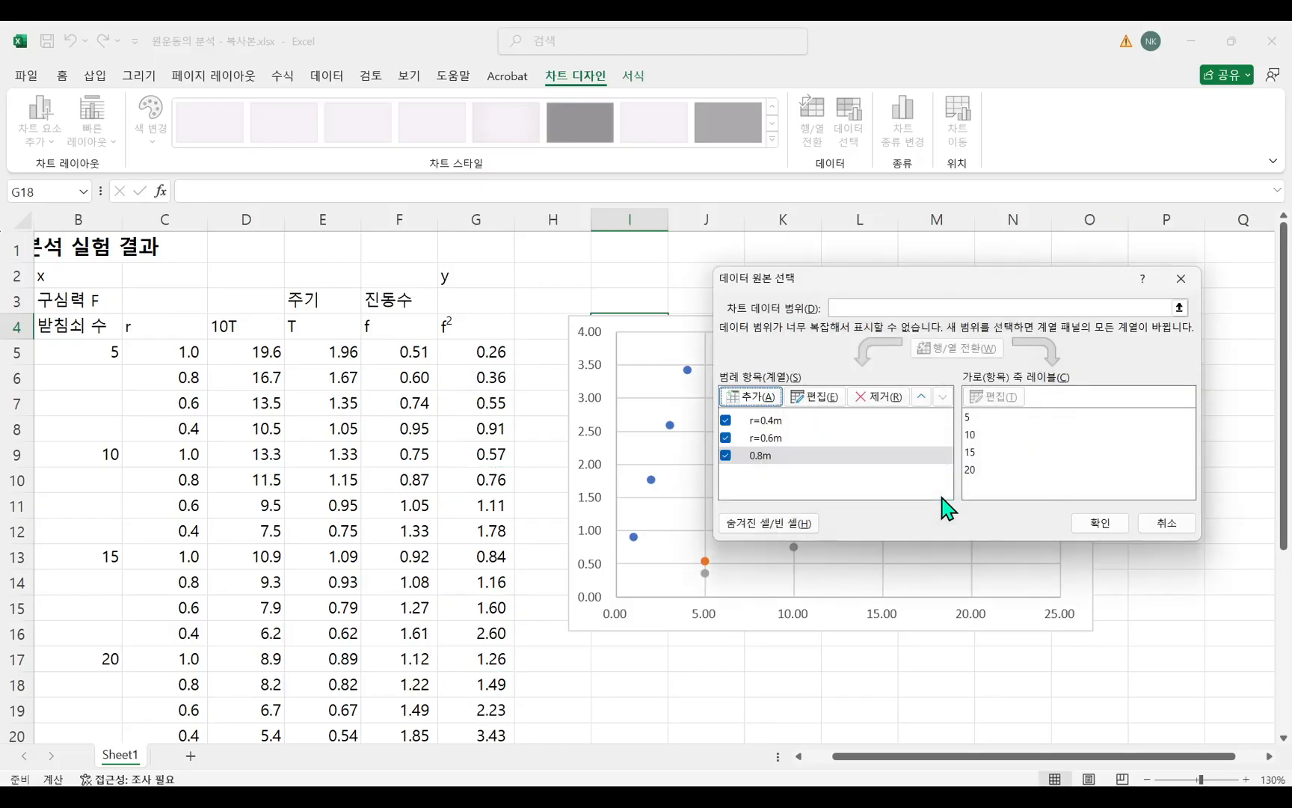
Rename the 0.8m series as r=0.8m.
left_click(765, 456)
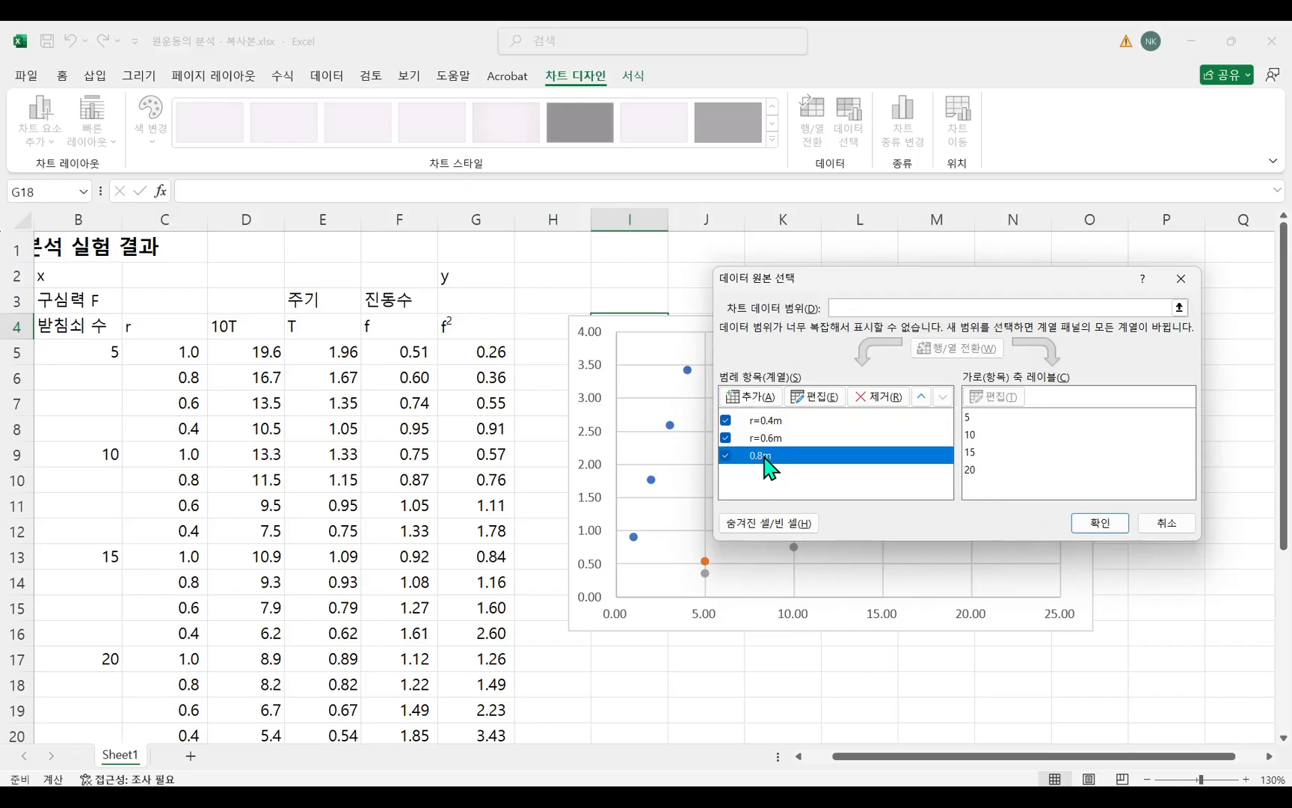
left_click(815, 397)
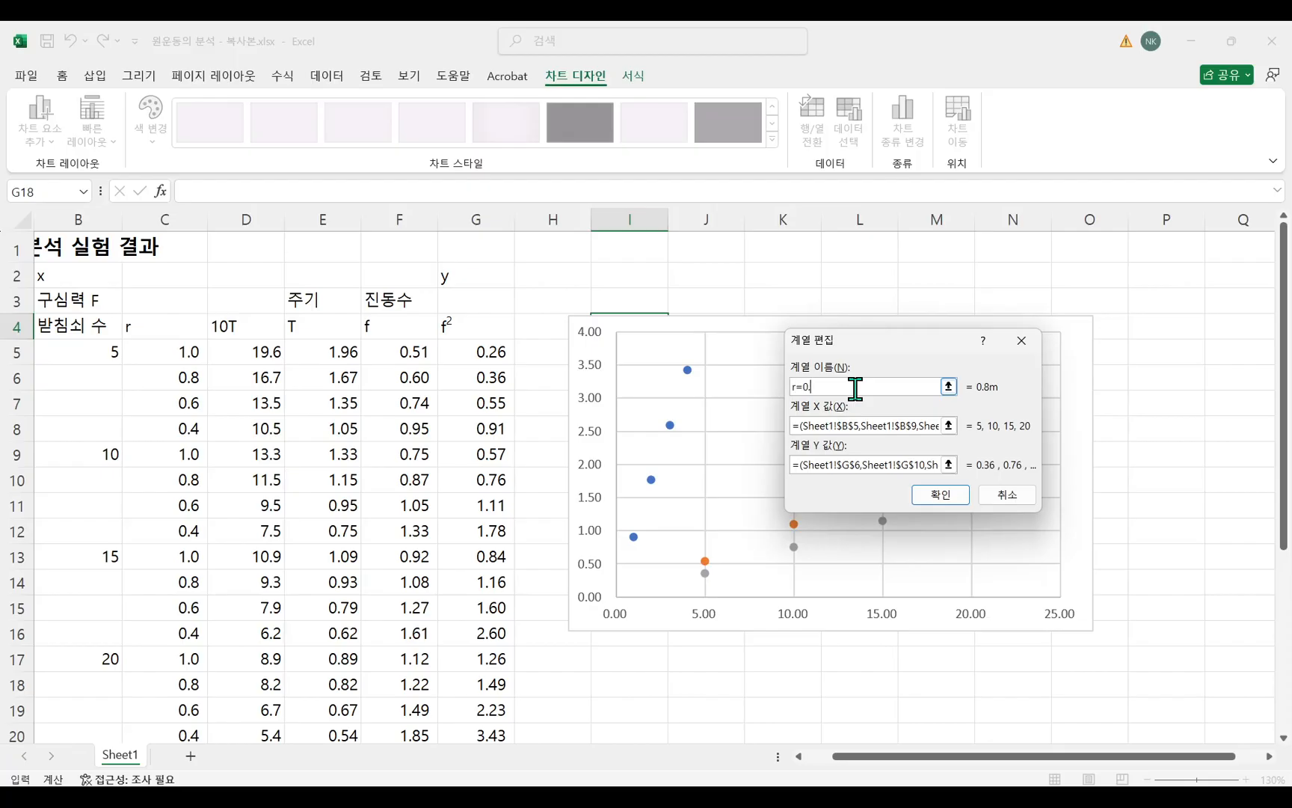
left_click(941, 495)
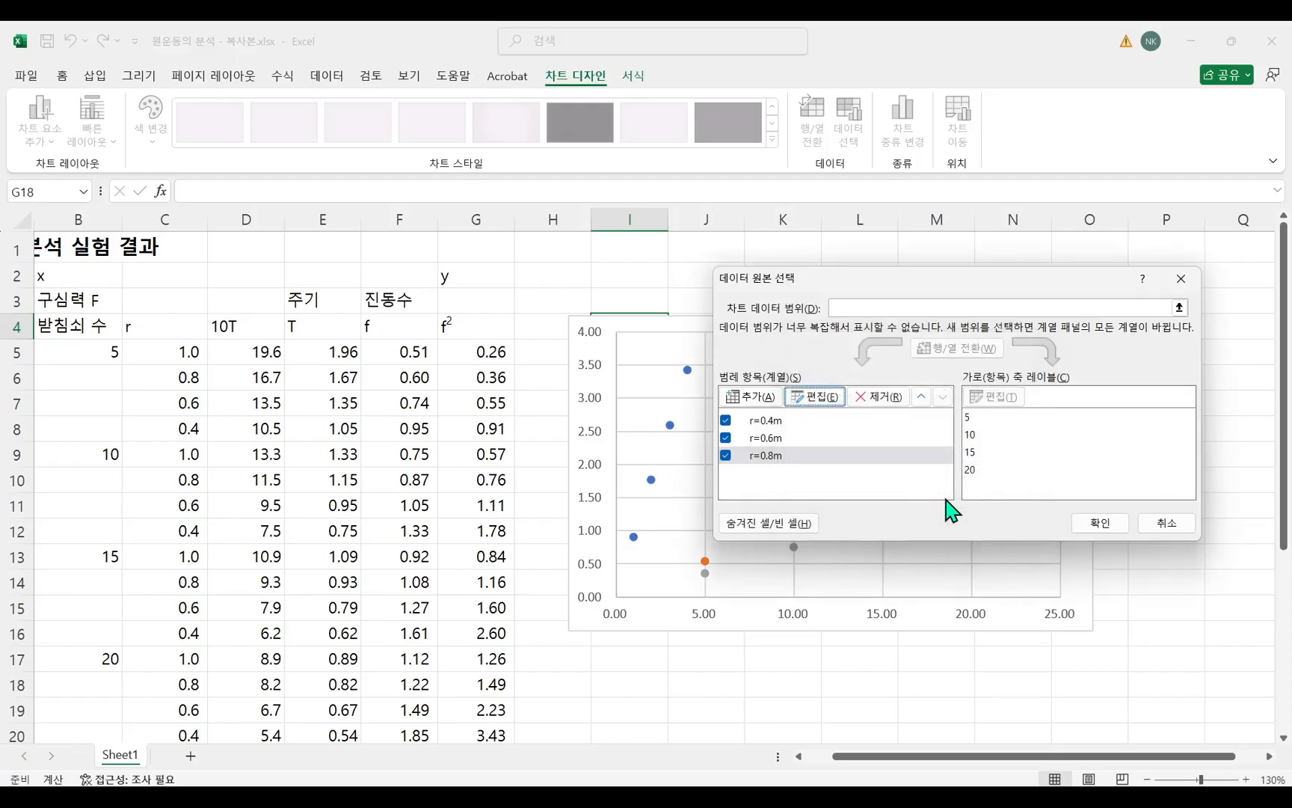
Add a fourth series named r=1.0m with its X values taken from cells B5, B9, B13 and B17.
left_click(751, 397)
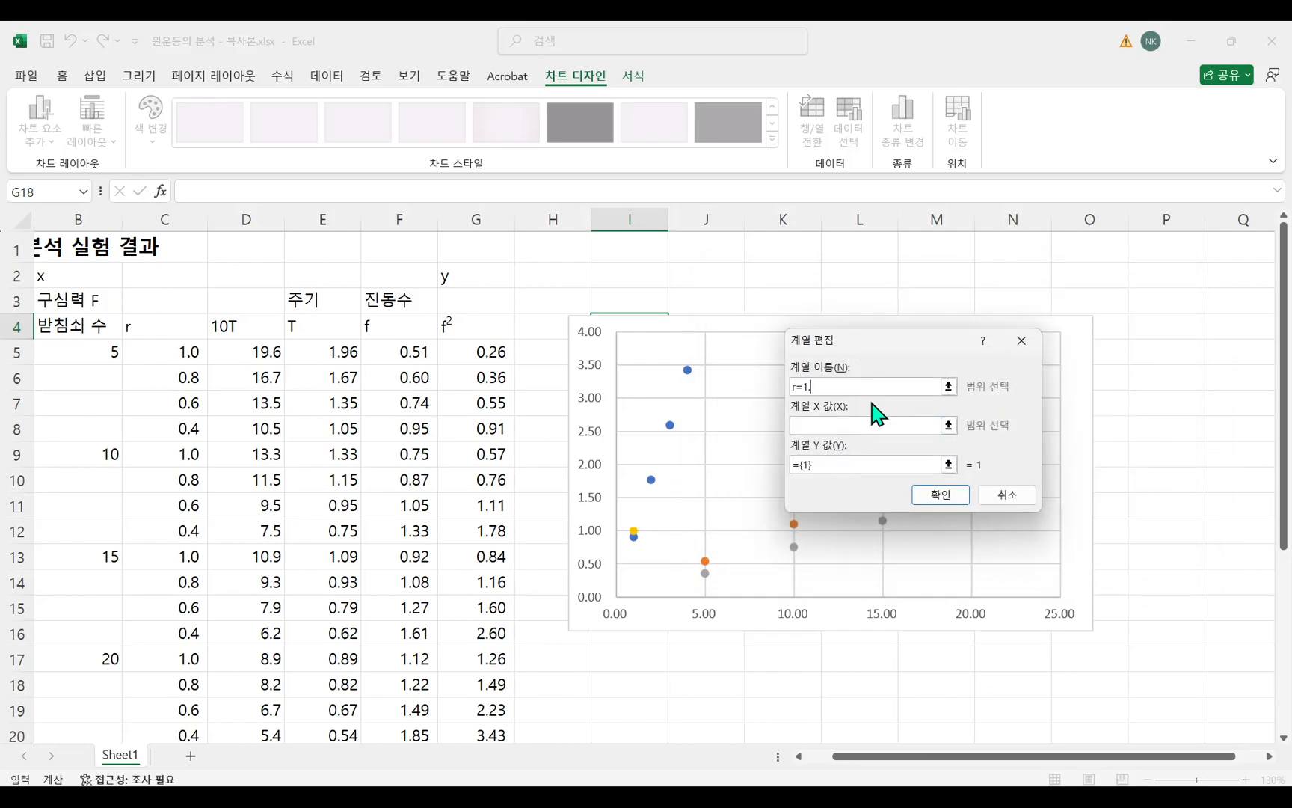
left_click(800, 425)
left_click(104, 358)
left_click(110, 454, "ctrl")
left_click(101, 557, "ctrl")
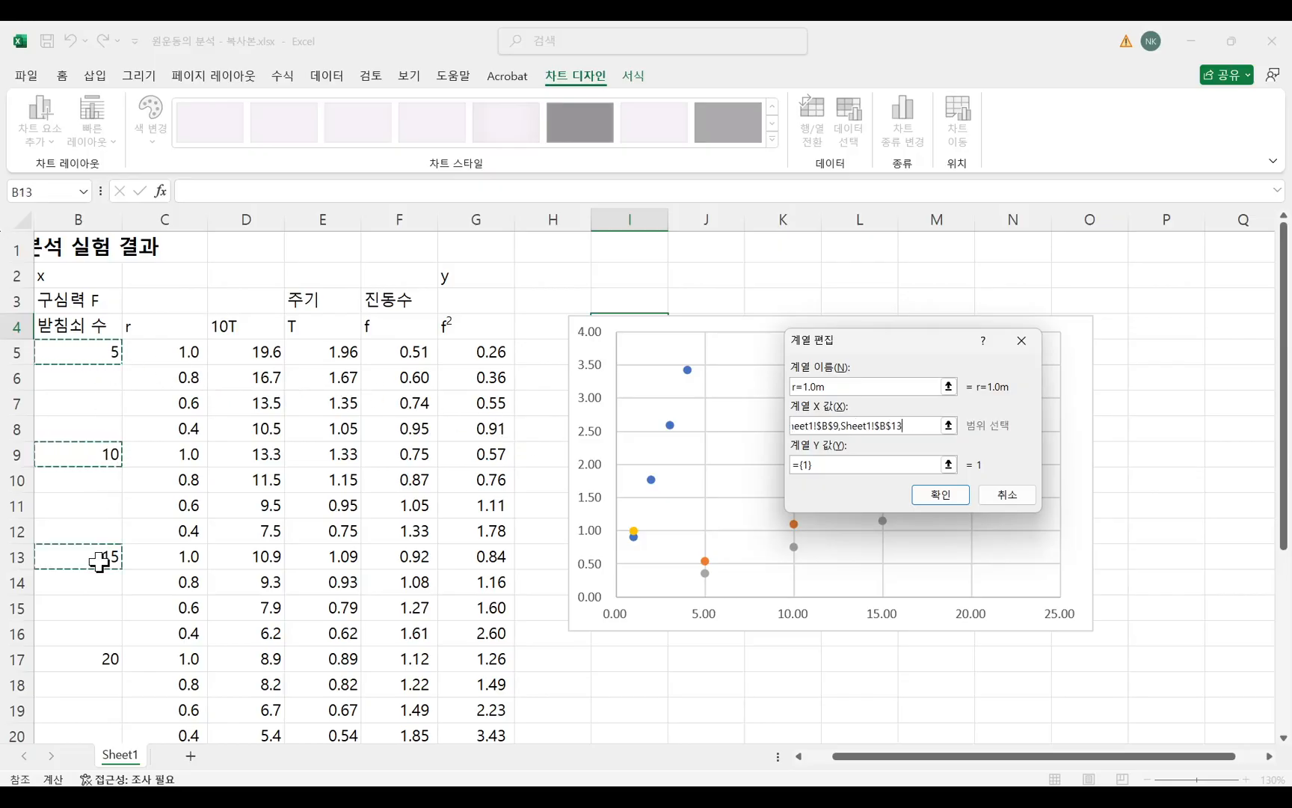
left_click(98, 662, "ctrl")
Set the Y values of the r=1.0m series to cells G5, G9, G13 and G17 and confirm the chart's data source.
left_click(874, 464)
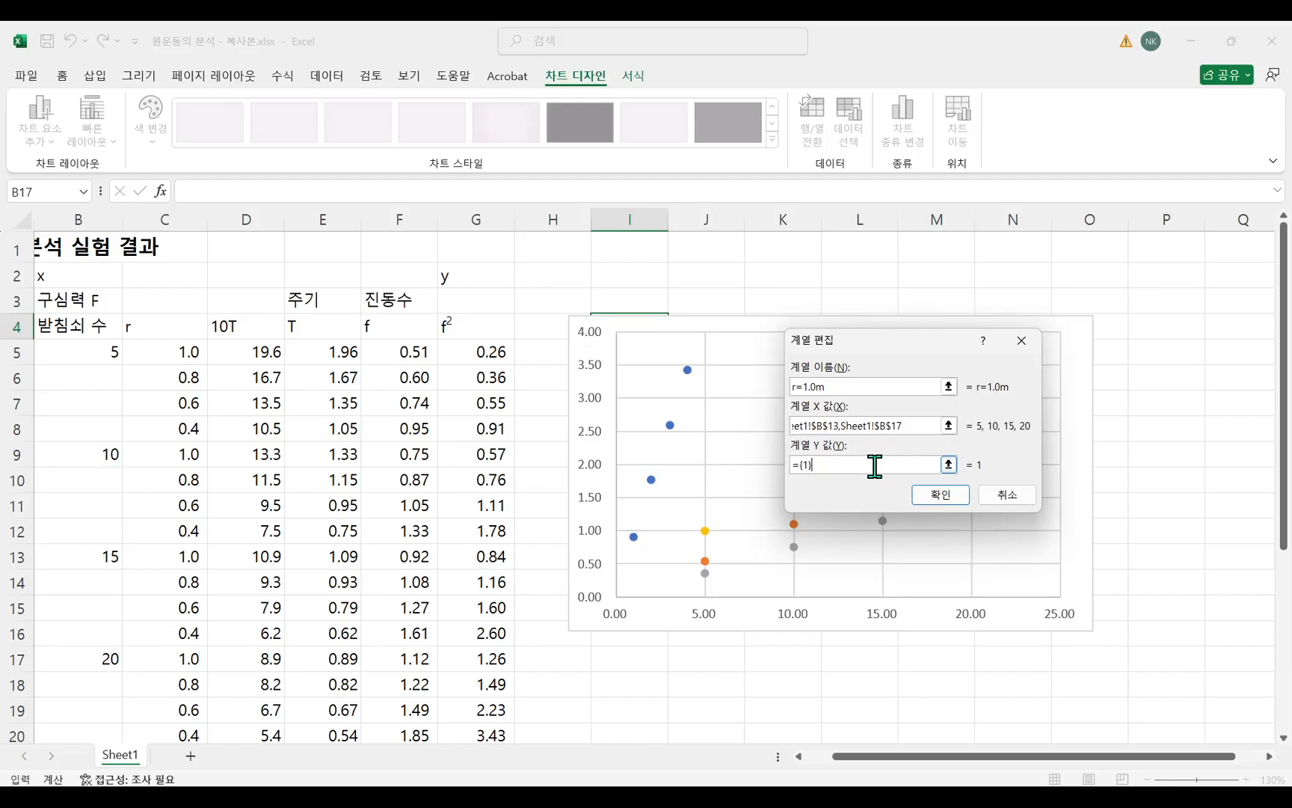
left_click(491, 351)
left_click(491, 454, "ctrl")
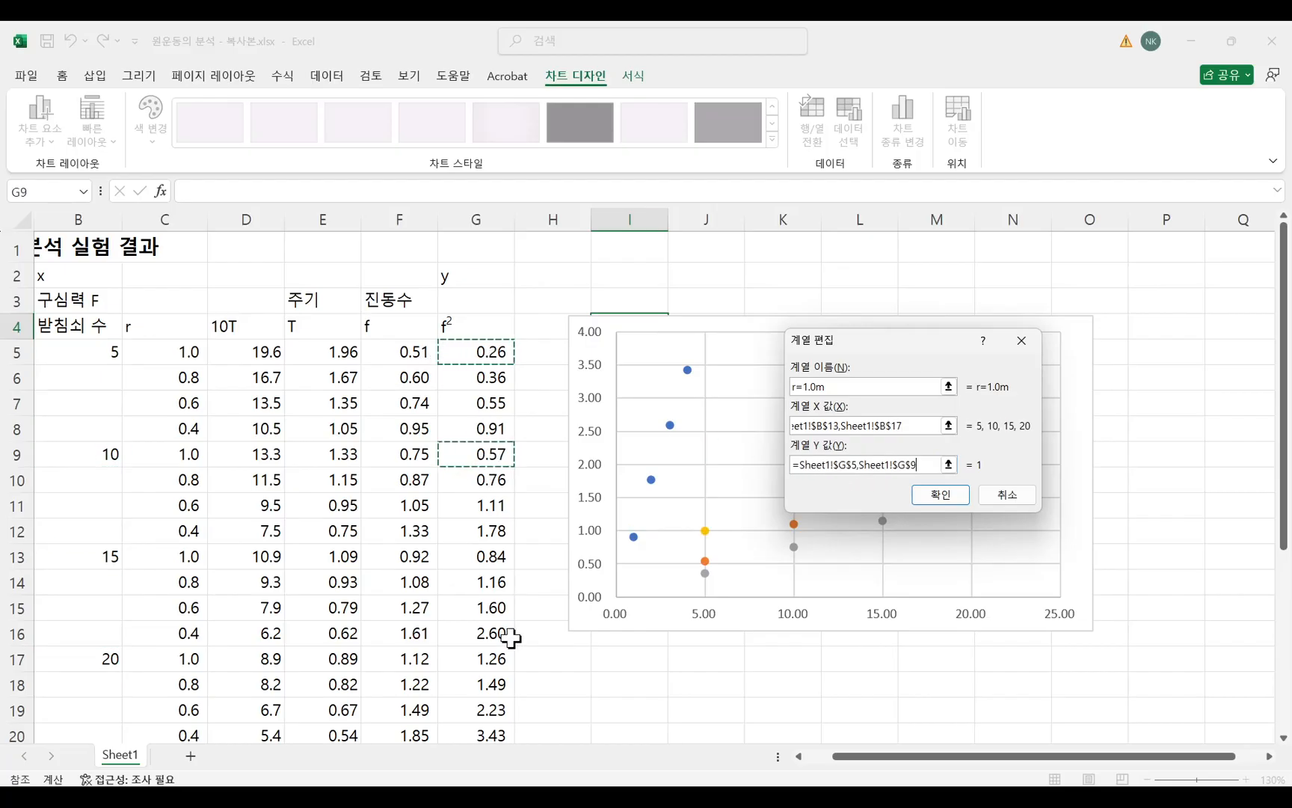
left_click(494, 558, "ctrl")
left_click(495, 660, "ctrl")
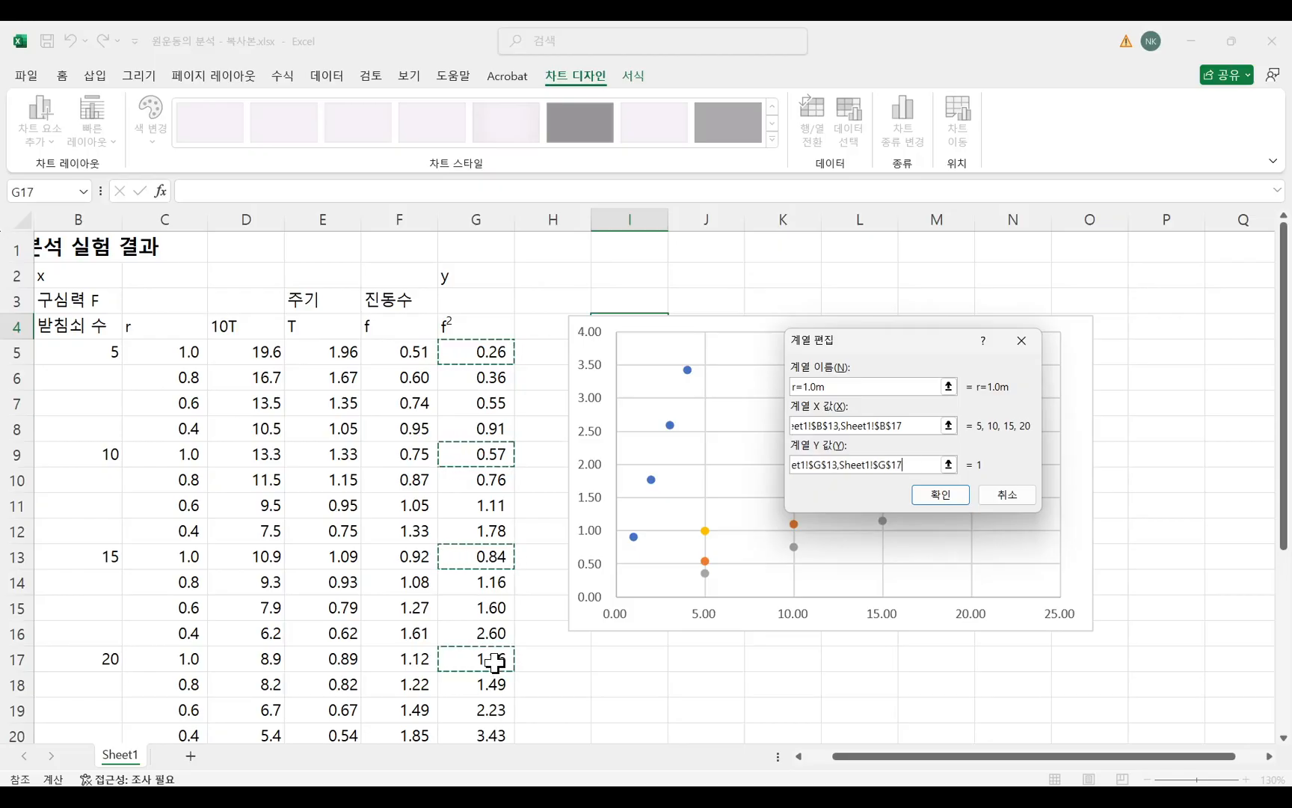
left_click(940, 497)
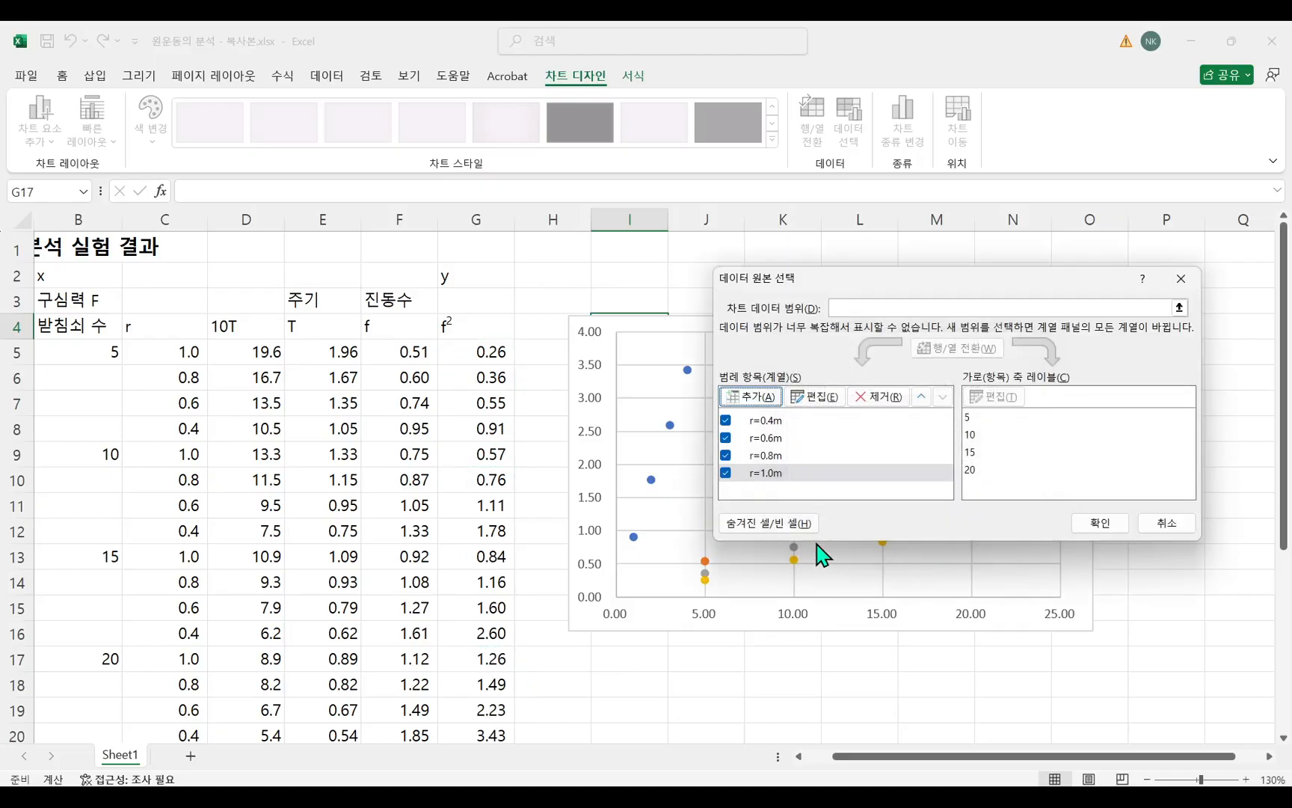
left_click(1098, 523)
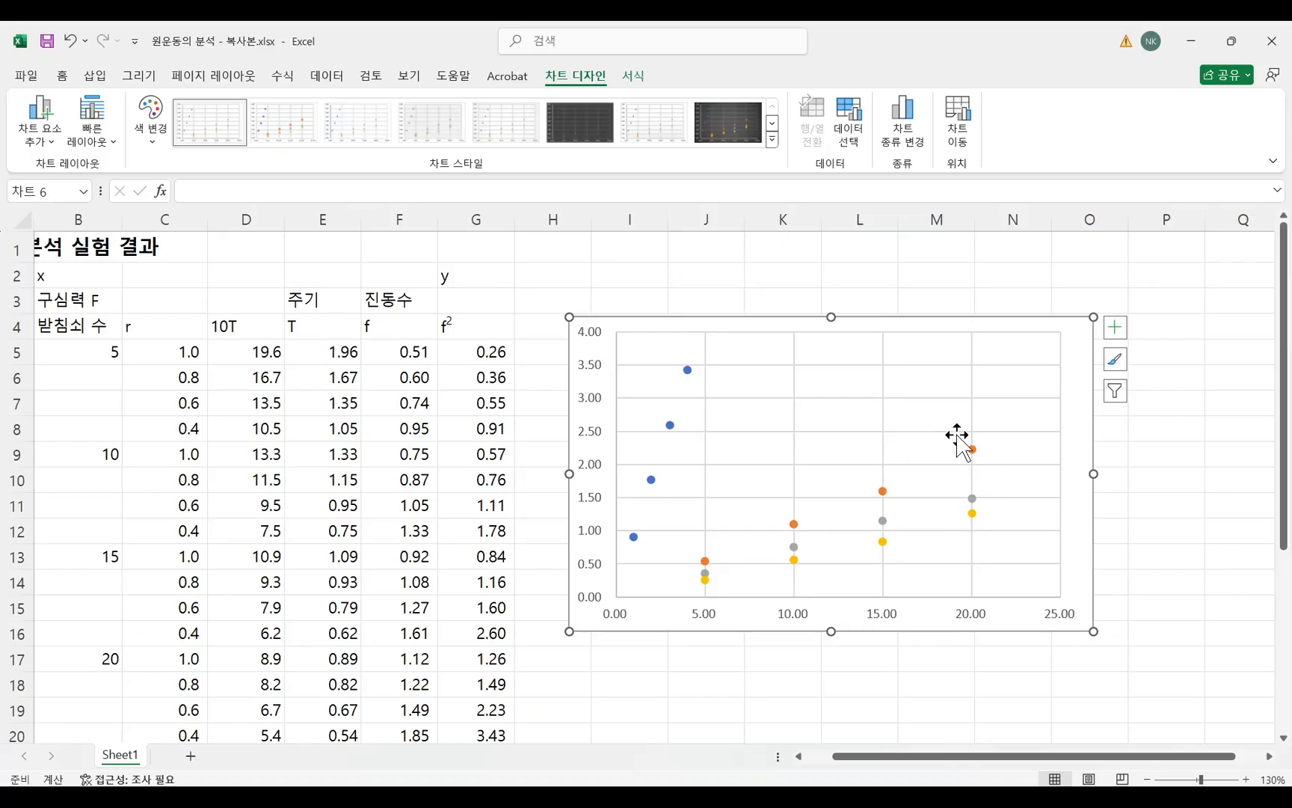
Inspect the source ranges of the r=0.4m series in the scatter chart.
left_click(652, 479)
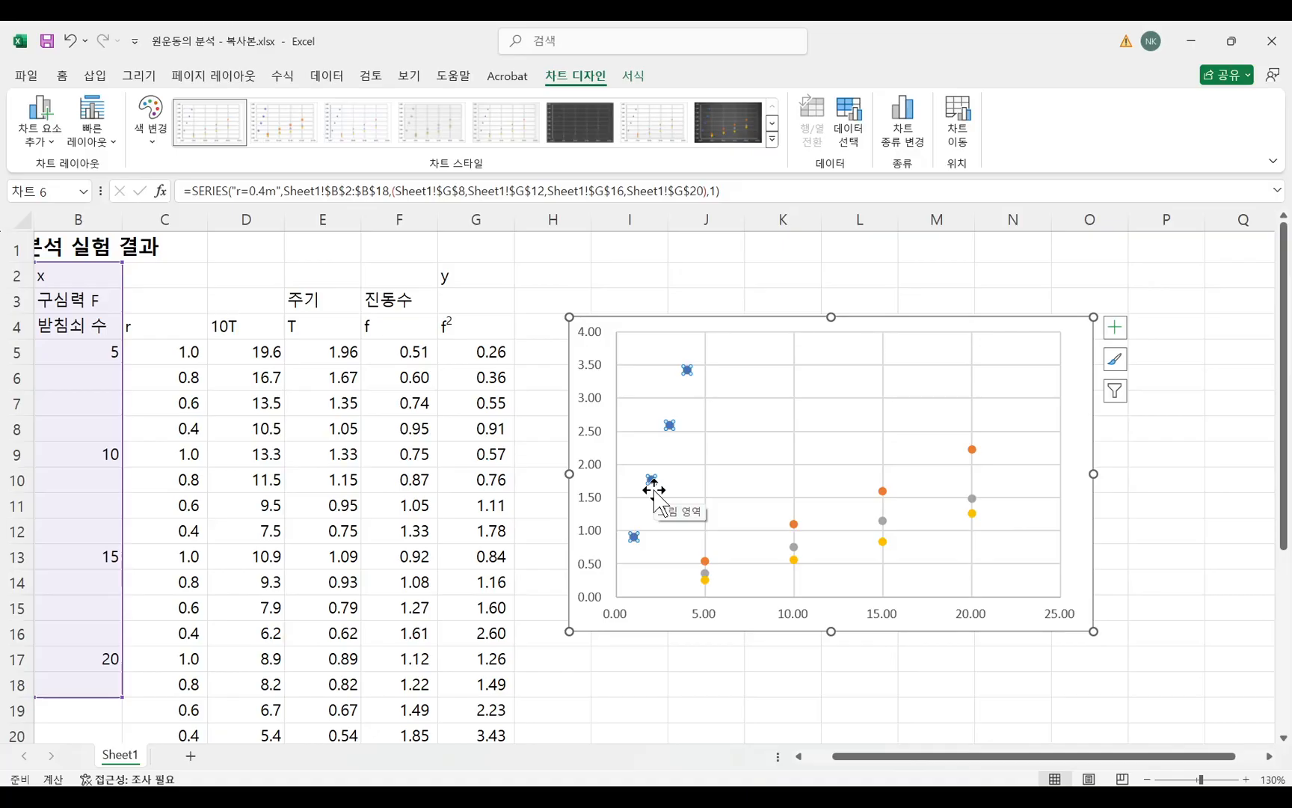
left_click(1177, 456)
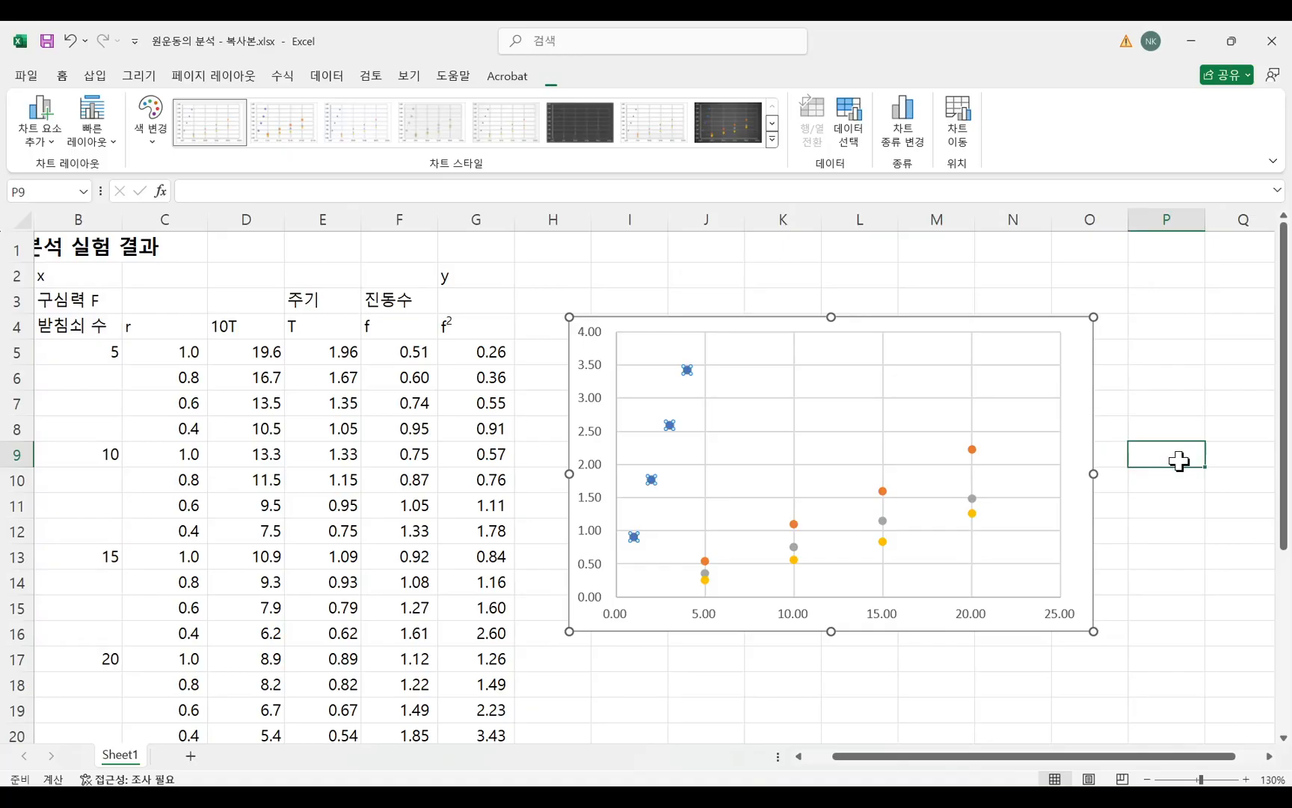
Add axis titles and a legend to the scatter chart and place it beside the data table.
left_click(1071, 413)
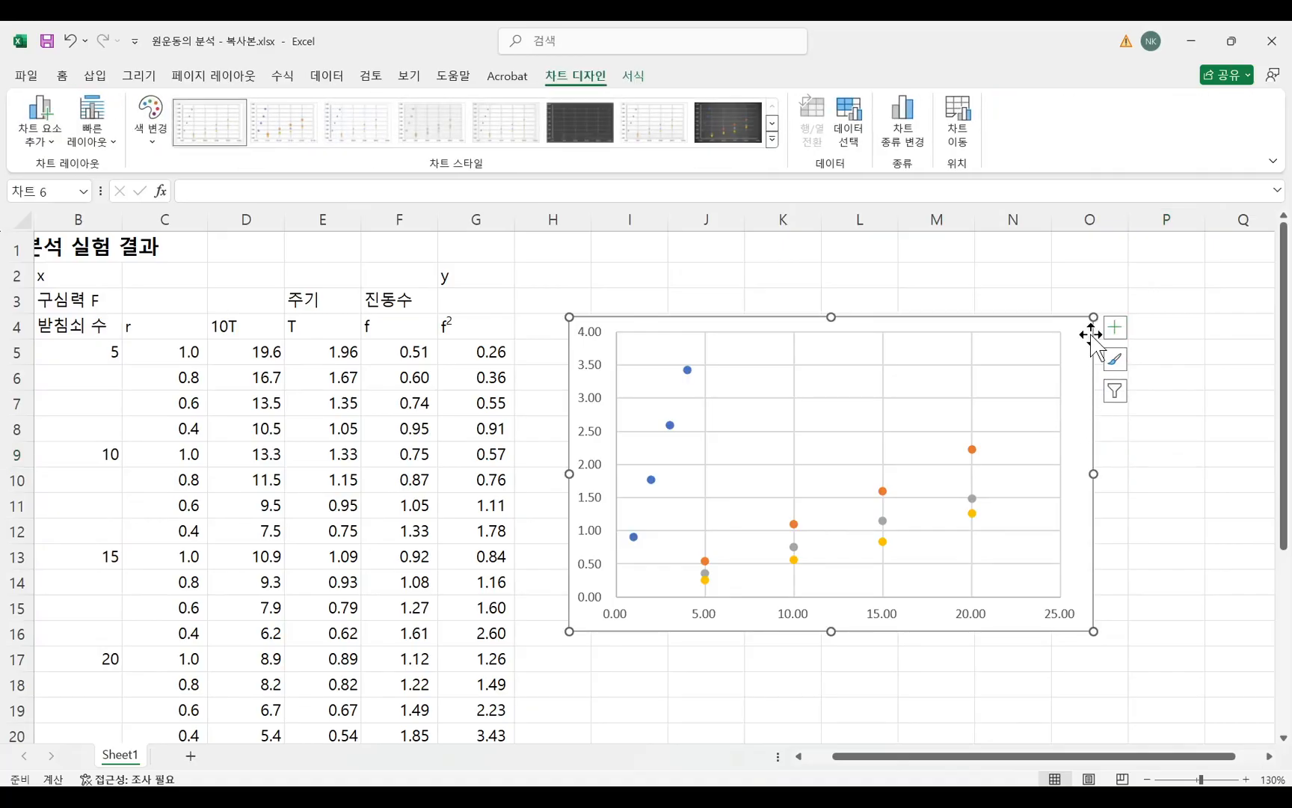
left_click_drag(1079, 334, 828, 303)
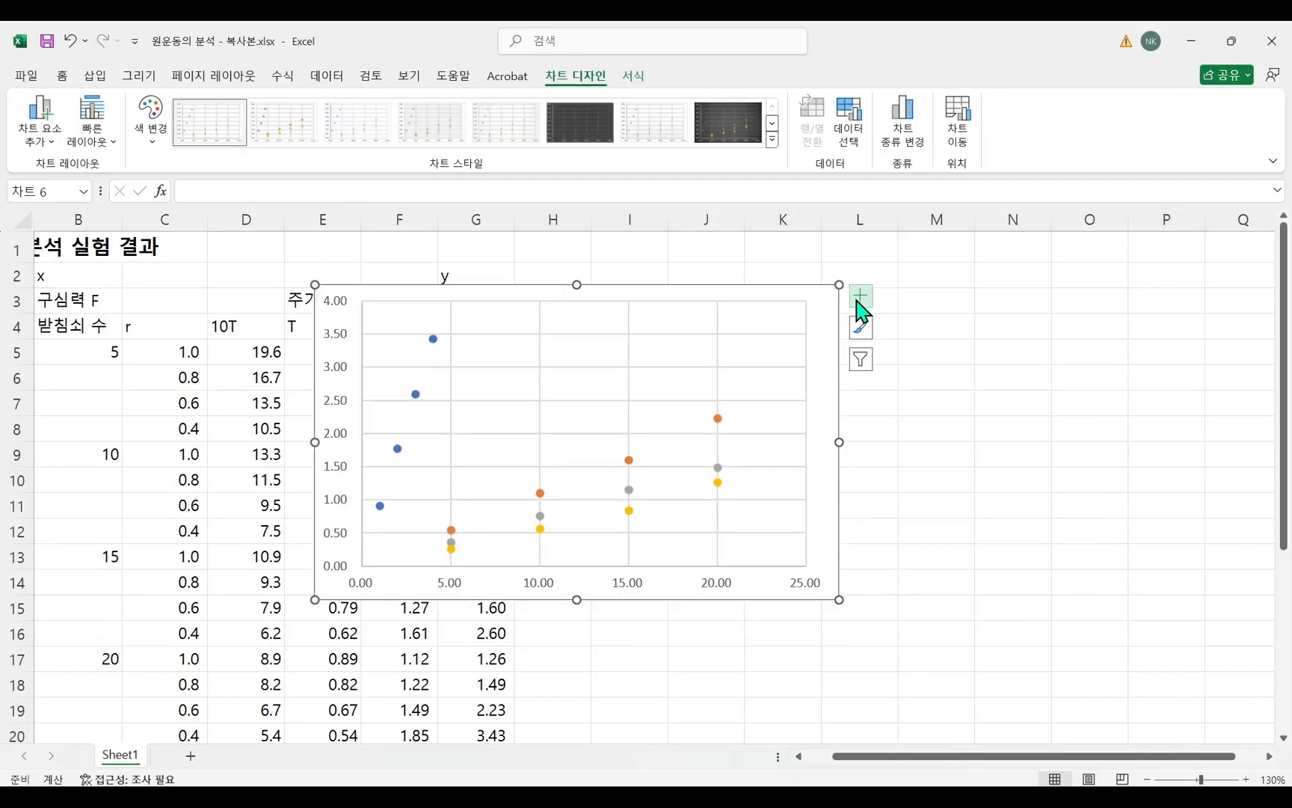
left_click(860, 307)
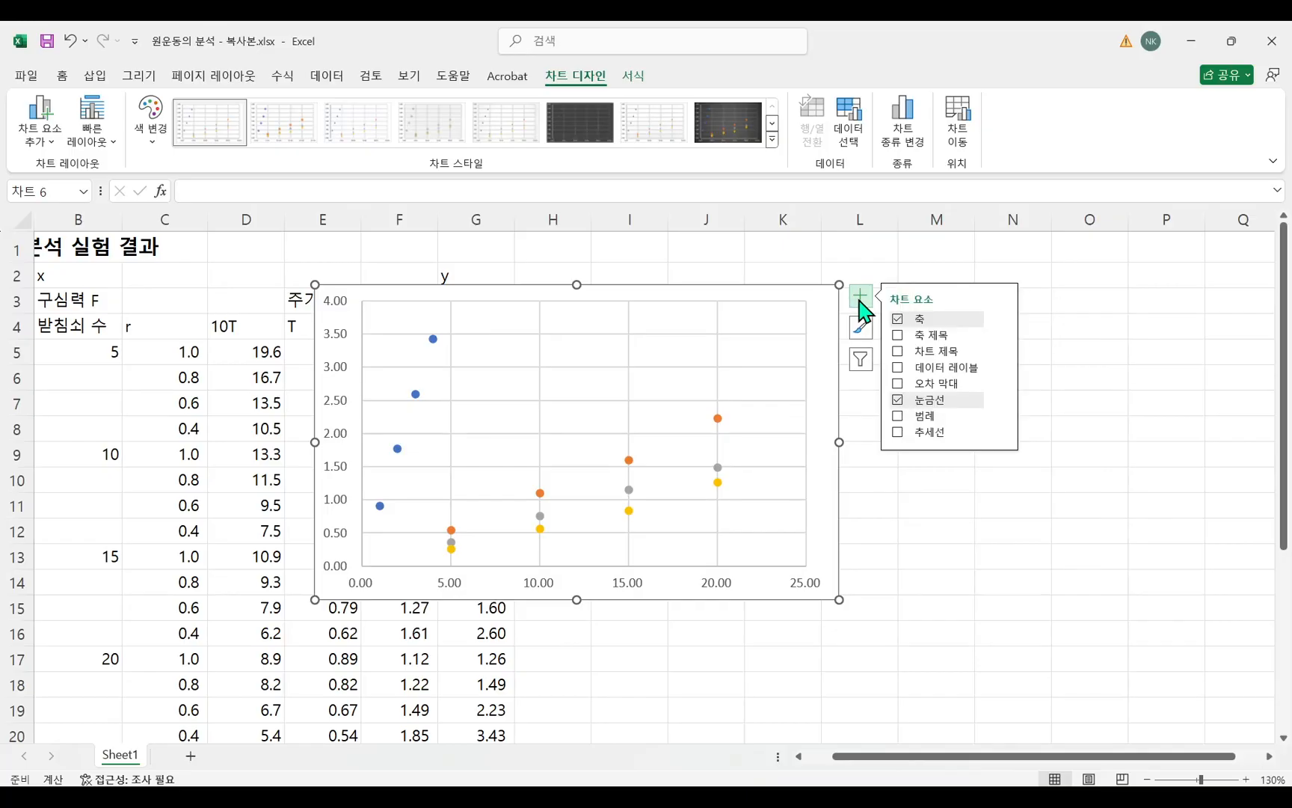
left_click(898, 335)
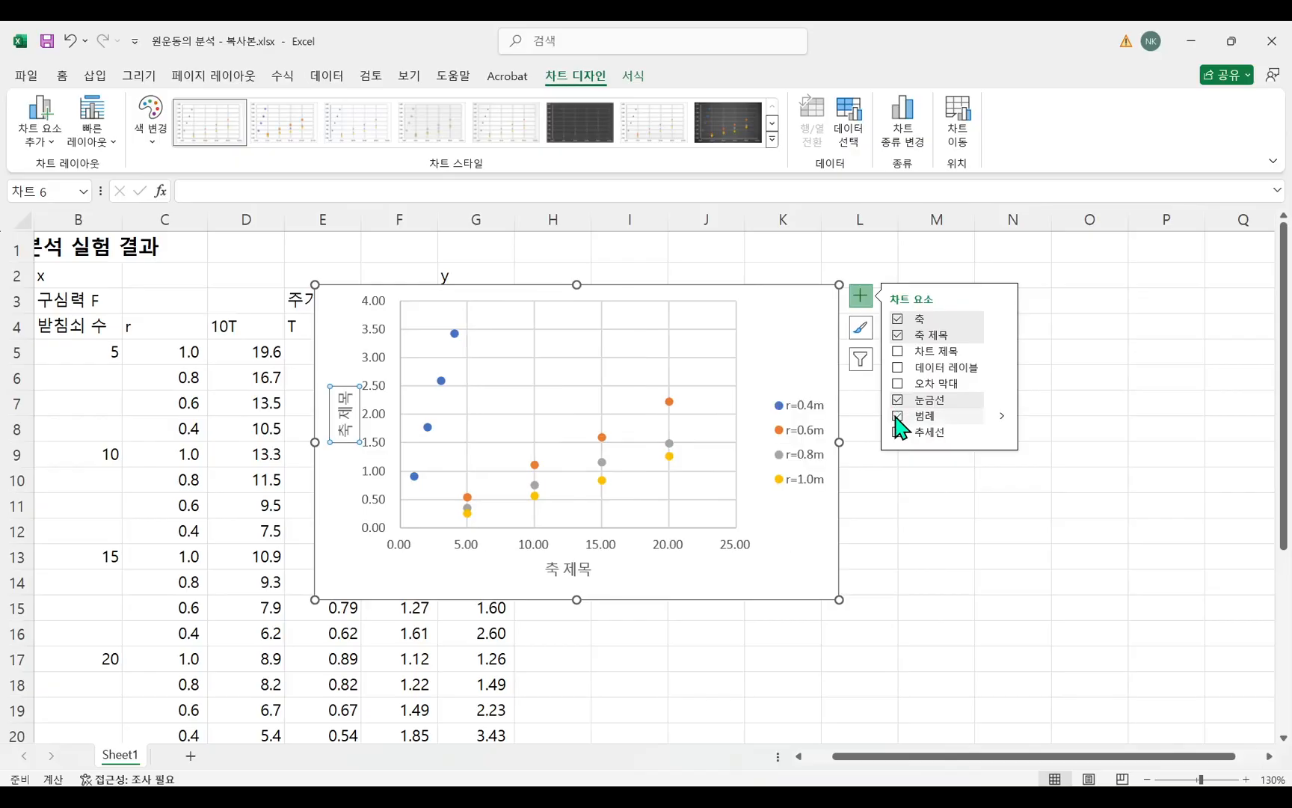
left_click_drag(755, 299, 958, 296)
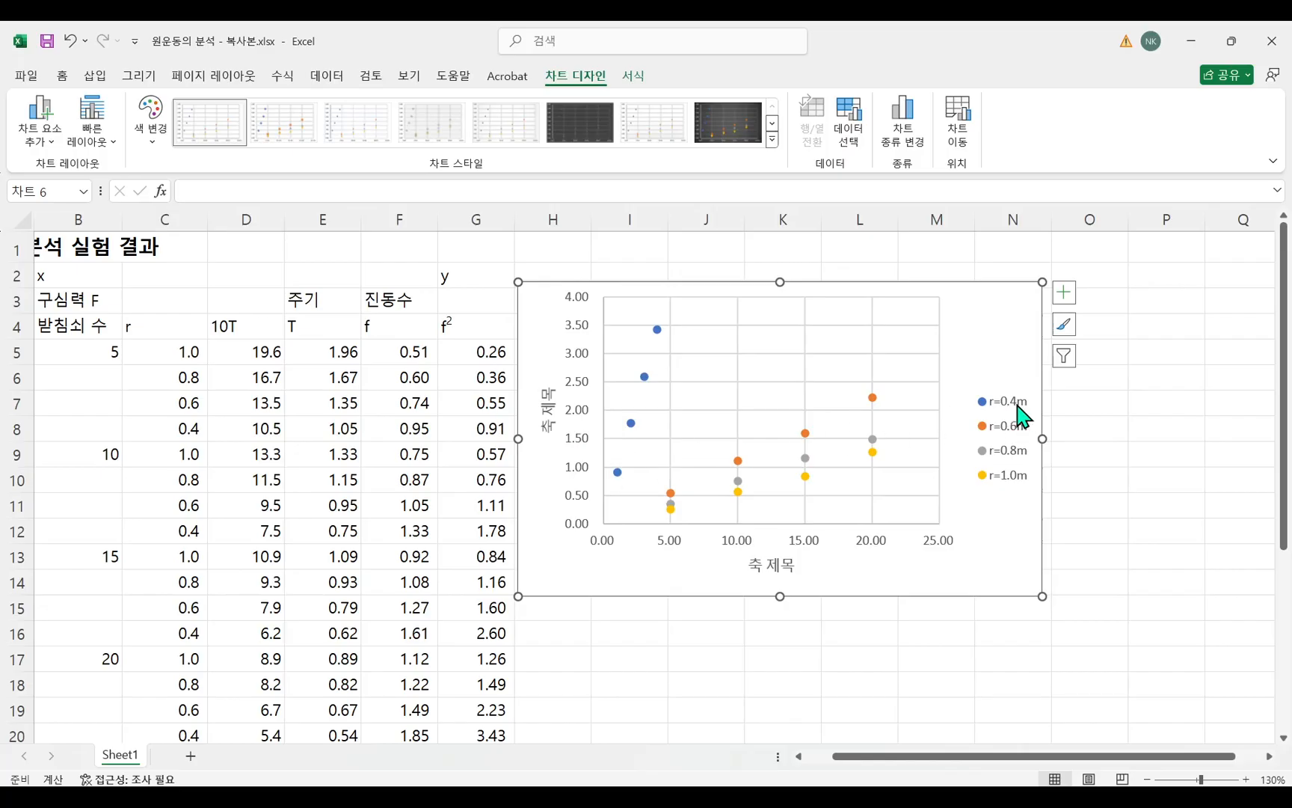
Replace the X values of the r=0.4m series with cells B5, B9, B13 and B17 and confirm the chart's data source.
mouse_move(645, 379)
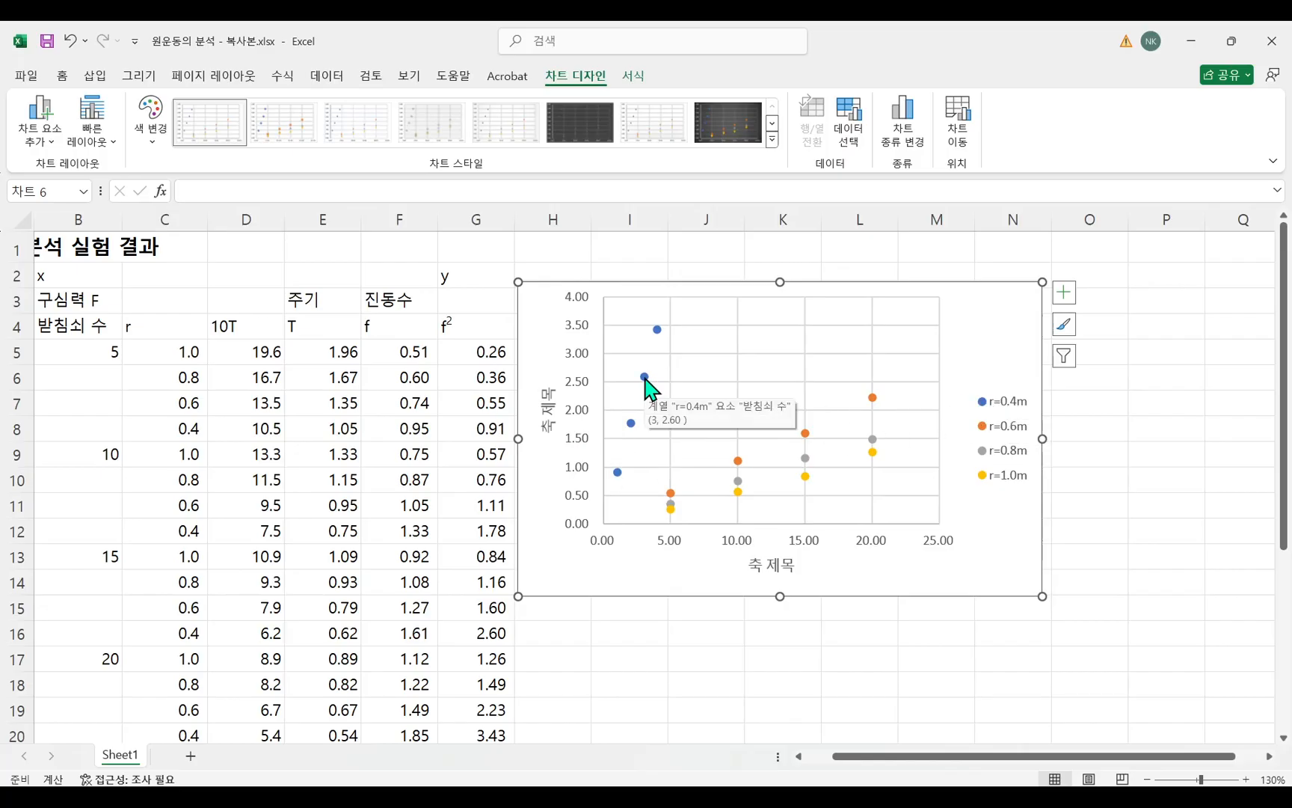
right_click(719, 376)
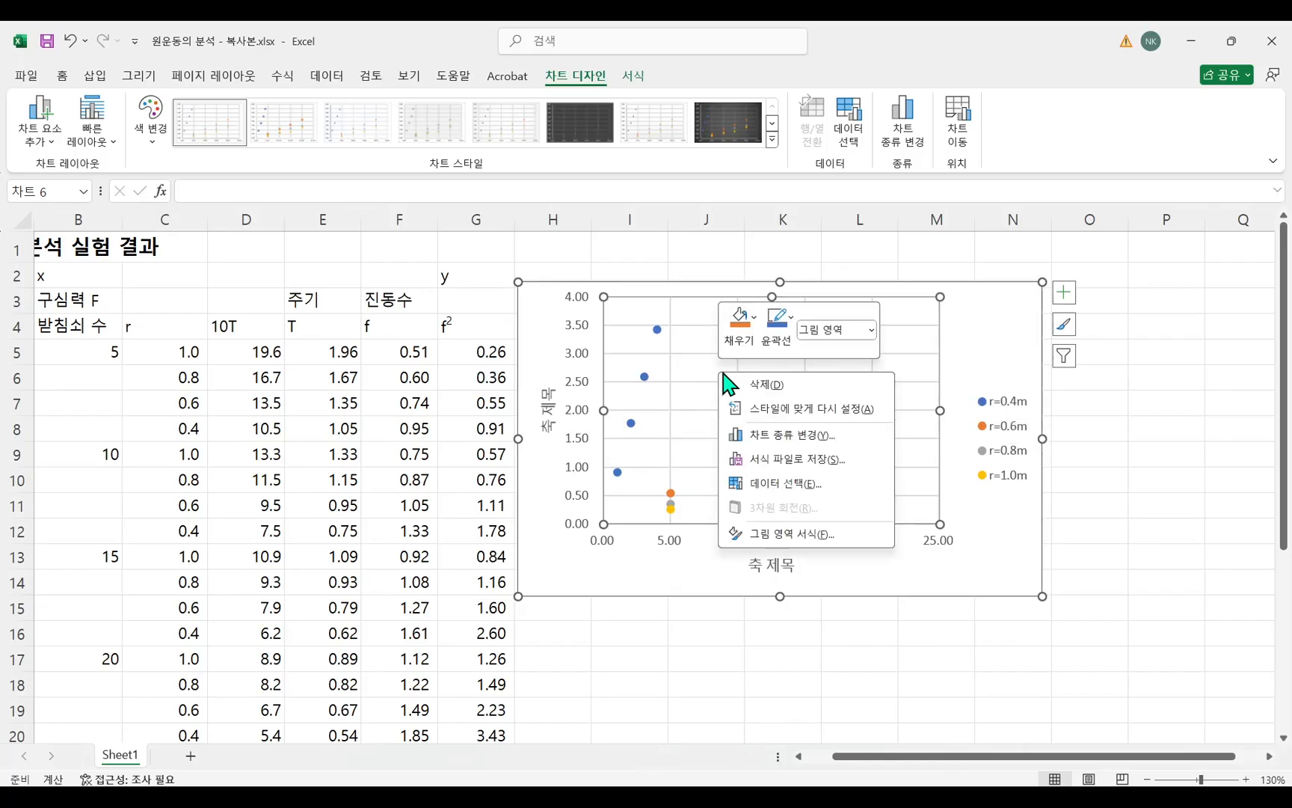
left_click(770, 494)
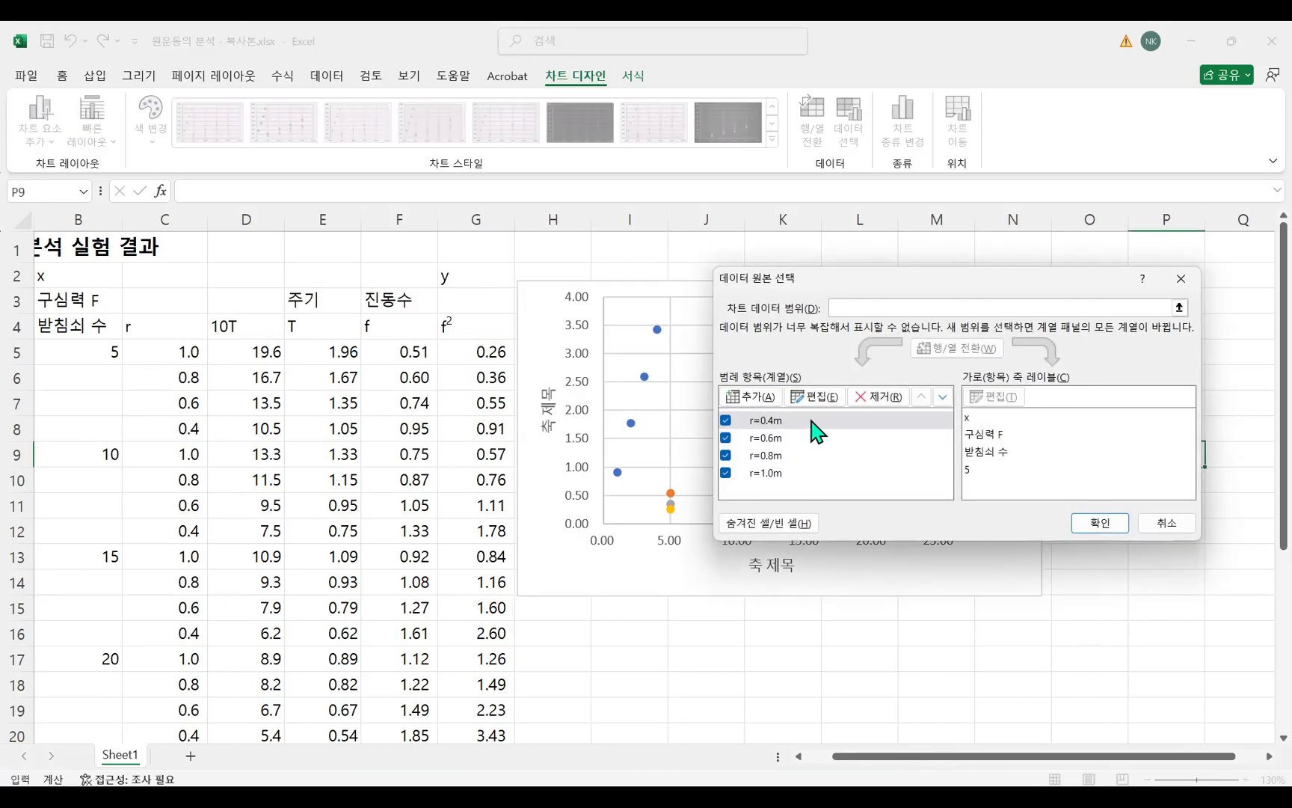
left_click(817, 397)
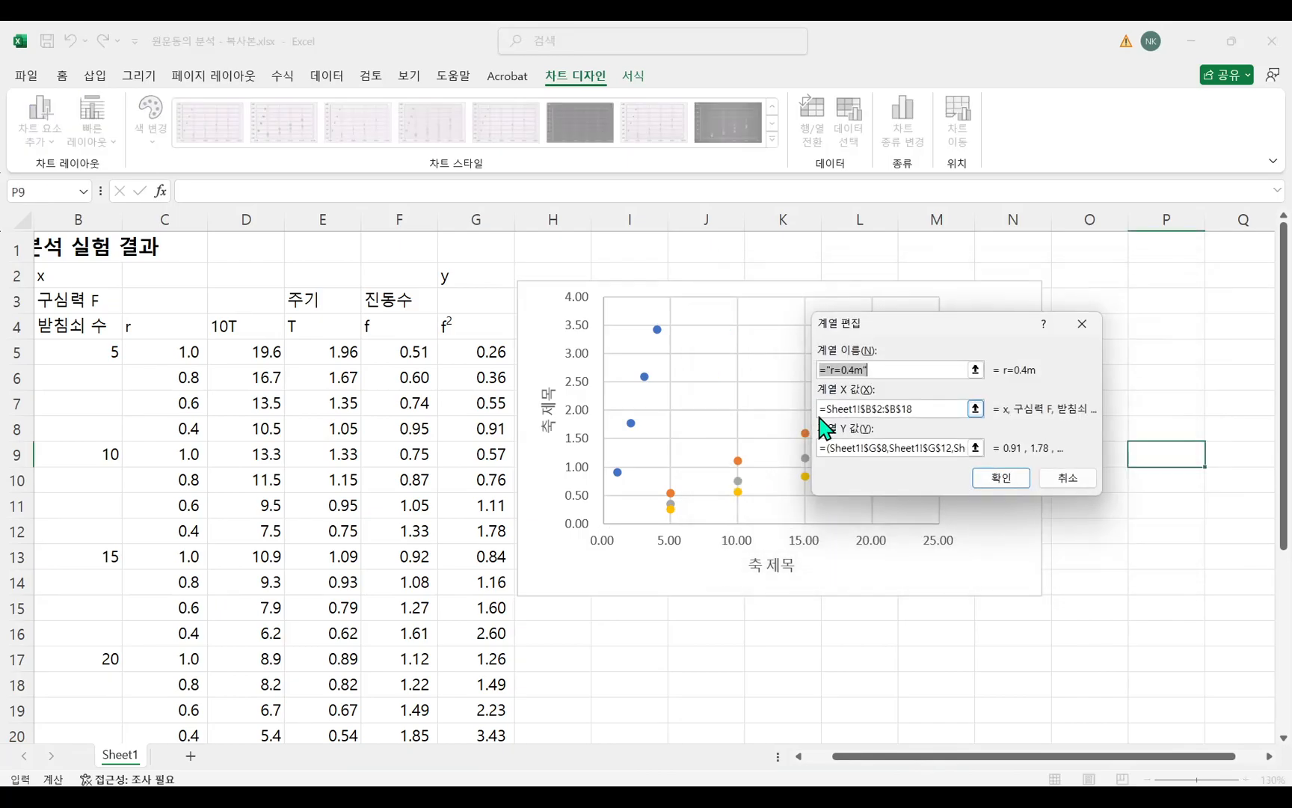
left_click(947, 411)
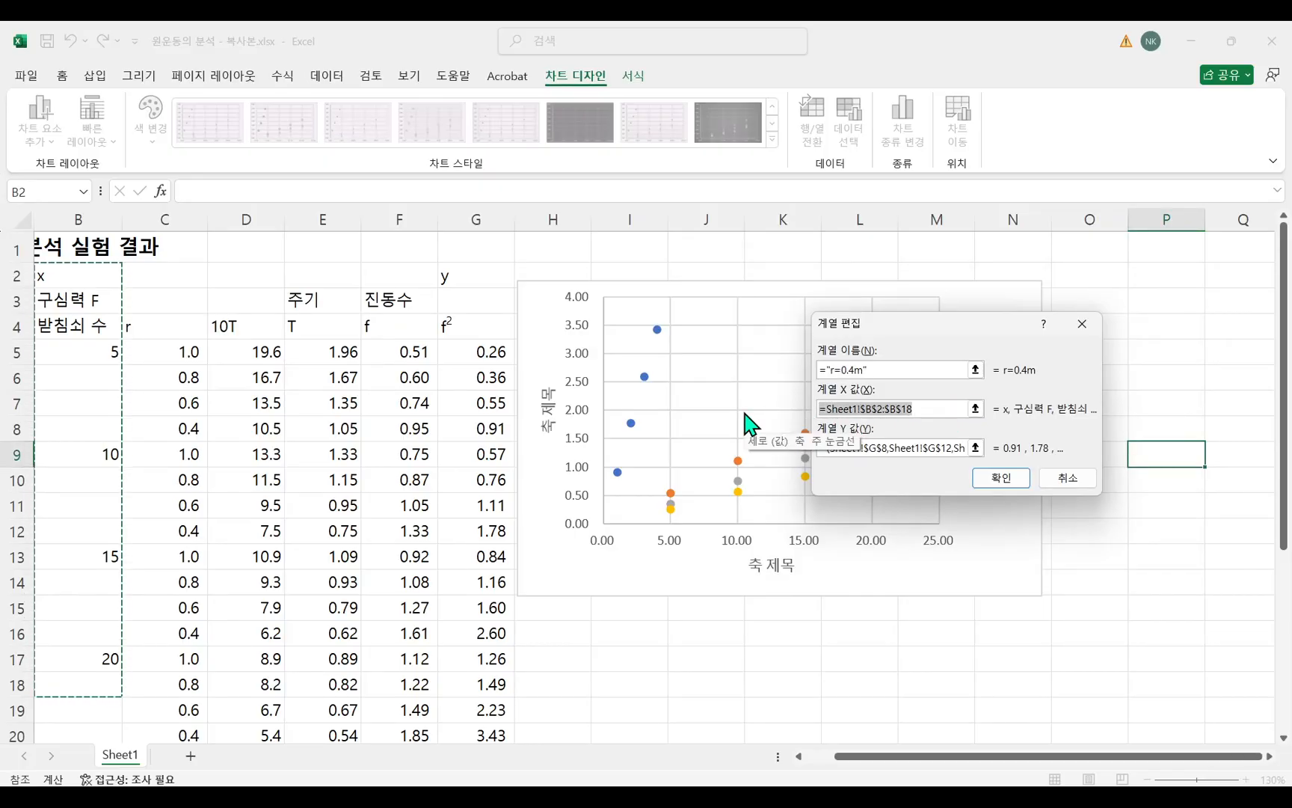
key("BackSpace")
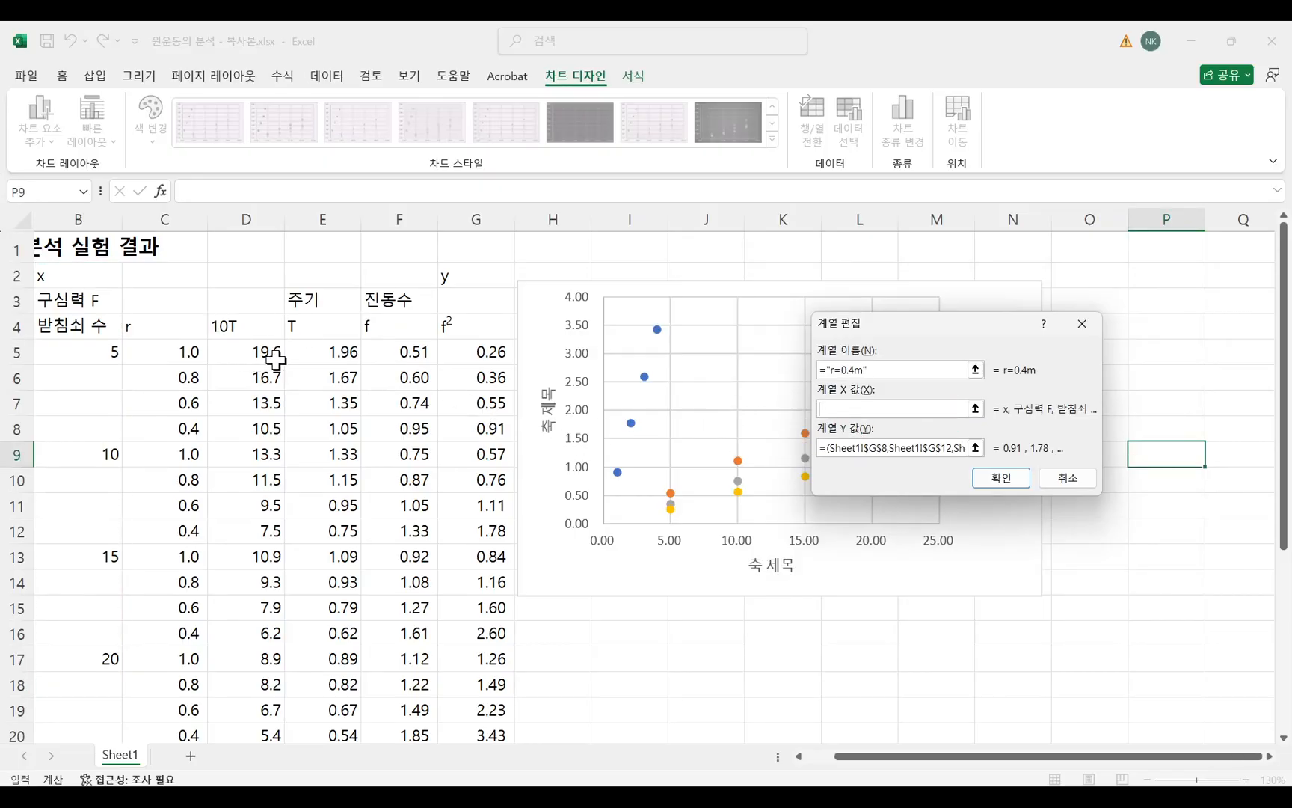
left_click(86, 352)
left_click(95, 453, "ctrl")
left_click(101, 558, "ctrl")
left_click(109, 661, "ctrl")
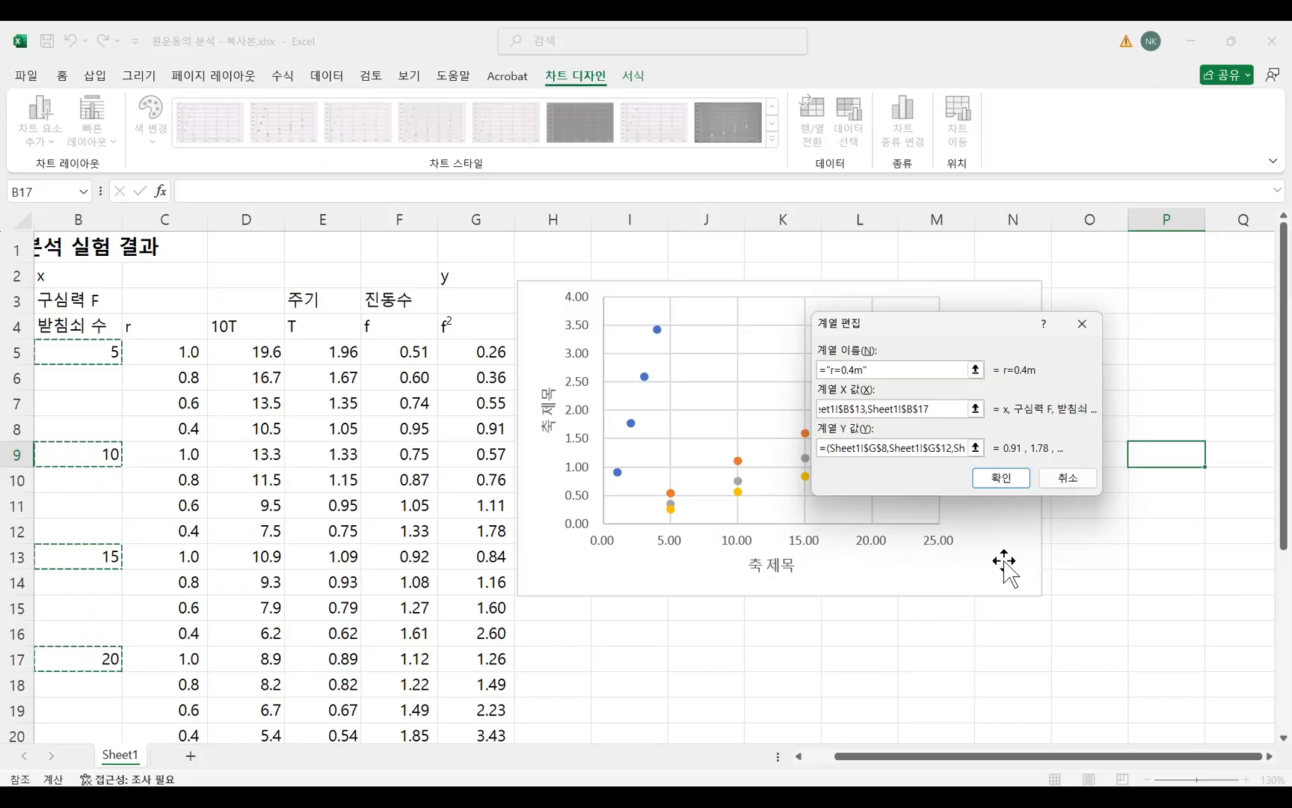
left_click(944, 448)
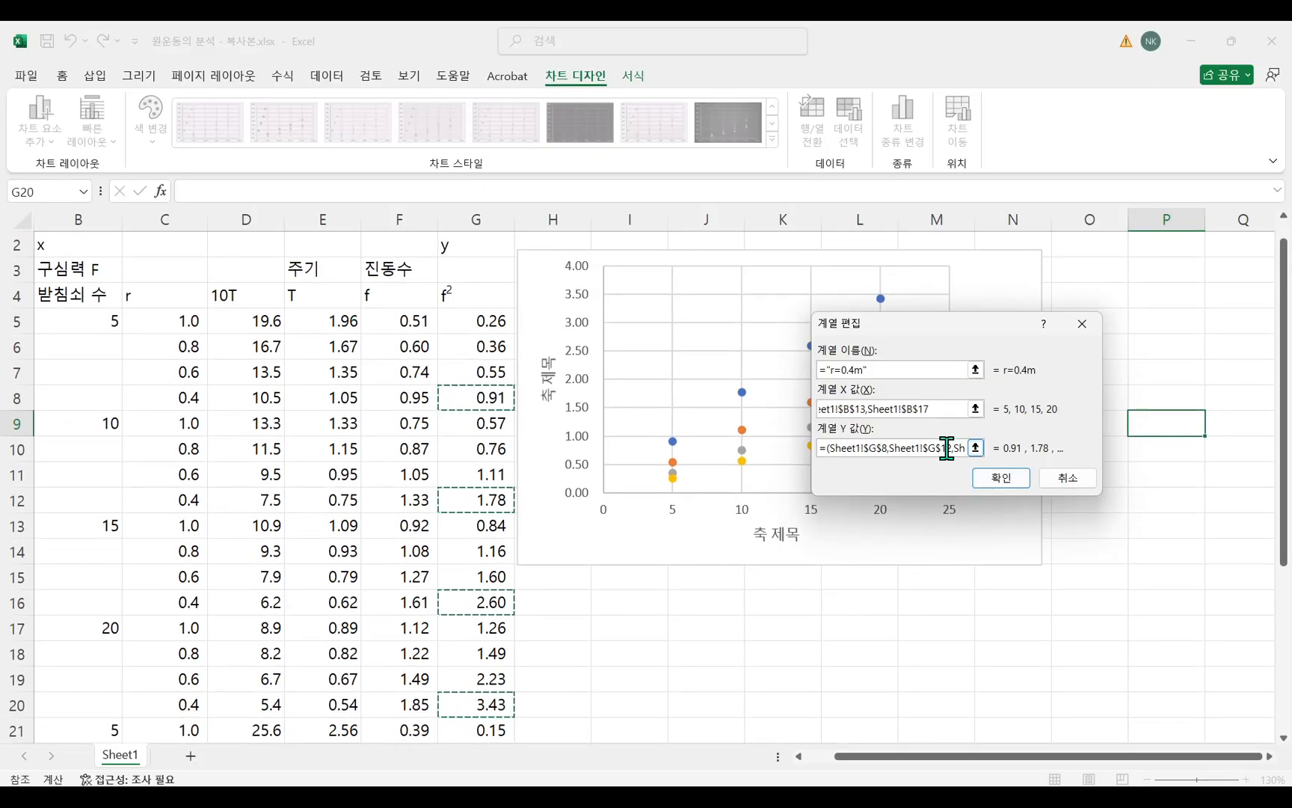
left_click(1007, 483)
left_click(1092, 525)
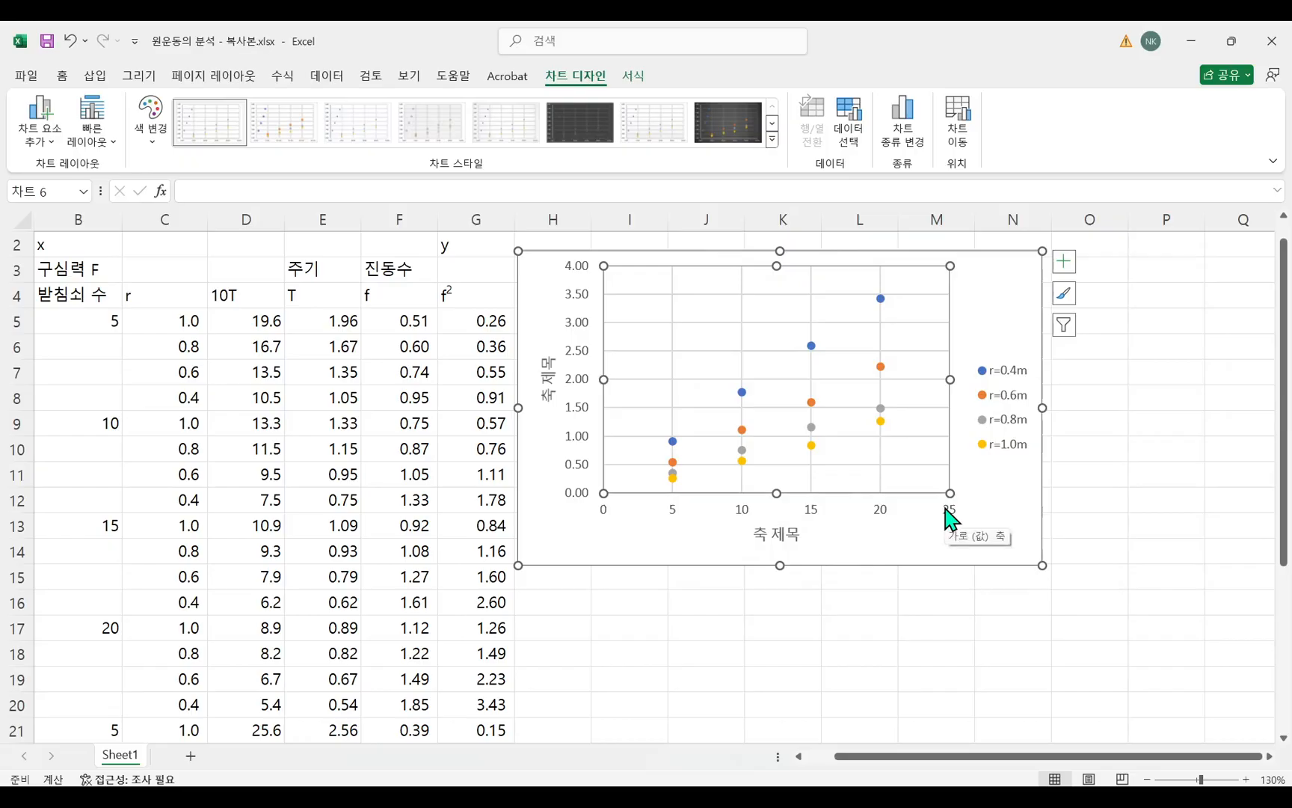
Enlarge the scatter chart and move it over columns F to M.
left_click_drag(1044, 566, 1094, 658)
left_click_drag(1050, 293, 927, 294)
Change the horizontal axis title of the scatter chart to "구심력 F".
double_click(685, 628)
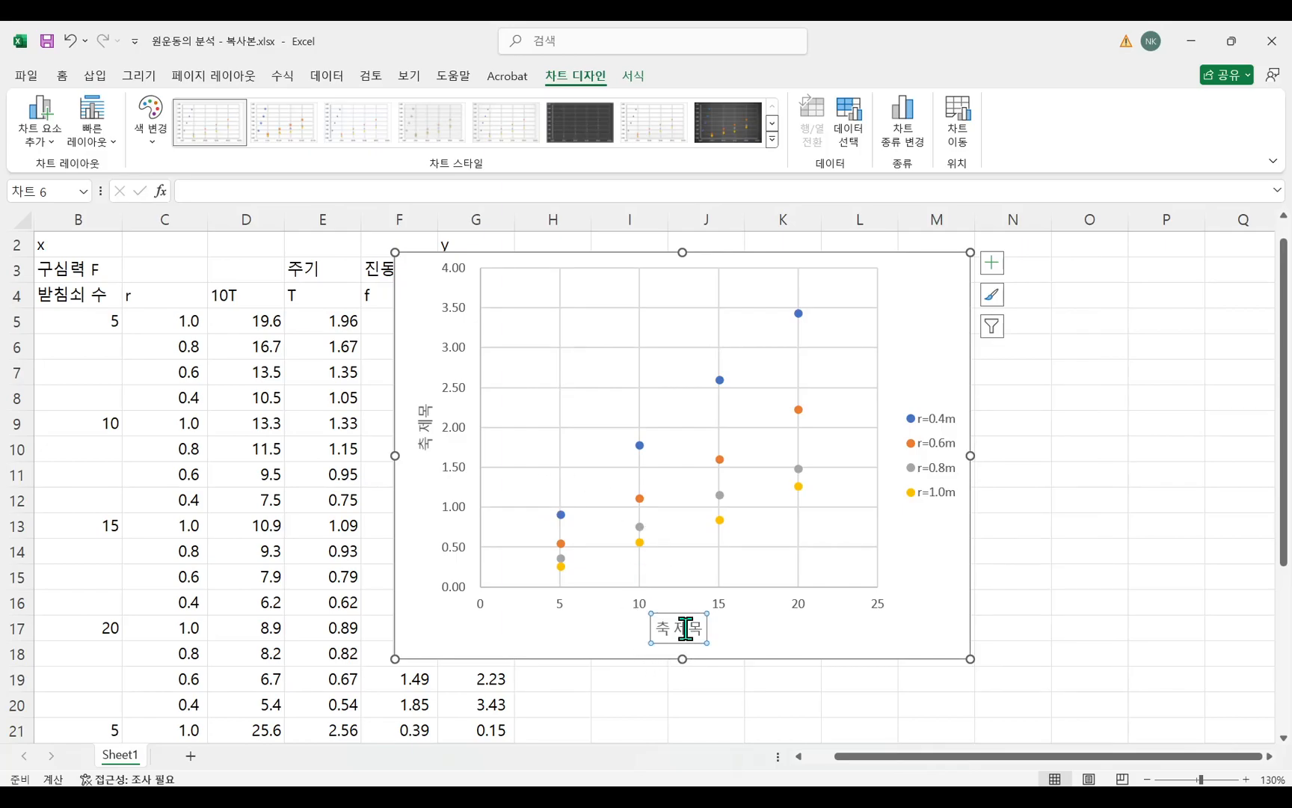
double_click(685, 628)
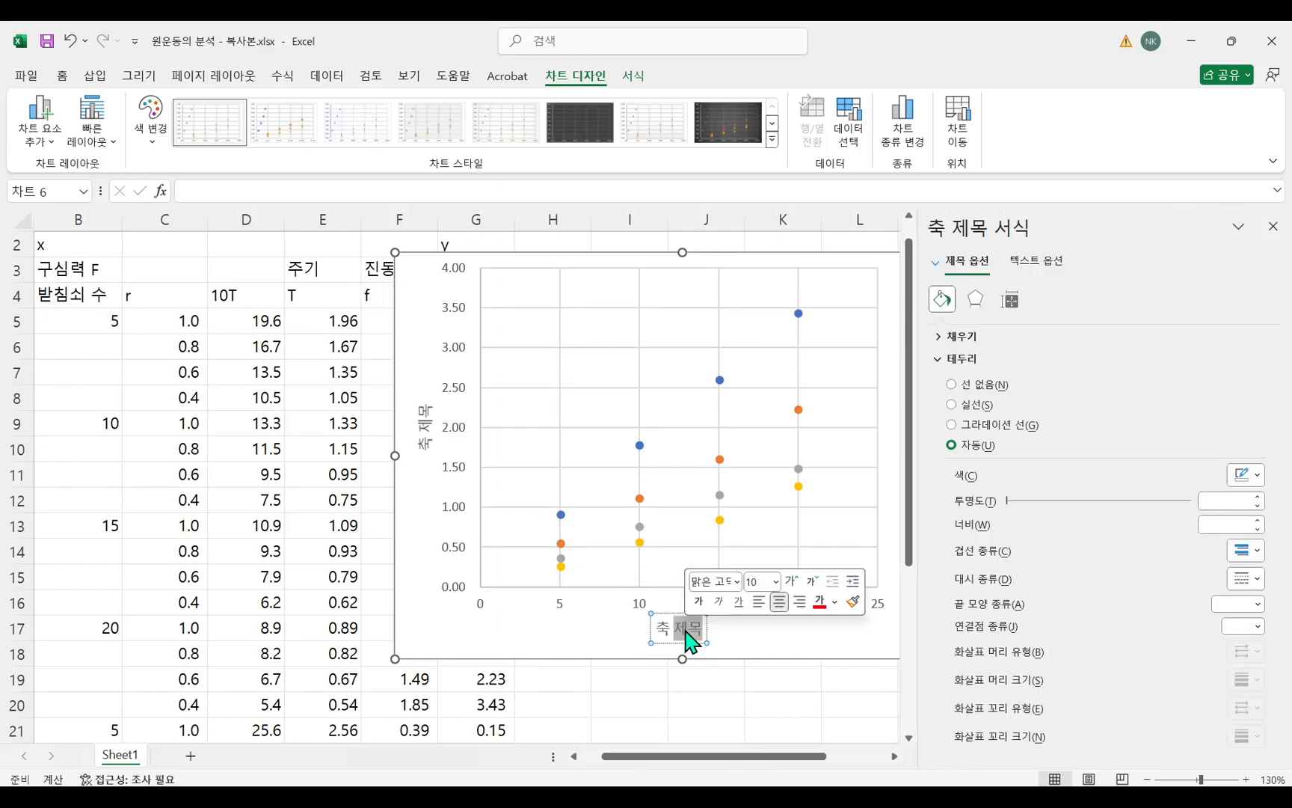
key("BackSpace")
key("BackSpace")
key("BackSpace")
type("rn")
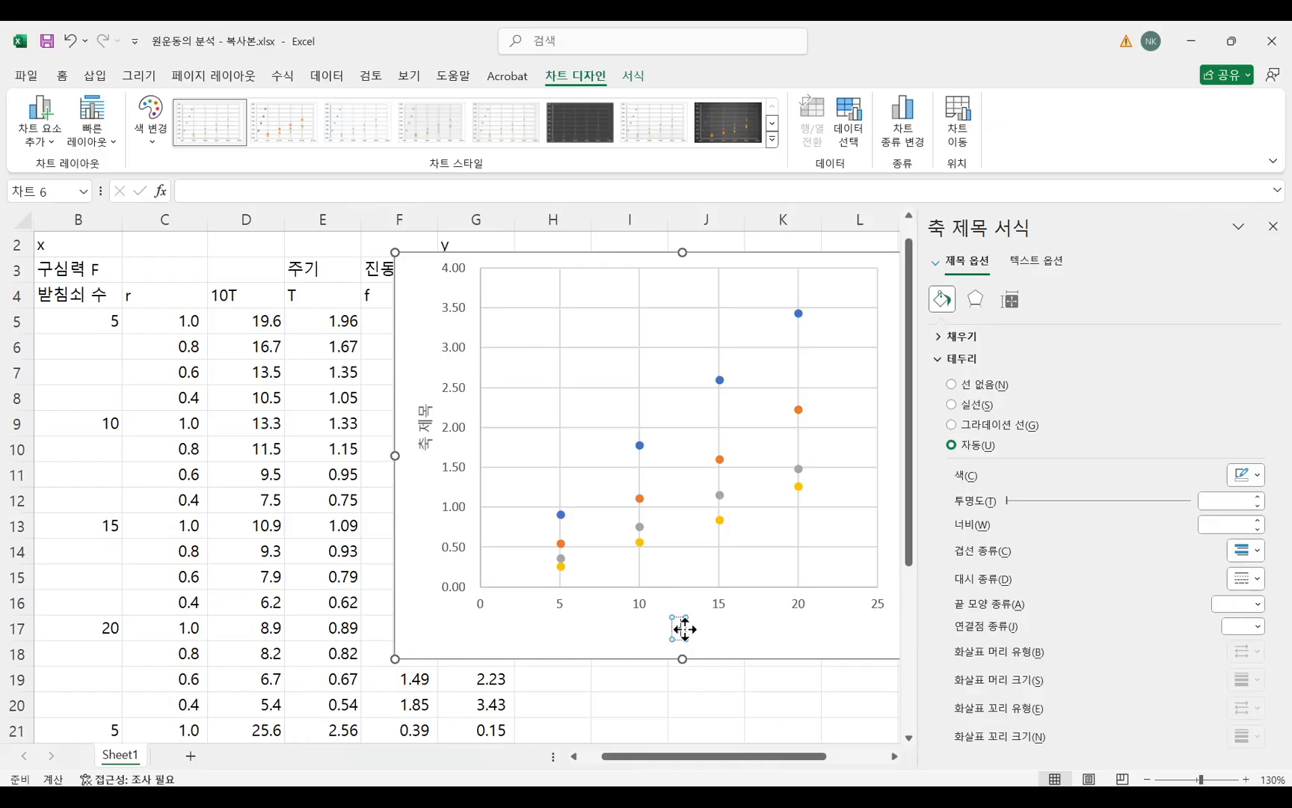
type("tlafu")
key("BackSpace")
key("BackSpace")
key("BackSpace")
key("BackSpace")
key("BackSpace")
key("BackSpace")
key("BackSpace")
type("구심려")
type(" F")
Change the vertical axis title to "f^2" and close the formatting options.
left_click(429, 427)
left_click_drag(427, 409, 426, 463)
type("ㄹ")
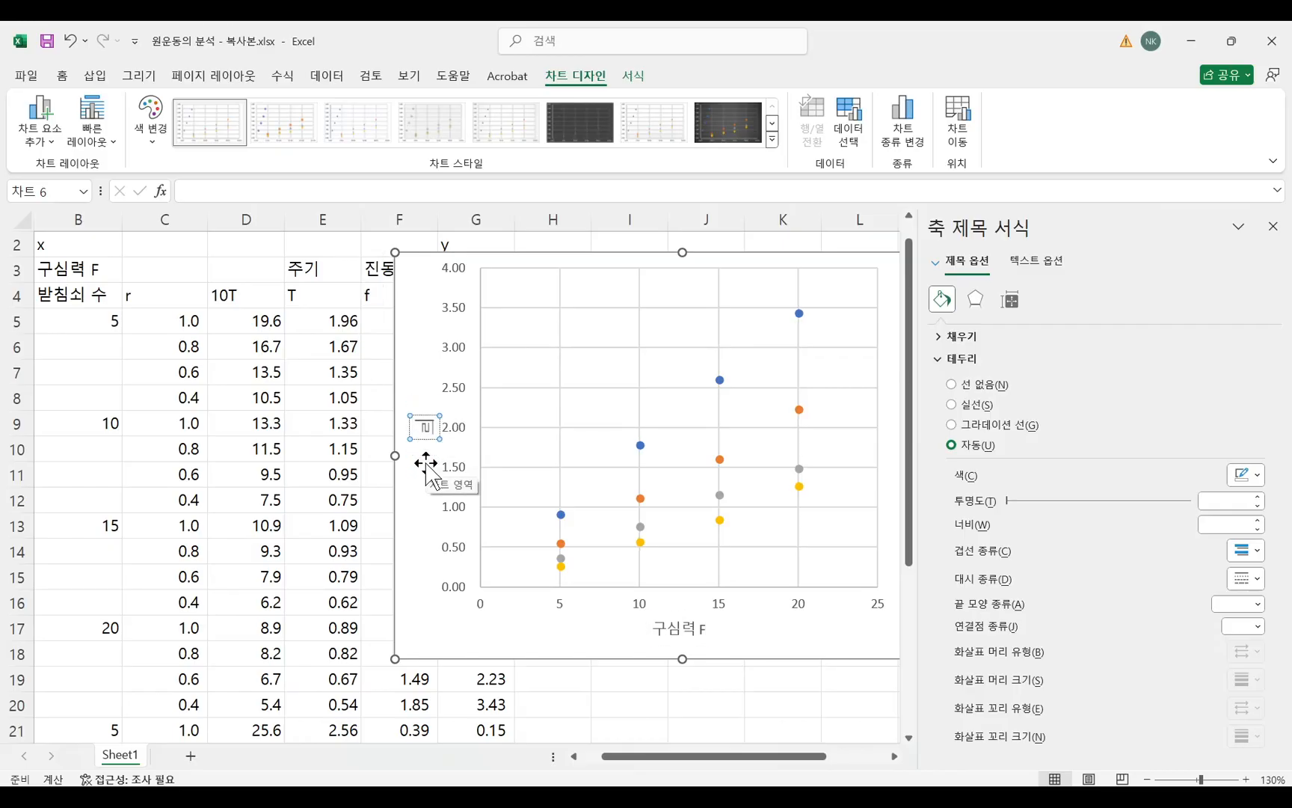
key("BackSpace")
key("BackSpace")
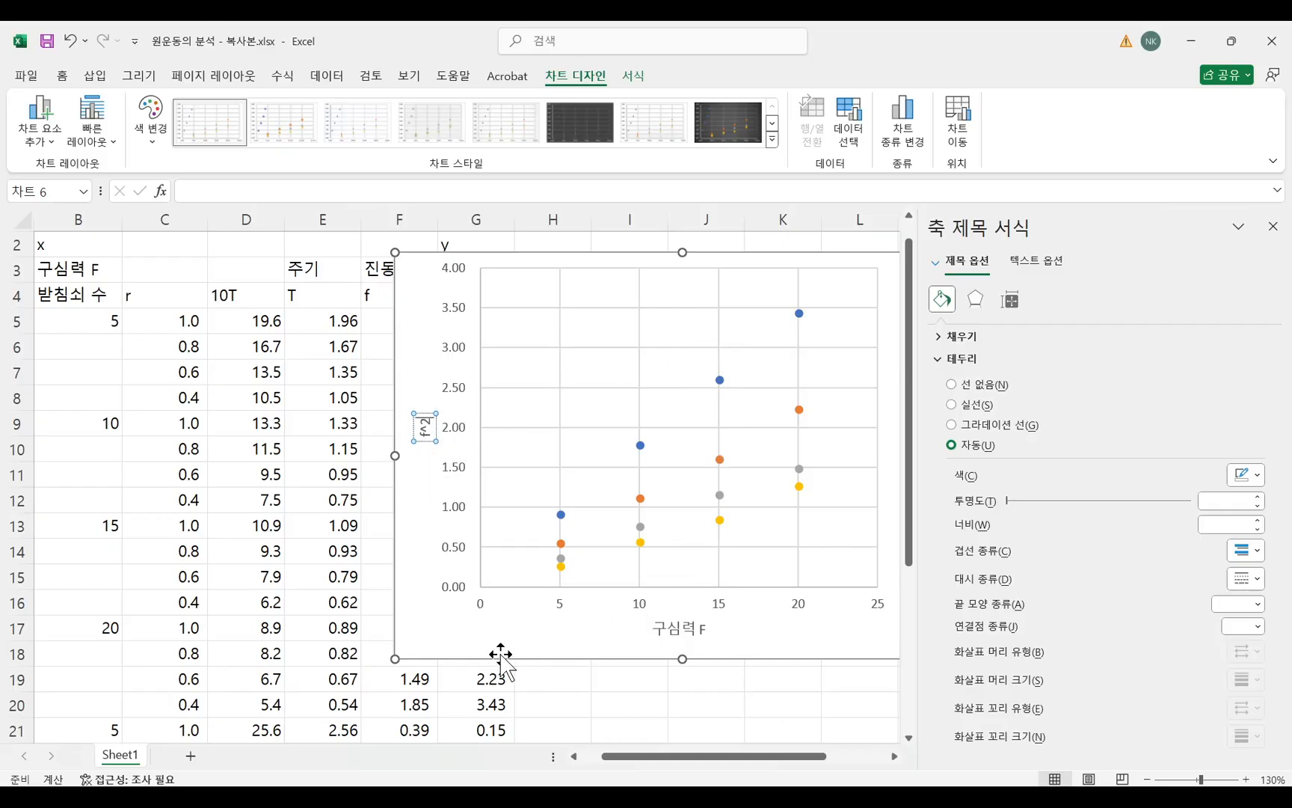
left_click(588, 620)
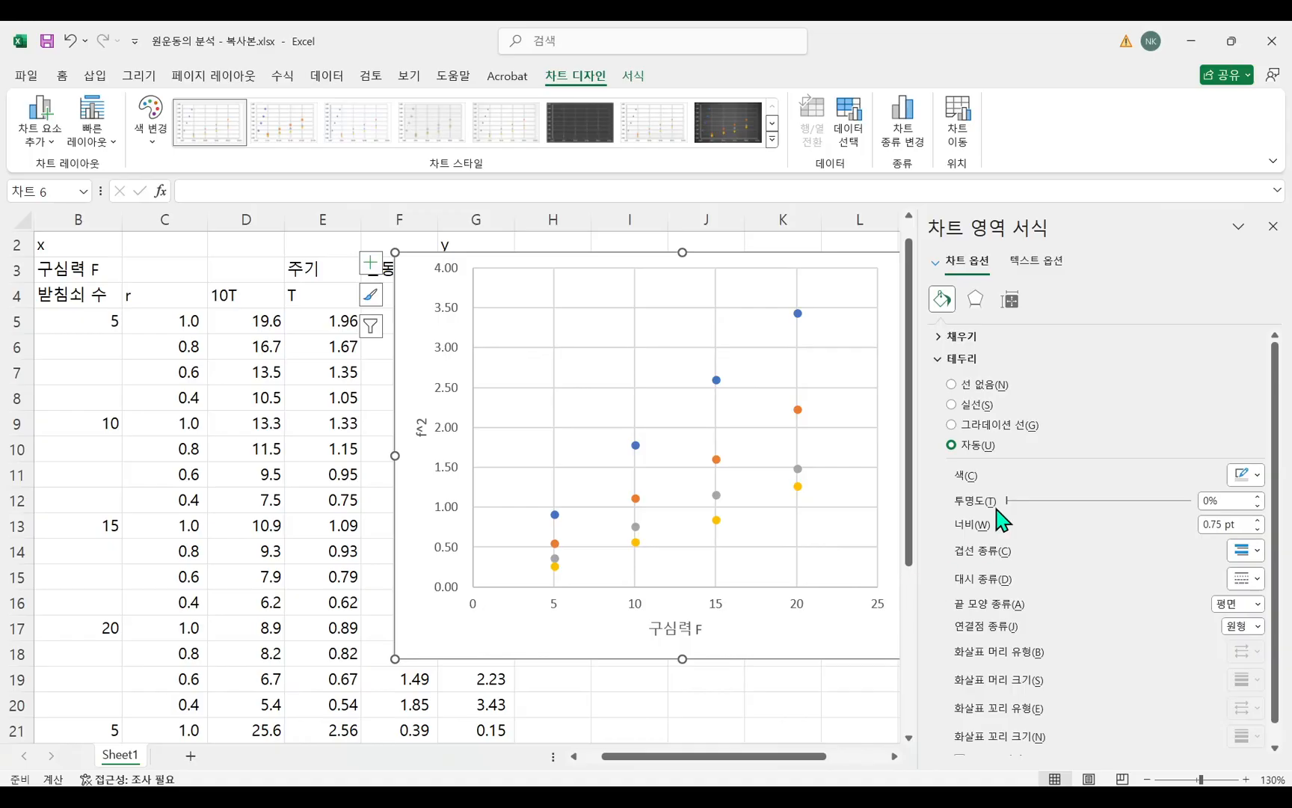
left_click(1273, 226)
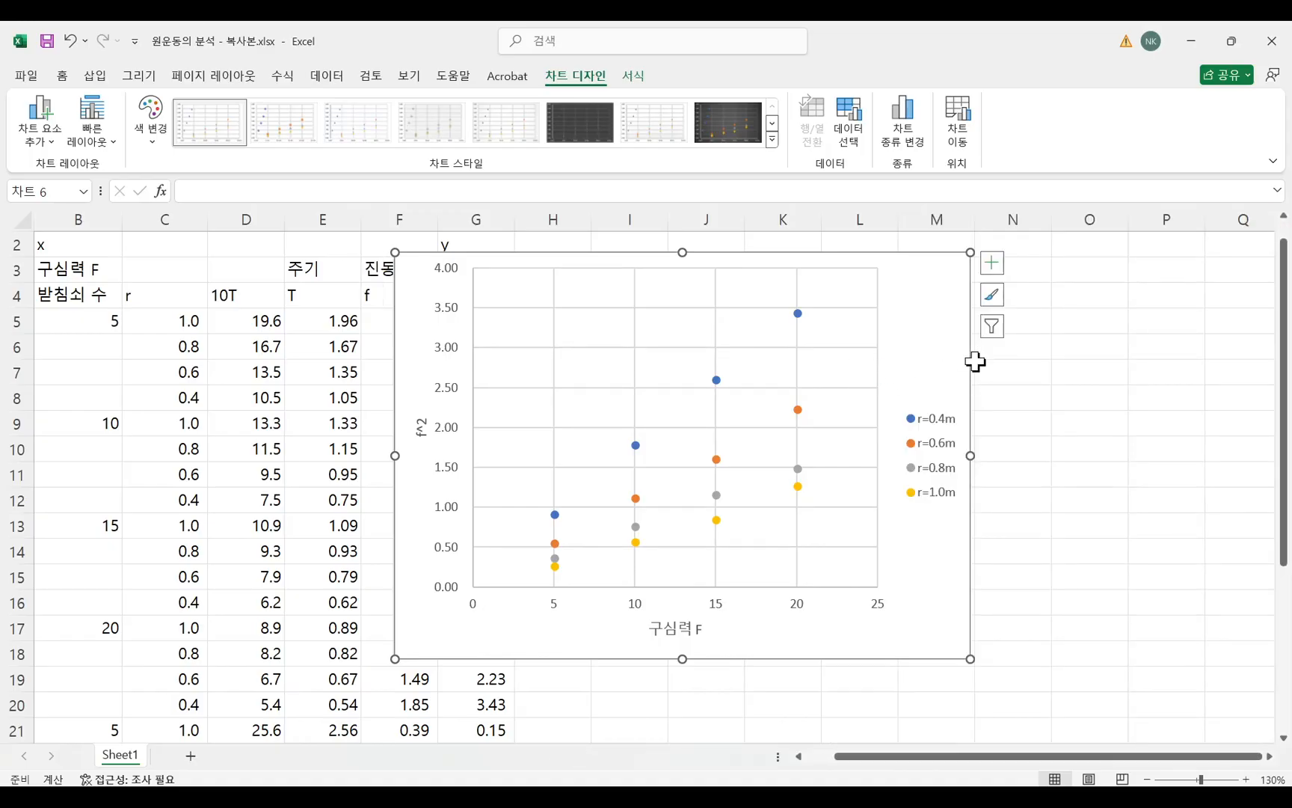
Add a chart title reading "f^2-F 관계 그래프" to the scatter chart.
left_click(997, 267)
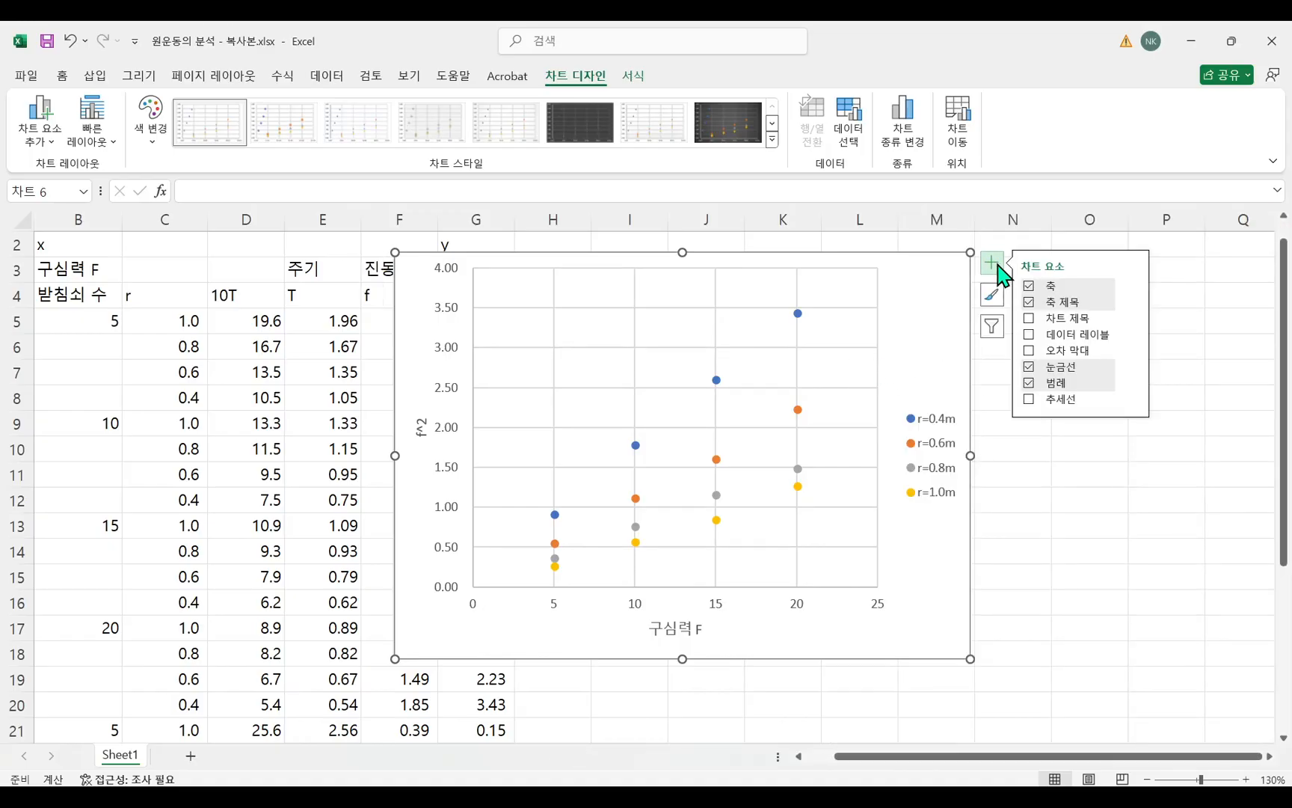
left_click(1030, 319)
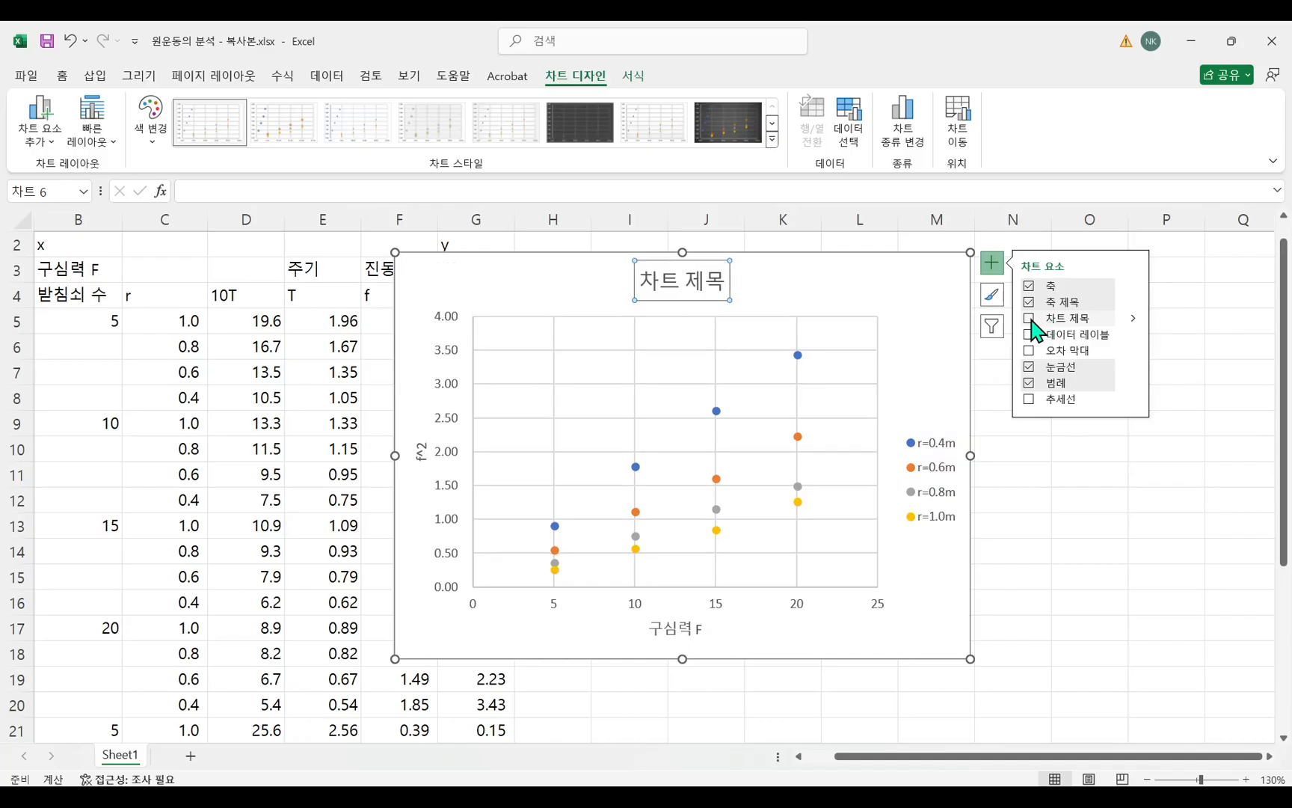
left_click(667, 288)
triple_click(702, 283)
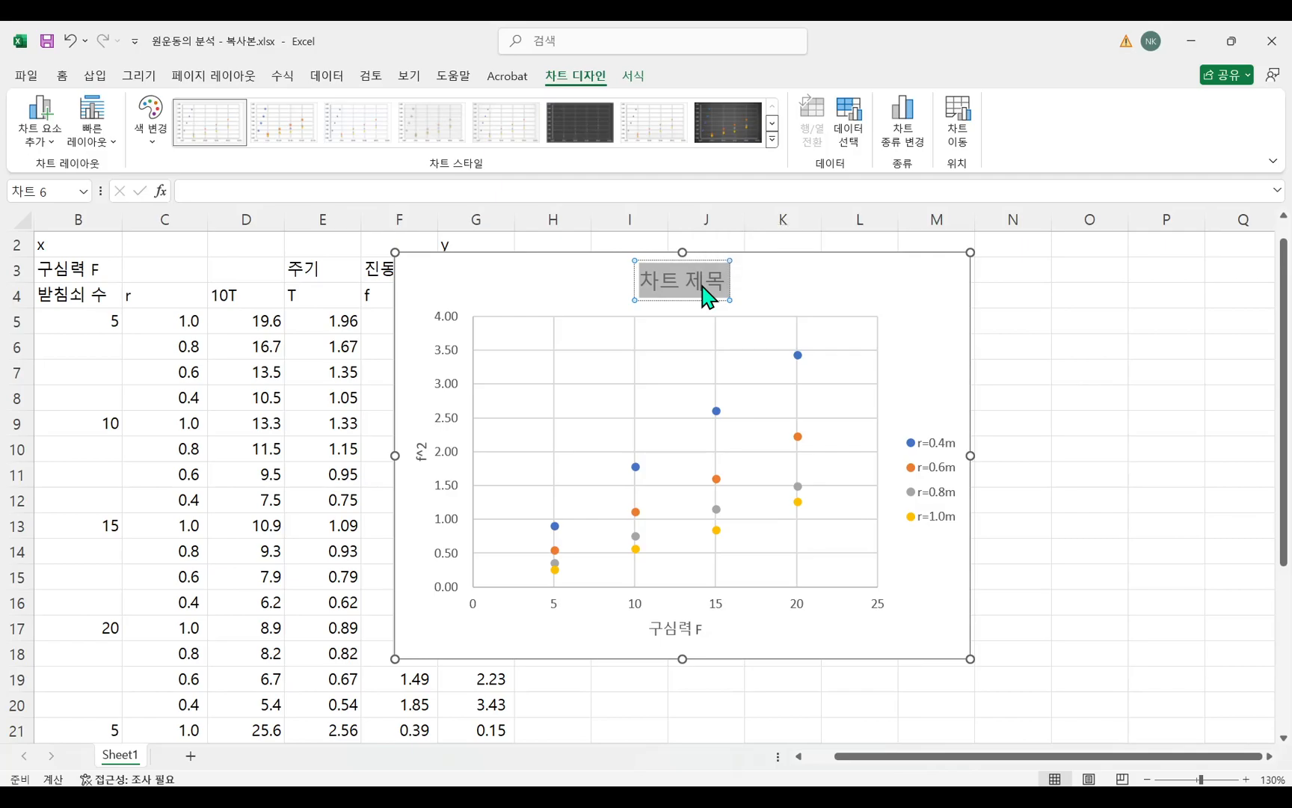
type("f^2-F")
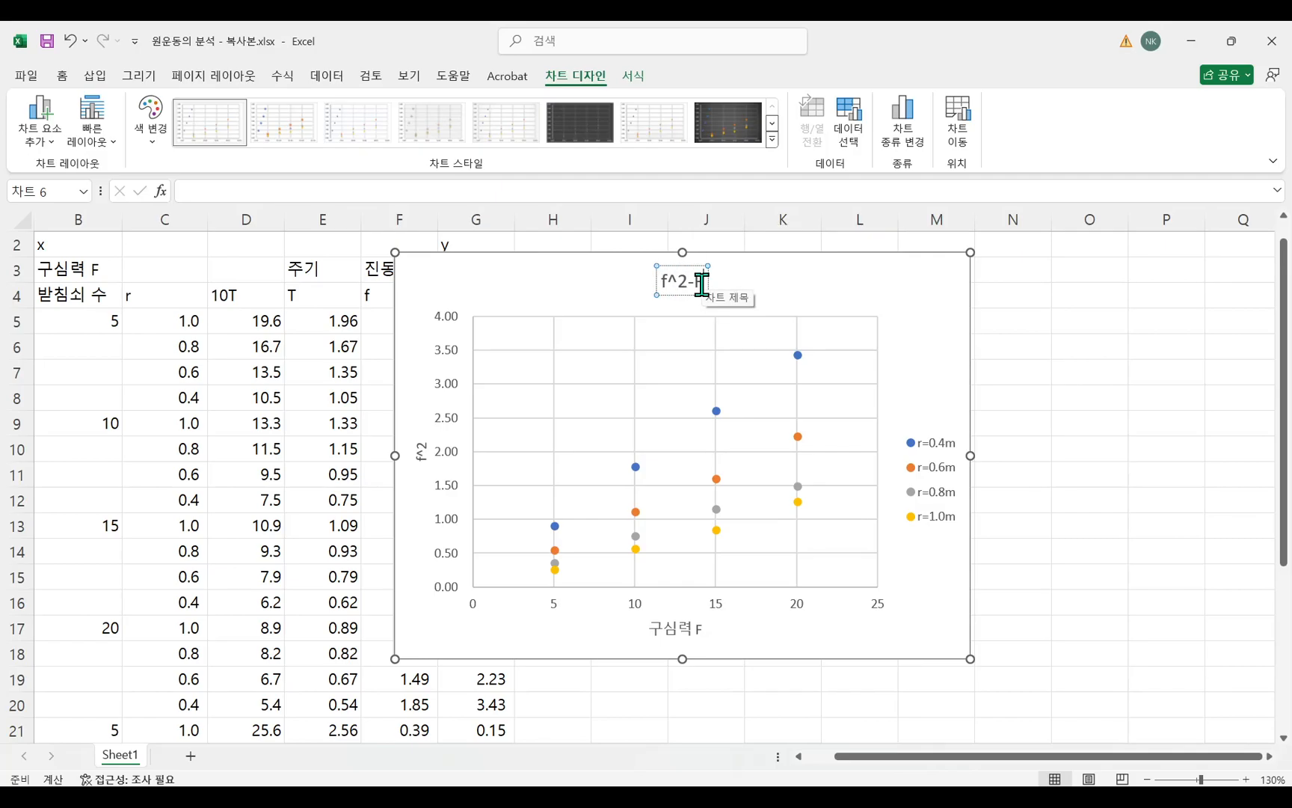
type(" 관계 그래프")
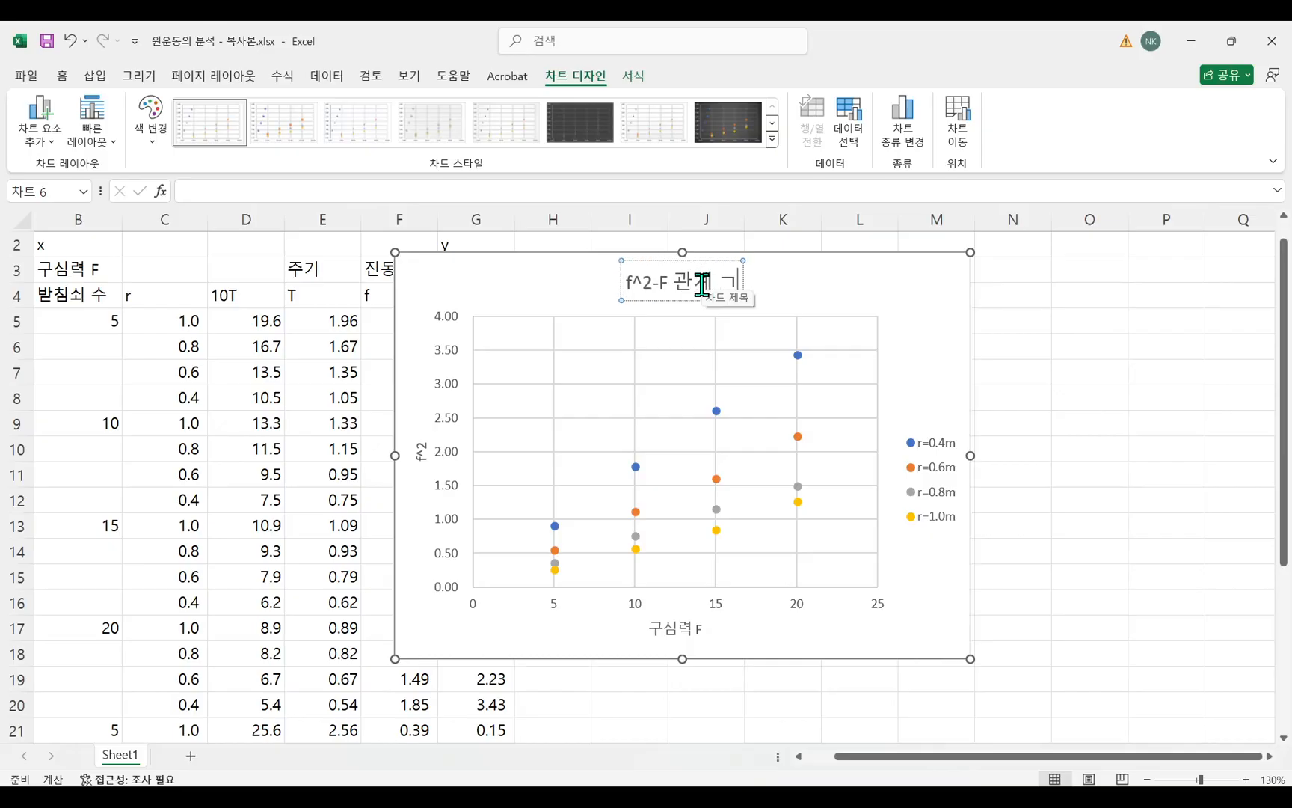
left_click(933, 343)
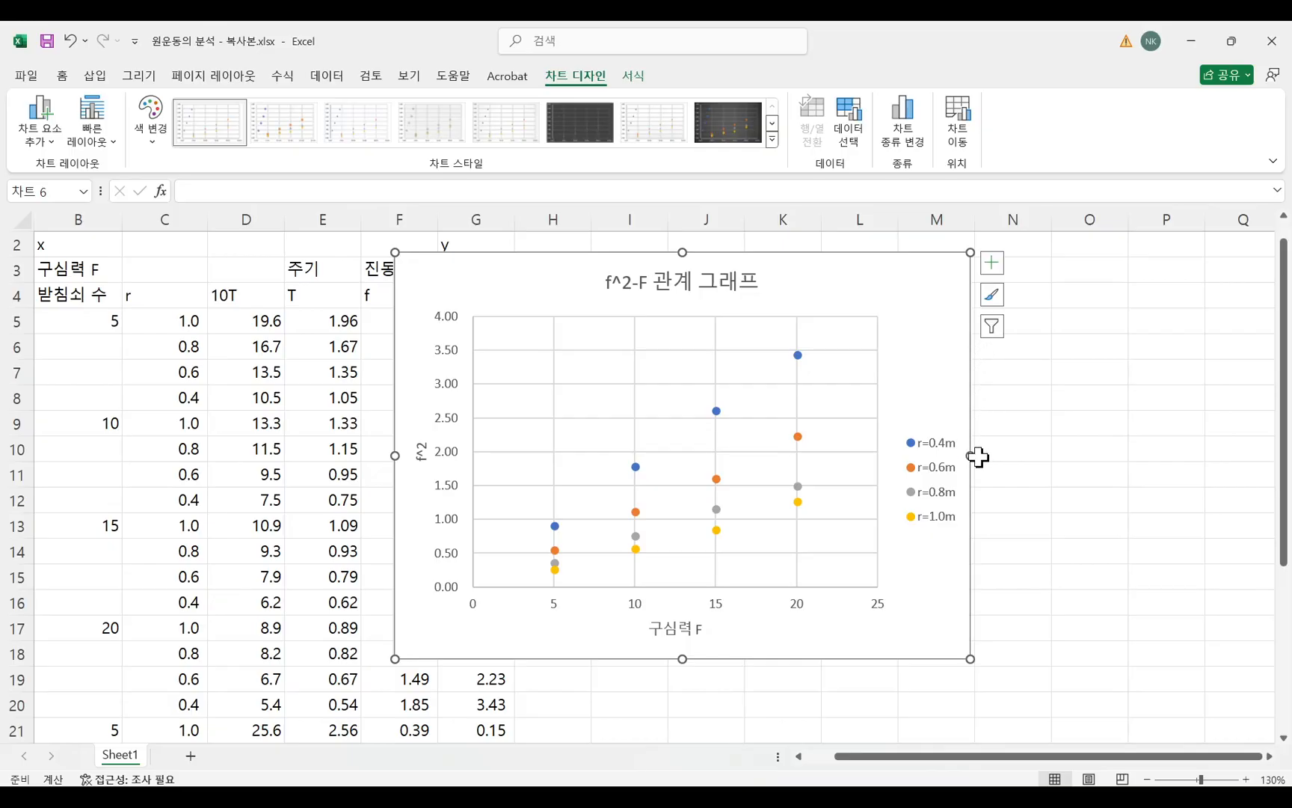
Widen the chart and move it over columns D to L, clear of the sheet's right part.
left_click_drag(970, 456, 1050, 456)
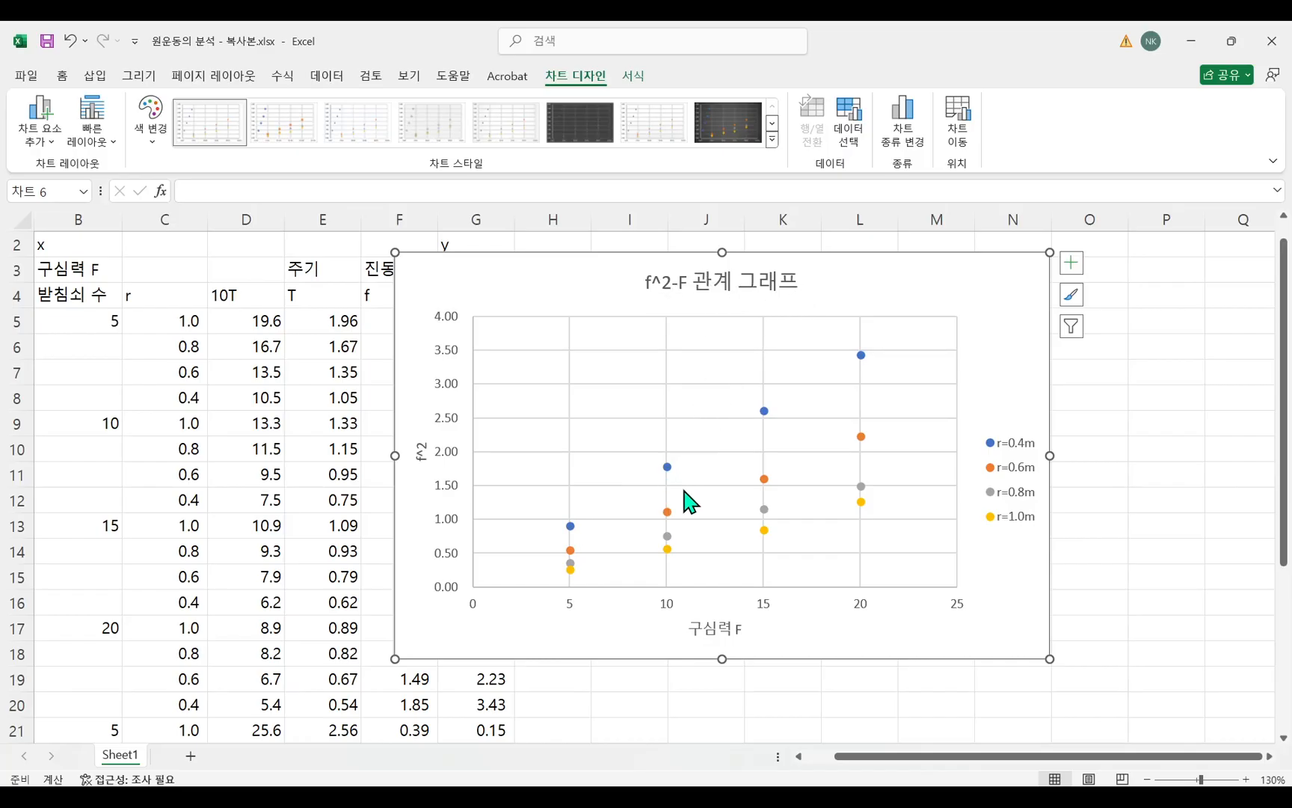
mouse_move(997, 288)
left_mouse_down()
mouse_move(972, 312)
mouse_move(857, 318)
left_mouse_up()
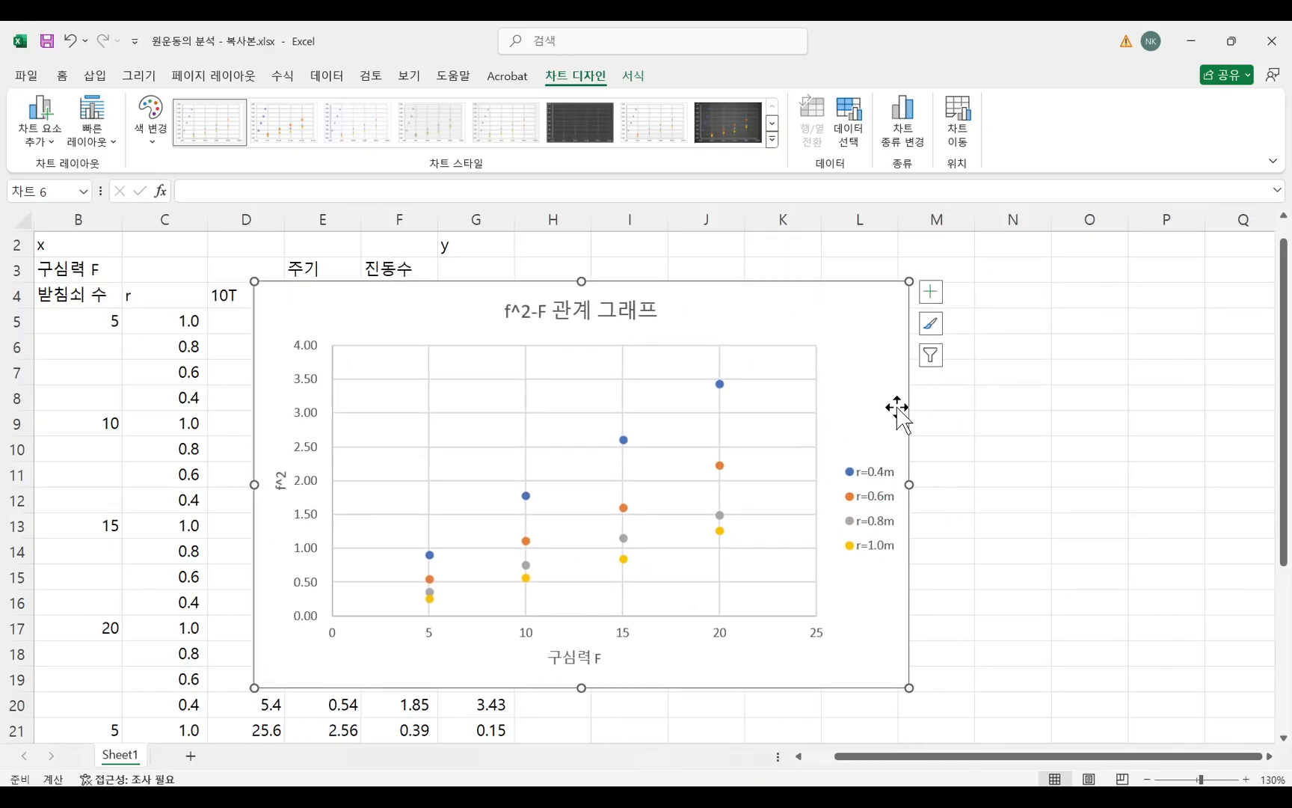
left_click_drag(862, 341, 807, 335)
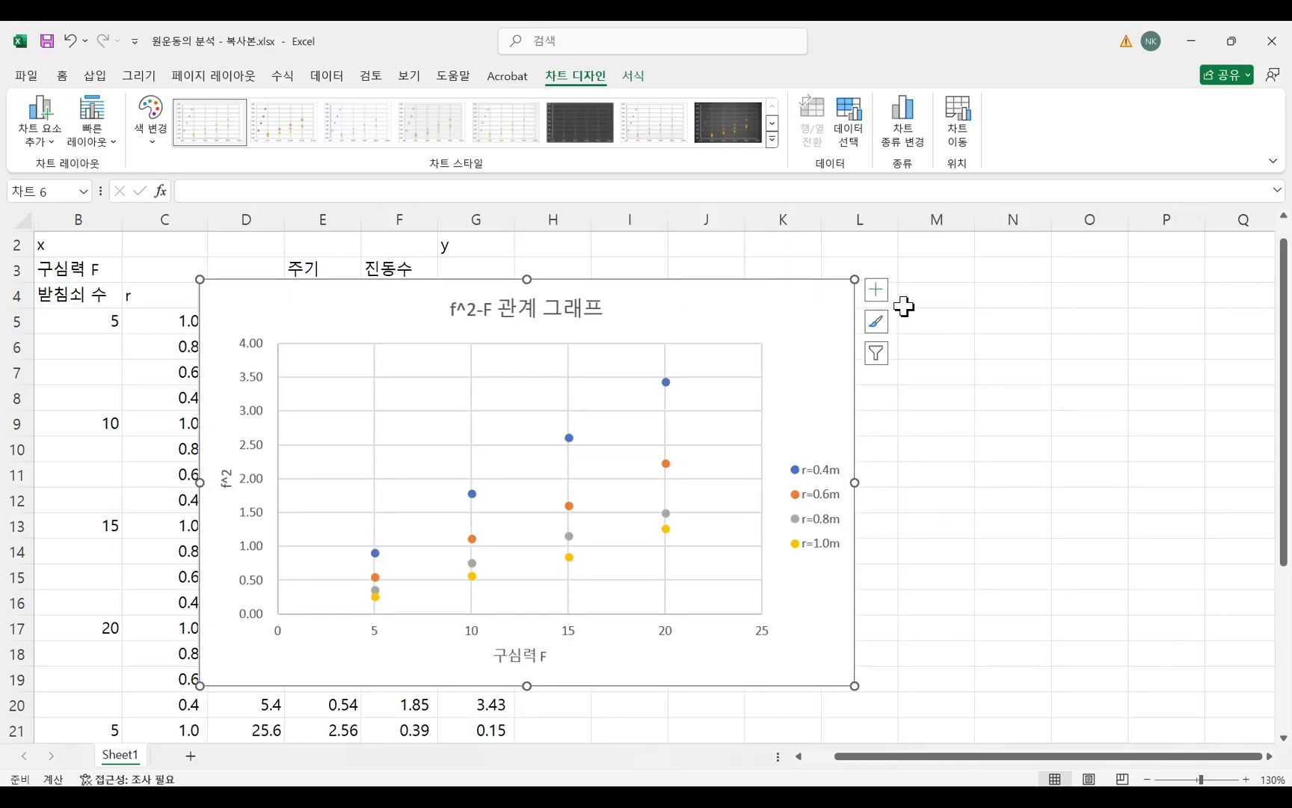
Add a linear trendline to the r=0.4m series with its intercept set to 0.0 and its equation shown on the chart.
left_click(880, 296)
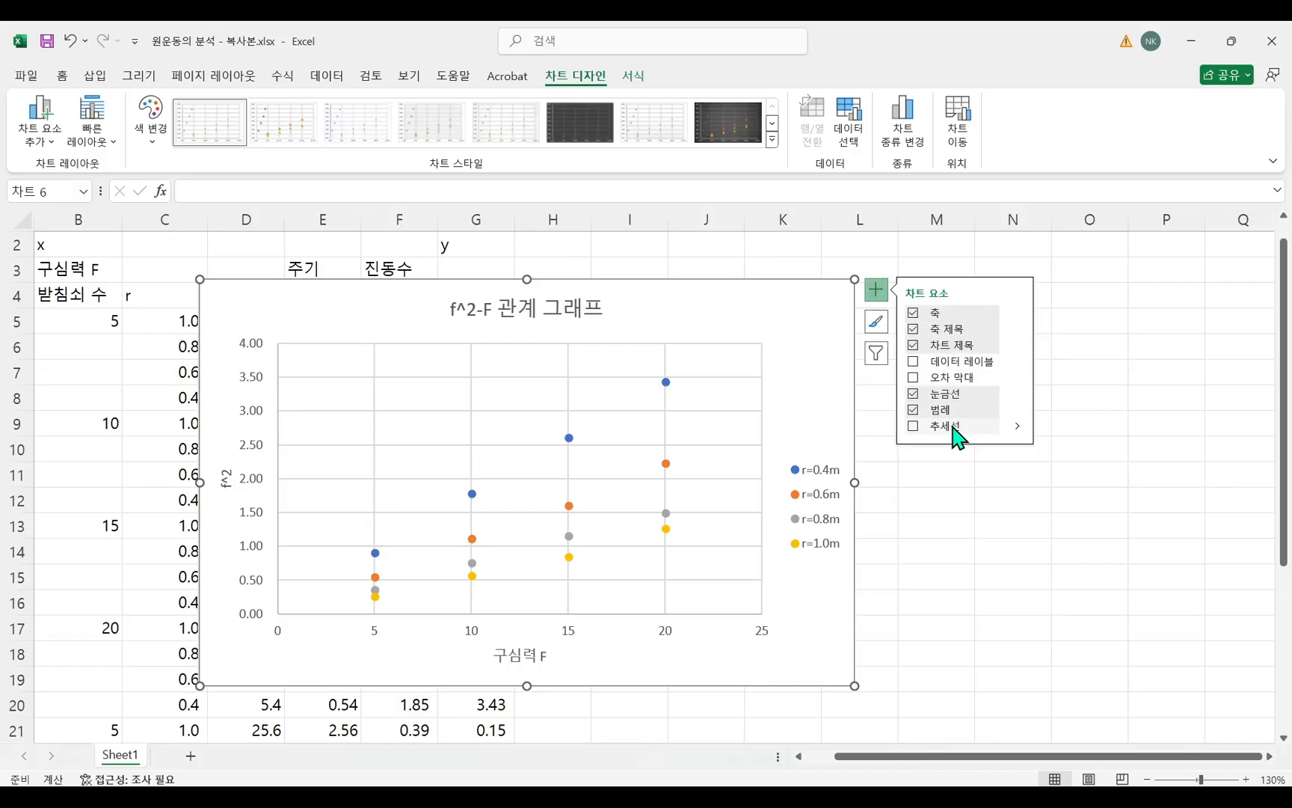
left_click(1019, 426)
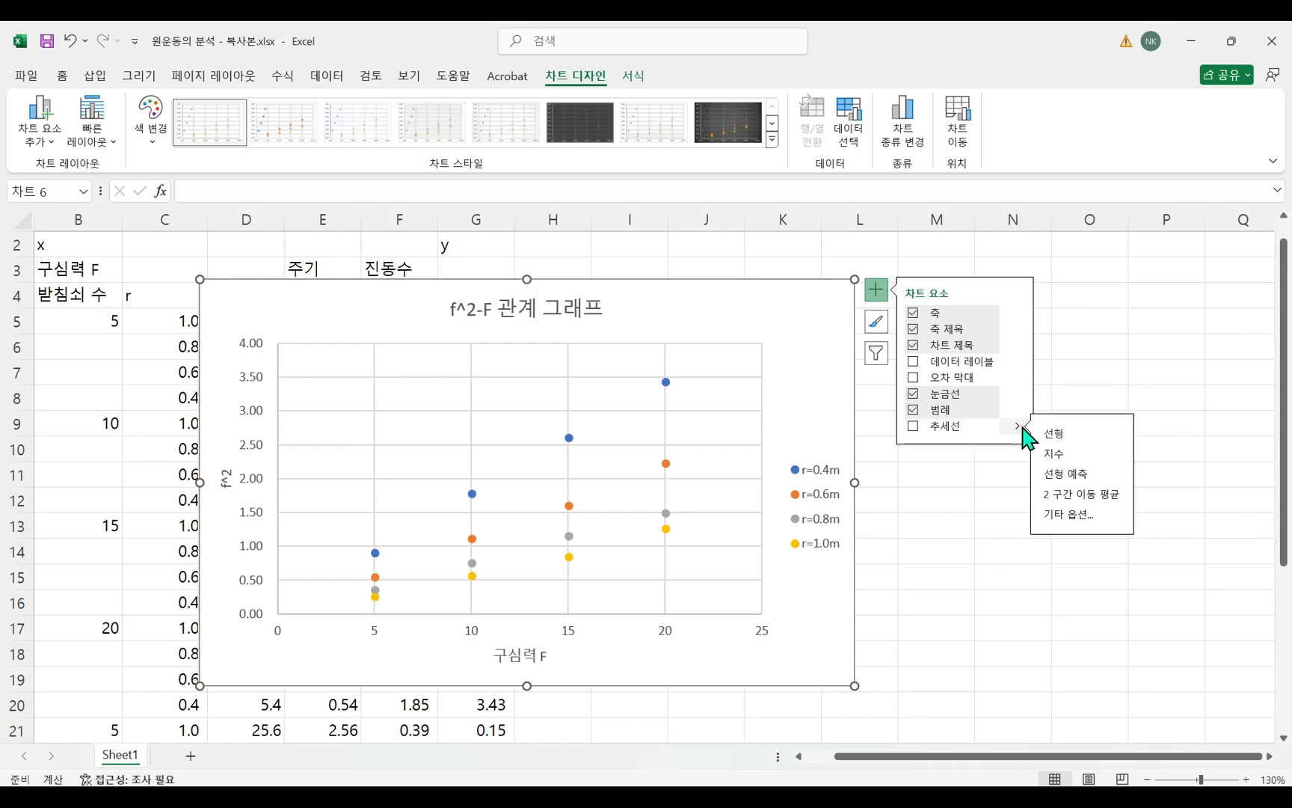
left_click(1067, 516)
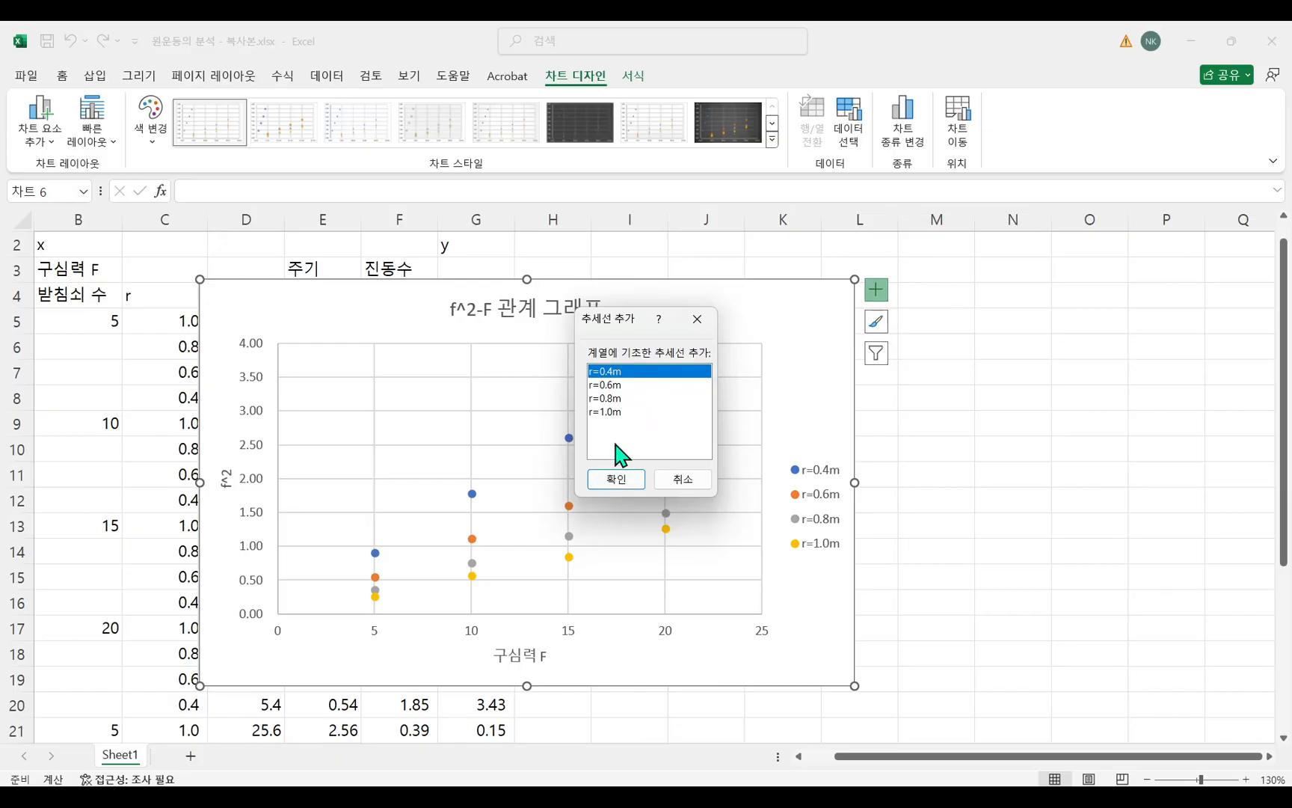
left_click(613, 385)
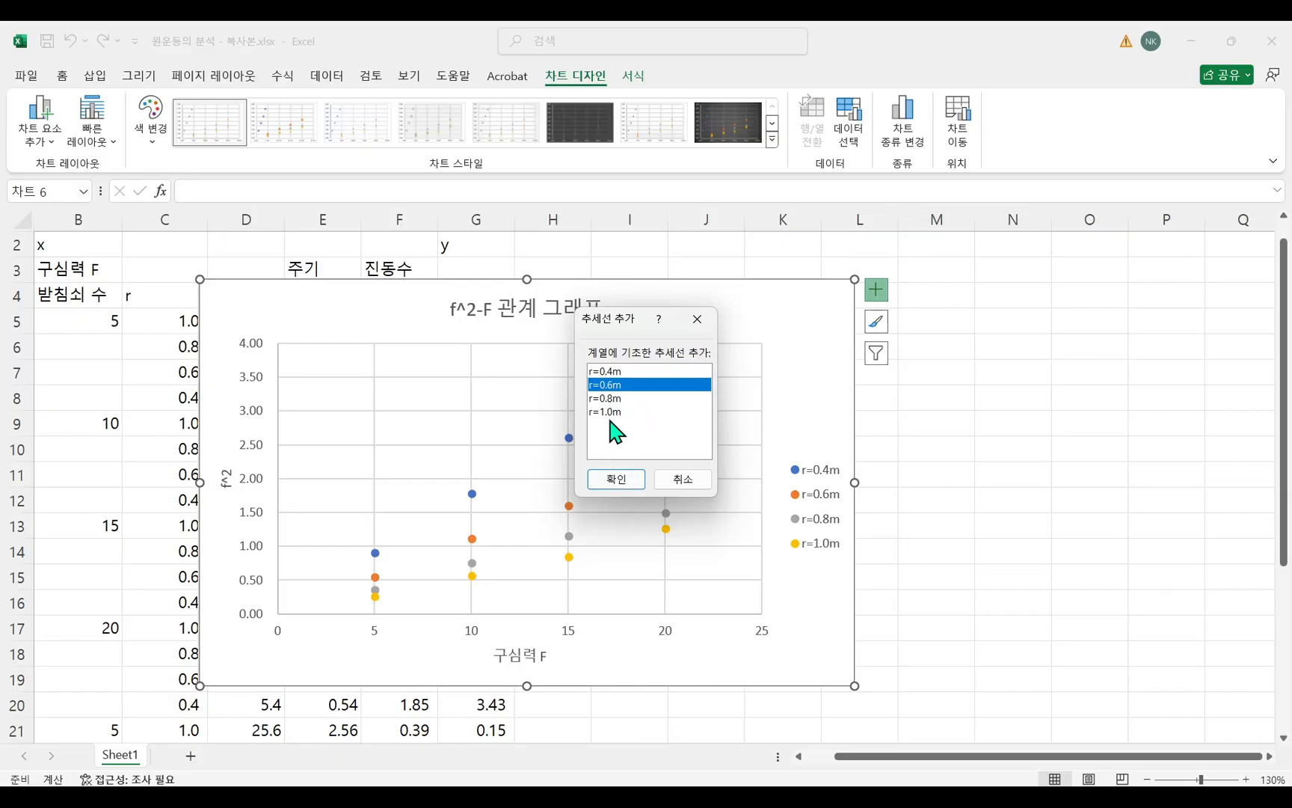
left_click(613, 372)
left_click(618, 483)
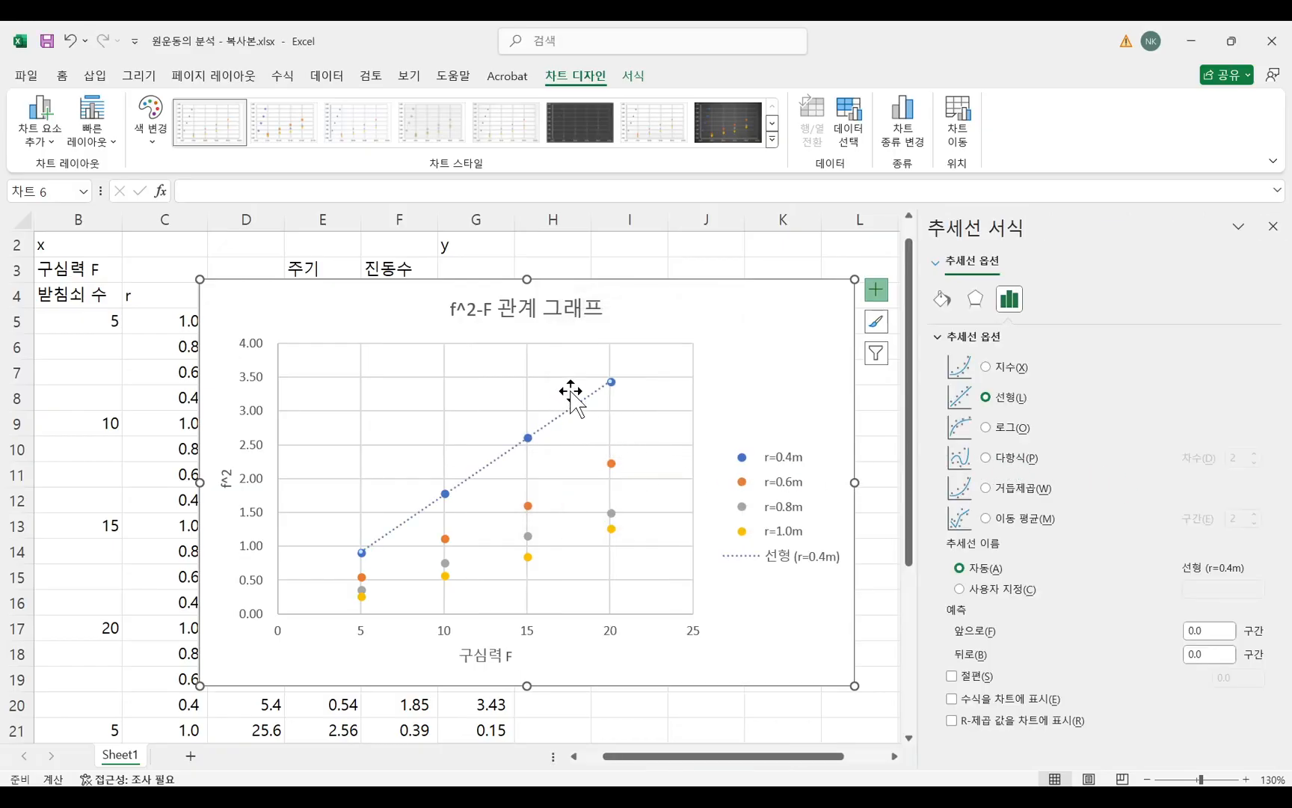
left_click(952, 676)
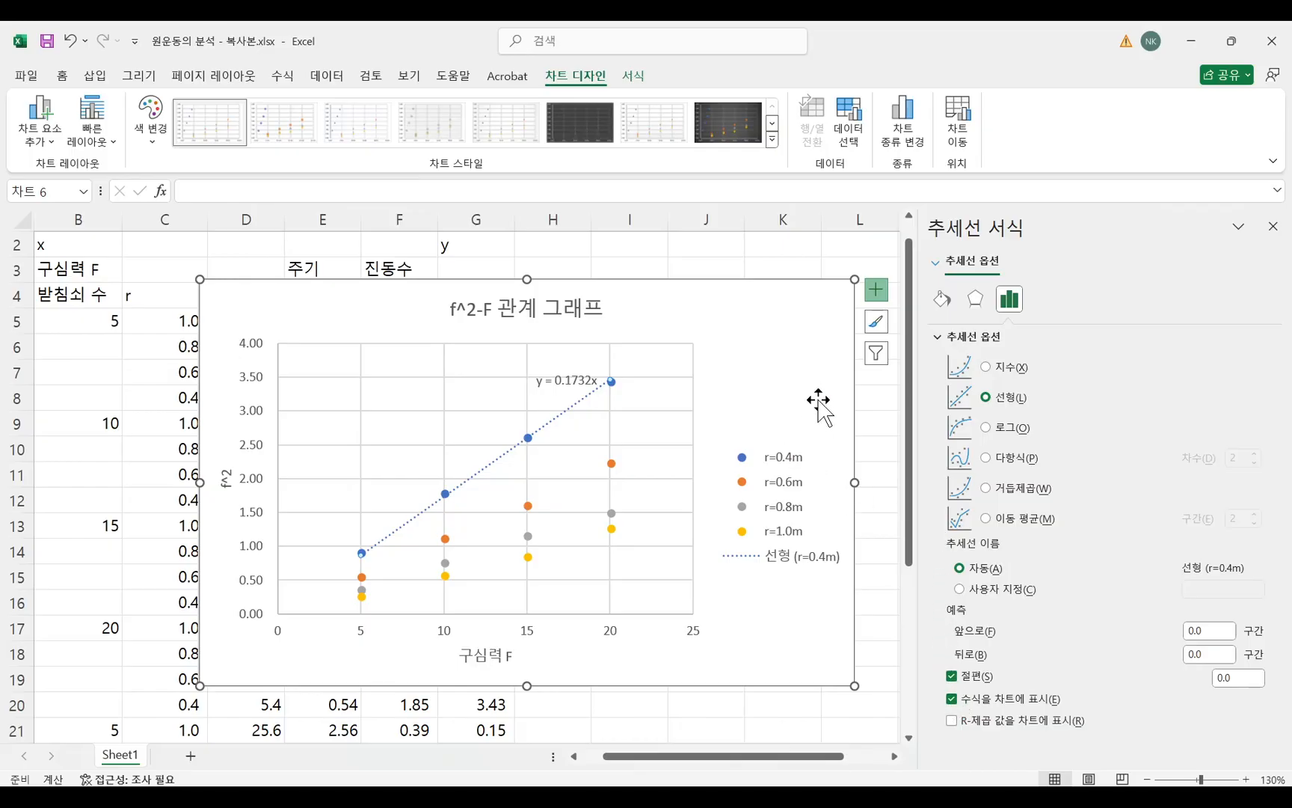
Move the chart a little to the left and add a linear trendline to the r=0.6m series with intercept 0.0 and its equation shown.
left_click_drag(816, 335, 726, 327)
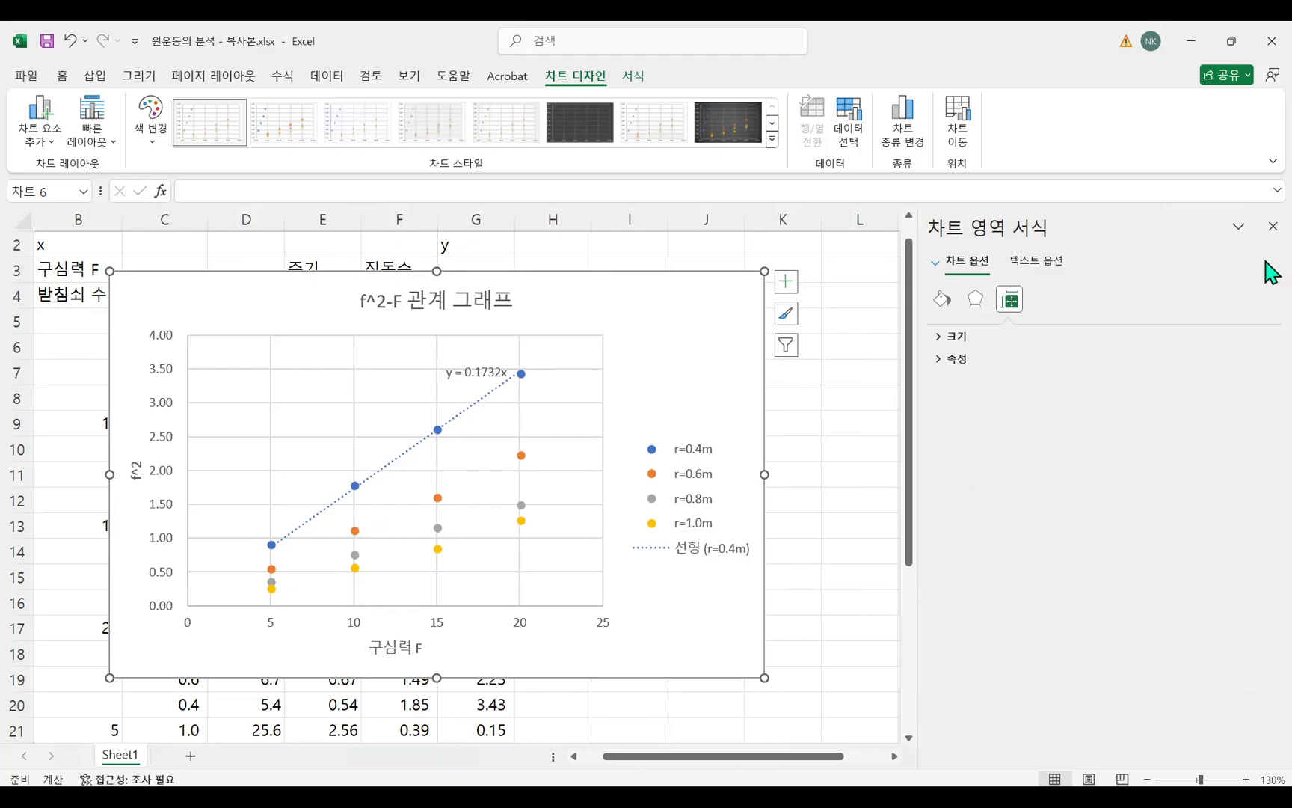
left_click(787, 284)
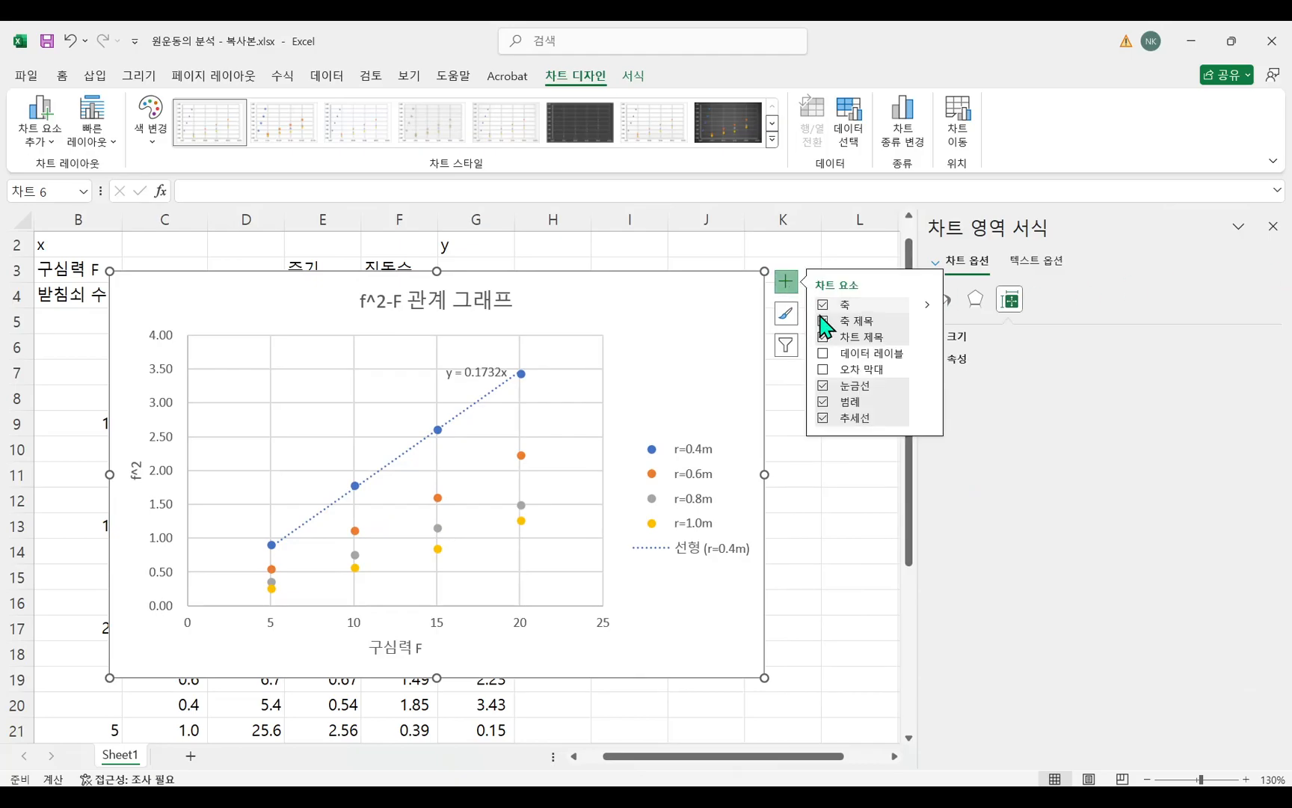
mouse_move(928, 420)
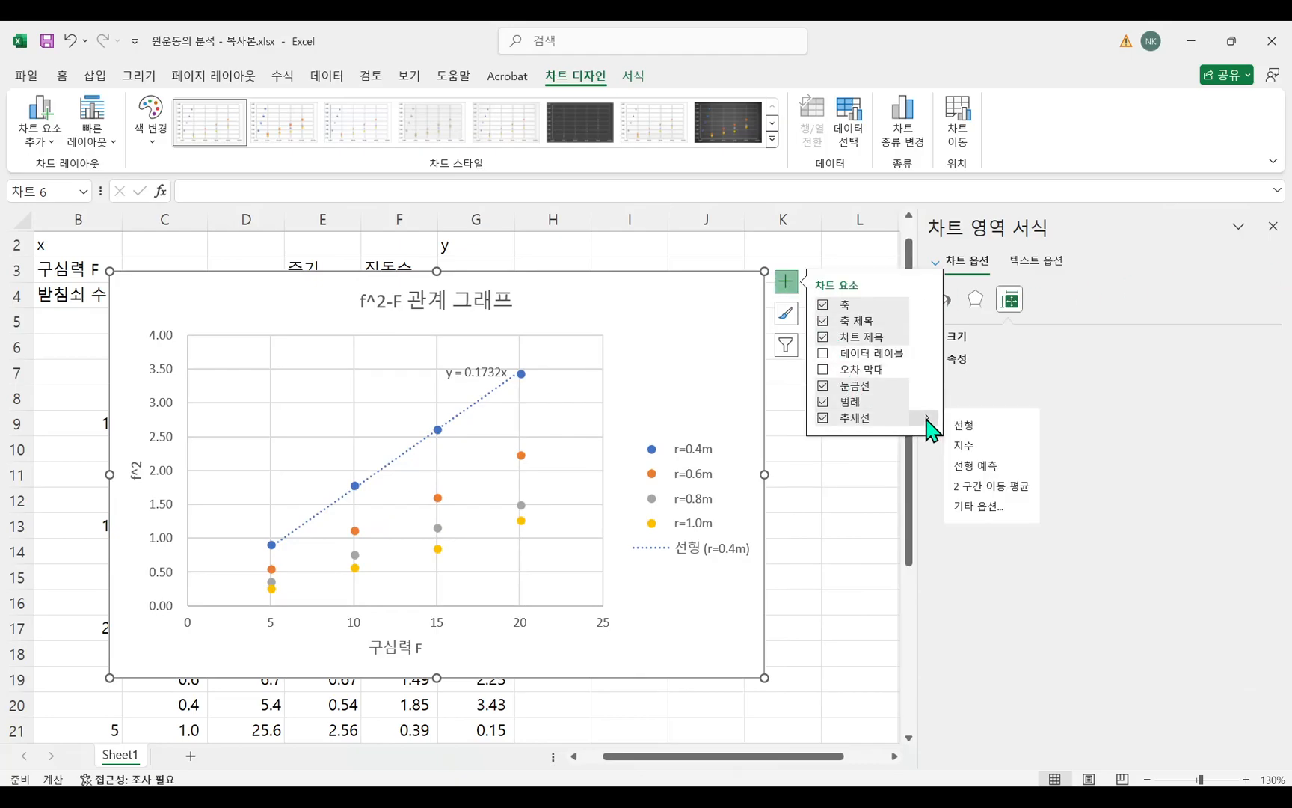
left_click(985, 508)
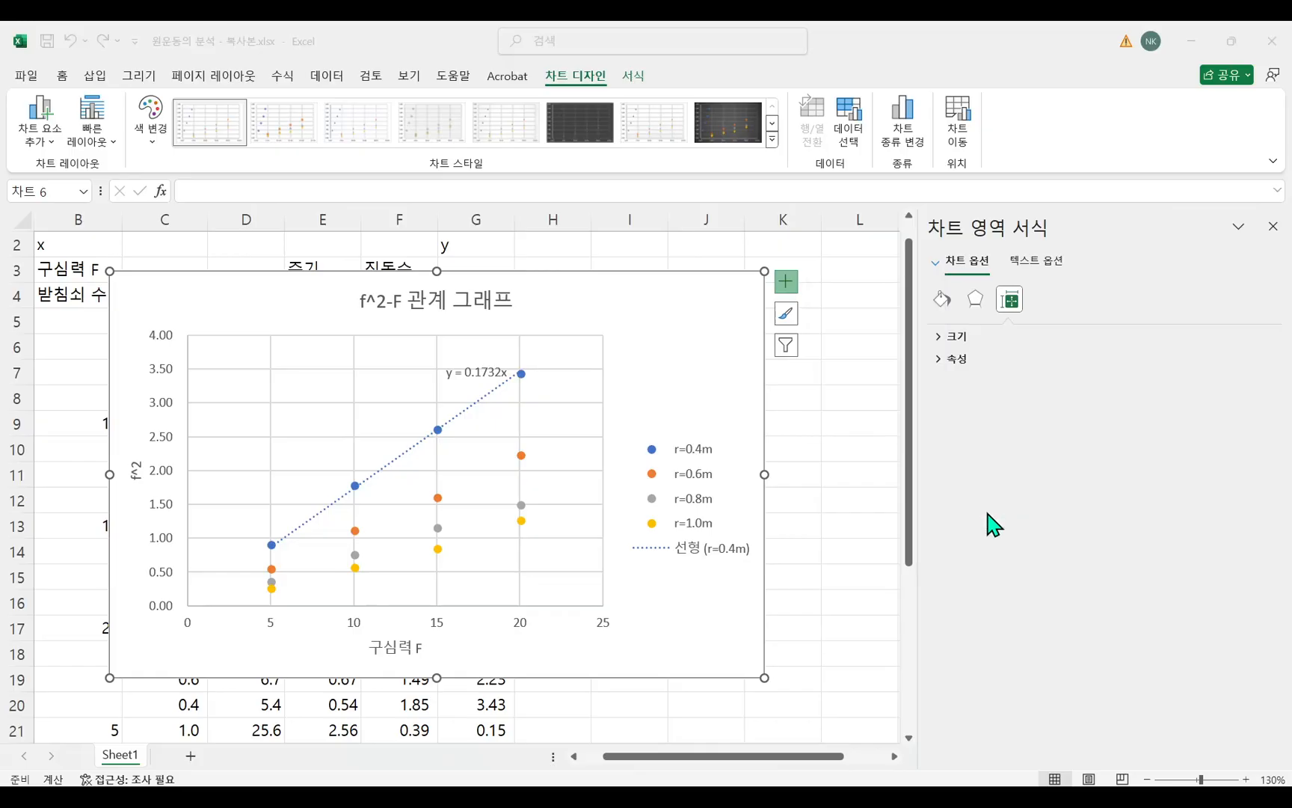
left_click(609, 386)
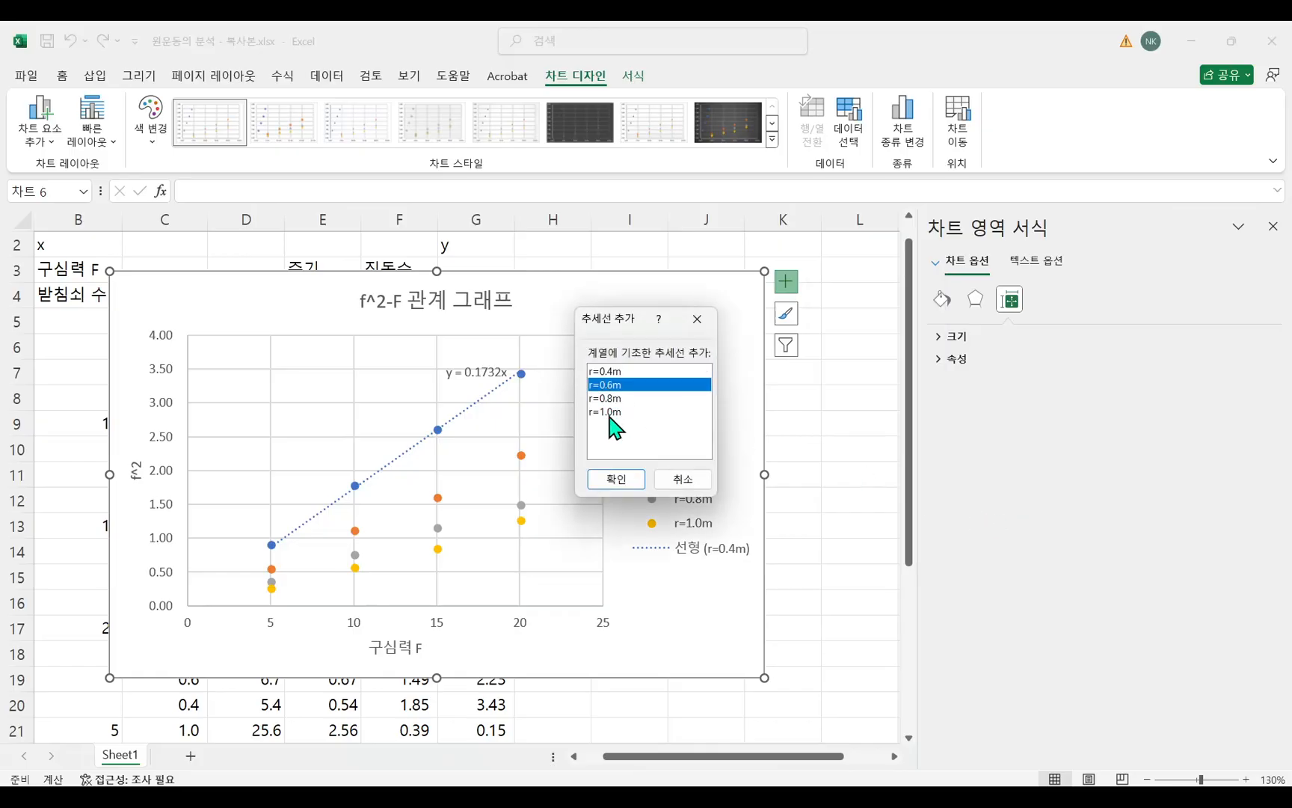
left_click(615, 480)
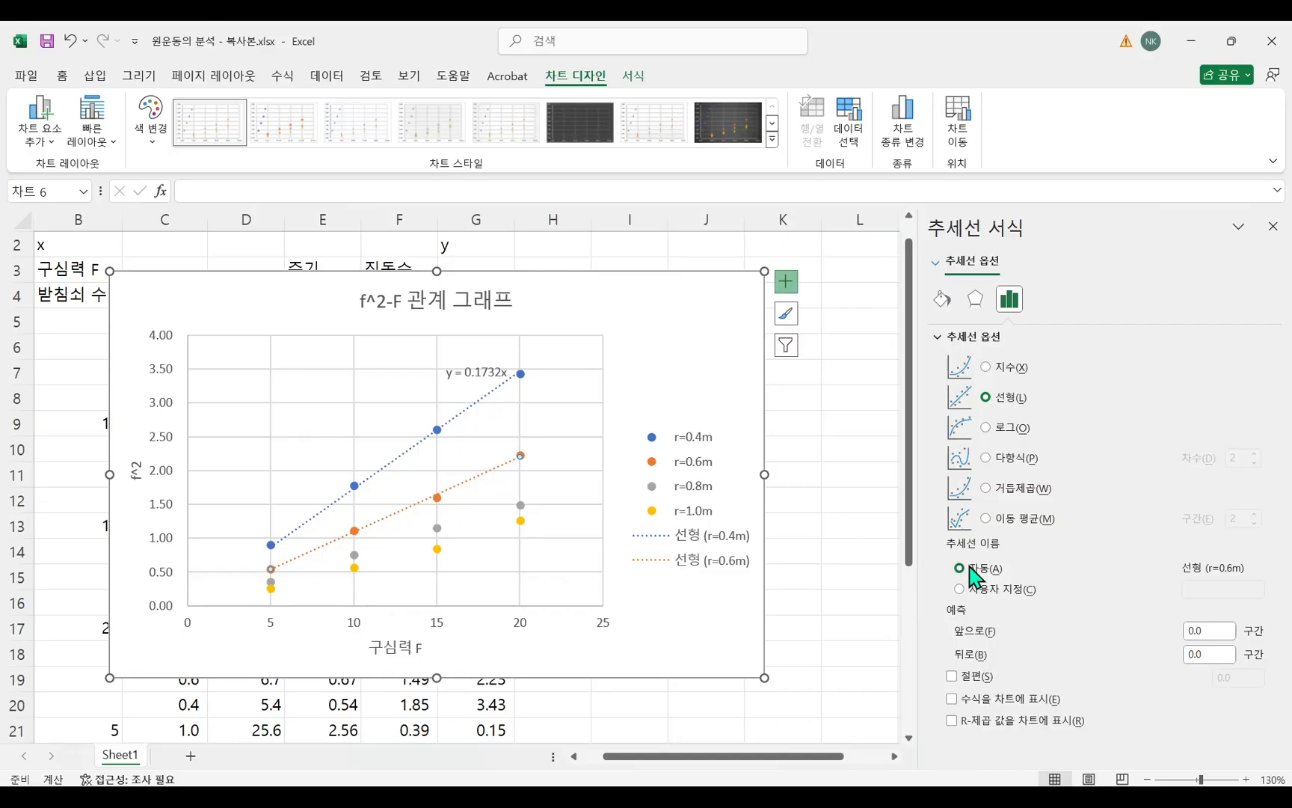
left_click(962, 678)
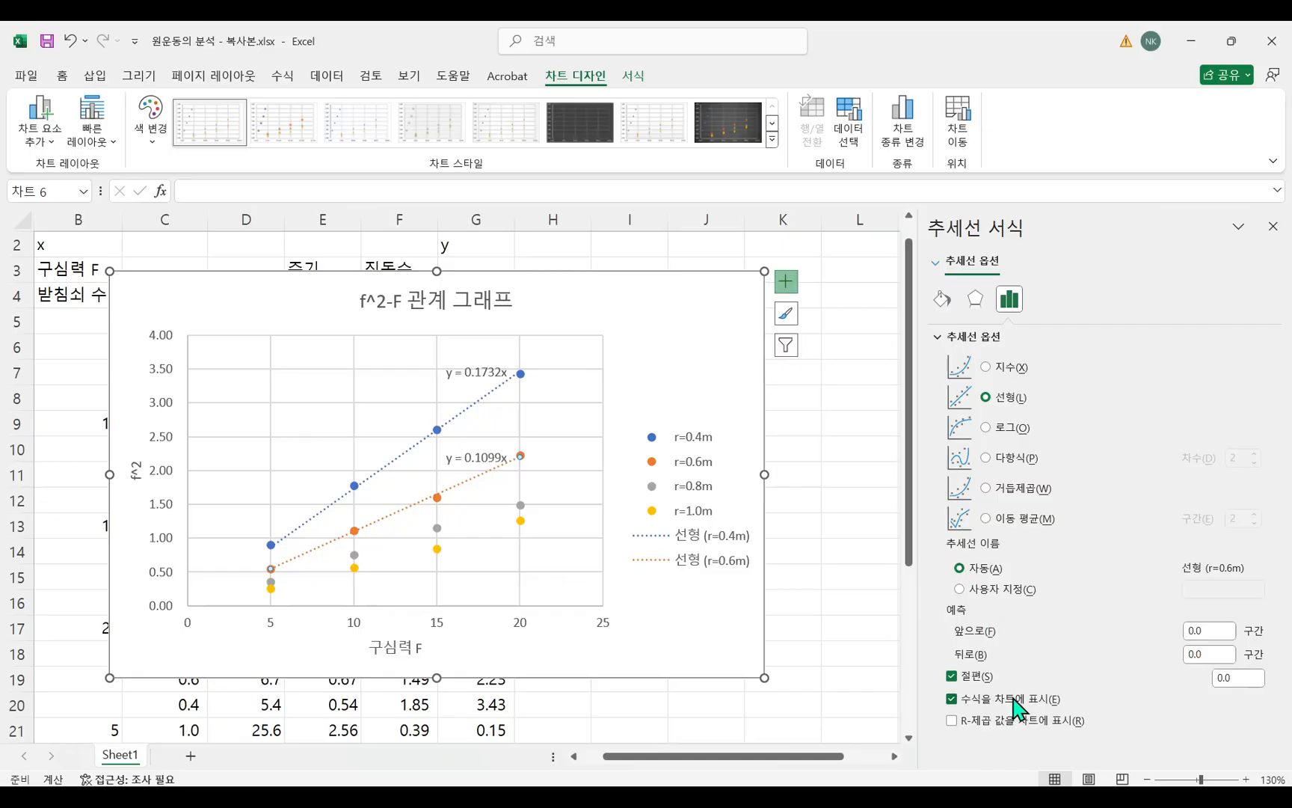
left_click(783, 283)
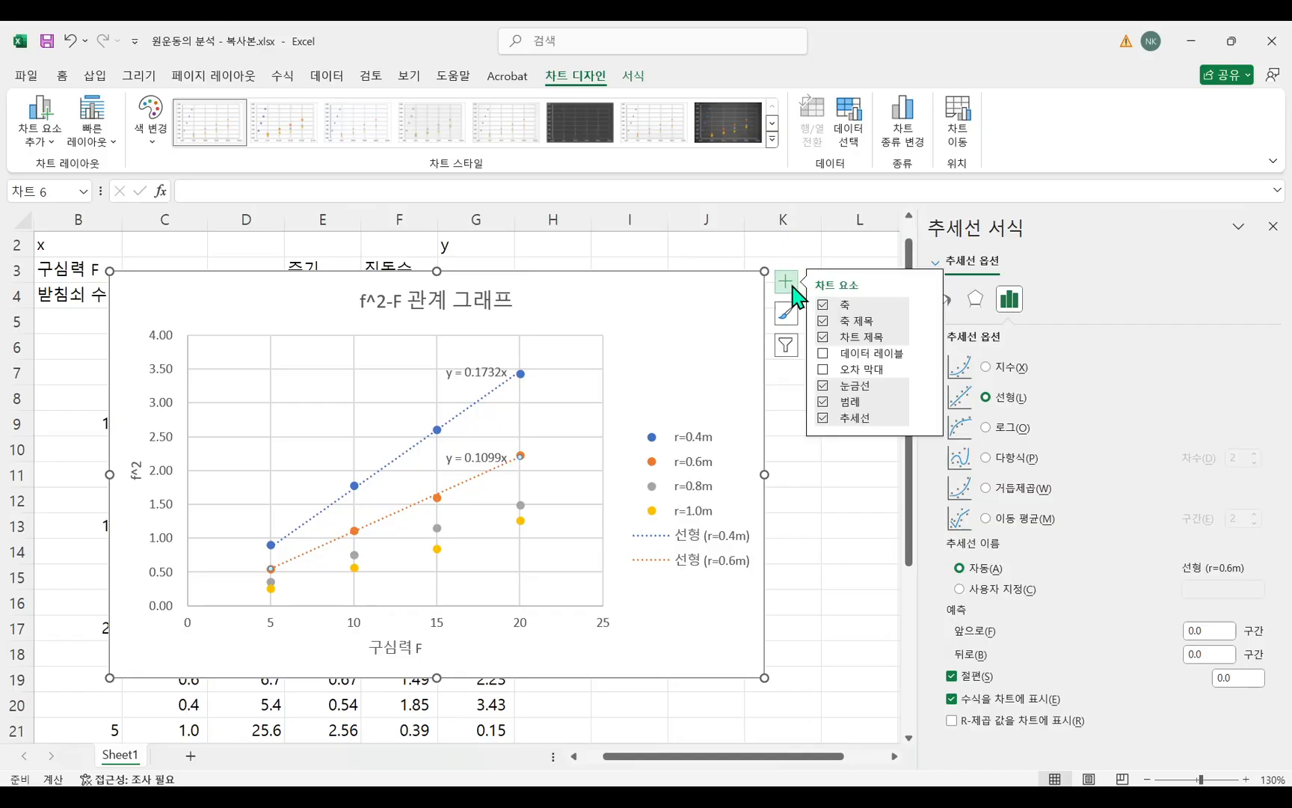
left_click(931, 426)
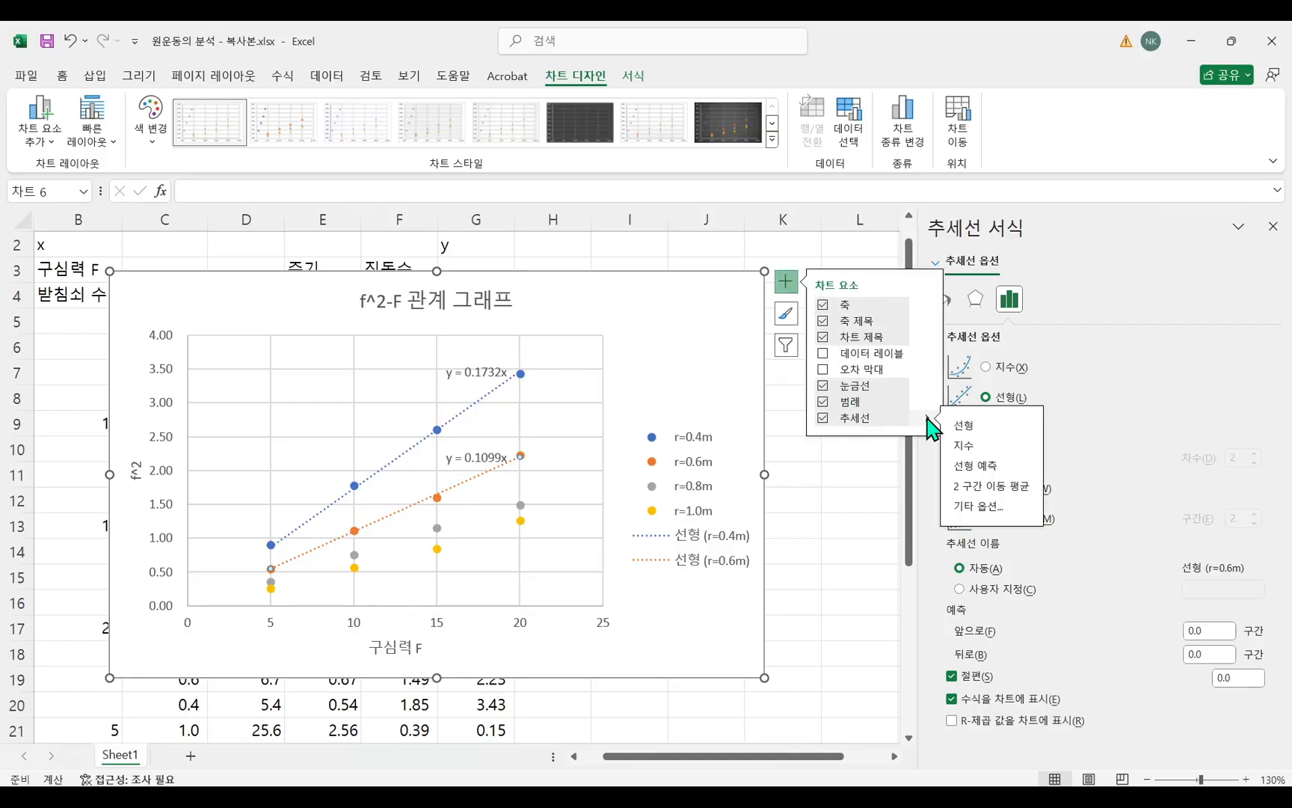
left_click(975, 507)
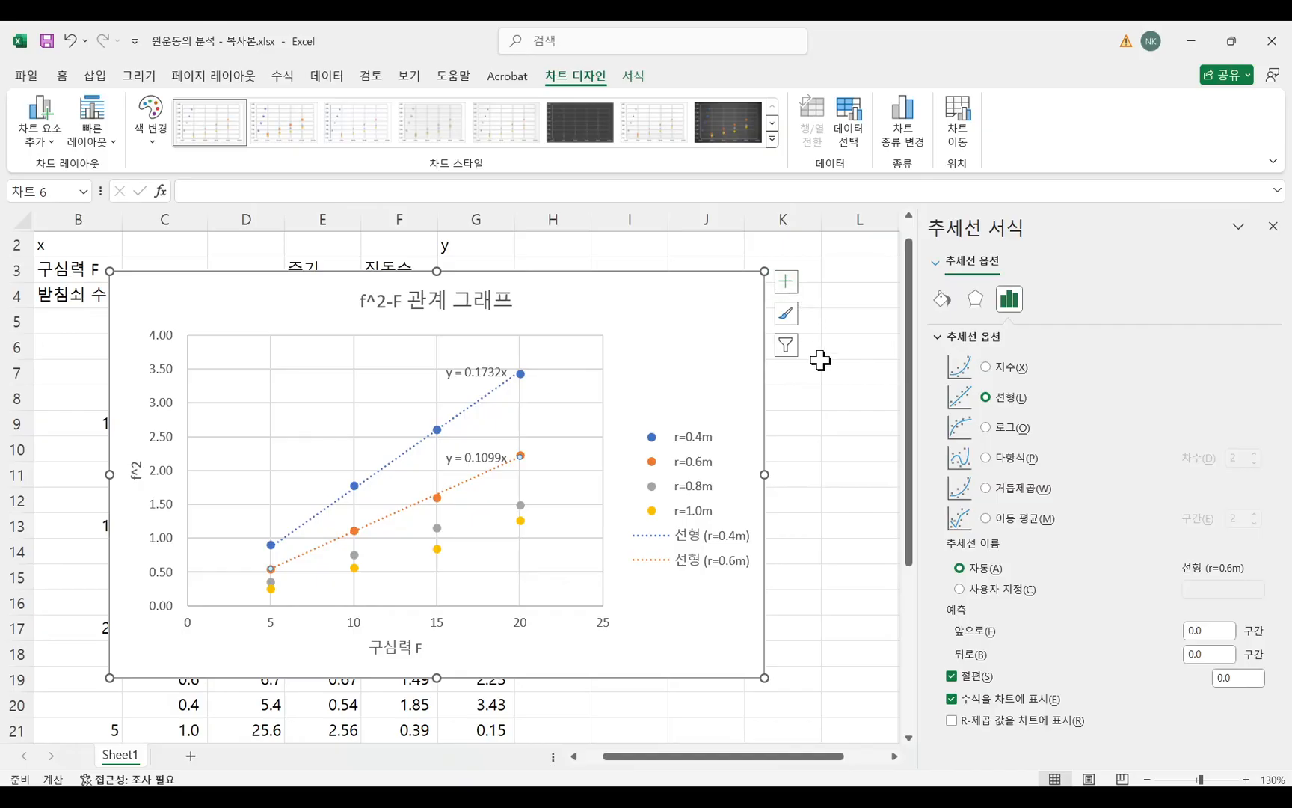
Add a linear trendline to the r=0.8m series with its intercept set to 0.0 and its equation shown on the chart.
left_click(676, 361)
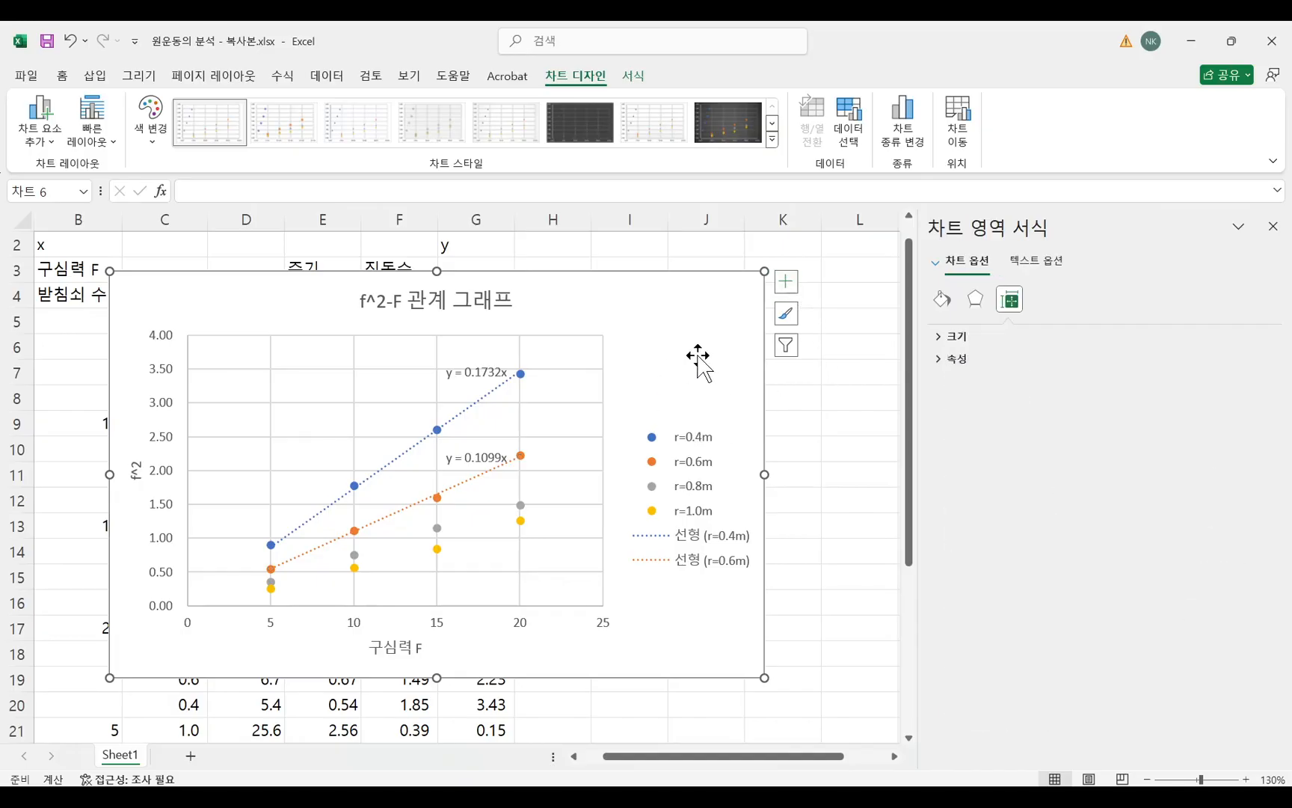
left_click(786, 282)
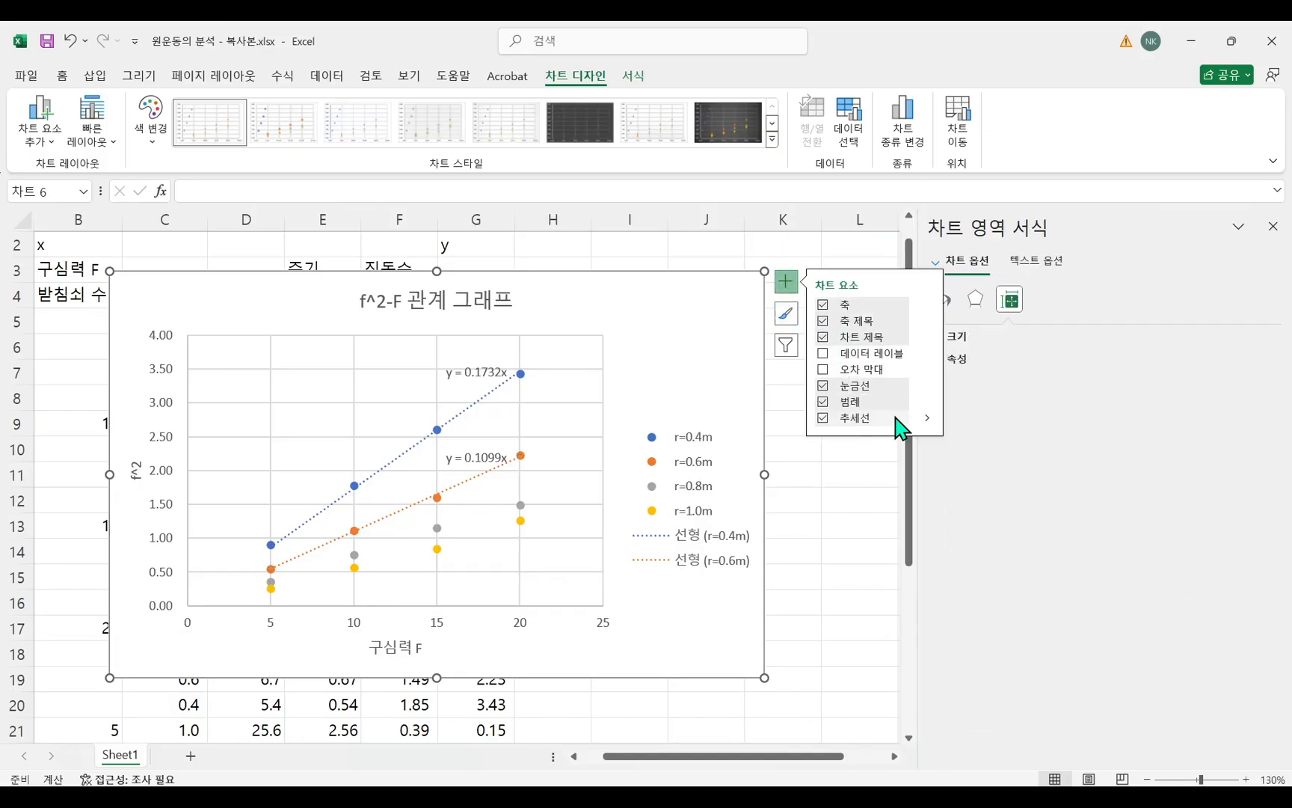
left_click(929, 418)
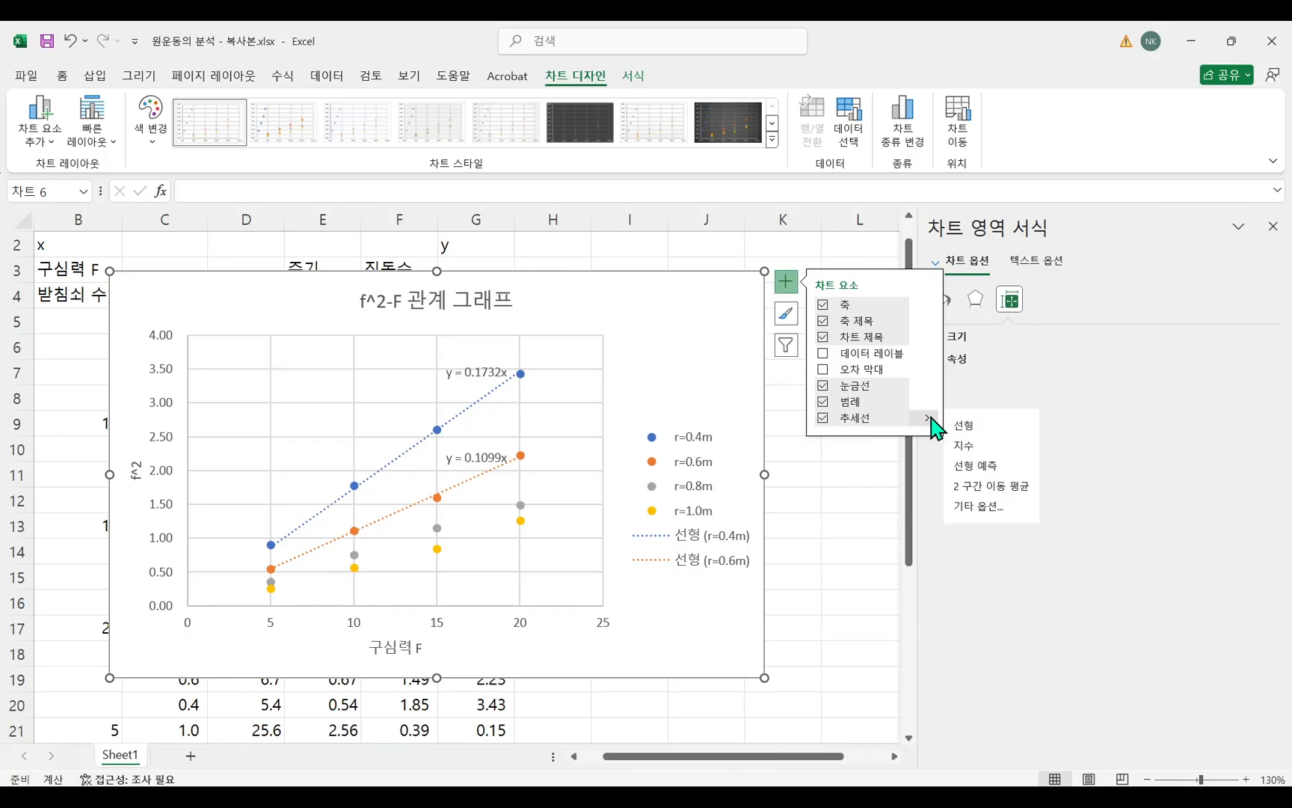
left_click(985, 512)
left_click(619, 399)
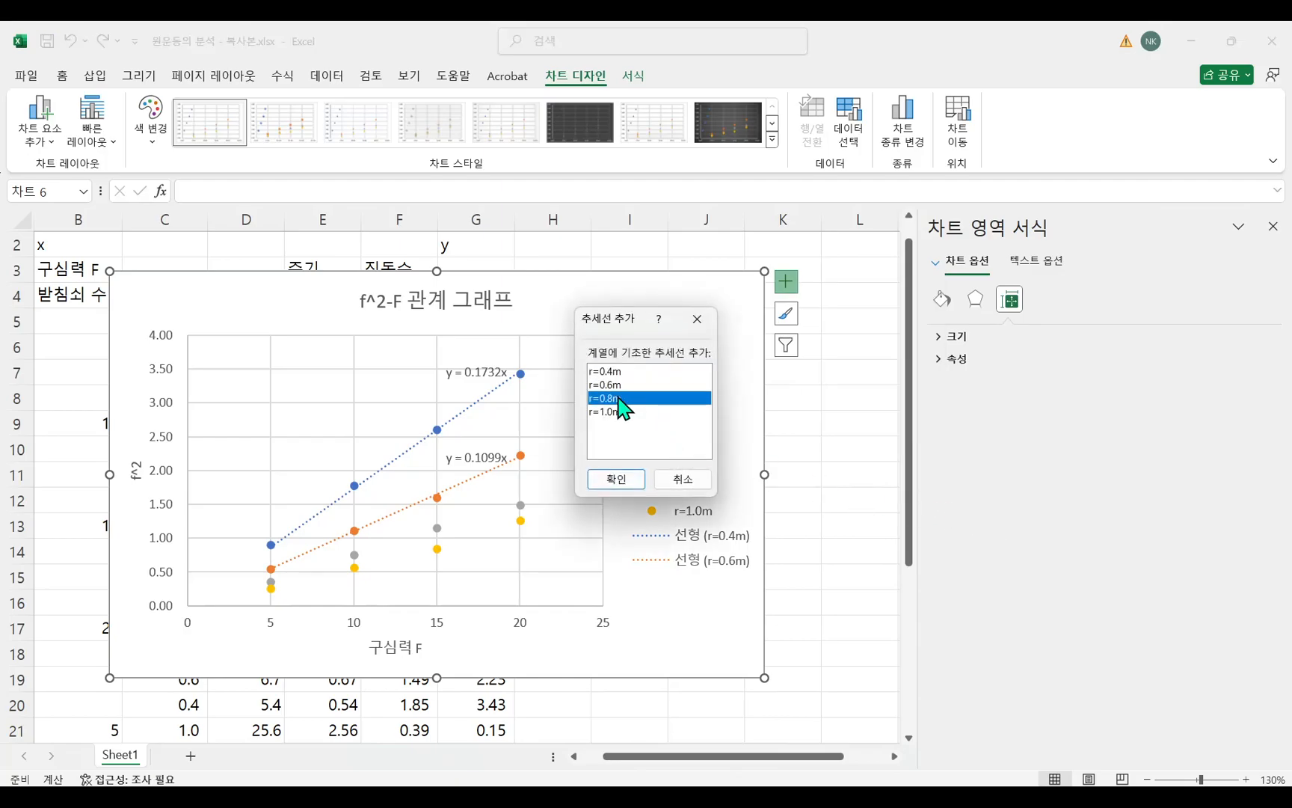
left_click(634, 482)
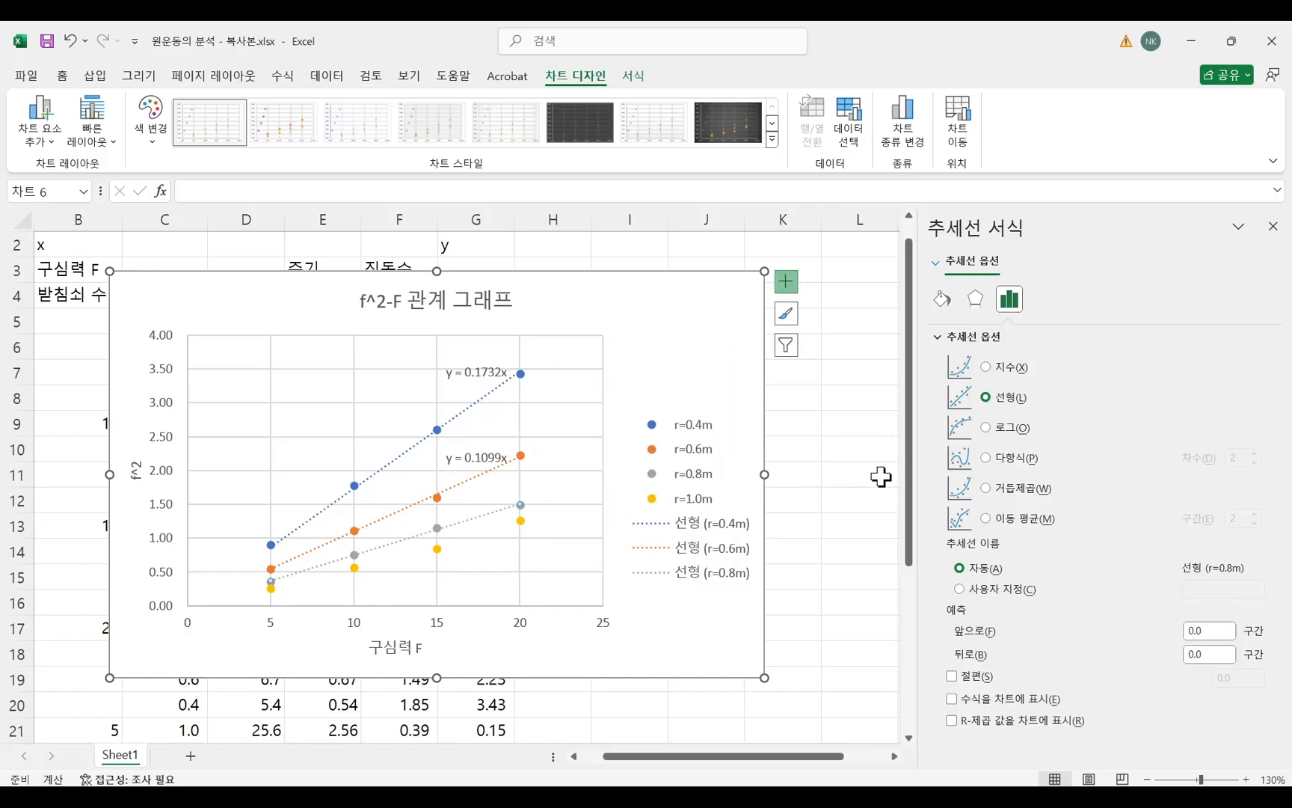
left_click(966, 675)
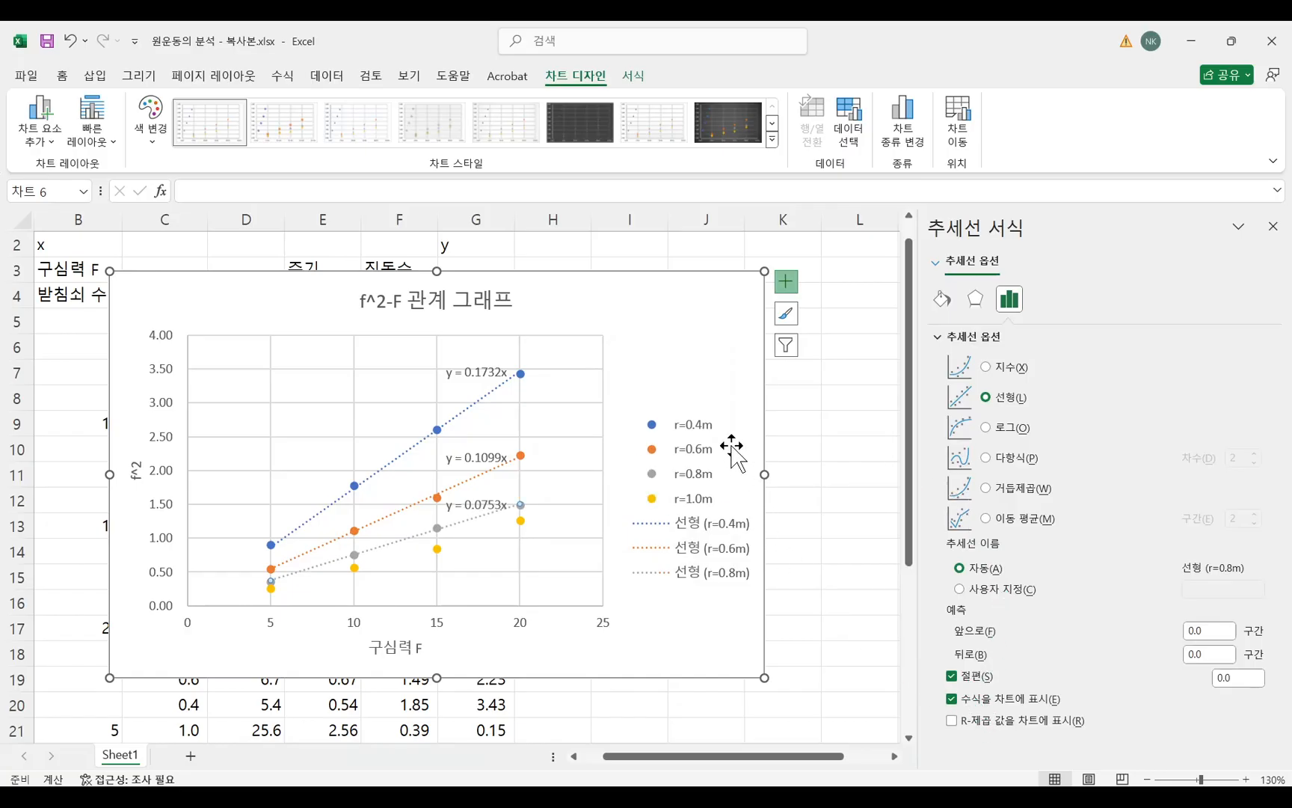
Add a linear trendline to the r=1.0m series with its intercept set to 0.0 and its equation shown on the chart.
left_click(689, 330)
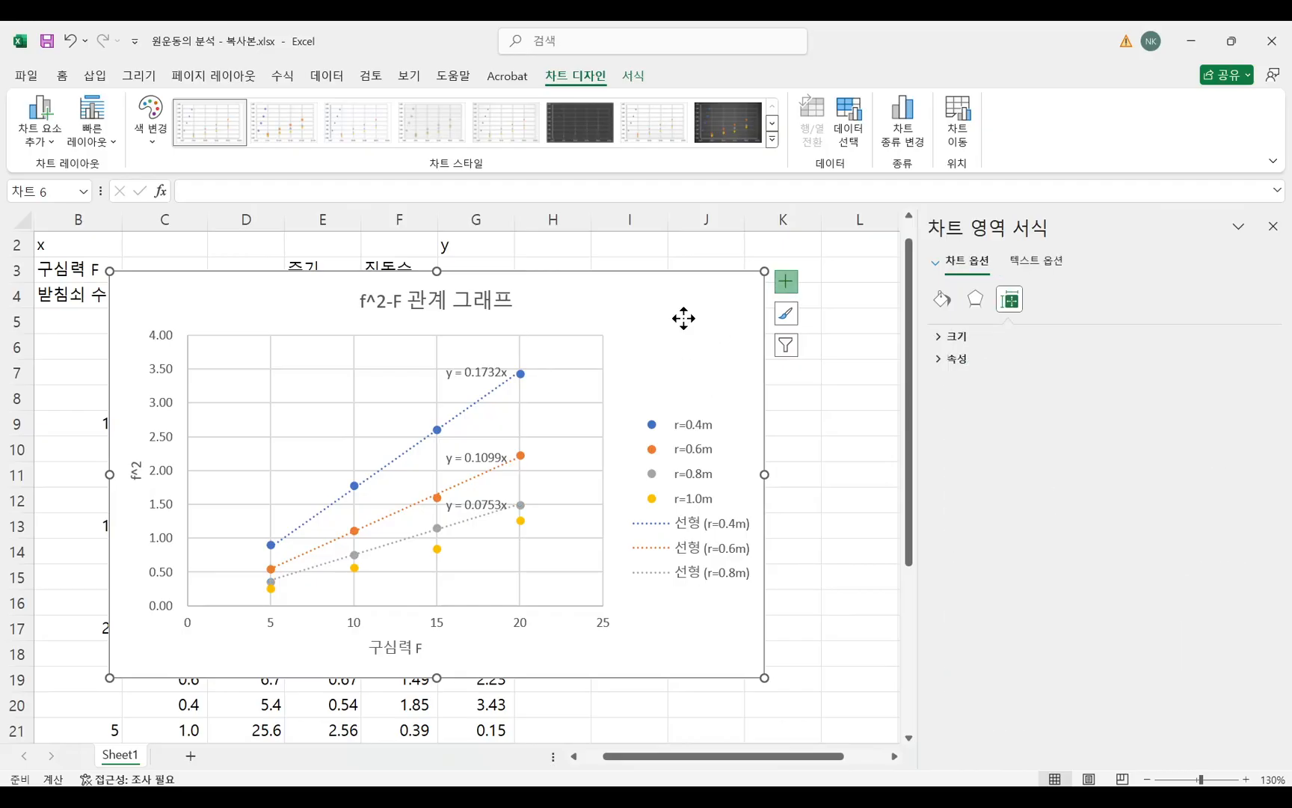
left_click_drag(683, 316, 678, 313)
left_click(781, 282)
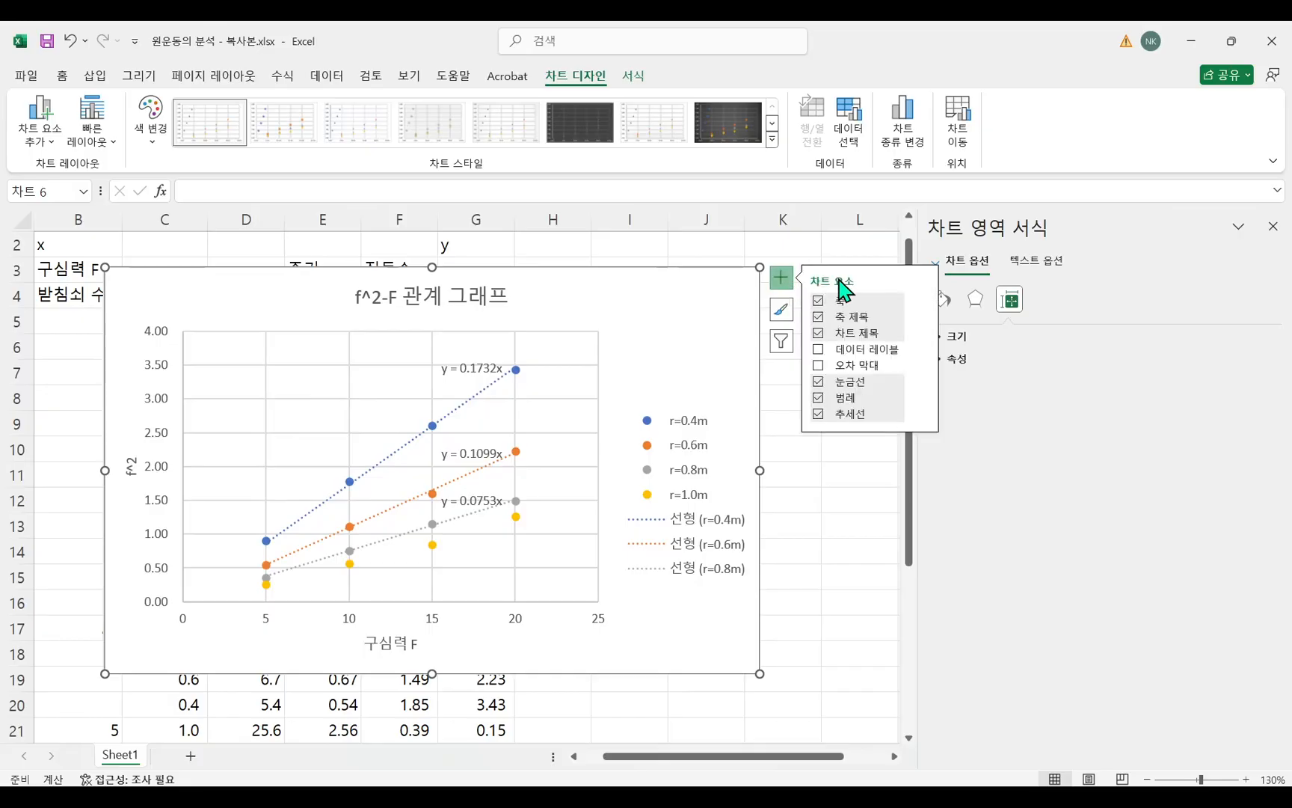
left_click(924, 416)
left_click(977, 509)
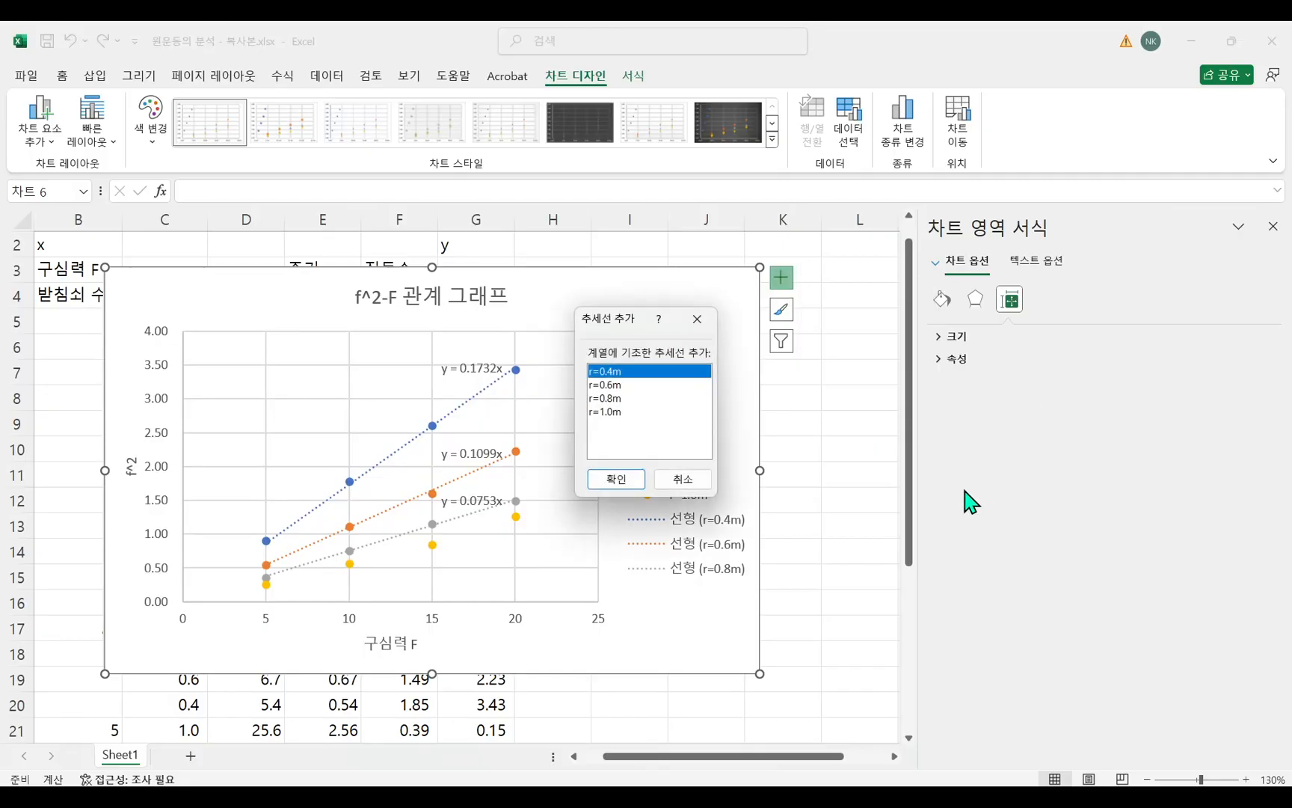
left_click(604, 412)
left_click(615, 486)
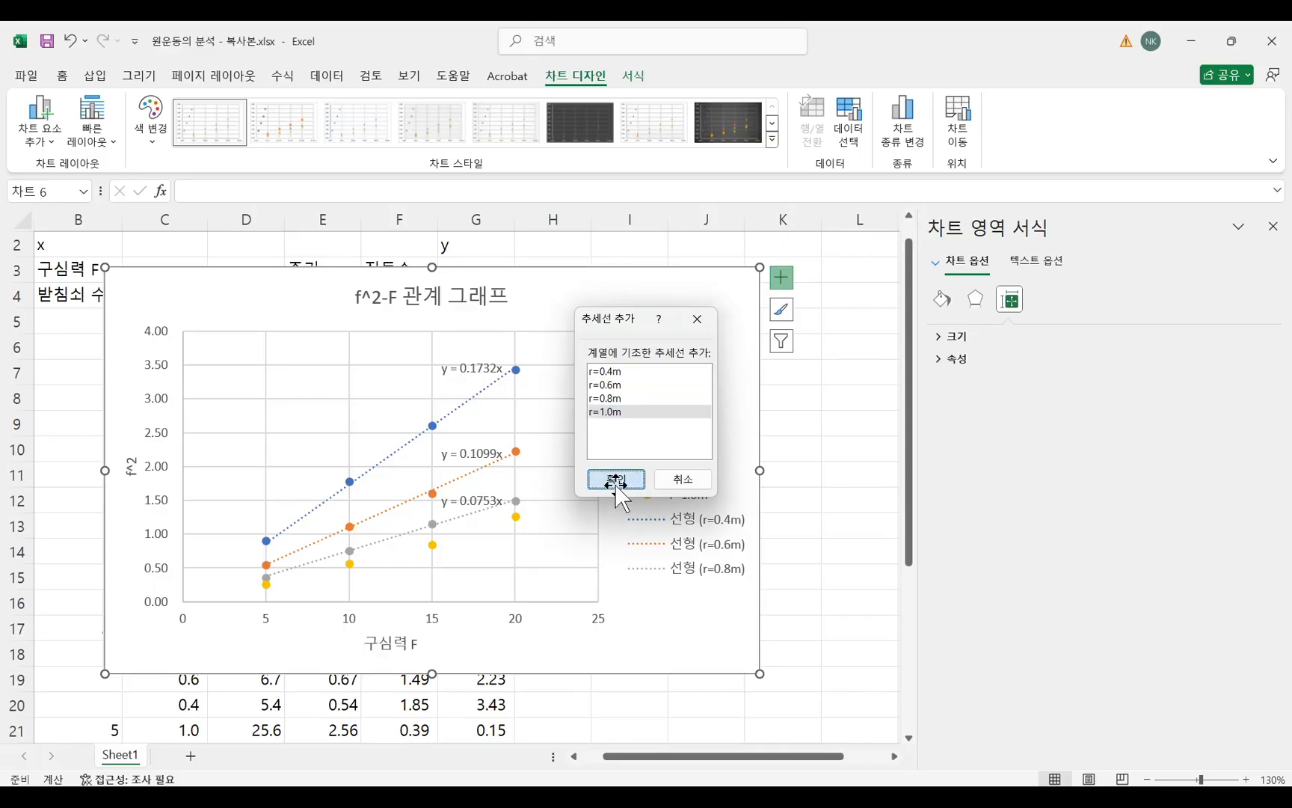
left_click(952, 676)
left_click(952, 699)
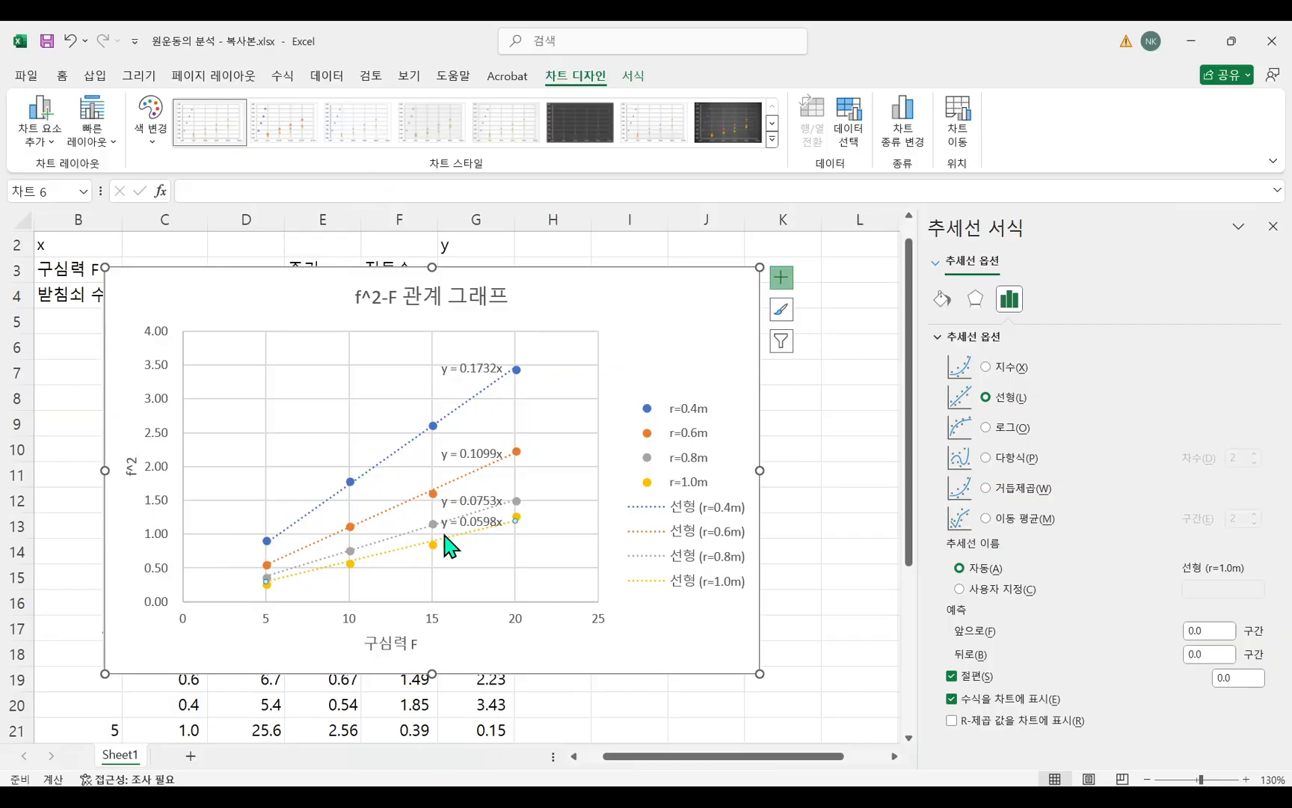
Close the trendline formatting options, then enlarge the chart and move it over columns C to N down to row 20.
left_click(817, 421)
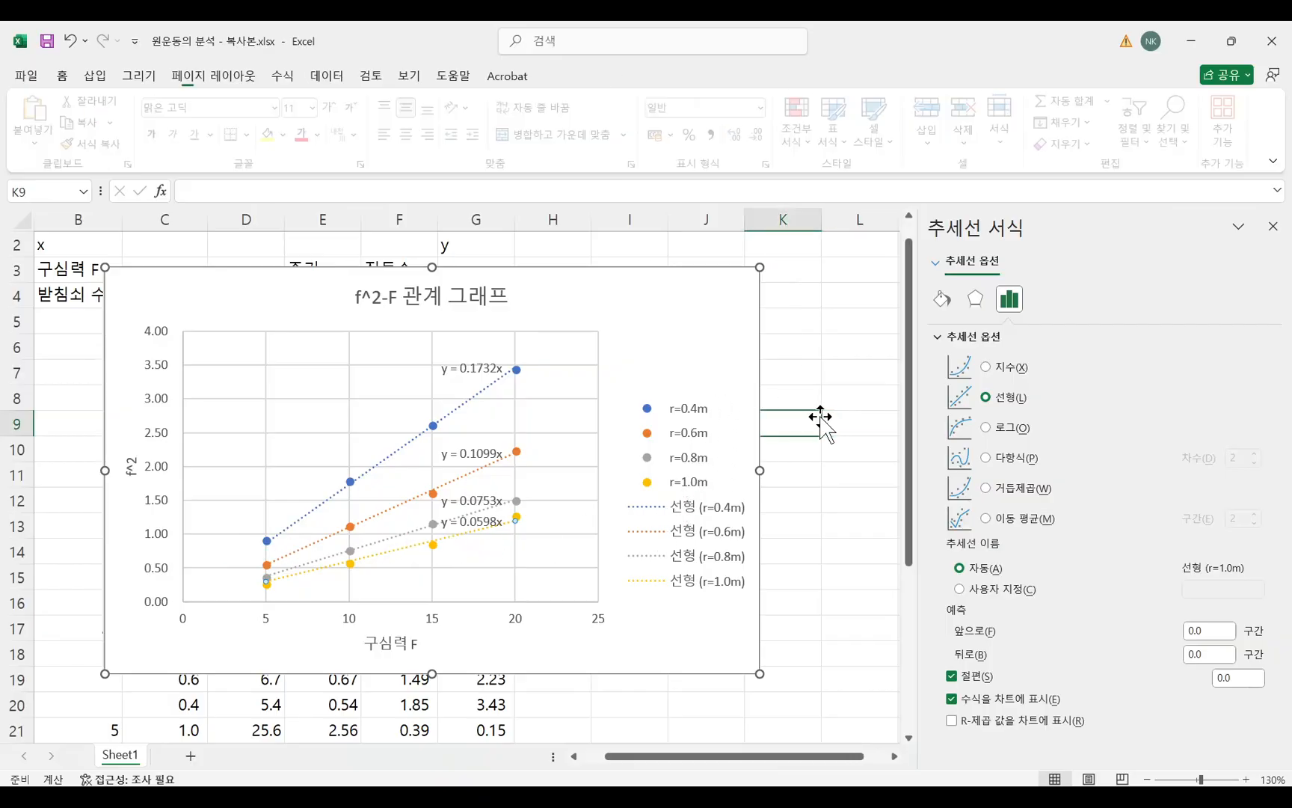
left_click(1274, 226)
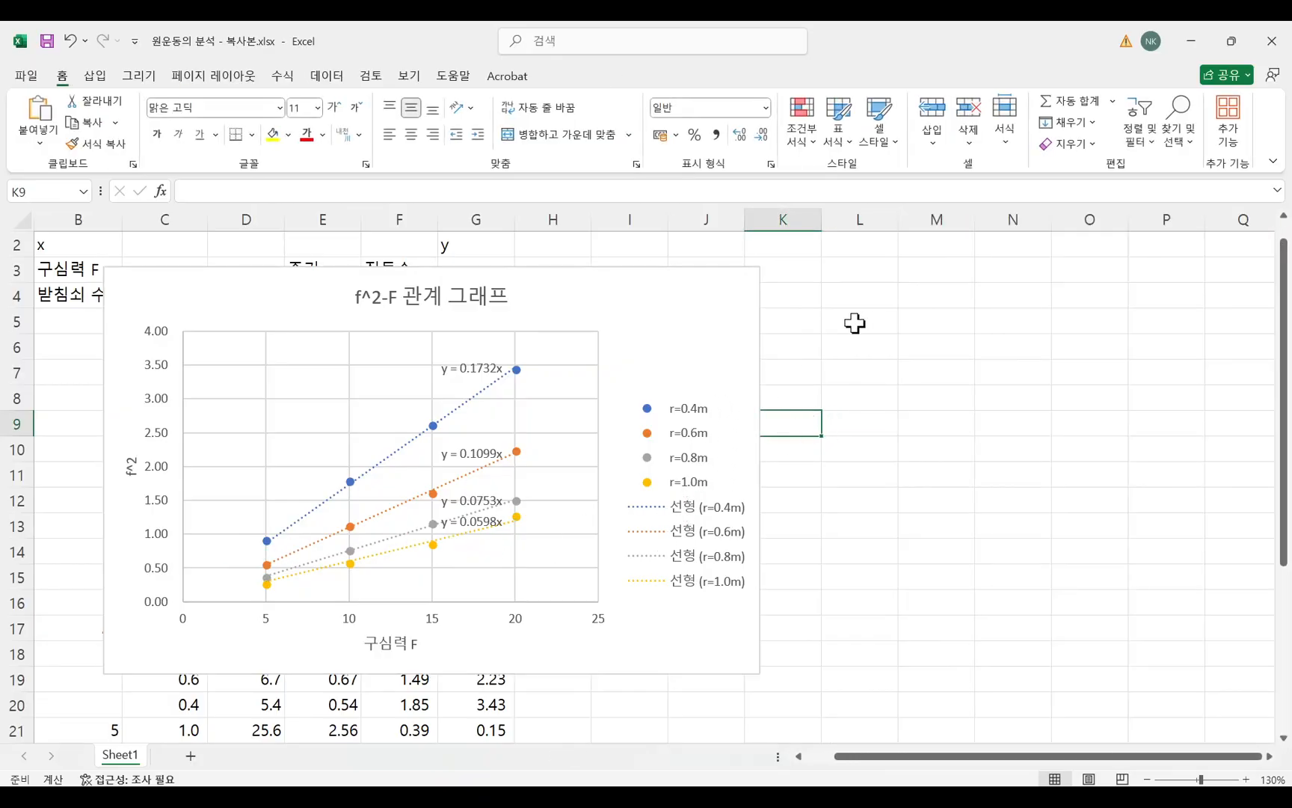
left_click(755, 290)
left_click_drag(759, 267, 787, 261)
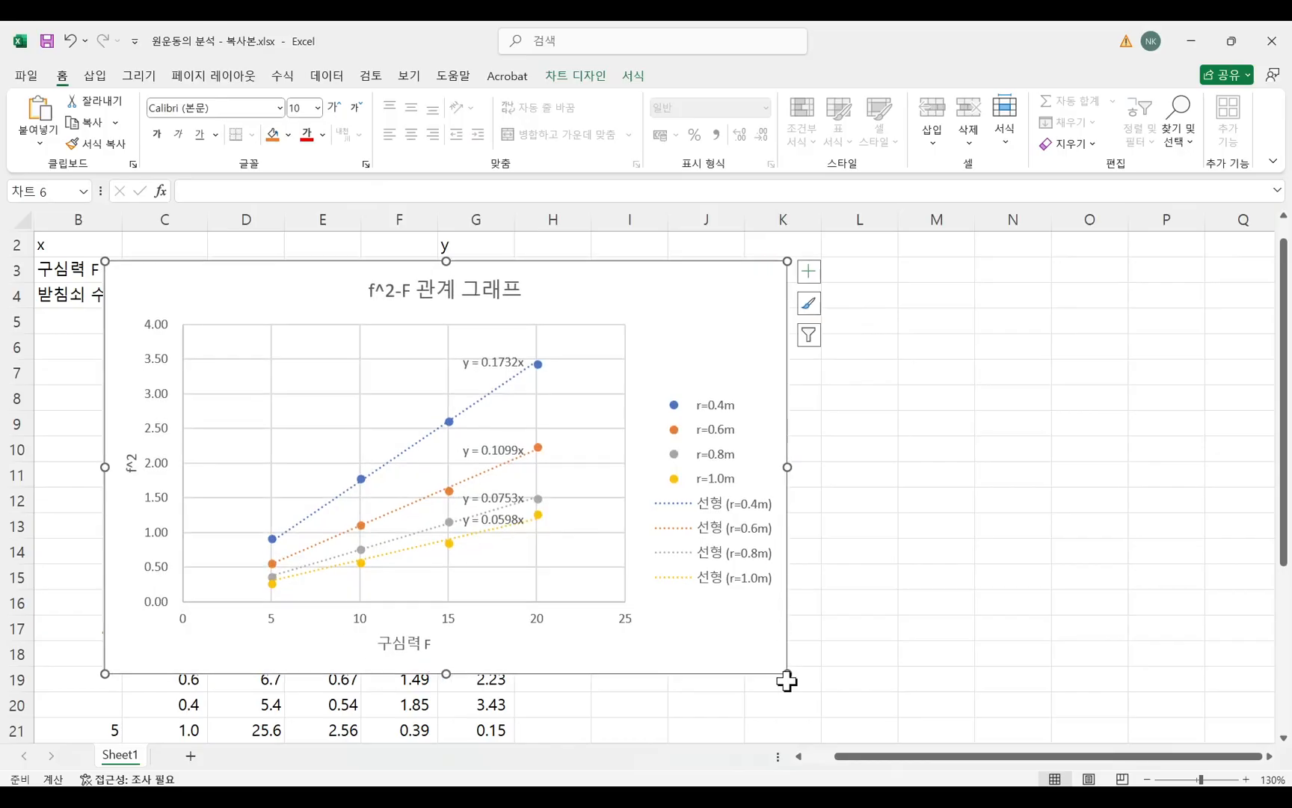
left_click_drag(788, 673, 943, 718)
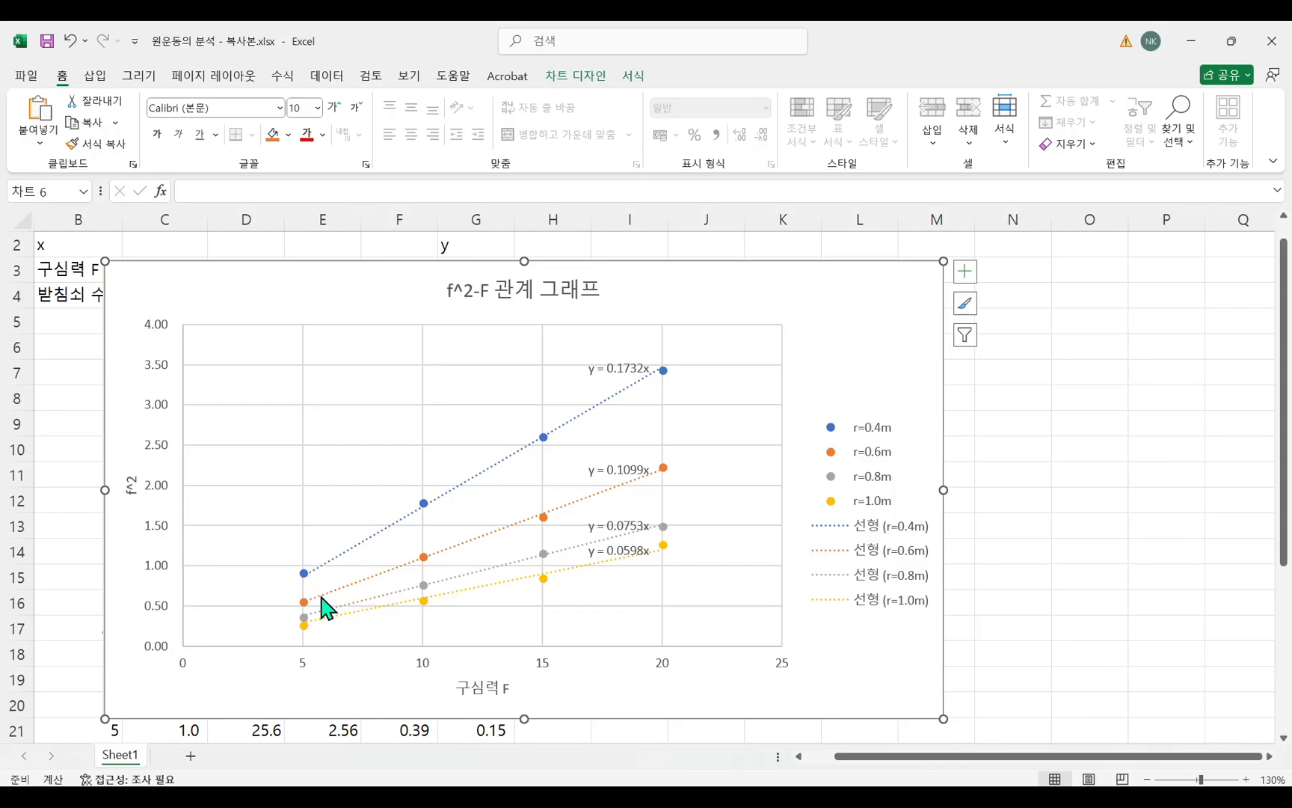
left_click_drag(349, 291, 387, 293)
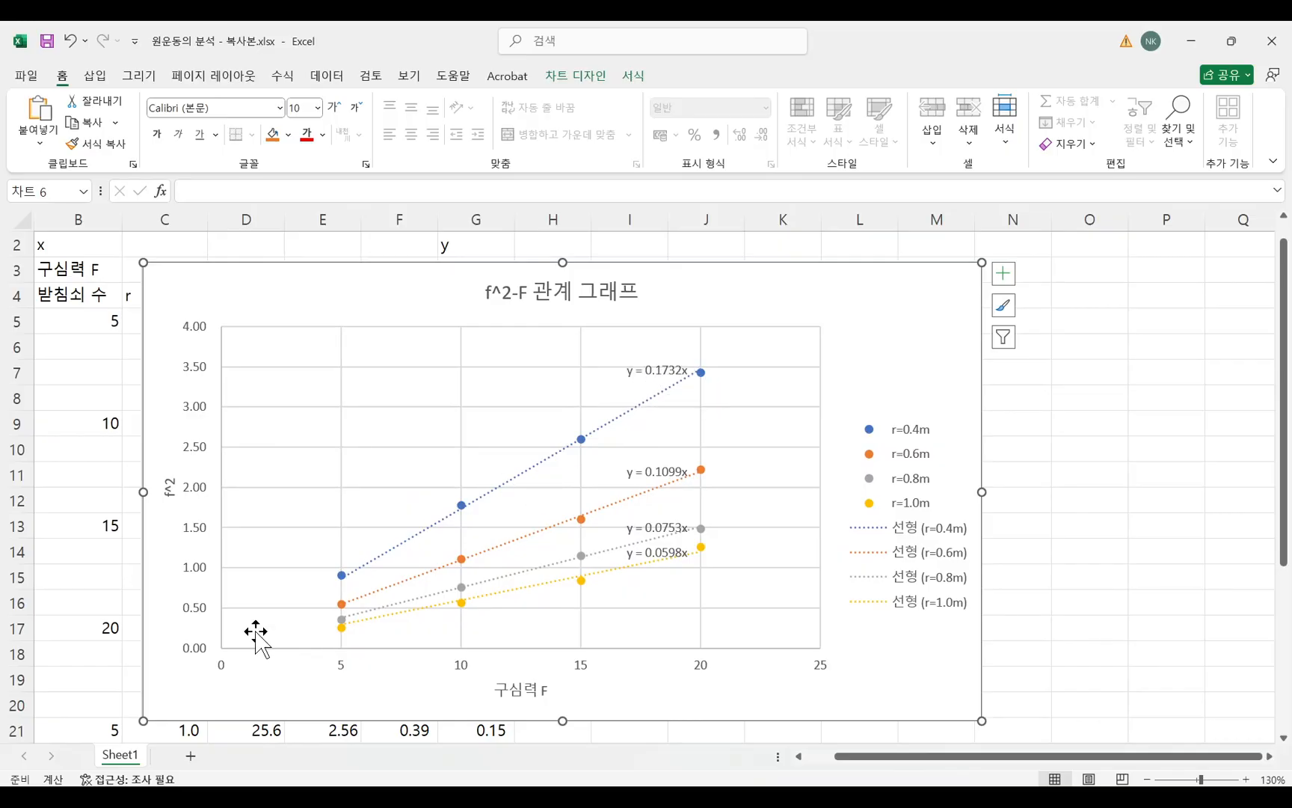
key("super")
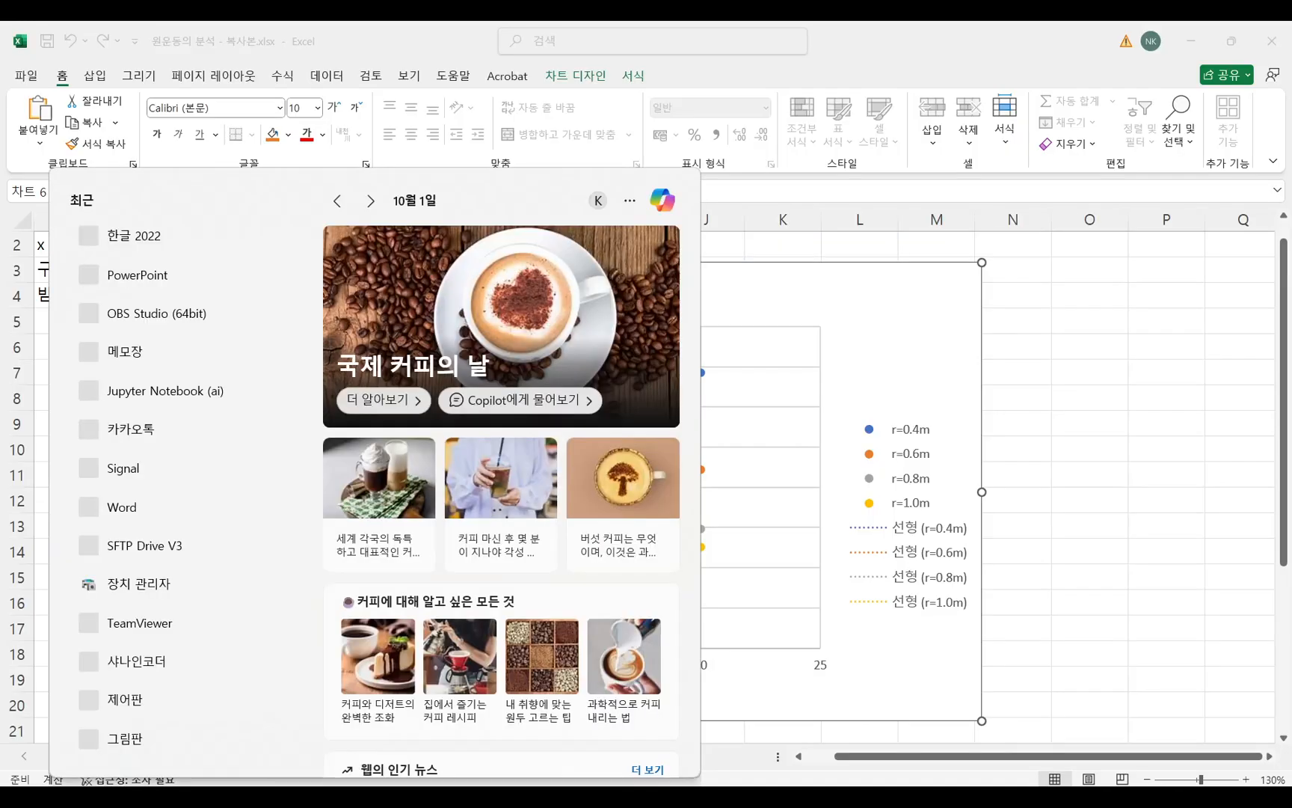
type("계산")
key("BackSpace")
key("BackSpace")
key("BackSpace")
key("BackSpace")
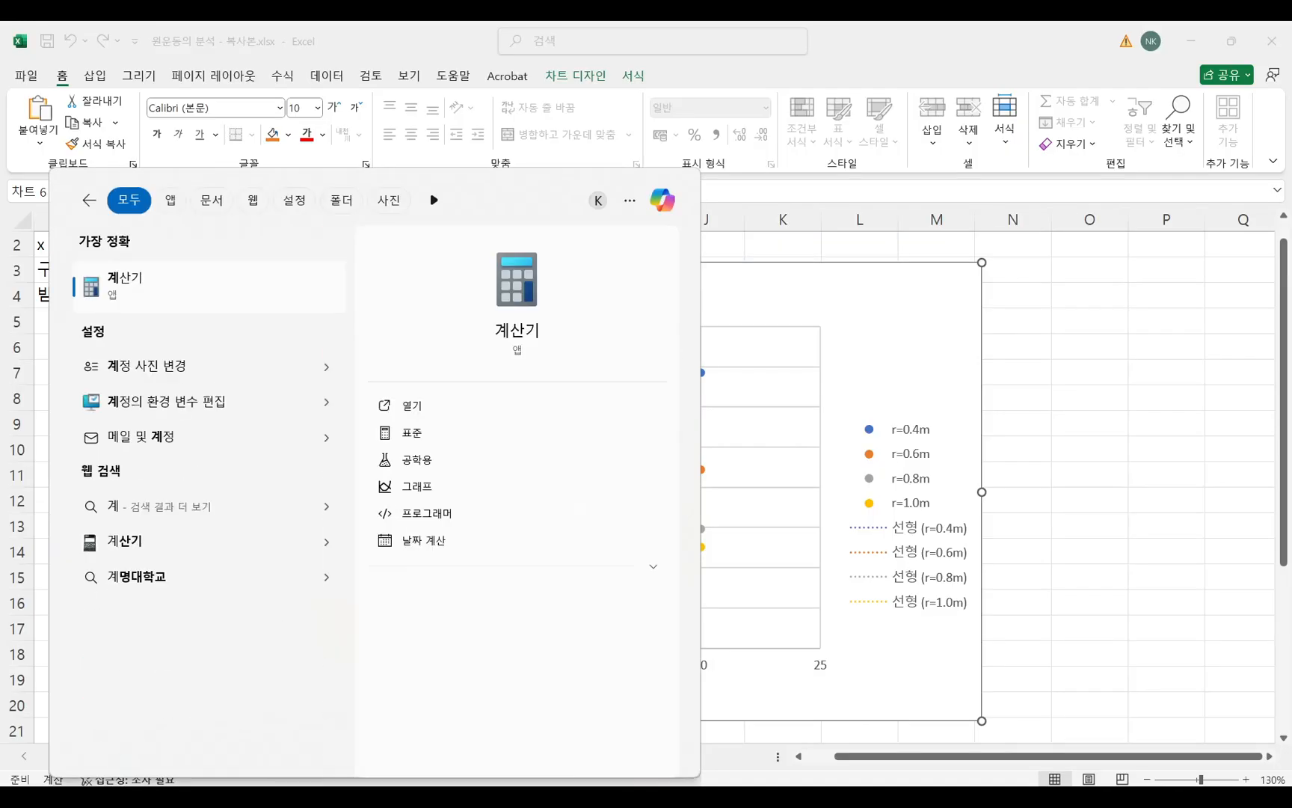
left_click(1133, 373)
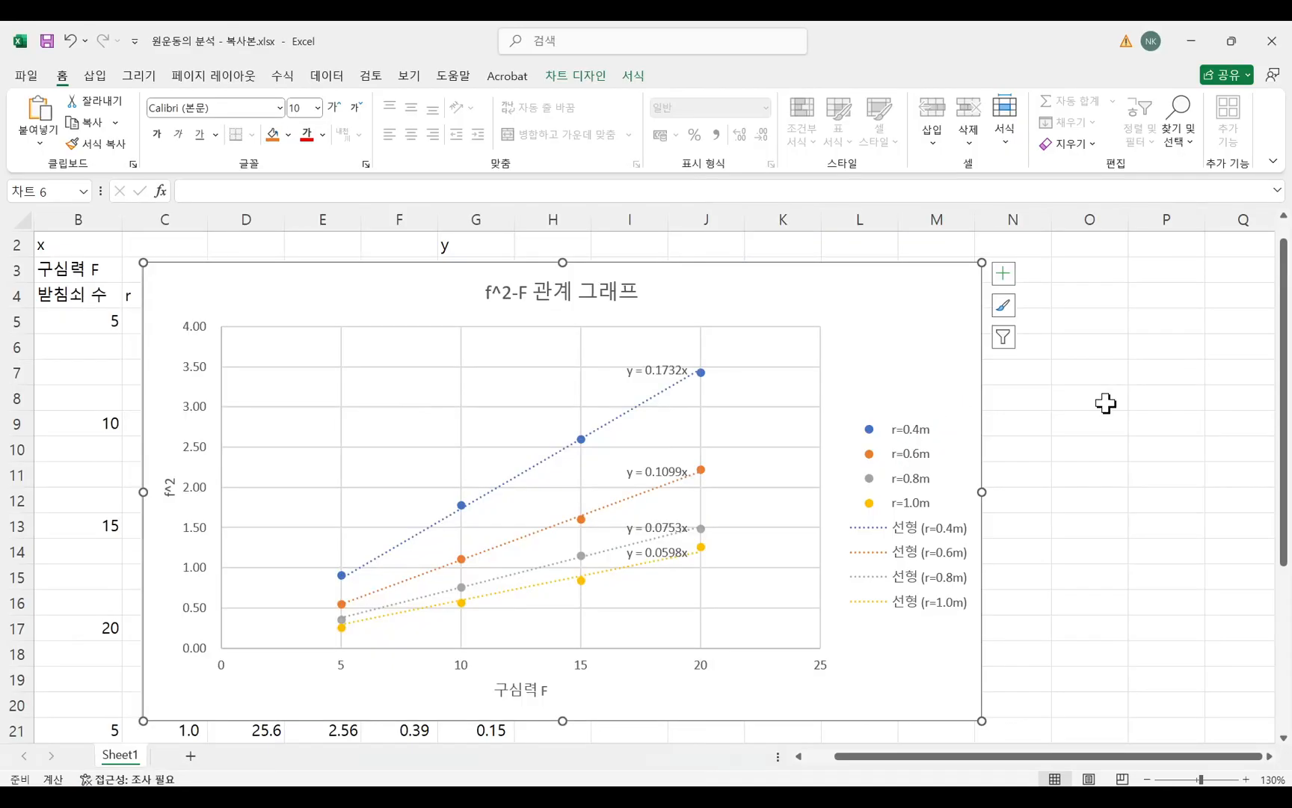
Shrink the chart and move it over columns A to H, leaving the cells from column J onward free.
left_click_drag(895, 321, 855, 334)
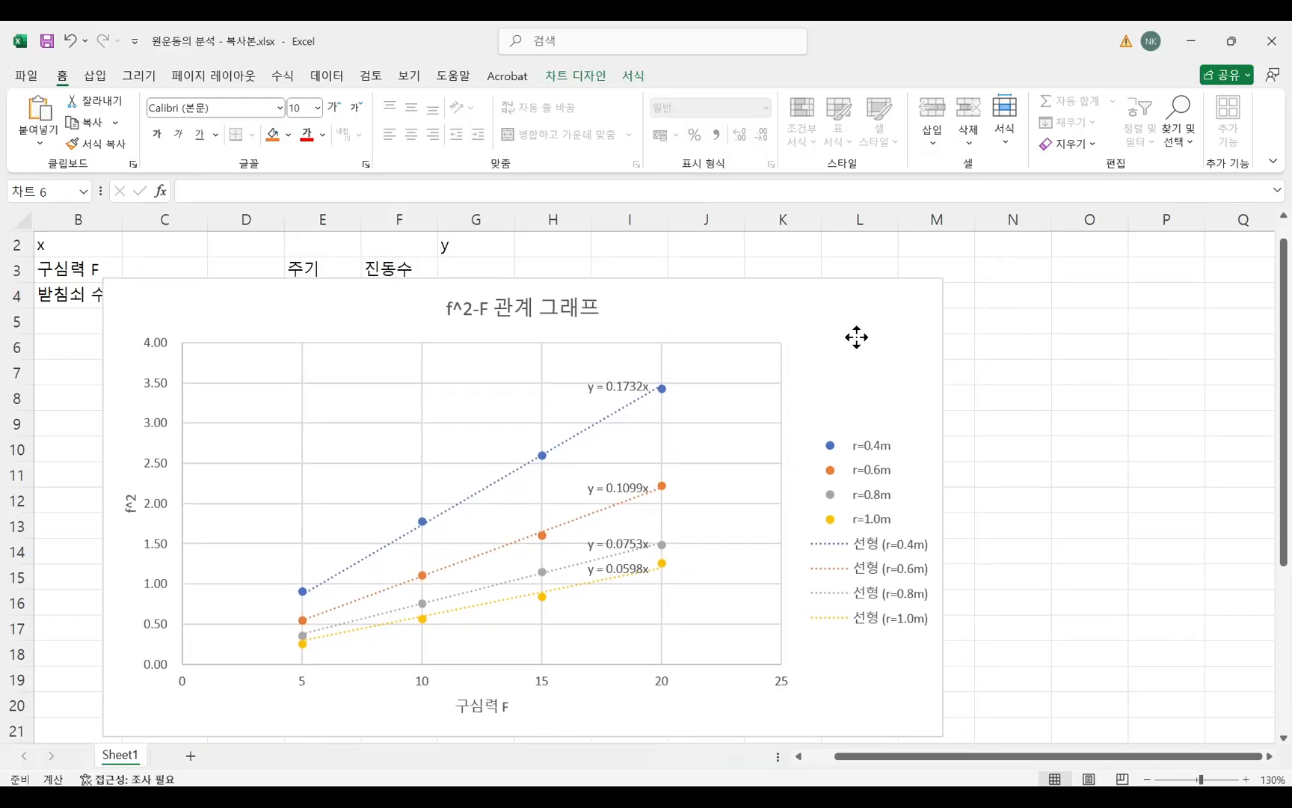
left_click_drag(940, 276, 729, 308)
left_click_drag(626, 329, 551, 324)
left_click_drag(935, 756, 925, 756)
left_click_drag(701, 383, 611, 374)
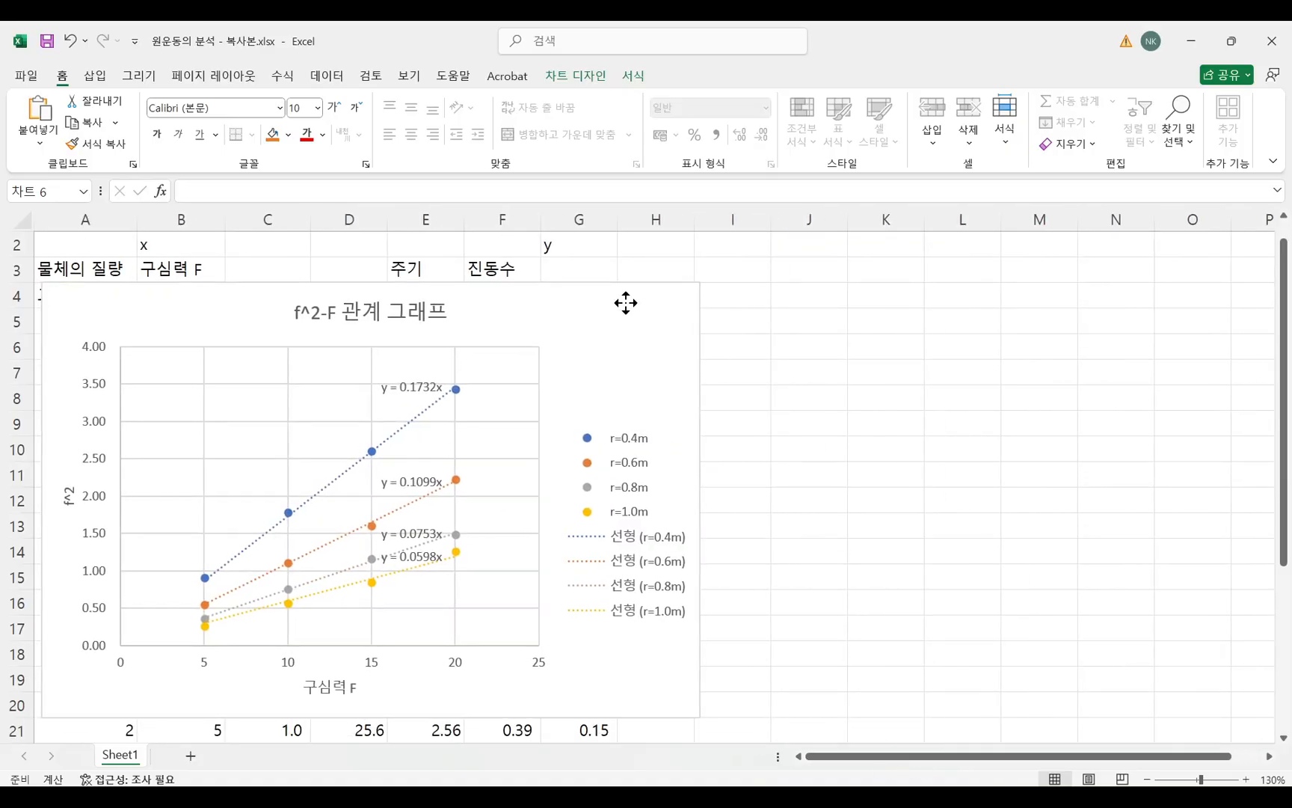
left_click(806, 301)
type("ㄱ")
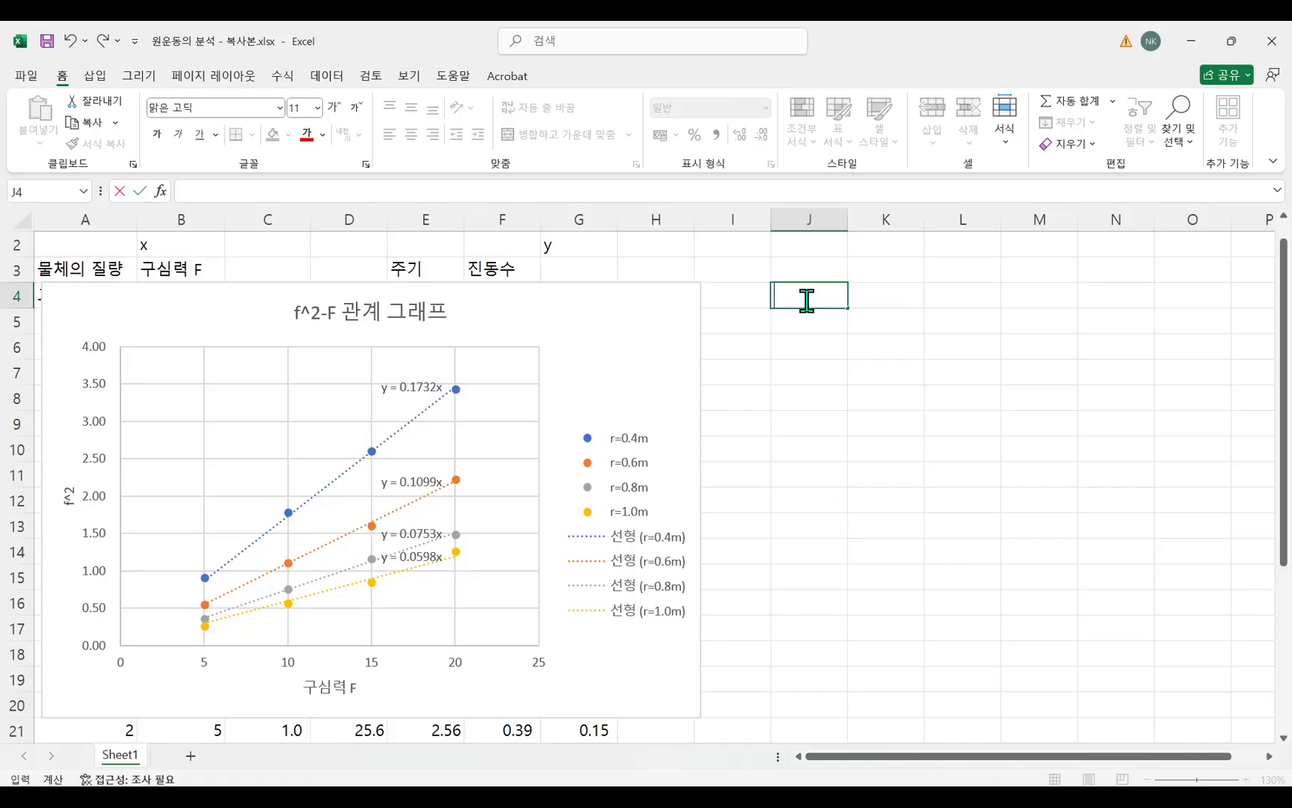
Switch to the Hangul document and append "(f^2=1 인 경우)" to item 3, entering f^2 as an equation.
mouse_move(587, 777)
left_click(569, 651)
left_click_drag(315, 441, 606, 442)
left_click(606, 443)
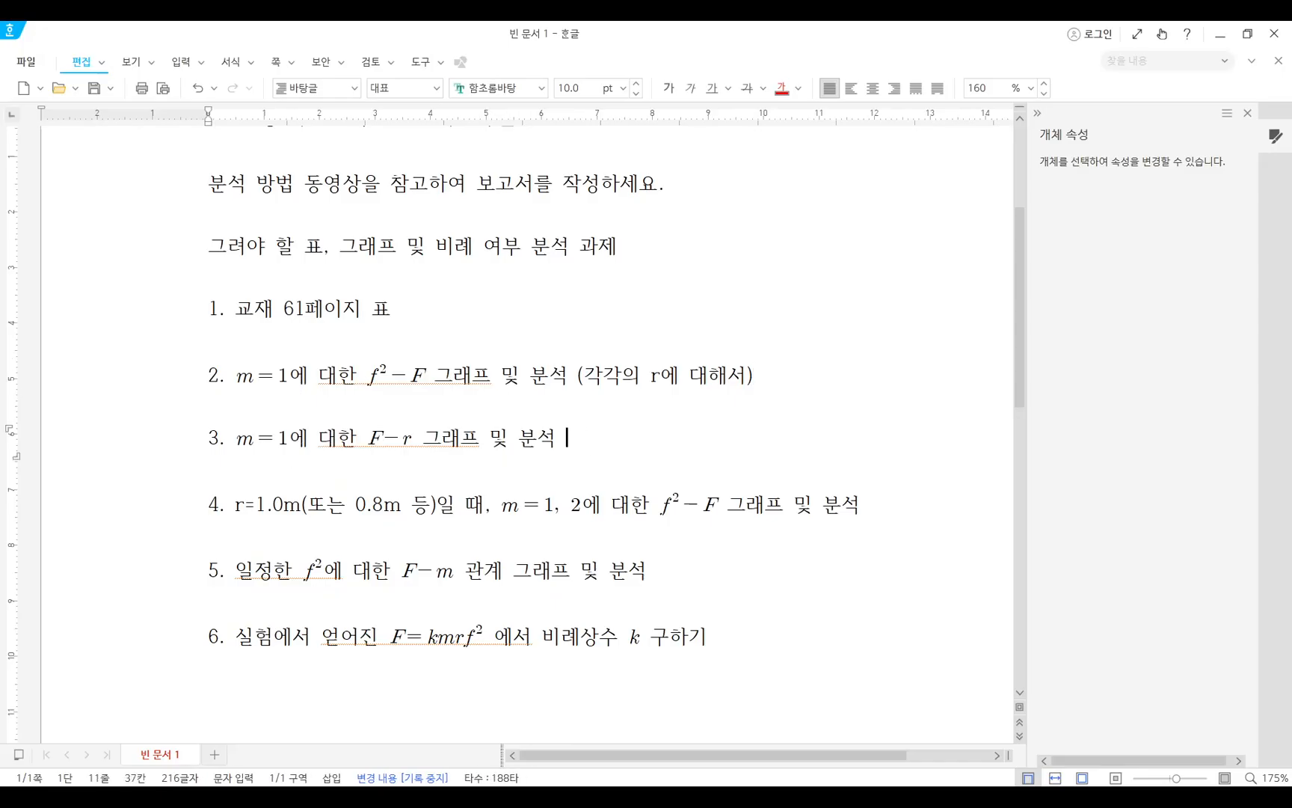
key("BackSpace")
key("ctrl+n")
type("mf^2")
key("shift+Escape")
type("=1 ldsru")
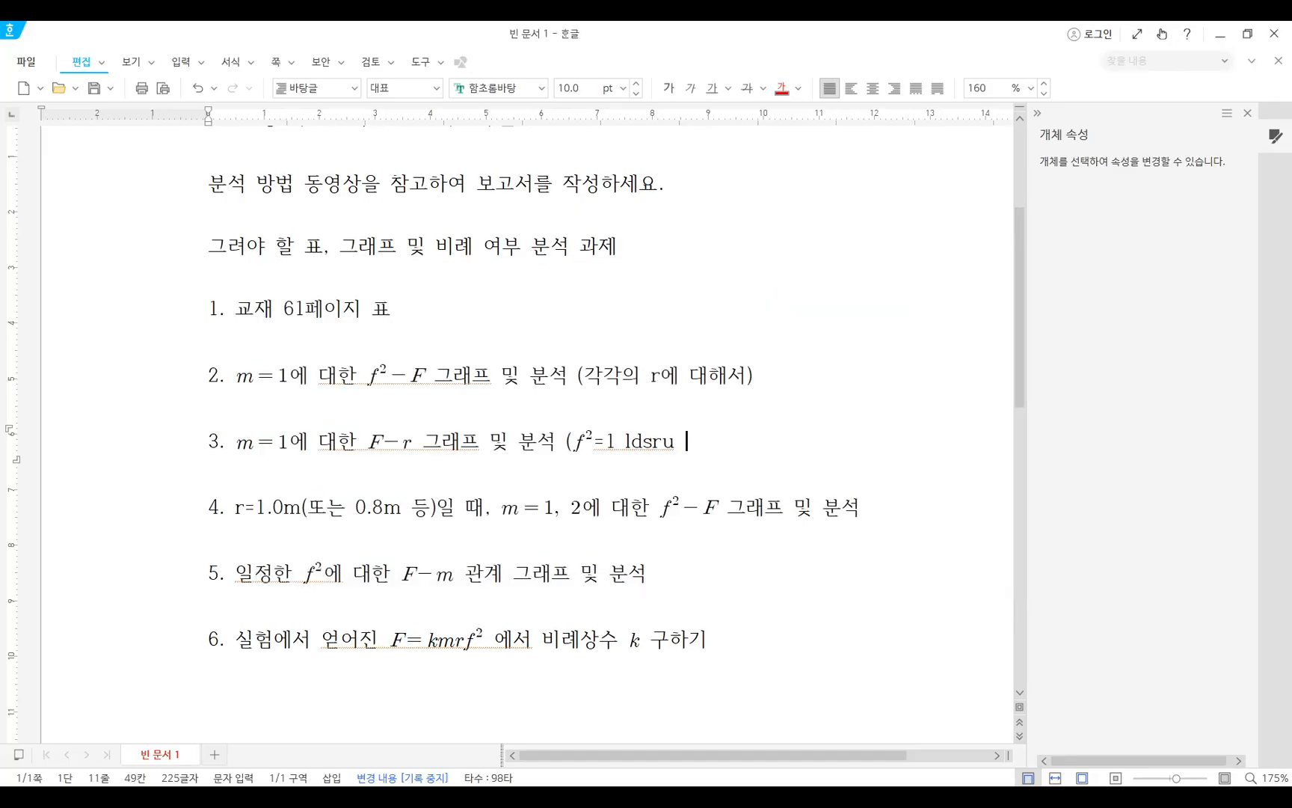
type(" 인 경우")
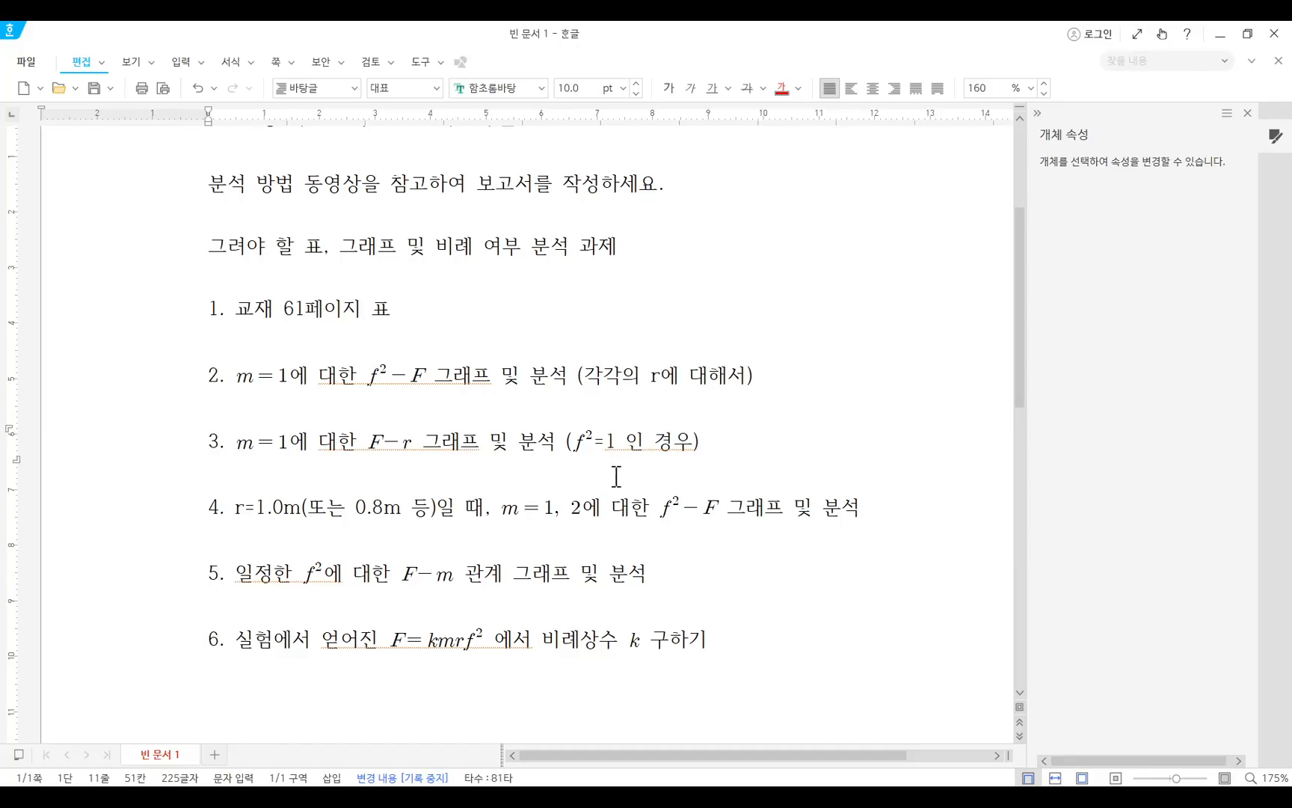
Switch to the Excel workbook and enter the heading F in cell J4, beside the chart.
key("alt+Tab")
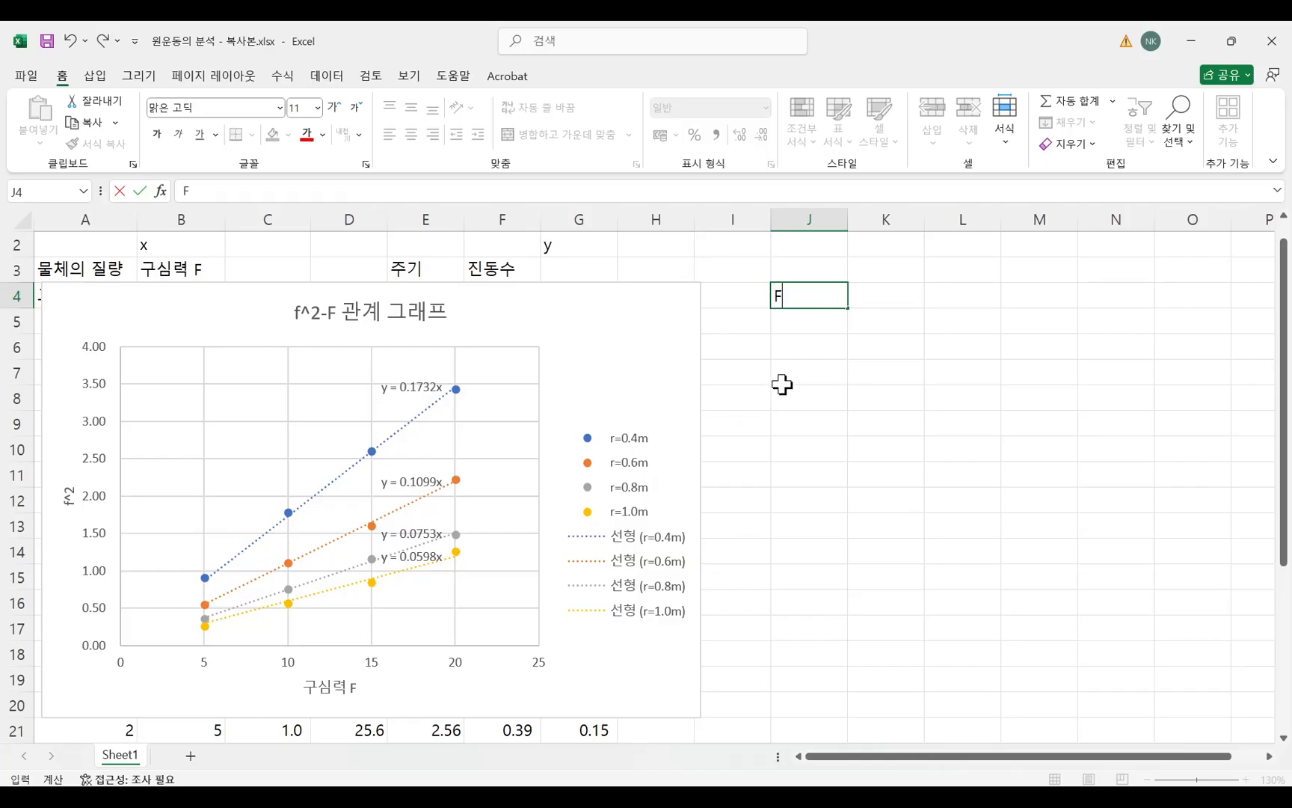
key("Return")
left_click(817, 295)
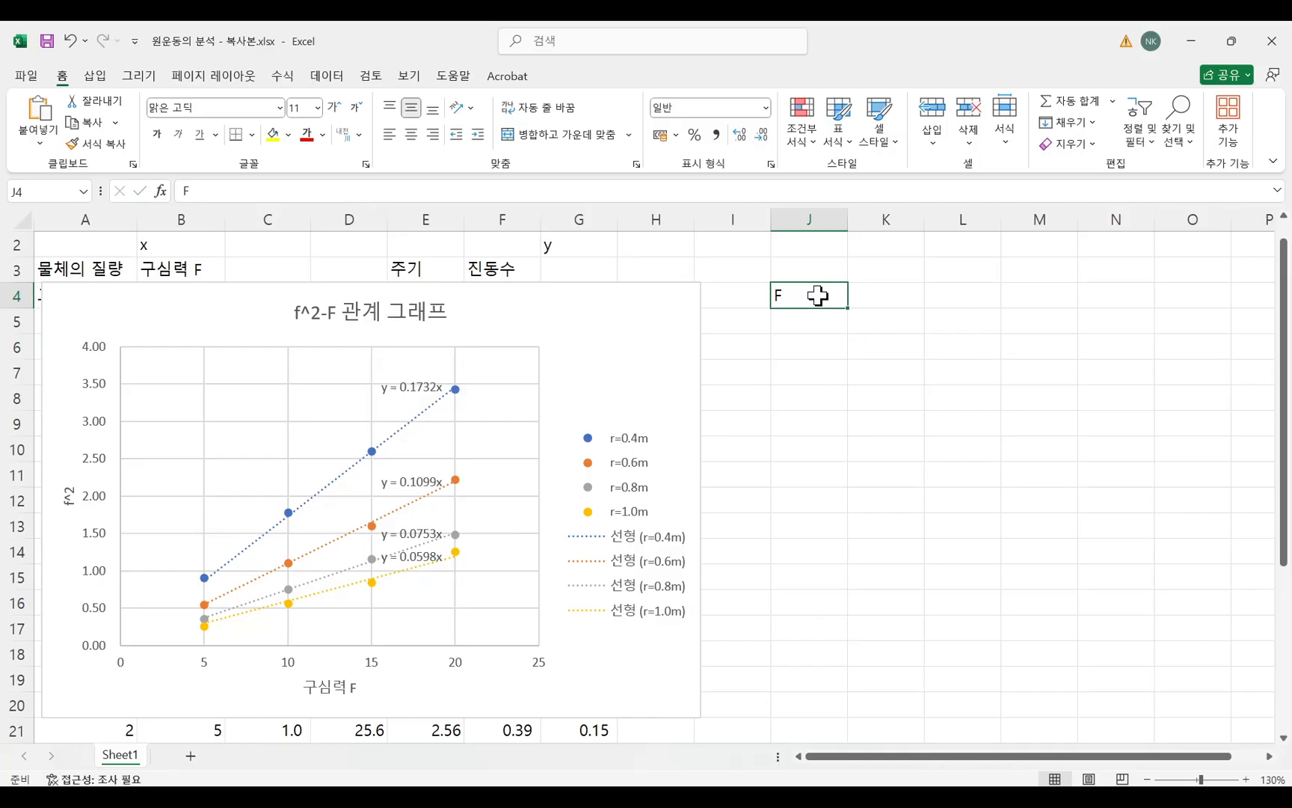
left_click(747, 299)
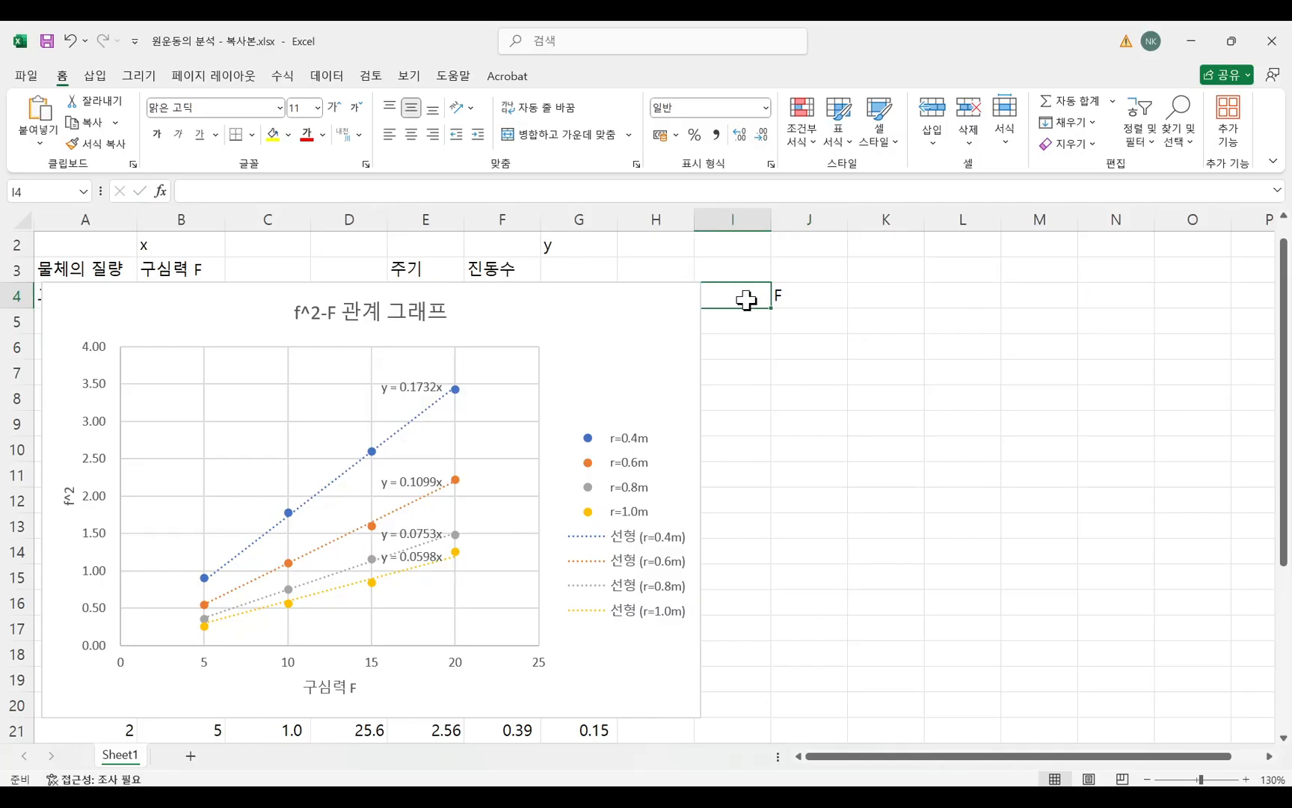
left_click(799, 298)
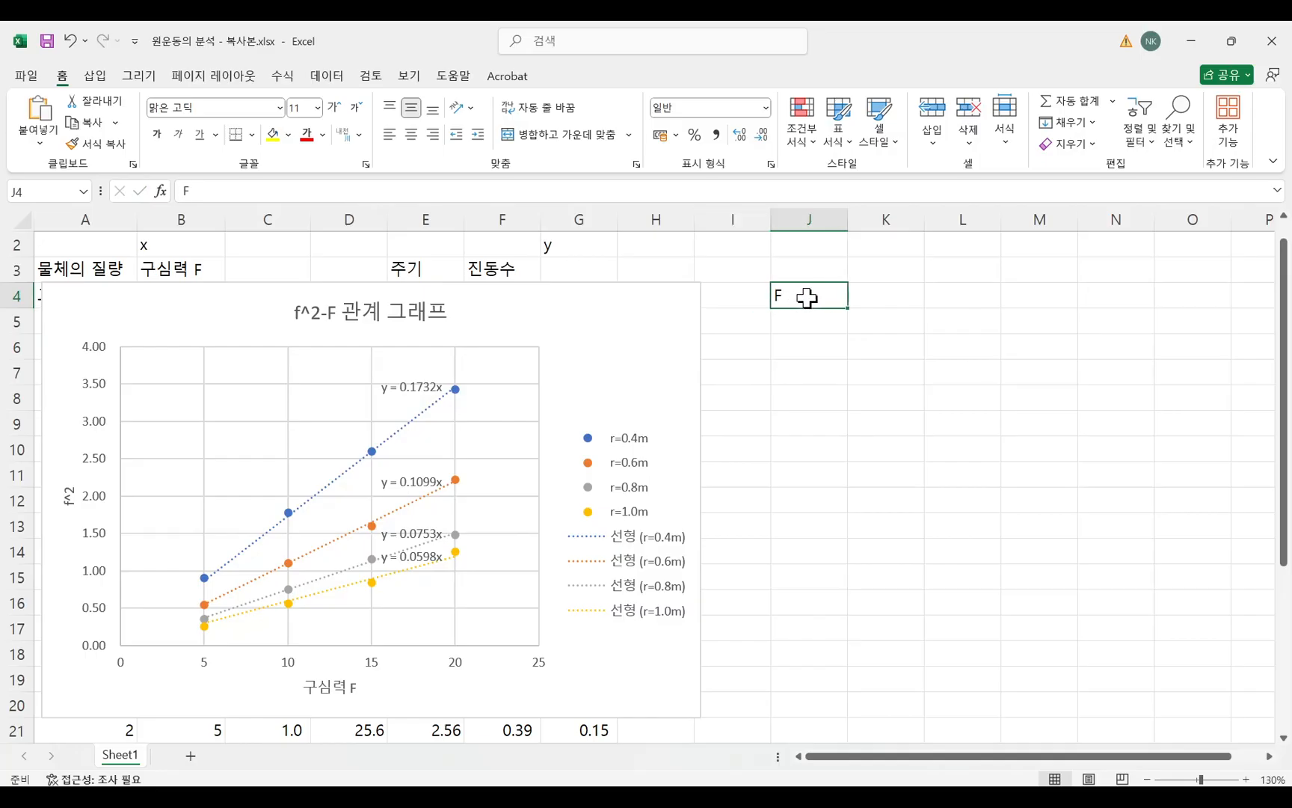
left_click(868, 298)
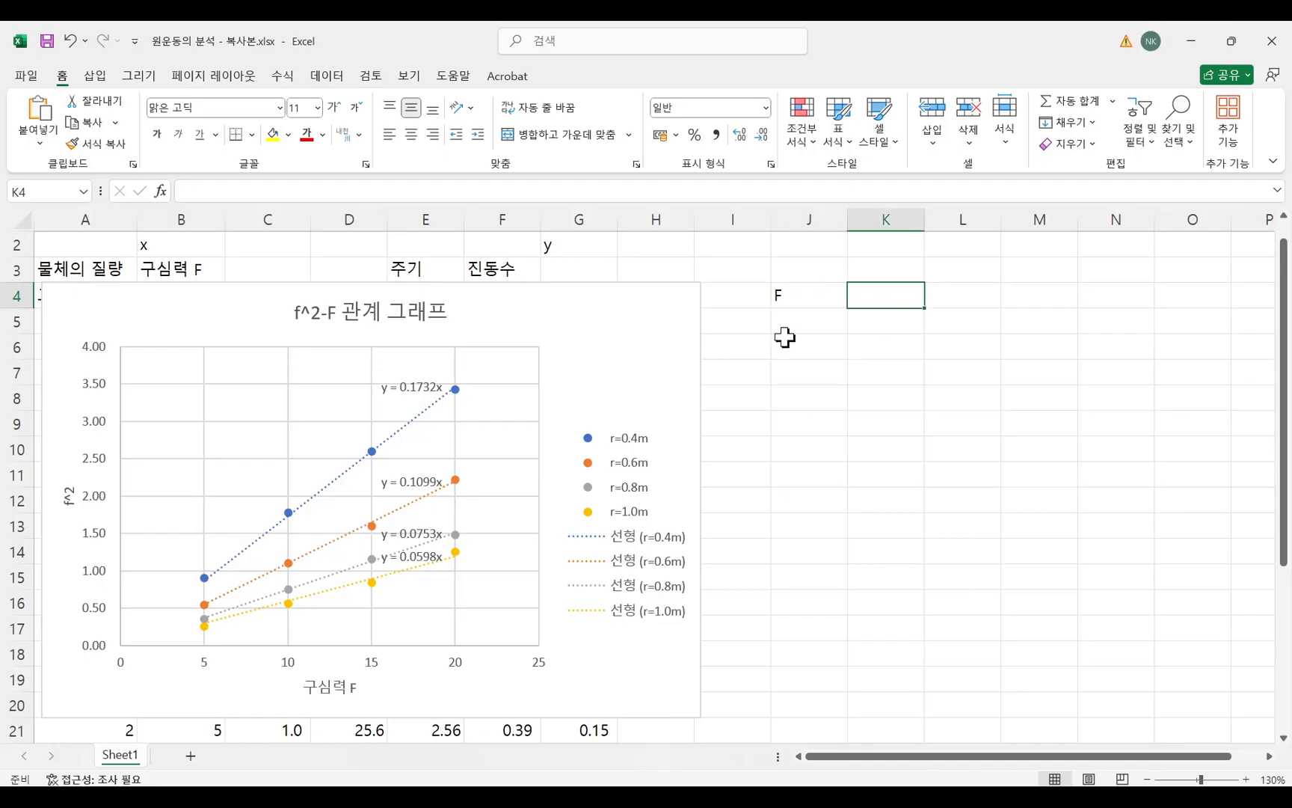
Replace the heading in cell J4 with r.
left_click(780, 297)
key("BackSpace")
type("r")
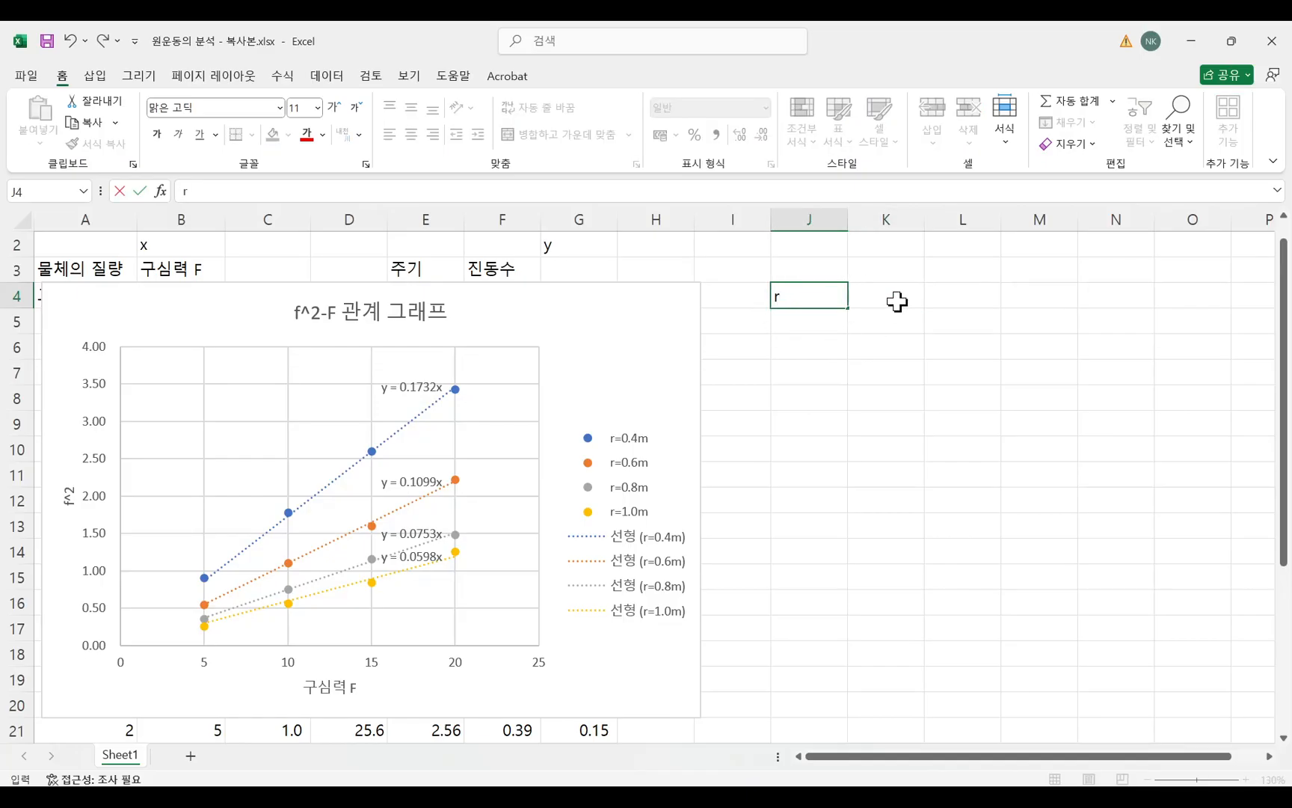
left_click(898, 301)
Enter the table headings F in cell J4 and r in cell K4.
left_click(804, 303)
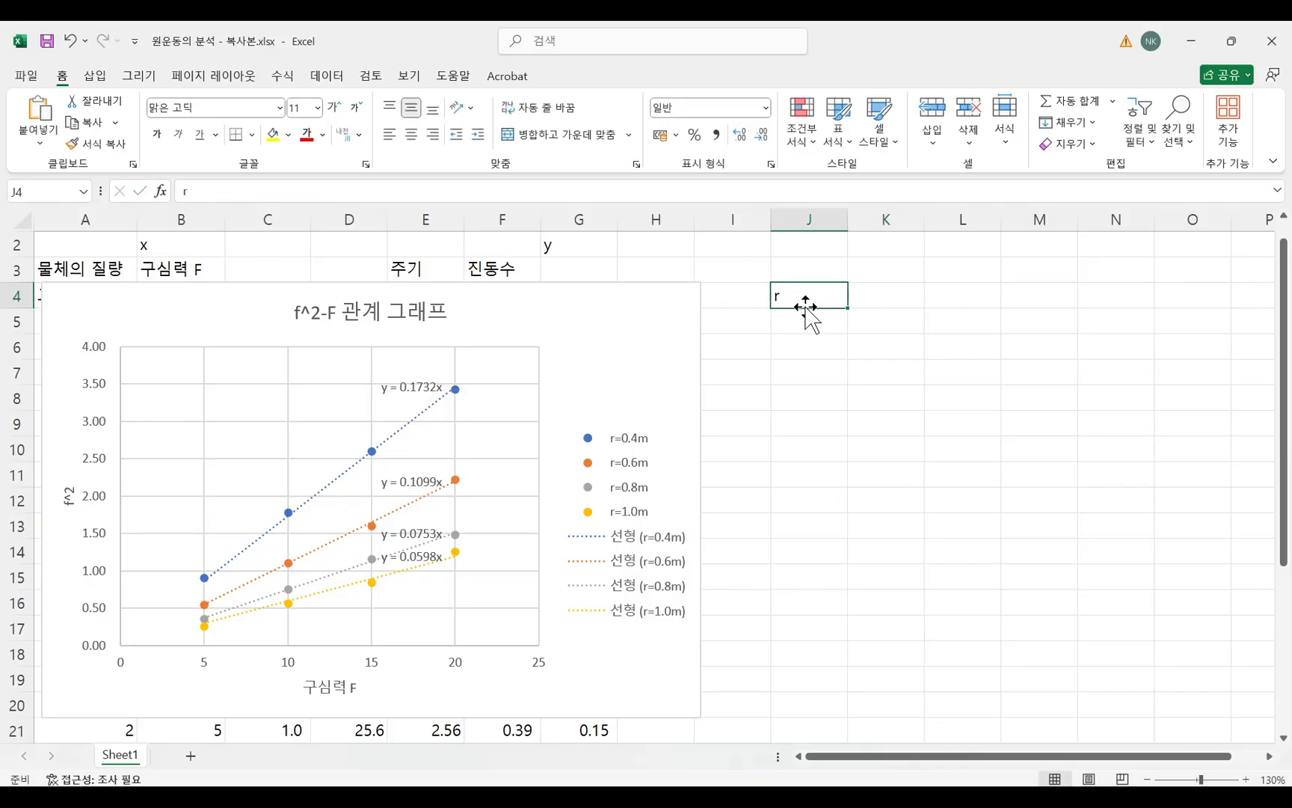
type("F")
left_click(910, 295)
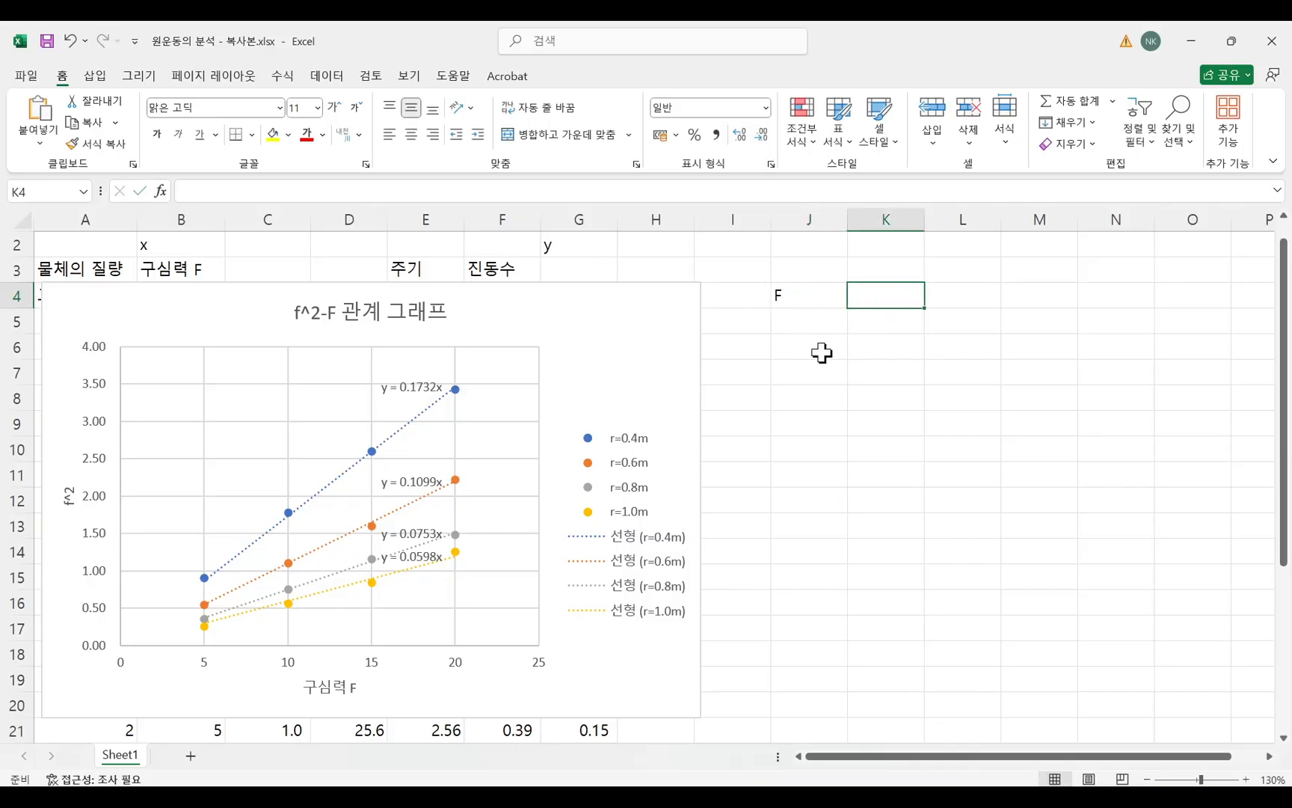
type("r")
left_click(826, 326)
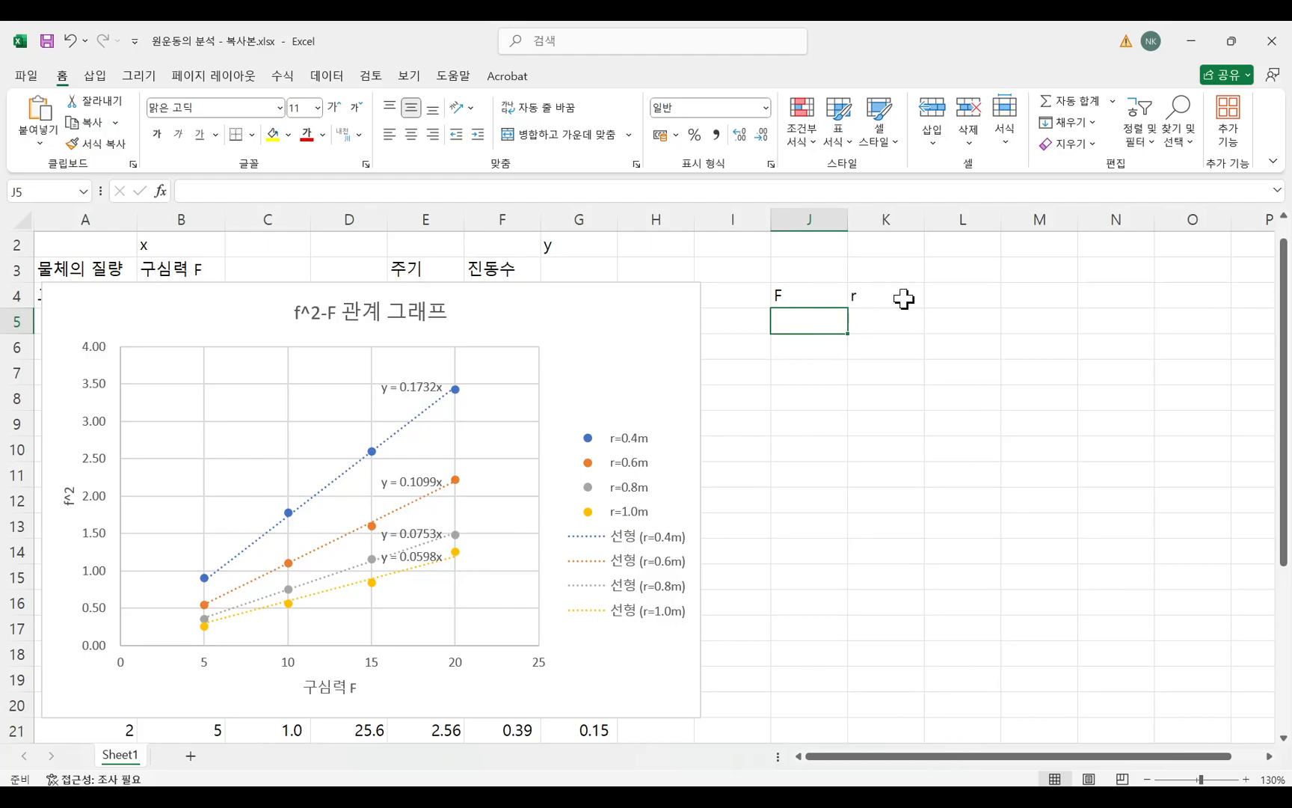
Fill the r column in K5:K8 with the radii 0.40, 0.60, 0.80 and 1.00.
left_click(885, 320)
type("0.")
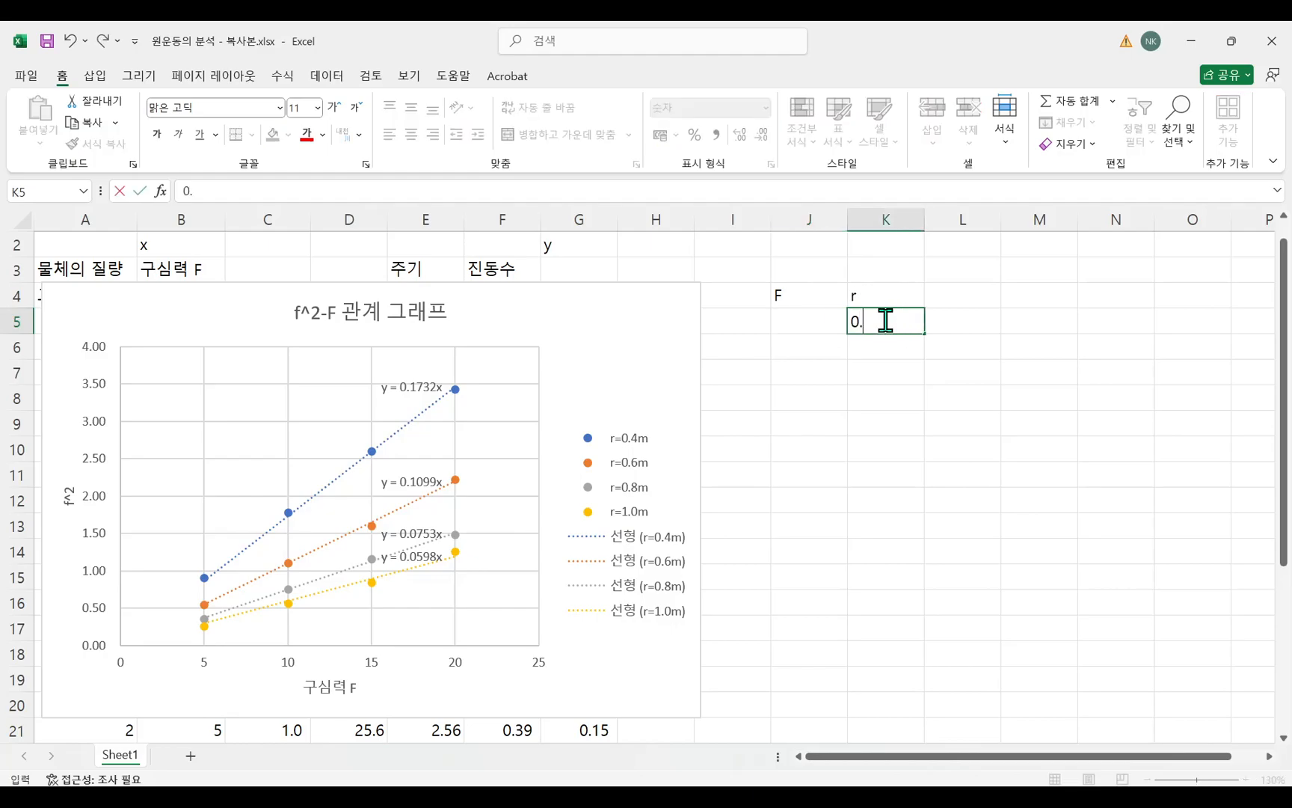
key("Return")
type("0.")
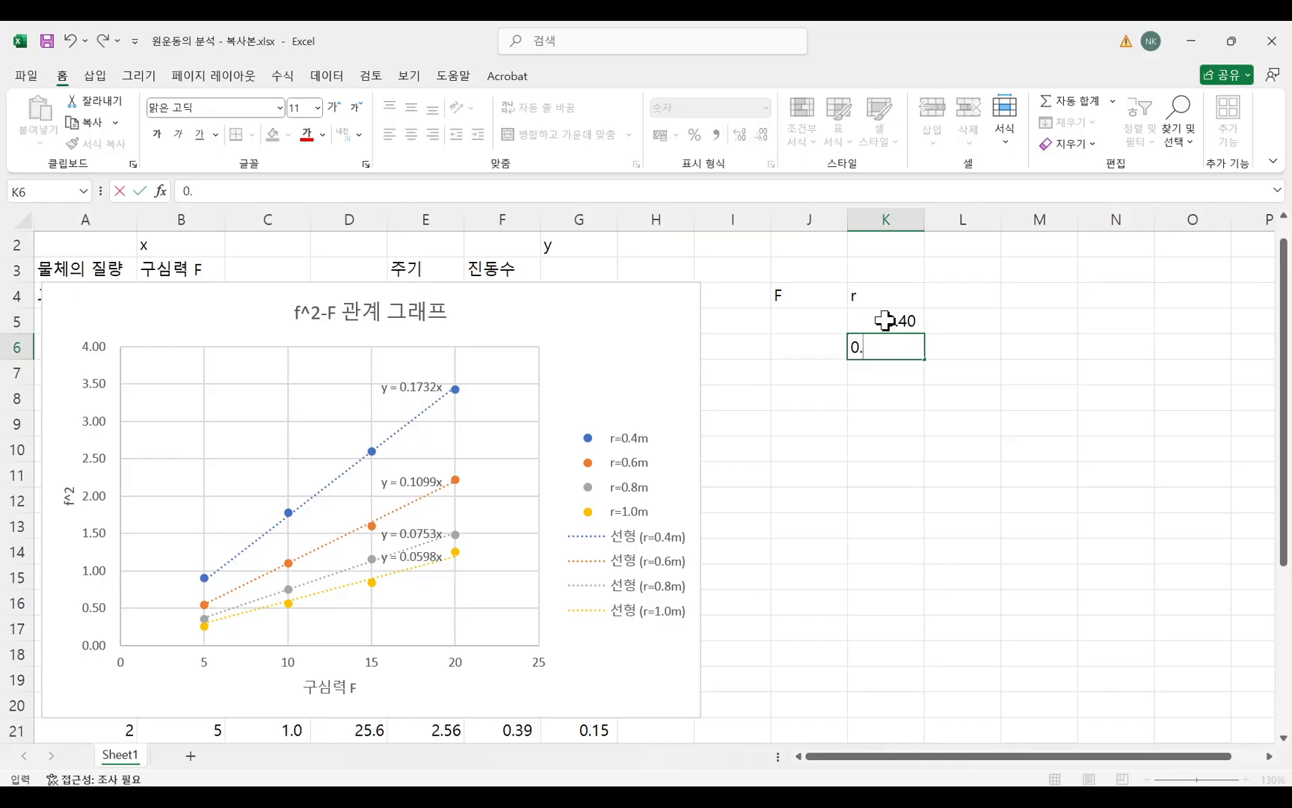
type("6")
key("Return")
type("0")
key("Return")
type("1.0")
left_click(948, 516)
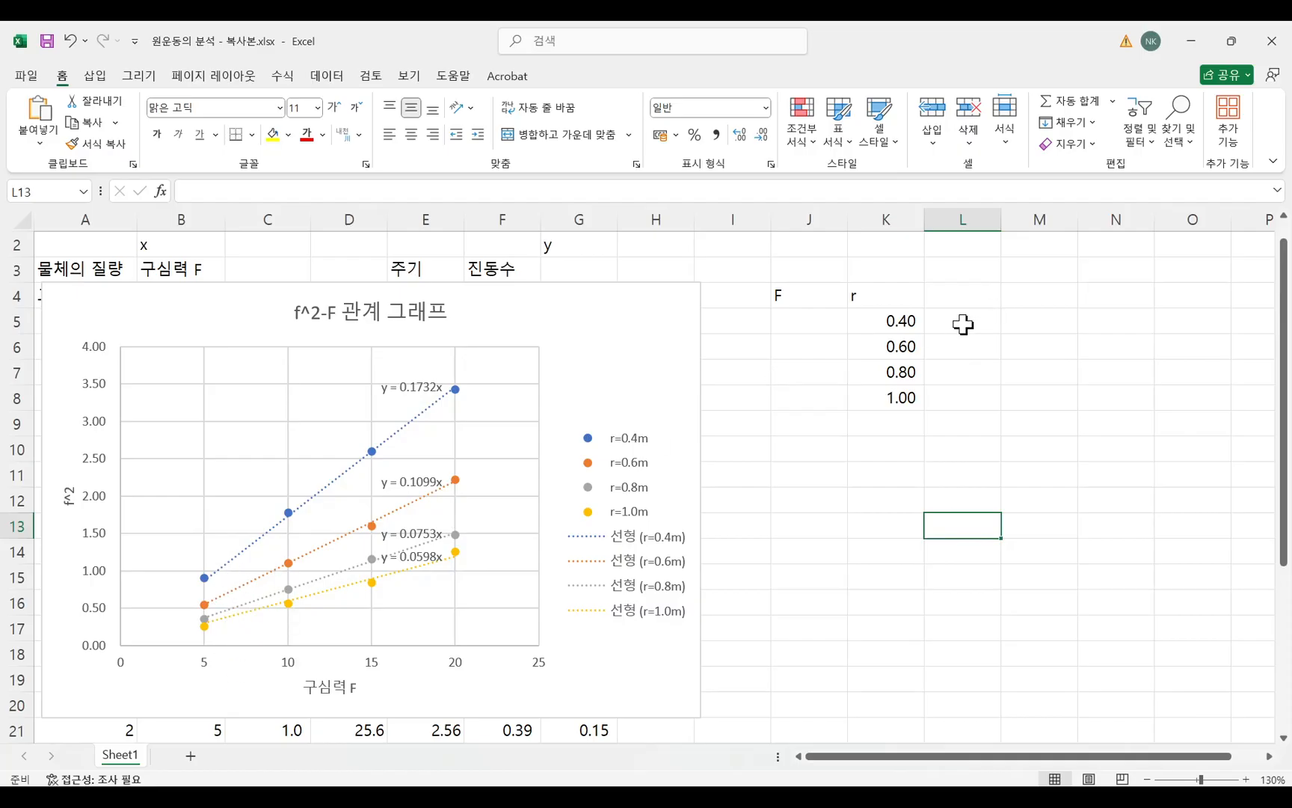
Calculate F for r=0.4 in cell J5 with the formula =1/0.1732, using the slope of the r=0.4m trendline.
left_click(786, 323)
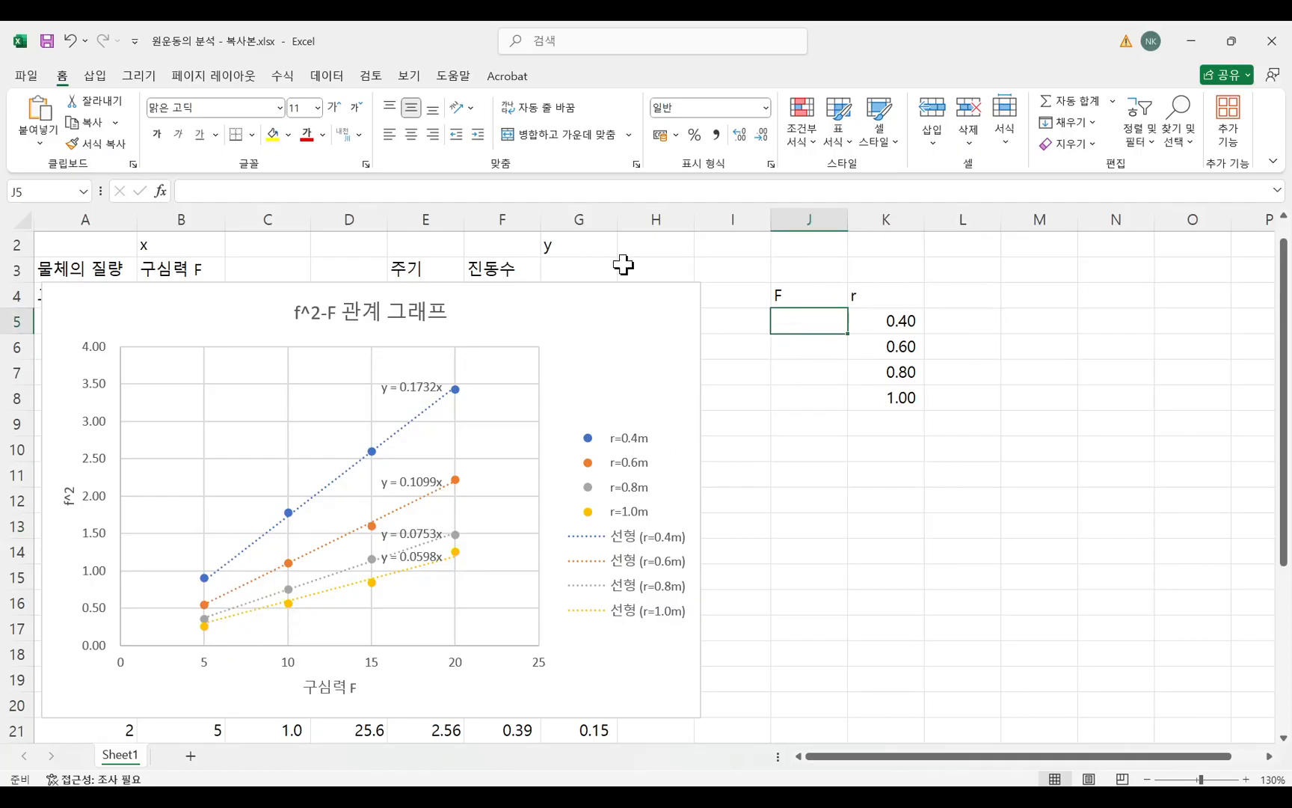
type("=")
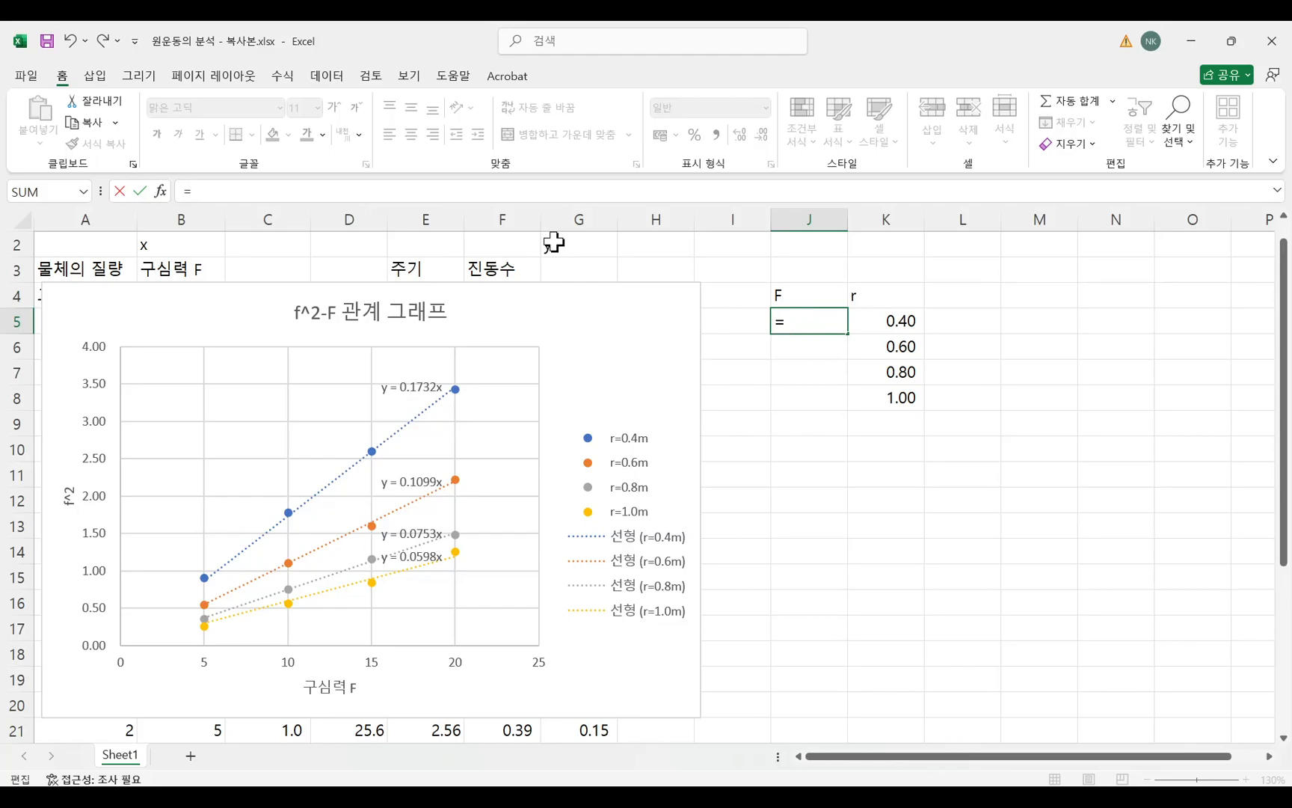
left_click(455, 193)
type("2")
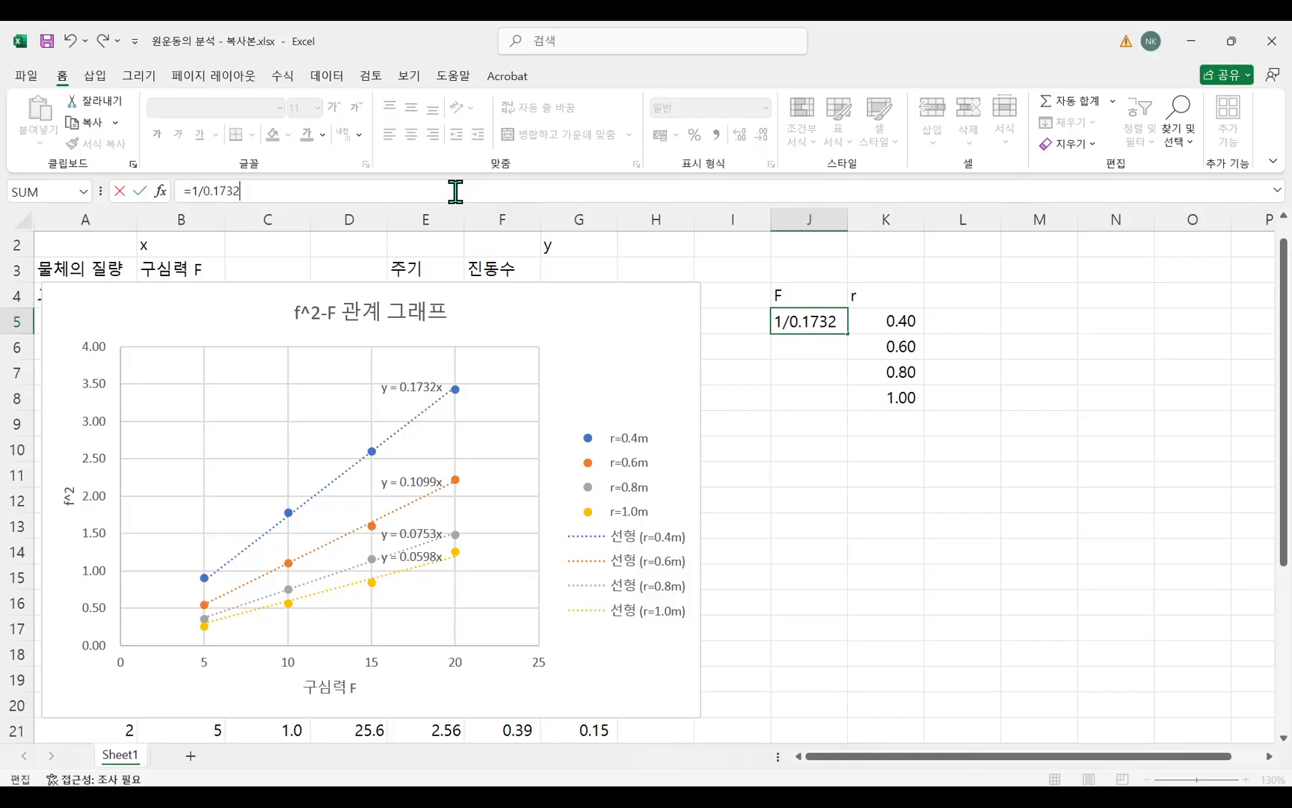
key("Return")
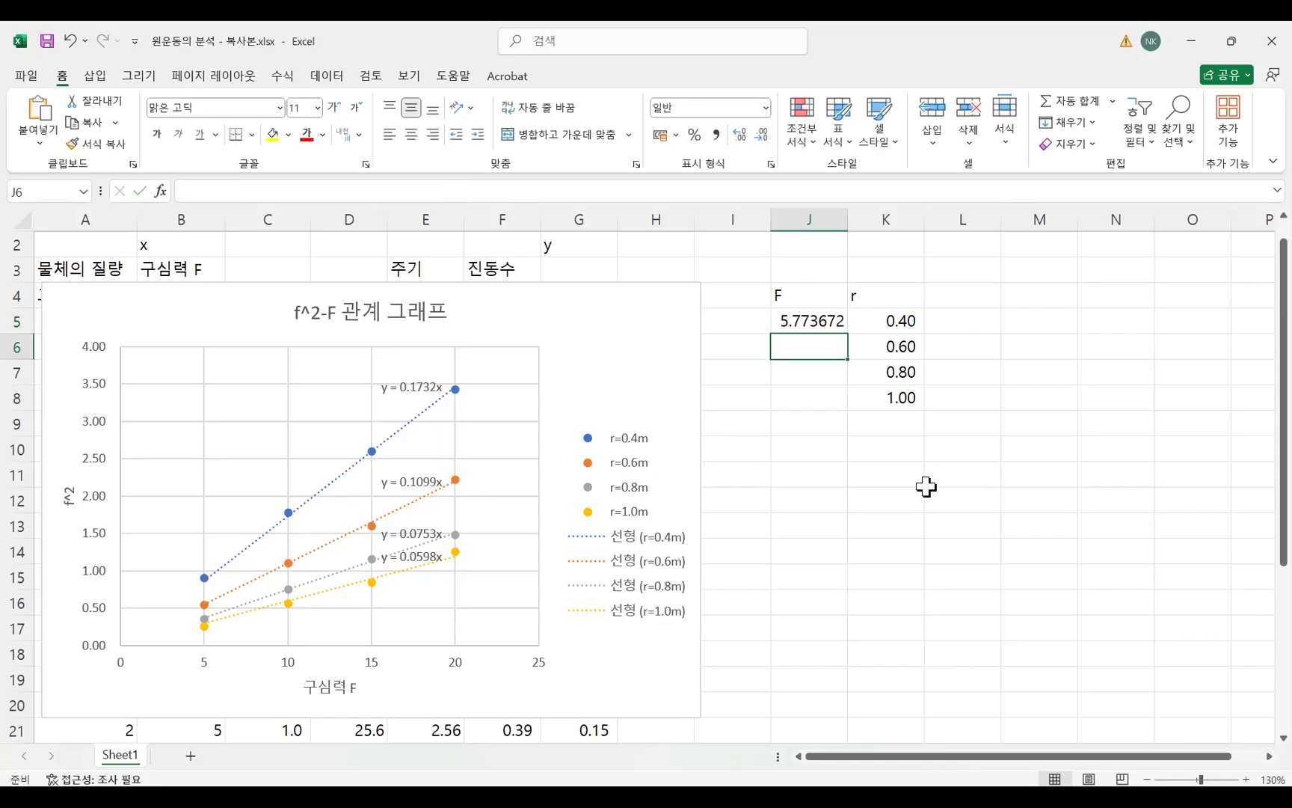
left_click(809, 326)
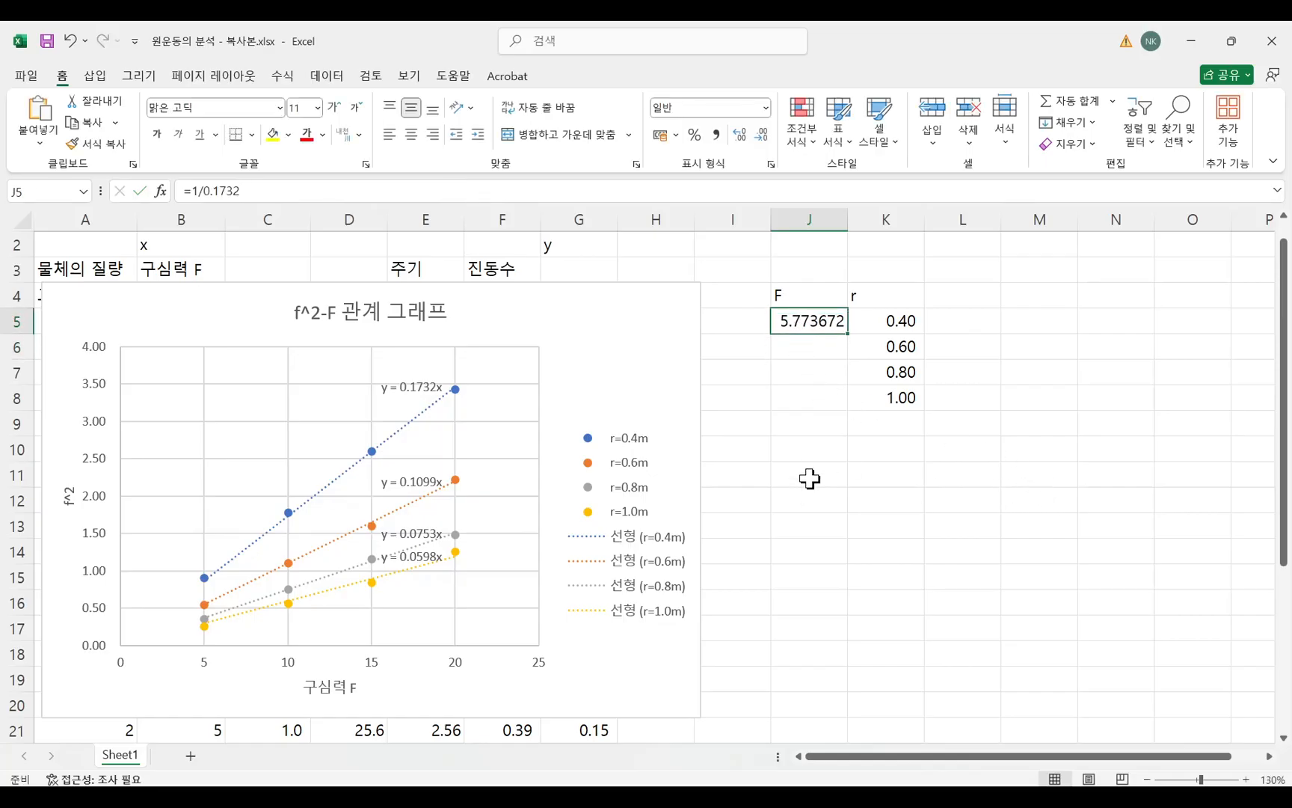
Begin a formula in cell J6 for the F value belonging to r=0.60.
left_click(787, 344)
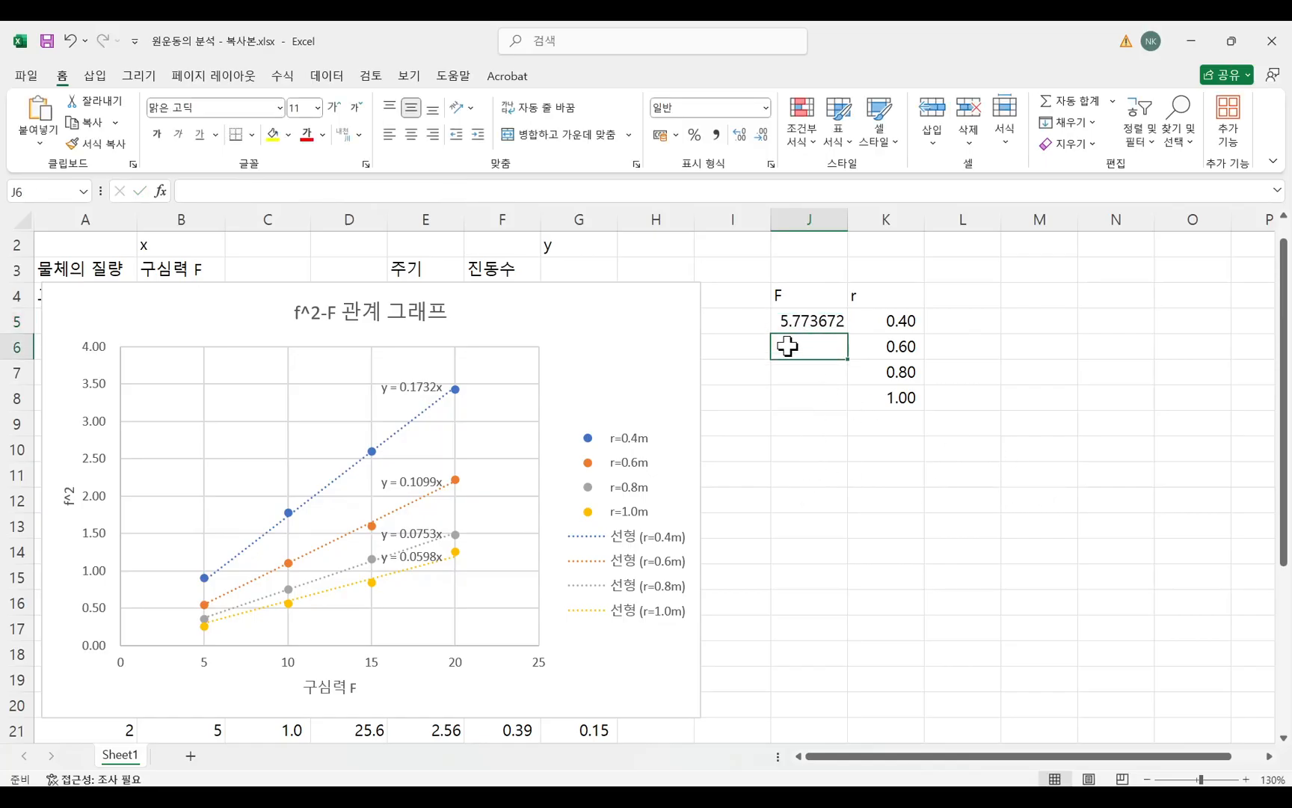
left_click(451, 191)
type("=")
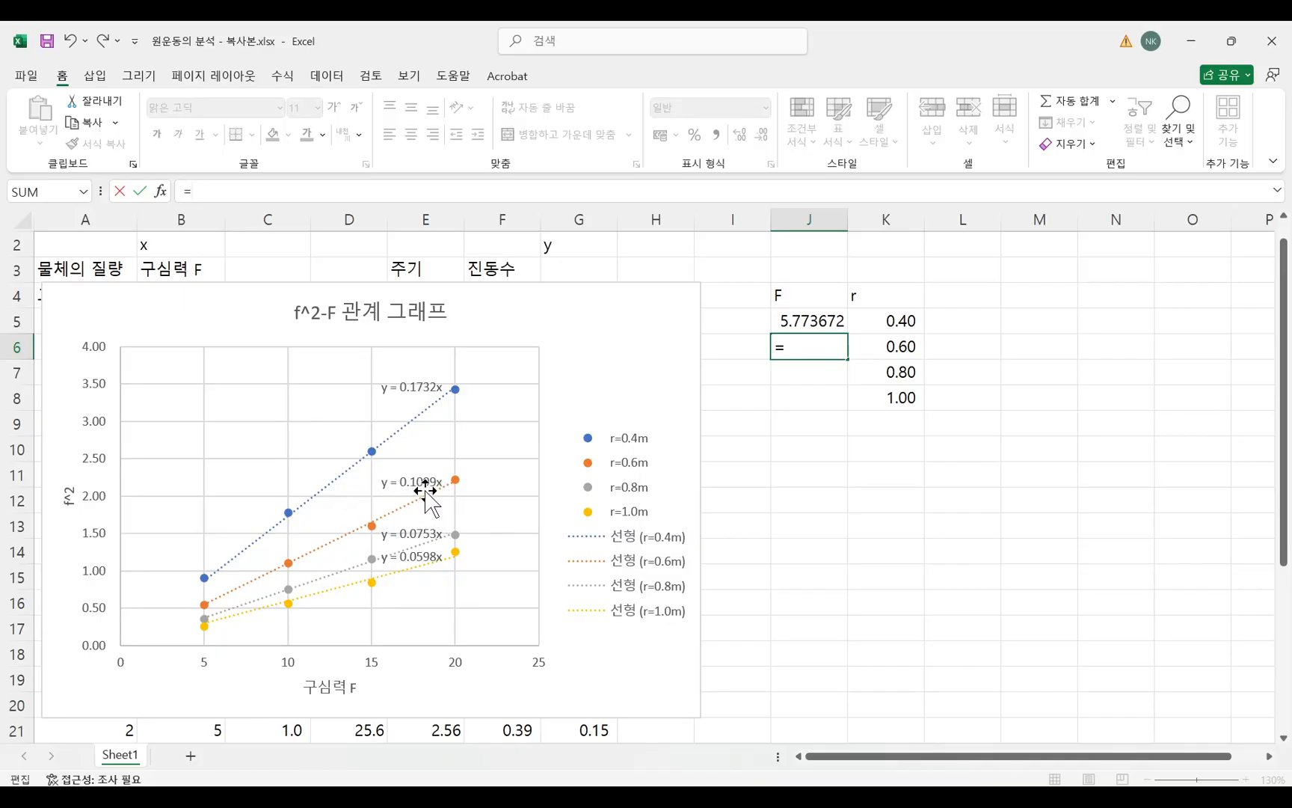
left_click(806, 271)
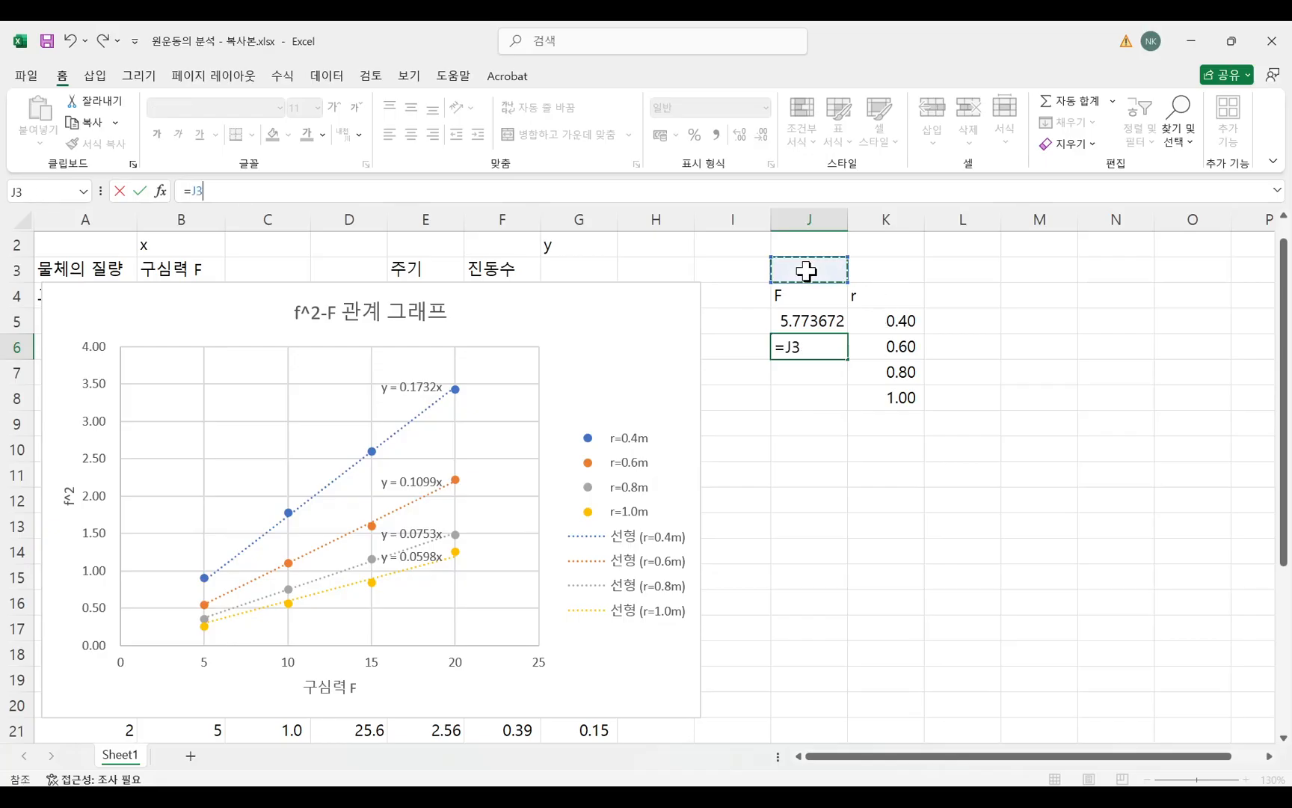
type("x")
key("Escape")
Label cell J3 as x and cell I3 as y, and enter the value 1 in cell I4.
left_click(815, 271)
type("x")
left_click(882, 271)
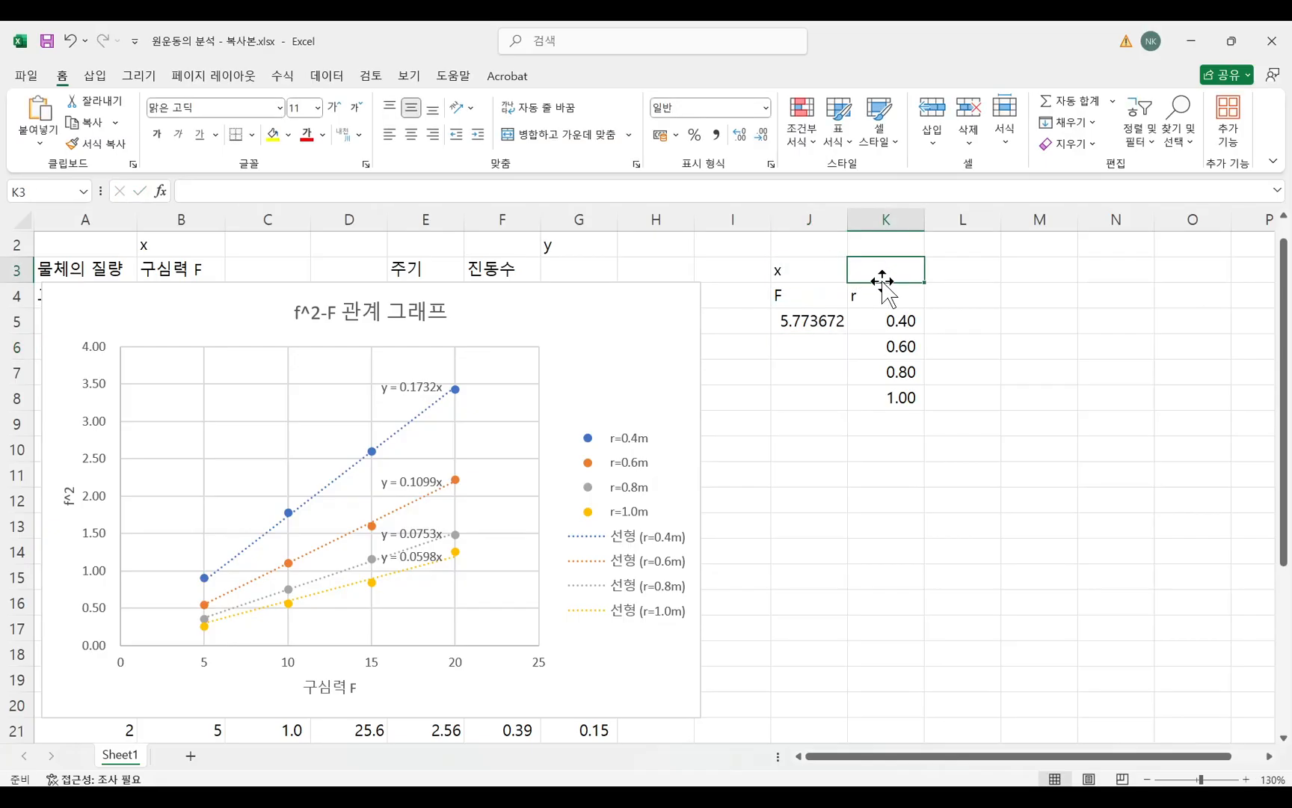
left_click(745, 275)
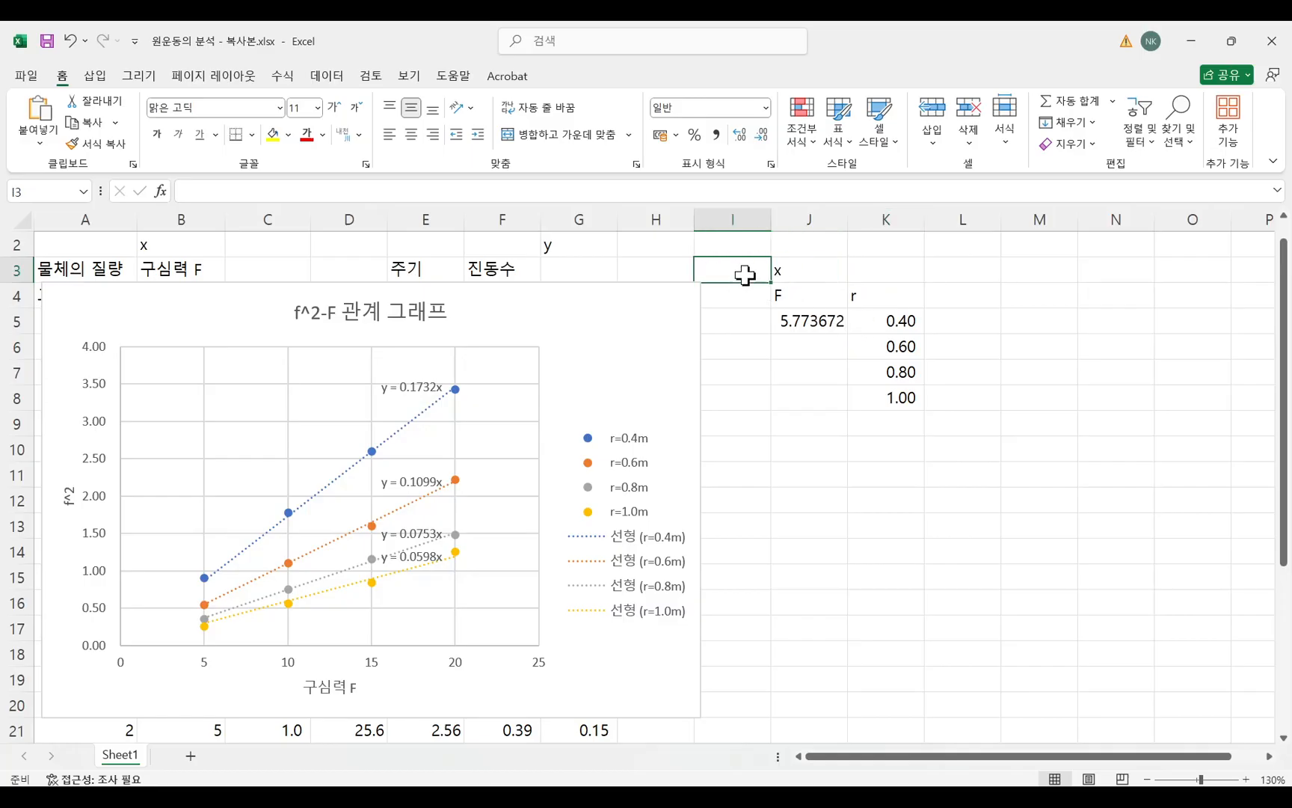
type("y")
key("Return")
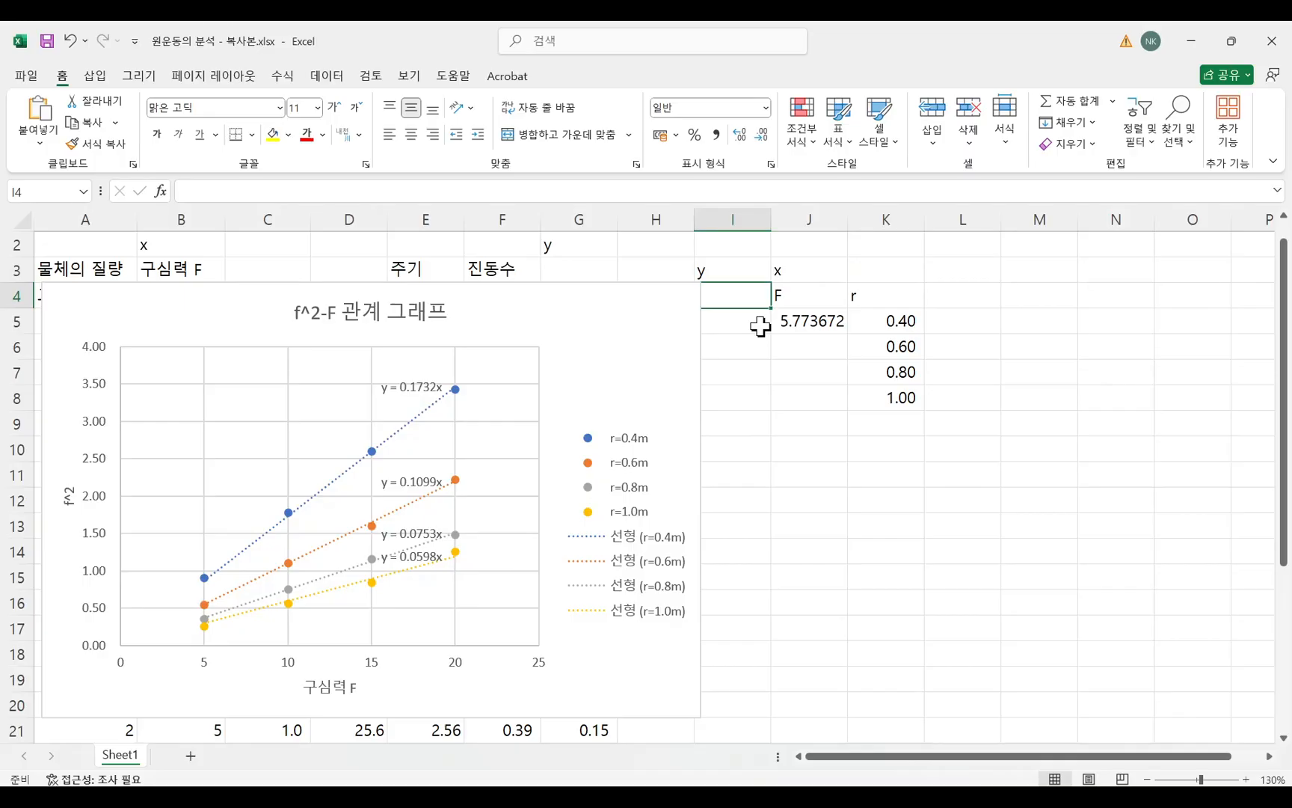
type("1")
Move the f²–F chart clear of column I and calculate F for r=0.60 in cell J6 with =1/0.1099.
left_click_drag(648, 381, 596, 372)
left_click(883, 449)
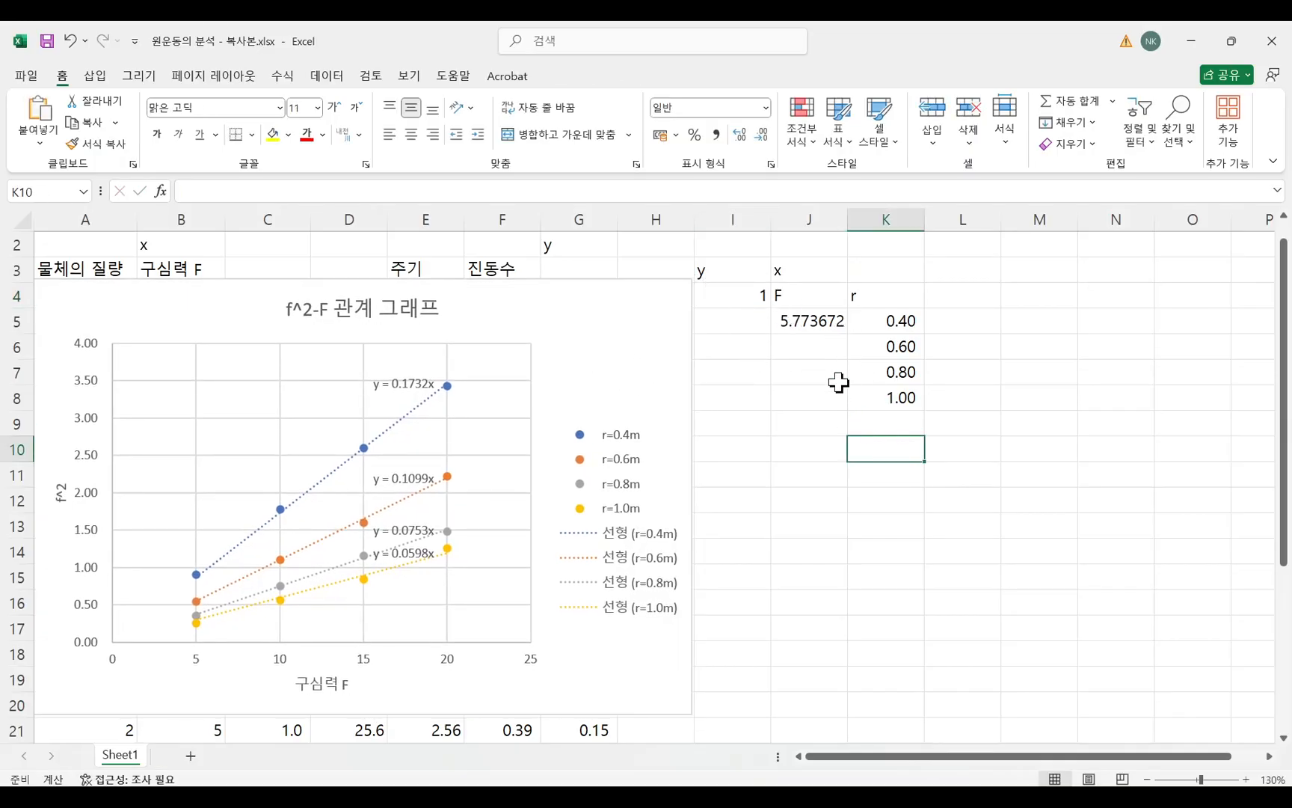
left_click(806, 344)
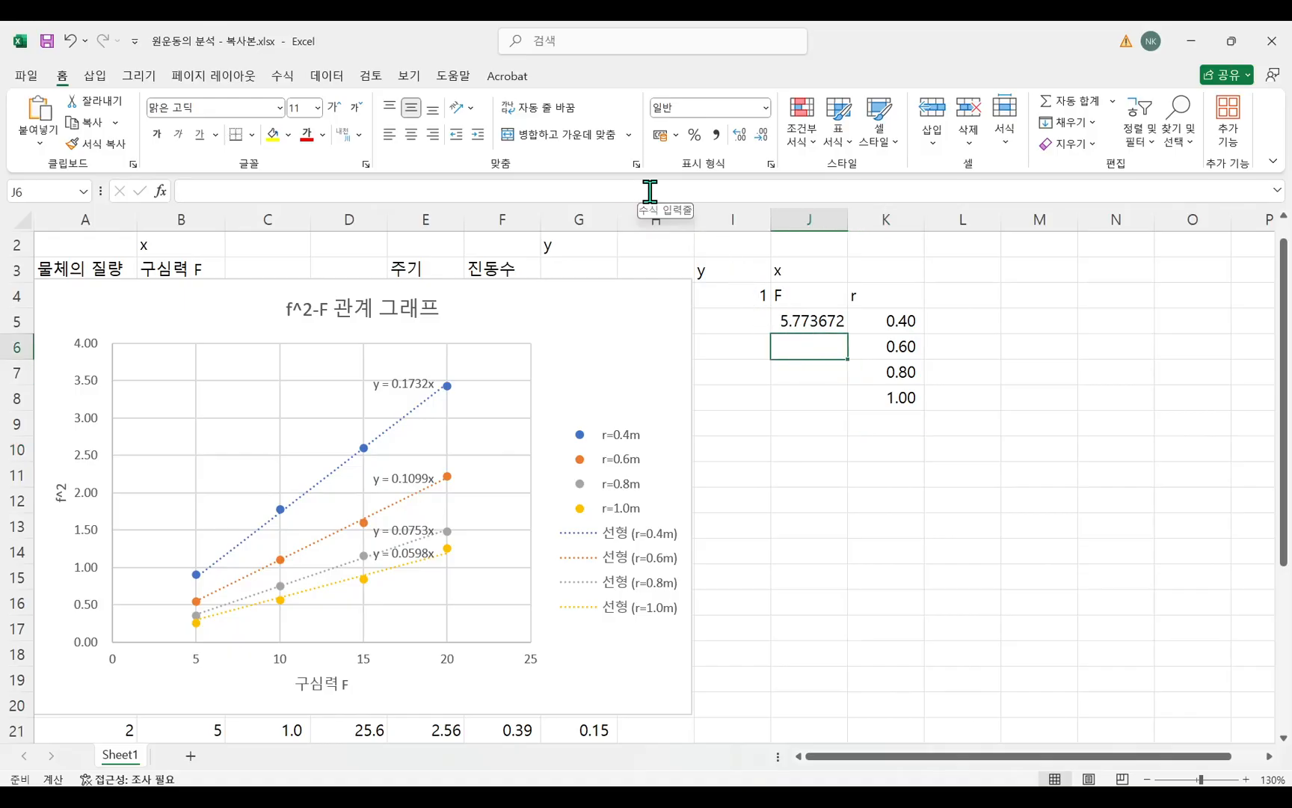
type("=1/0")
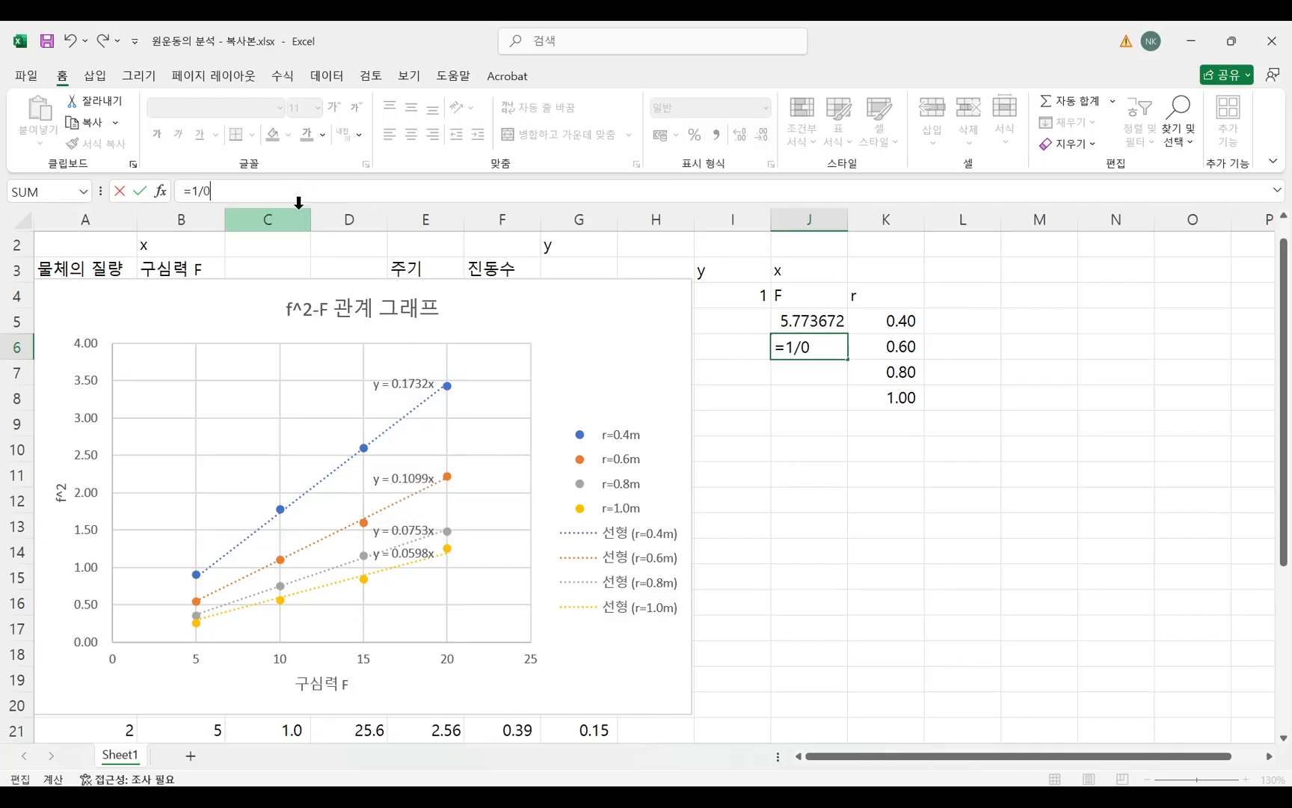
type("99")
key("Return")
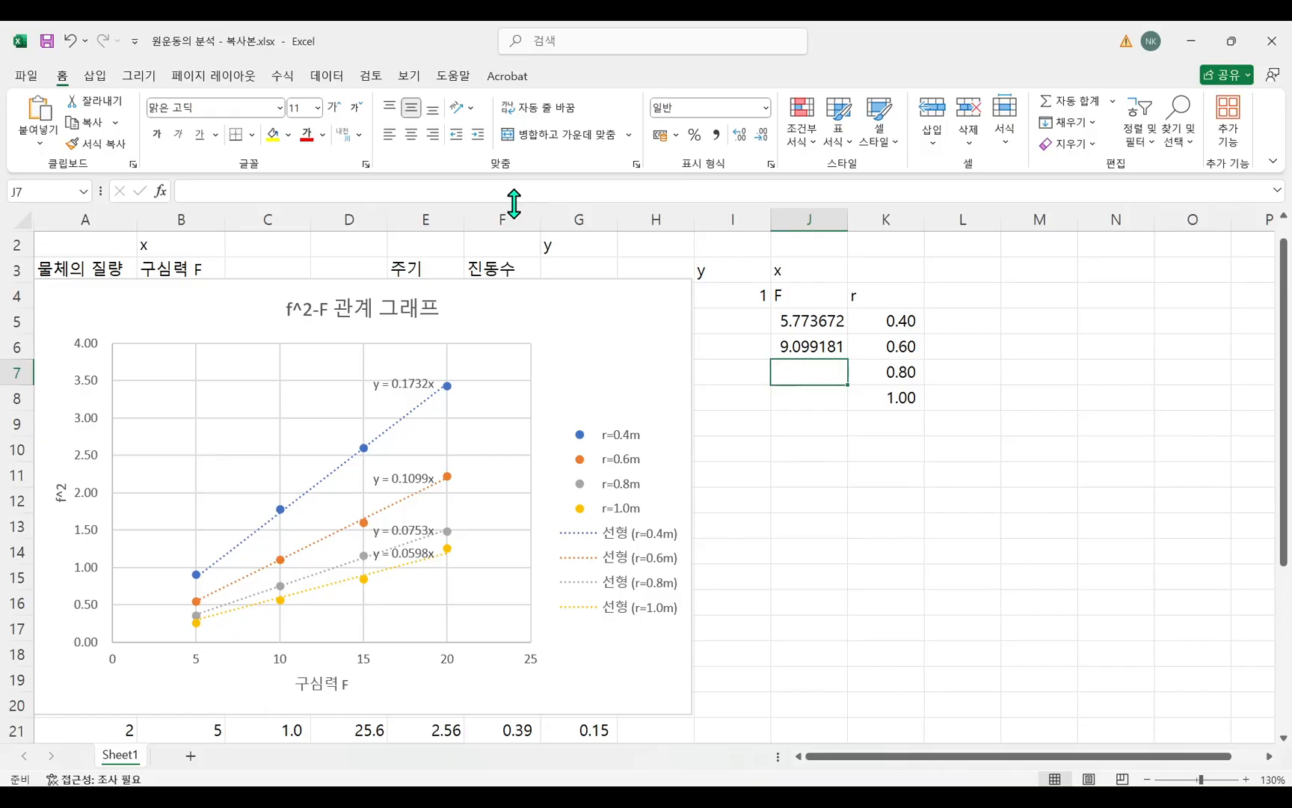
Calculate F for r=0.80 in cell J7 with =1/0.0753, using the slope of the r=0.8m trendline.
type("=")
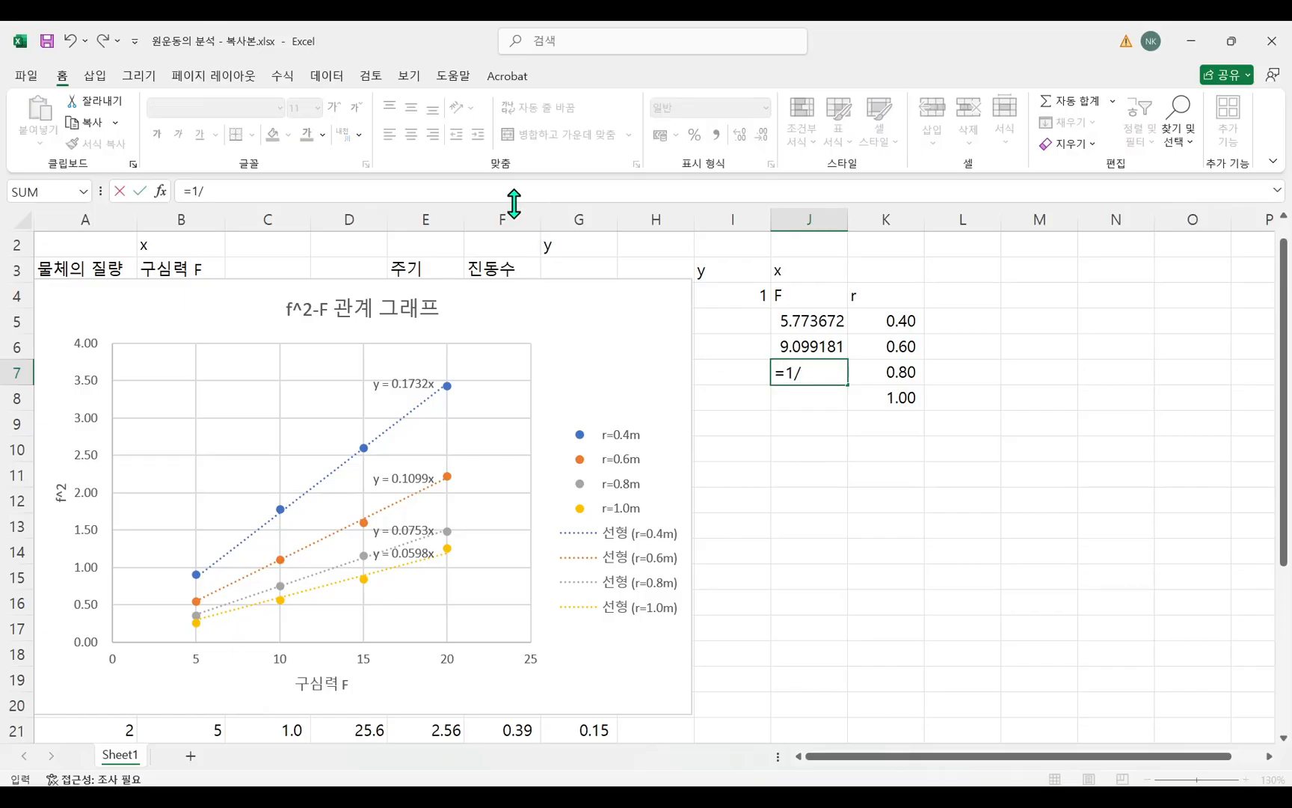
type("1/")
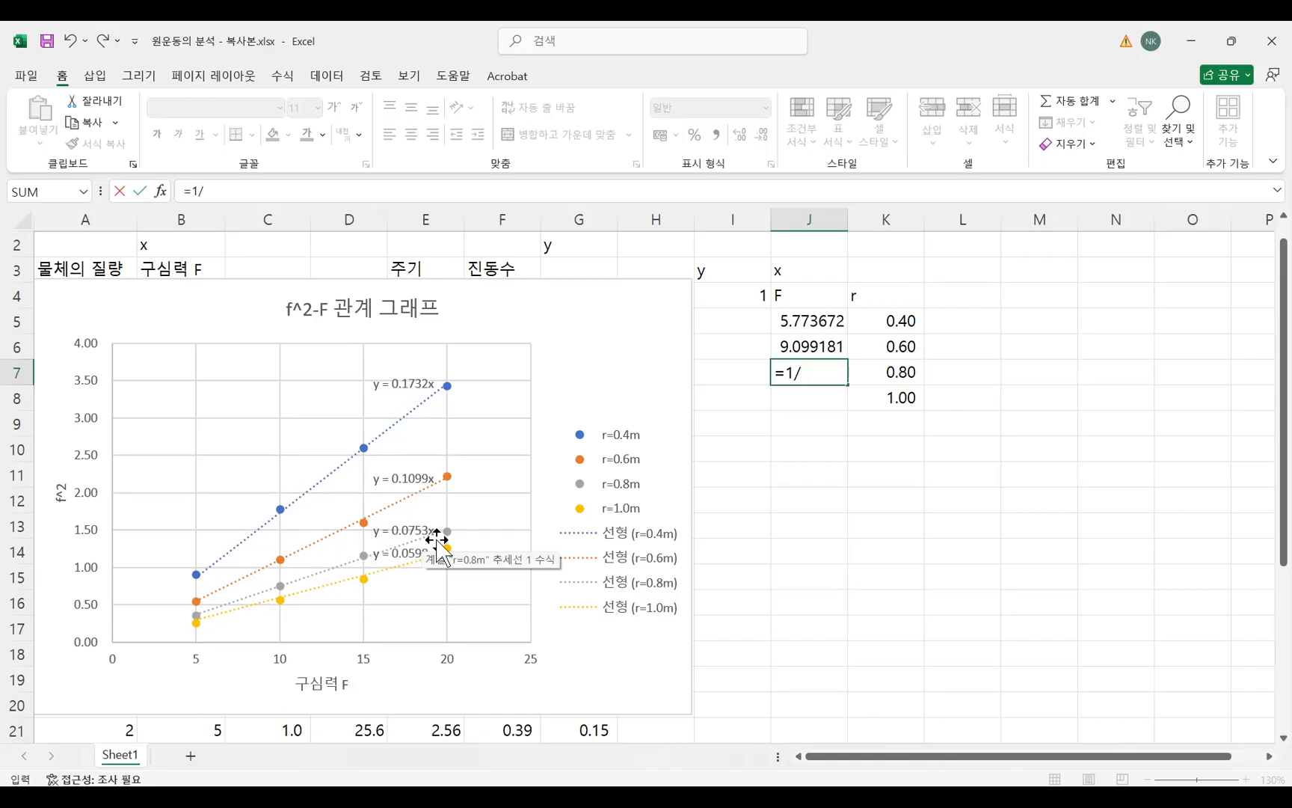
type("0")
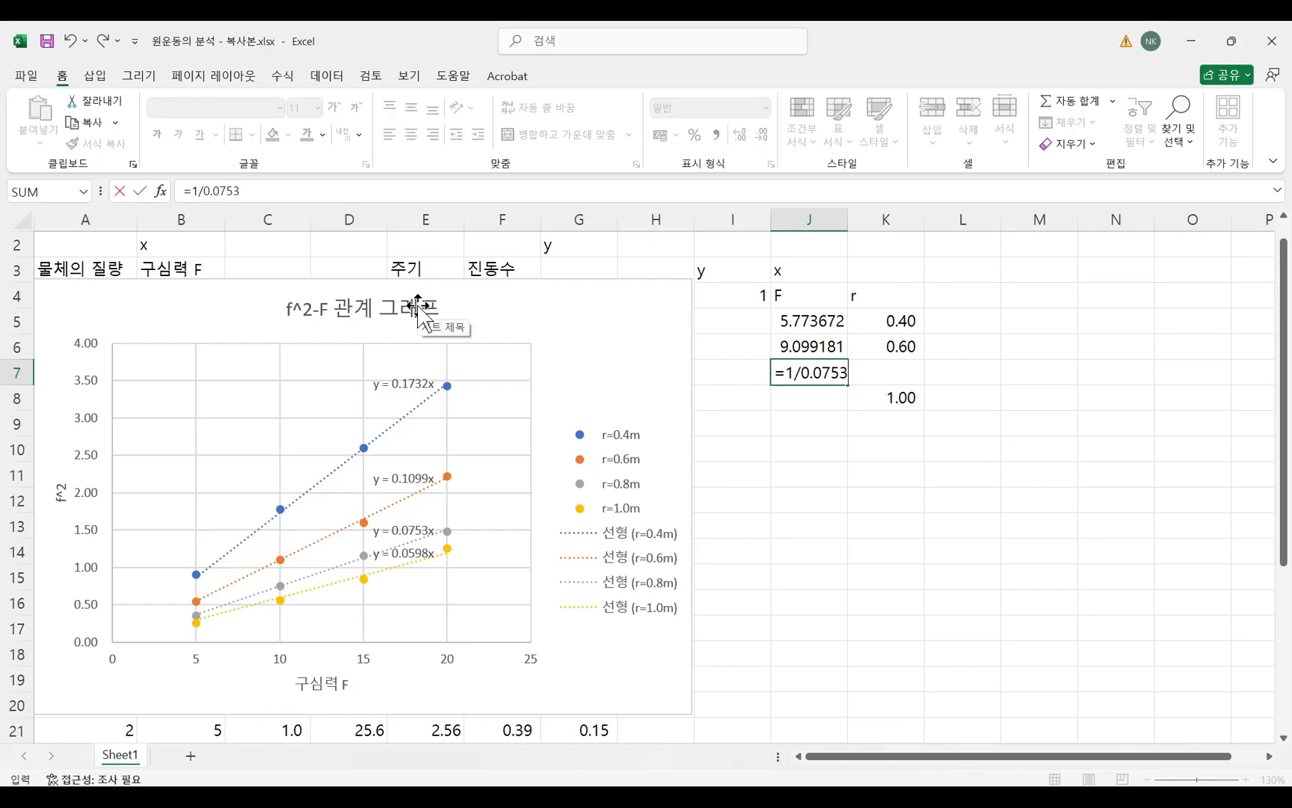
type(".0753")
key("Return")
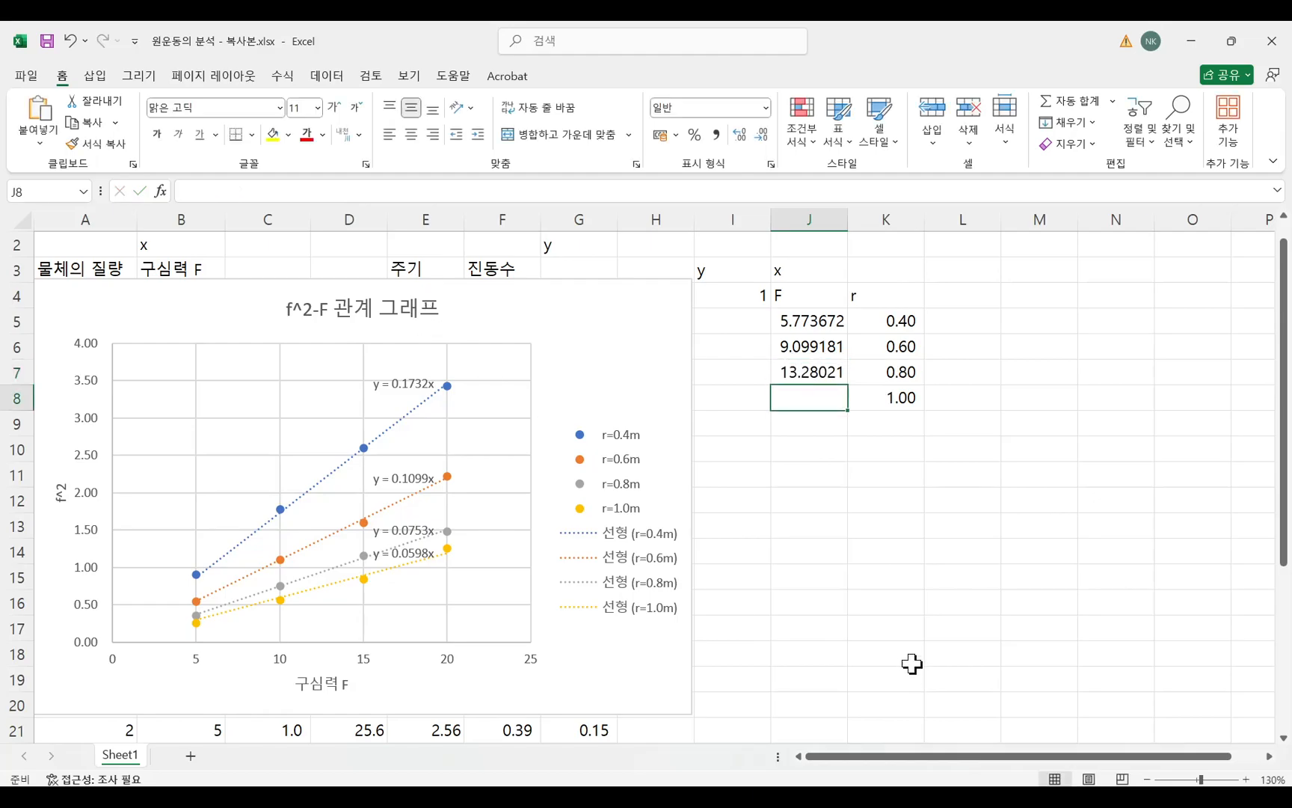
Calculate F for r=1.00 in cell J8 with =1/0.0598, using the slope of the r=1.0m trendline.
left_click(396, 190)
type("=1/")
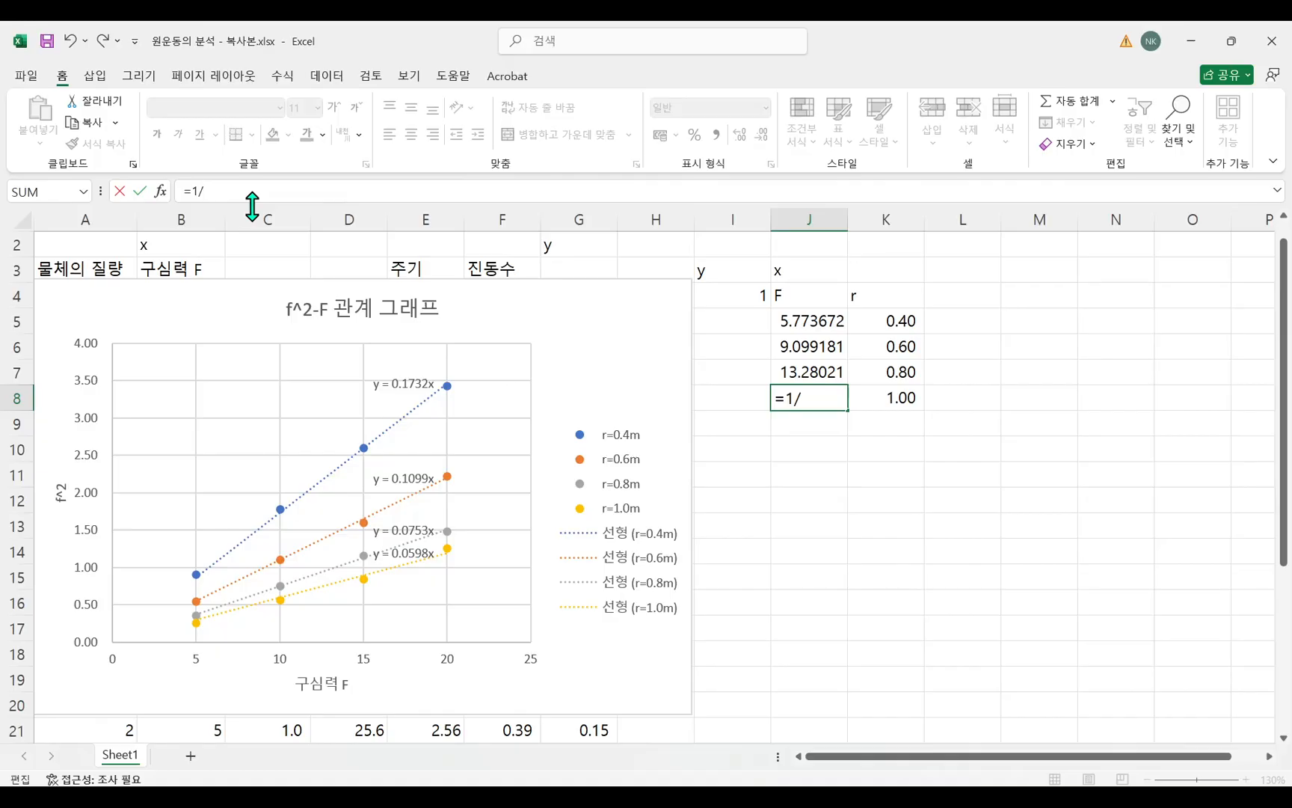
type("0.0598")
key("Return")
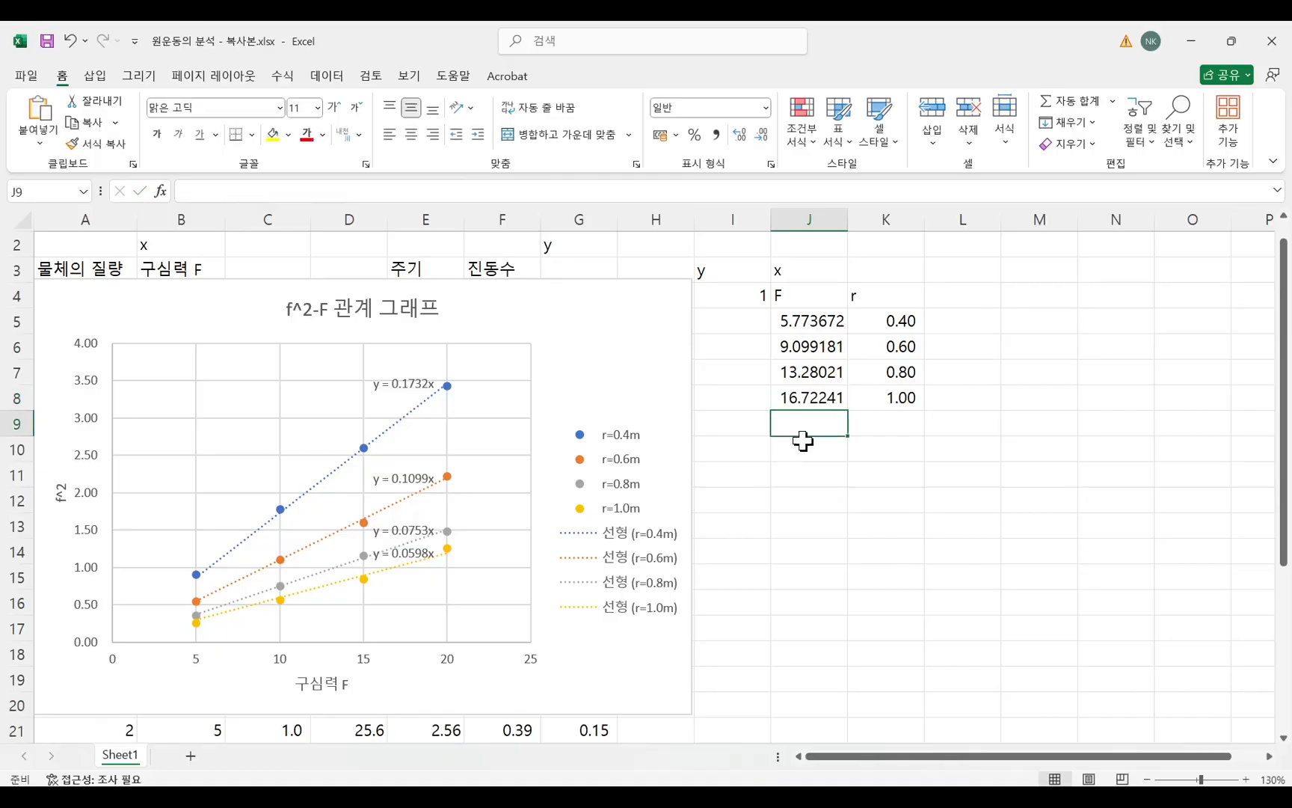
left_click(904, 448)
Change the y label in cell I3 to y=f^2=1.
left_click_drag(827, 323, 819, 398)
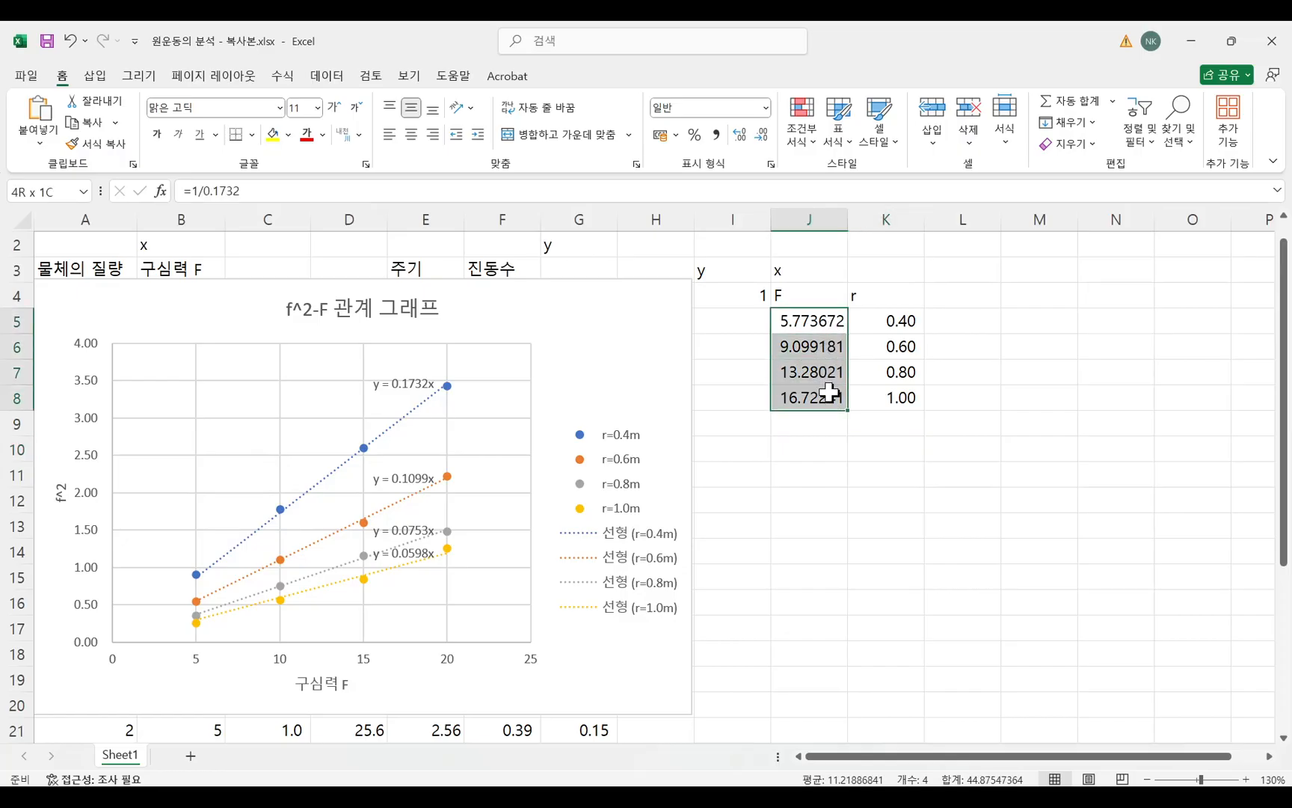
left_click(736, 294)
double_click(733, 274)
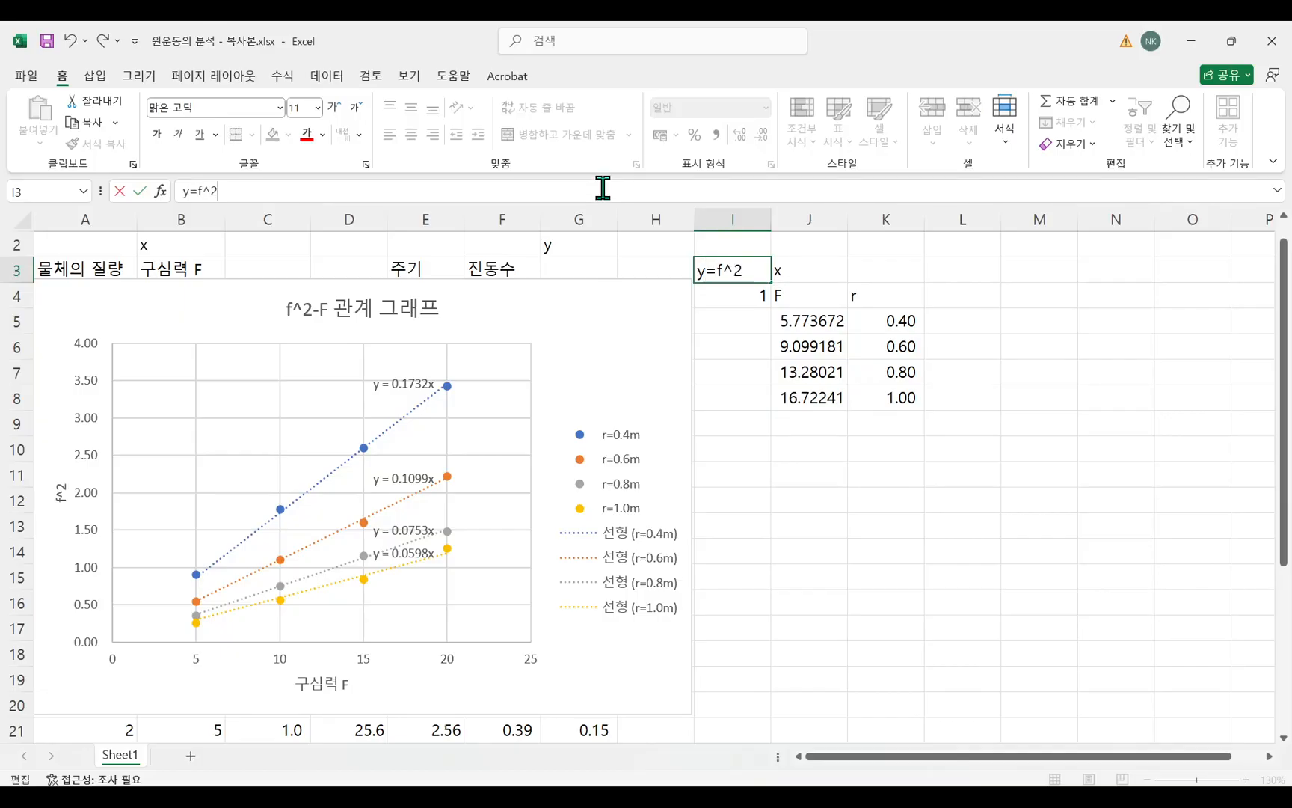
left_click(759, 368)
left_click(741, 293)
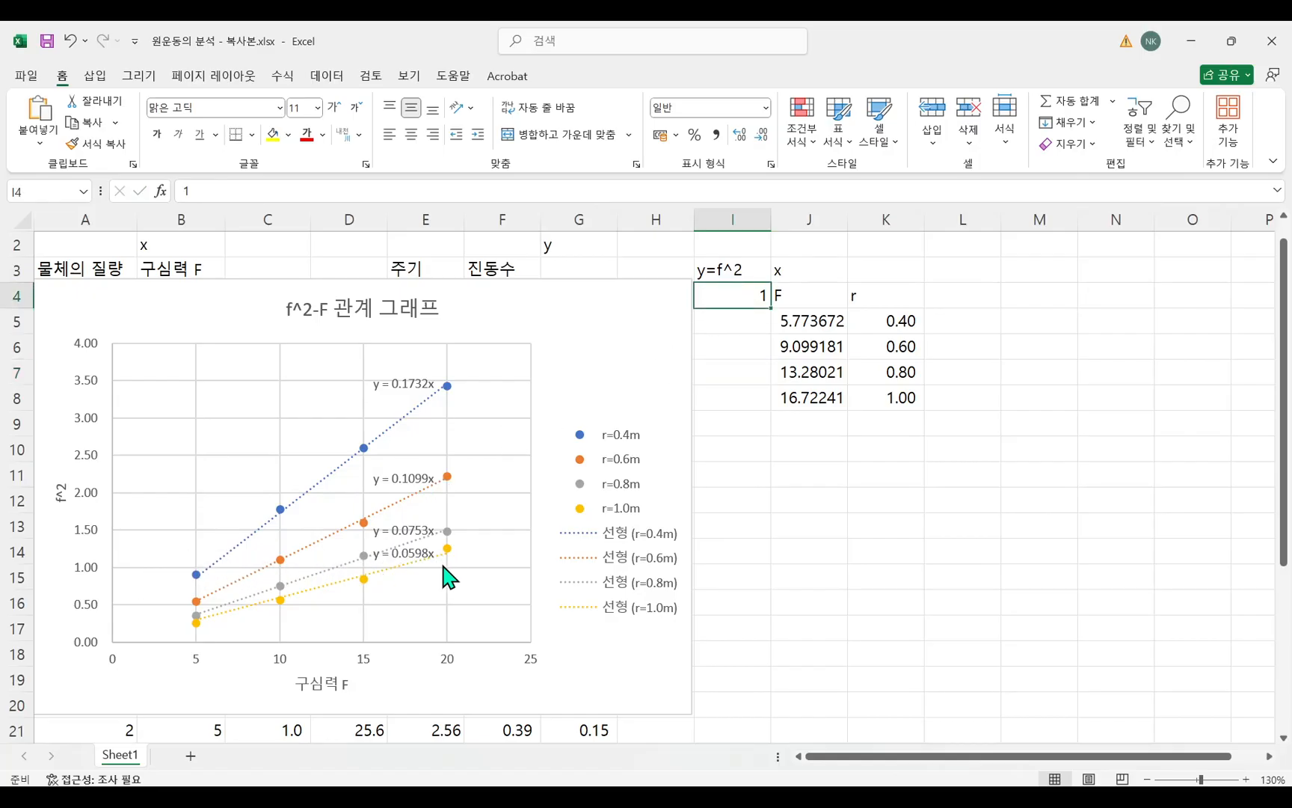
left_click(826, 508)
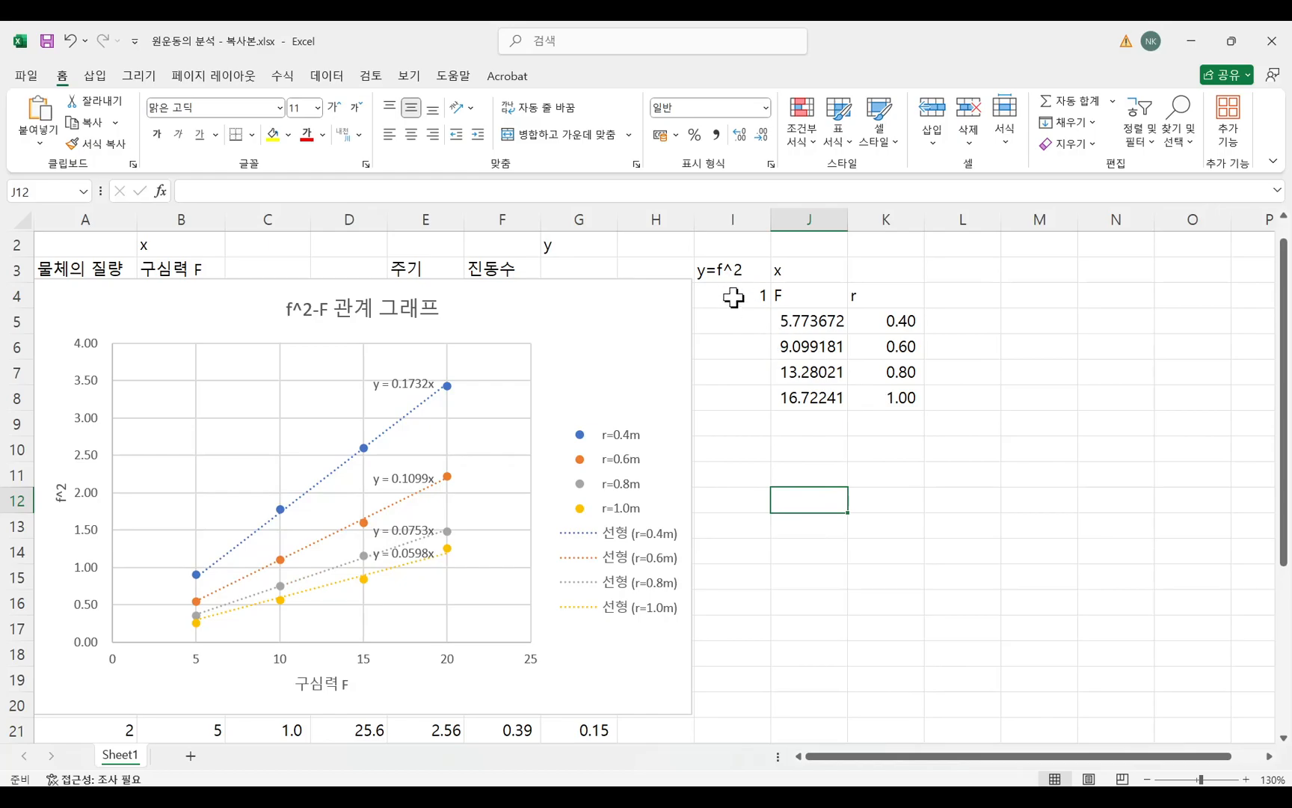
double_click(745, 271)
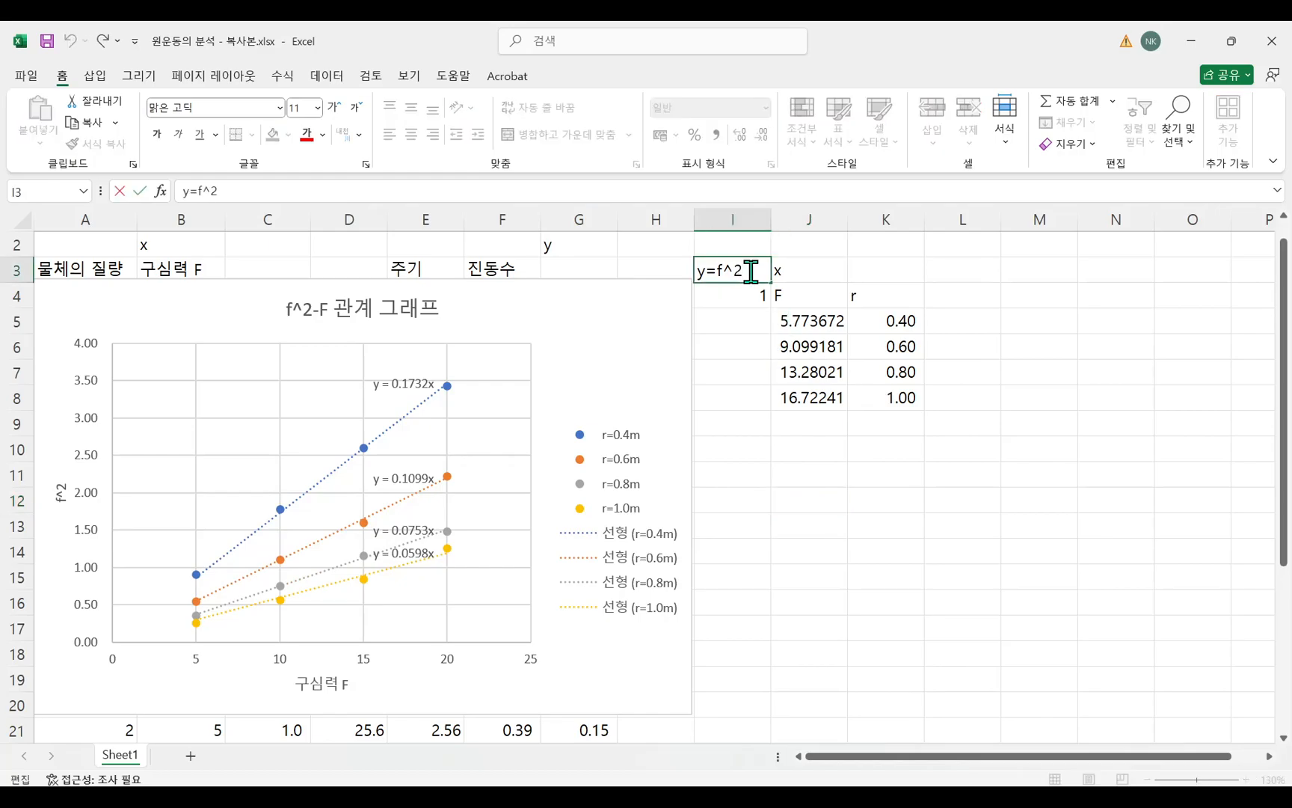
left_click(826, 448)
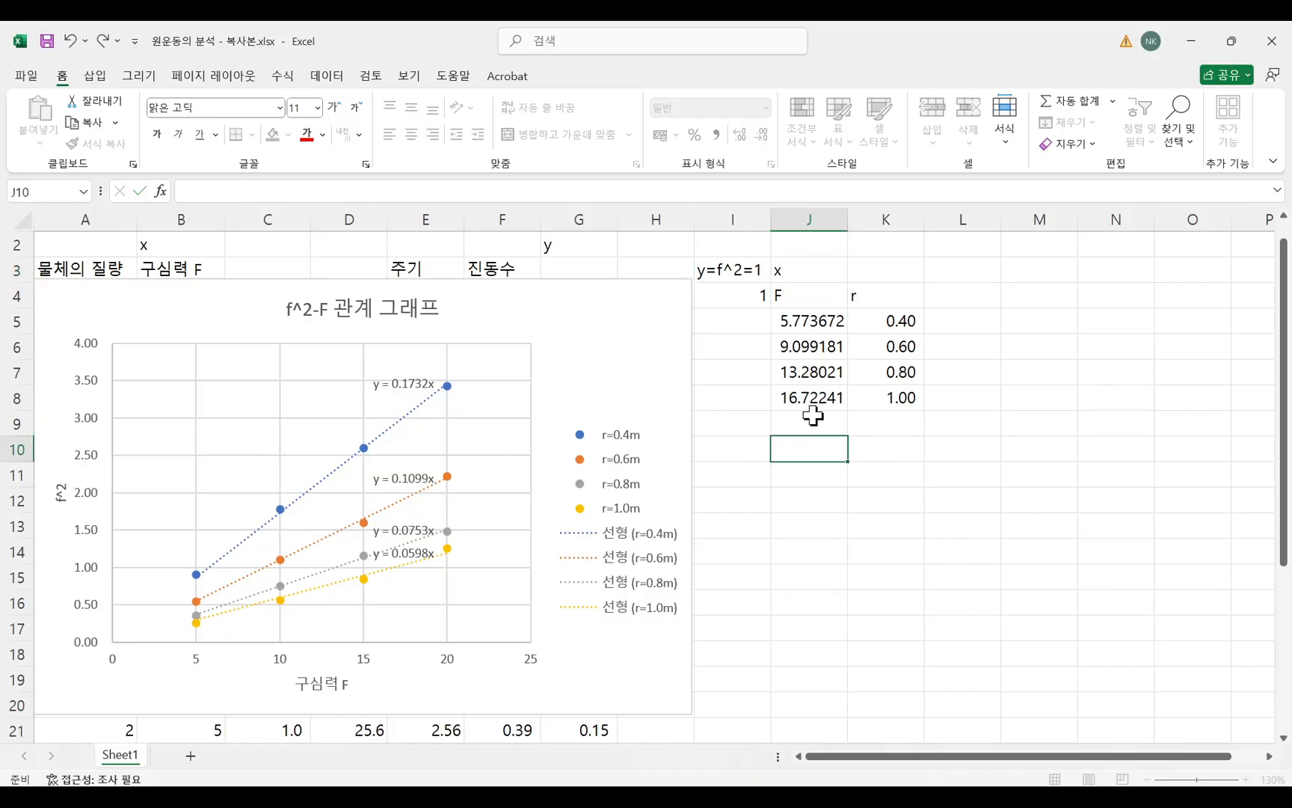
left_click(750, 303)
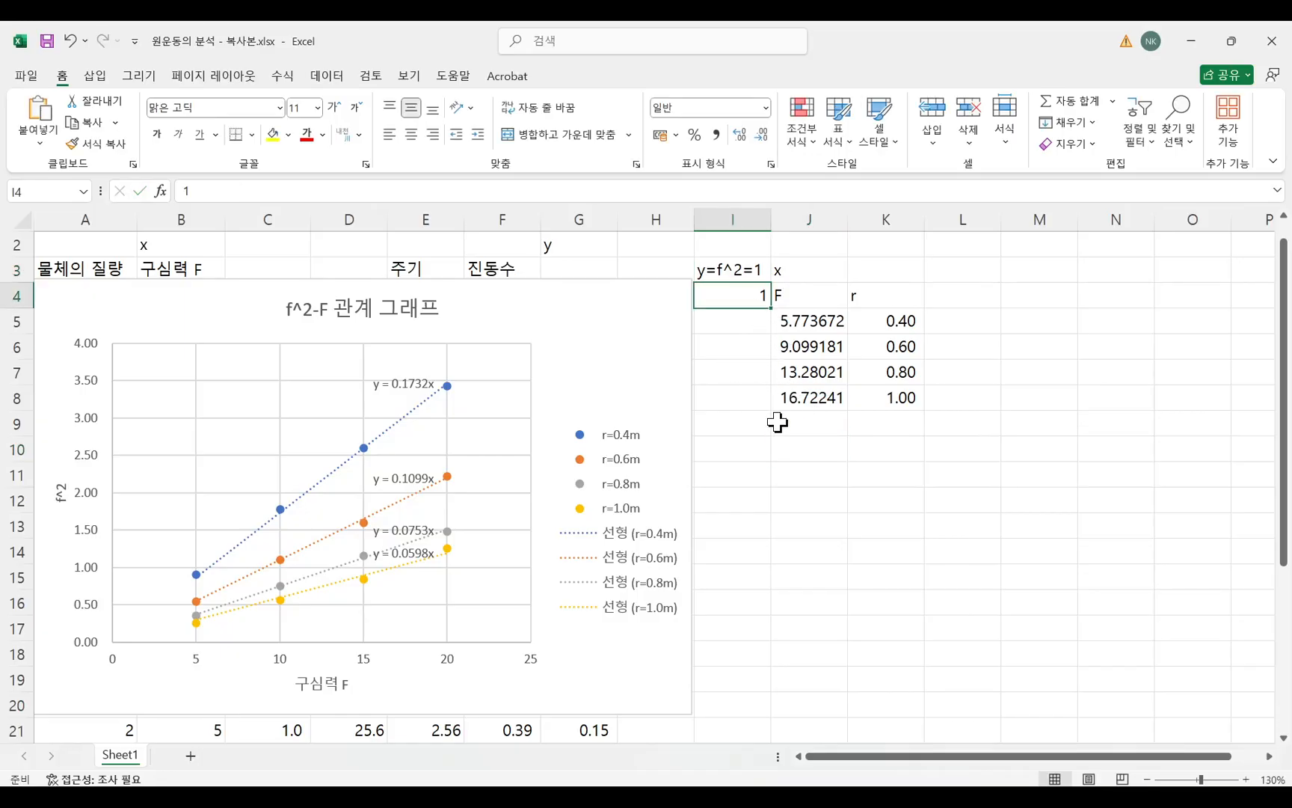
left_click(817, 451)
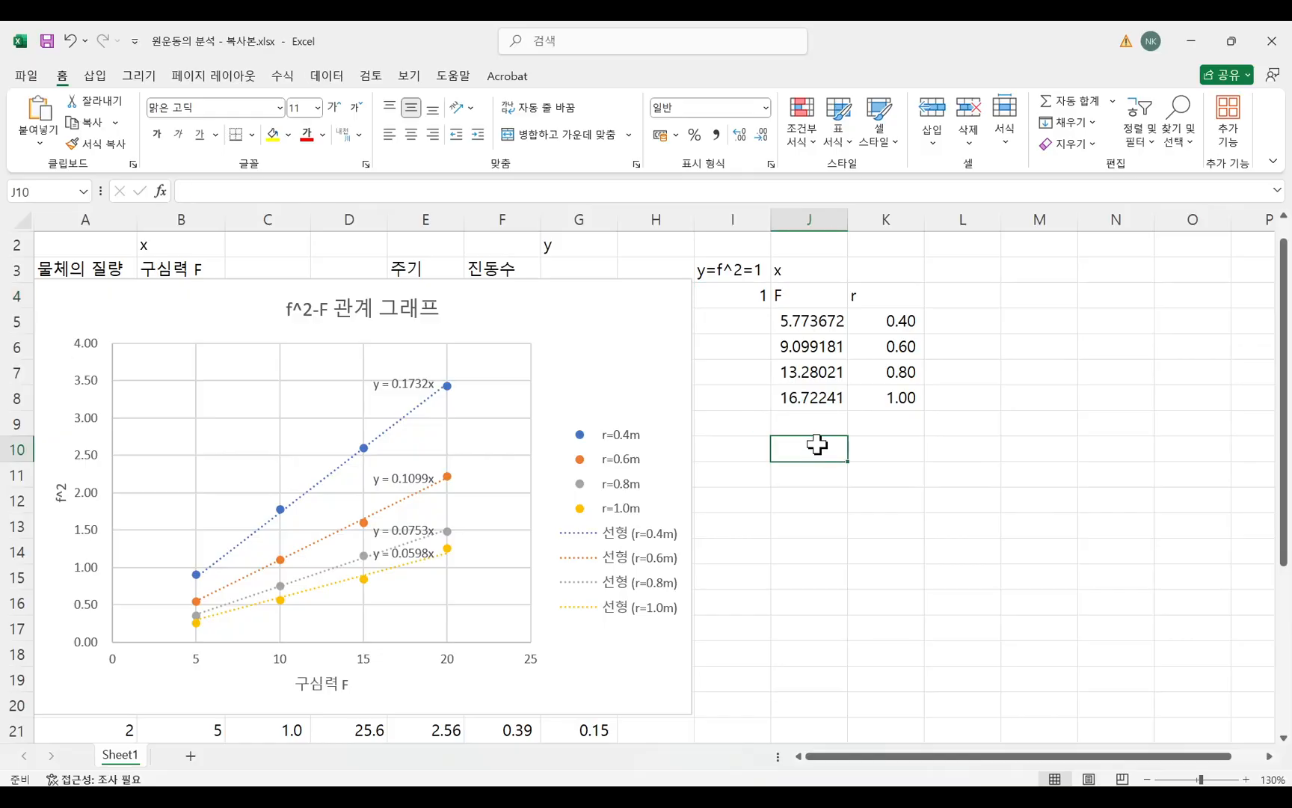
Switch to the Hangul report document to check the F−r graph task for f²=1, and return to the Excel workbook.
key("alt+Tab")
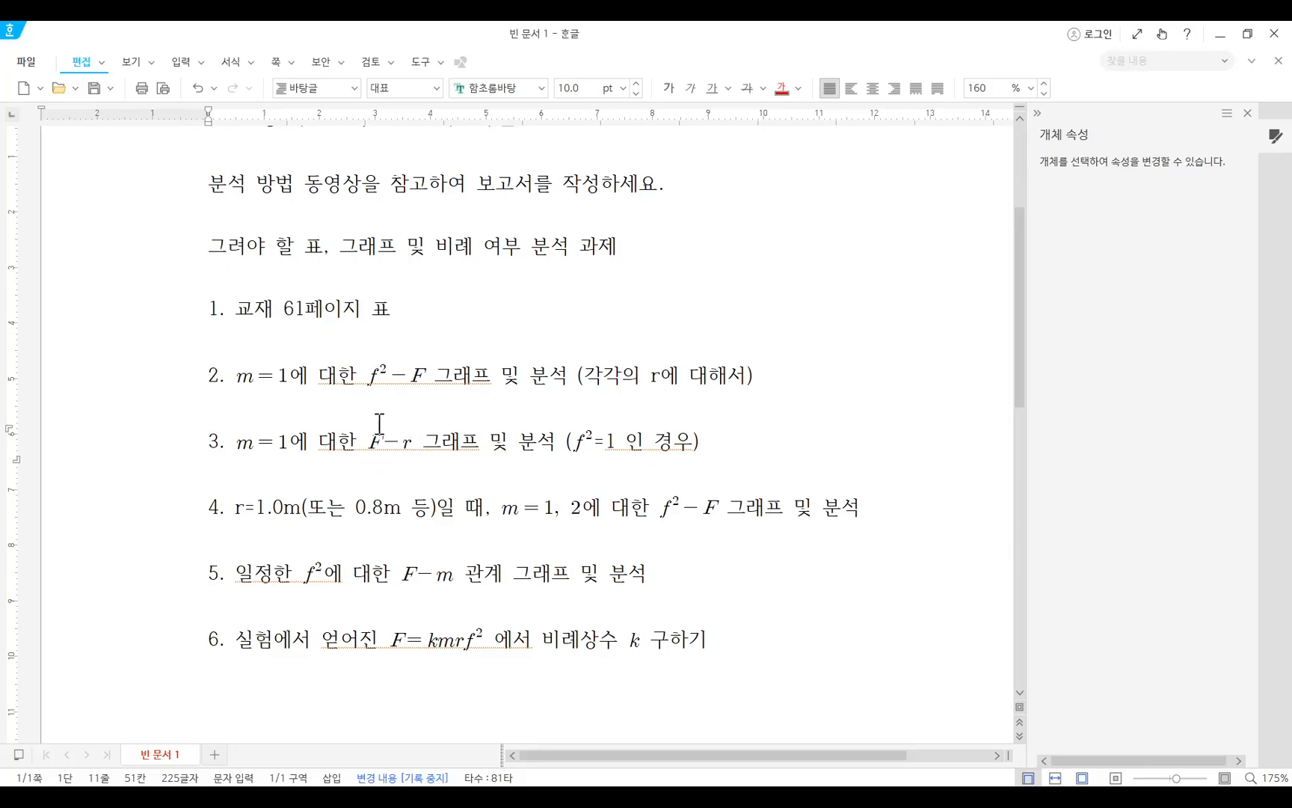
key("Hangul")
key("alt+Tab")
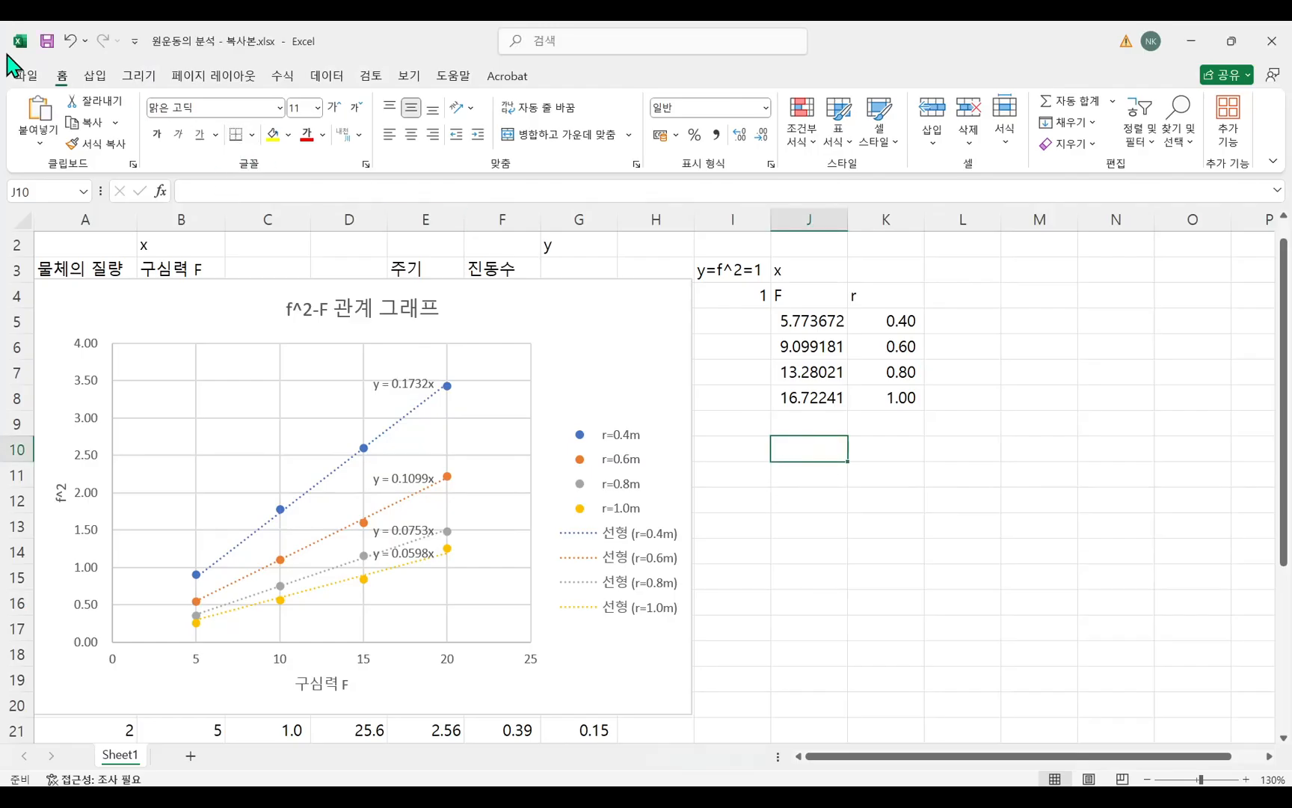
Insert an empty markers-only scatter chart from a blank cell and move it over the f²–F chart, clear of the F–r table.
left_click(796, 480)
left_click(108, 75)
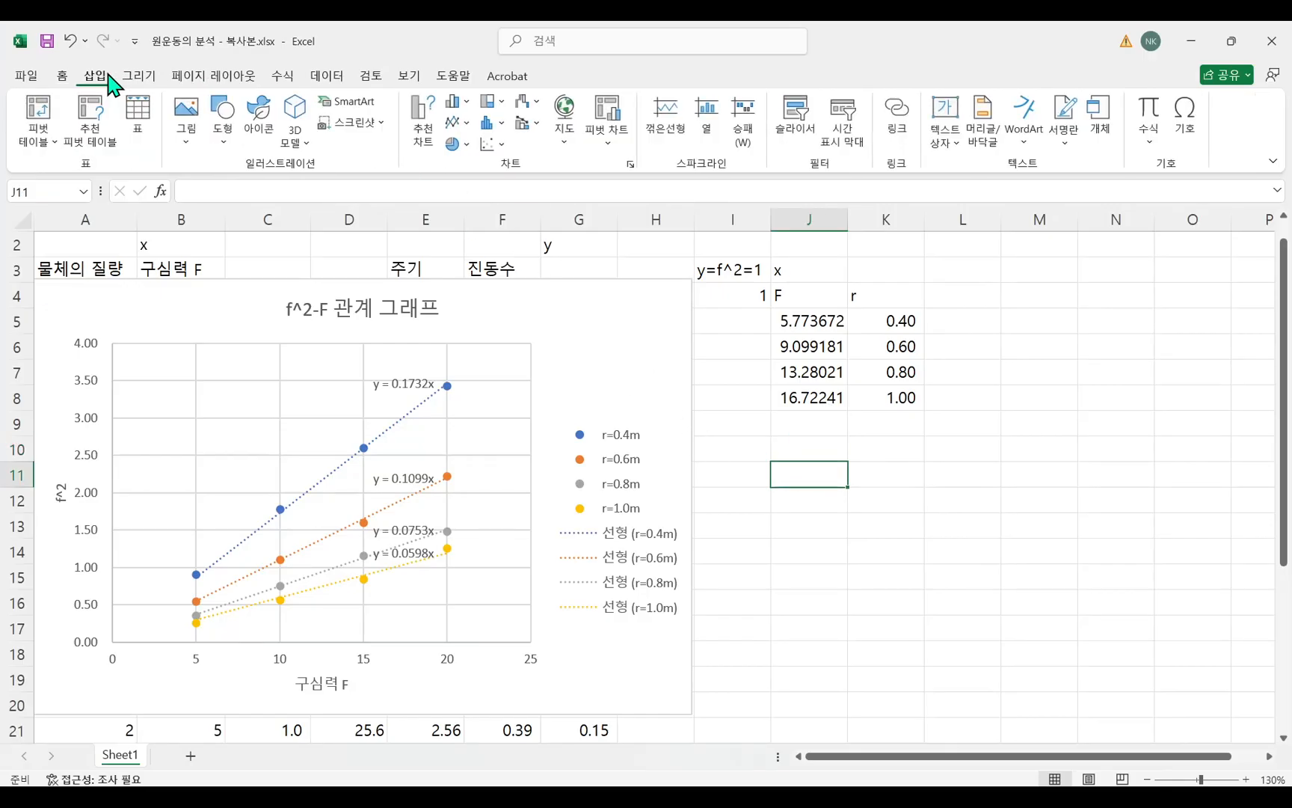
left_click(492, 143)
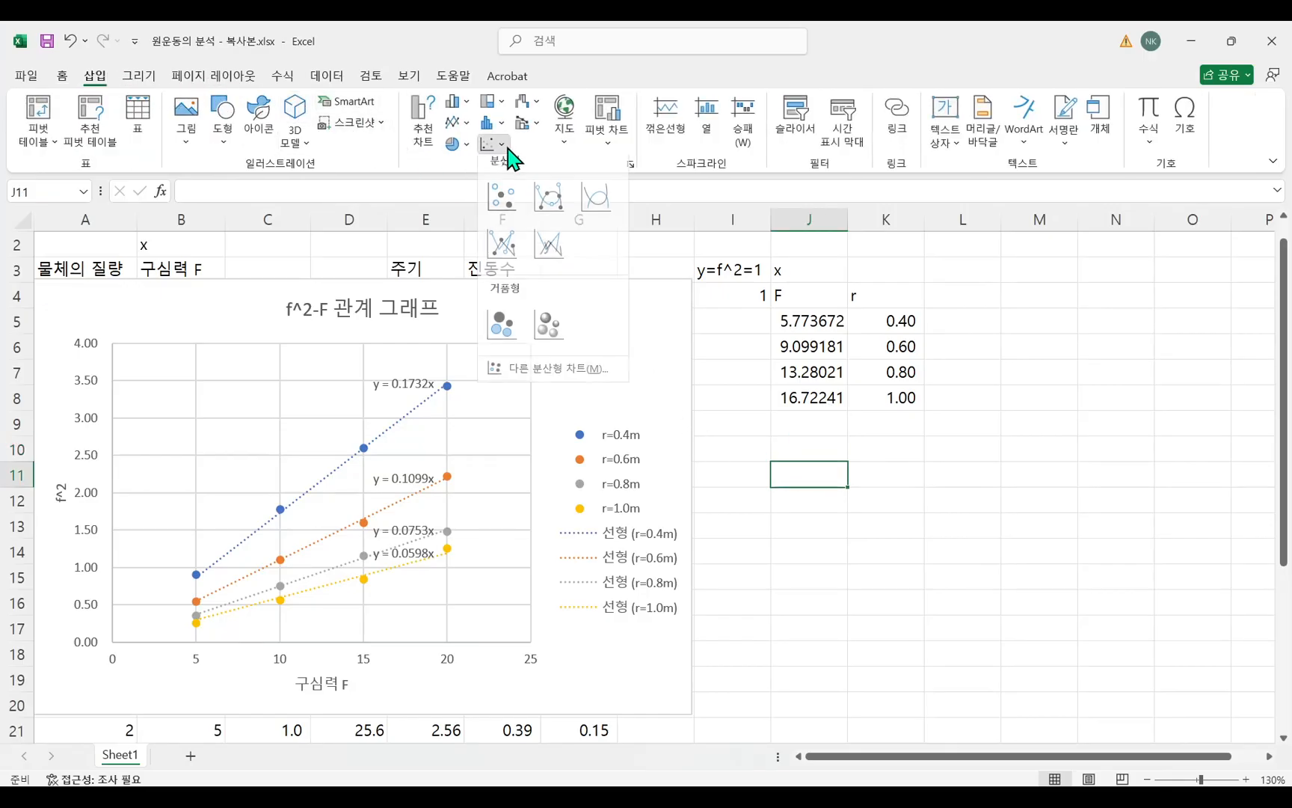
left_click(505, 198)
left_click_drag(724, 373, 484, 317)
Add a data series named F-r 그래프(f^2=1) to the empty scatter chart.
right_click(404, 370)
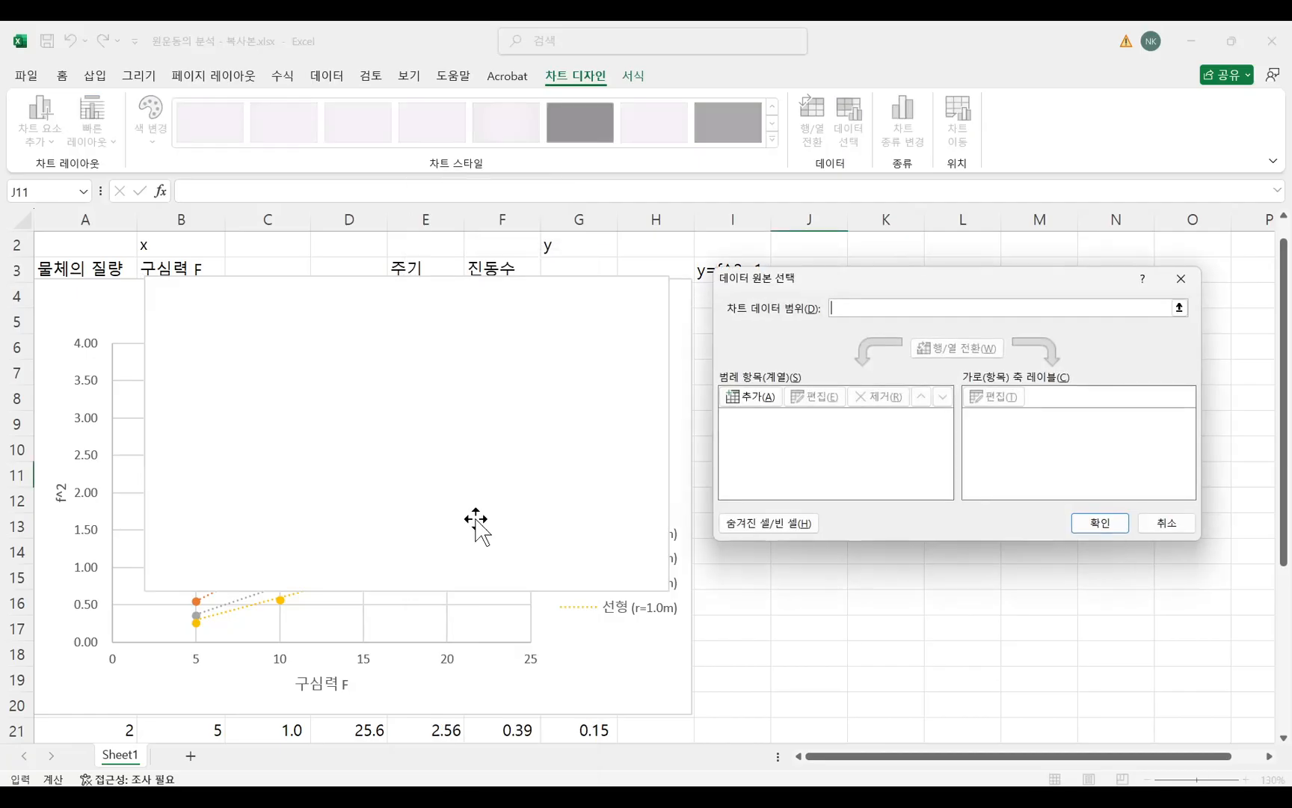
left_click_drag(986, 301, 500, 362)
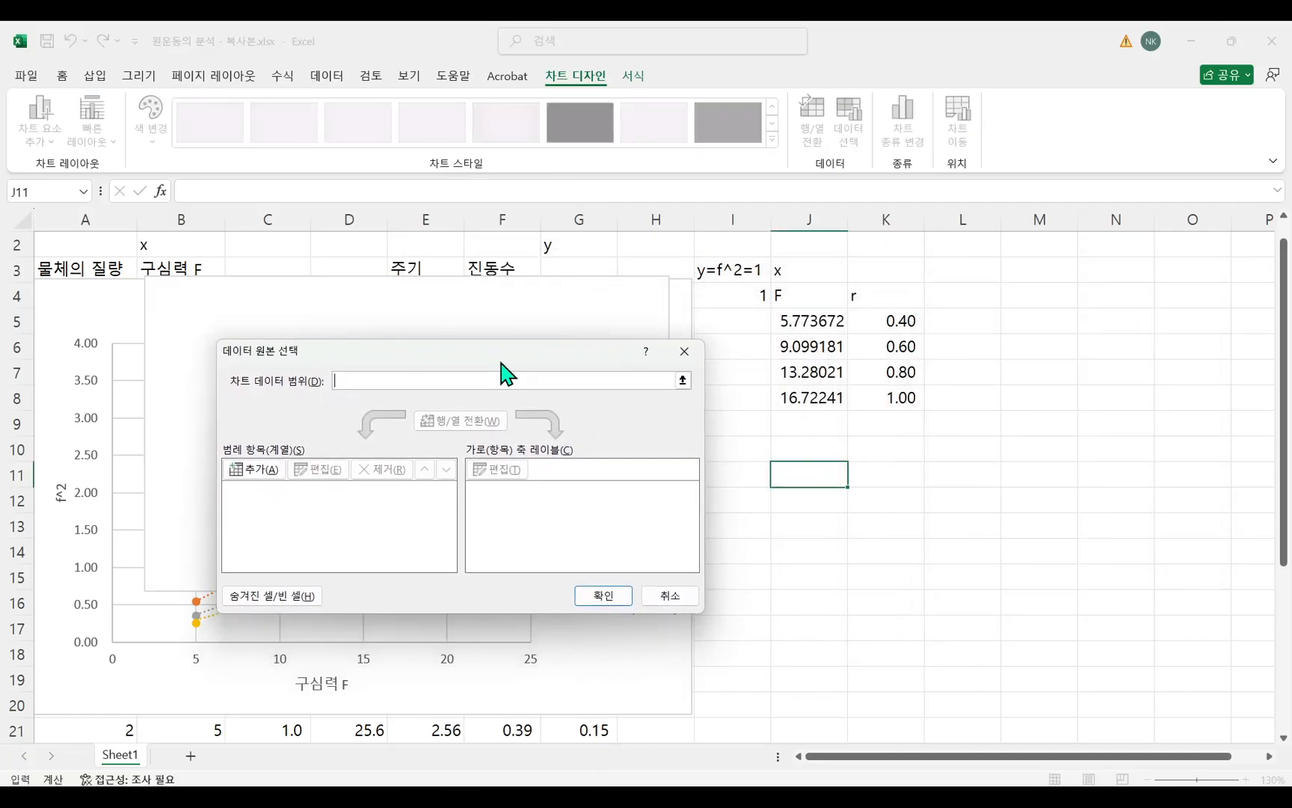
left_click(262, 480)
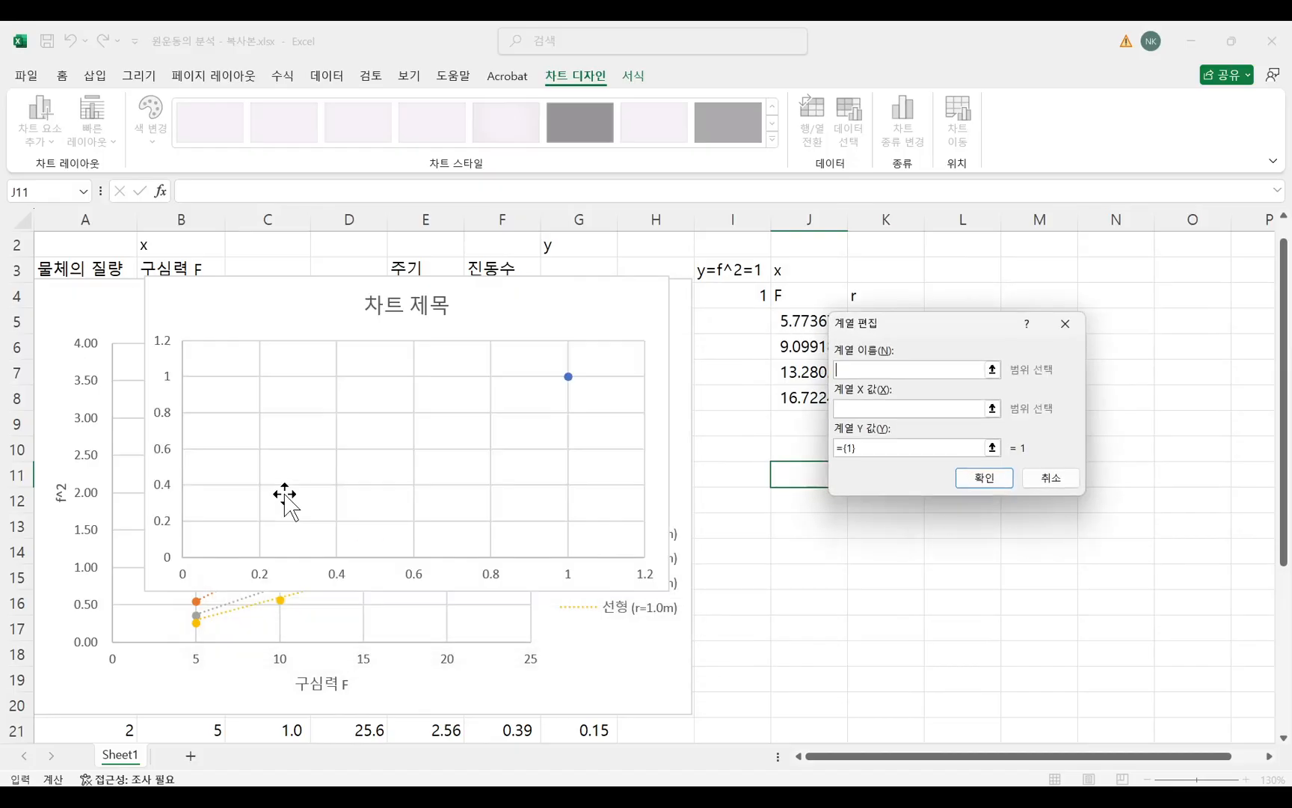
left_click_drag(999, 363, 456, 425)
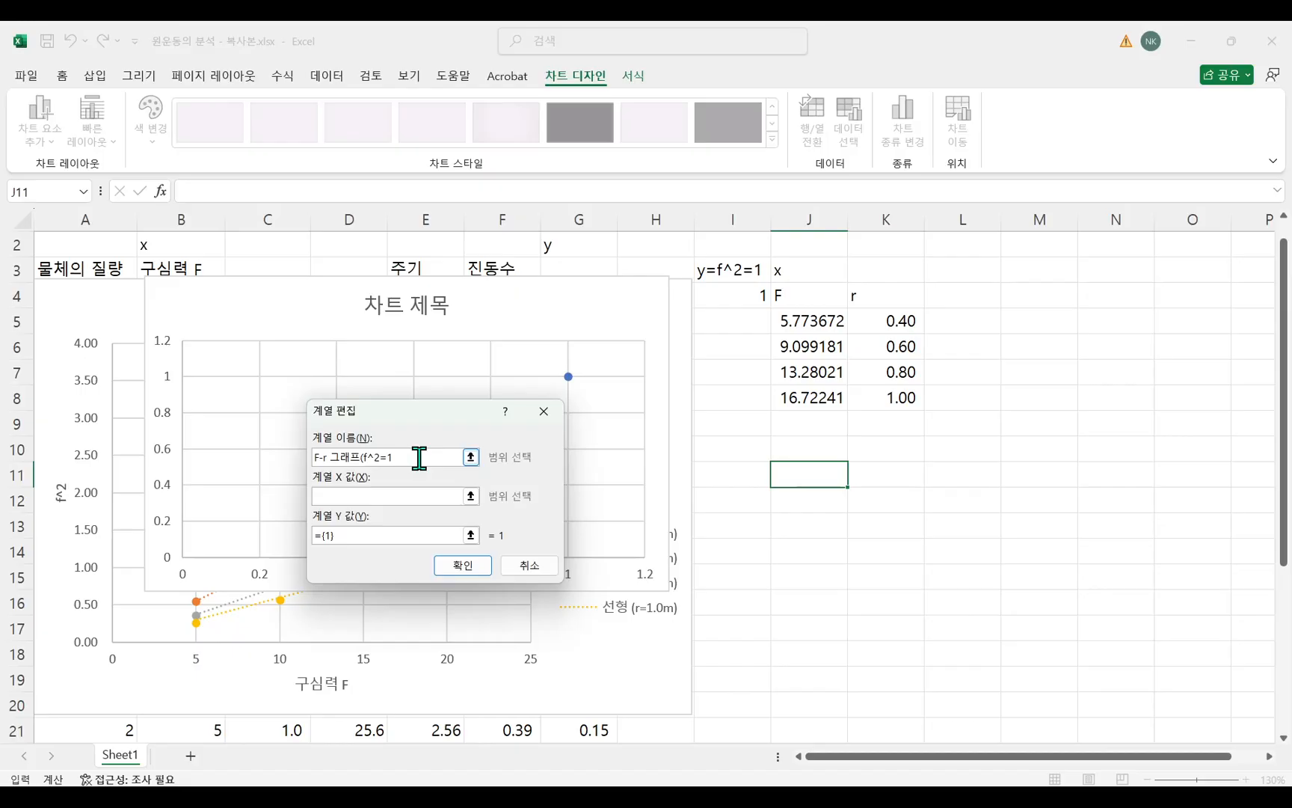
Set the series X values to the radii in K5:K8 and its Y values to the forces in J5:J8.
left_click(433, 495)
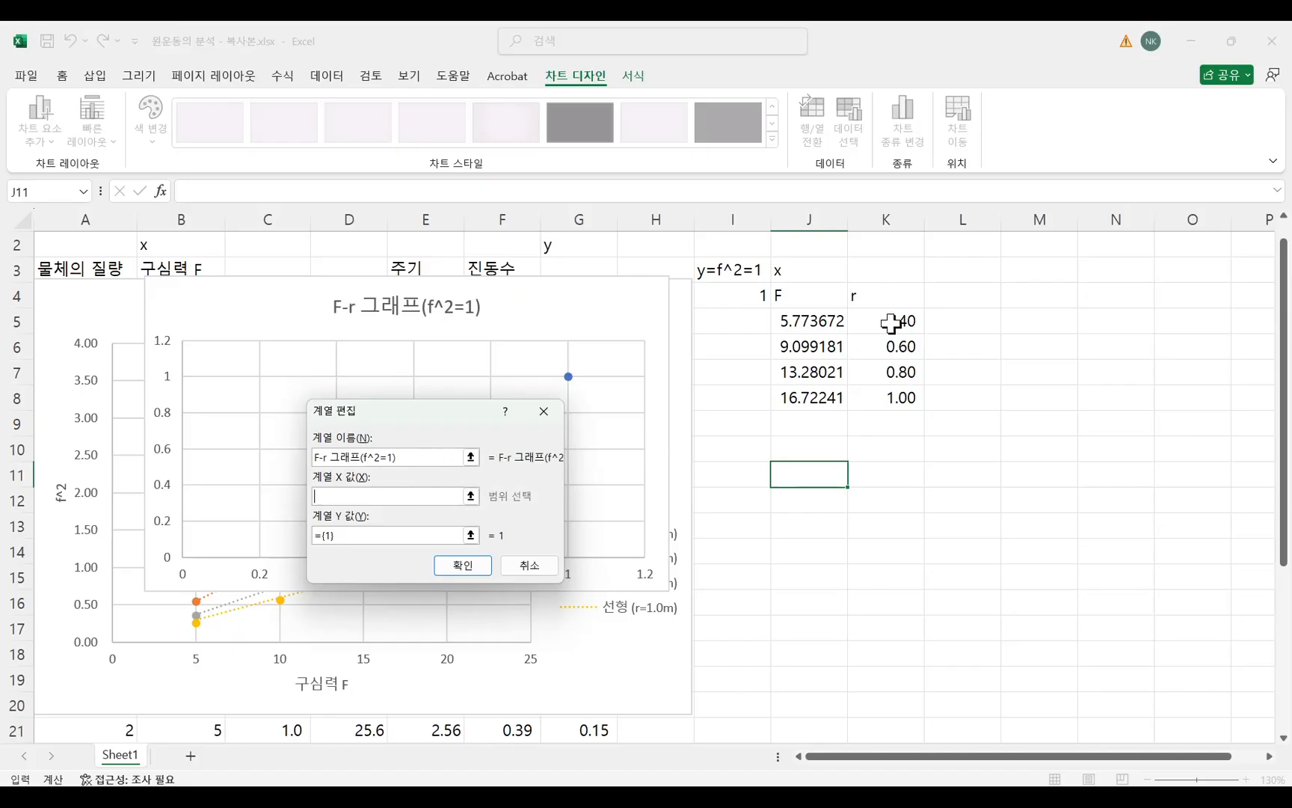
left_click_drag(891, 322, 893, 396)
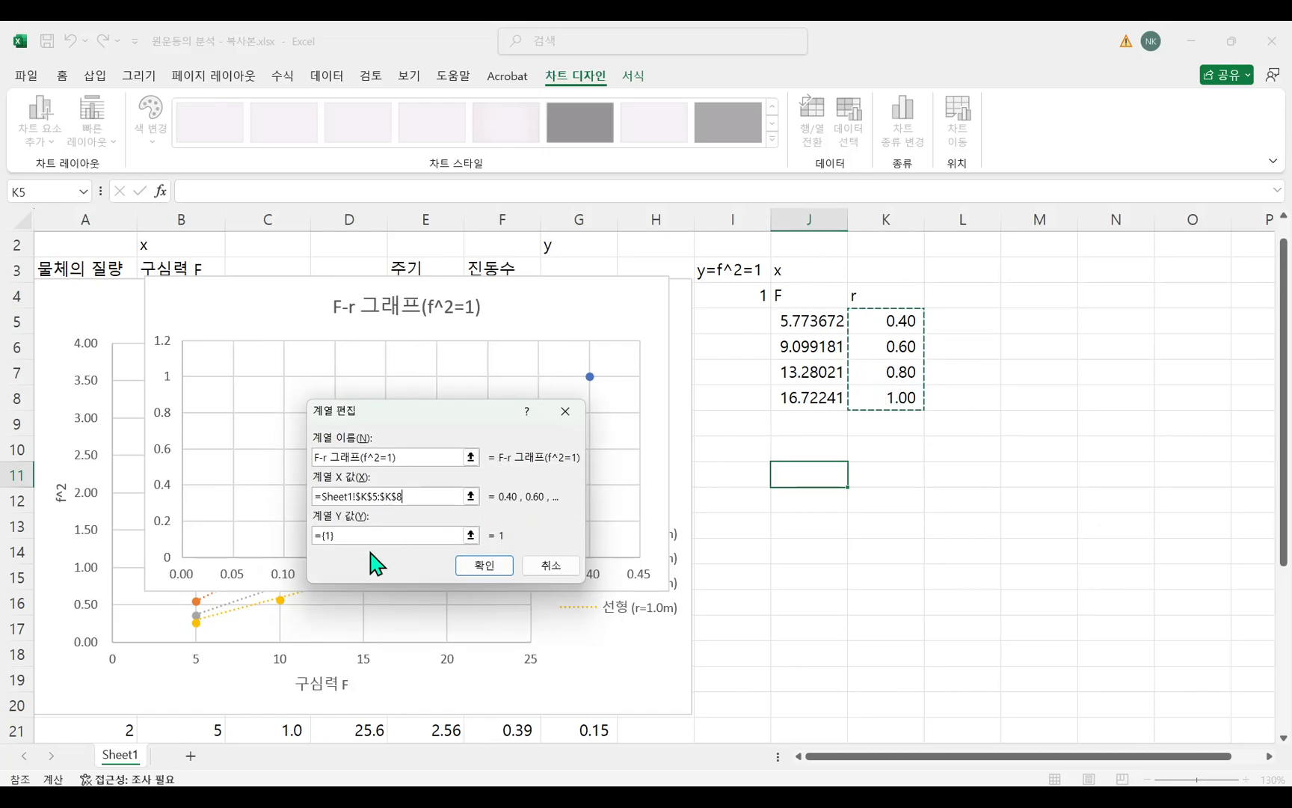
left_click_drag(379, 536, 314, 539)
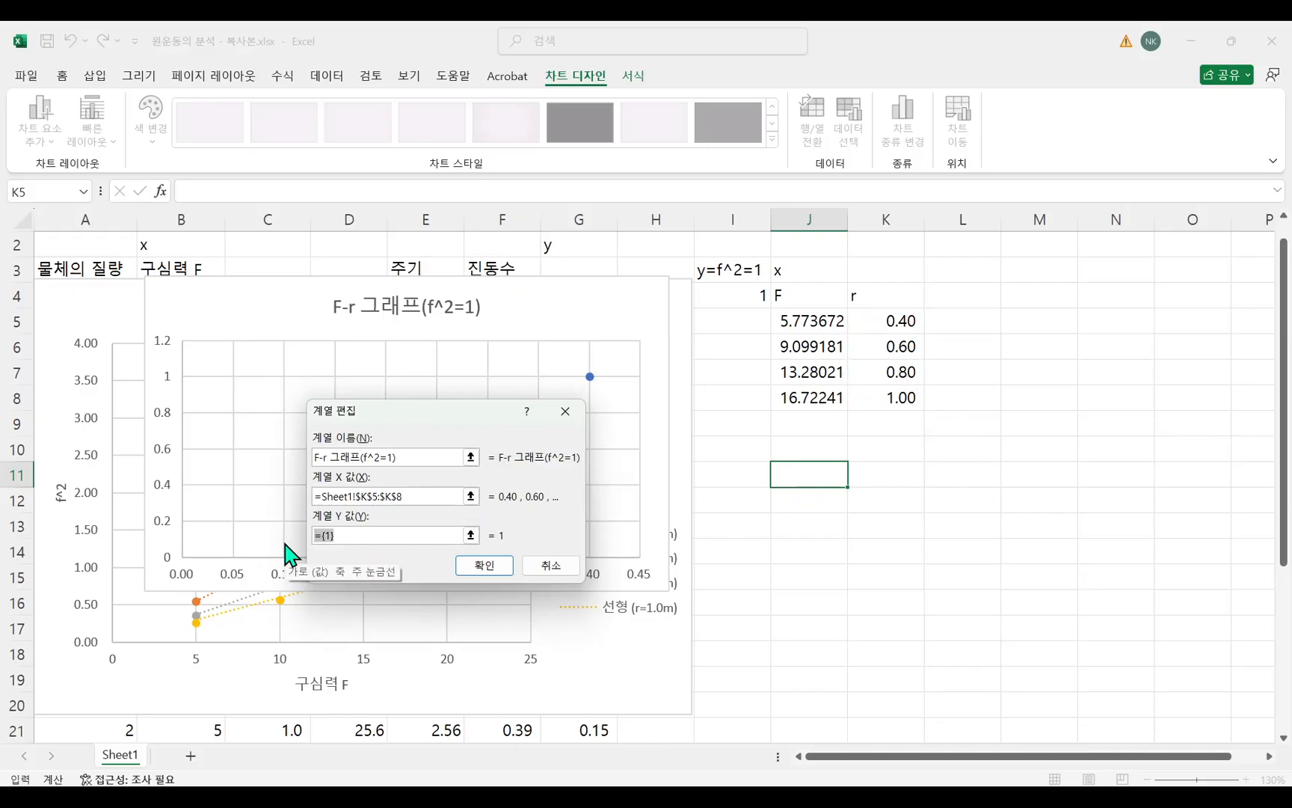
left_click_drag(807, 329, 811, 395)
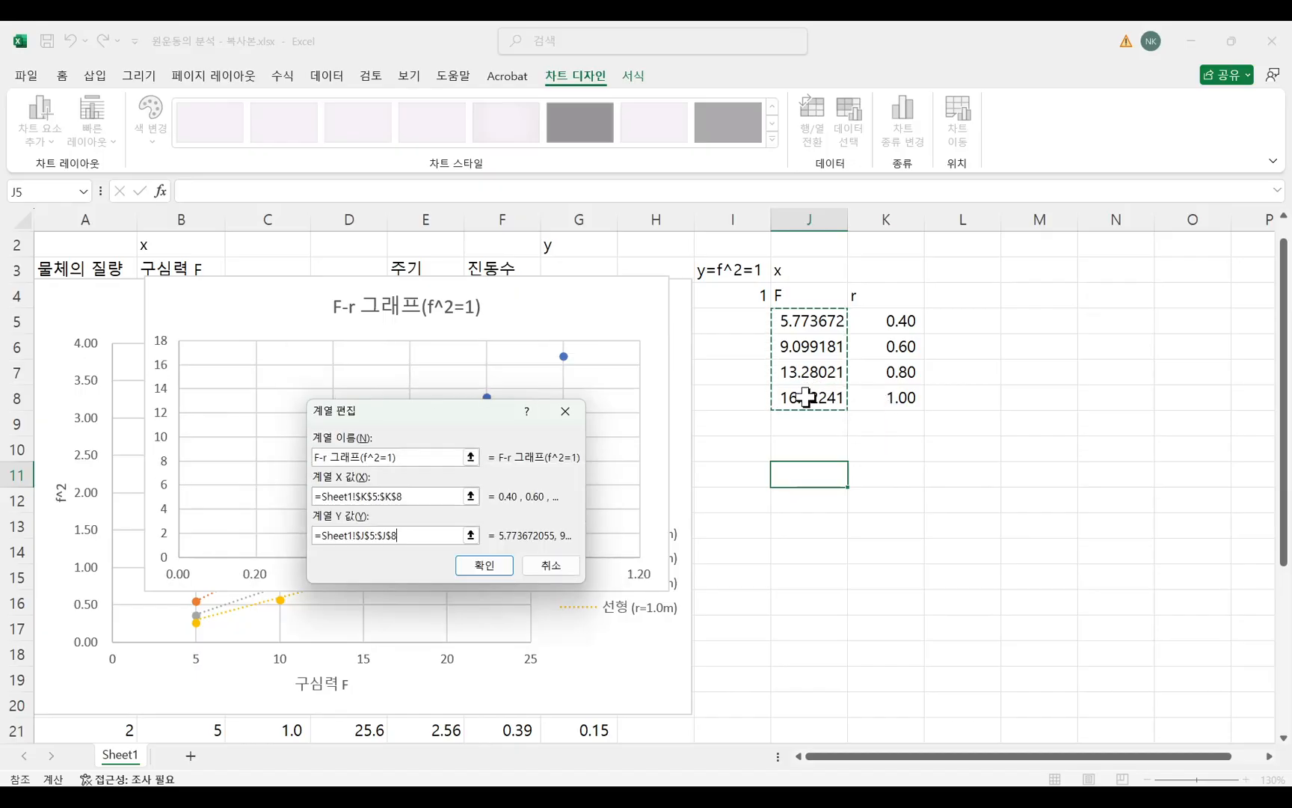
left_click(493, 570)
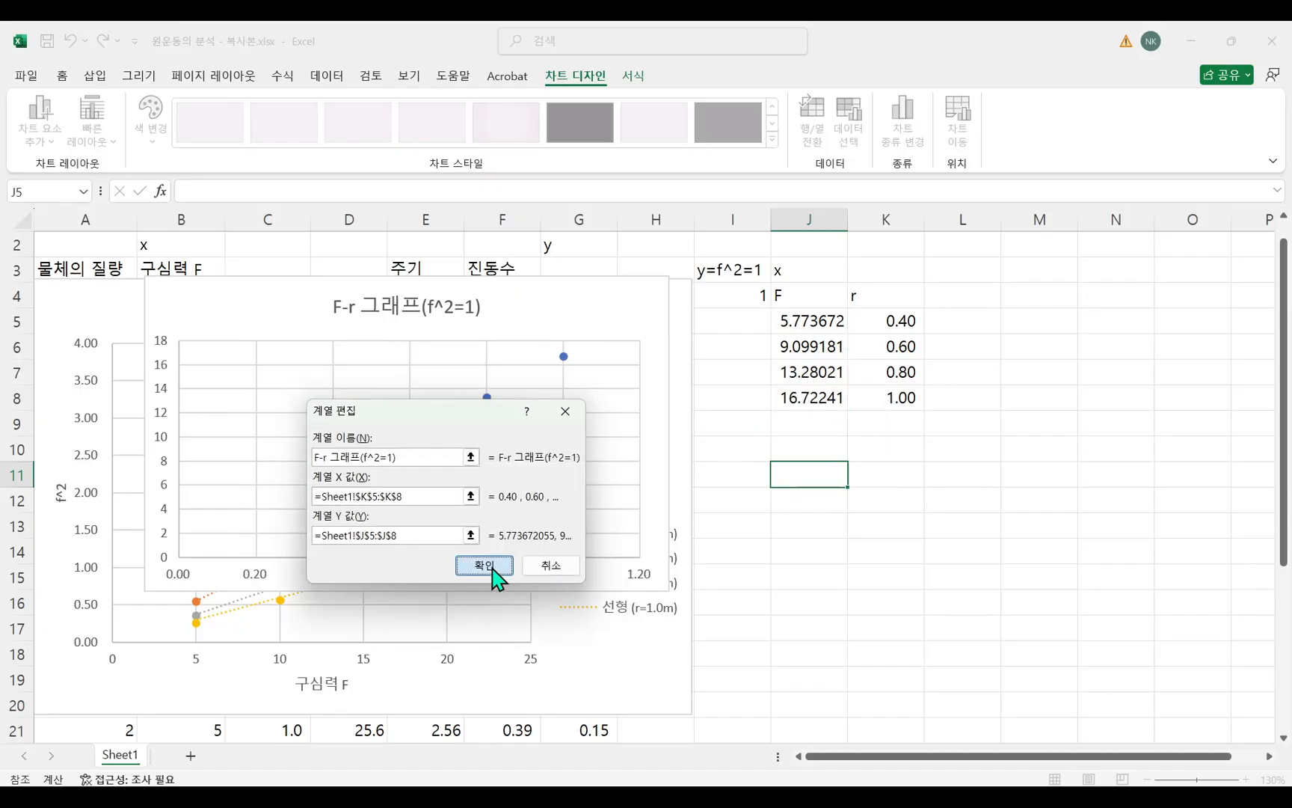
Confirm the new F-r data series, shift the chart over the f²-F chart, and add axis titles to it.
left_click(601, 593)
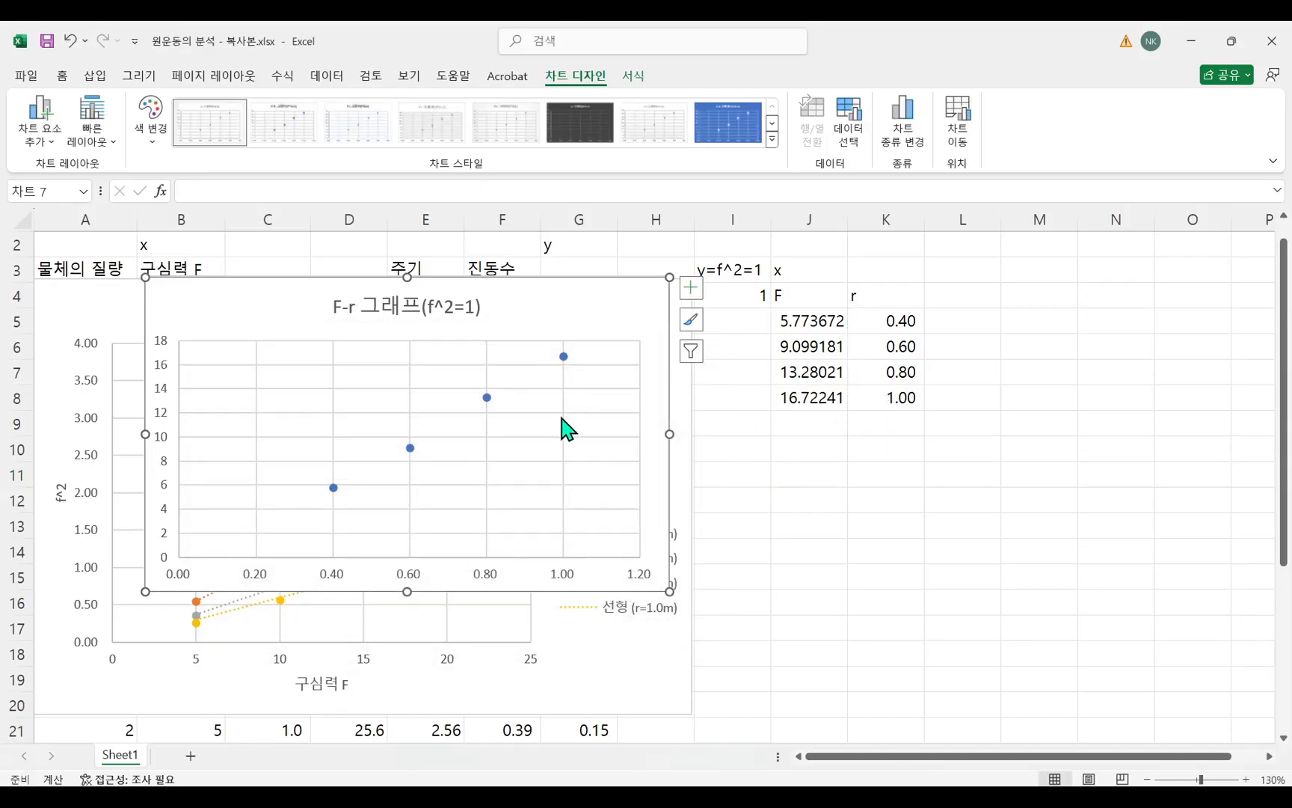
left_click_drag(554, 320, 676, 348)
left_click(812, 315)
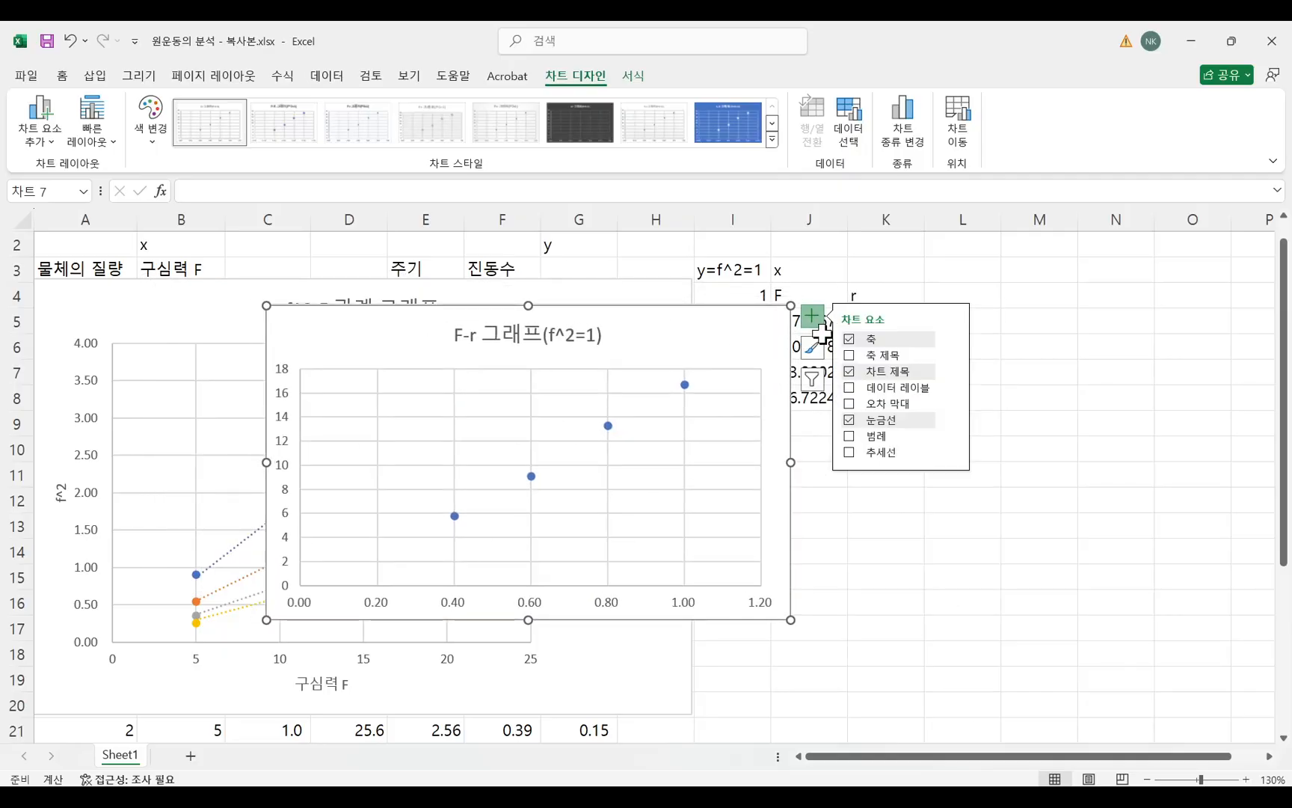
left_click(849, 356)
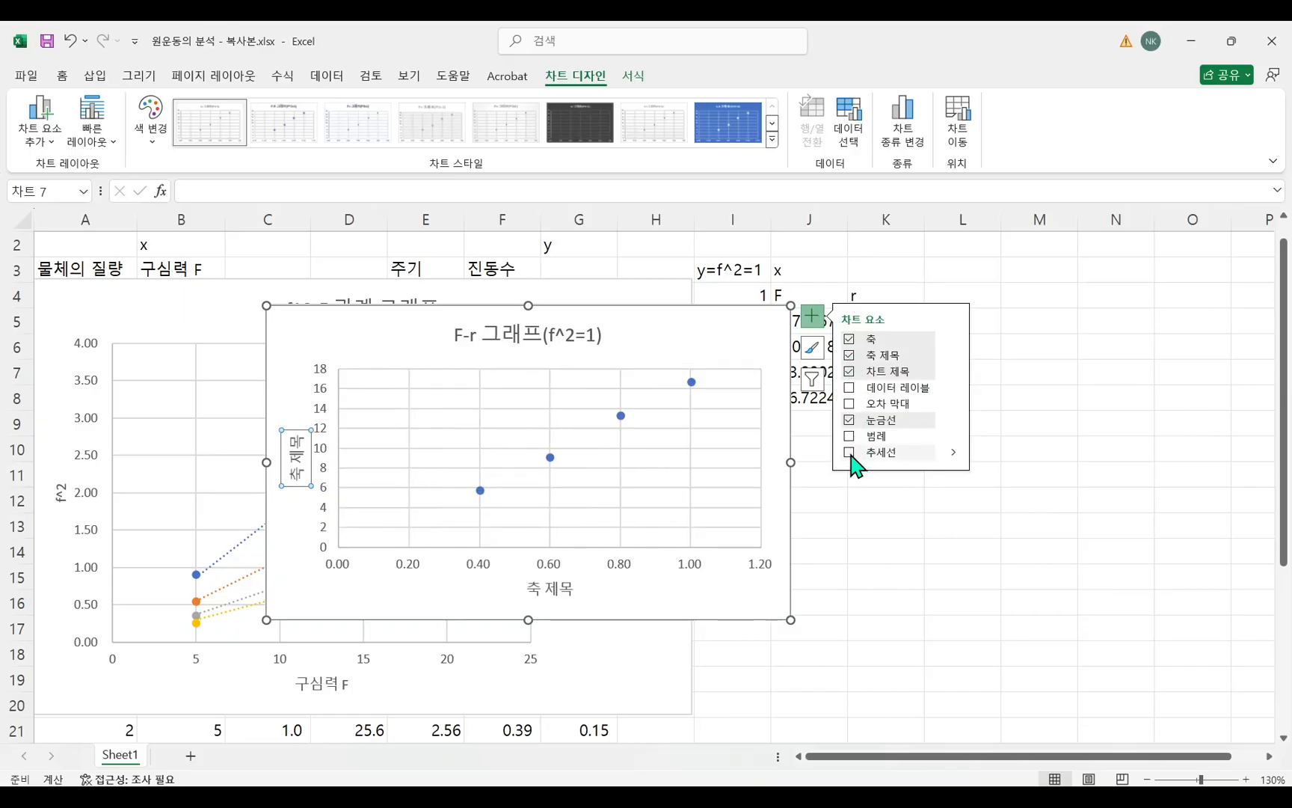
left_click(753, 594)
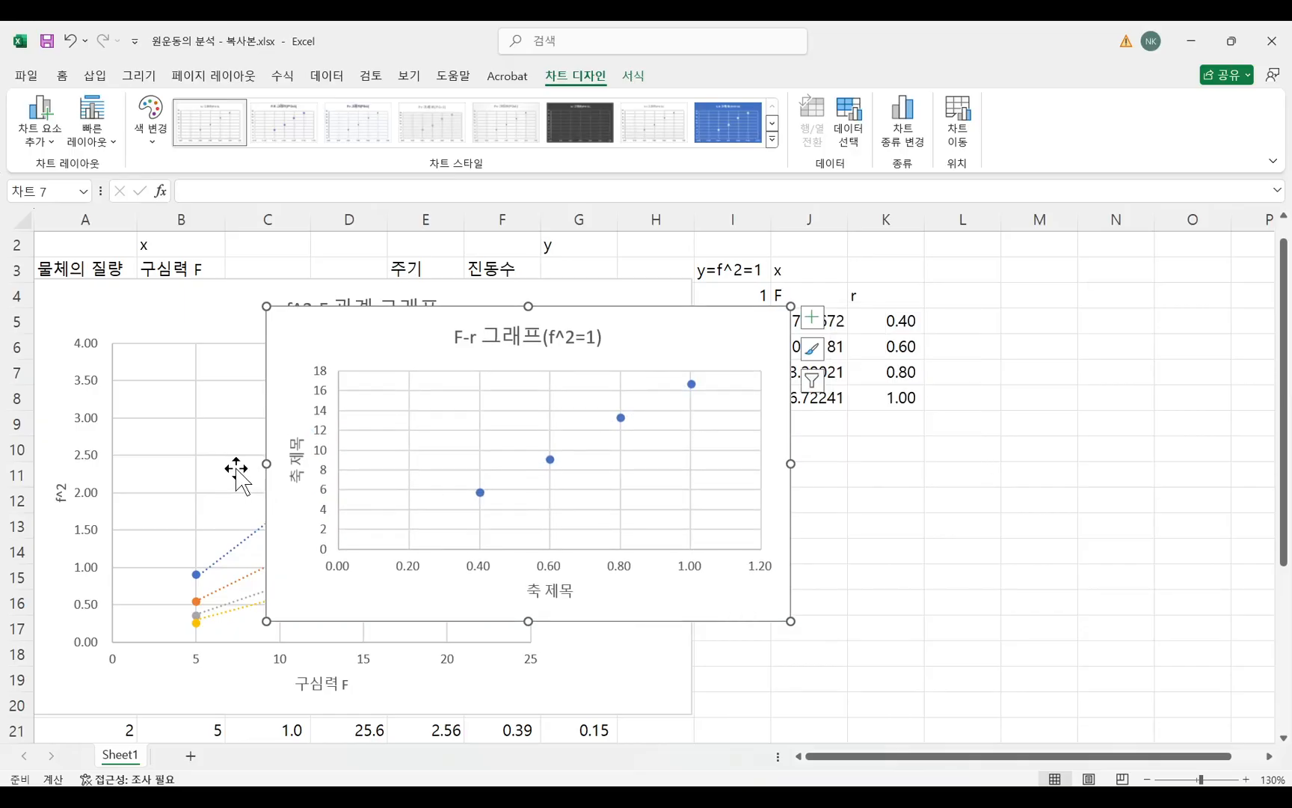
Title the F-r chart's vertical axis F and its horizontal axis r.
left_click(298, 462)
double_click(299, 462)
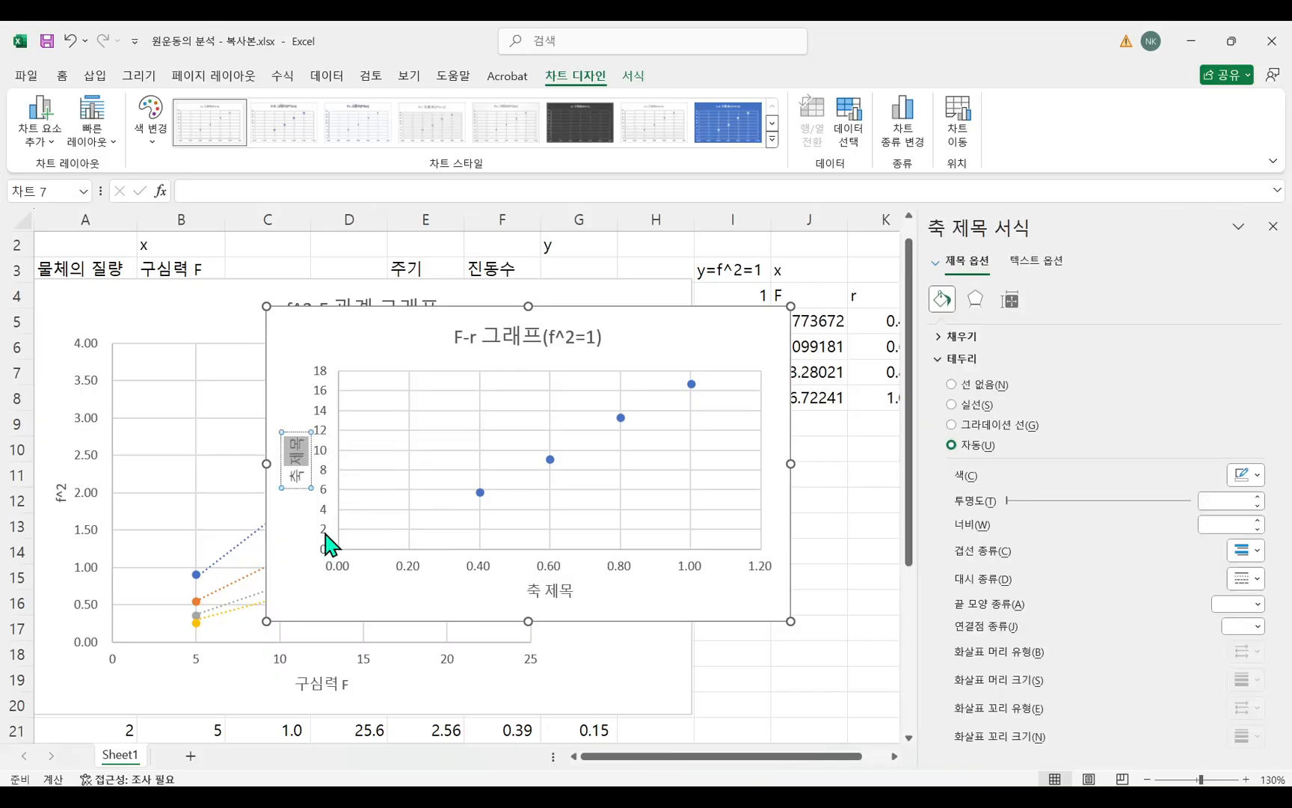
key("BackSpace")
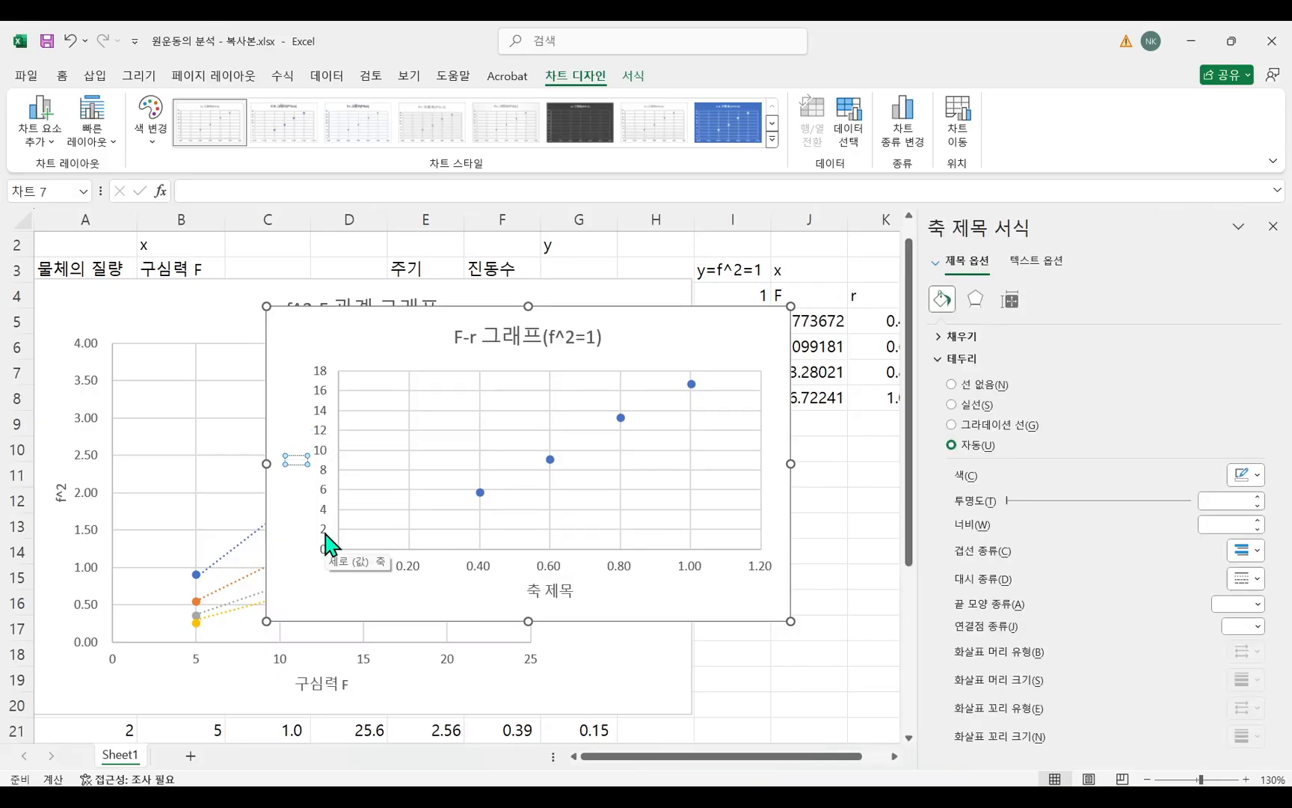
left_click(557, 592)
double_click(559, 592)
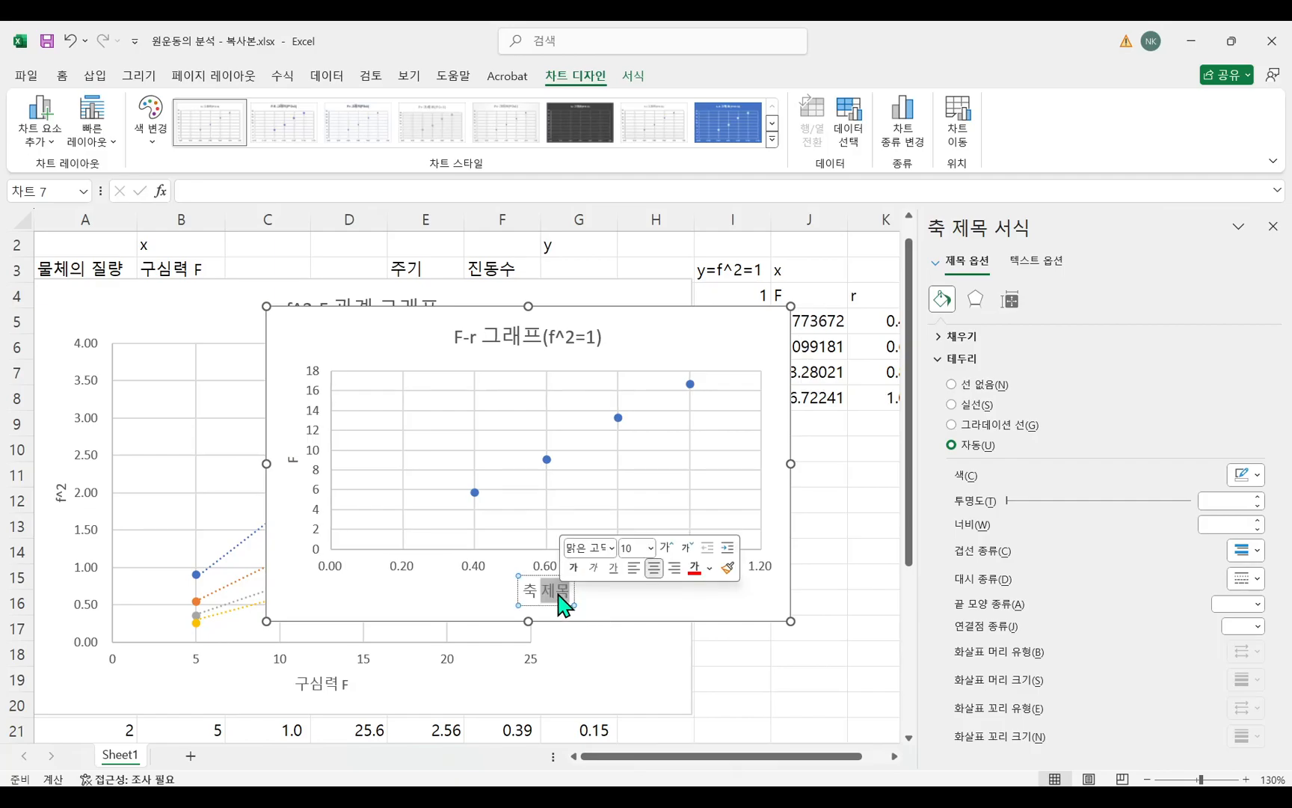
triple_click(558, 595)
type("r")
left_click(656, 612)
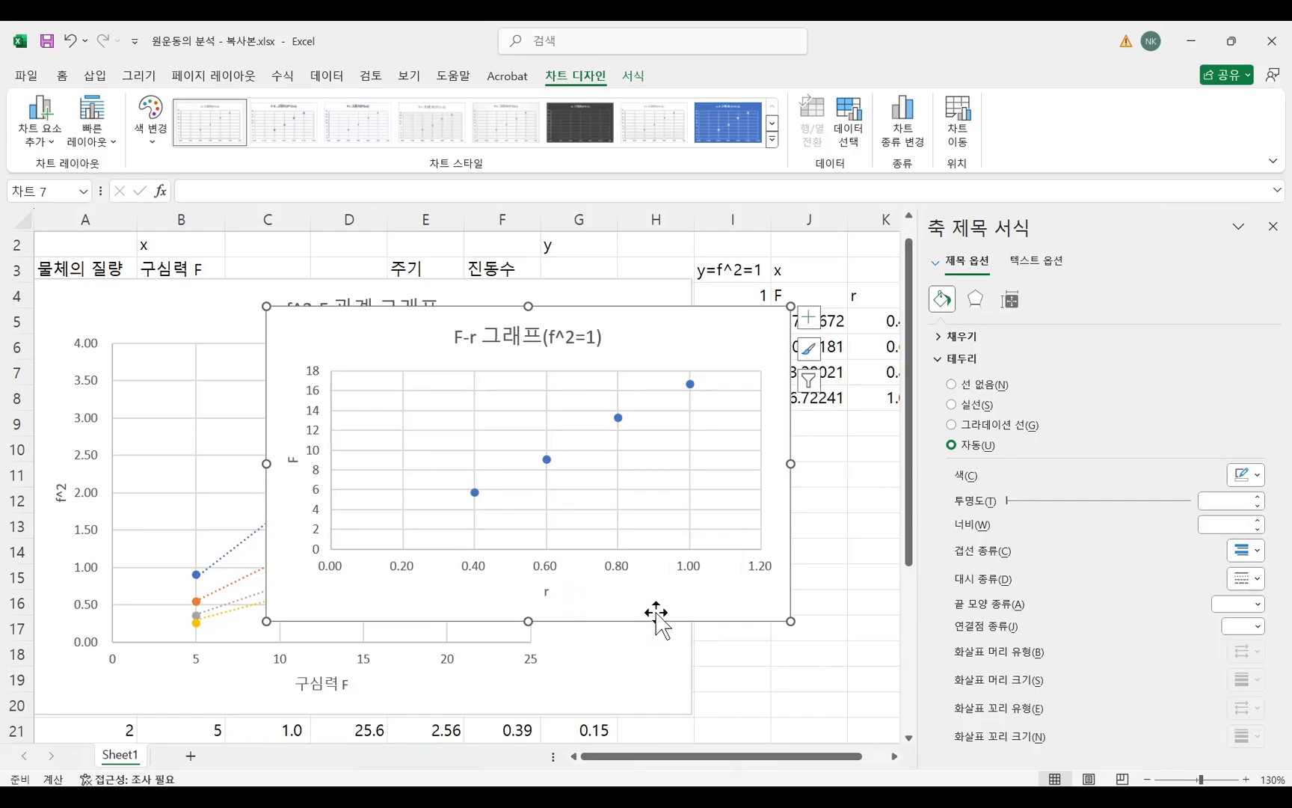
Move the F-r chart off the force column, add a linear trendline to its points, and open the trendline's fit options.
left_click_drag(710, 340, 652, 332)
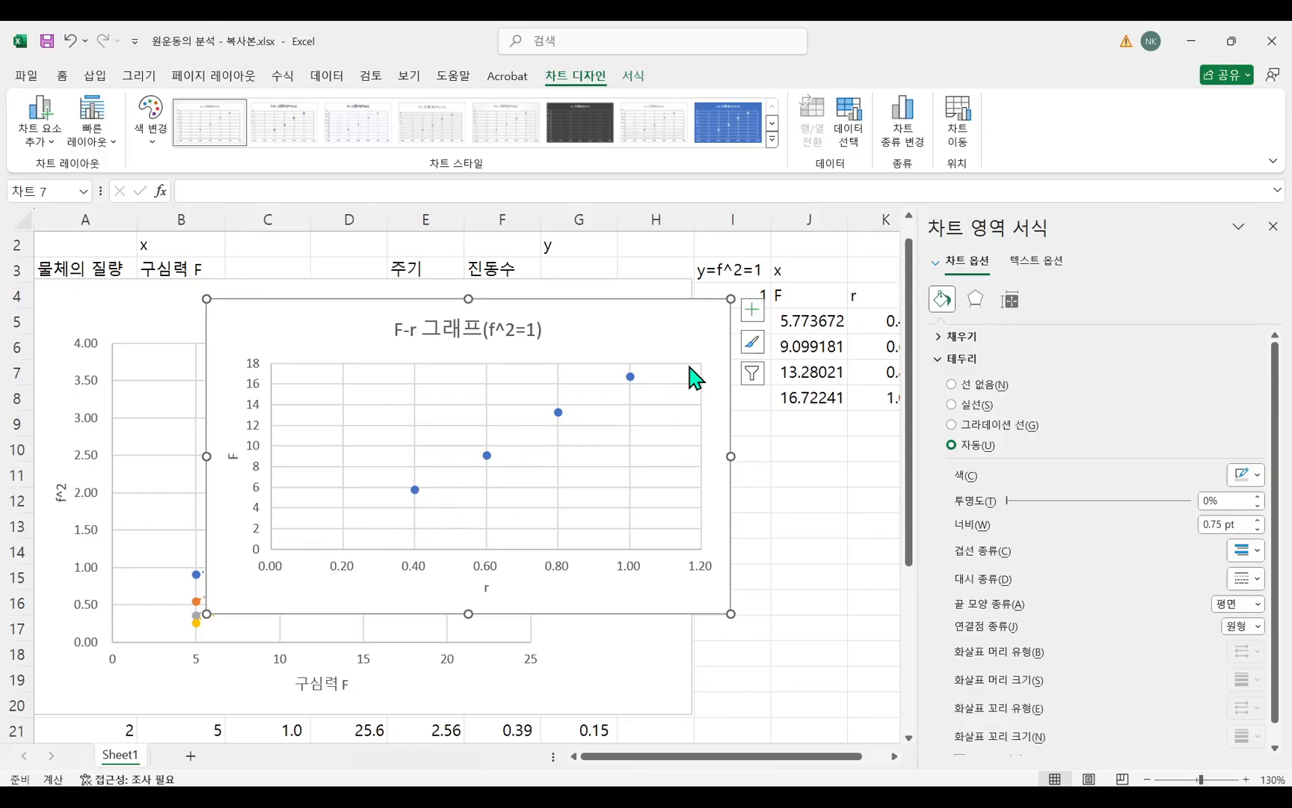
left_click(753, 309)
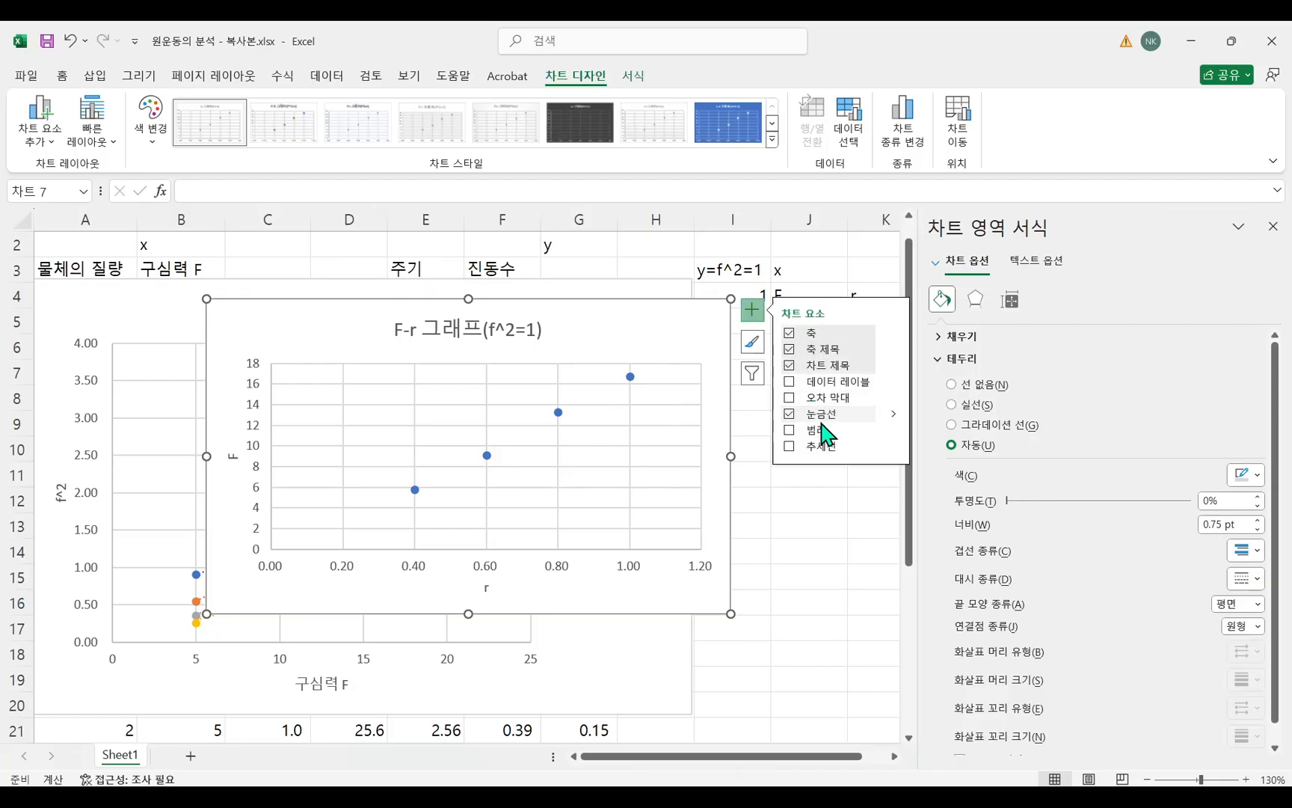
mouse_move(893, 448)
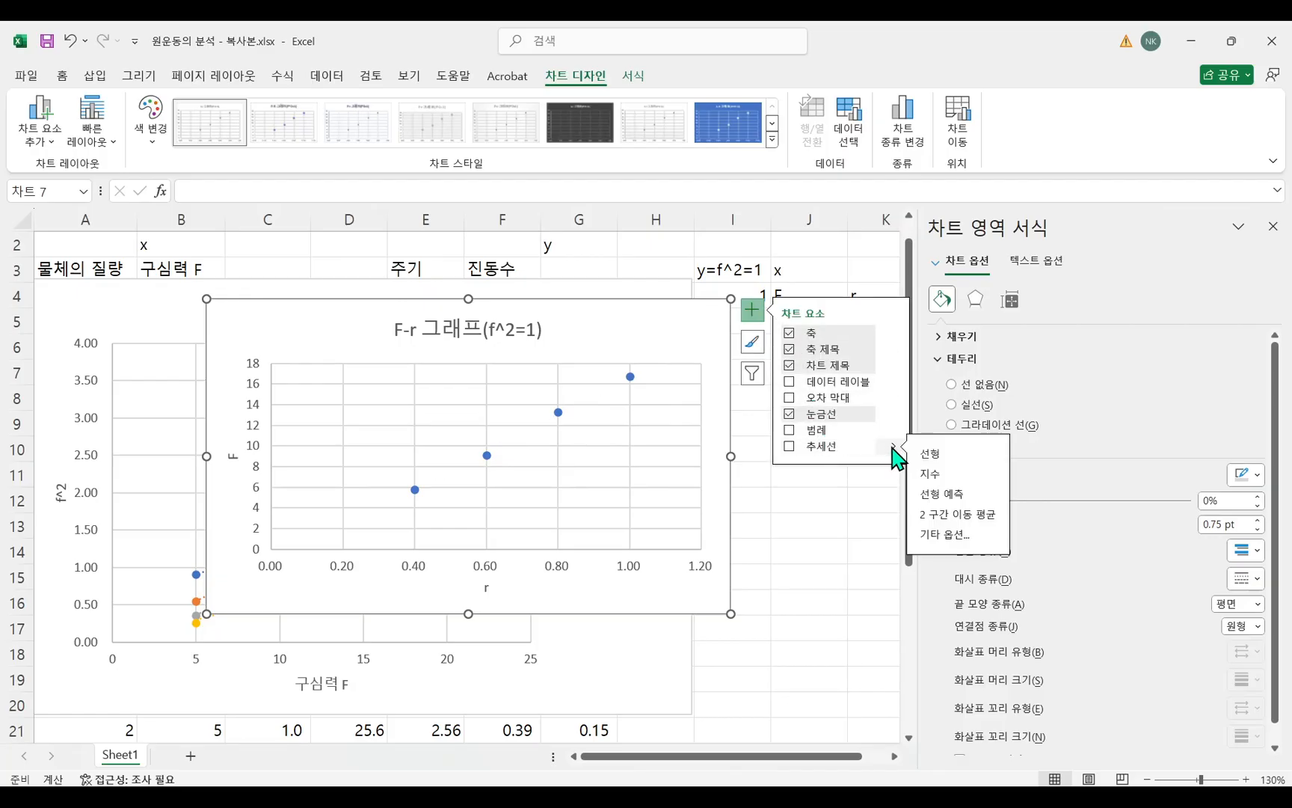
left_click(946, 553)
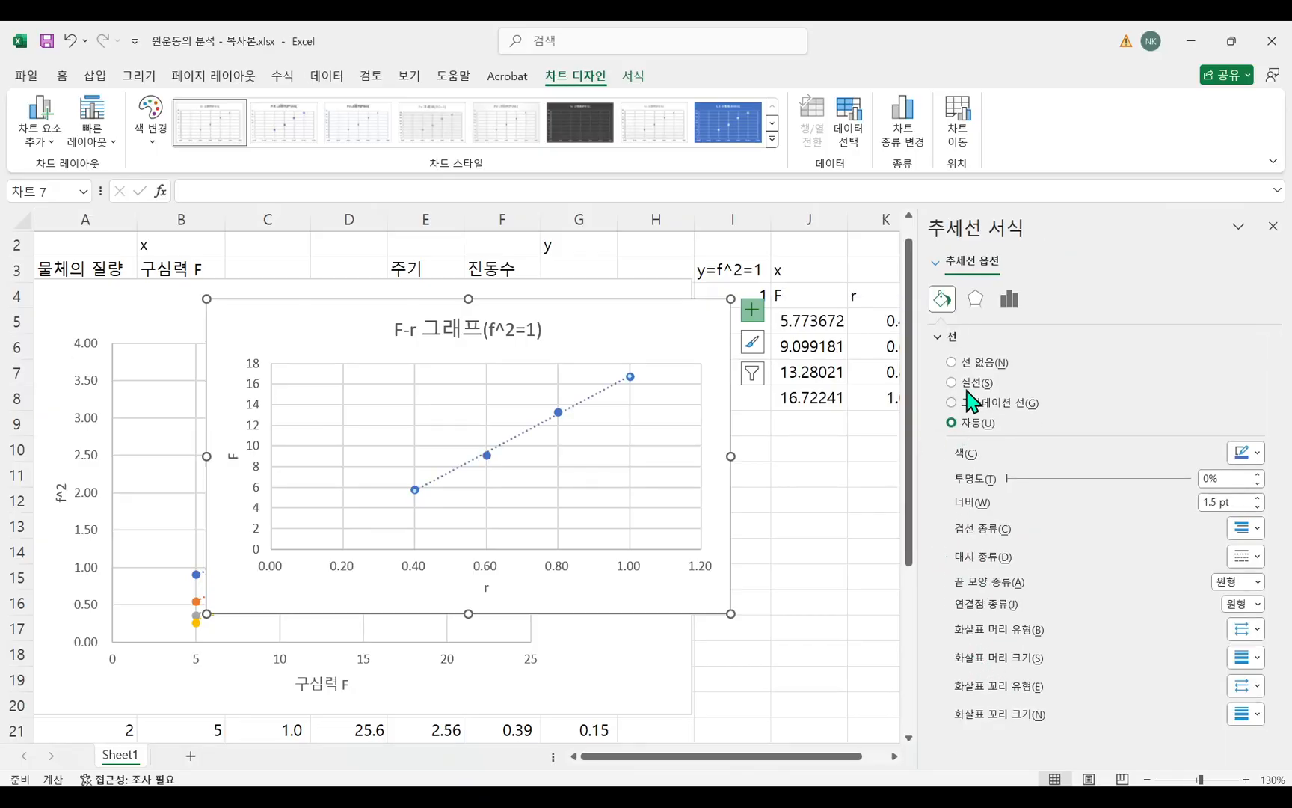
left_click(1010, 299)
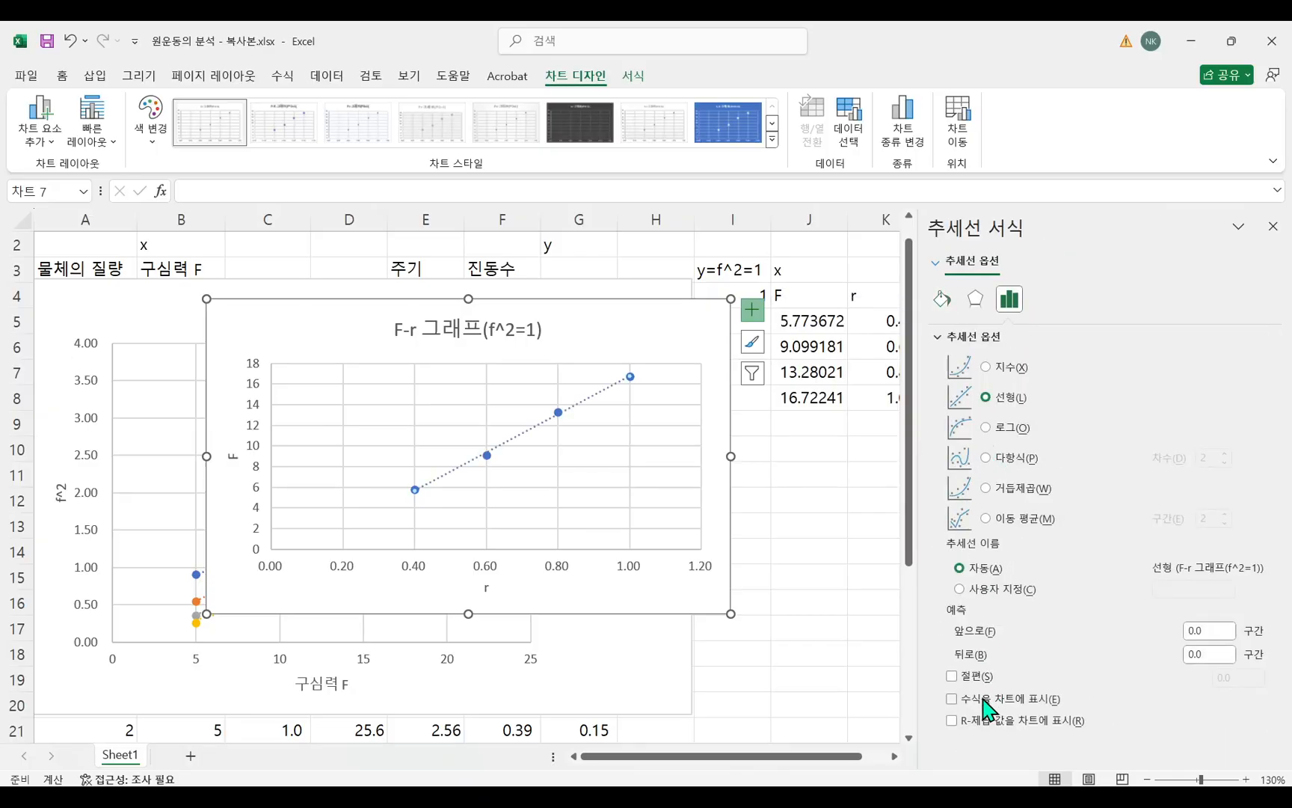
Toggle the trendline's fixed 0.0 intercept on and off repeatedly to compare both fits against the data points.
left_click(953, 676)
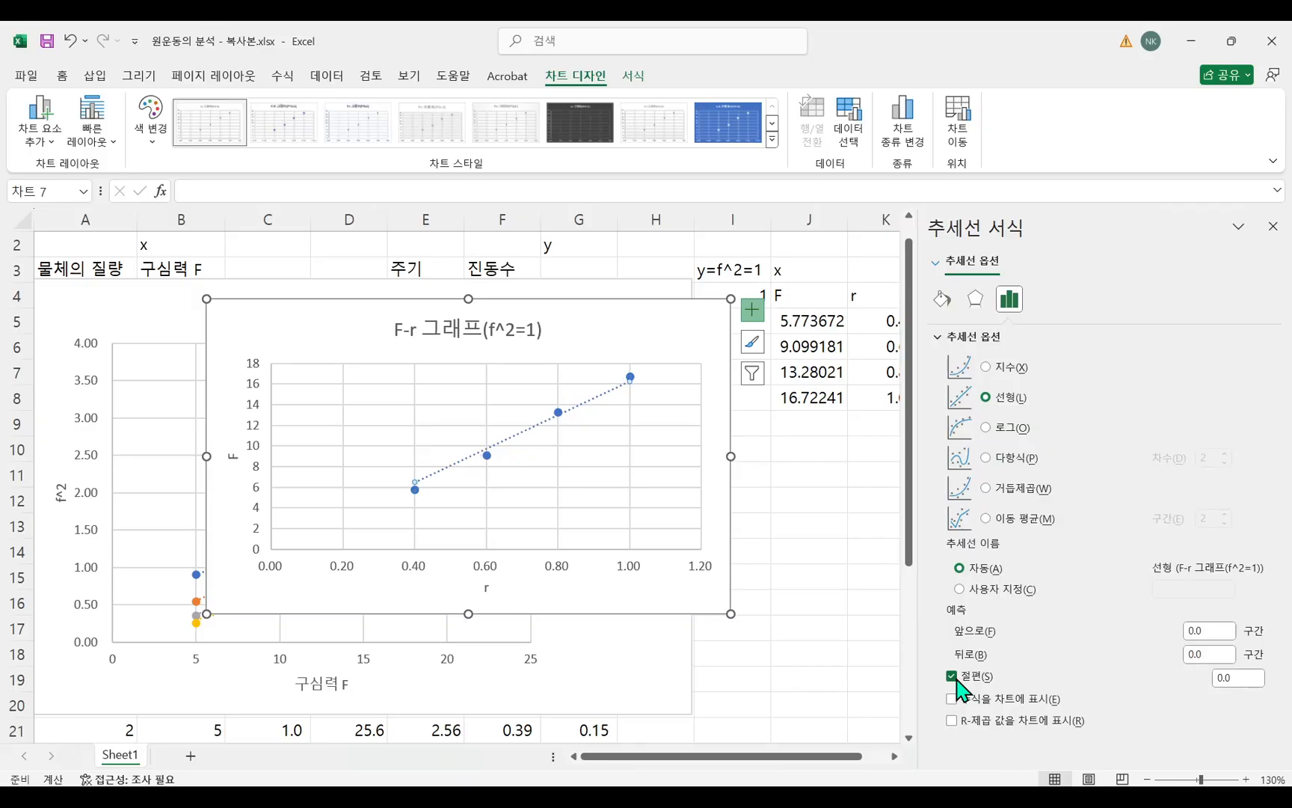
left_click(953, 676)
left_click(954, 676)
left_click(953, 676)
left_click(953, 676)
left_click(954, 676)
left_click(953, 676)
left_click(953, 676)
left_click(954, 676)
left_click(953, 676)
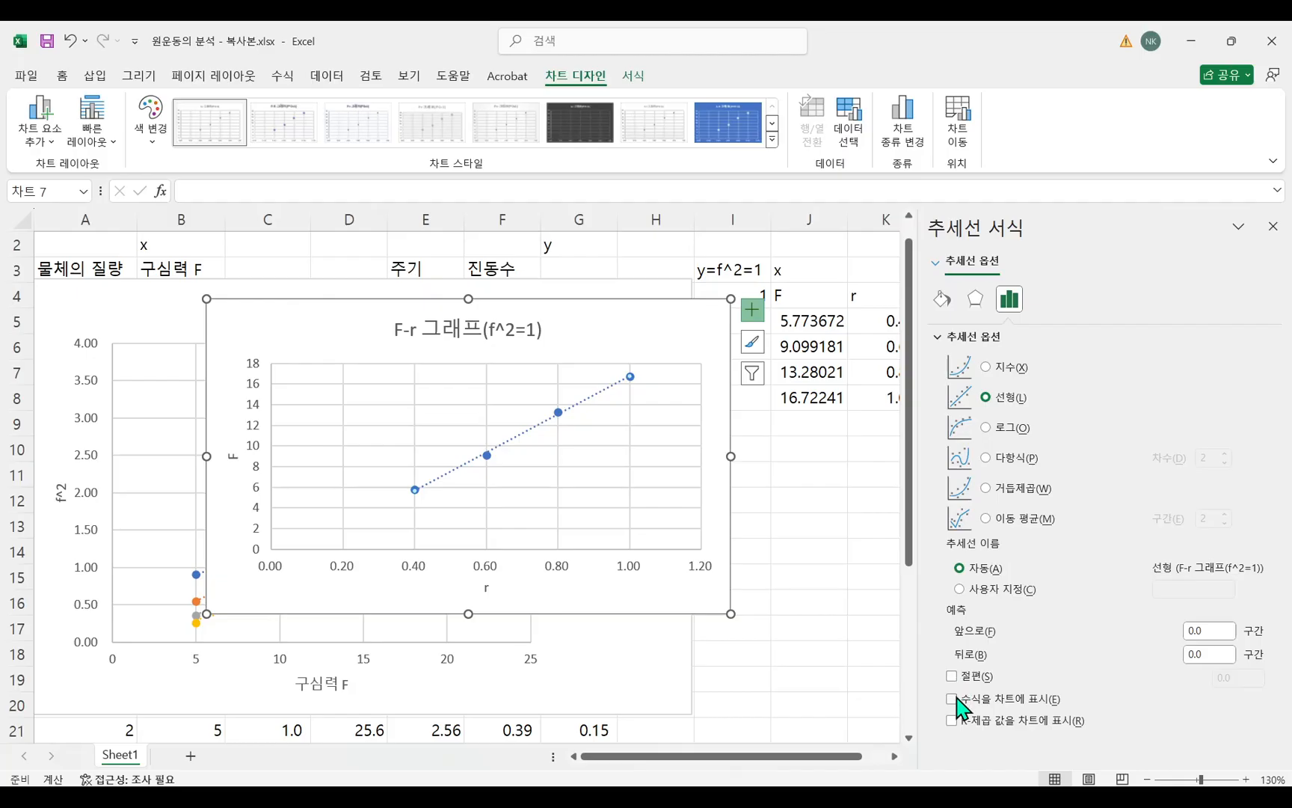
Display the trendline equation on the F-r chart and fix the intercept at 0.0 after comparing it with the free intercept.
left_click(953, 700)
left_click(952, 676)
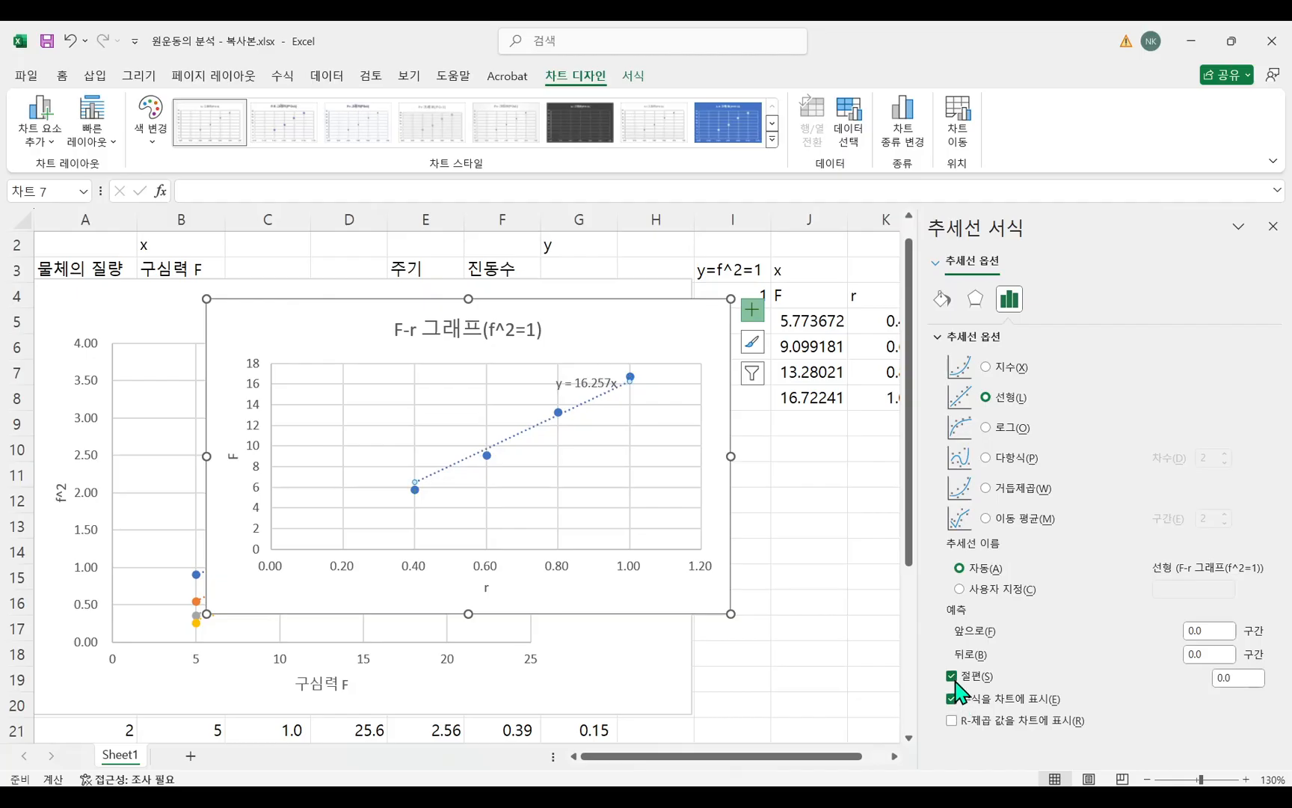
left_click(953, 676)
left_click(953, 676)
left_click(952, 676)
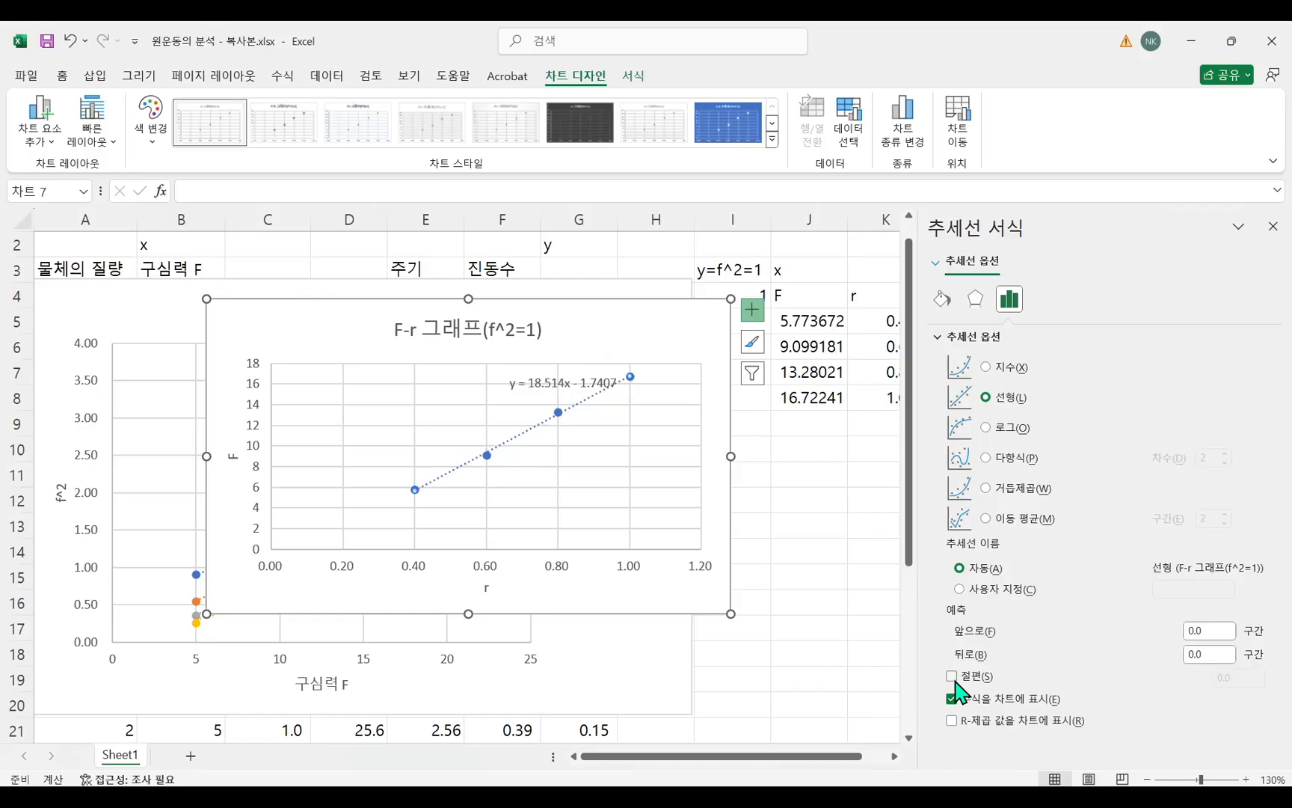
left_click(952, 676)
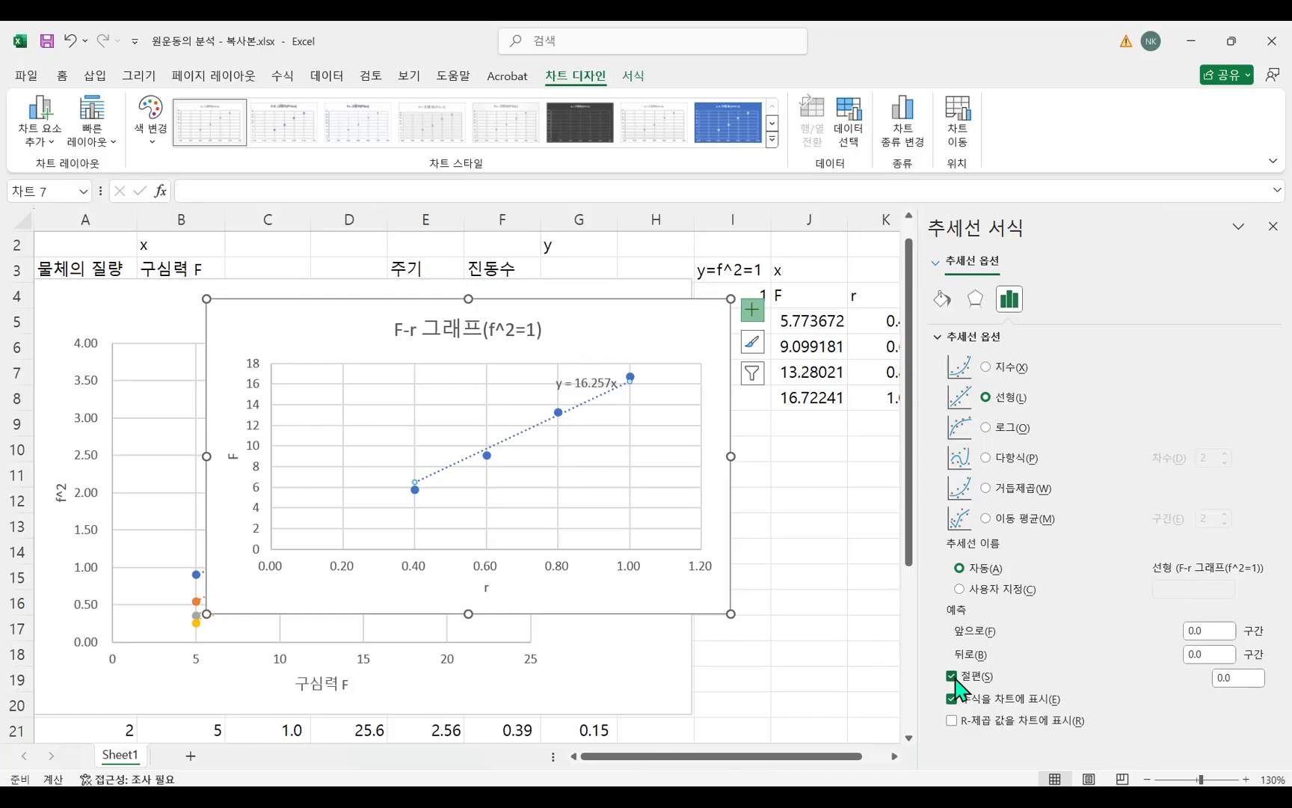
left_click(953, 676)
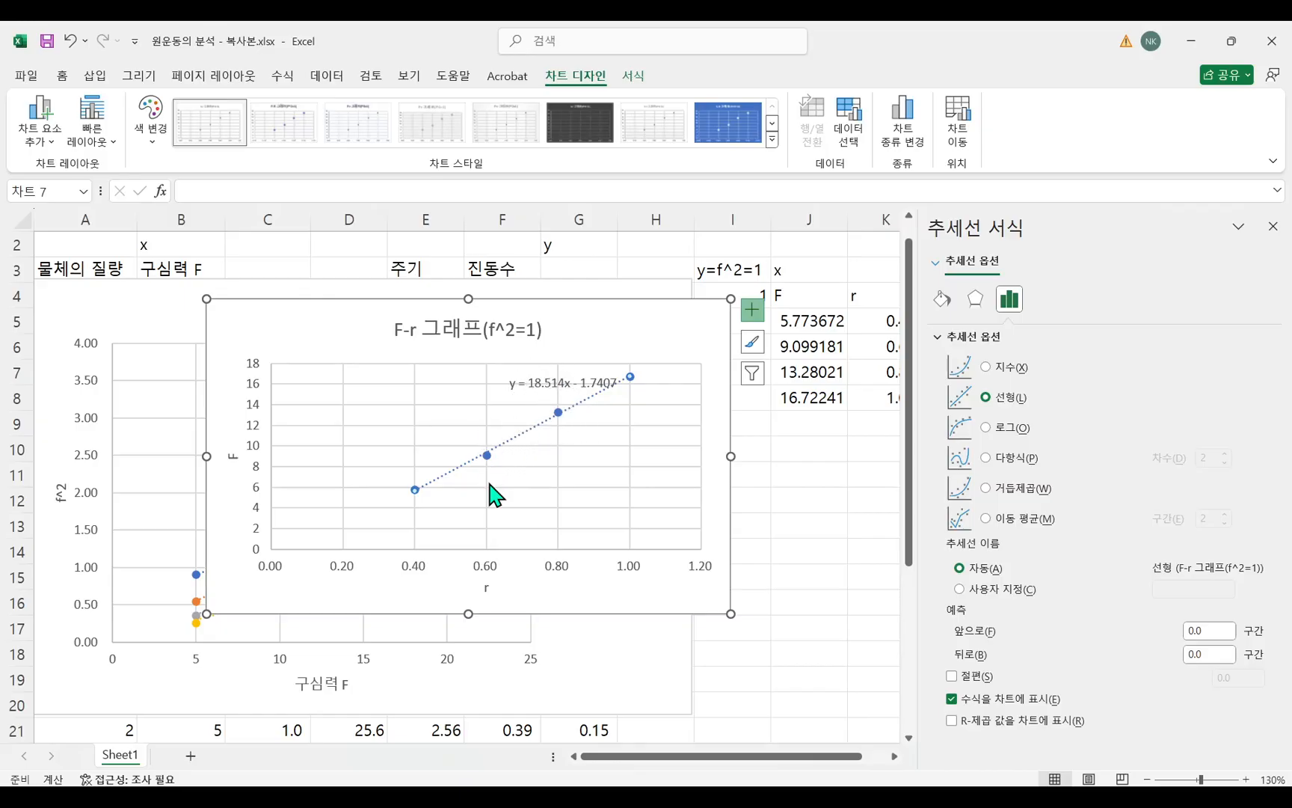
left_click(952, 676)
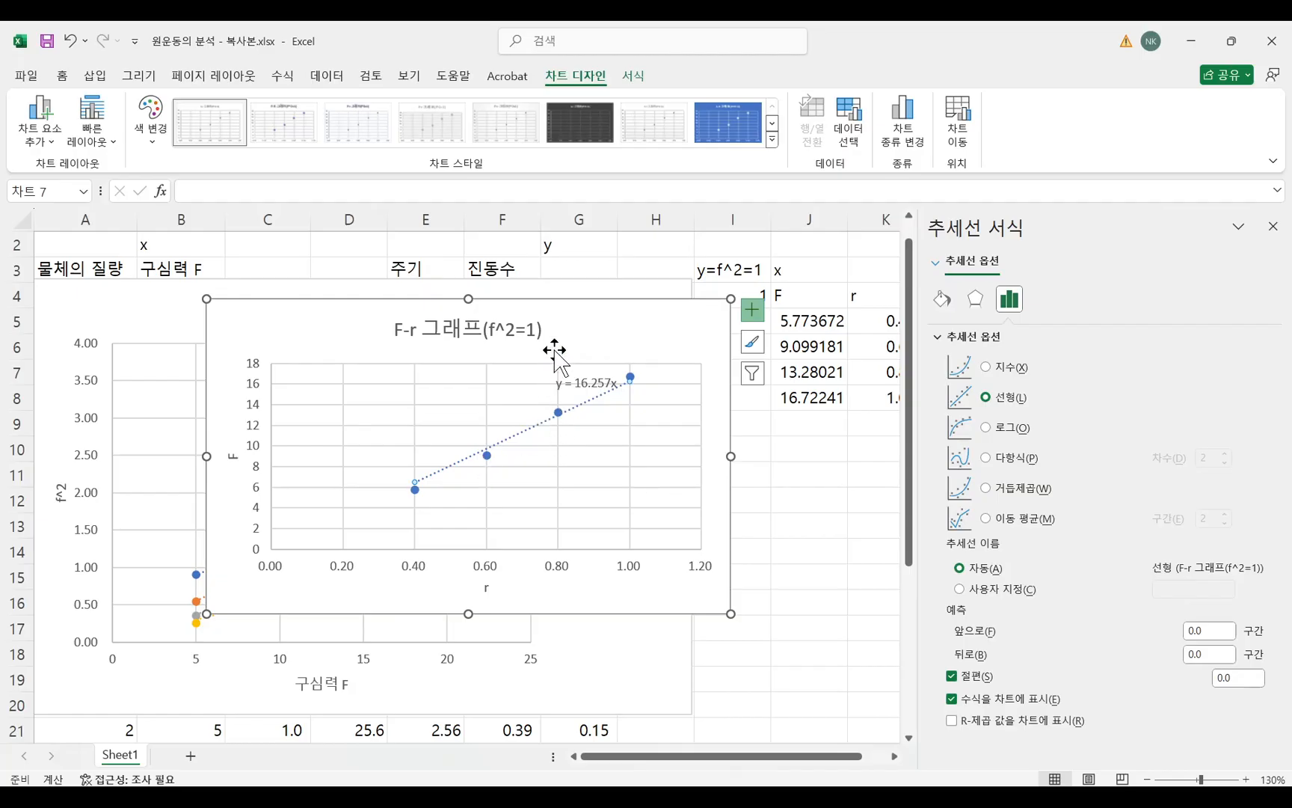
Move the F-r chart clear of the force column and enlarge it slightly.
left_click_drag(592, 322, 509, 339)
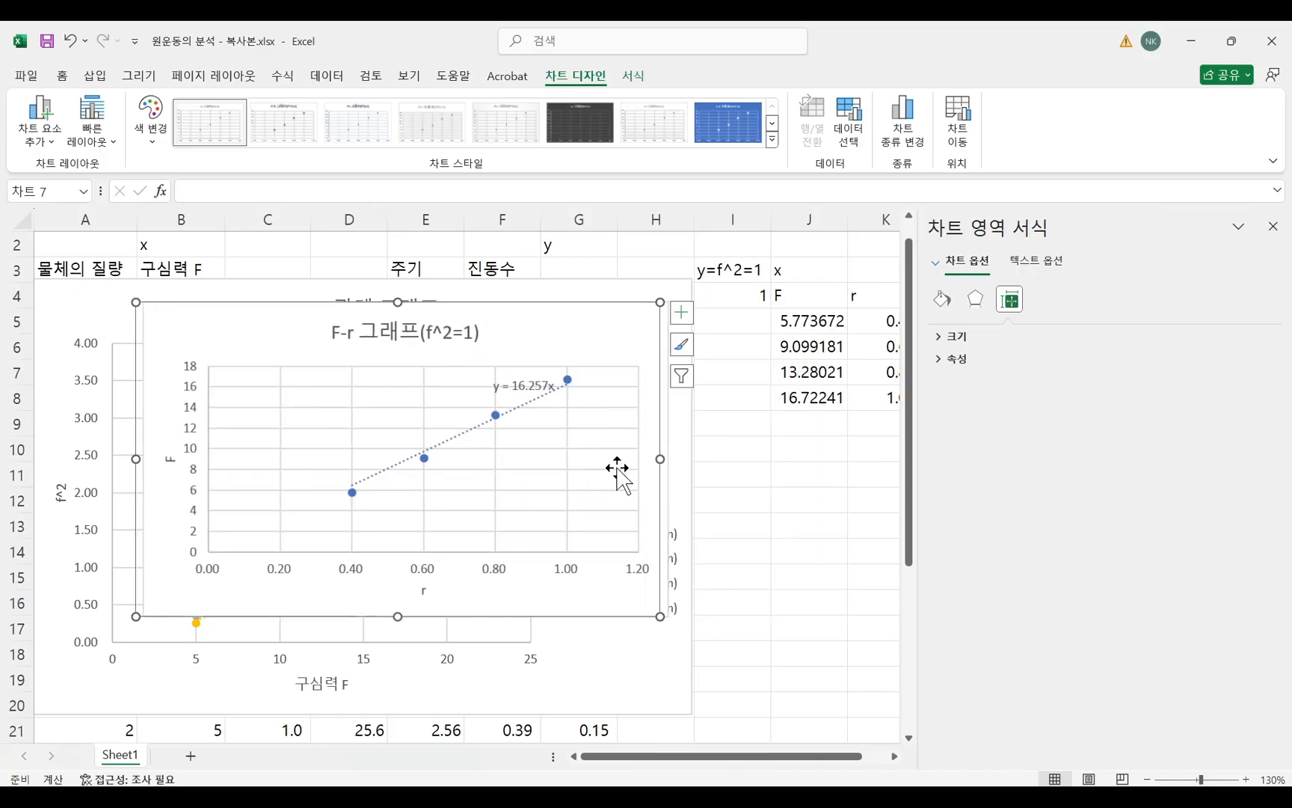
left_click_drag(661, 615, 743, 634)
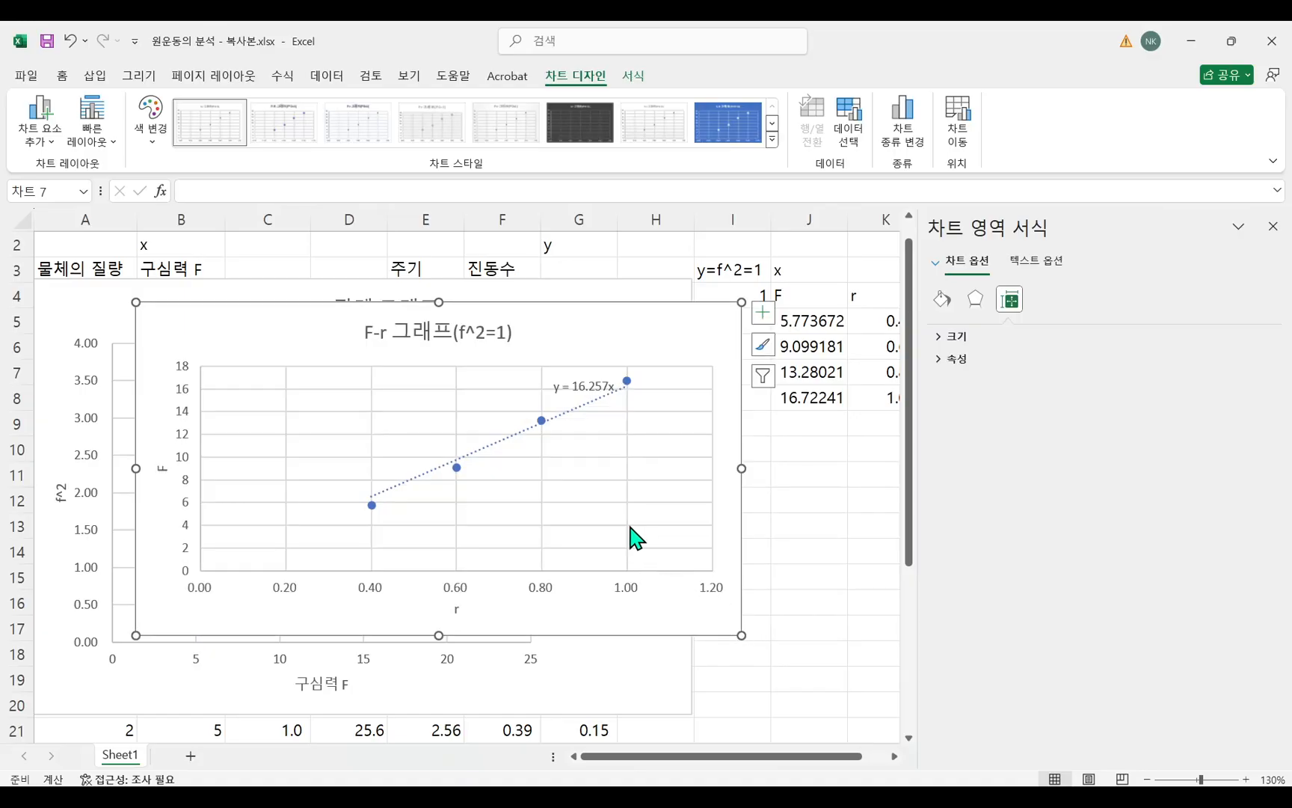
Switch to the Hangul report document, review tasks 2 and 3 on the f²-F and F-r graphs, and return to the Excel workbook.
key("alt+Tab")
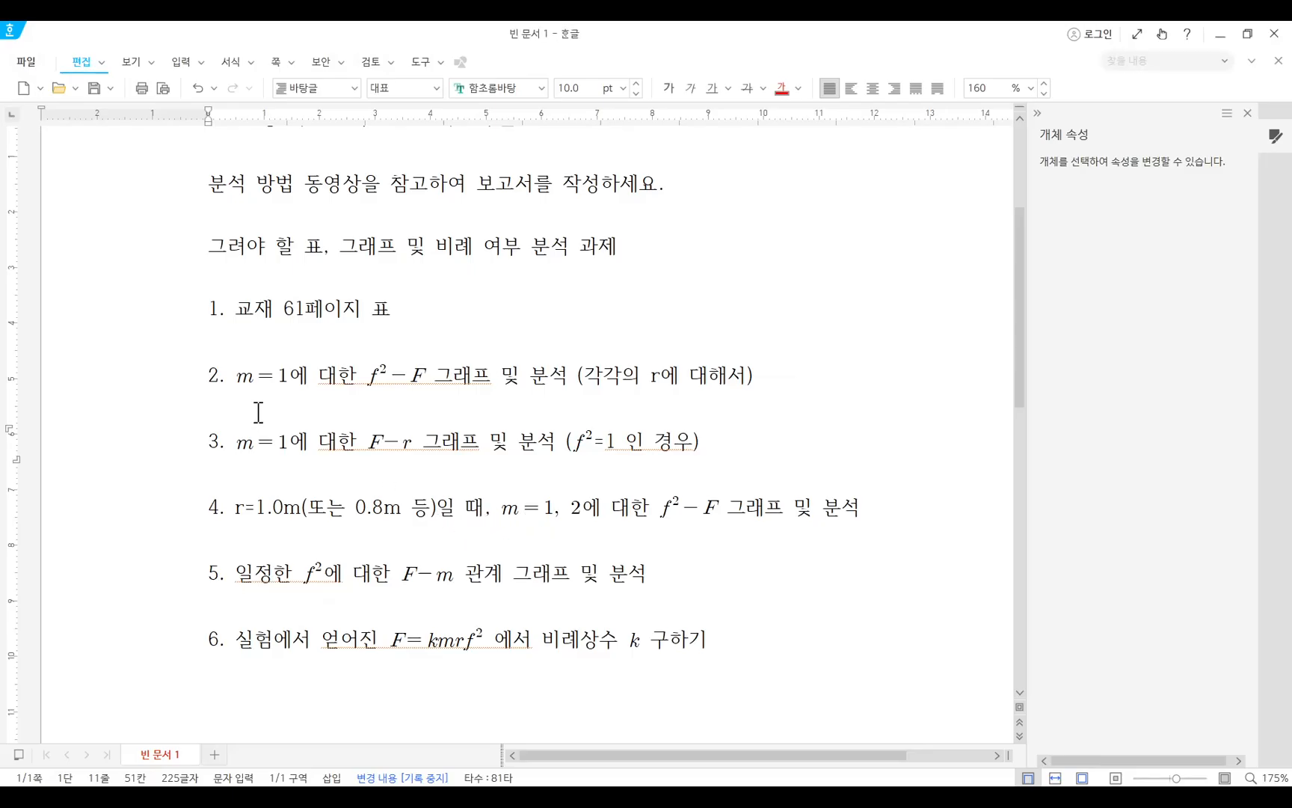
left_click_drag(207, 377, 679, 375)
left_click_drag(209, 452, 709, 453)
left_click(731, 447)
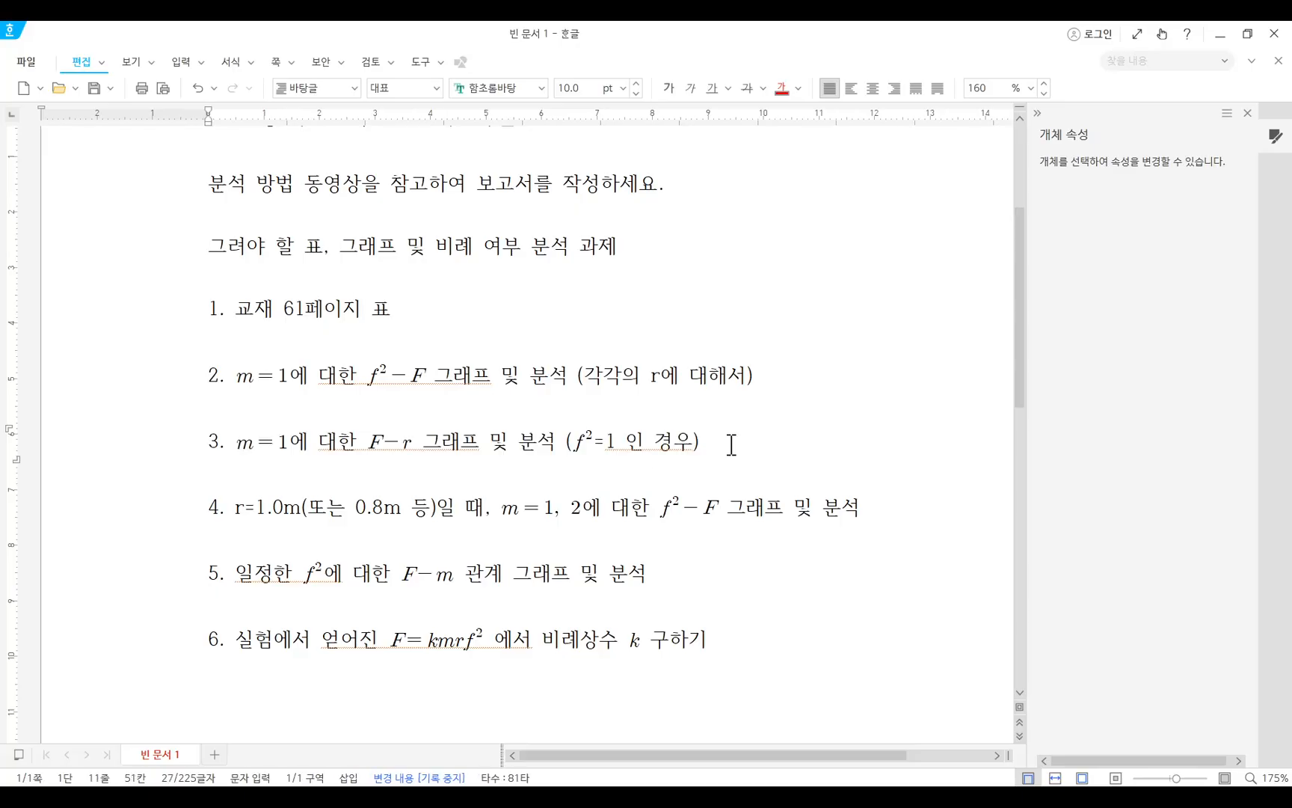
left_click_drag(757, 376, 602, 374)
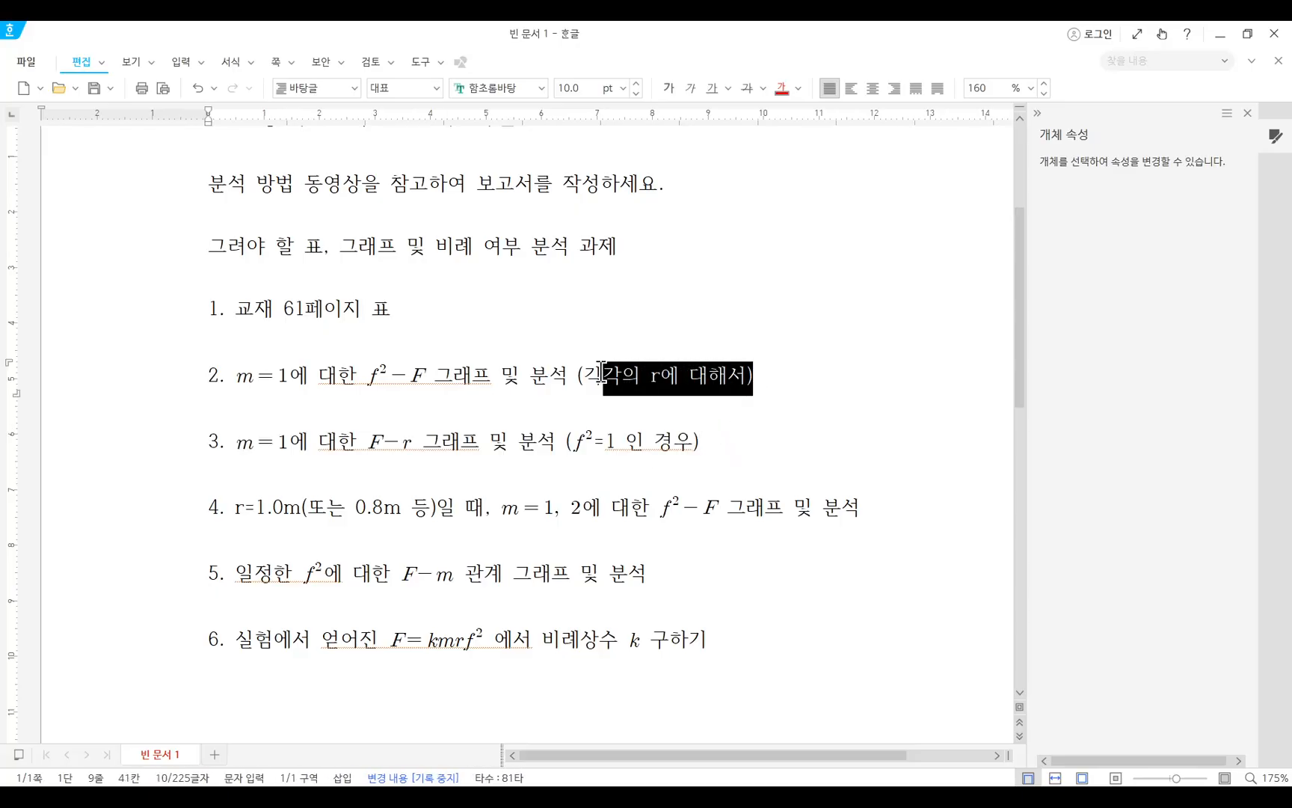
left_click(752, 373)
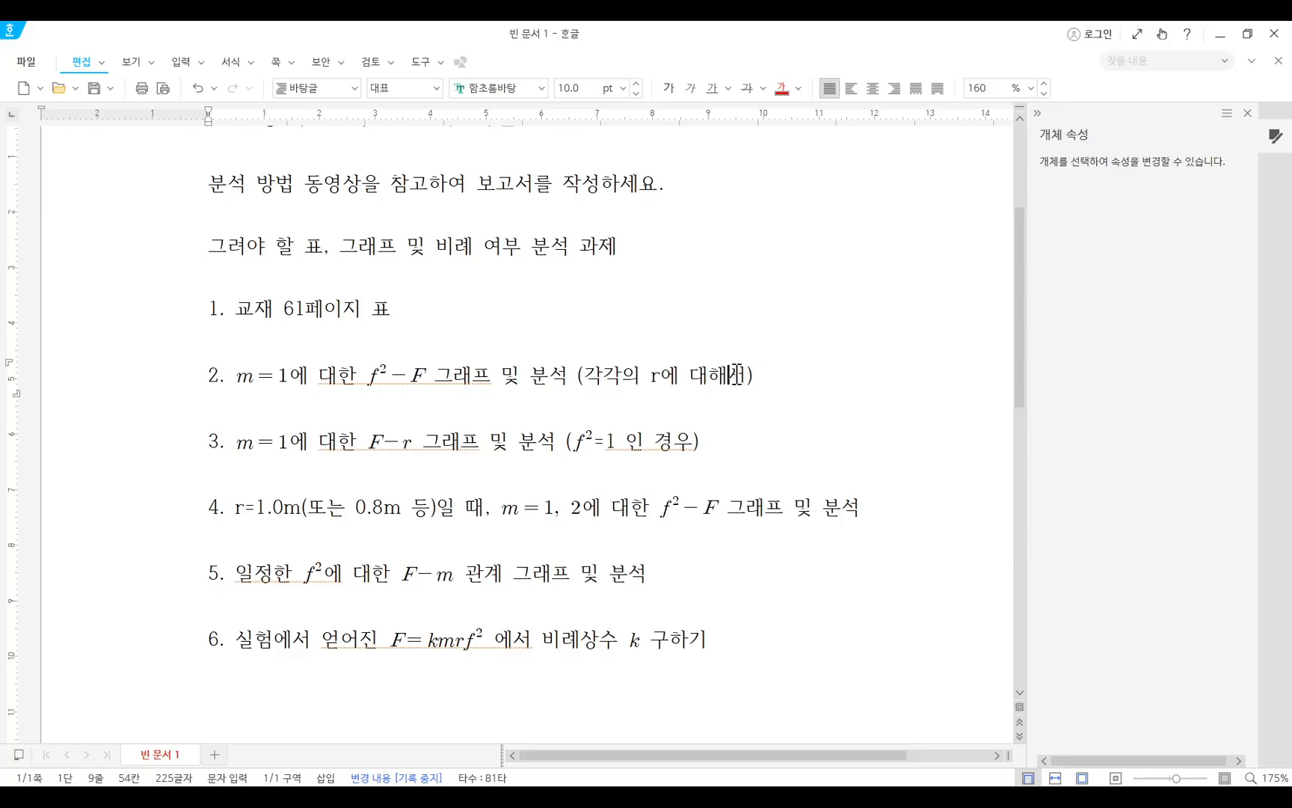
key("alt+Tab")
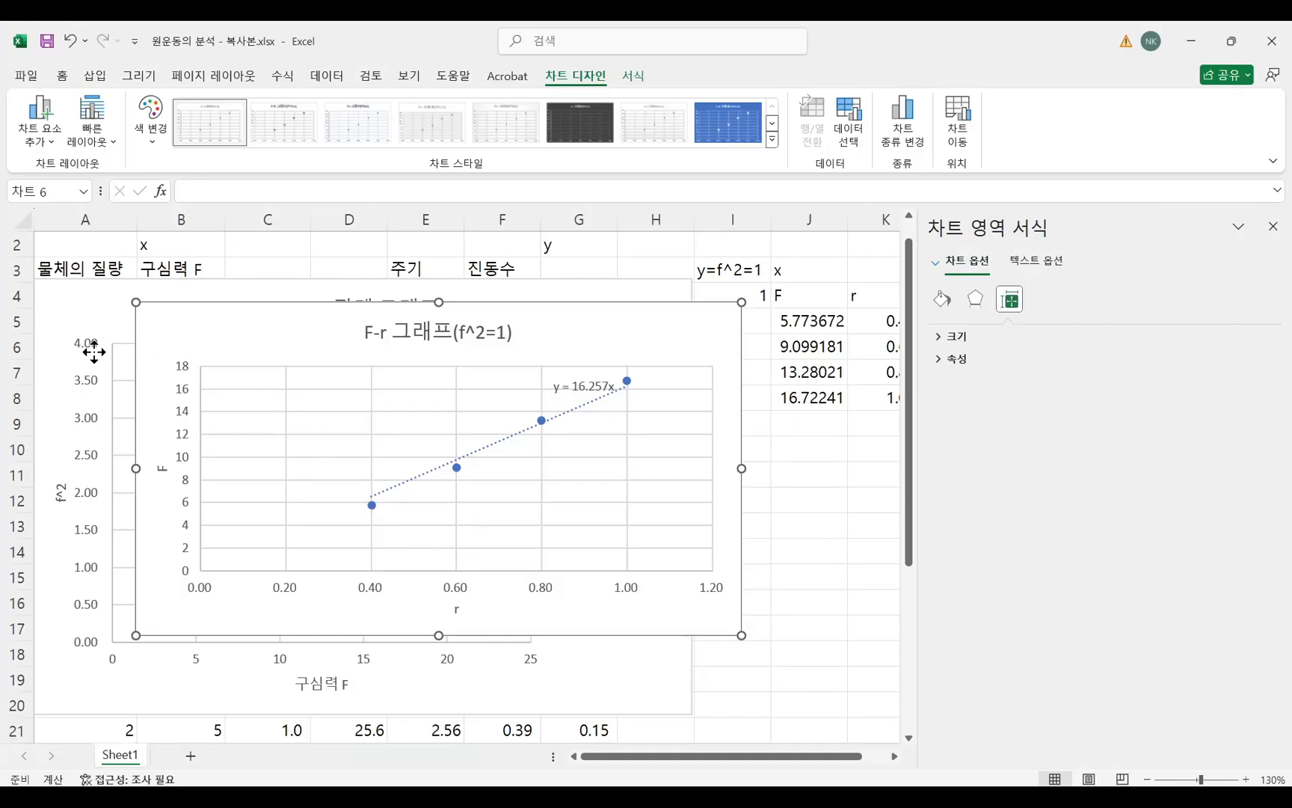
Move the F-r chart aside, below the force values, and shift the f^2-F chart so its plot and trendlines are uncovered.
left_click(95, 346)
left_click_drag(82, 300, 699, 471)
left_click_drag(615, 303, 583, 303)
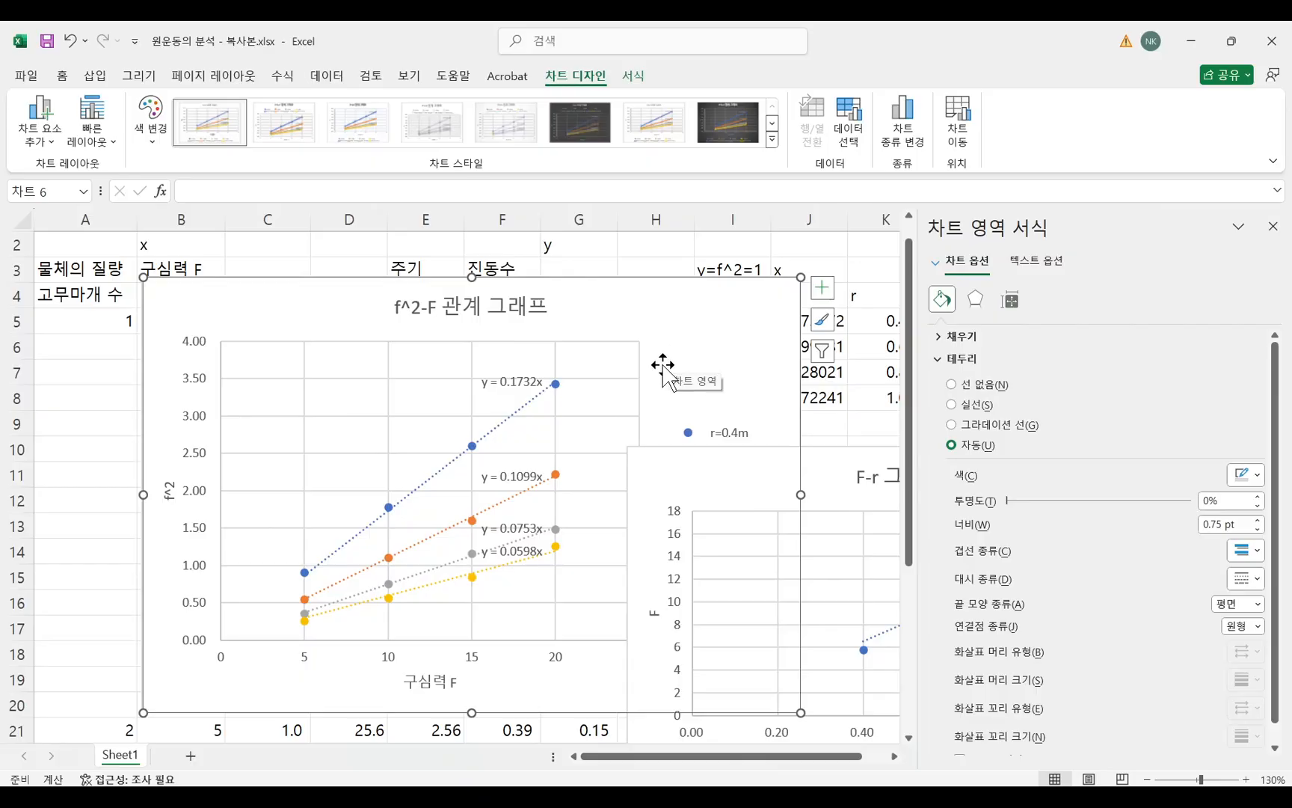
Switch to the Hangul document, compare task 4's f²-F graph for m=1, 2 with task 2's graph, and return to Excel.
key("alt+Tab")
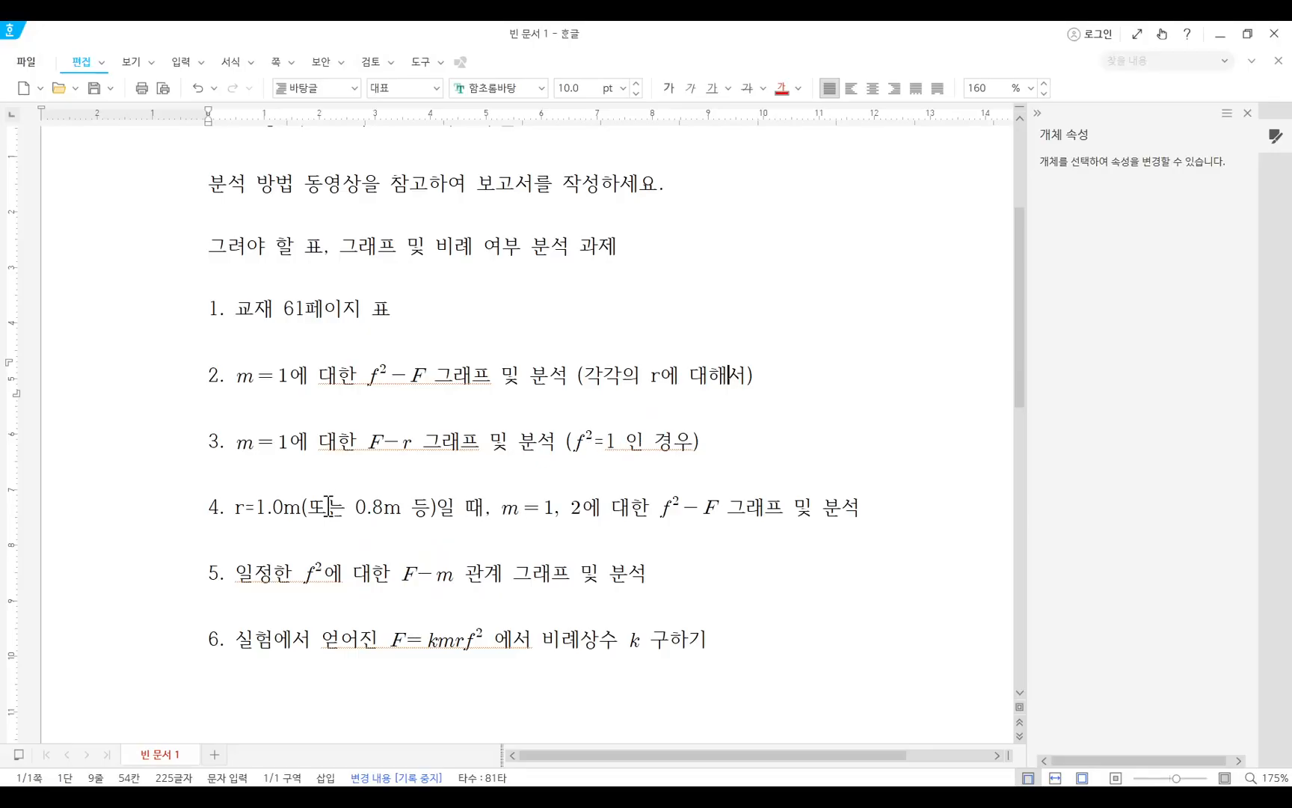
left_click_drag(255, 506, 417, 511)
left_click_drag(494, 513, 632, 513)
left_click(780, 513)
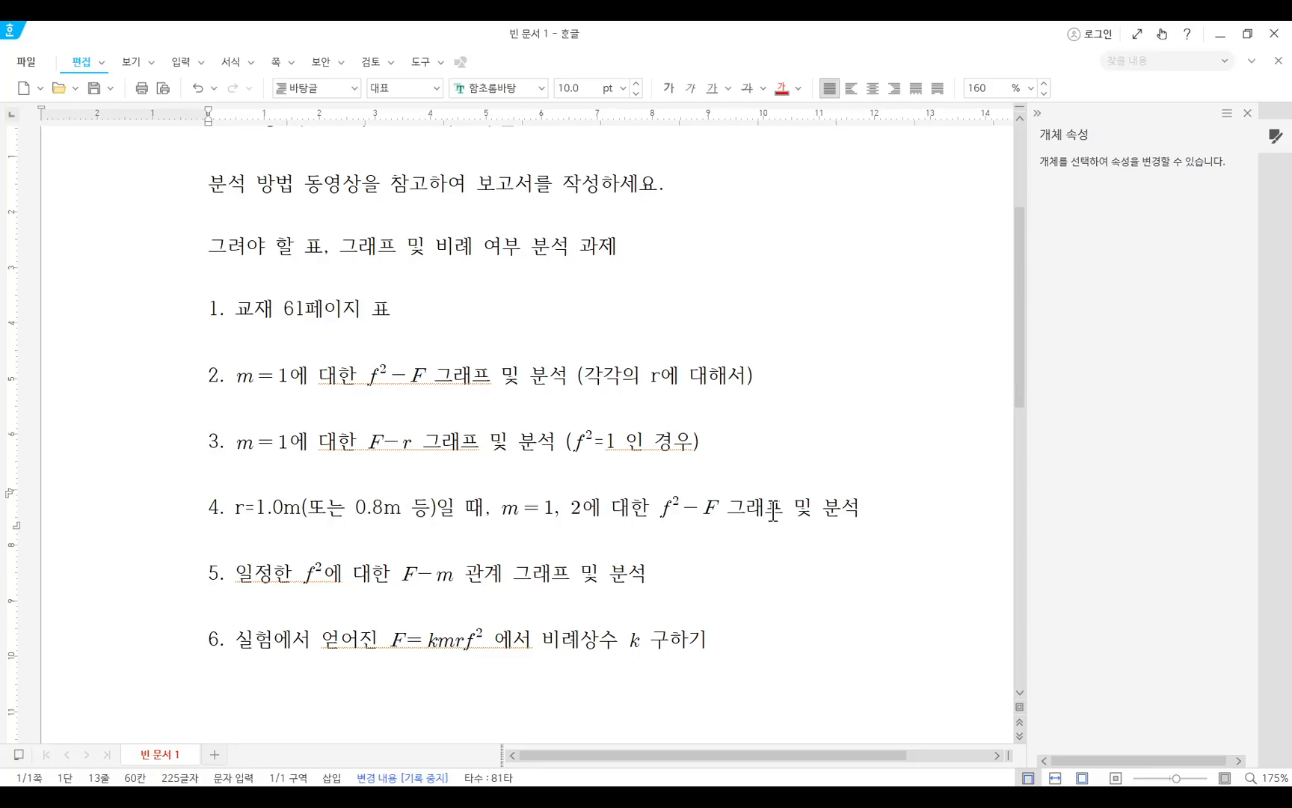
left_click_drag(780, 513, 660, 513)
left_click(813, 516)
left_click_drag(482, 385, 359, 384)
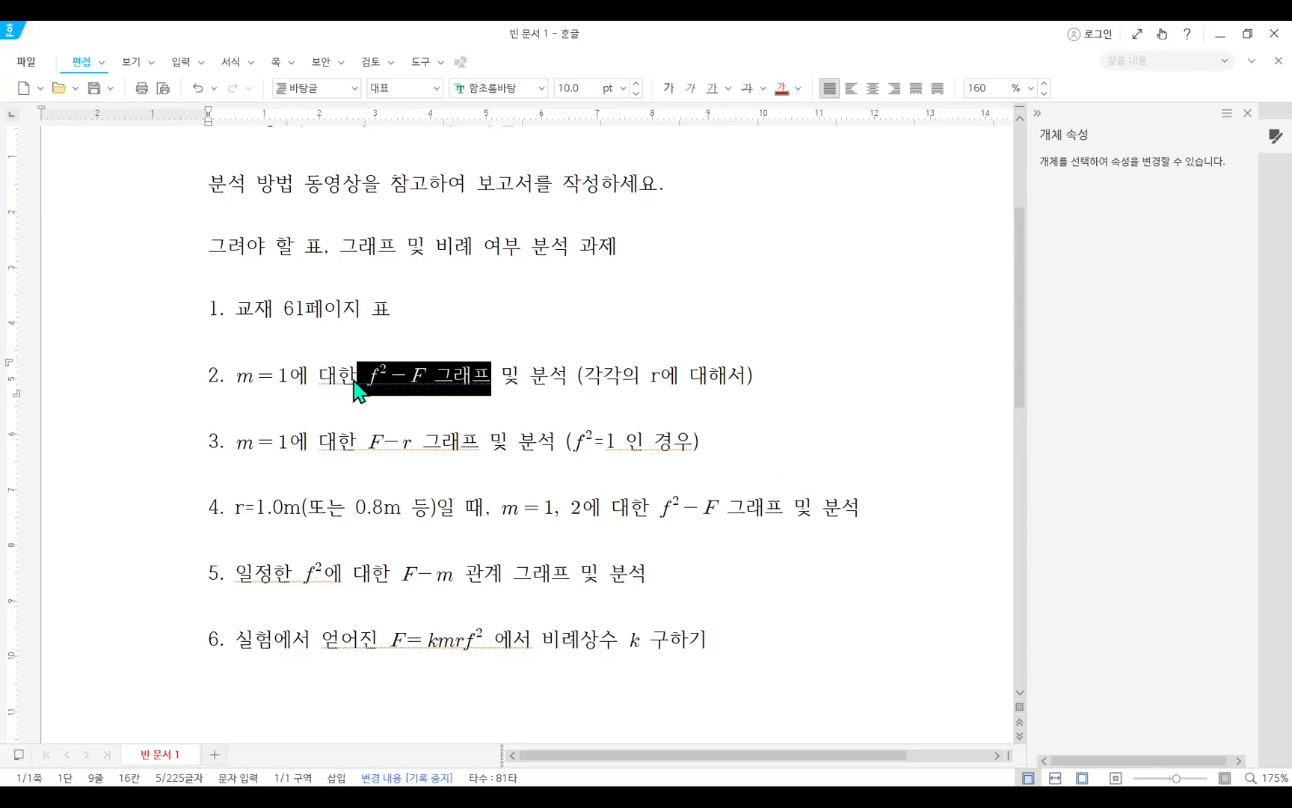
left_click(842, 515)
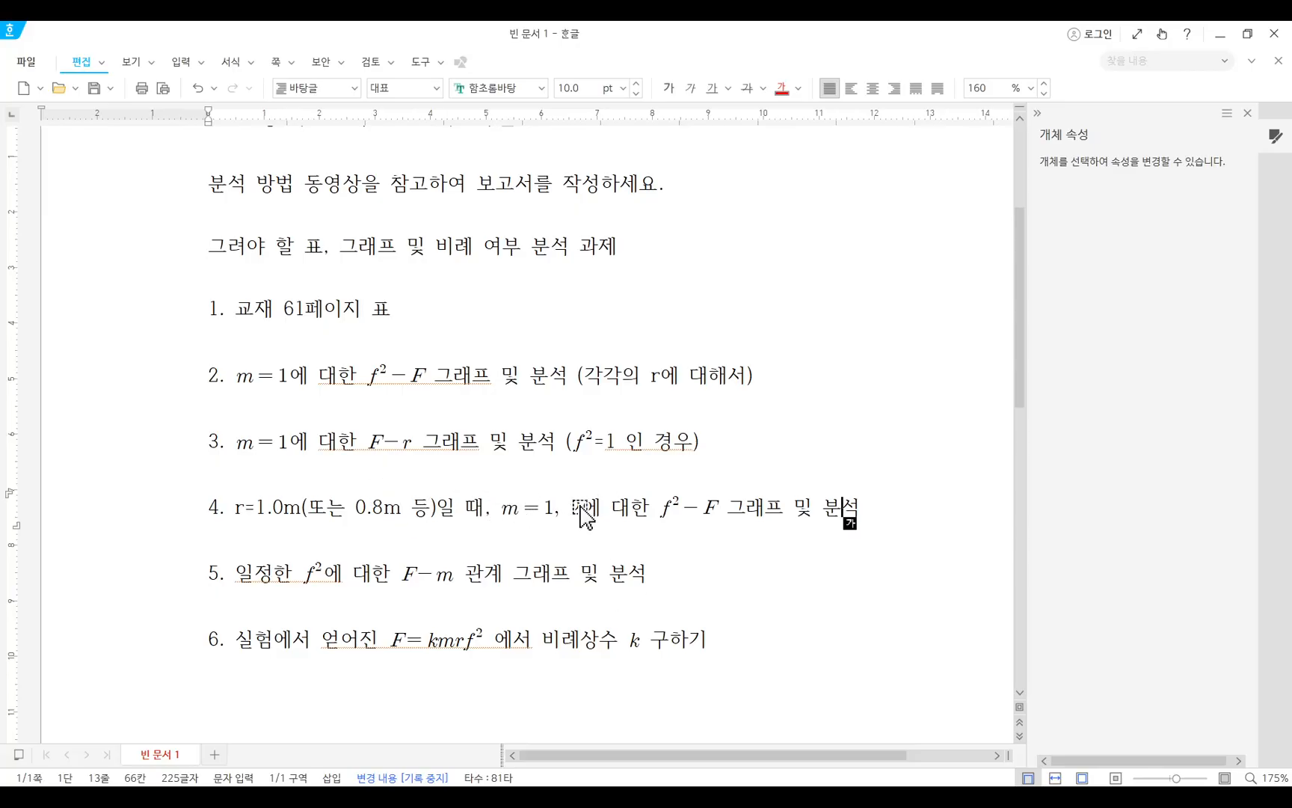
left_click_drag(352, 373, 488, 375)
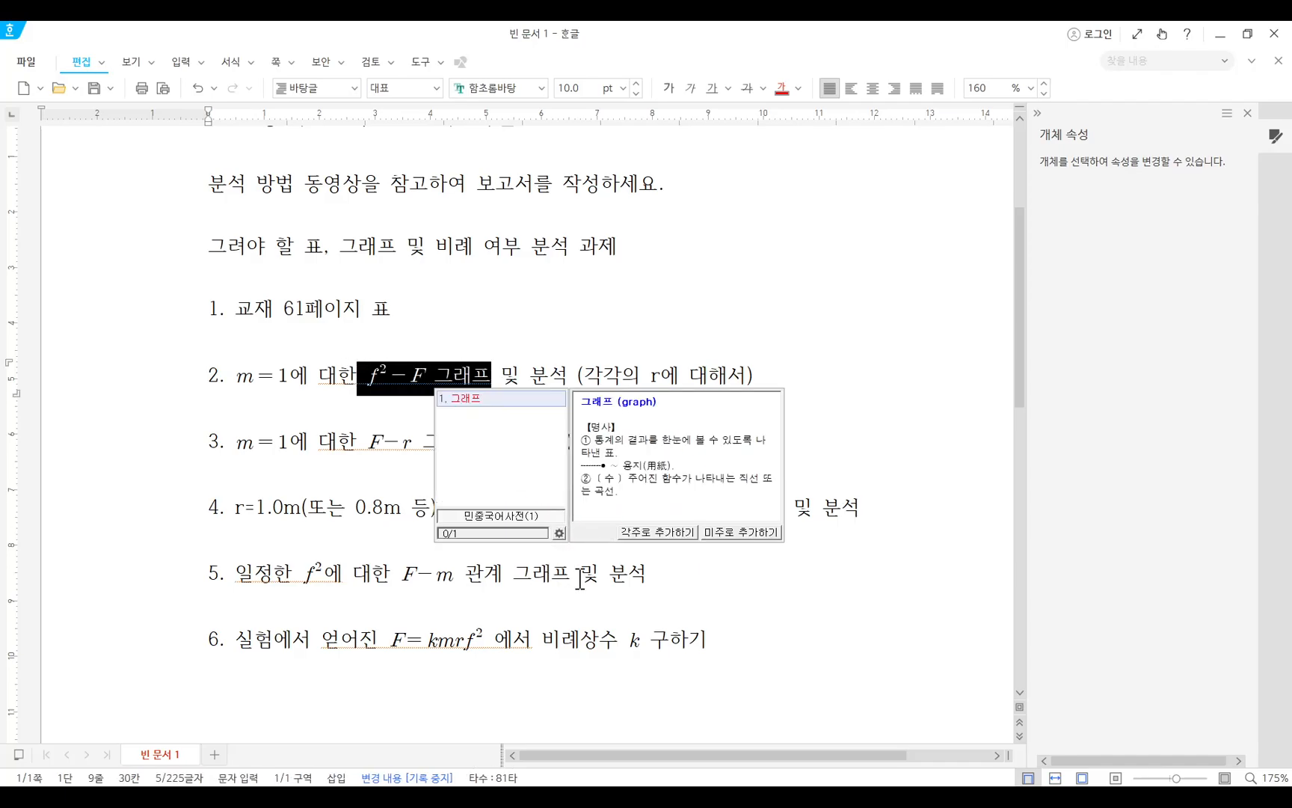
left_click(599, 572)
left_click_drag(609, 507, 794, 507)
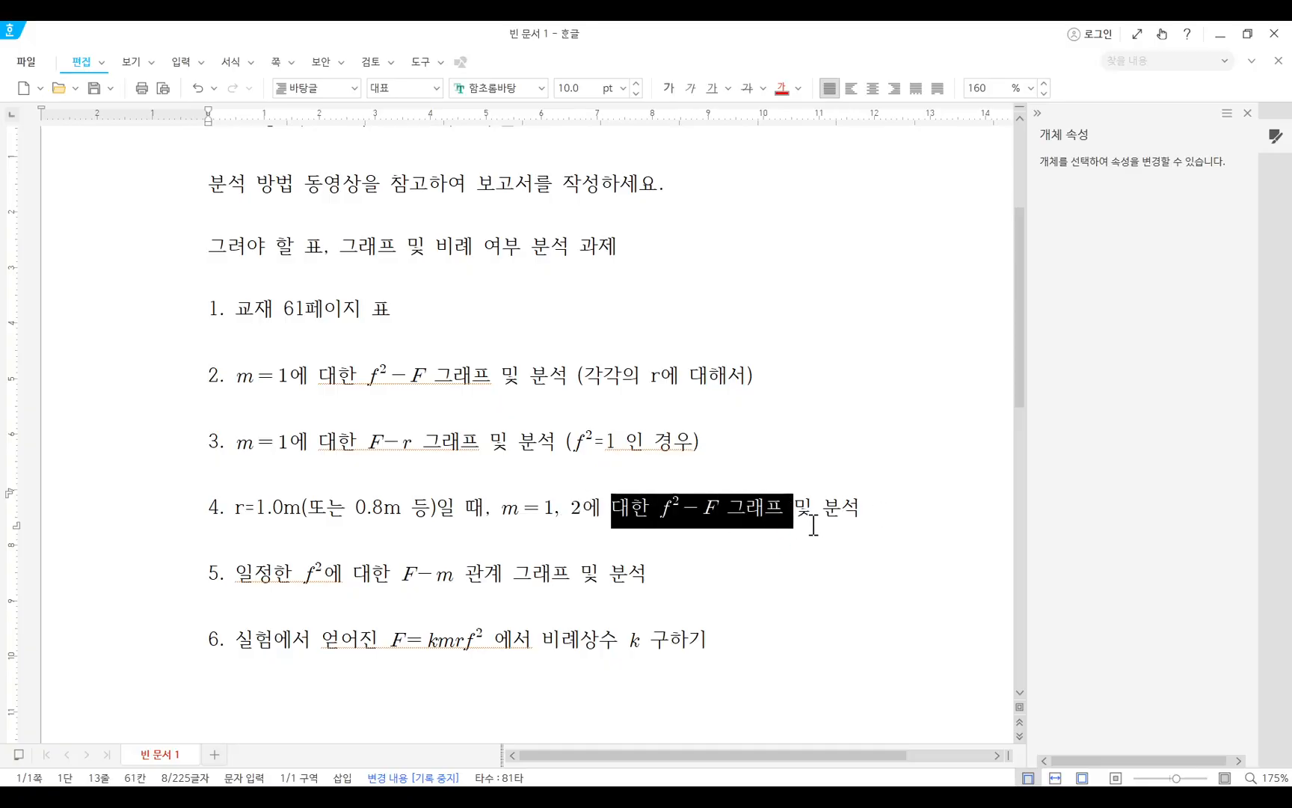
key("alt+Tab")
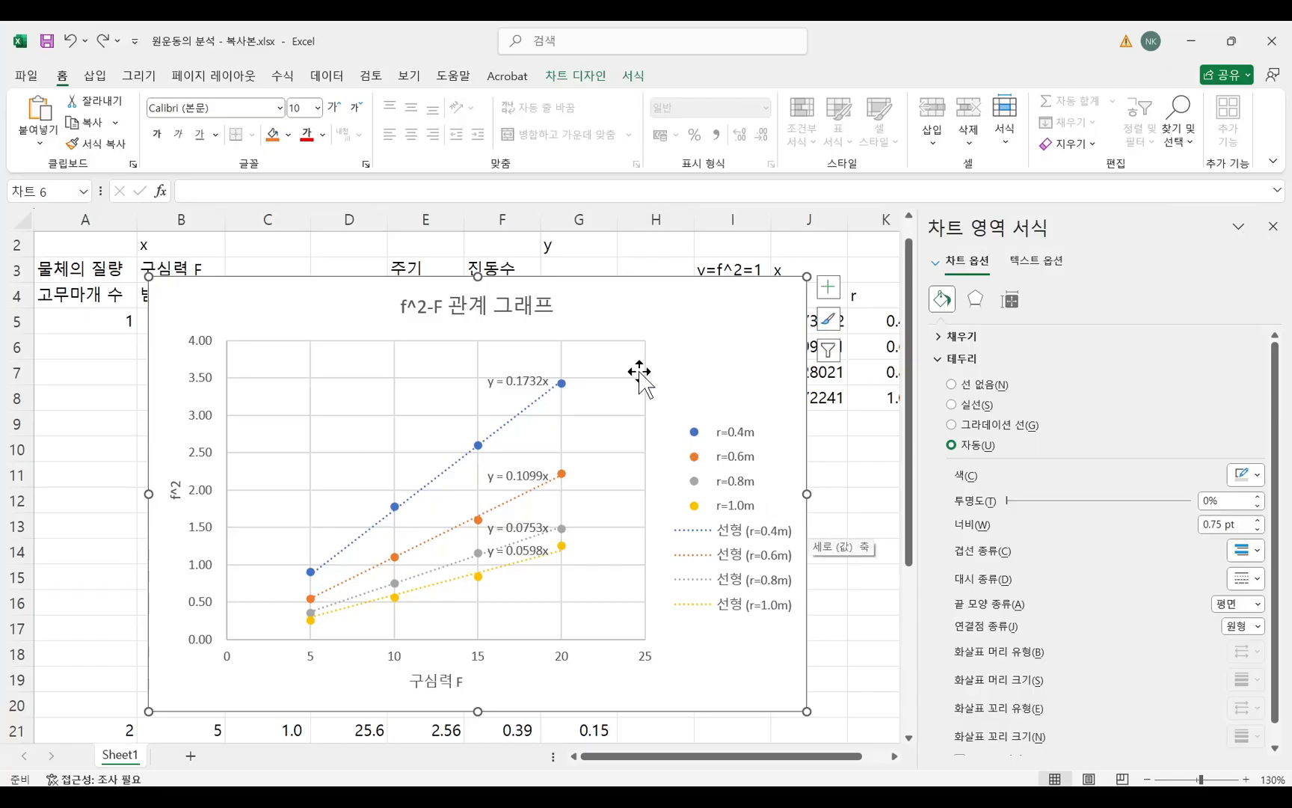
Shift the f^2-F chart slightly within the sheet so it sits above the m=2 data rows.
mouse_move(669, 318)
left_mouse_down()
mouse_move(649, 319)
mouse_move(684, 336)
mouse_move(687, 324)
left_mouse_up()
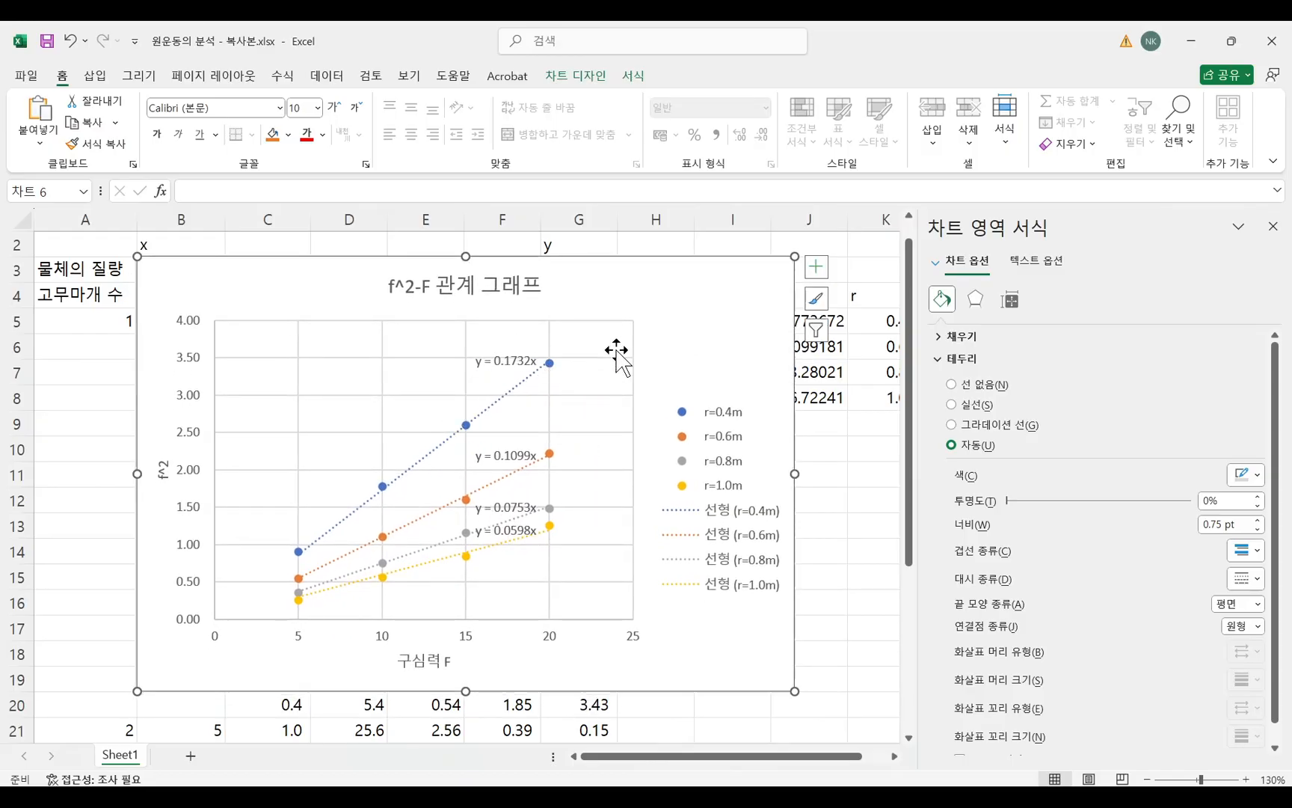
scroll(647, 392, "down", 2)
scroll(648, 392, "up", 3)
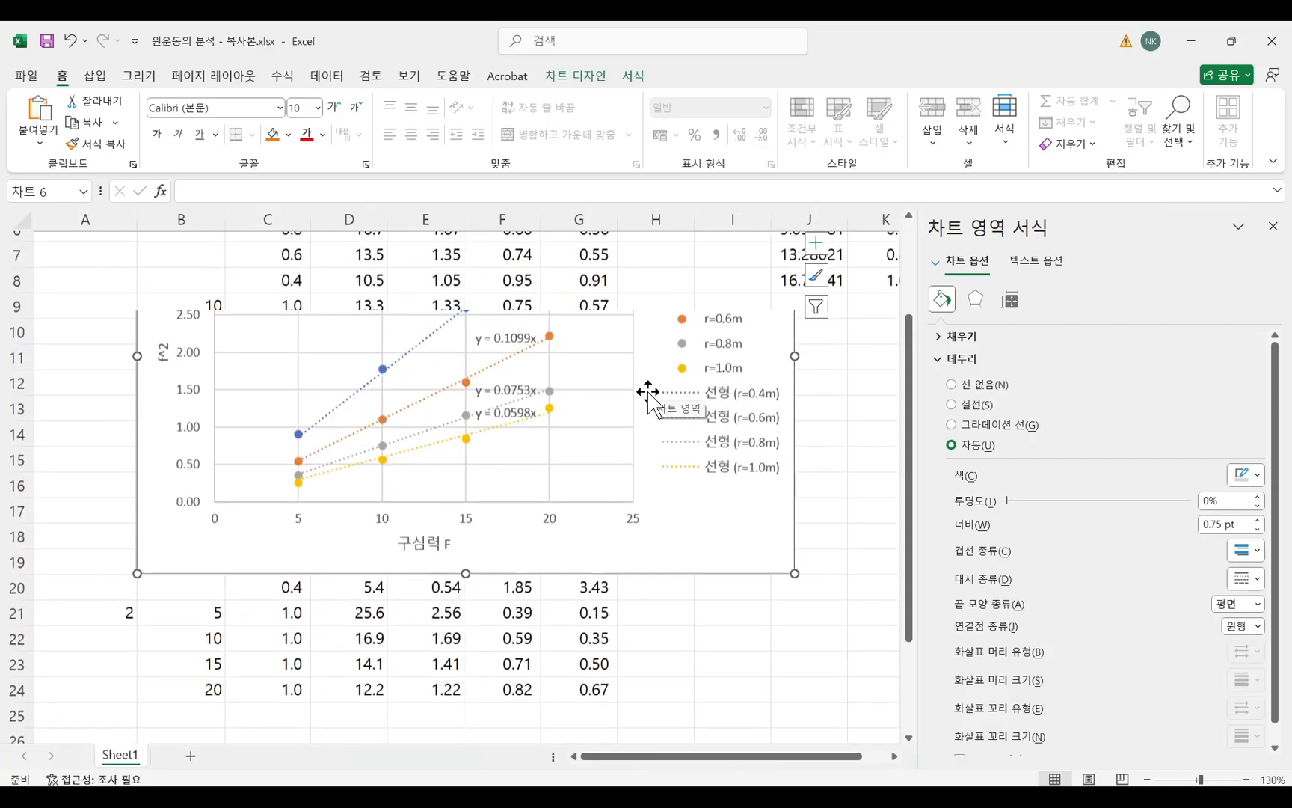
left_click_drag(142, 671, 133, 619)
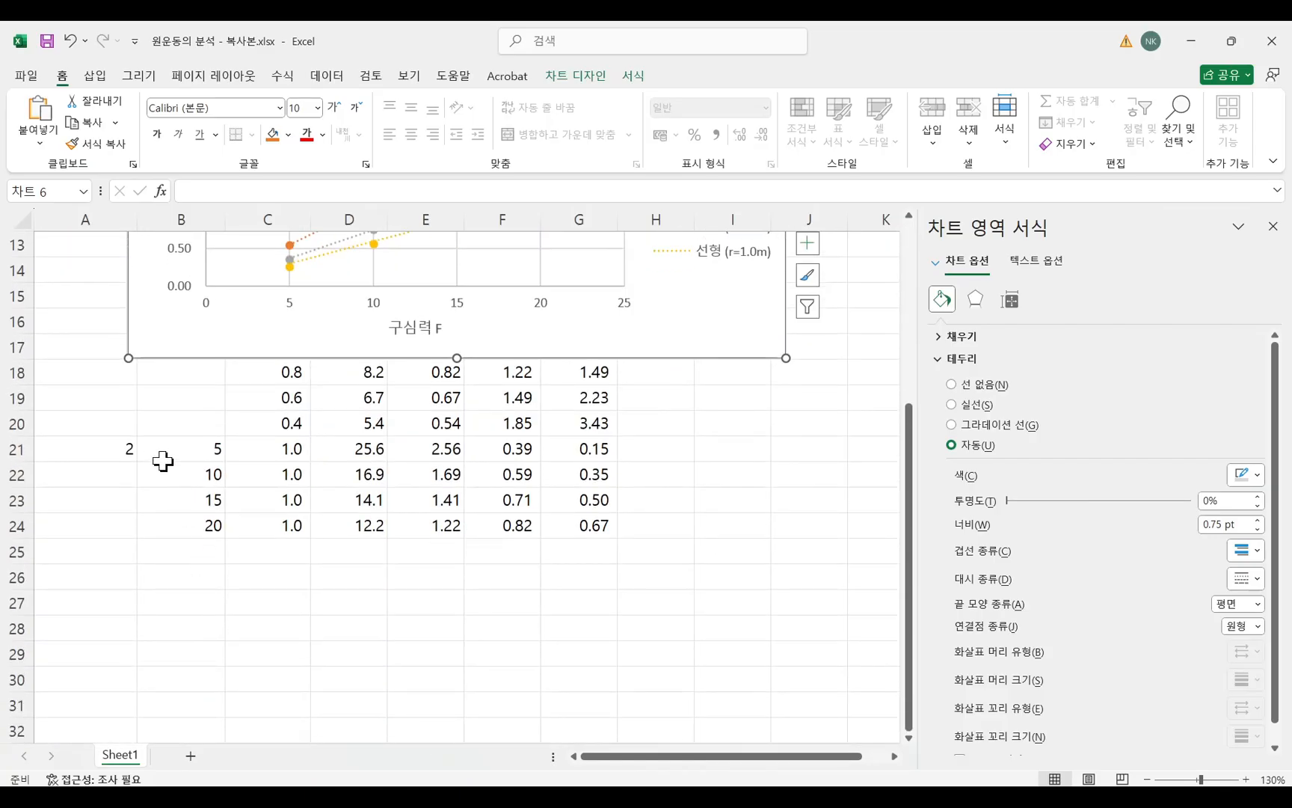
Examine the m=2 measurements in rows 21 to 24, including their radius values in column C.
left_click_drag(175, 453, 575, 527)
left_click_drag(293, 448, 300, 521)
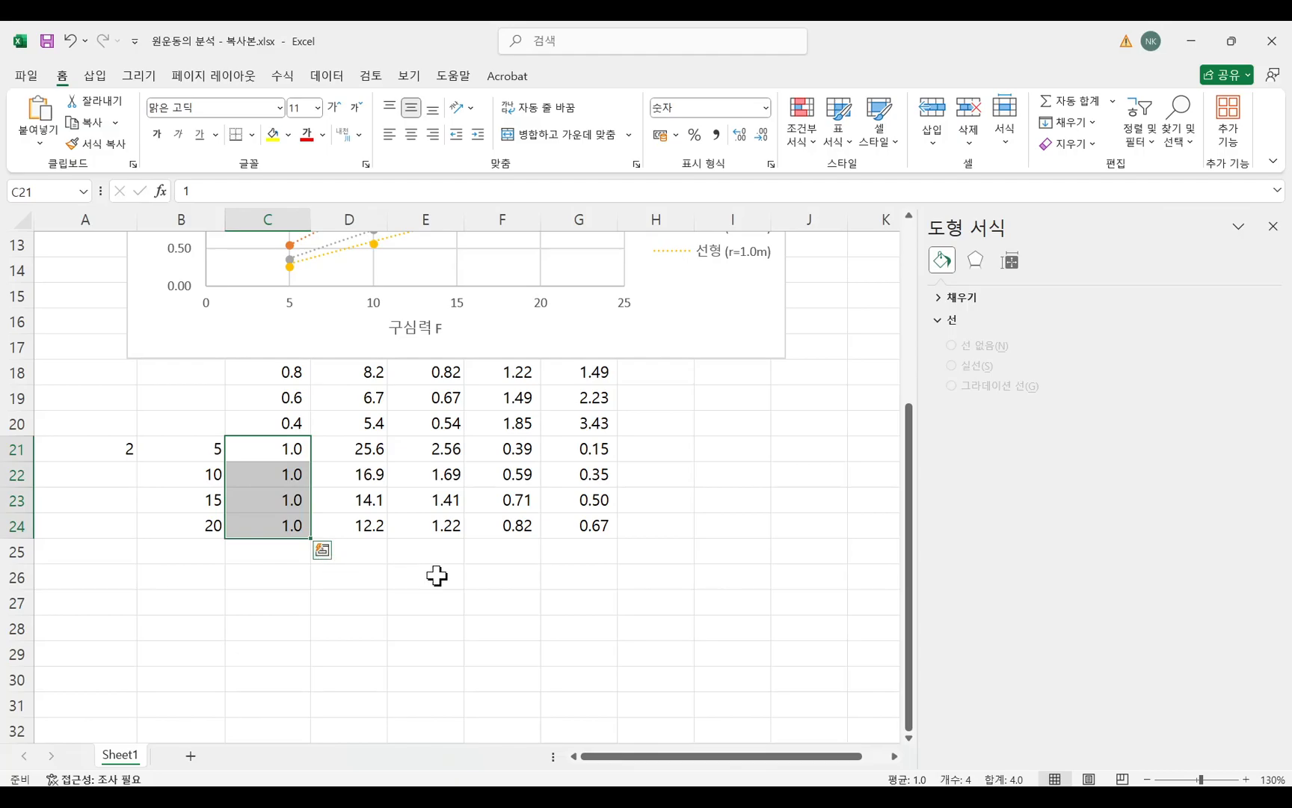
left_click(124, 447)
left_click_drag(280, 443, 287, 527)
scroll(511, 536, "up", 4)
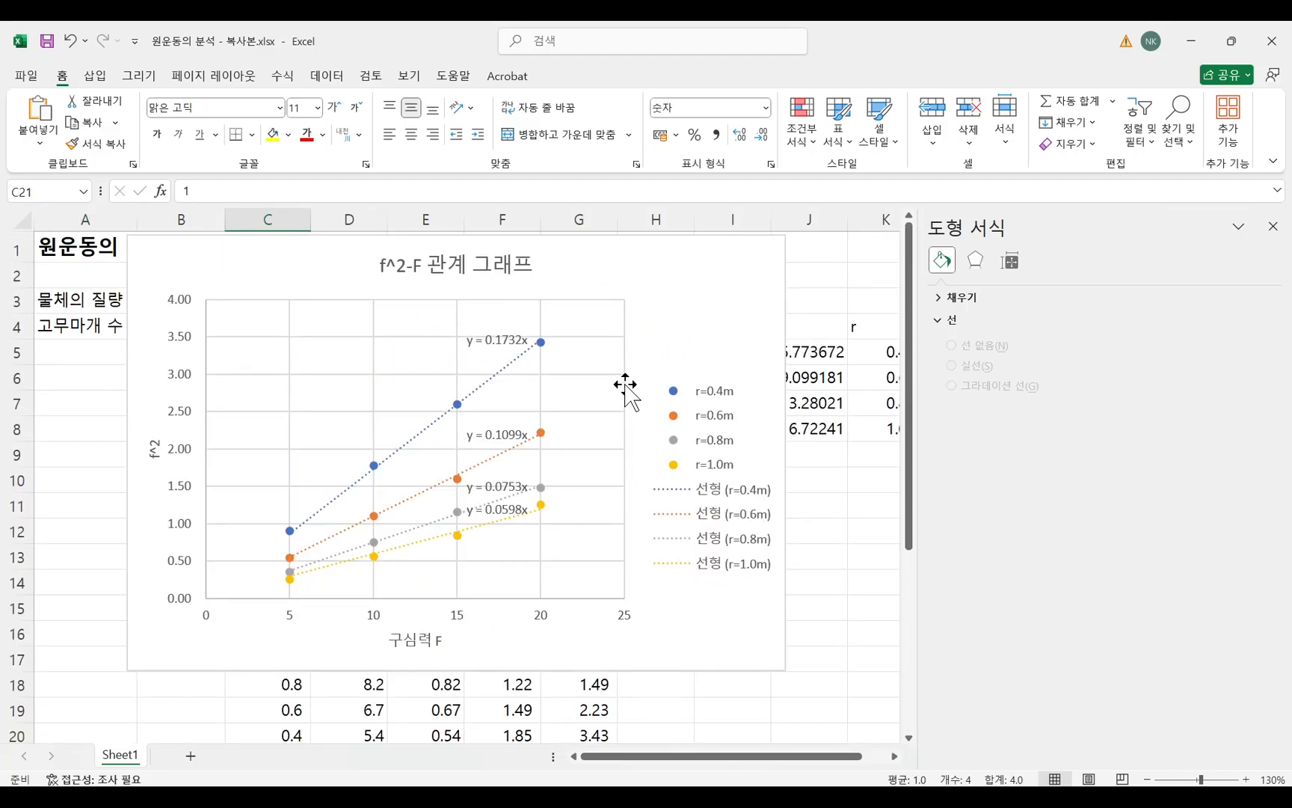
Move the f^2-F chart below the sheet title and add a data series named "m=2, r=1.0m" to it.
left_click_drag(673, 295, 673, 329)
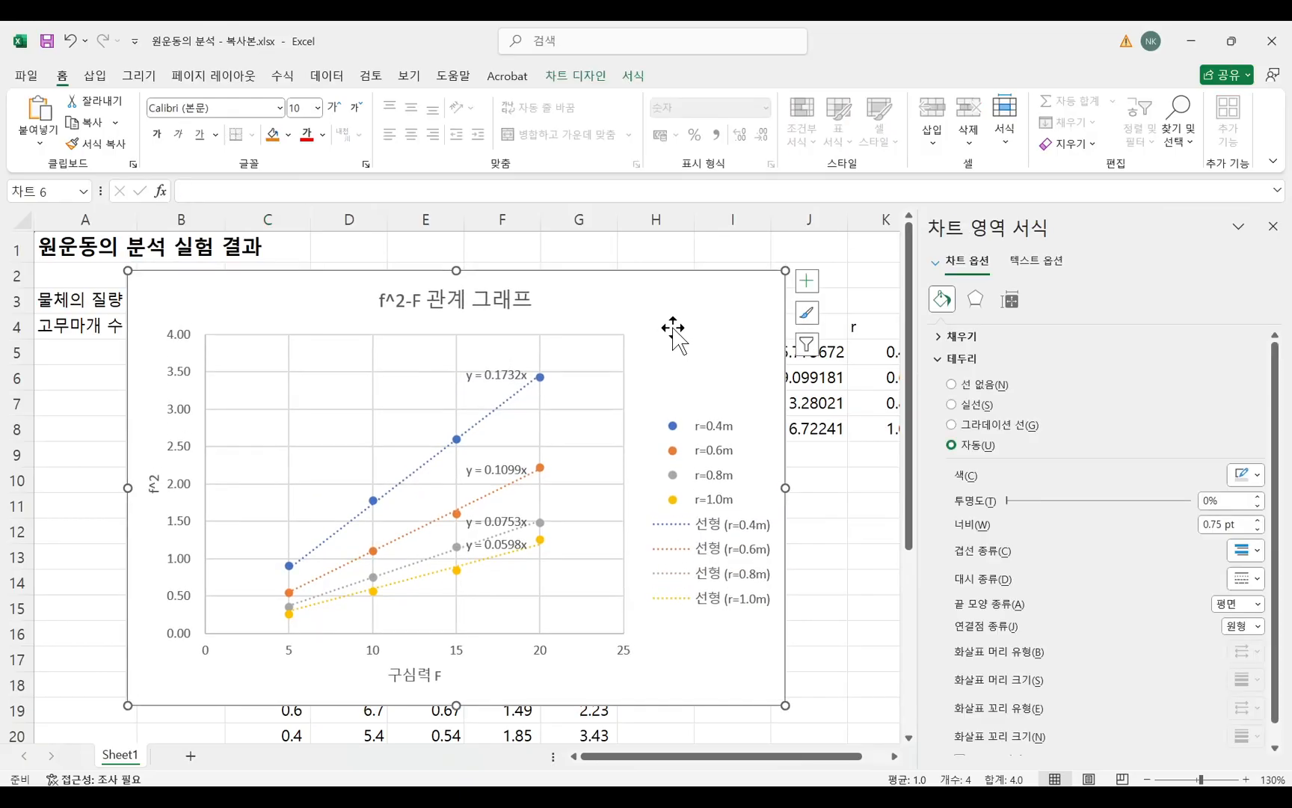
right_click(673, 331)
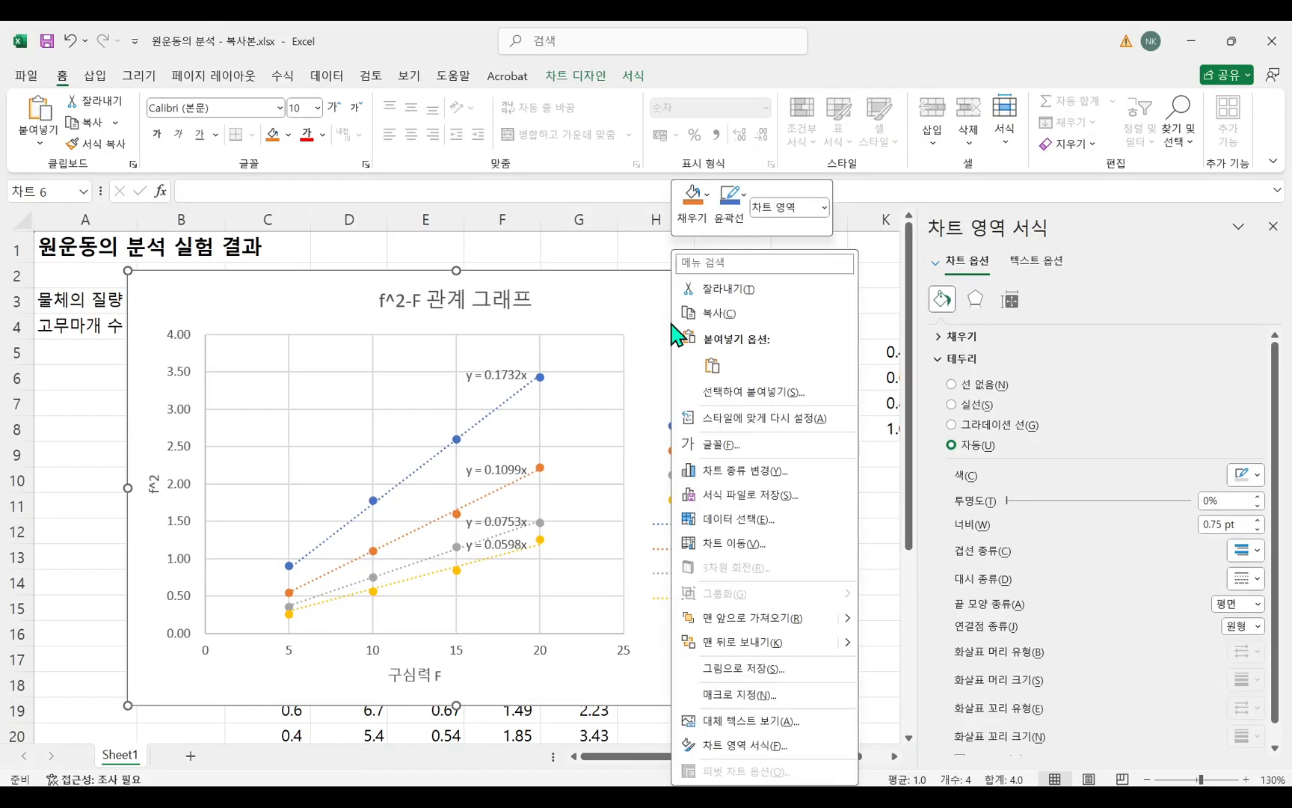
left_click(736, 523)
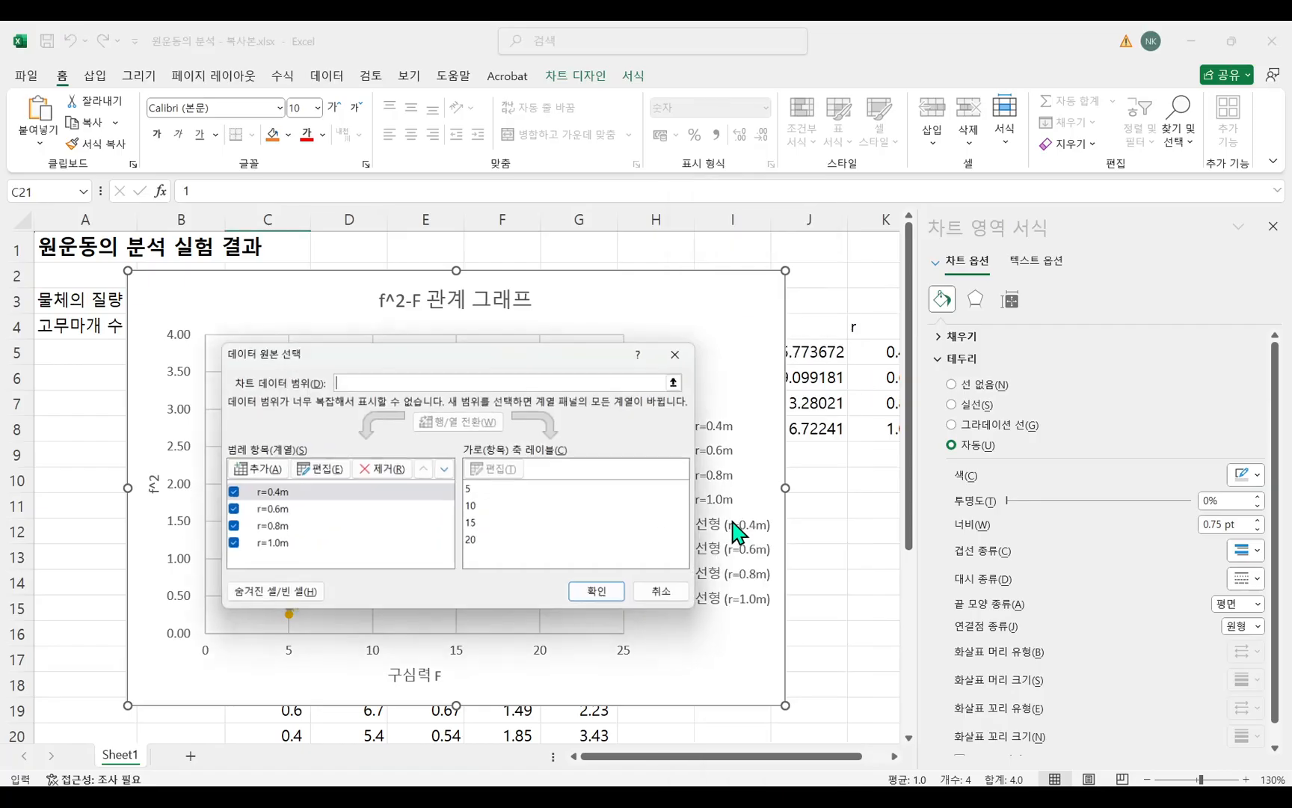
left_click(254, 470)
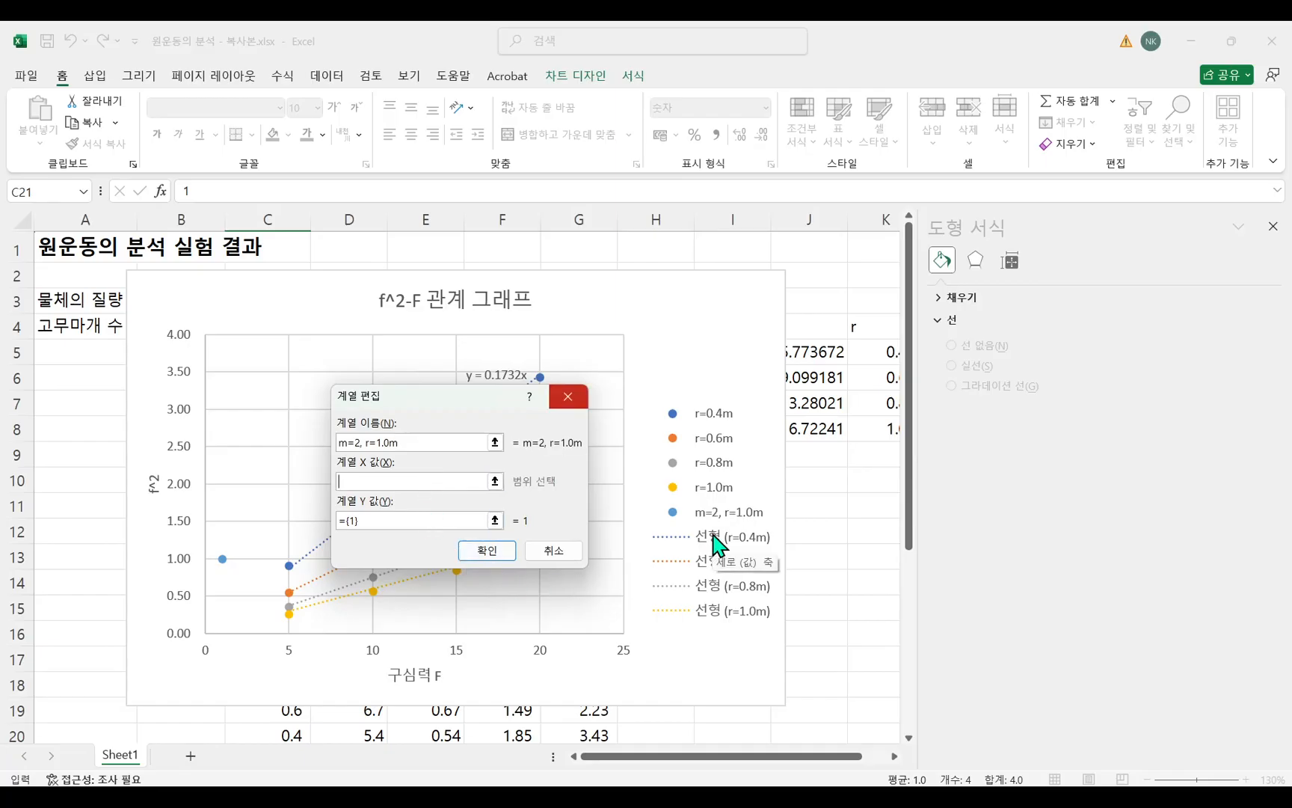
Set the new series' X values to the m=2 centripetal forces in cells B21, B22, B23 and B24.
scroll(832, 608, "down", 3)
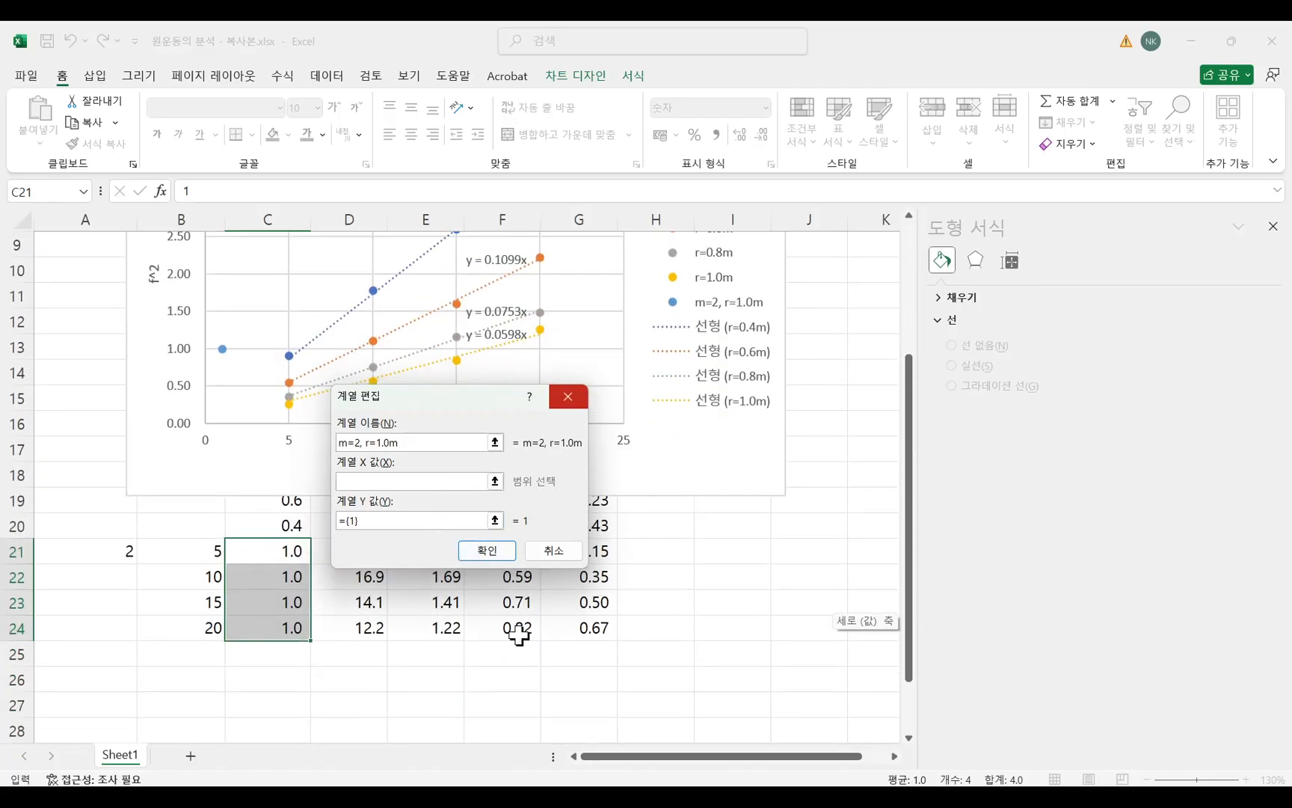
left_click(191, 557)
left_click(196, 578, "ctrl")
left_click(199, 609, "ctrl")
left_click(196, 628, "ctrl")
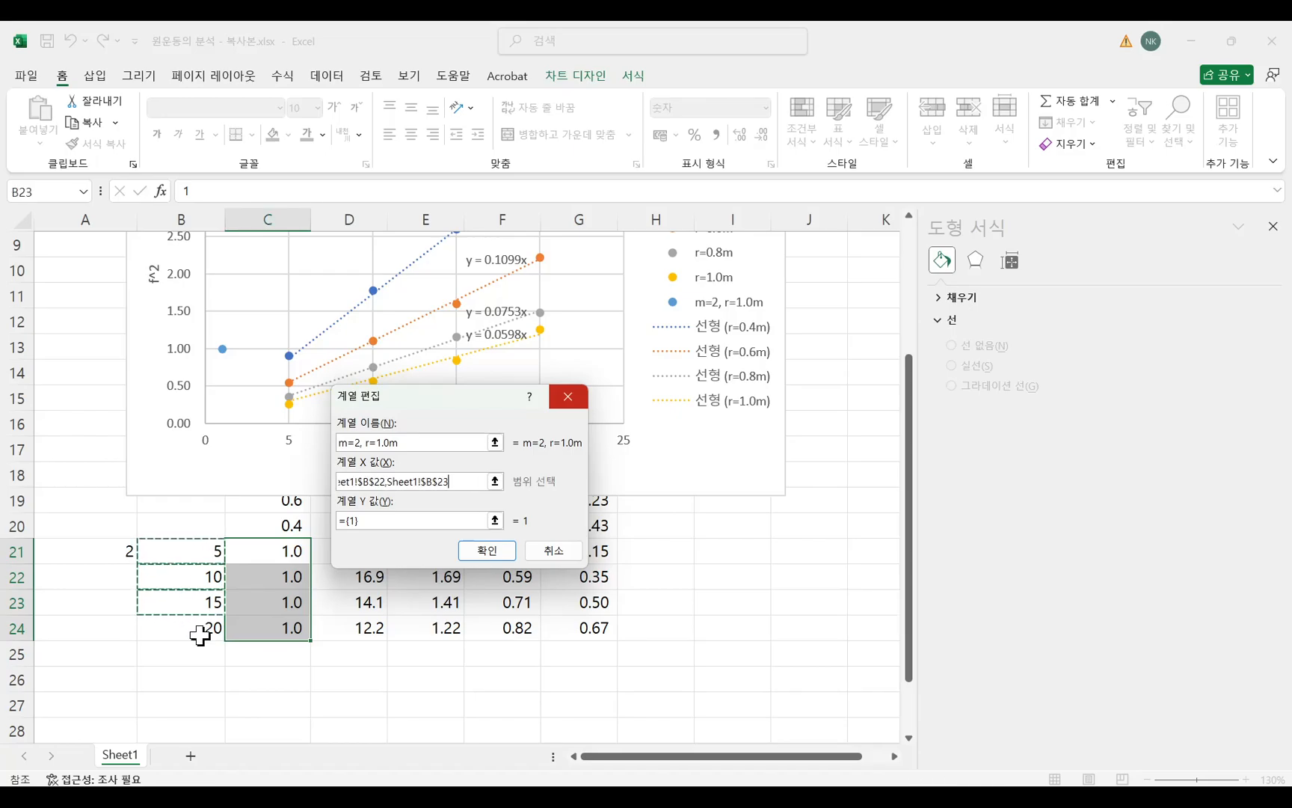
Set the new series' Y values to the m=2 f^2 results in G21:G24 and apply the data source changes.
left_click(417, 523)
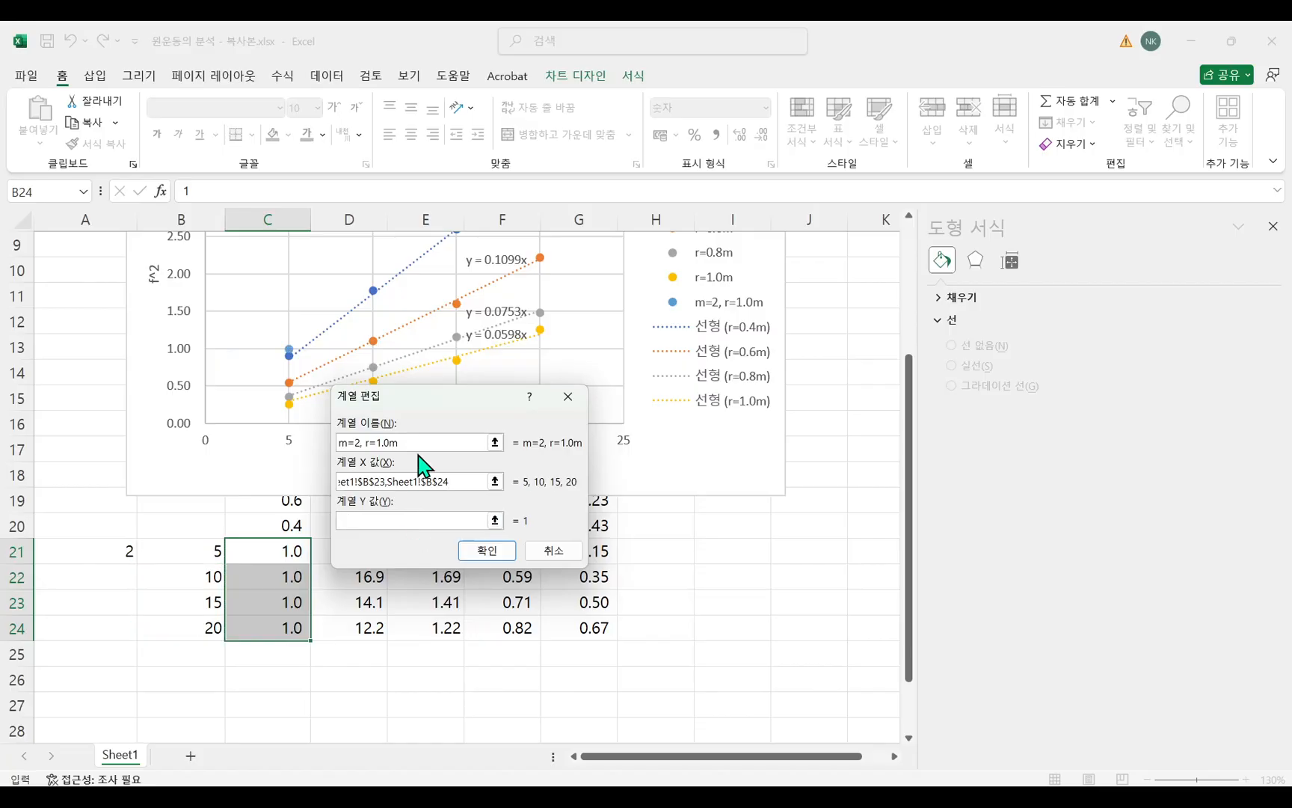
left_click_drag(470, 402, 632, 327)
left_click_drag(584, 551, 584, 630)
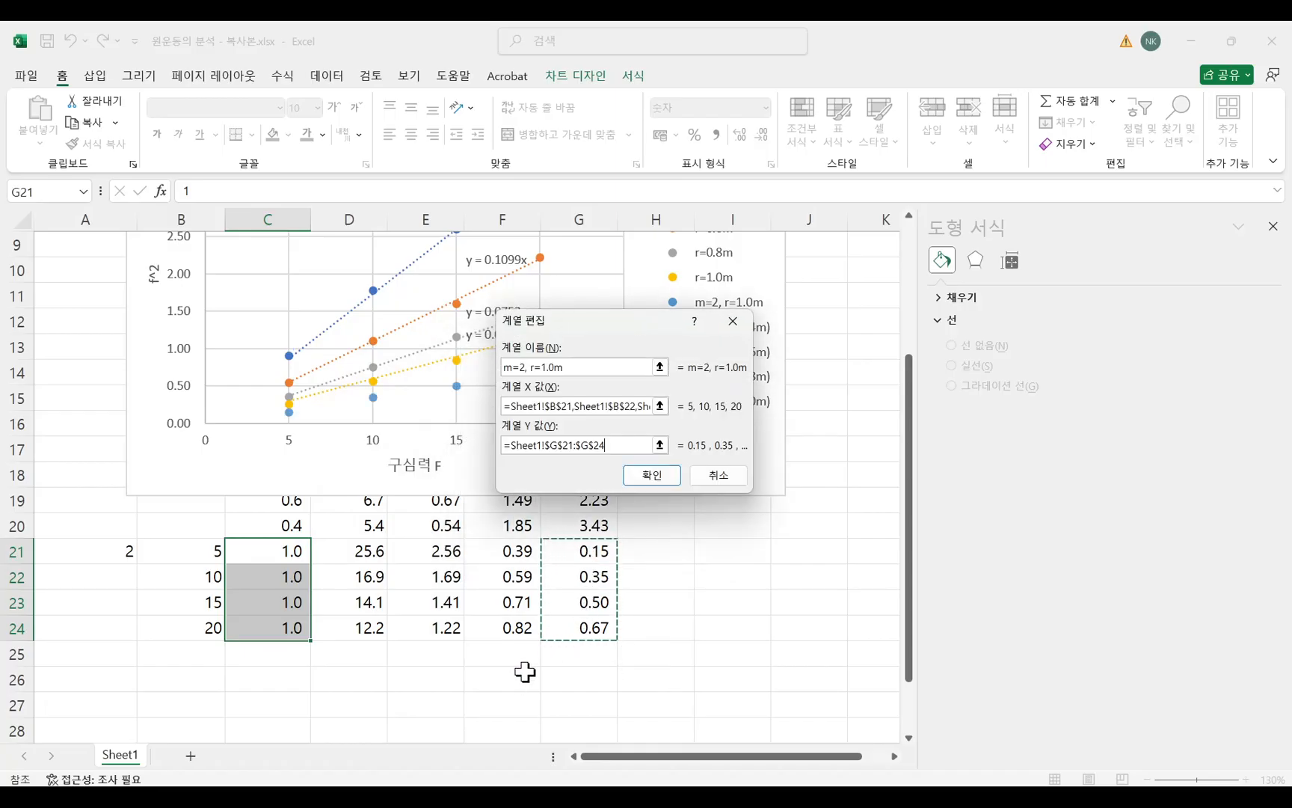
left_click(653, 476)
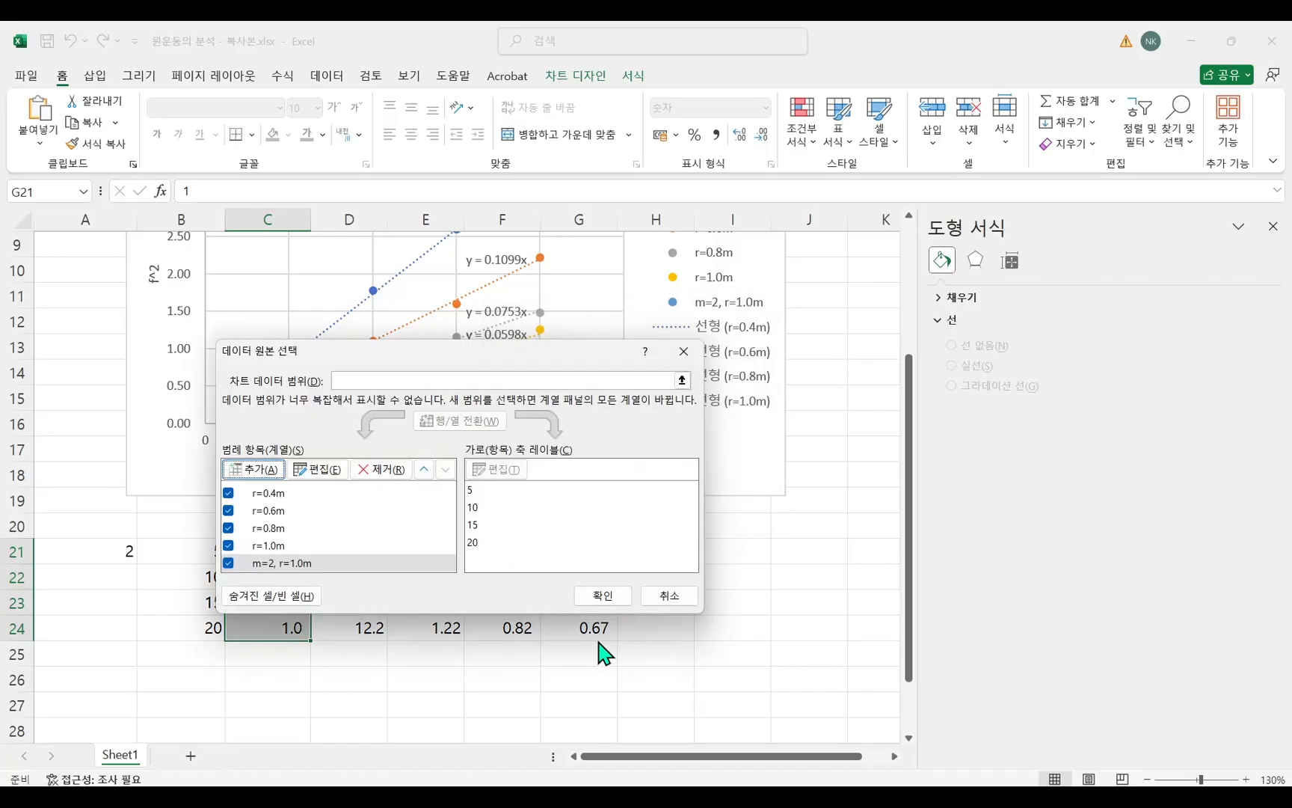
left_click(609, 596)
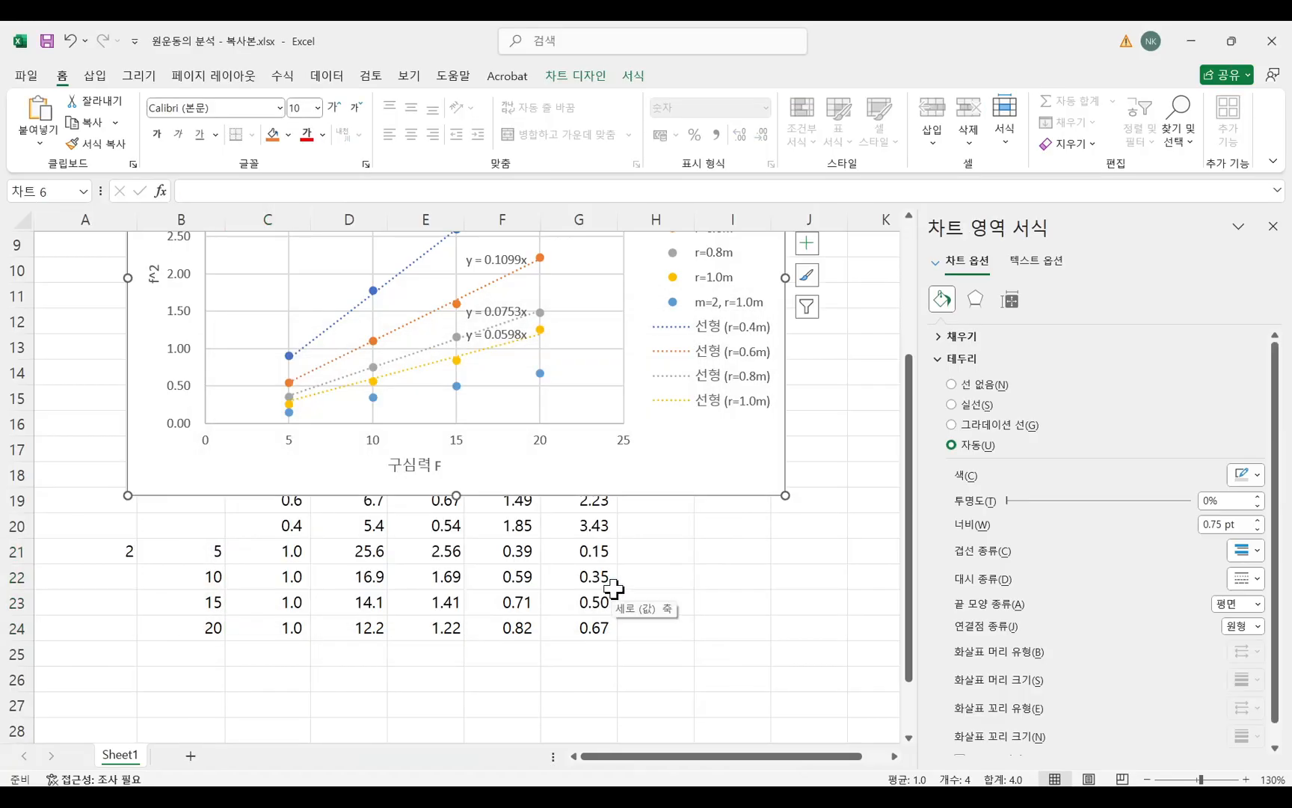
Add a linear trendline to the m=2, r=1.0m series in the f^2-F chart.
scroll(613, 589, "up", 3)
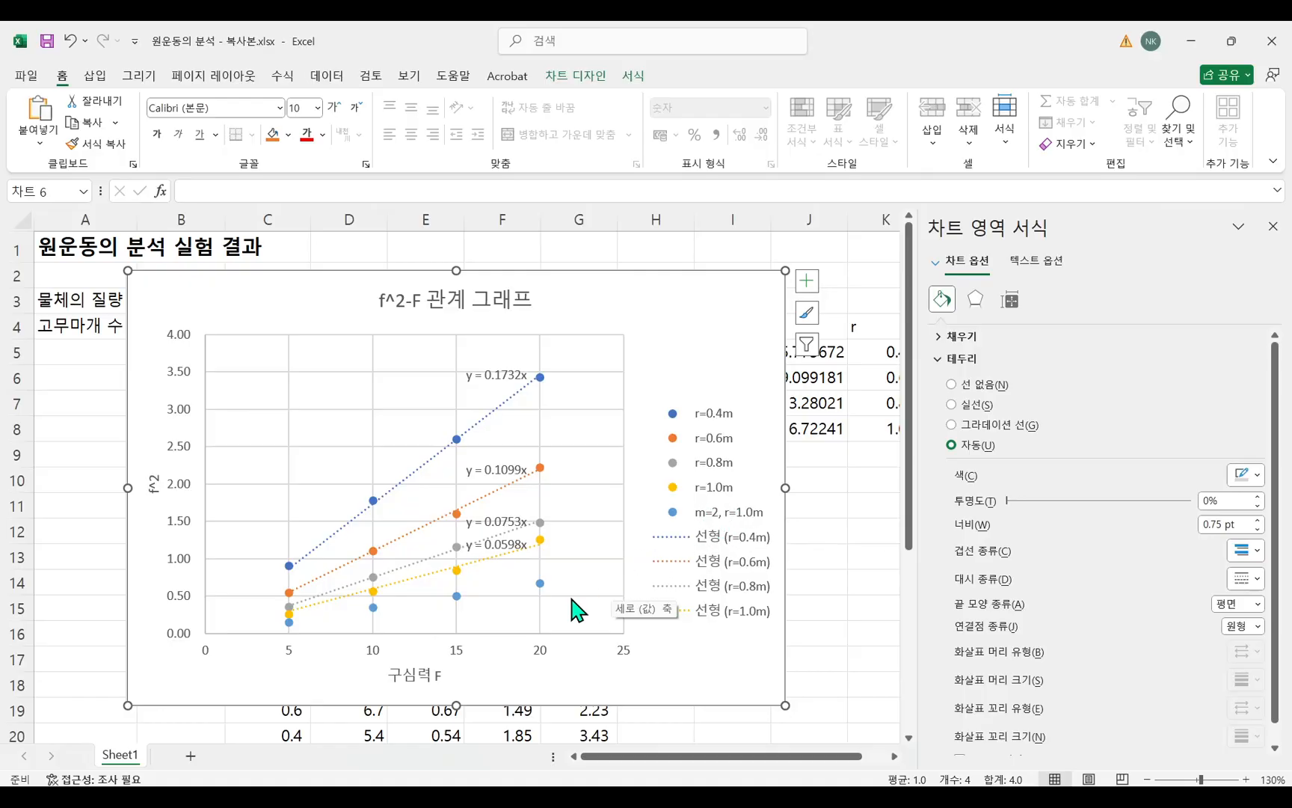
left_click(540, 584)
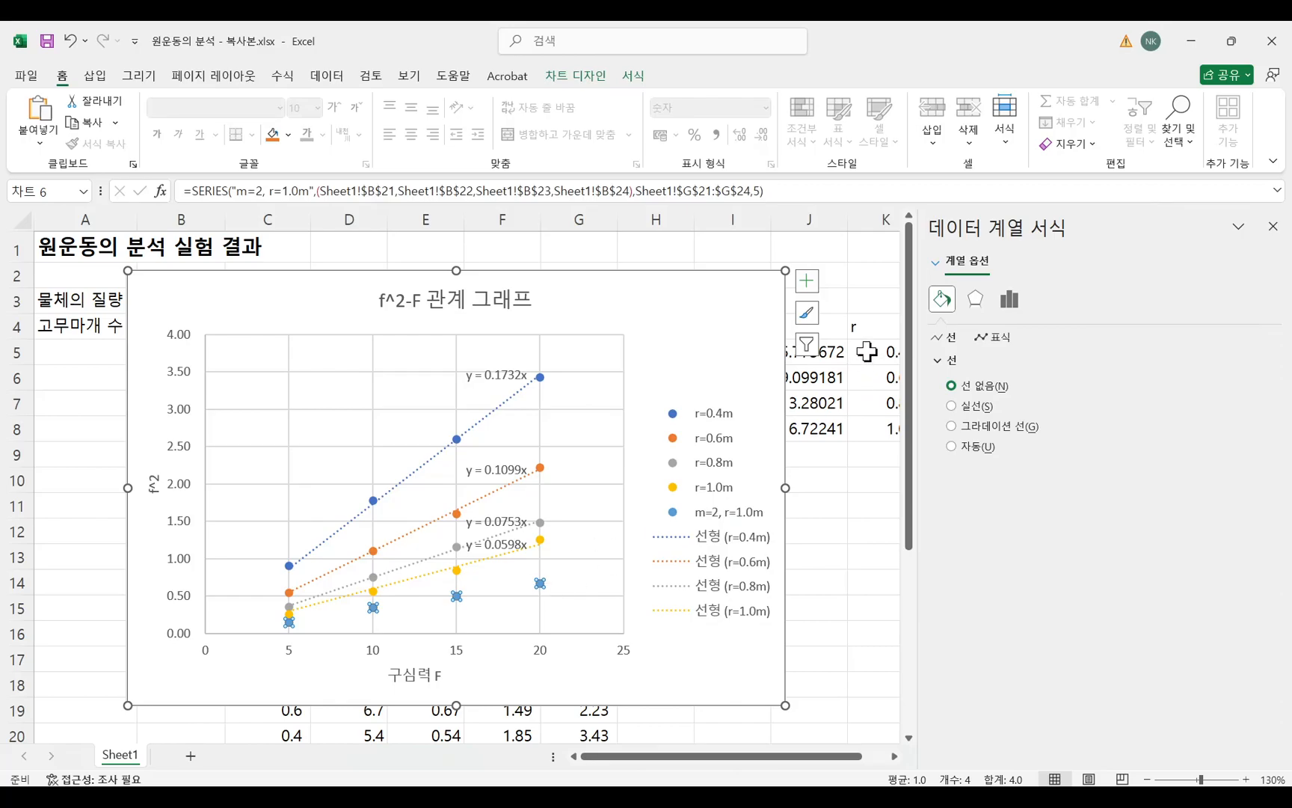
left_click(806, 281)
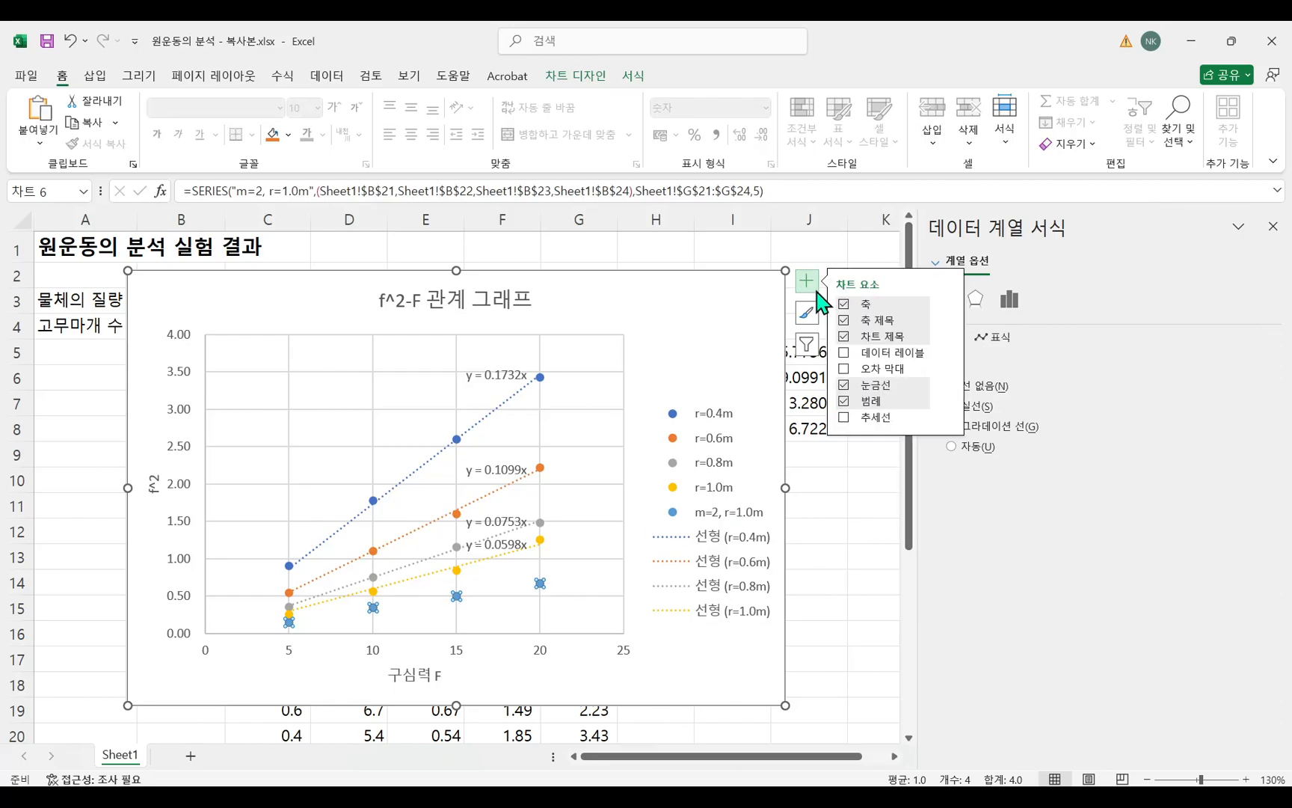
left_click(948, 418)
left_click(1011, 505)
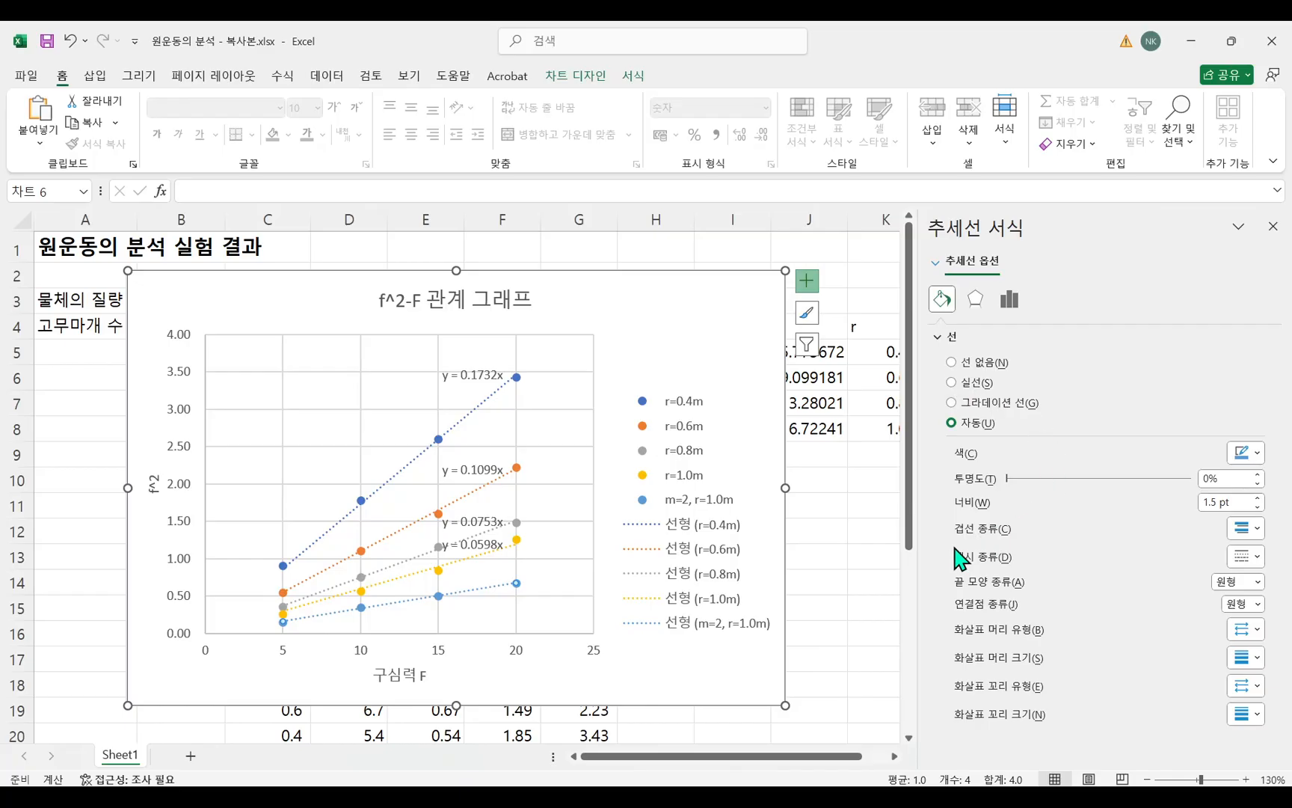
Fix the m=2 trendline's intercept at 0.0, display its equation on the chart, and enlarge the chart slightly.
left_click(1009, 300)
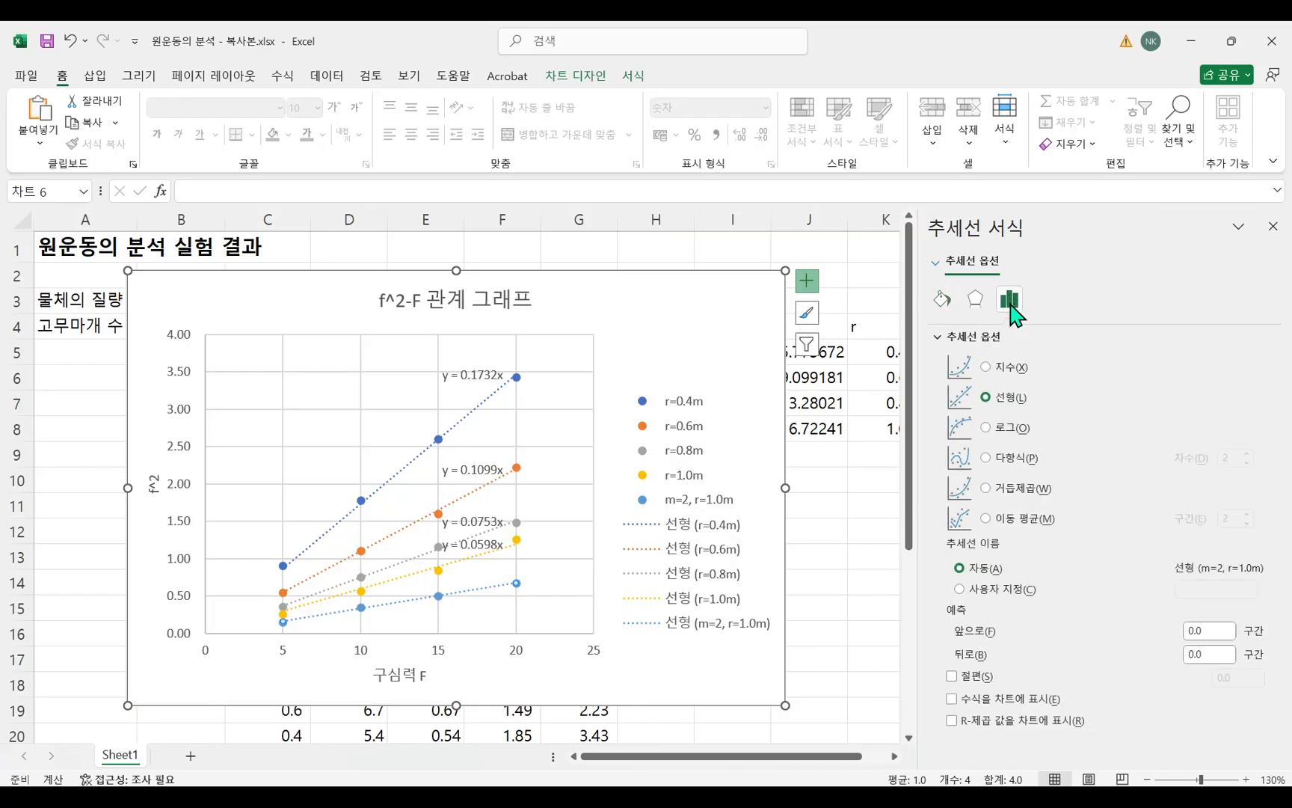
left_click(952, 676)
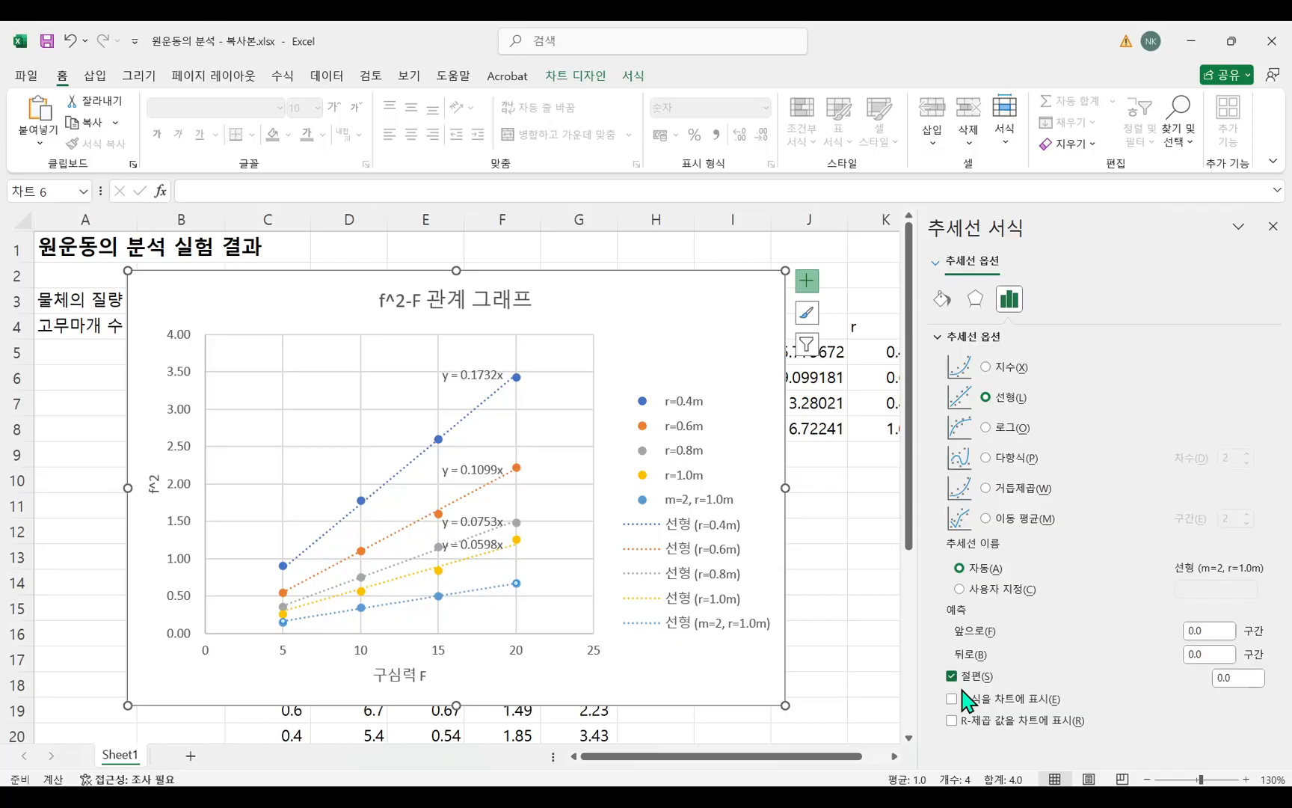
left_click(952, 699)
left_click_drag(785, 270, 818, 265)
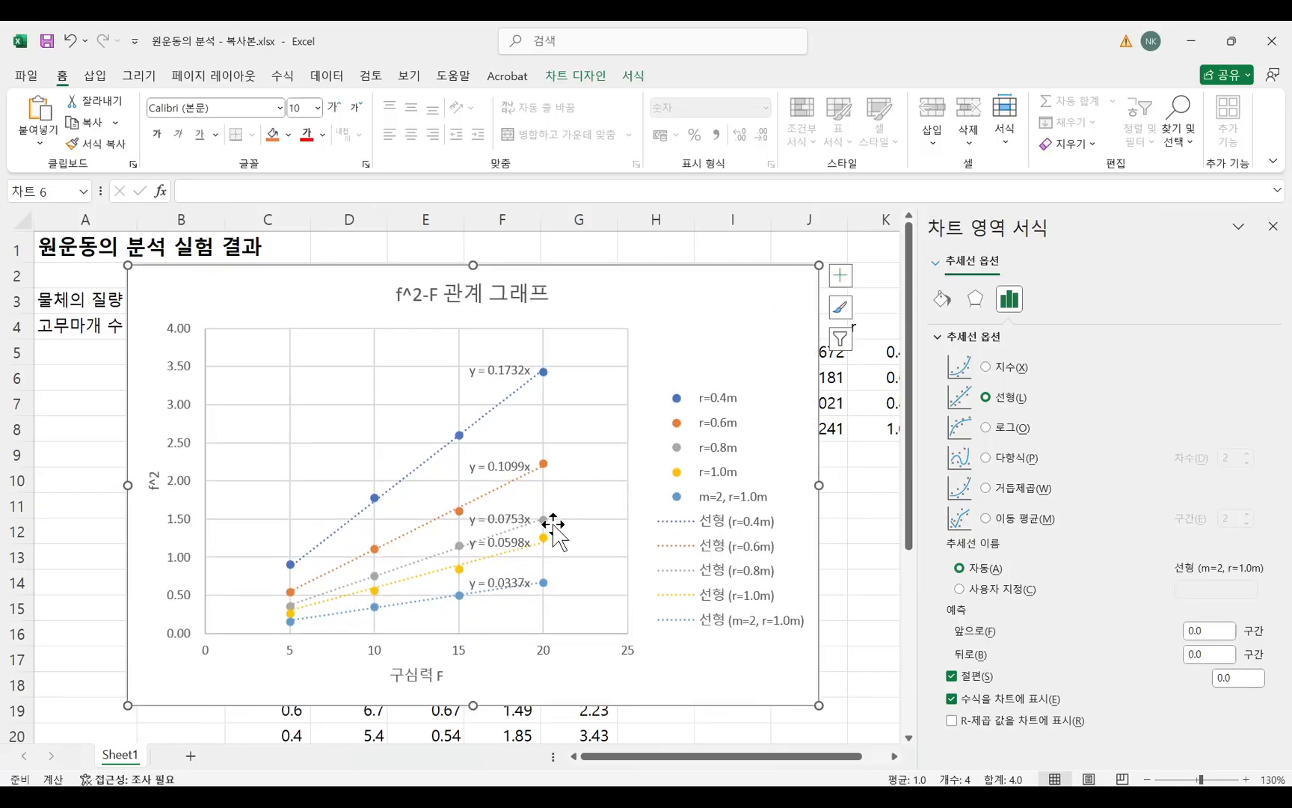
Examine and compare the trendlines and equations of the r=1.0m and m=2, r=1.0m series at close range.
left_click(508, 542)
left_click(513, 589)
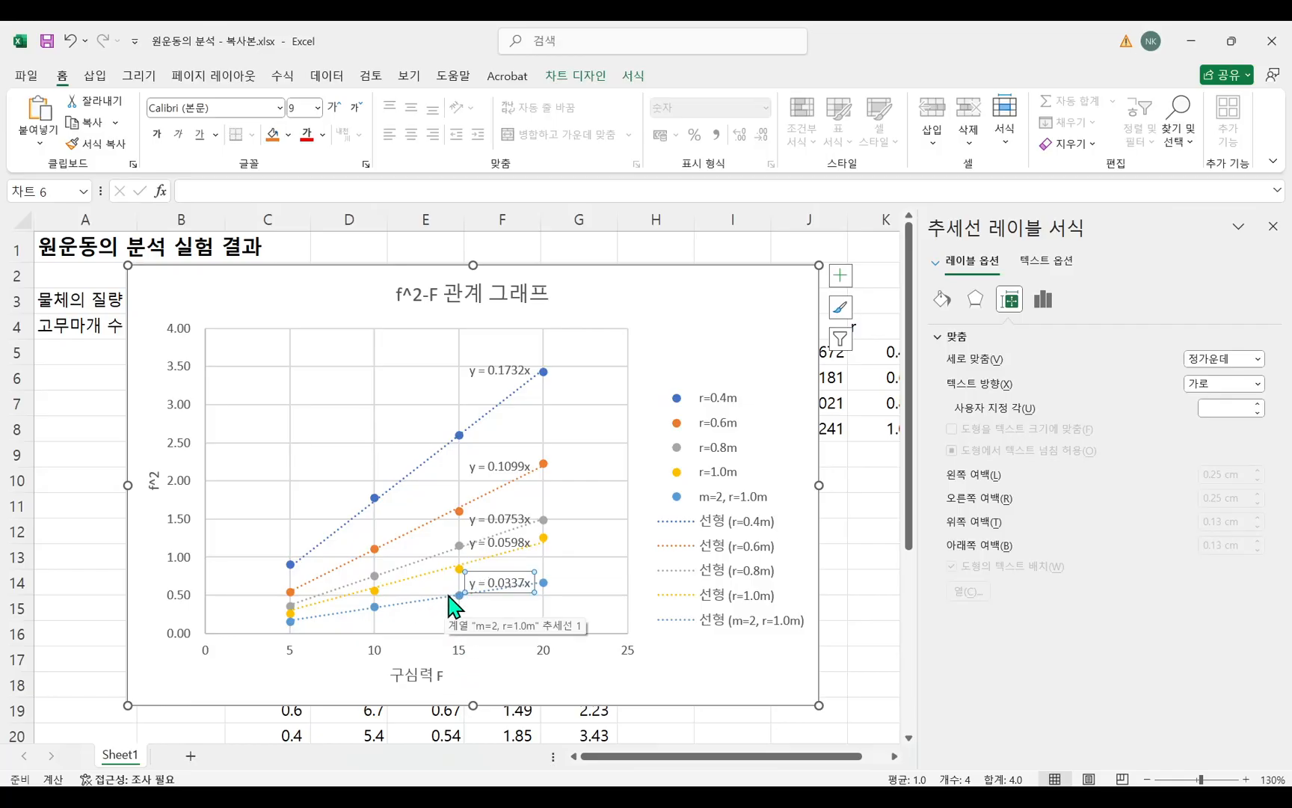
left_click(520, 586)
scroll(509, 584, "up", 3)
scroll(508, 584, "down", 3)
scroll(508, 584, "up", 4)
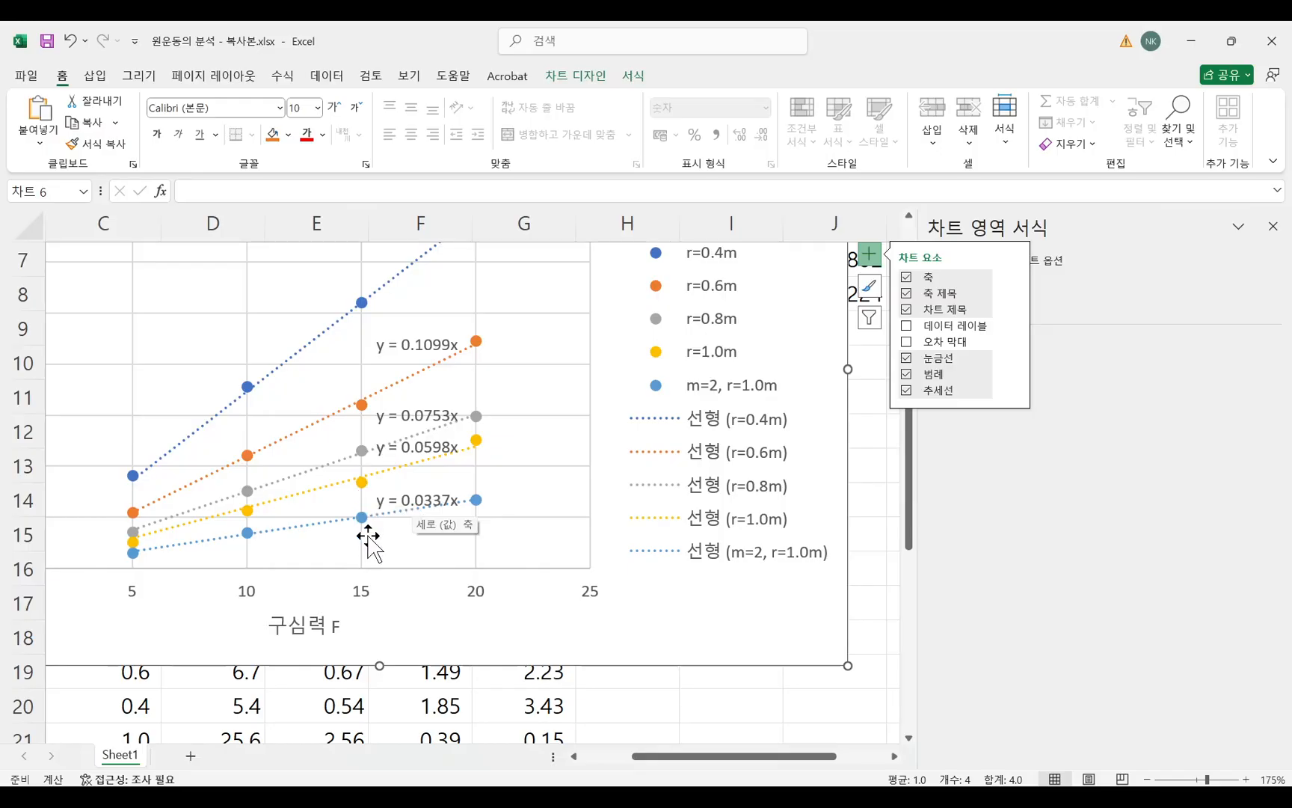
scroll(398, 485, "down", 2)
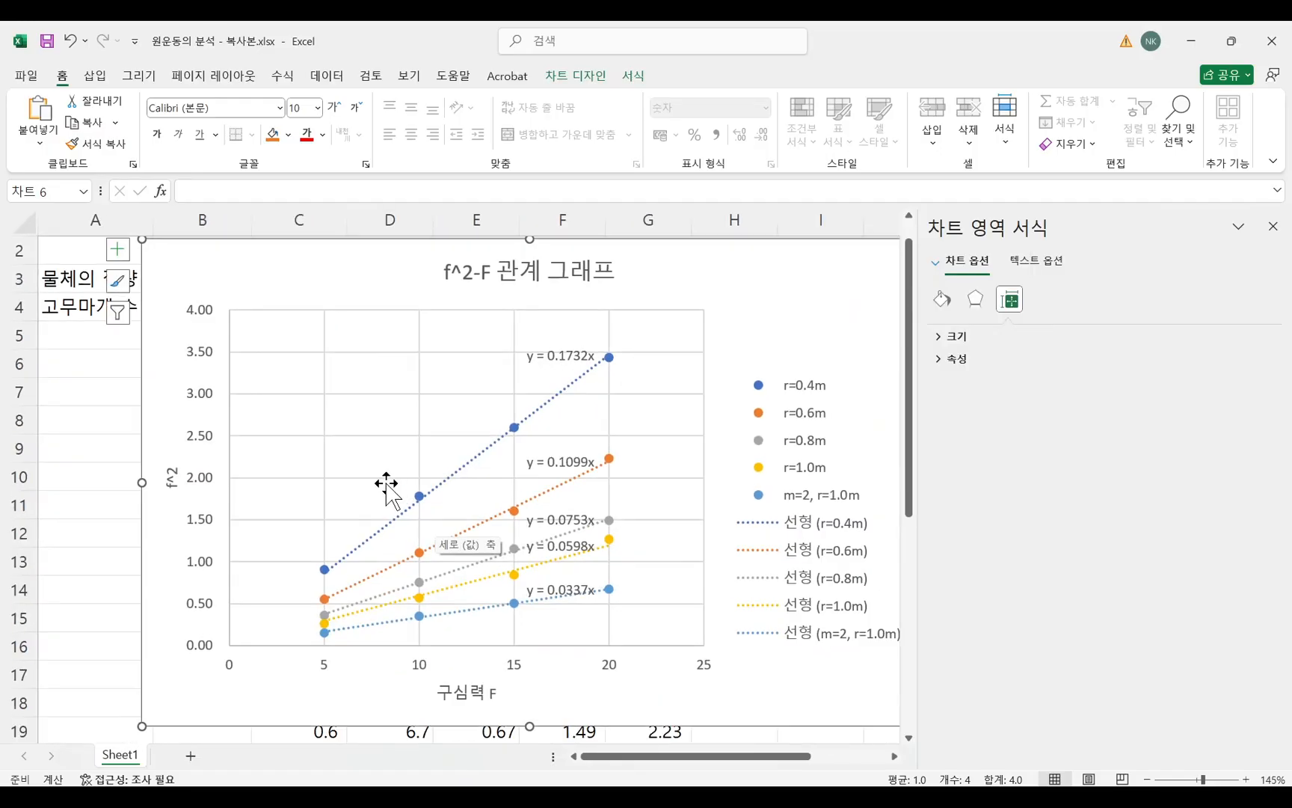
scroll(531, 620, "up", 2)
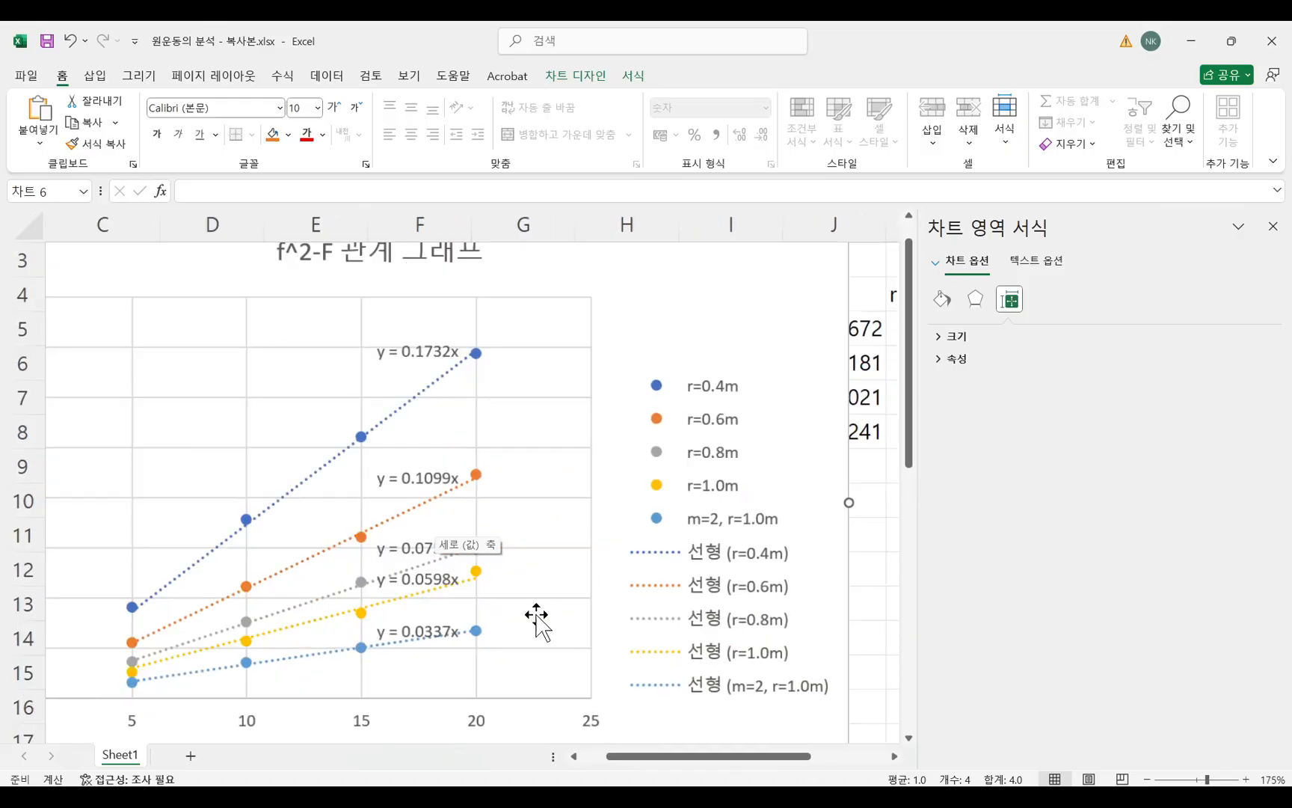
scroll(529, 625, "down", 2)
scroll(374, 557, "up", 2)
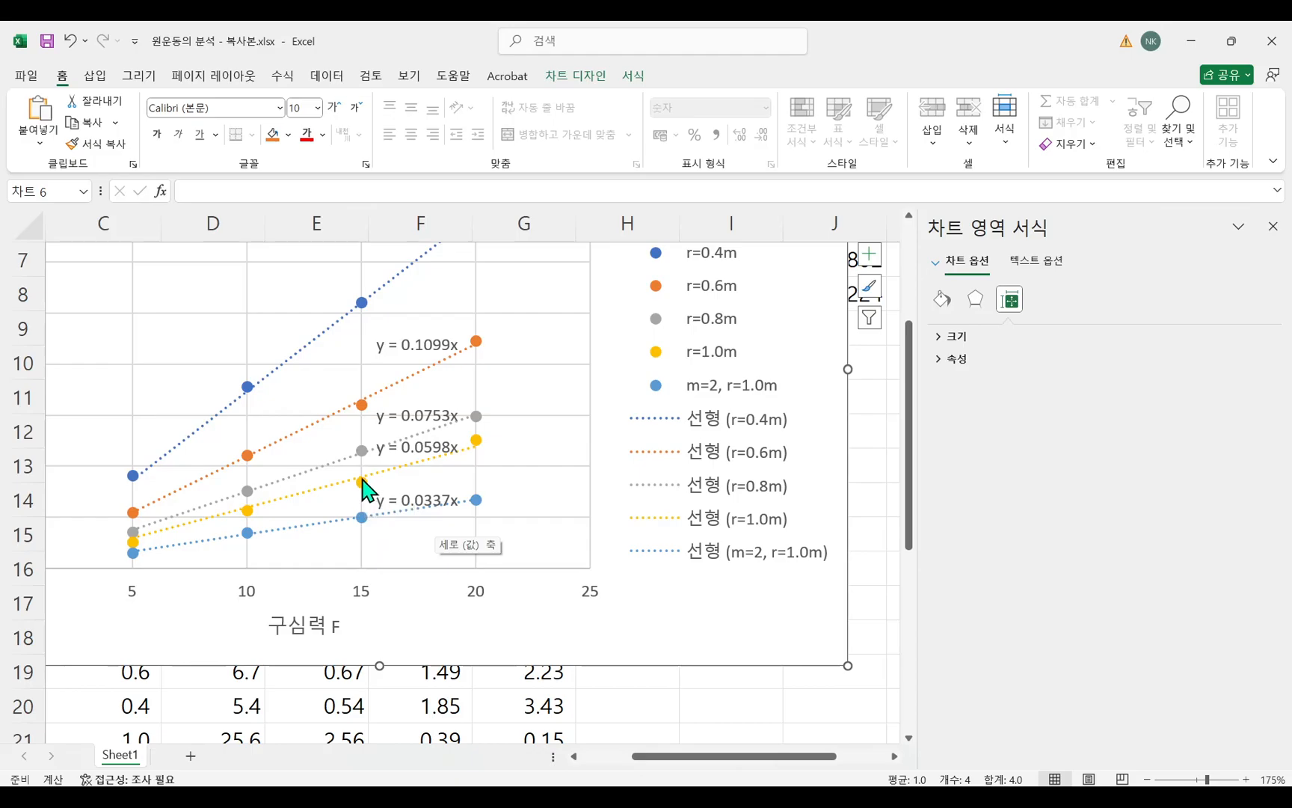
Rename the chart's r=1.0m series as "m=1, r=1.0m".
left_click(718, 366)
scroll(738, 495, "up", 2)
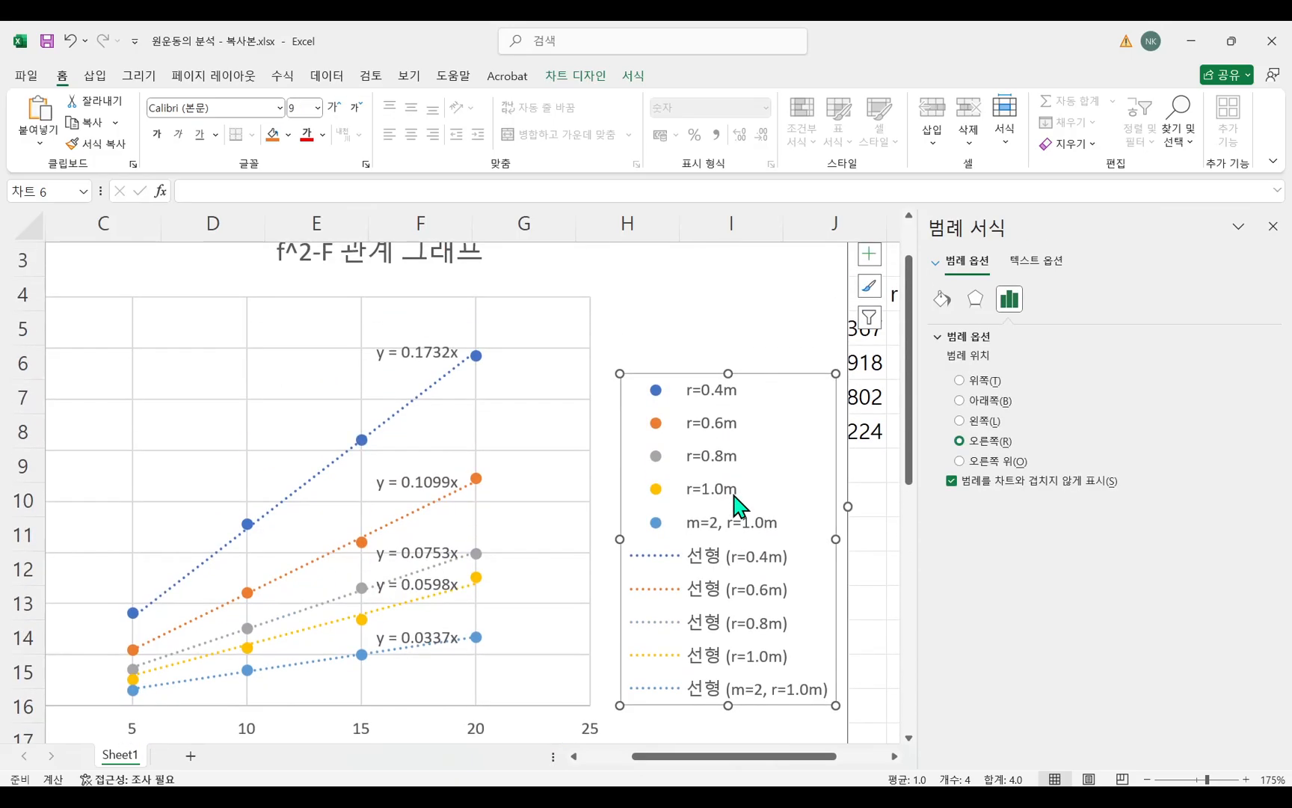
right_click(574, 458)
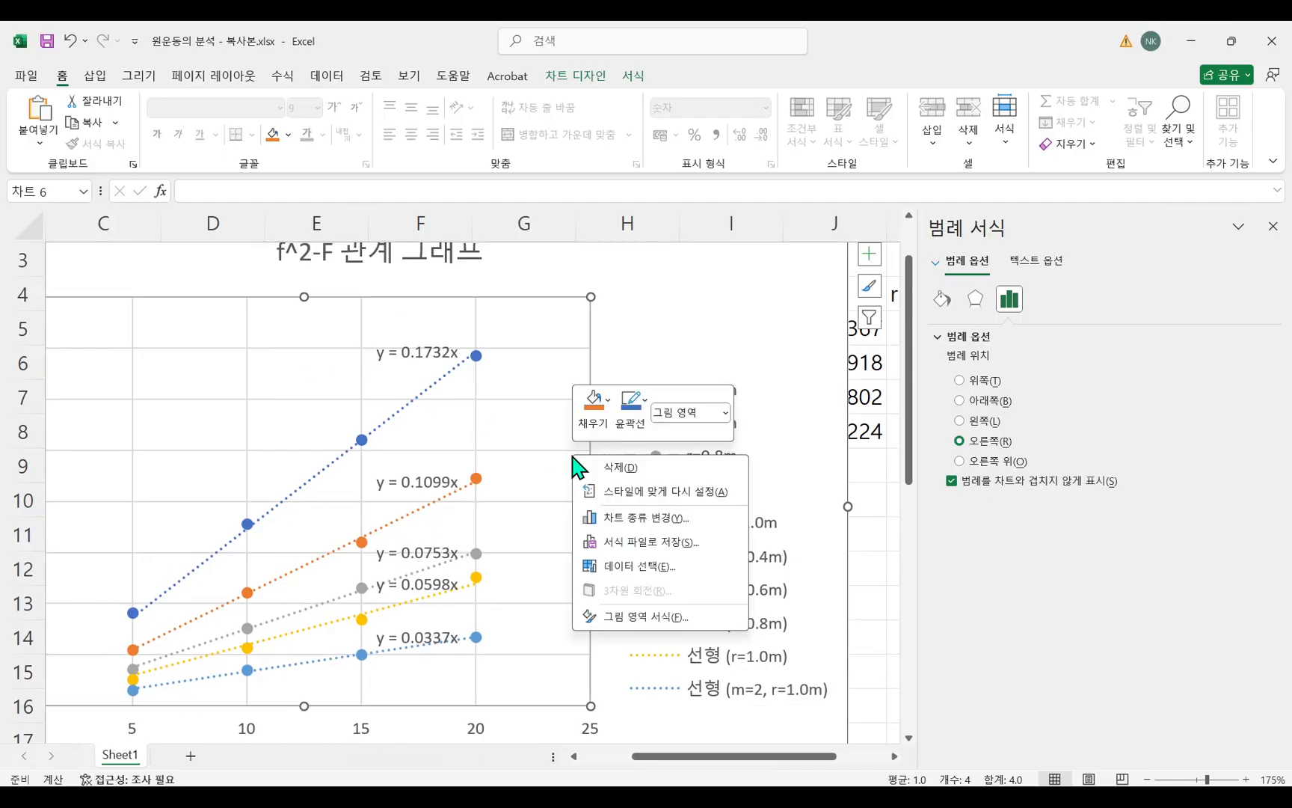
left_click(640, 566)
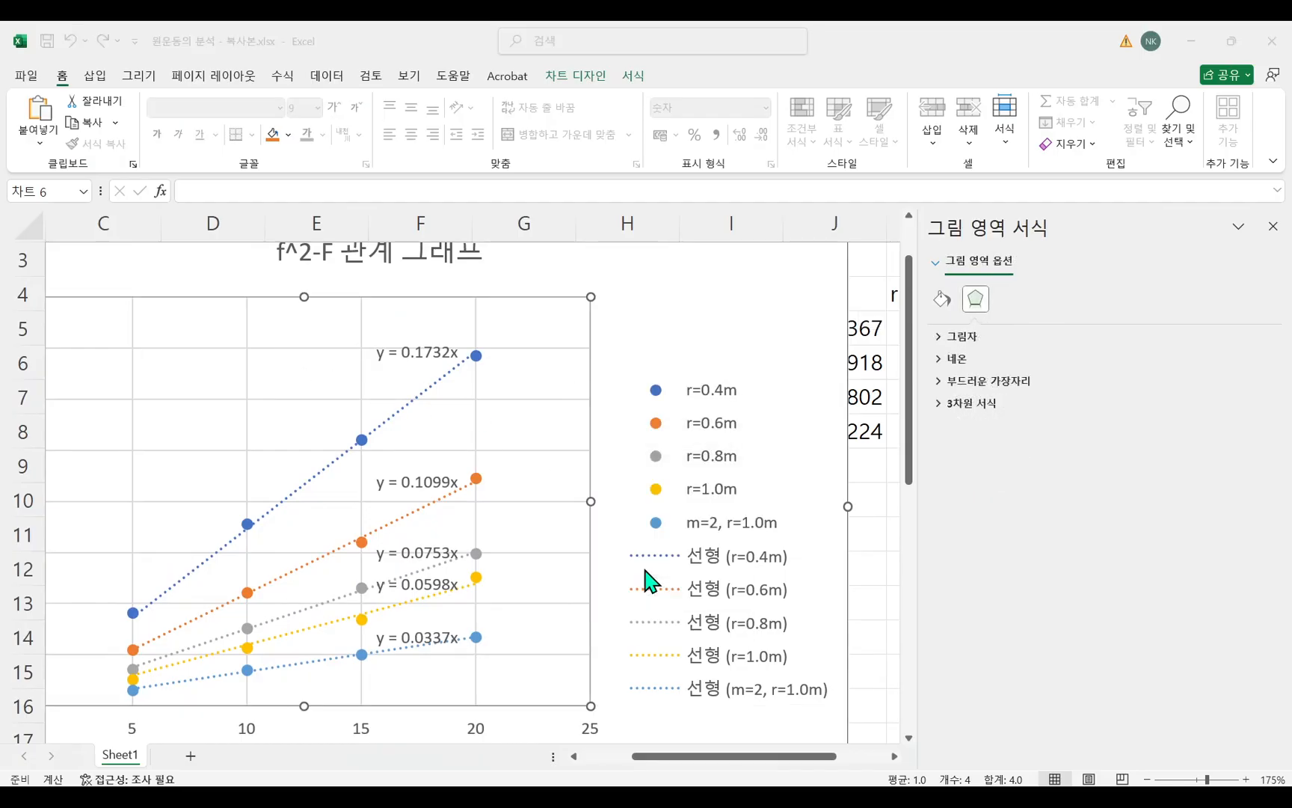
left_click(286, 544)
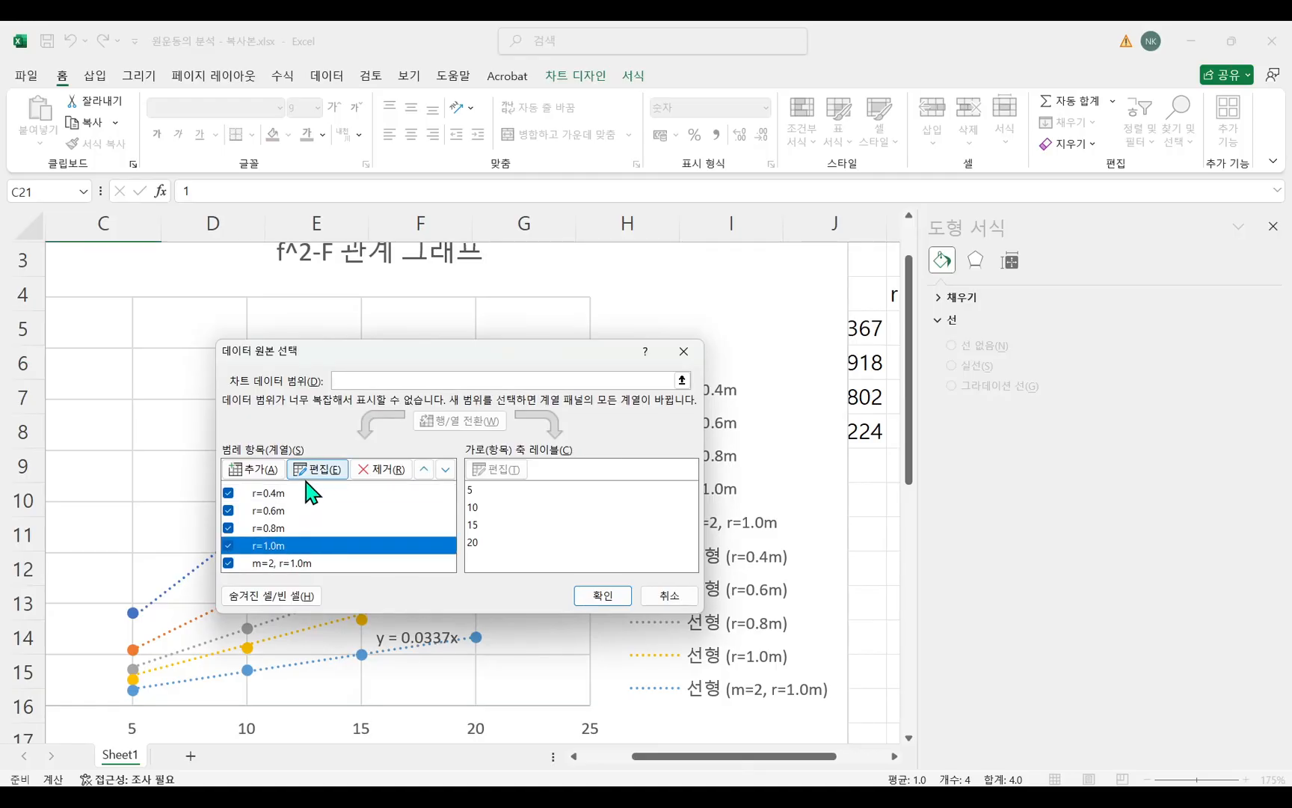
left_click(322, 471)
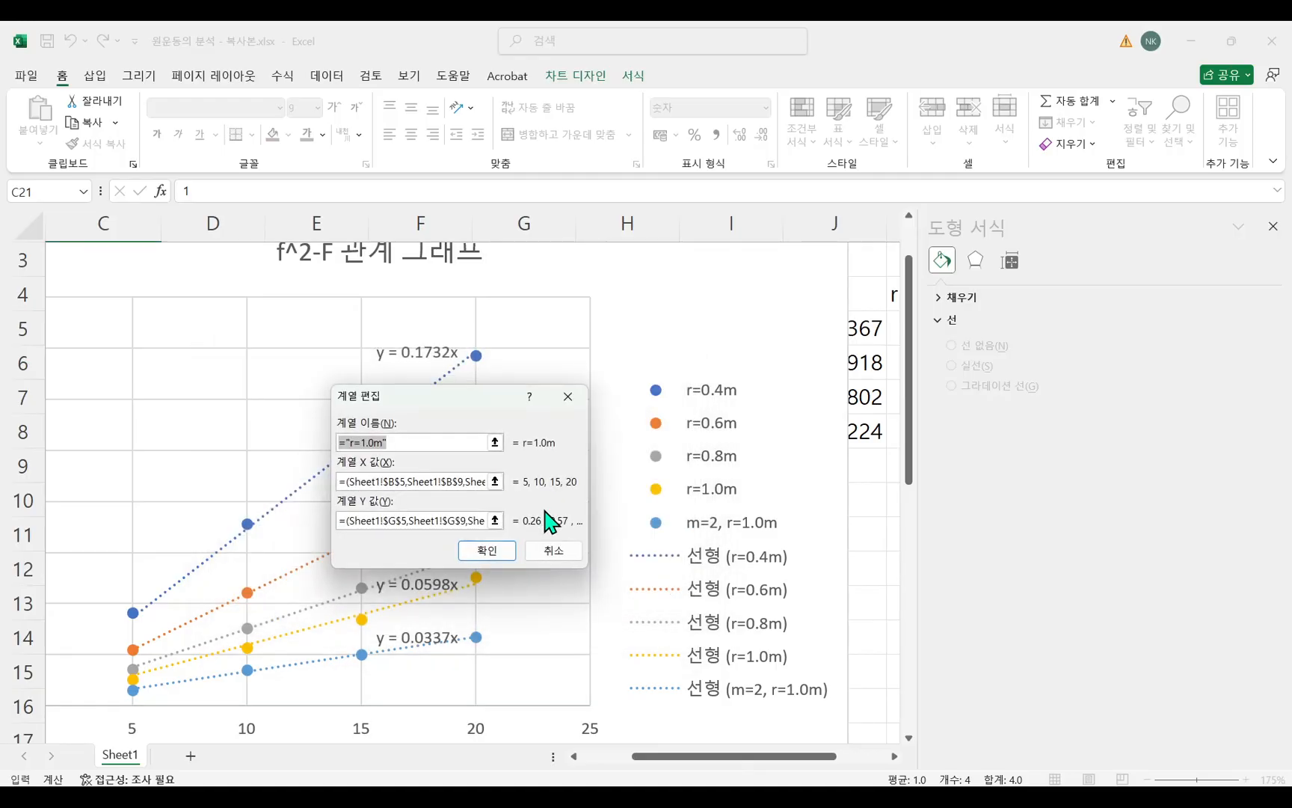
type("m")
left_click(507, 557)
left_click(620, 595)
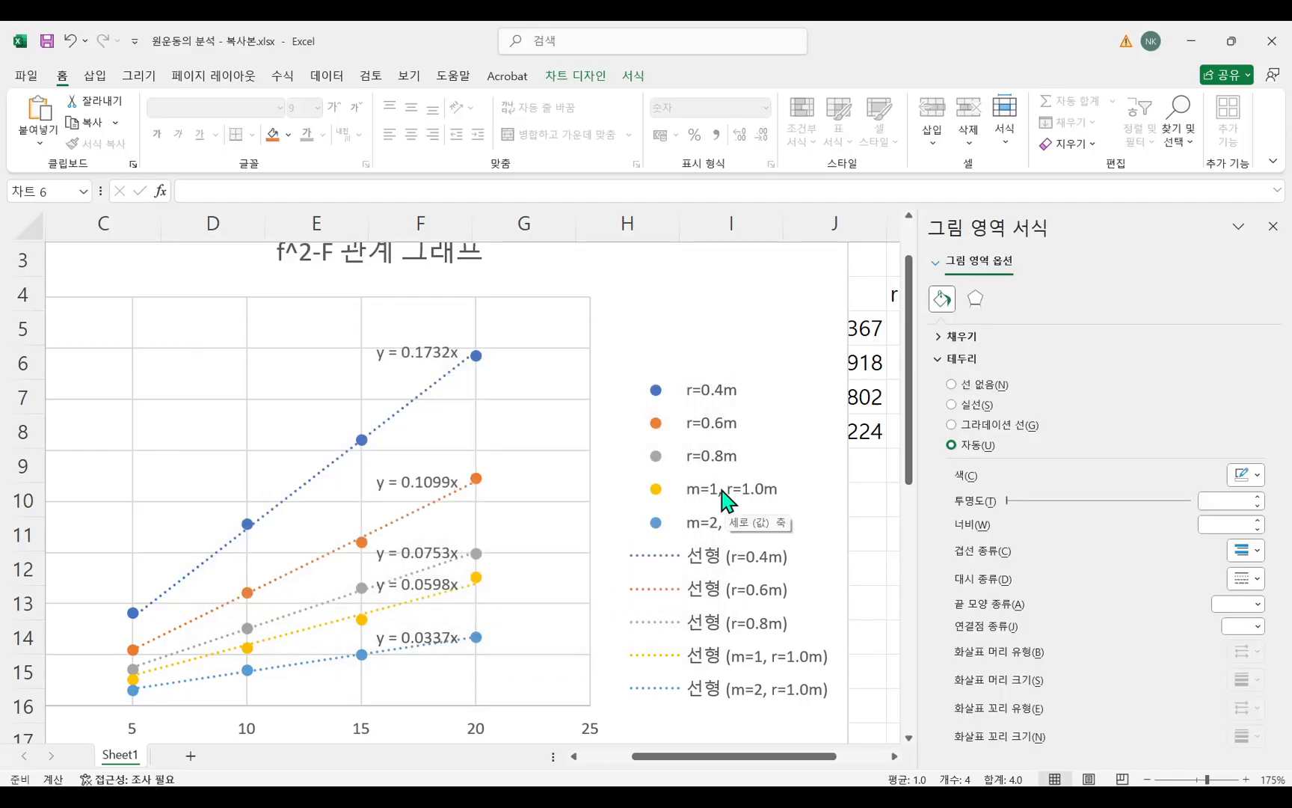
Compare the m=1 and m=2 legend entries and inspect the m=2 trendline's equation label.
left_click(714, 523)
left_click(714, 526)
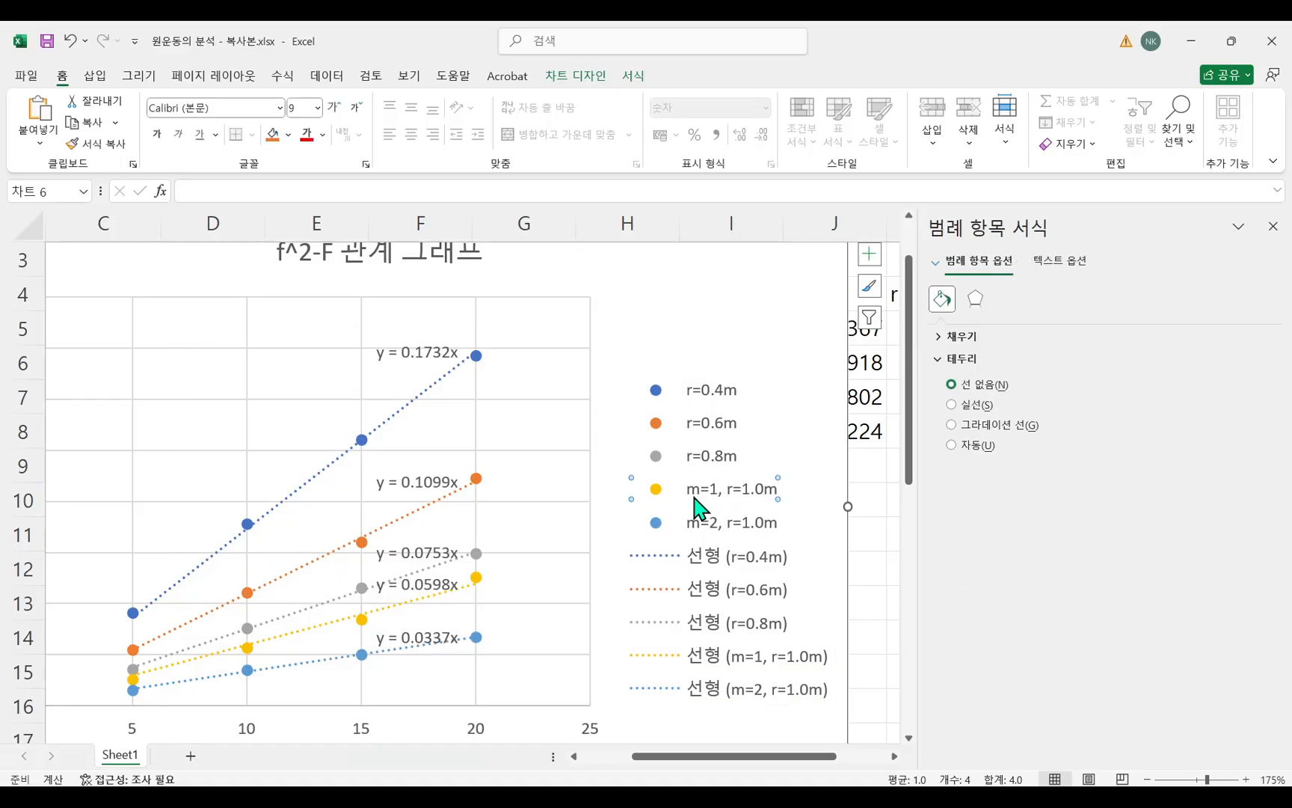
left_click(440, 635)
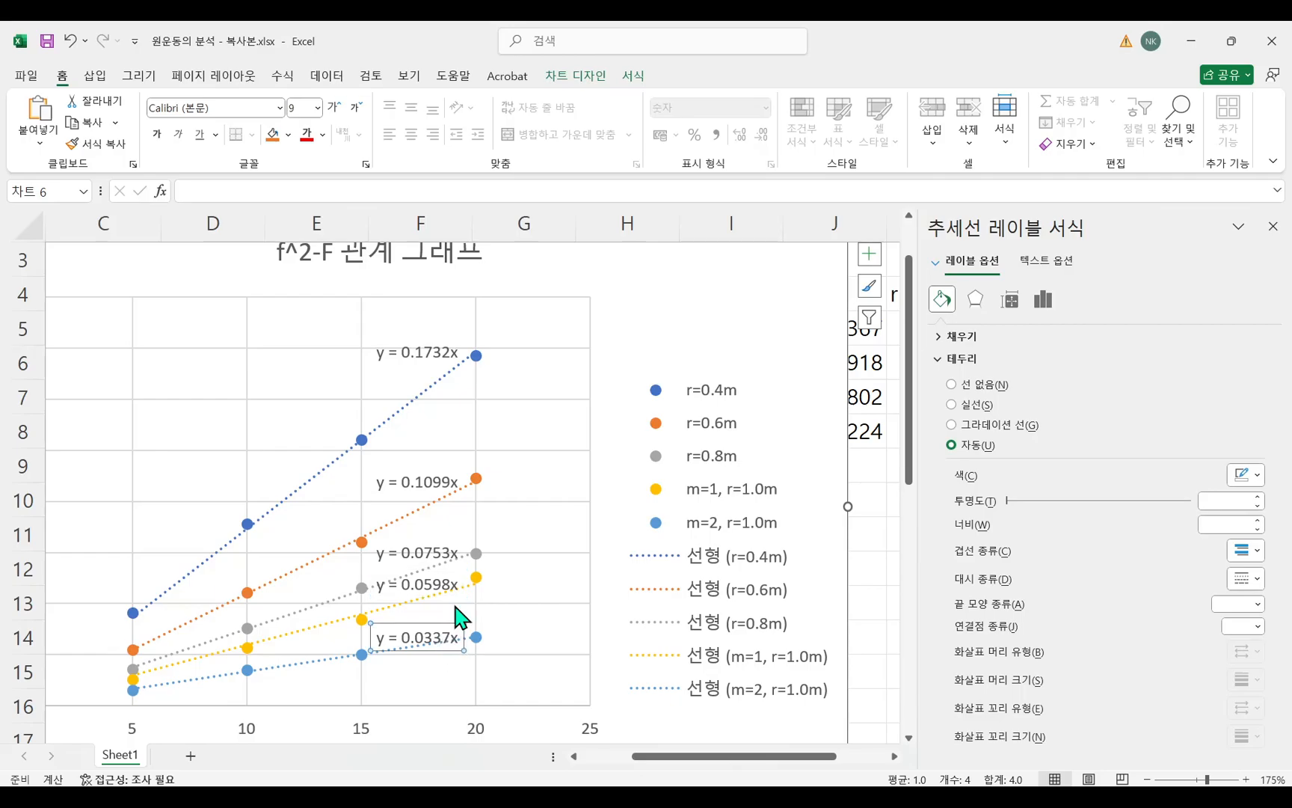
Switch to the Hangul document to review task 5 on the F-m relationship at constant f², and return to the workbook.
left_click(500, 550)
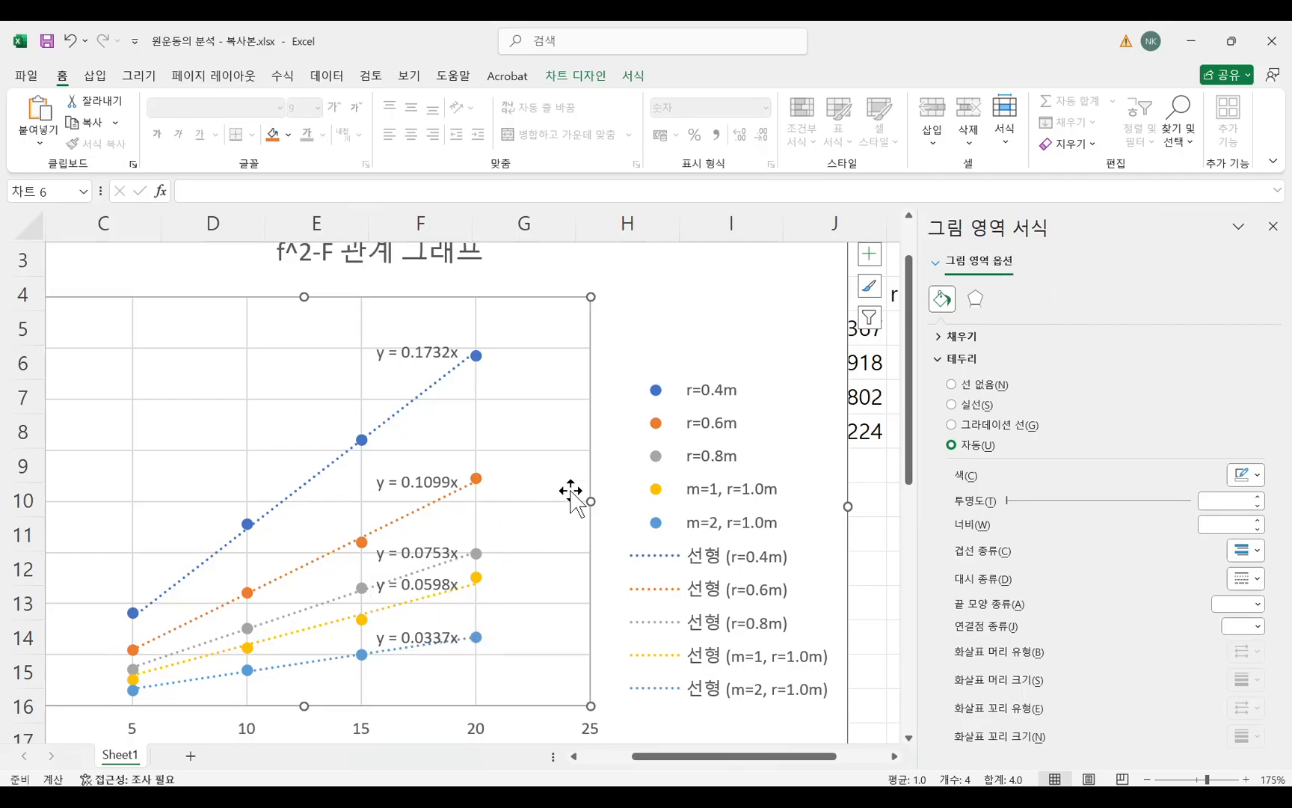
scroll(571, 492, "down", 4)
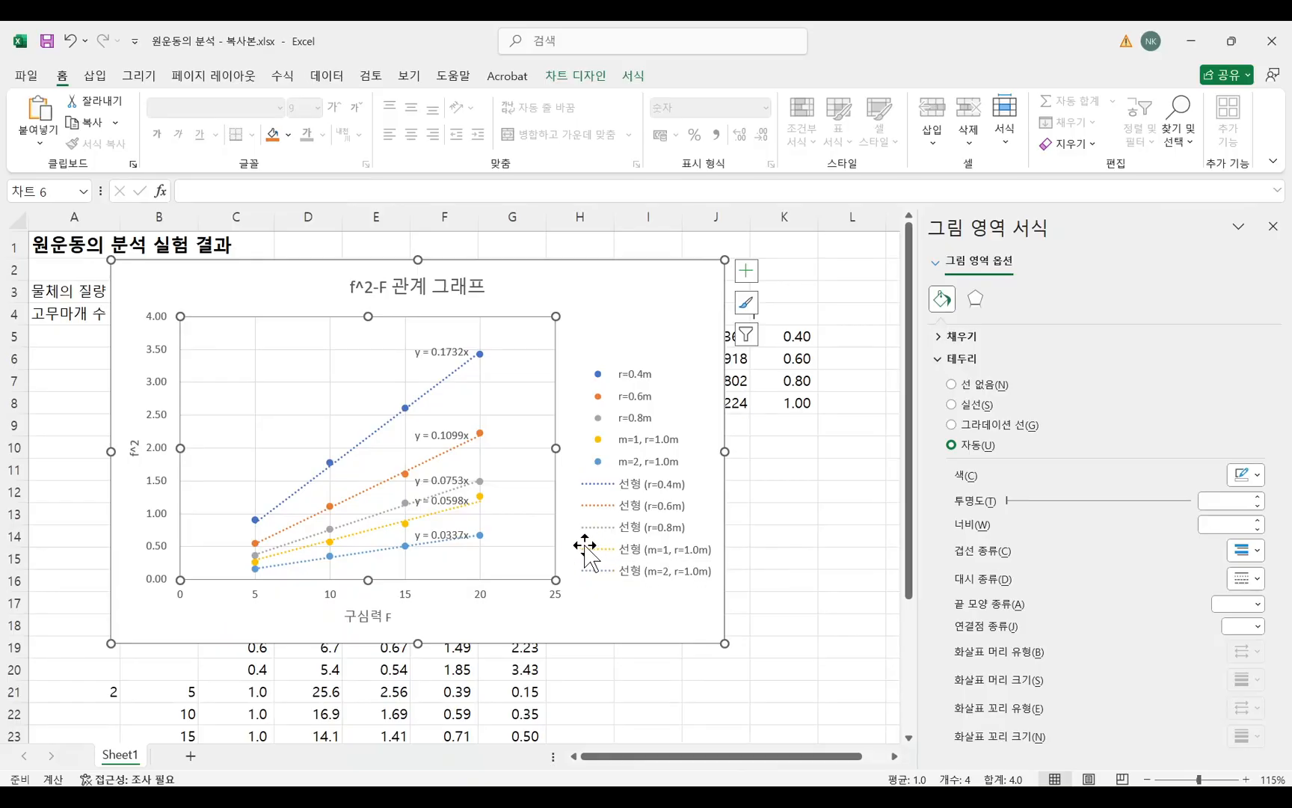
key("alt+Tab")
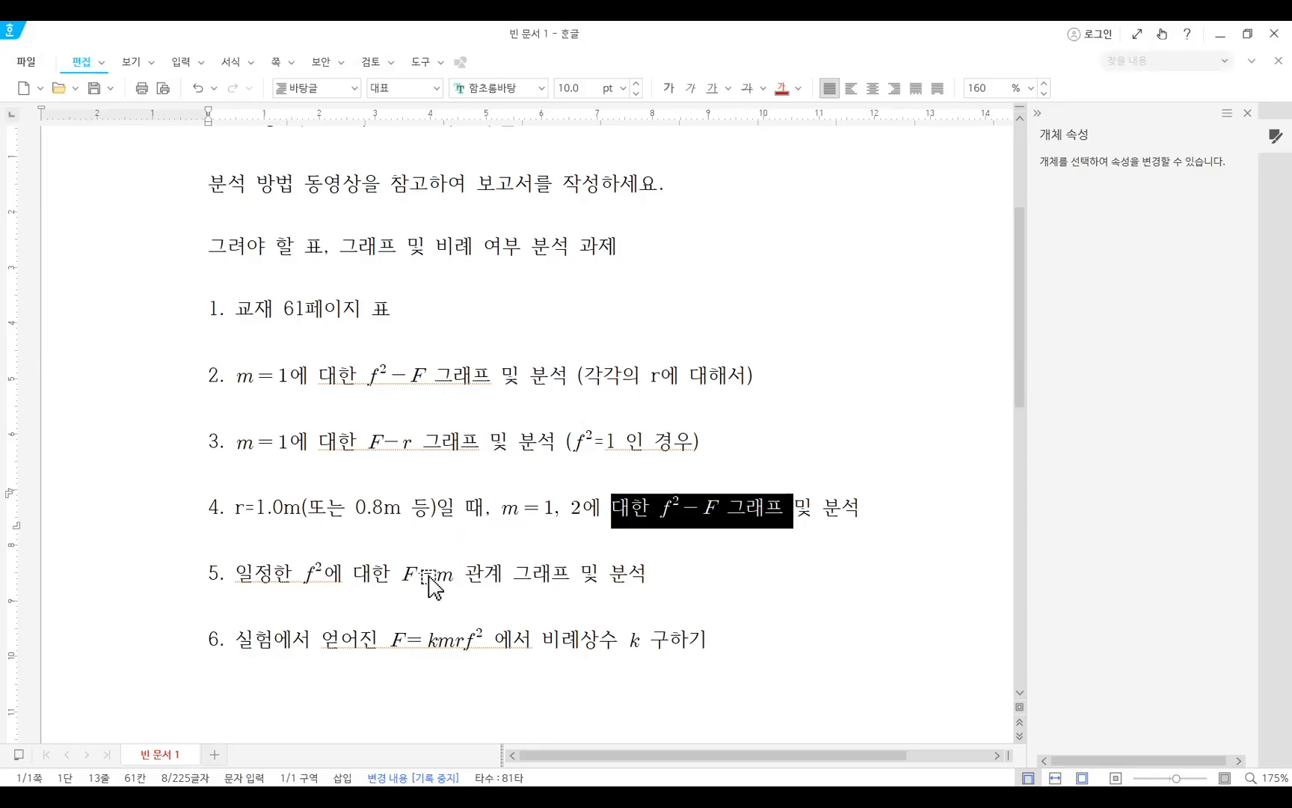
left_click_drag(275, 579, 458, 578)
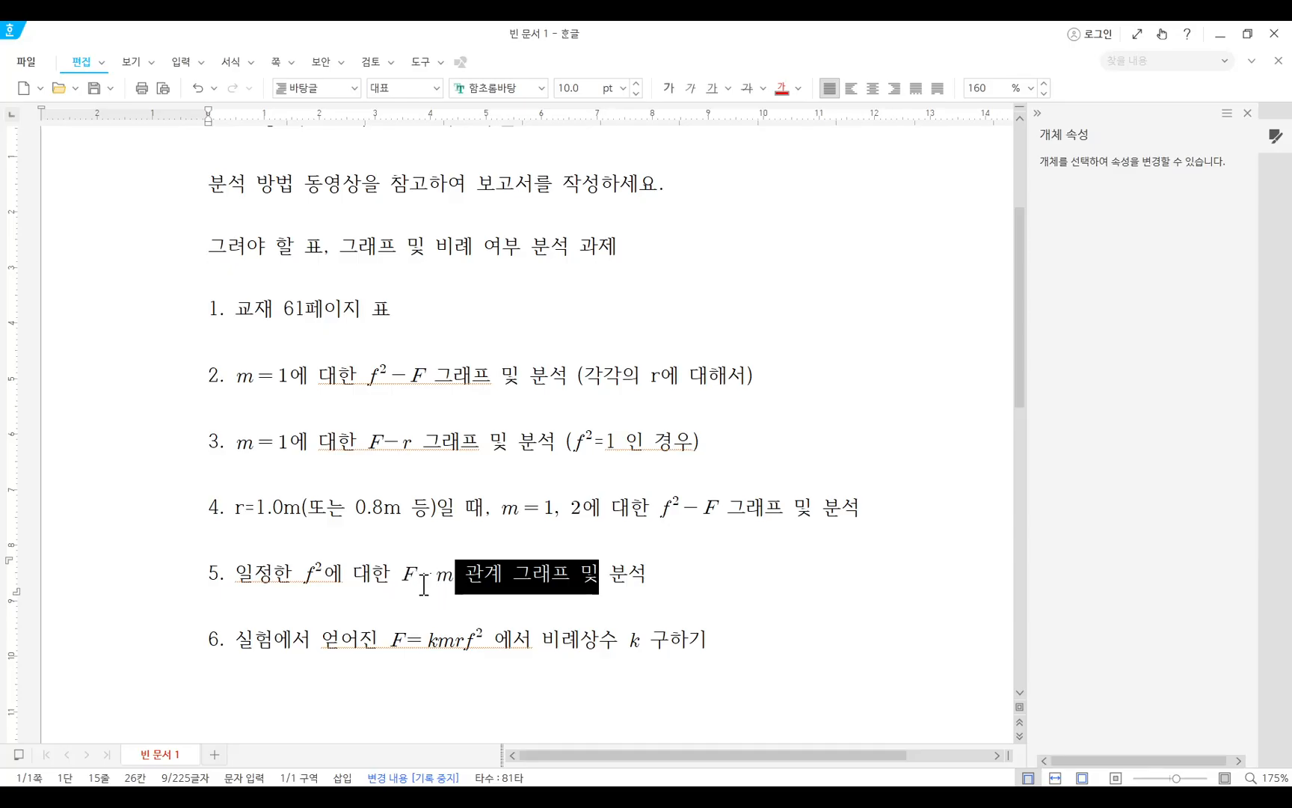
left_click(615, 572)
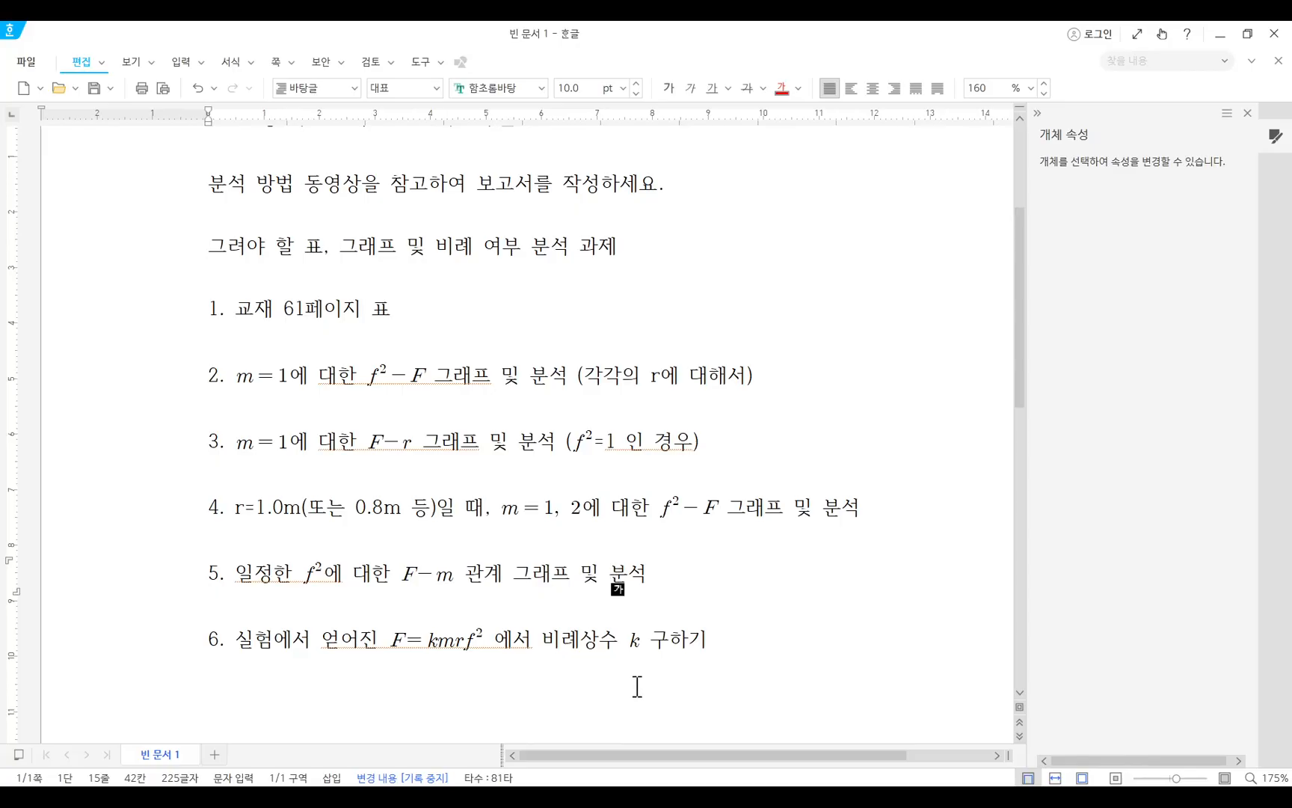
key("alt+Tab")
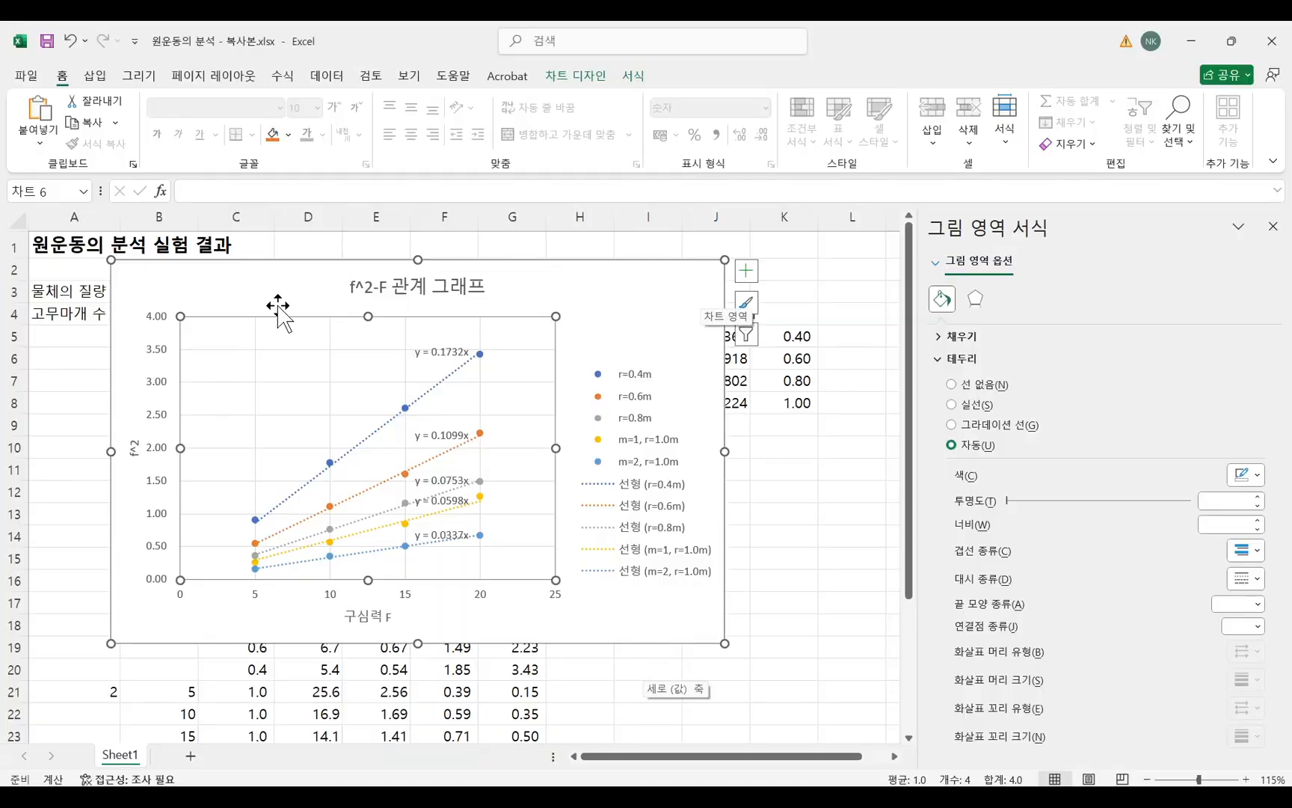
Move the f^2-F chart off the data table and close the formatting pane.
left_click_drag(132, 280, 673, 662)
left_click(1269, 234)
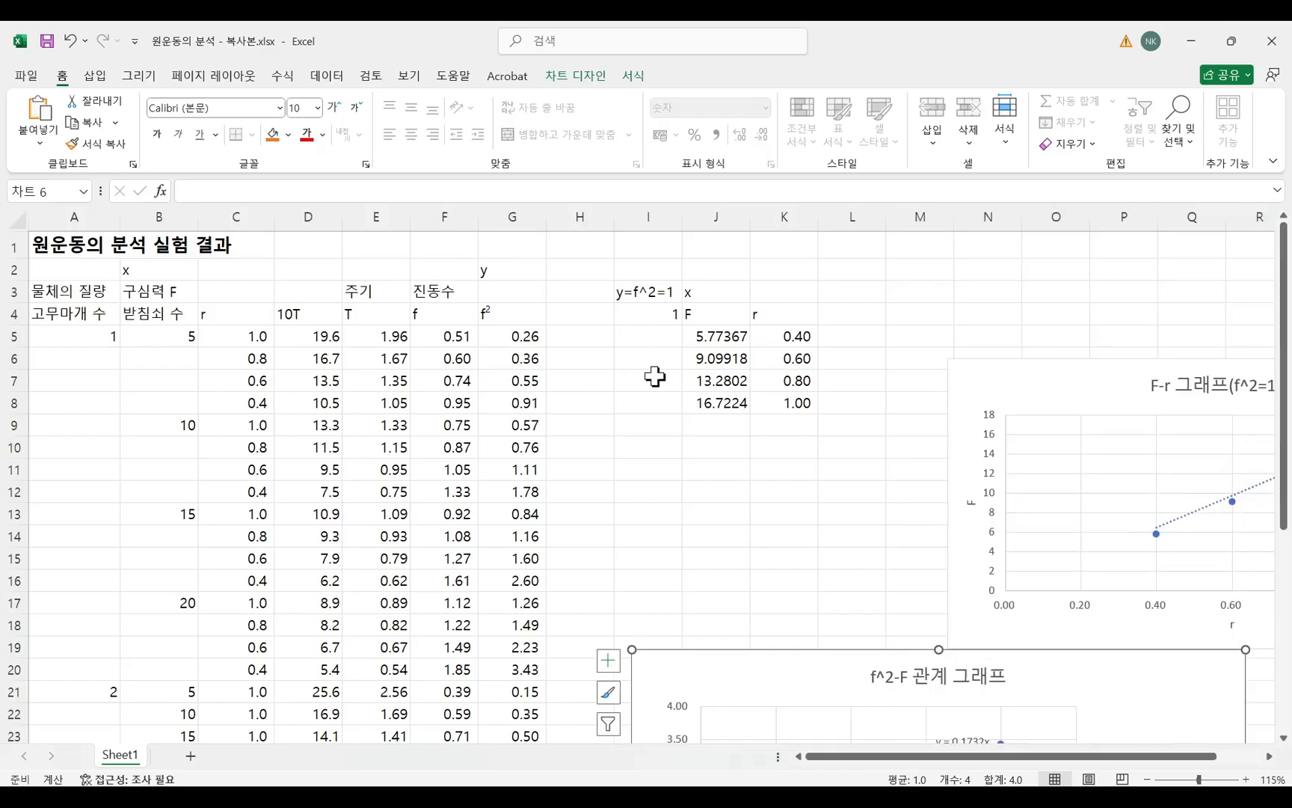
scroll(451, 441, "down", 2)
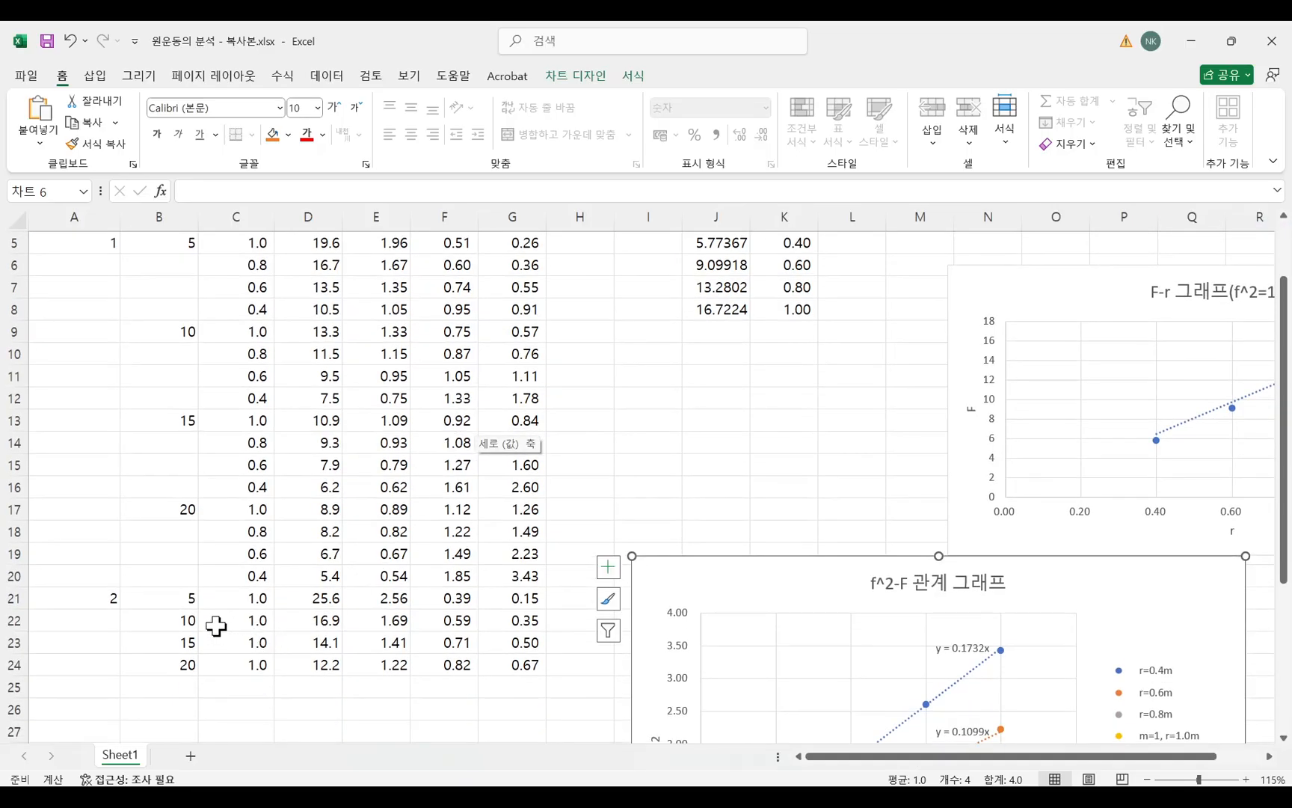
scroll(123, 435, "up", 2)
left_click(93, 346)
left_click(83, 691)
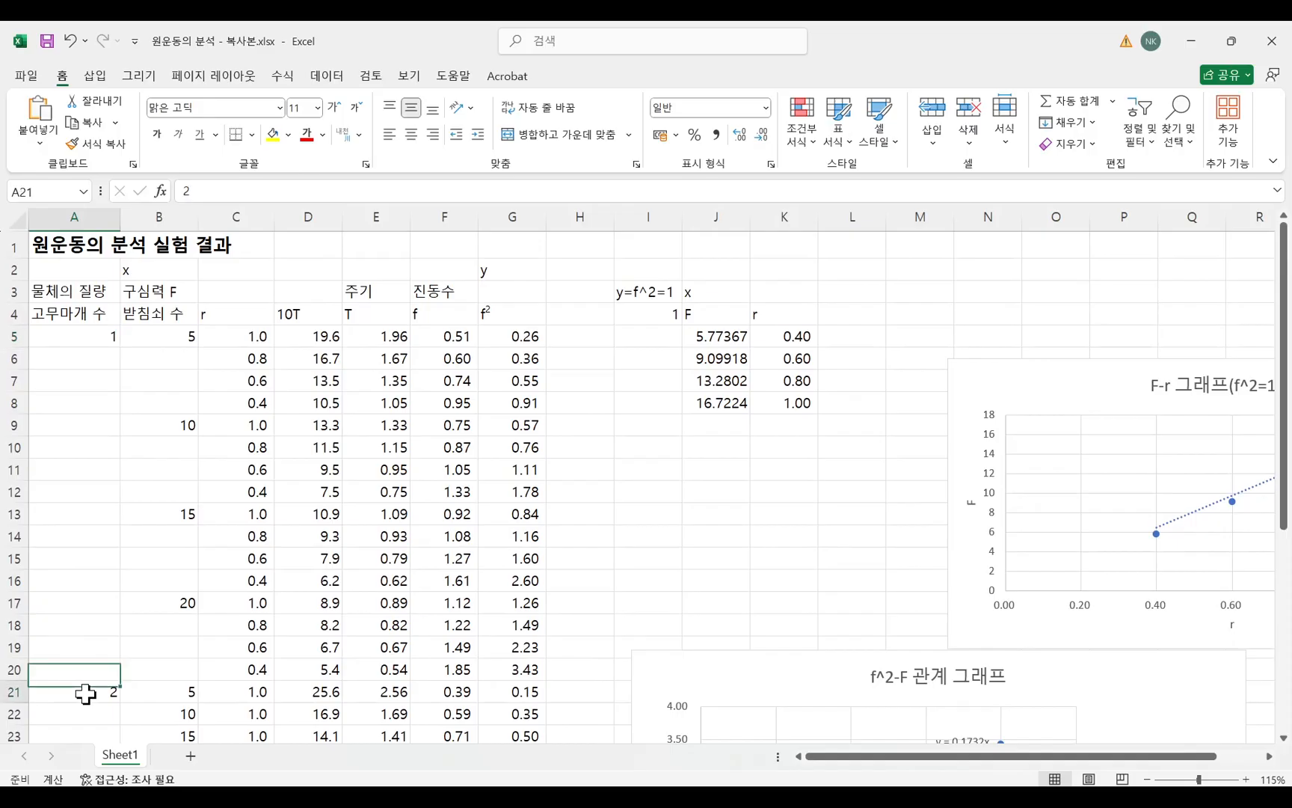
scroll(150, 687, "down", 4)
left_click_drag(253, 525, 528, 572)
left_click(308, 620)
left_click_drag(115, 508, 509, 567)
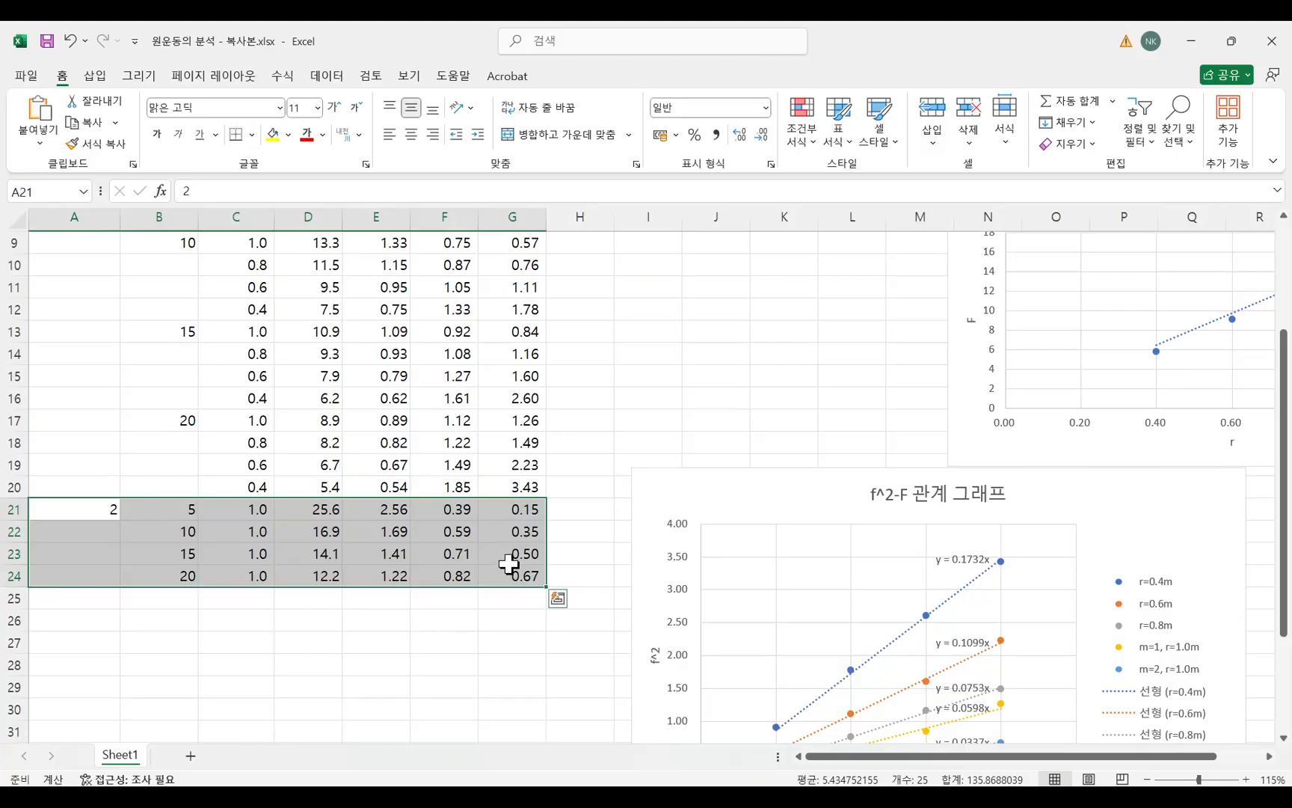
key("ctrl+c")
scroll(164, 473, "down", 3)
left_click(96, 467)
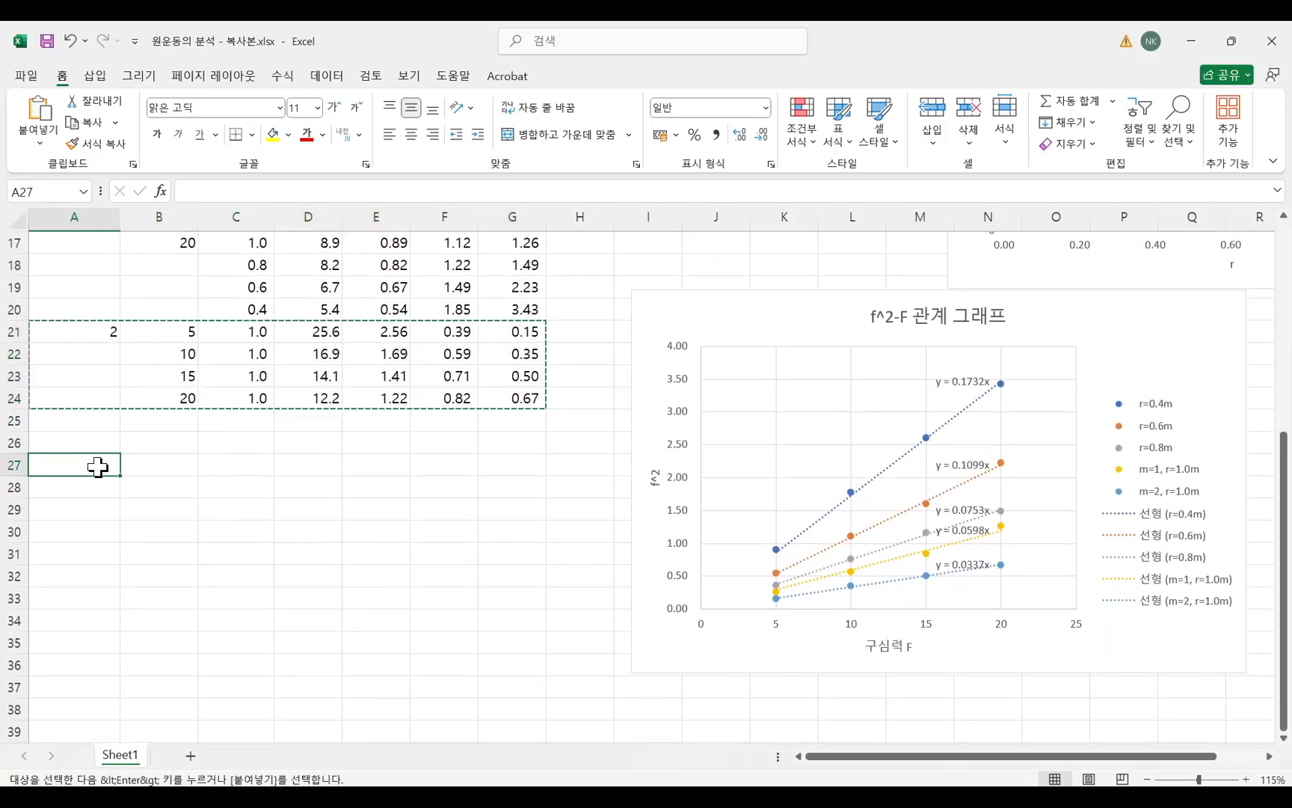
key("Escape")
Move the m=2 data block from A21:G24 down to the block starting at A28.
left_click_drag(93, 339, 491, 405)
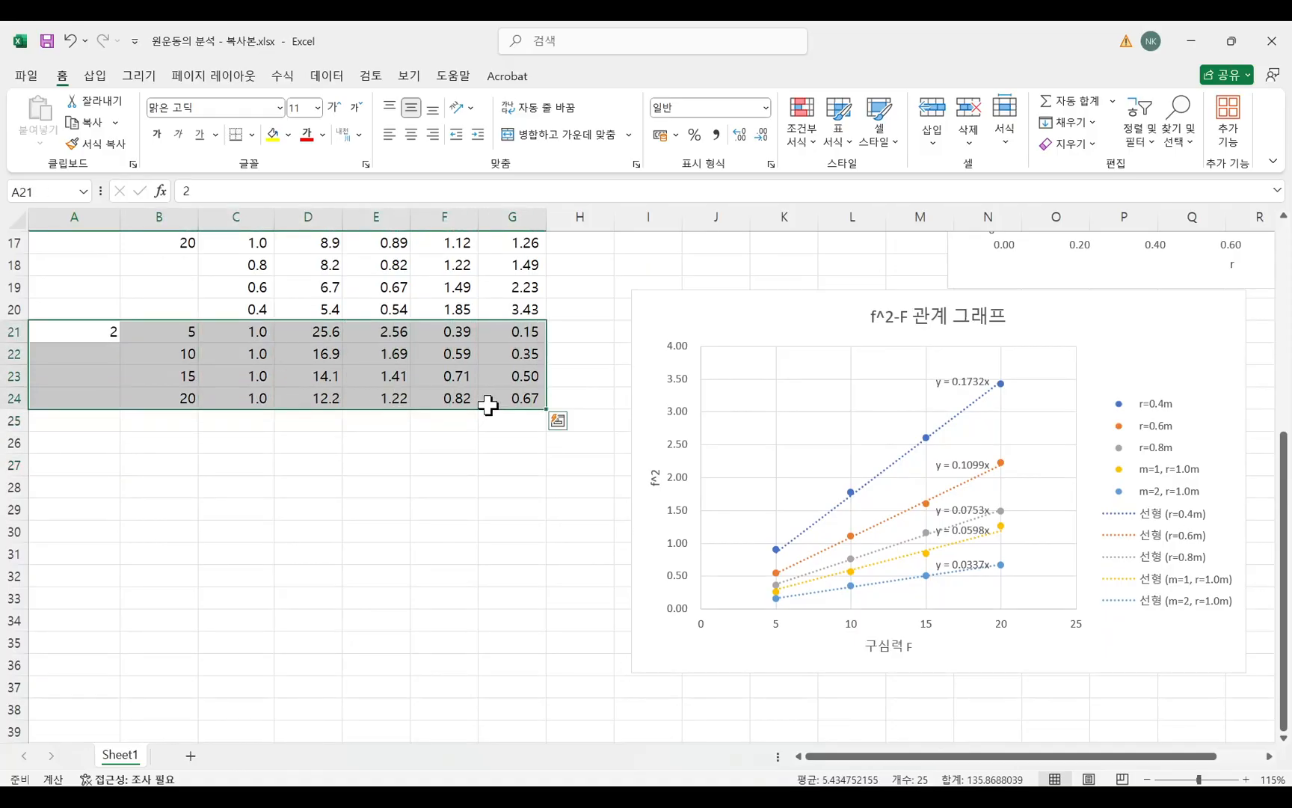
key("ctrl+c")
left_click(96, 494)
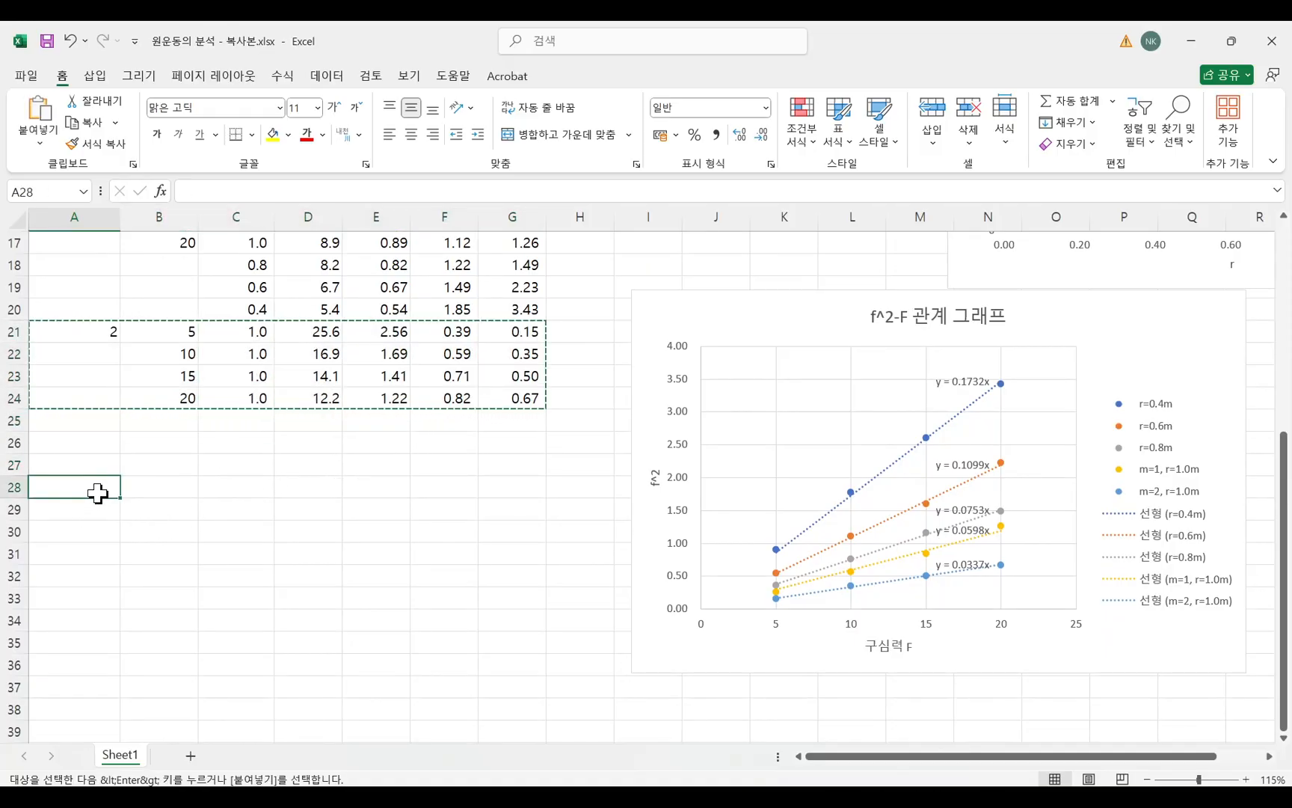
key("ctrl+v")
Copy the m=1, F=5, r=1.0 data row (A5:G5) to row 23, starting at A23.
scroll(383, 542, "up", 3)
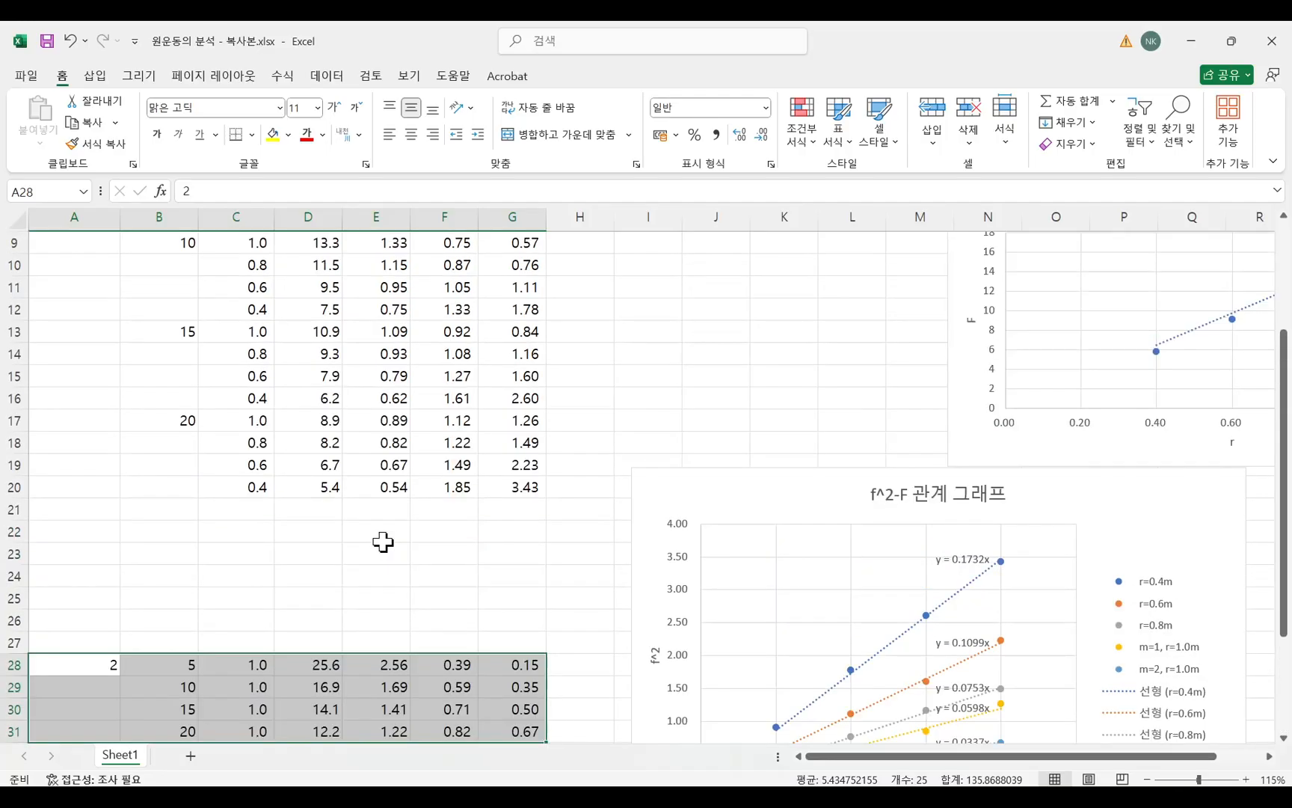
scroll(382, 541, "up", 3)
left_click_drag(105, 341, 508, 338)
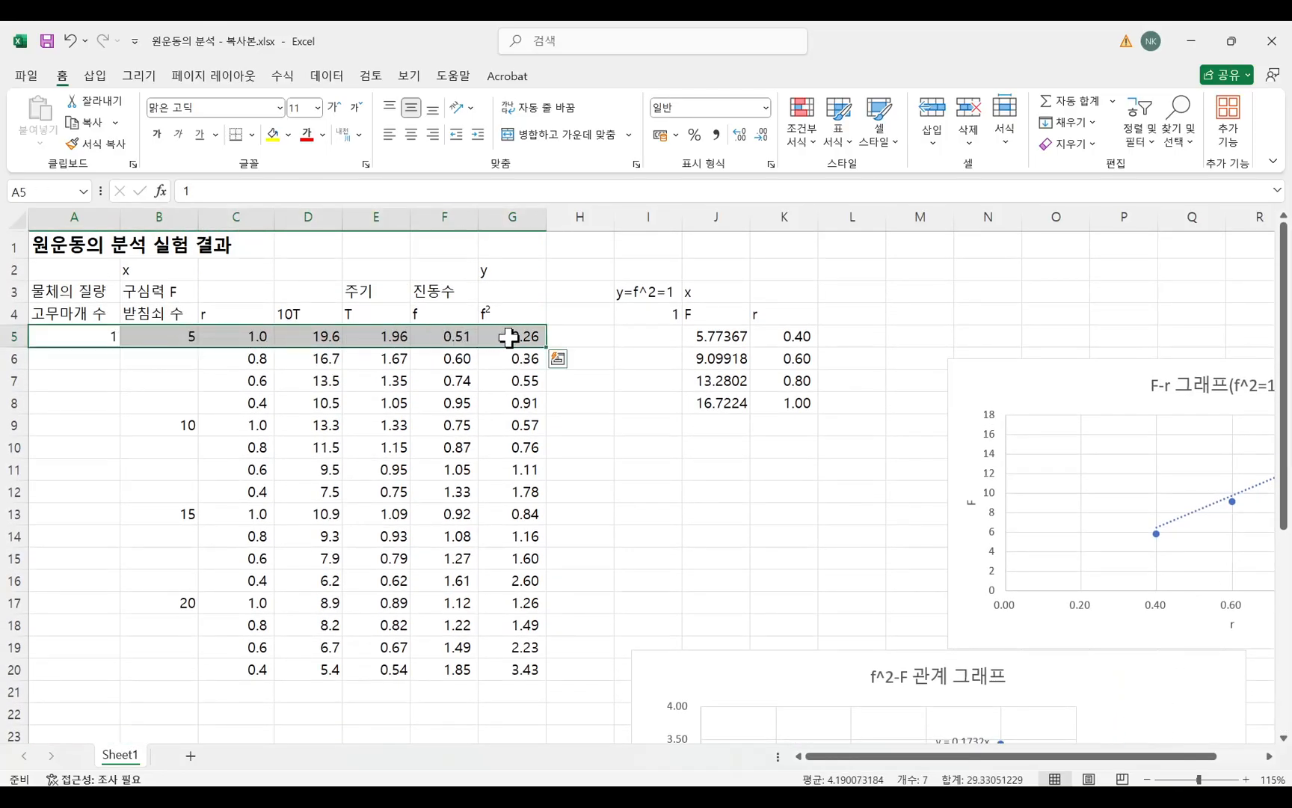
key("ctrl+c")
scroll(314, 584, "down", 5)
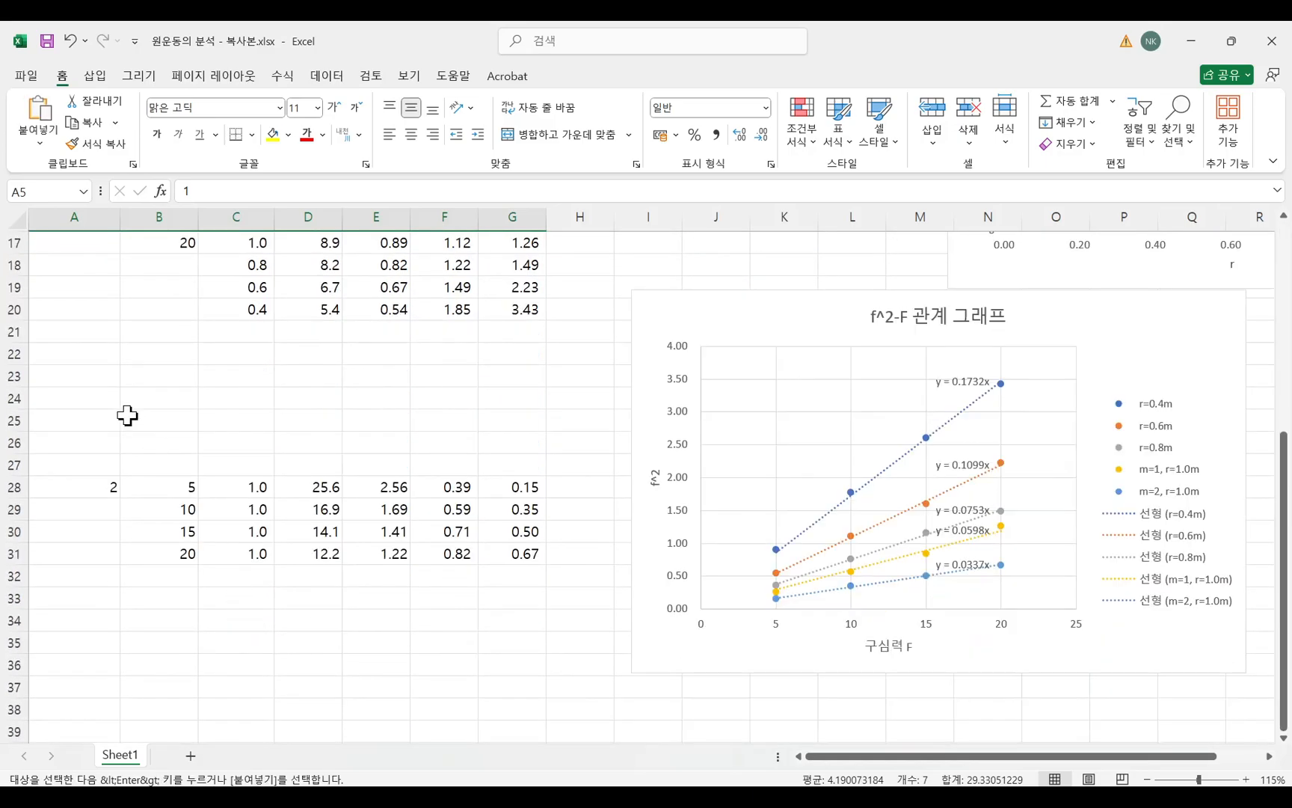
left_click(107, 382)
key("ctrl+v")
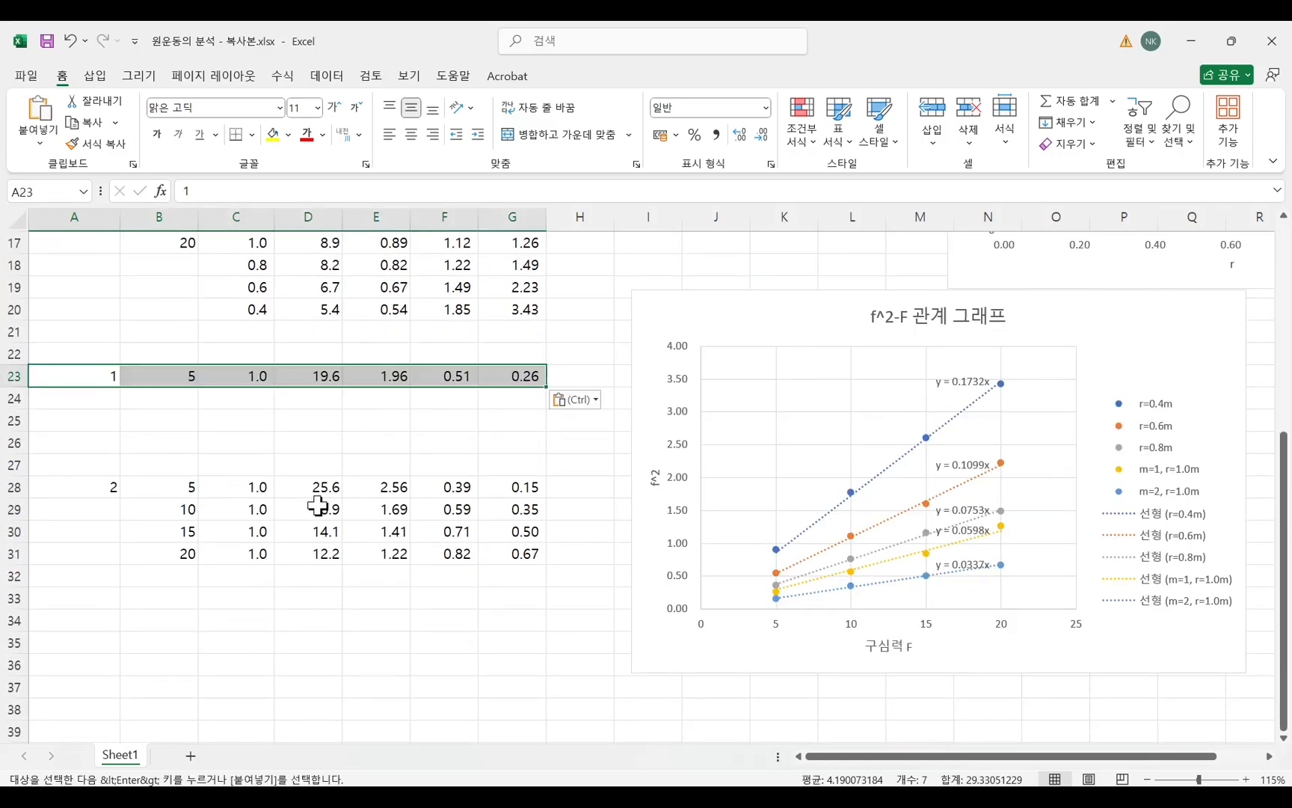
Copy the m=1, F=10, r=1.0 data (B9:G9) to row 24, starting at B24.
scroll(317, 505, "up", 3)
scroll(318, 505, "up", 1)
left_click_drag(181, 331, 520, 328)
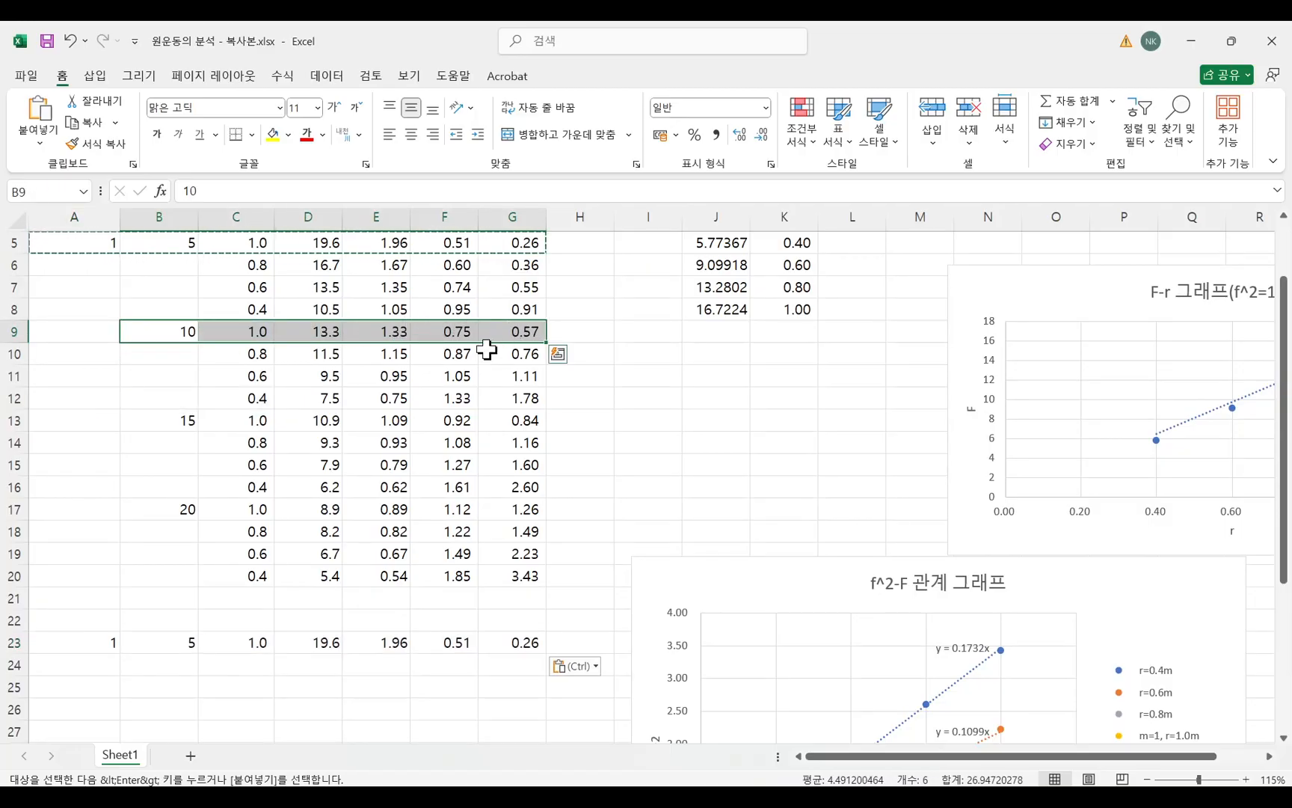
key("ctrl+c")
left_click(180, 666)
key("ctrl+v")
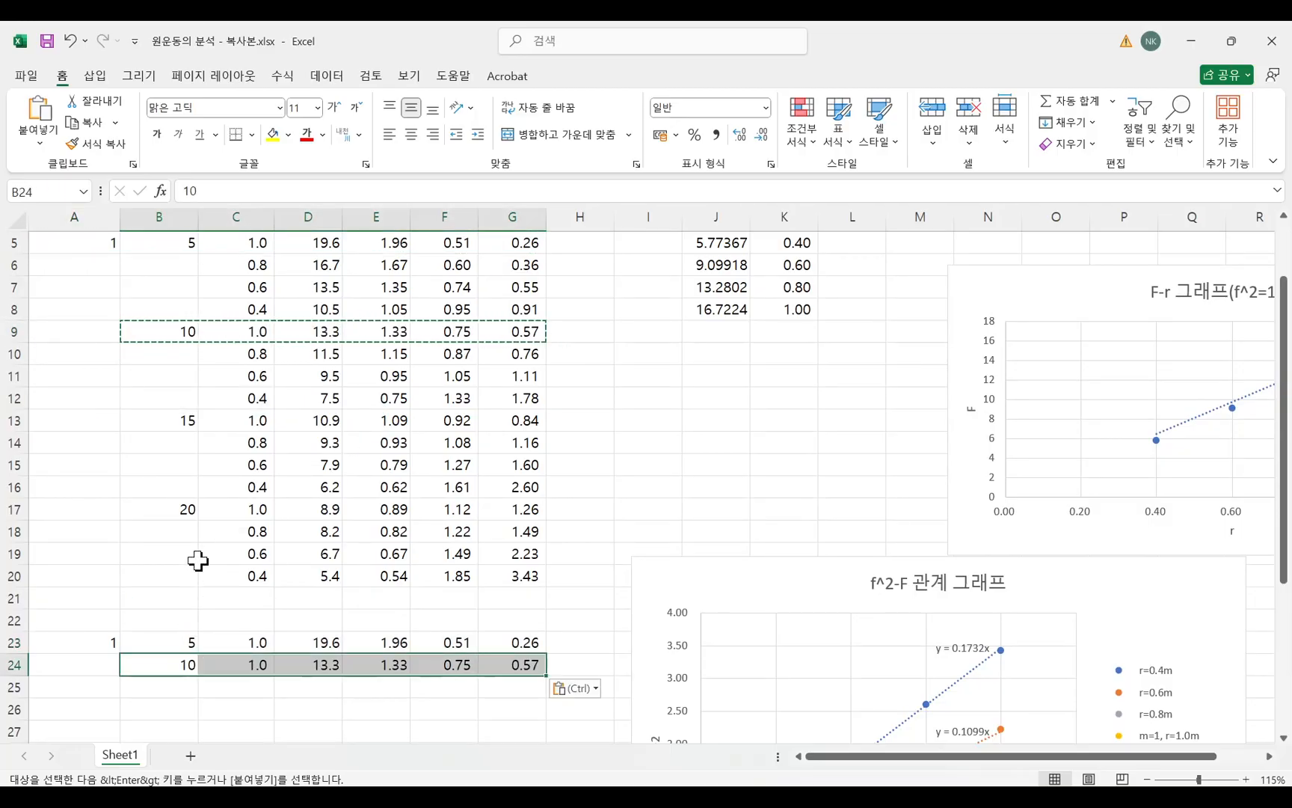
Copy the m=1, r=1.0 data for F=15 and F=20 to rows 25 and 26, starting in column B.
left_click_drag(179, 421, 505, 418)
key("ctrl+c")
left_click(177, 694)
key("ctrl+v")
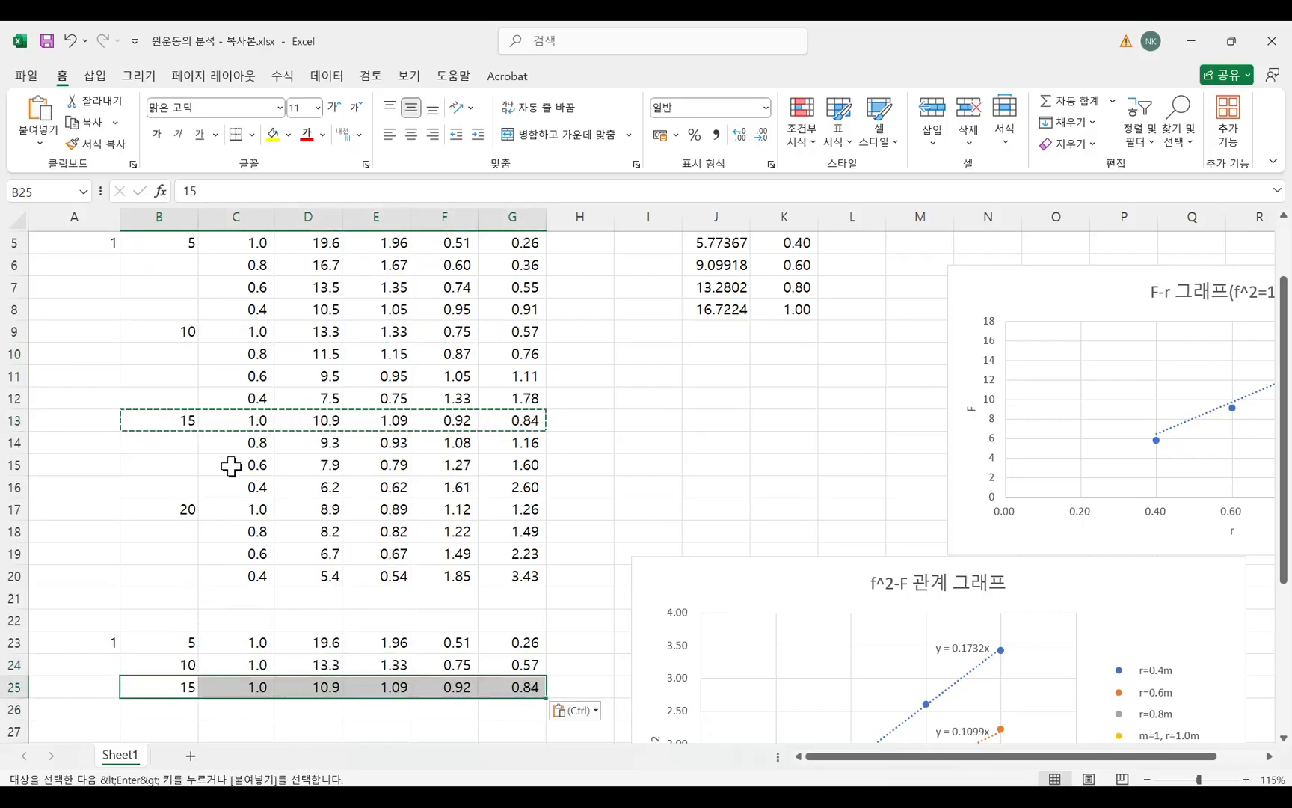
left_click_drag(182, 509, 510, 506)
key("ctrl+c")
scroll(263, 585, "down", 3)
left_click(184, 532)
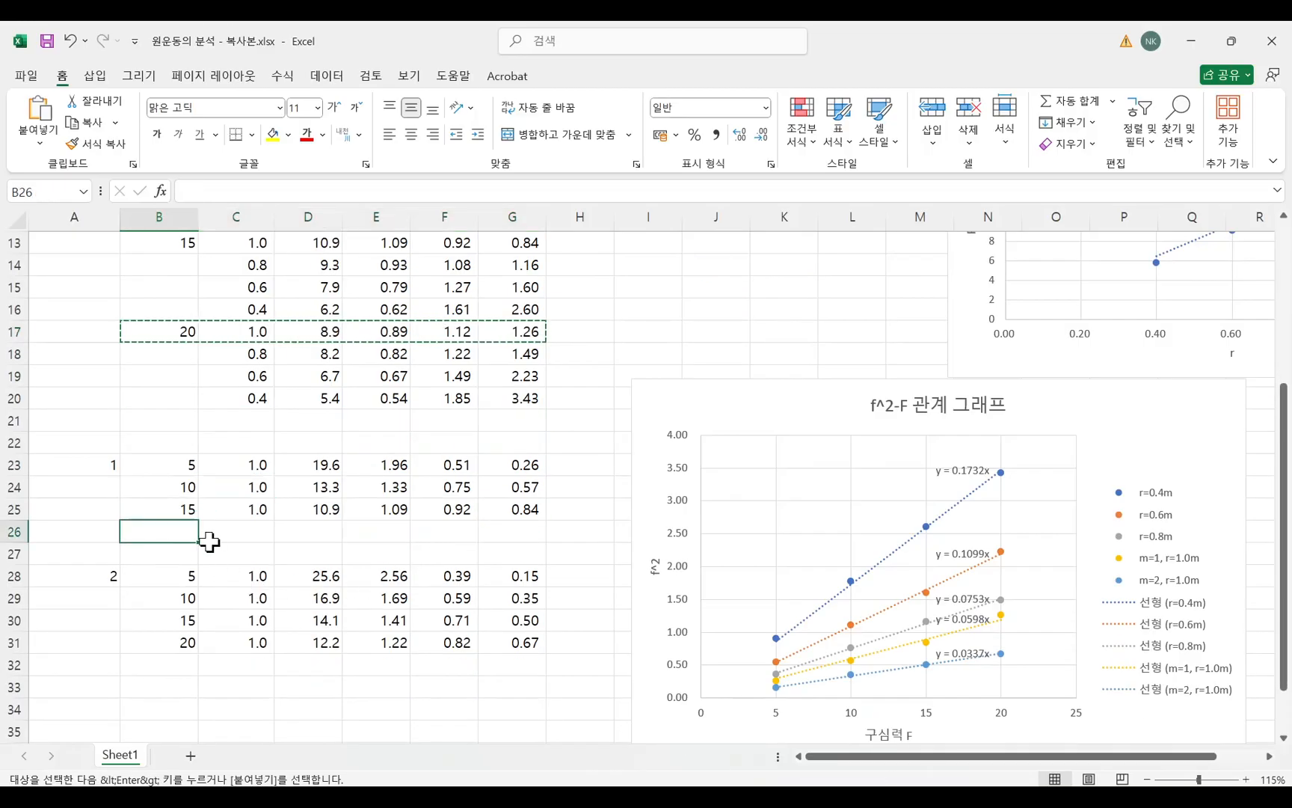
key("ctrl+v")
Apply all borders to the m=1 block A23:G26 and the m=2 block A28:G31.
left_click_drag(101, 465, 508, 529)
left_click(252, 135)
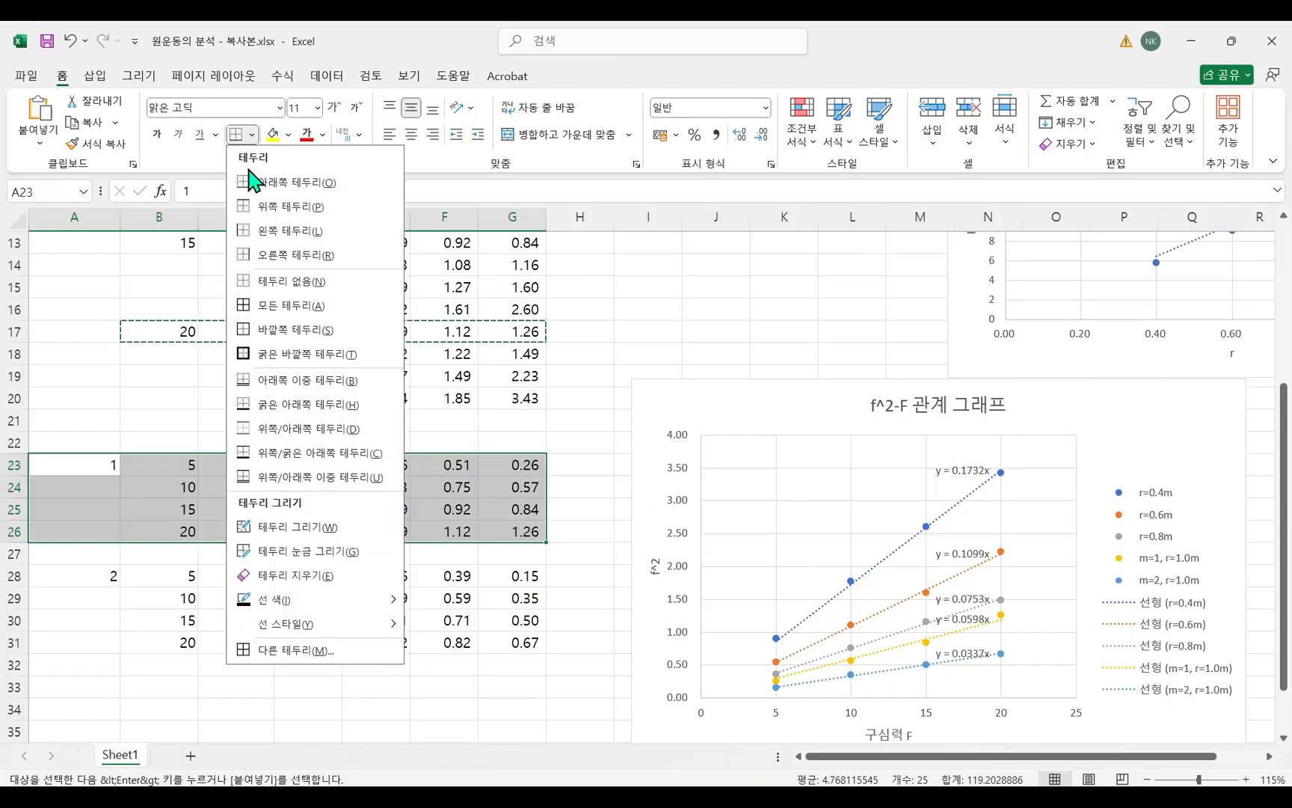
left_click(273, 311)
left_click_drag(101, 576, 491, 643)
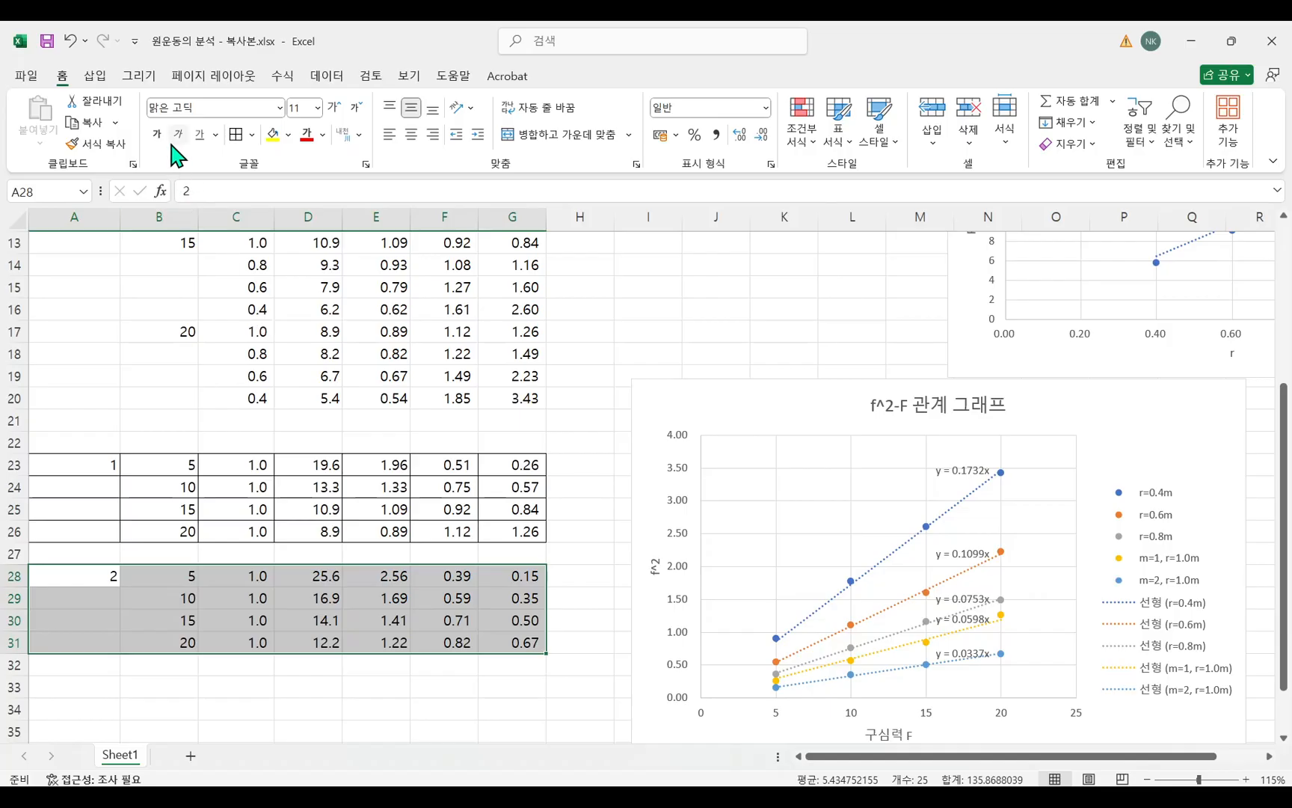
left_click(237, 135)
left_click(327, 463)
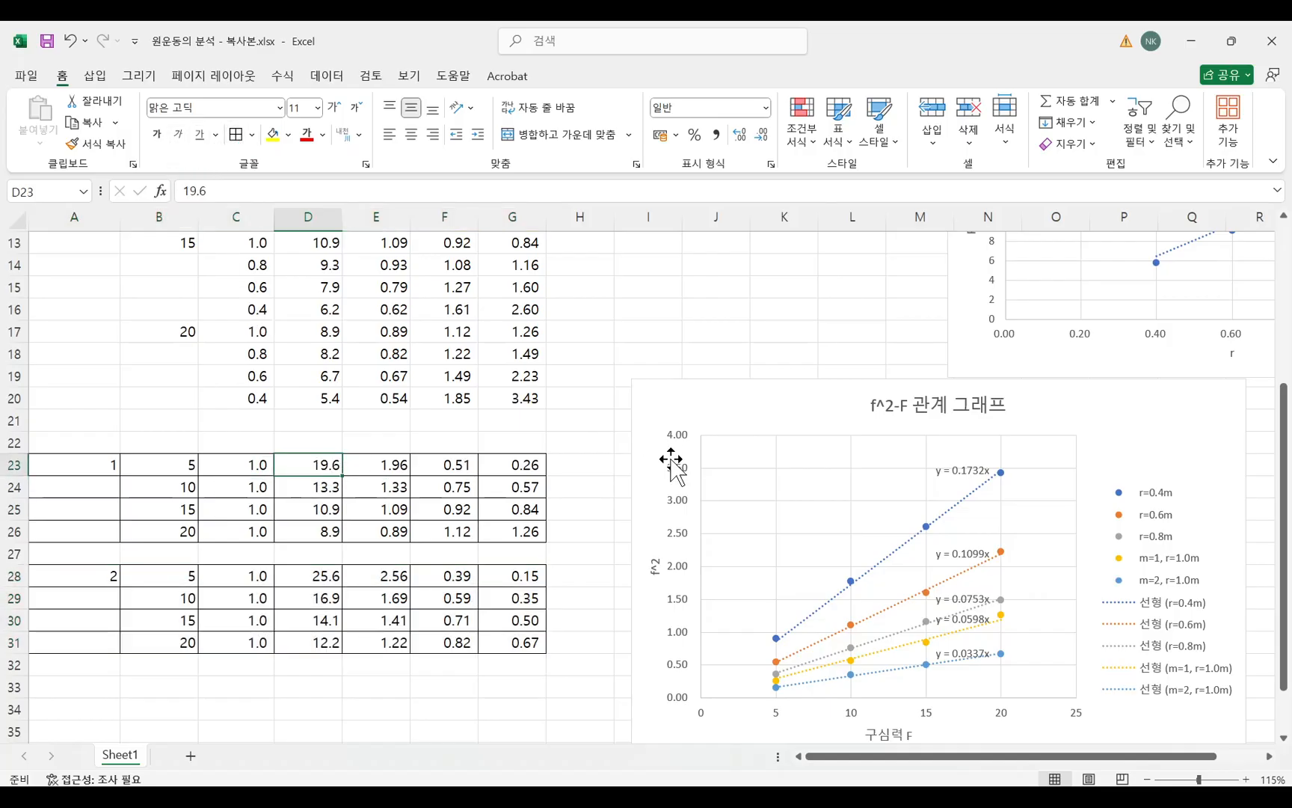
Move the f^2-F chart farther from the tables and copy the column headings in A4:G4 to row 22 above the m=1 block.
left_click_drag(661, 406, 1007, 398)
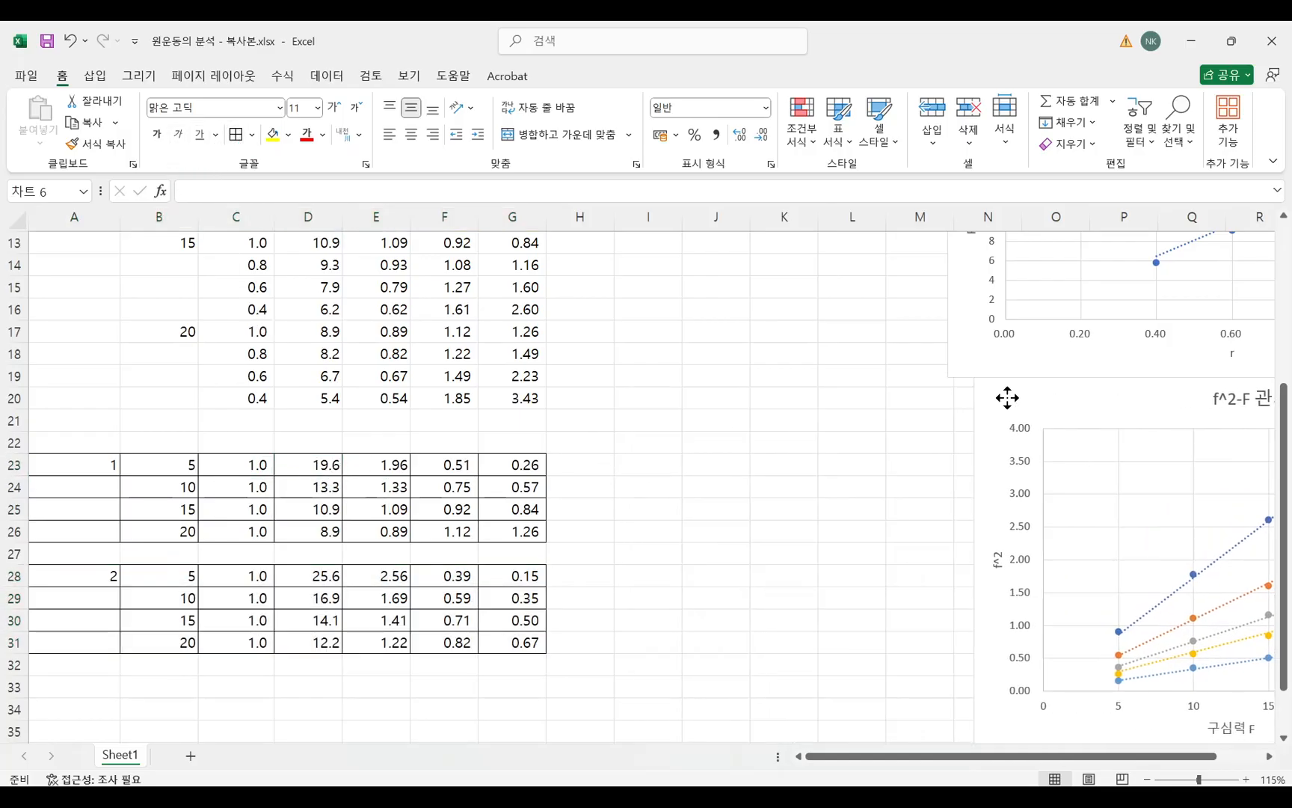
scroll(465, 459, "up", 4)
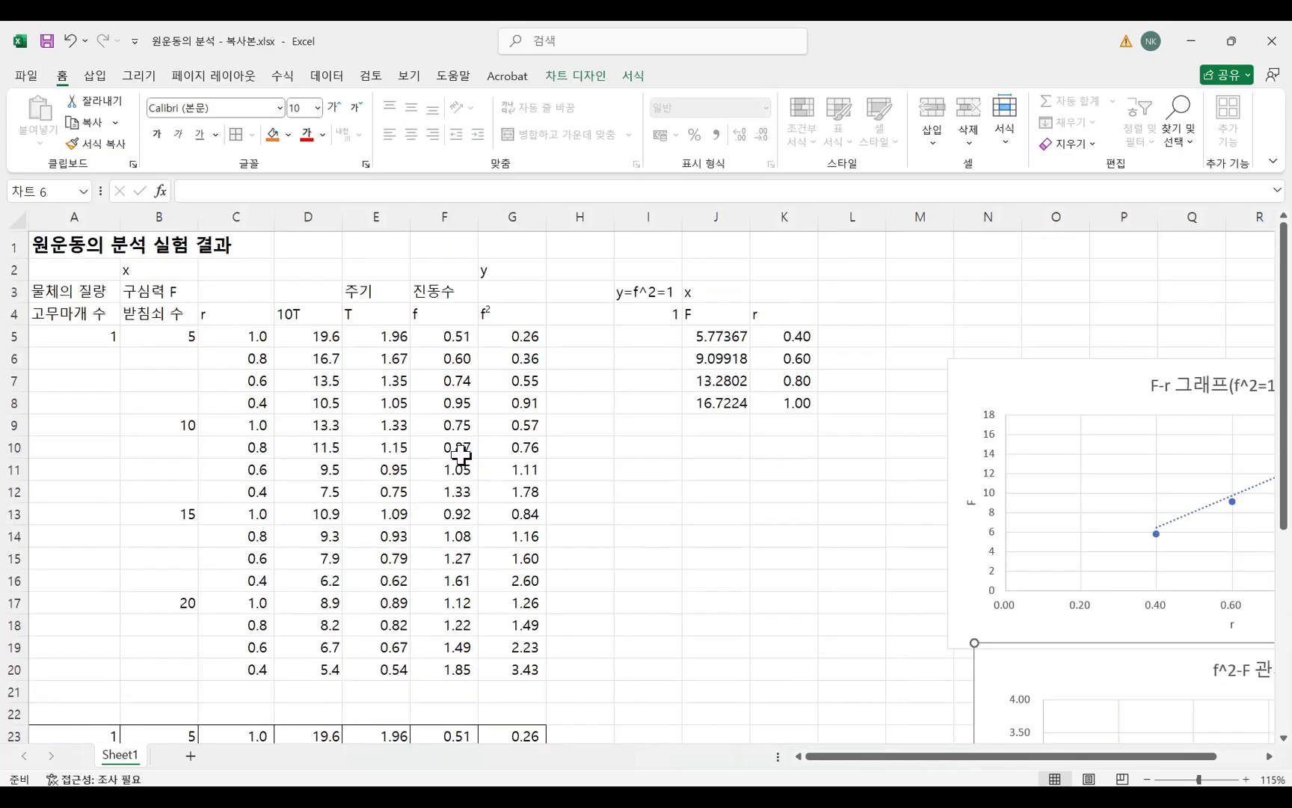
left_click_drag(63, 315, 492, 315)
key("ctrl+c")
scroll(461, 467, "down", 5)
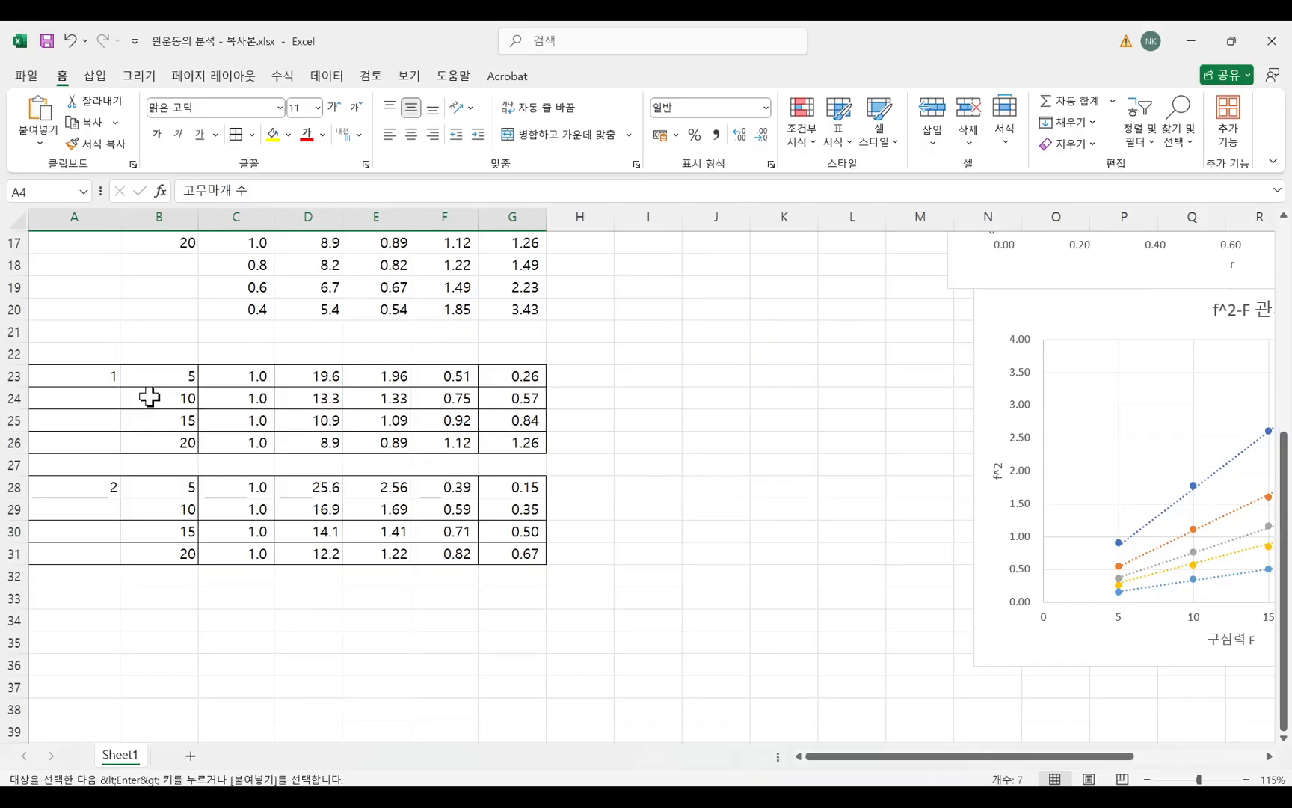
left_click(79, 353)
key("ctrl+v")
left_click(752, 533)
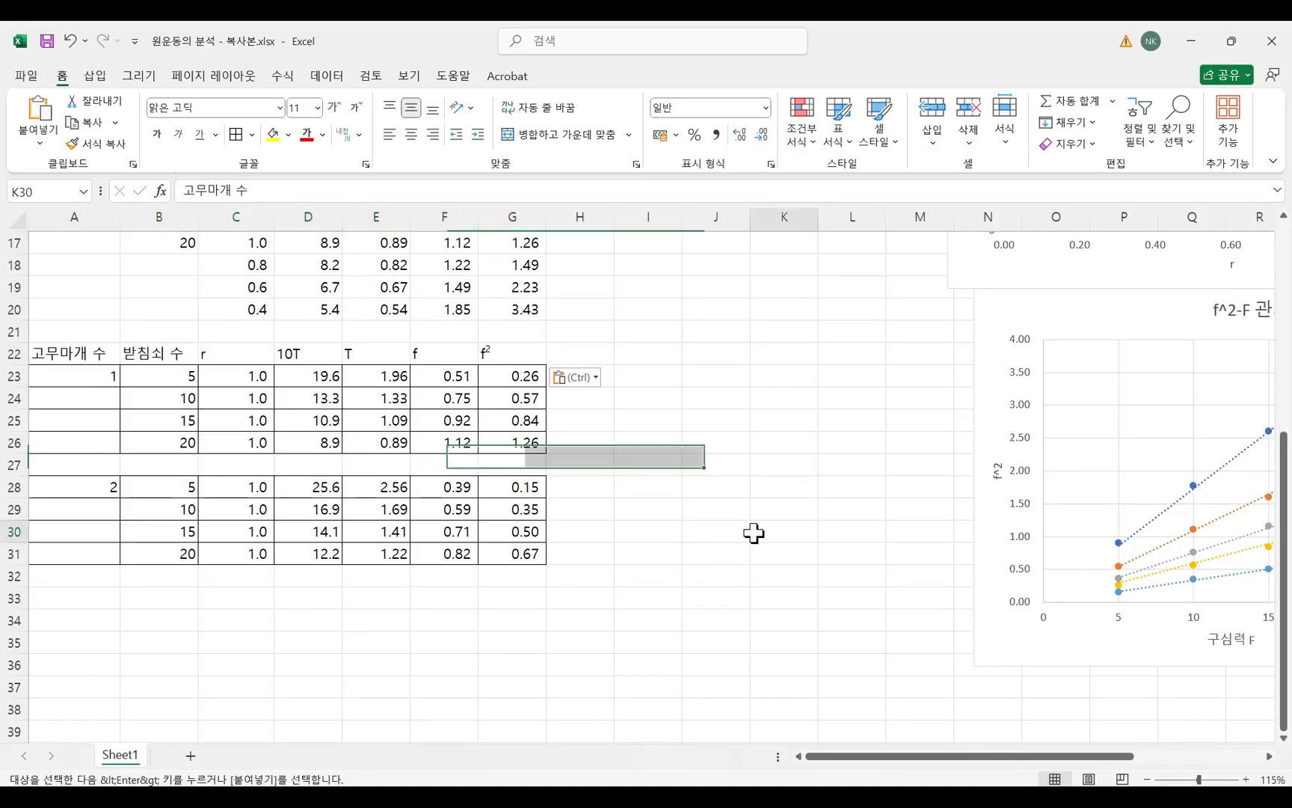
left_click(12, 465)
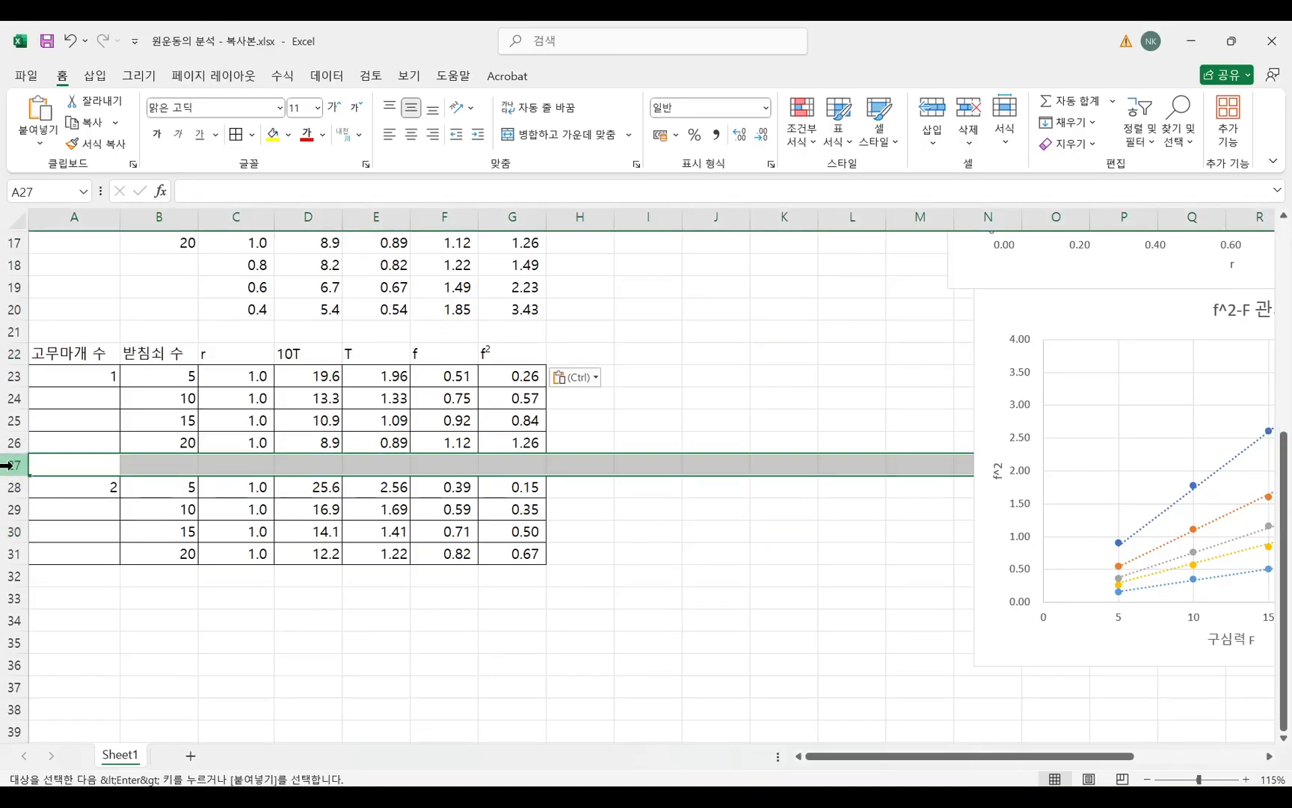
right_click(12, 465)
left_click(389, 641)
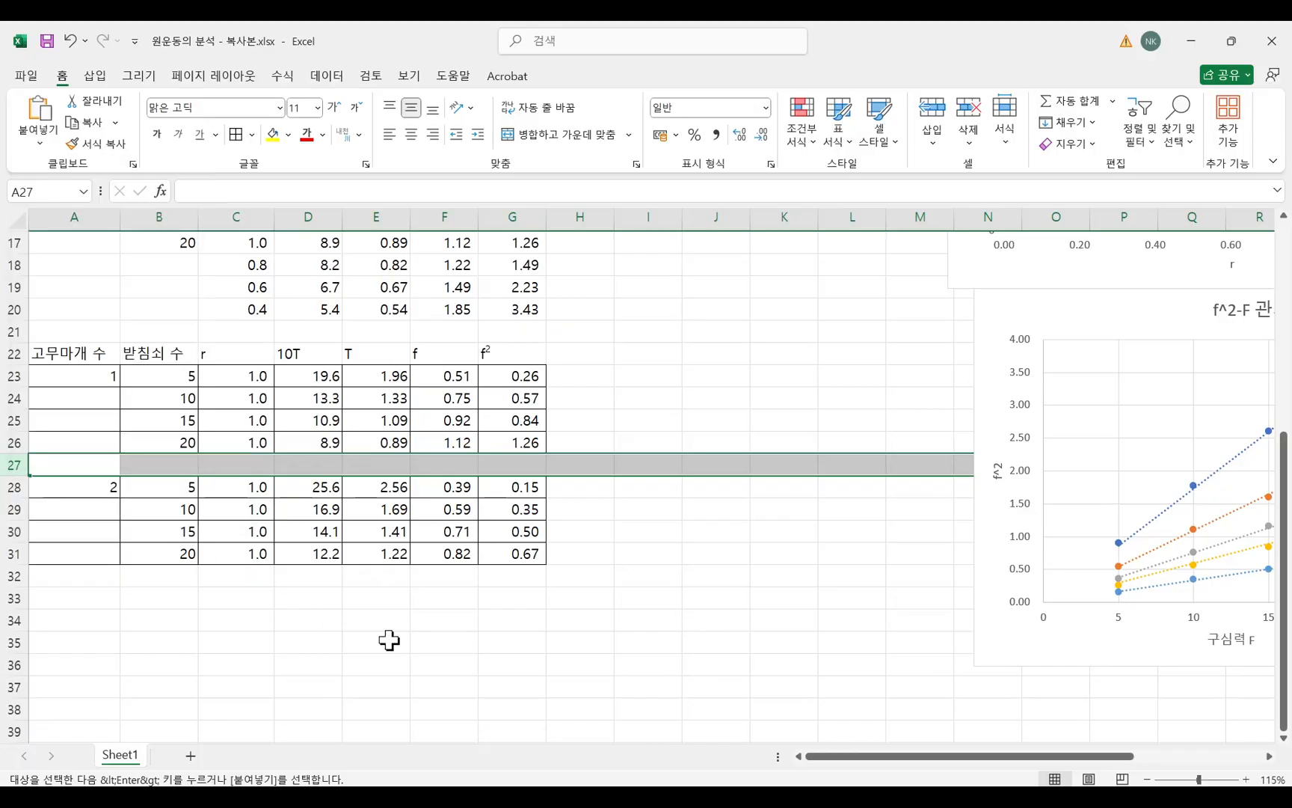
left_click(627, 622)
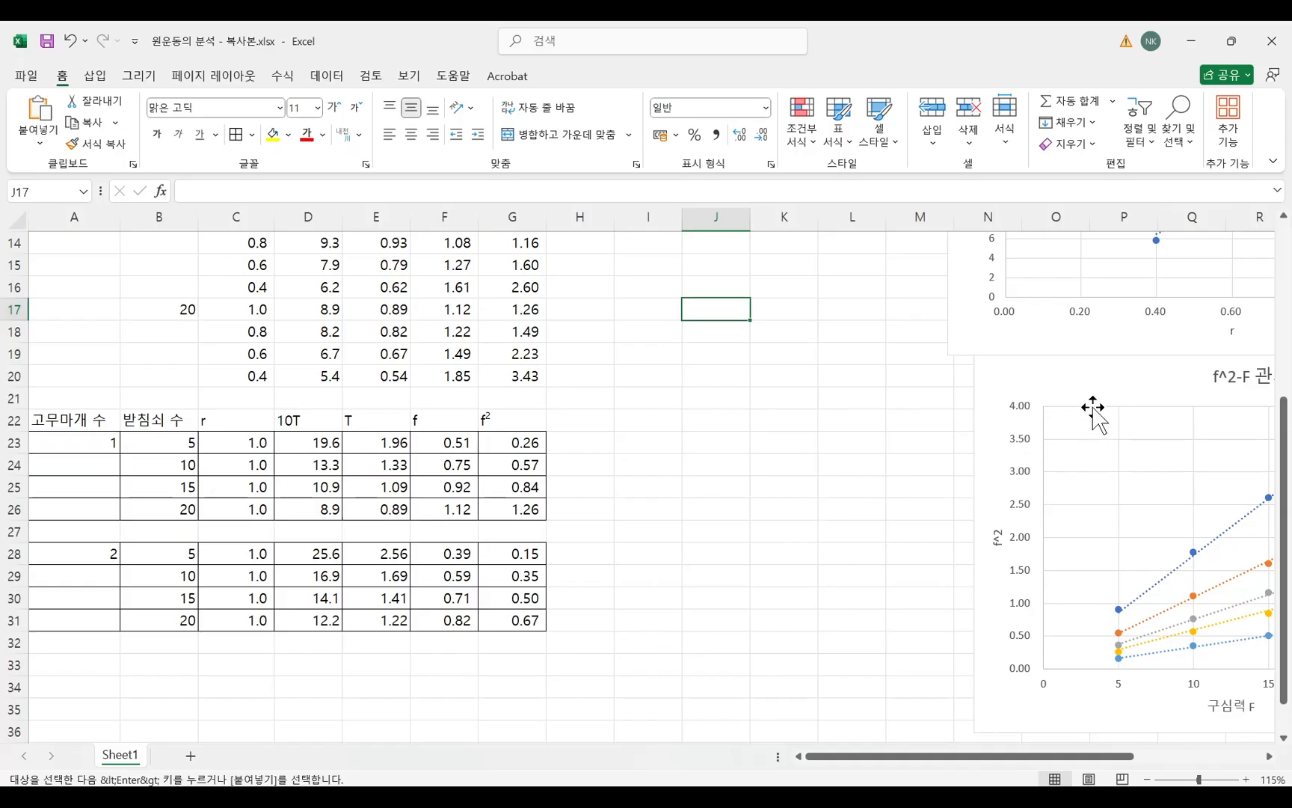
Move the f^2-F chart beside the first two columns of the m=1 and m=2 blocks and enlarge it.
left_click_drag(1097, 380, 427, 290)
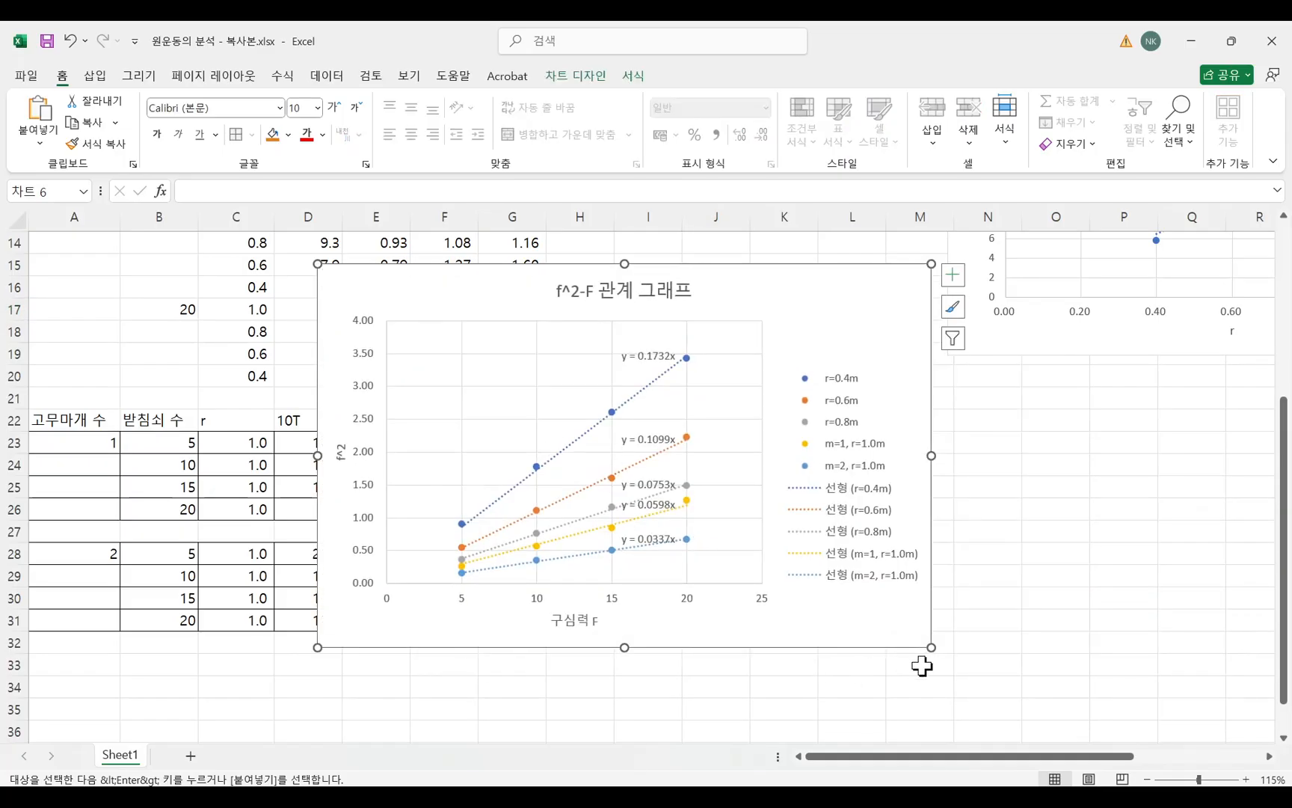
left_click_drag(931, 647, 1004, 725)
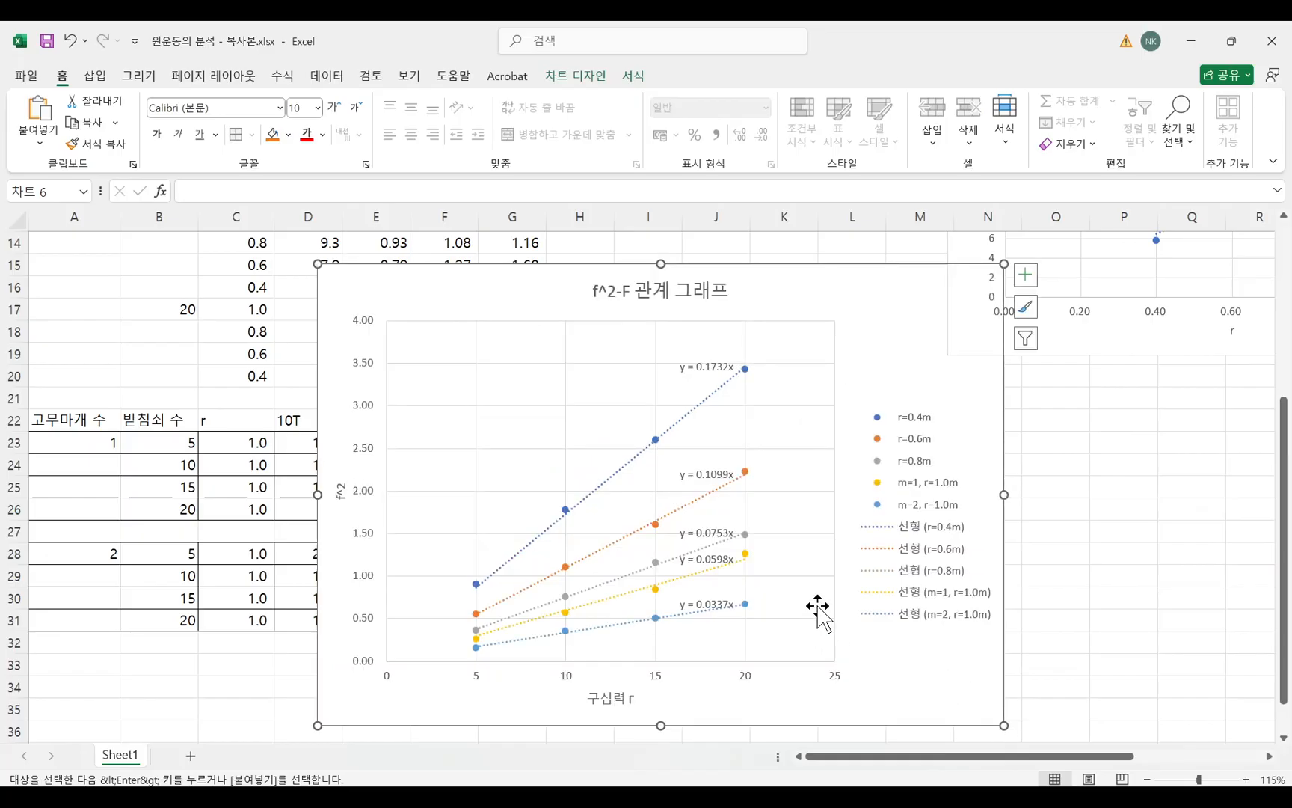
left_click_drag(796, 348, 690, 300)
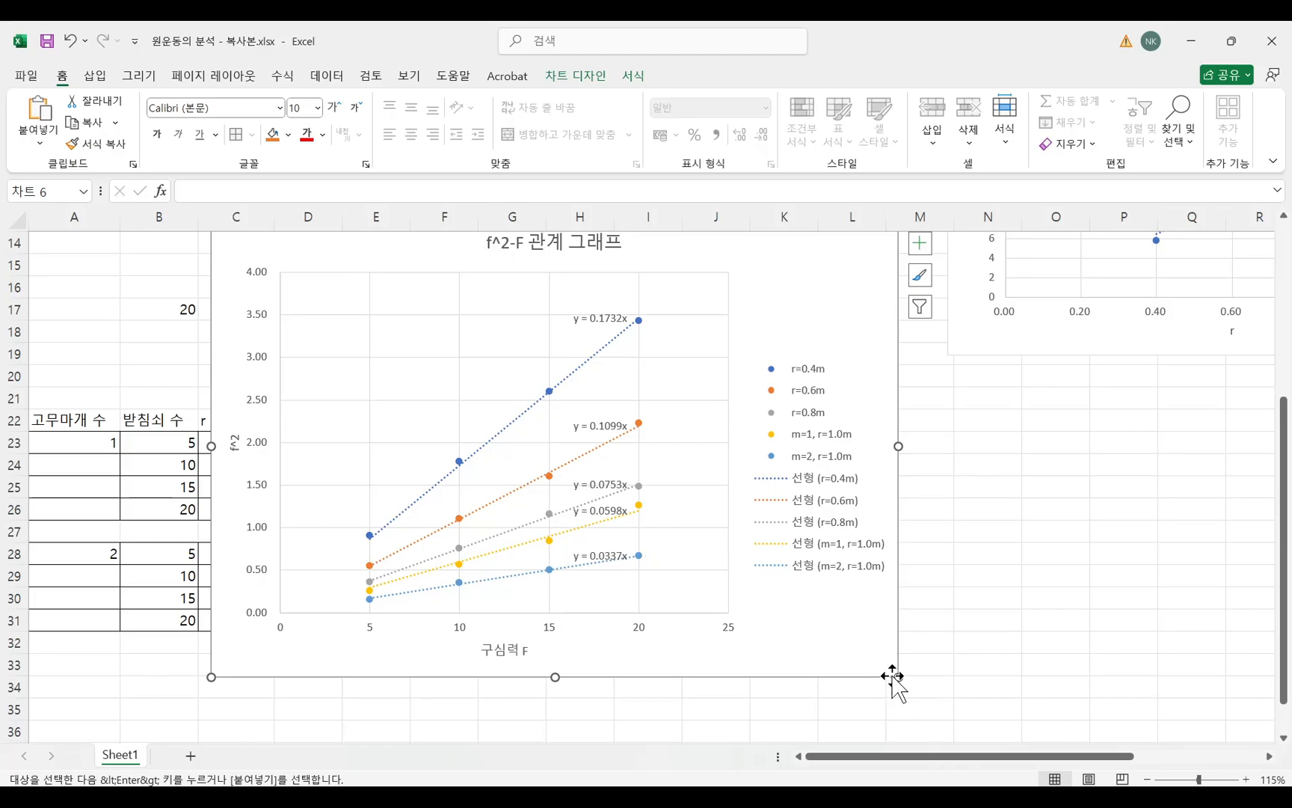
left_click_drag(897, 677, 901, 716)
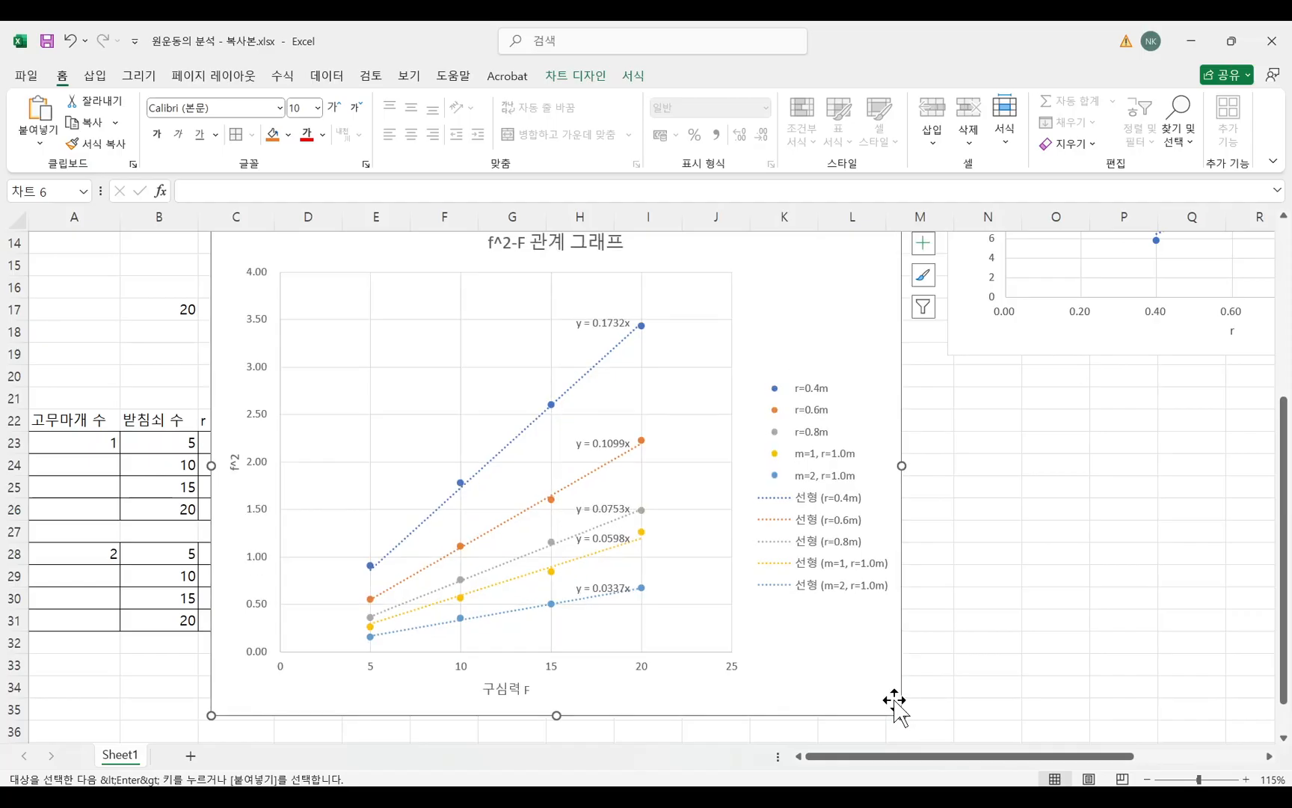
Switch to the Hangul assignment document, review task 5 on the F-m graph at constant f², and return to the Excel workbook.
mouse_move(513, 804)
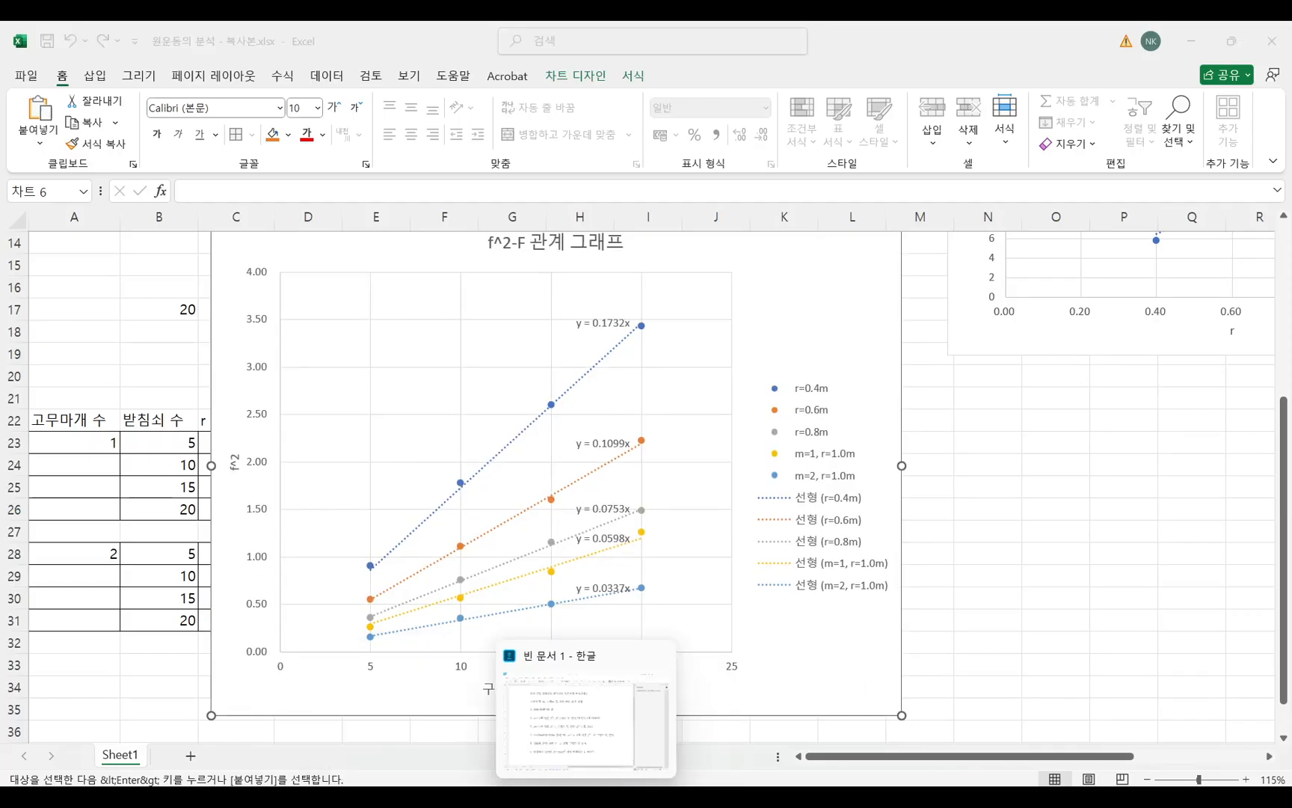
left_click(595, 800)
mouse_move(280, 573)
left_mouse_down()
mouse_move(362, 578)
mouse_move(292, 580)
left_mouse_up()
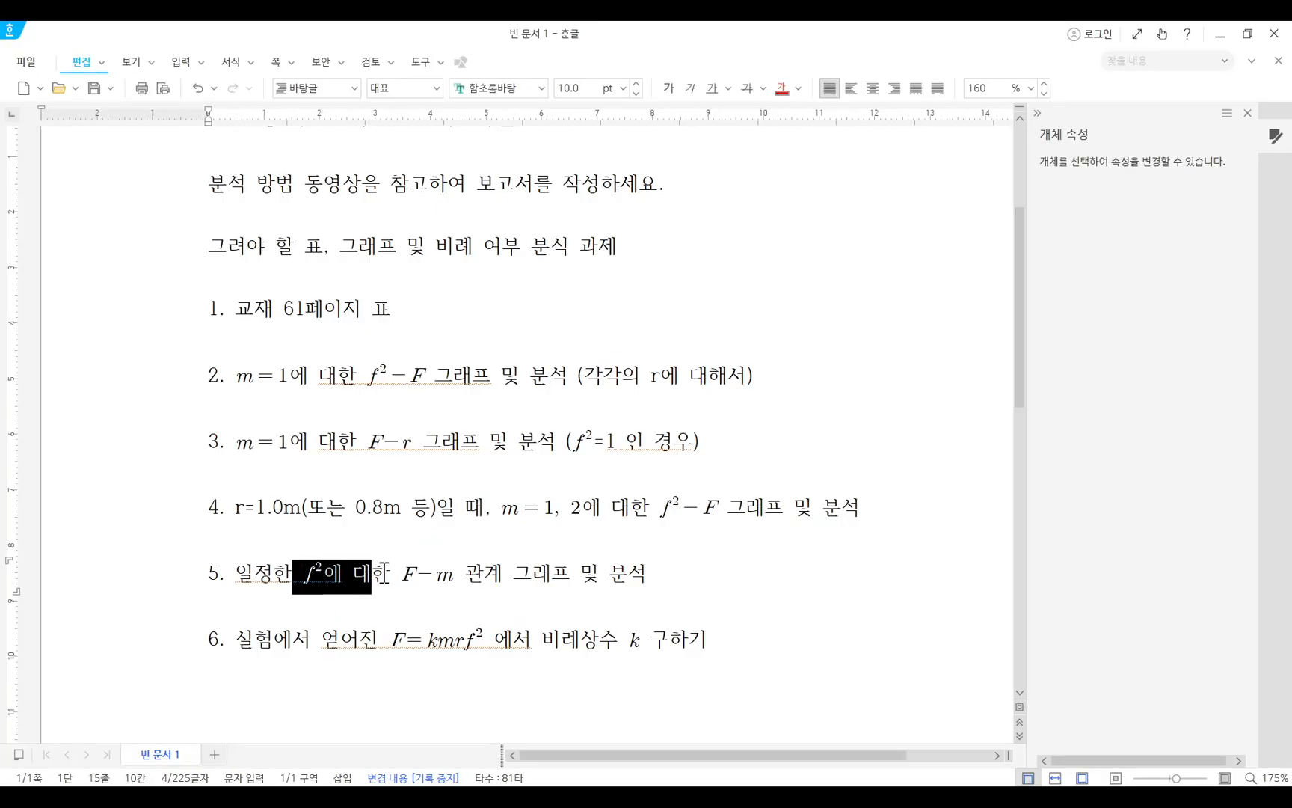
left_click_drag(388, 573, 496, 573)
right_click(496, 573)
left_click_drag(580, 574, 467, 584)
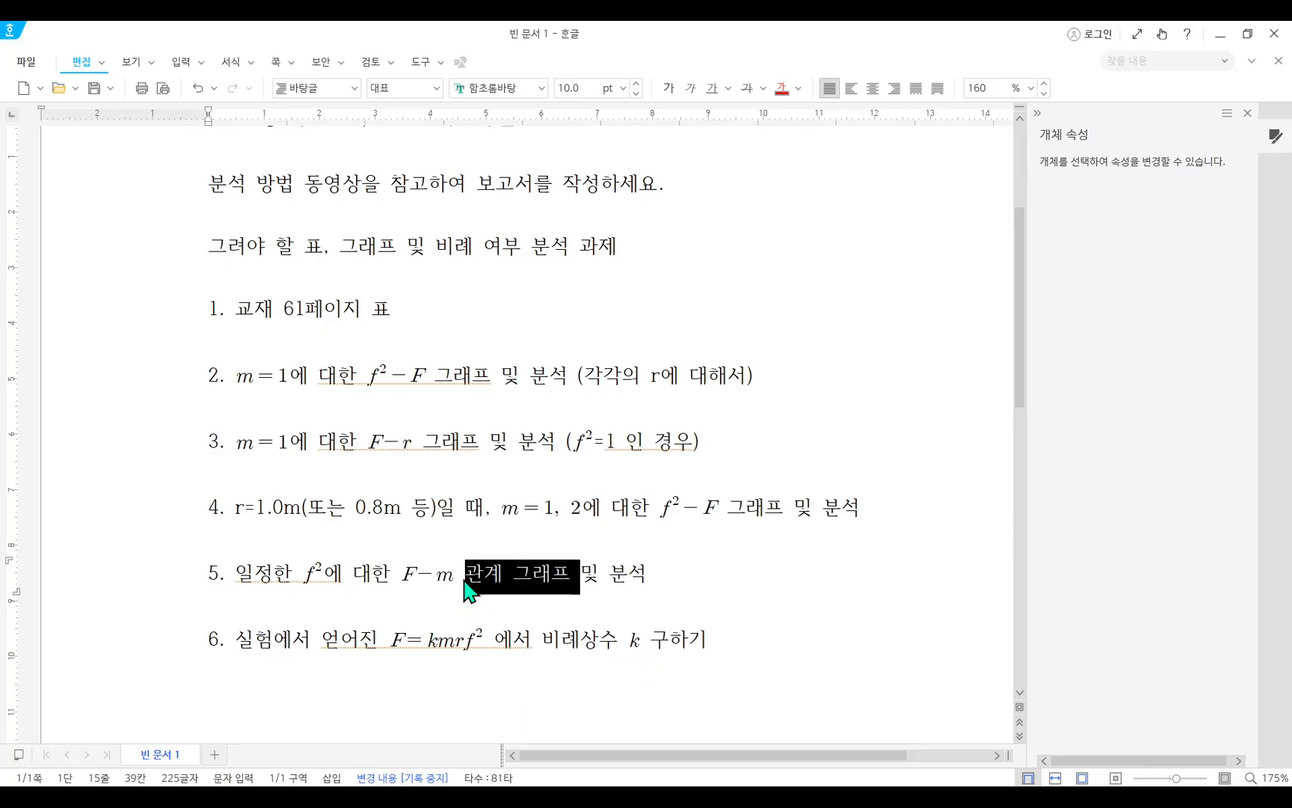
left_click(410, 580)
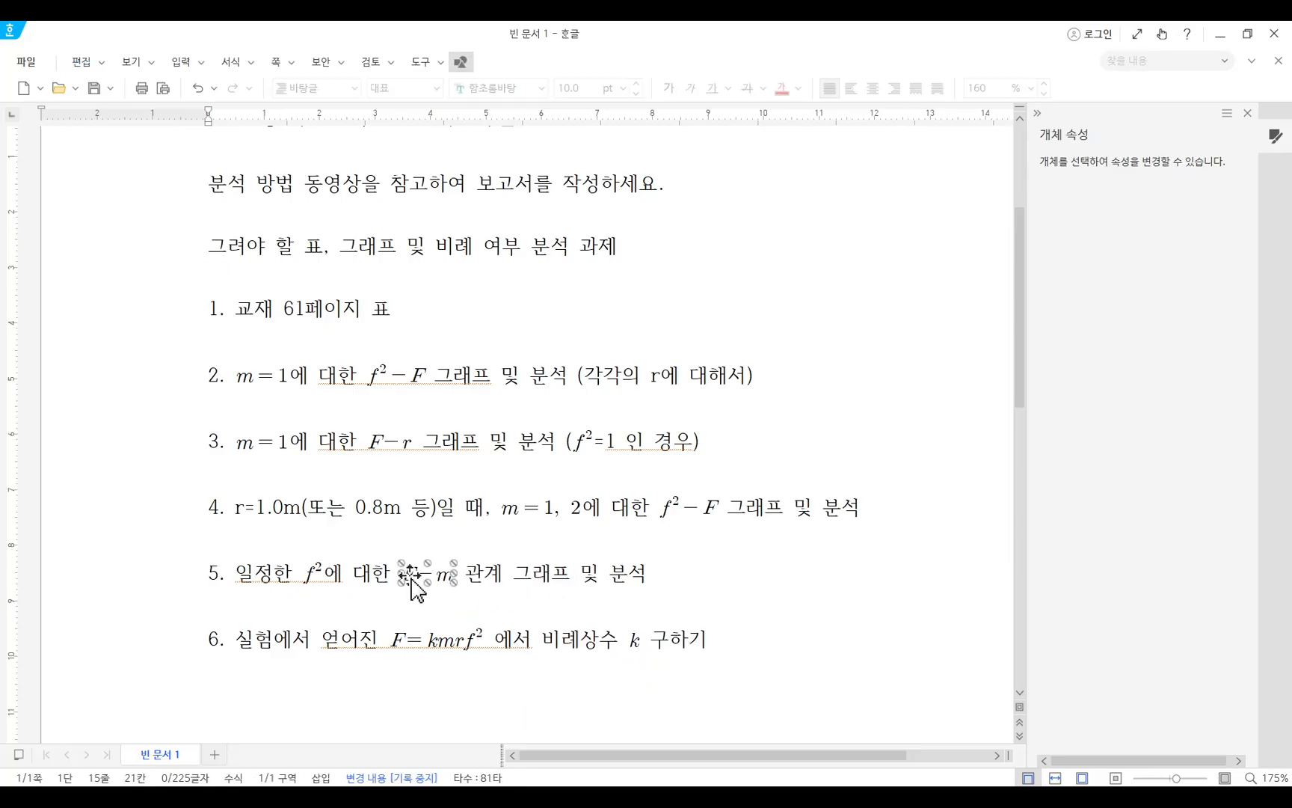
left_click(557, 576)
key("alt+Tab")
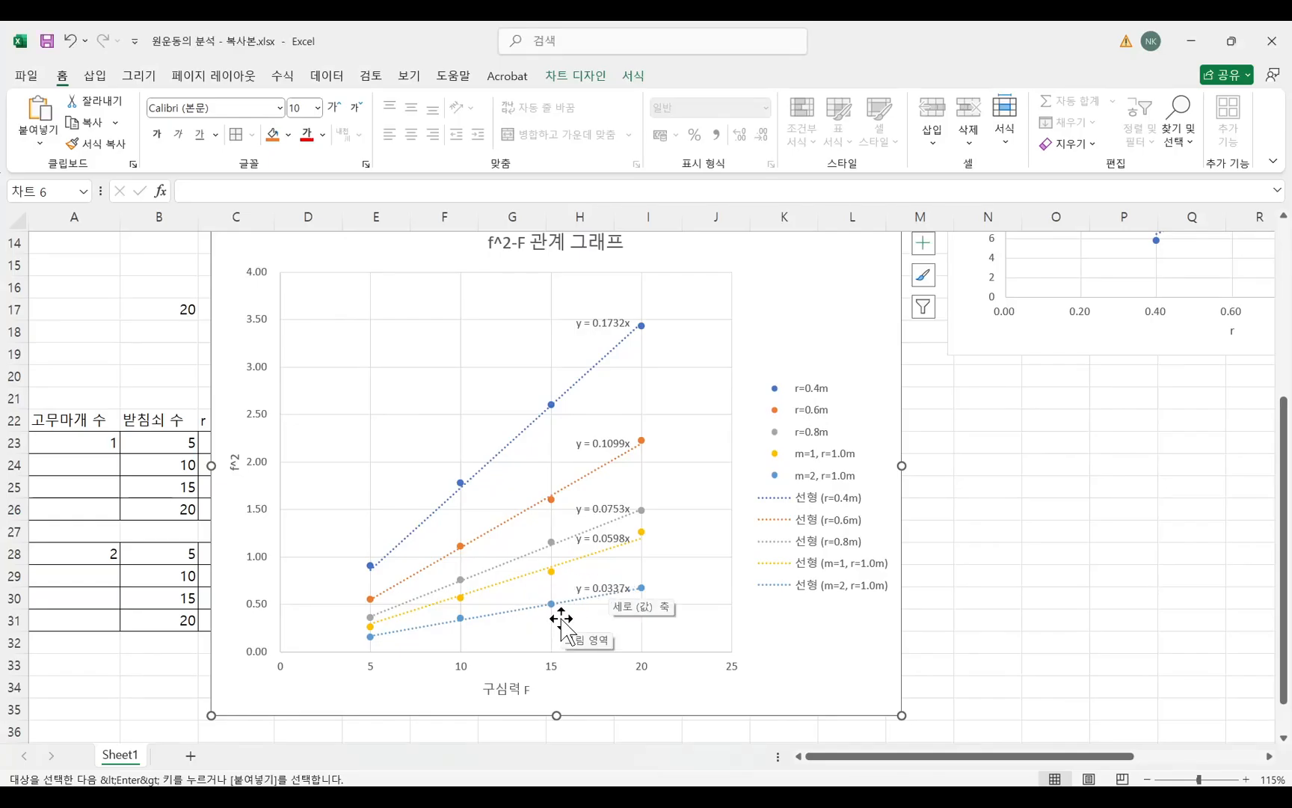
Shift the f^2-F chart slightly farther from the first two columns of the m=1 and m=2 blocks.
scroll(557, 621, "up", 1, "ctrl")
scroll(574, 618, "down", 2)
scroll(581, 616, "down", 1)
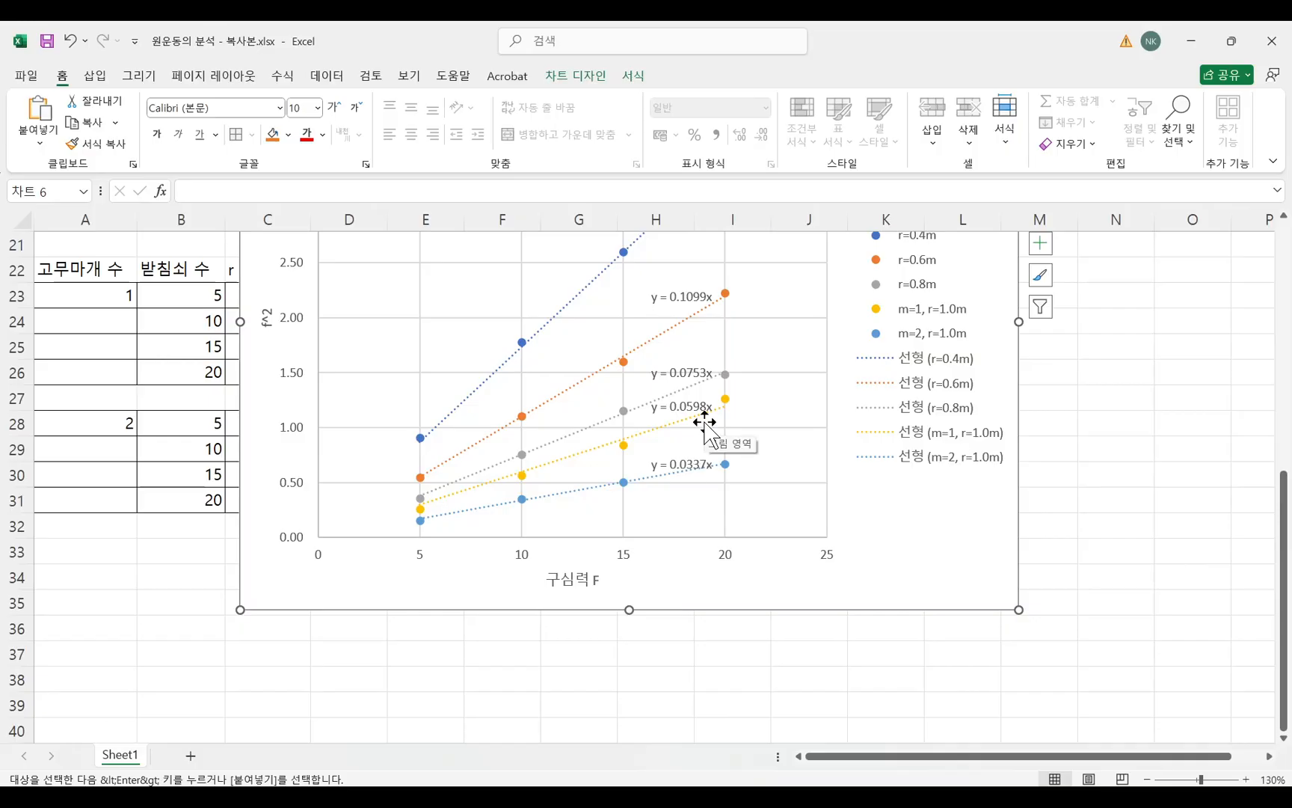
mouse_move(957, 555)
left_mouse_down()
mouse_move(966, 514)
mouse_move(969, 546)
mouse_move(1007, 542)
mouse_move(995, 563)
mouse_move(987, 528)
mouse_move(980, 543)
mouse_move(970, 533)
left_mouse_up()
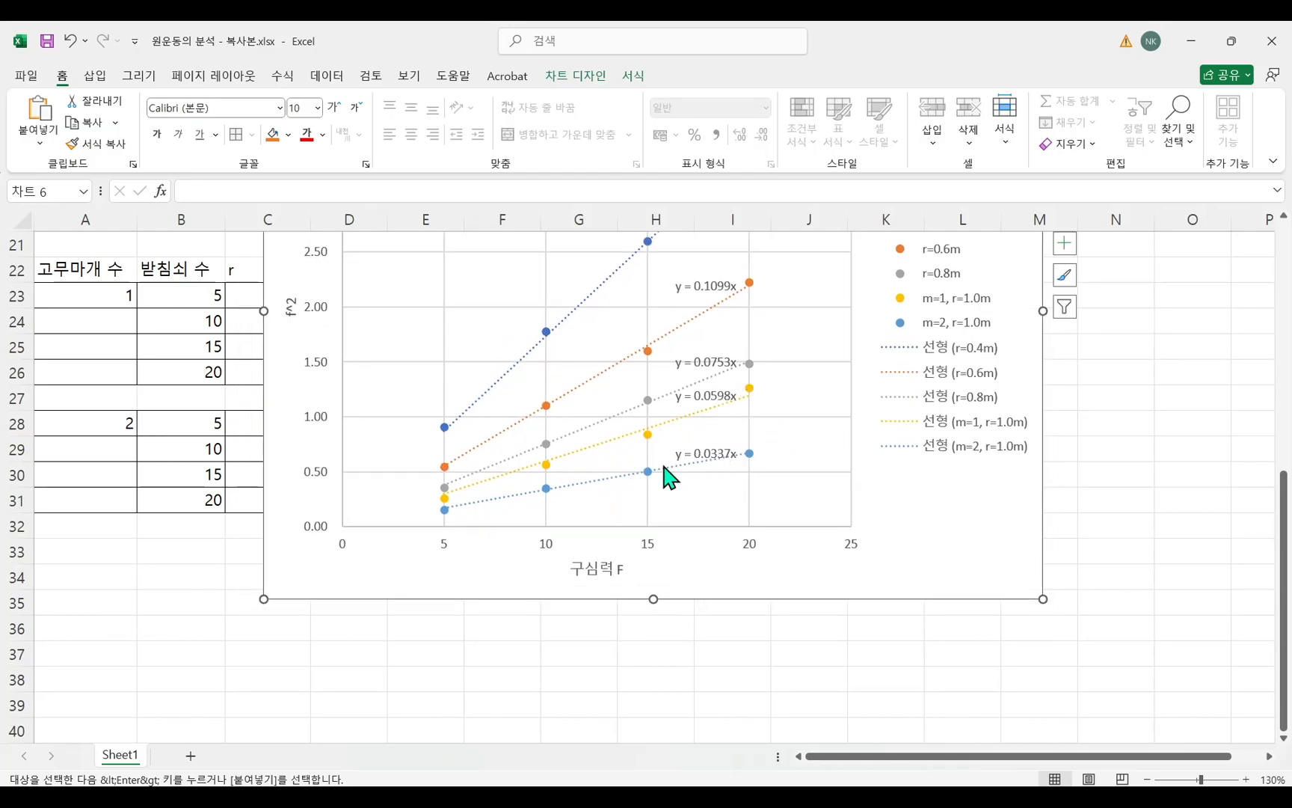
Set up a small table below the chart with headings F in D37 and m in E37, and m values 1 and 2 in E38:E39.
left_click(327, 649)
type("ㄹ")
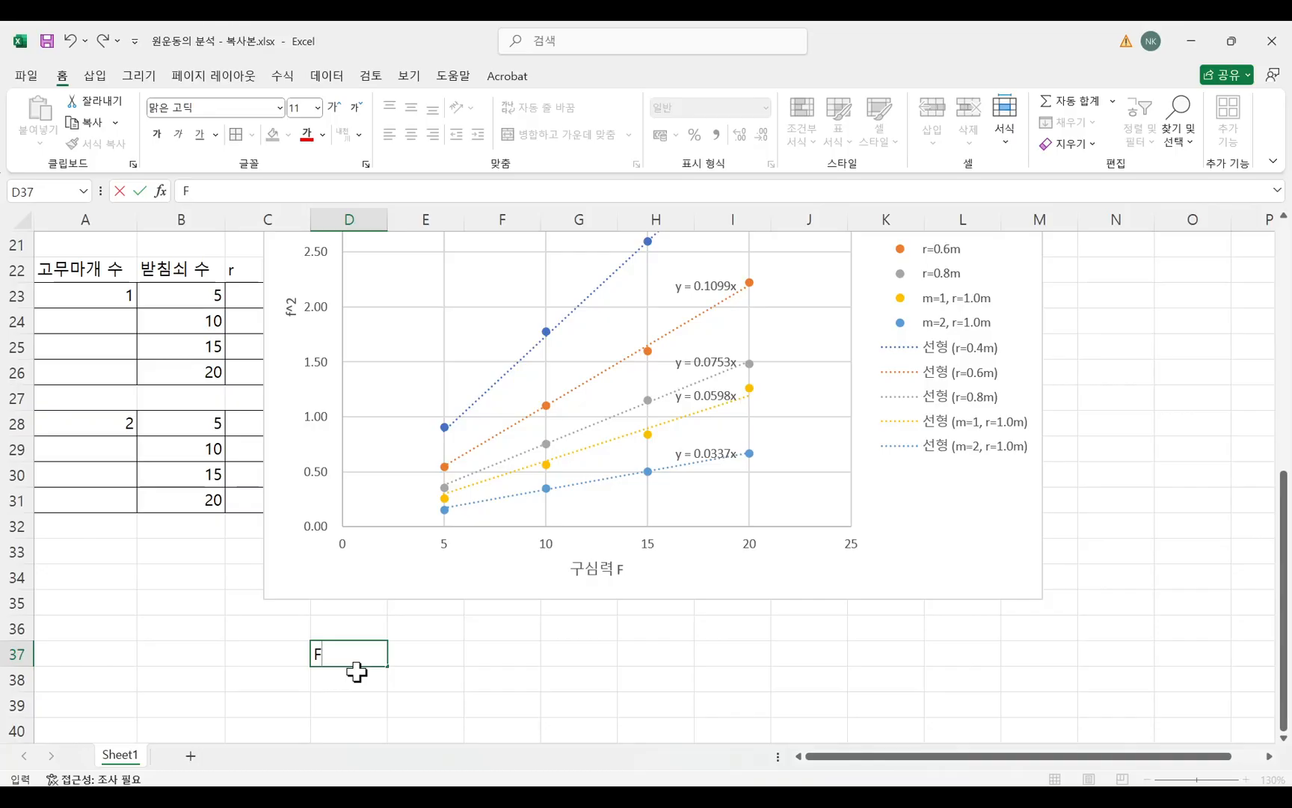
key("Tab")
type("m")
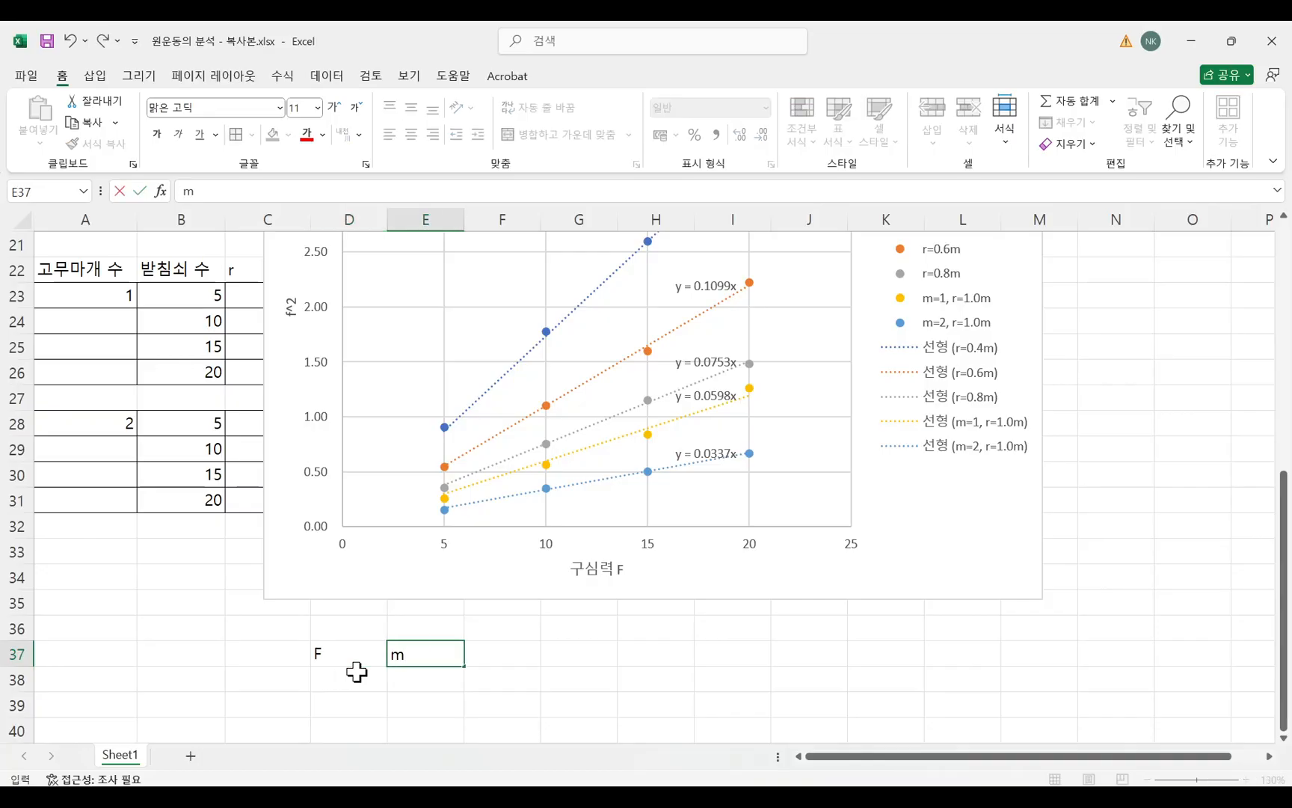
key("Tab")
left_click(430, 682)
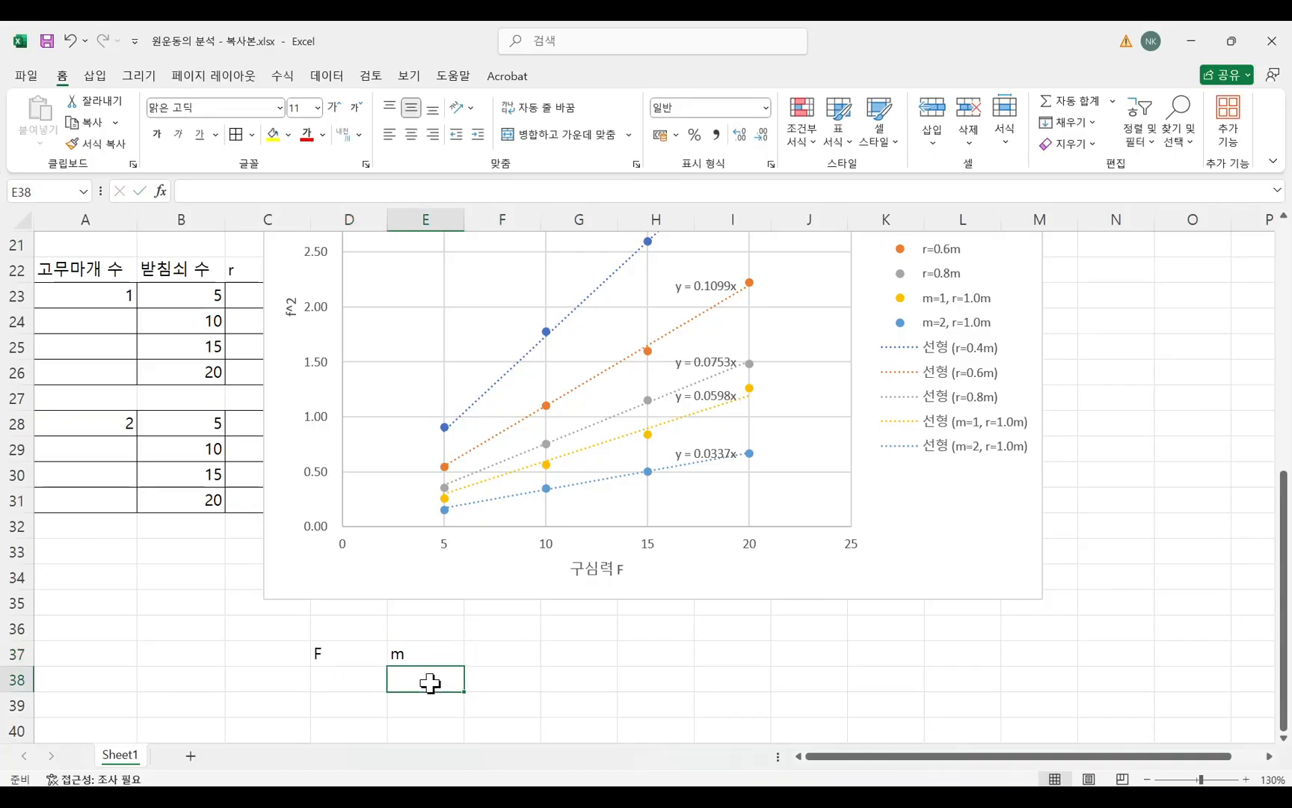
type("1")
key("Return")
type("2")
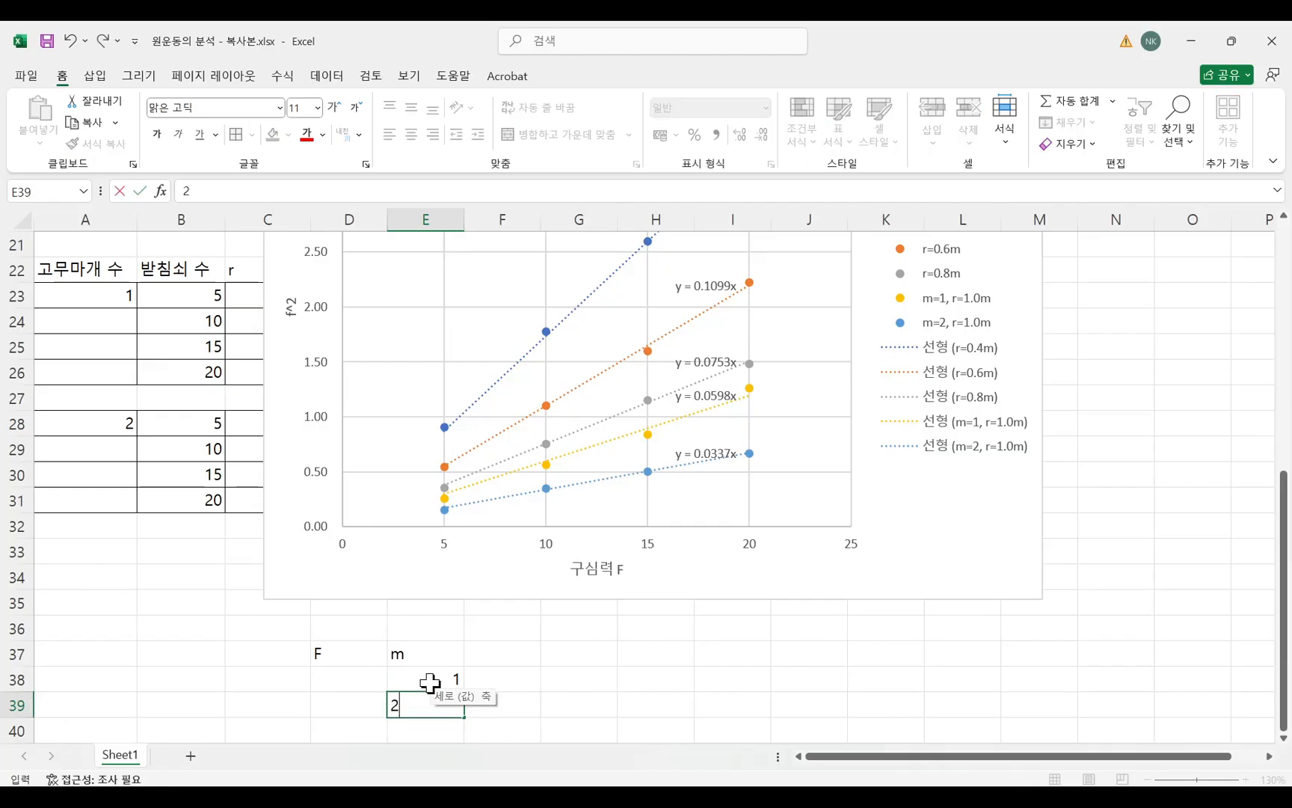
left_click(529, 675)
Enter the label f2 in C36 and the constant value 0.4 in C37.
left_click(319, 677)
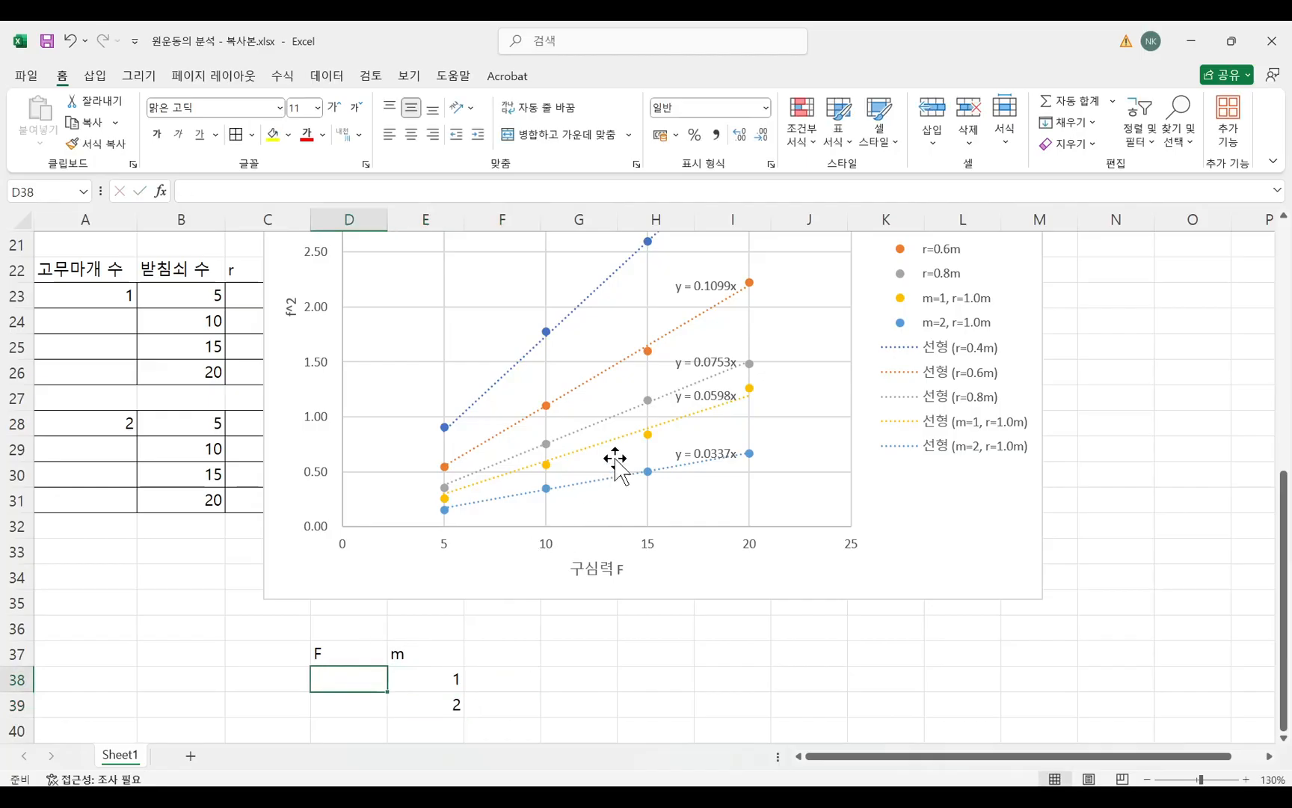
left_click(240, 655)
type("f^")
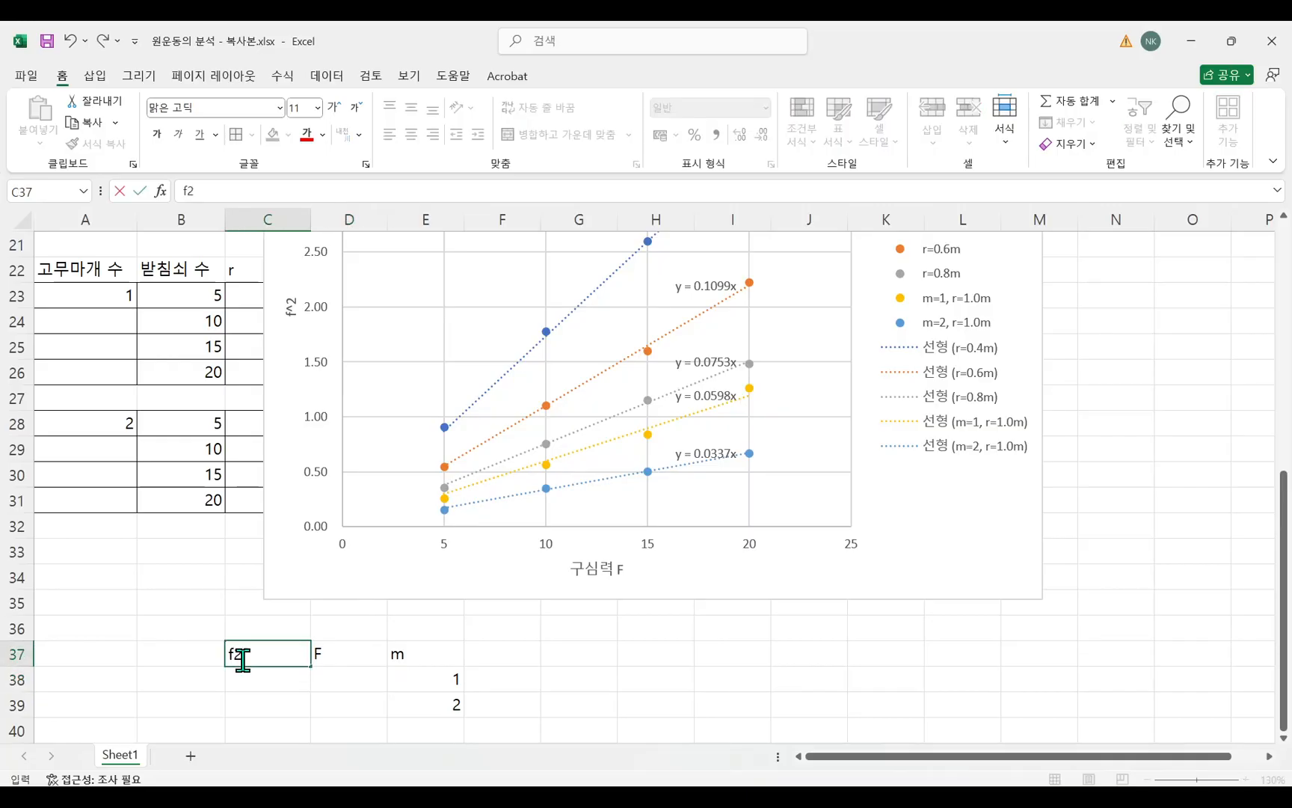
type("2")
key("Up")
left_click(240, 657)
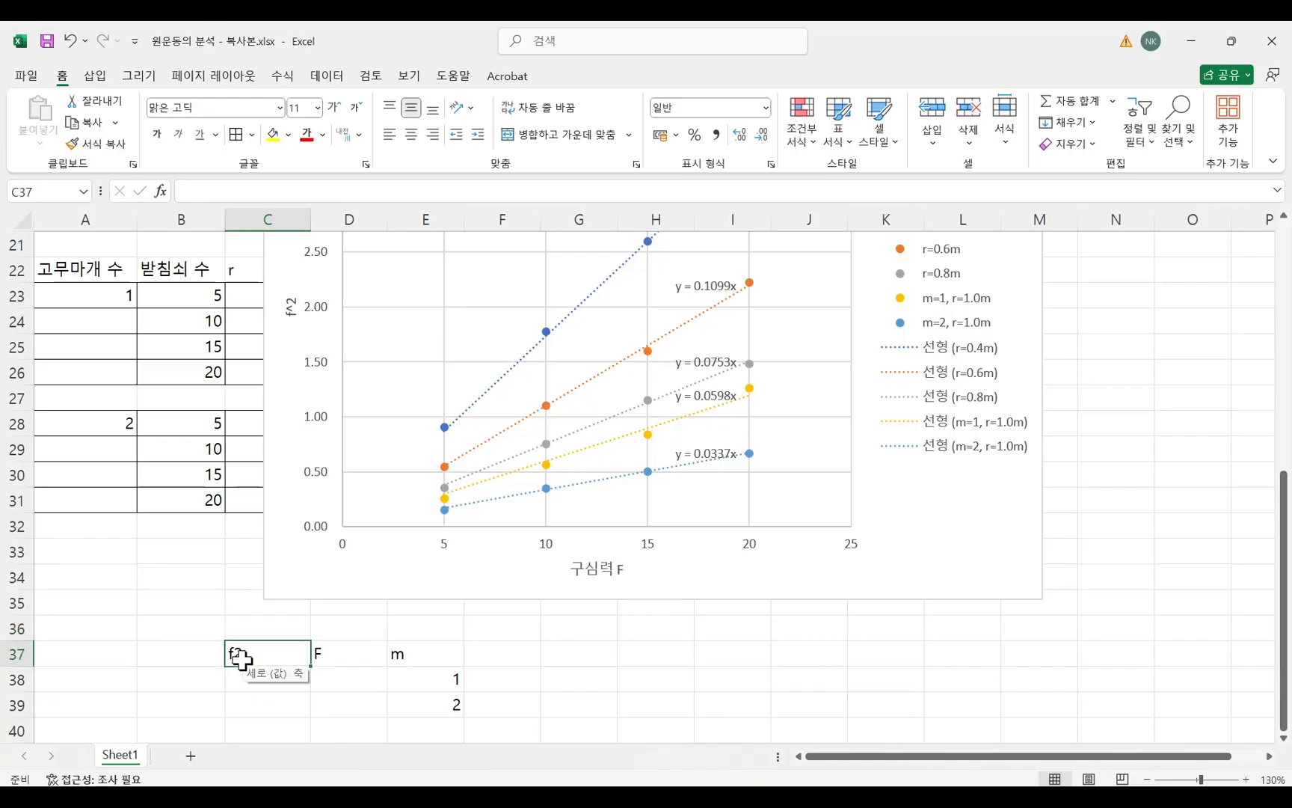
key("Up")
type("f")
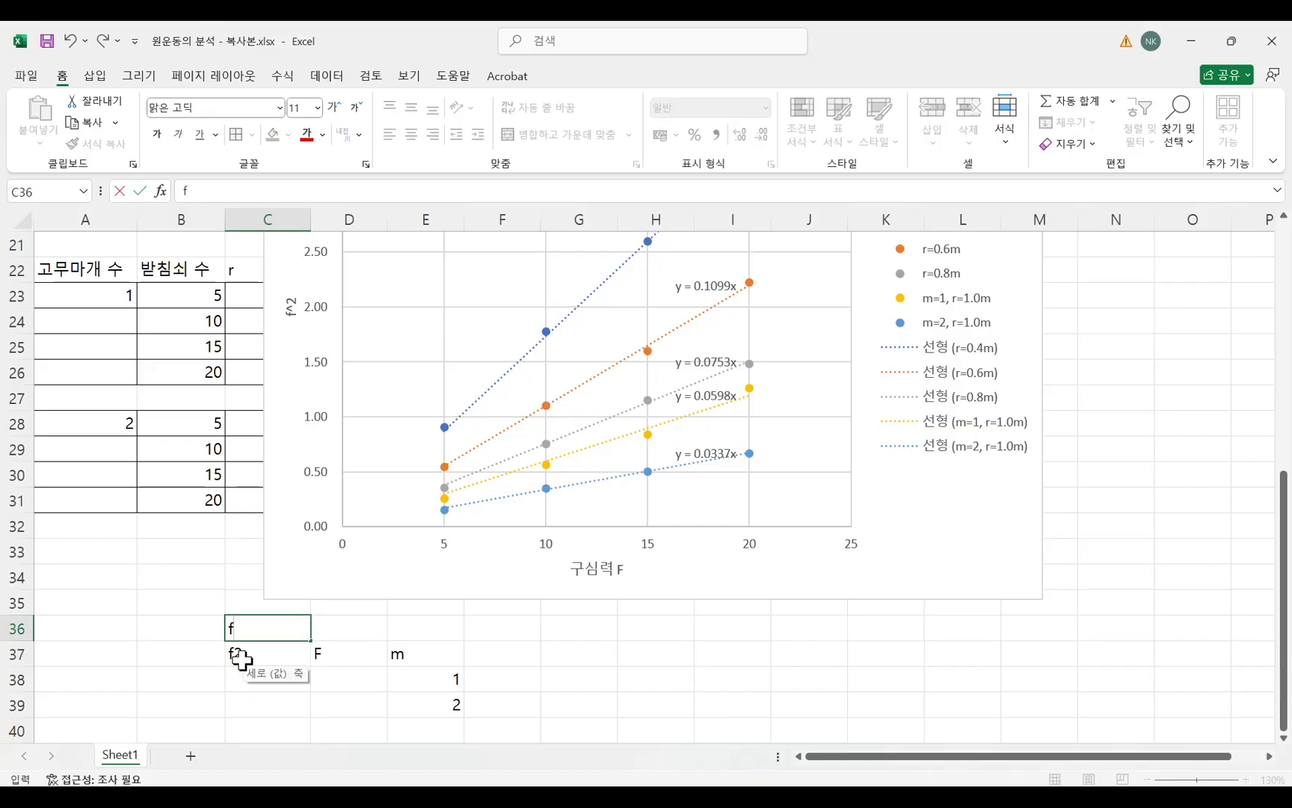
key("Return")
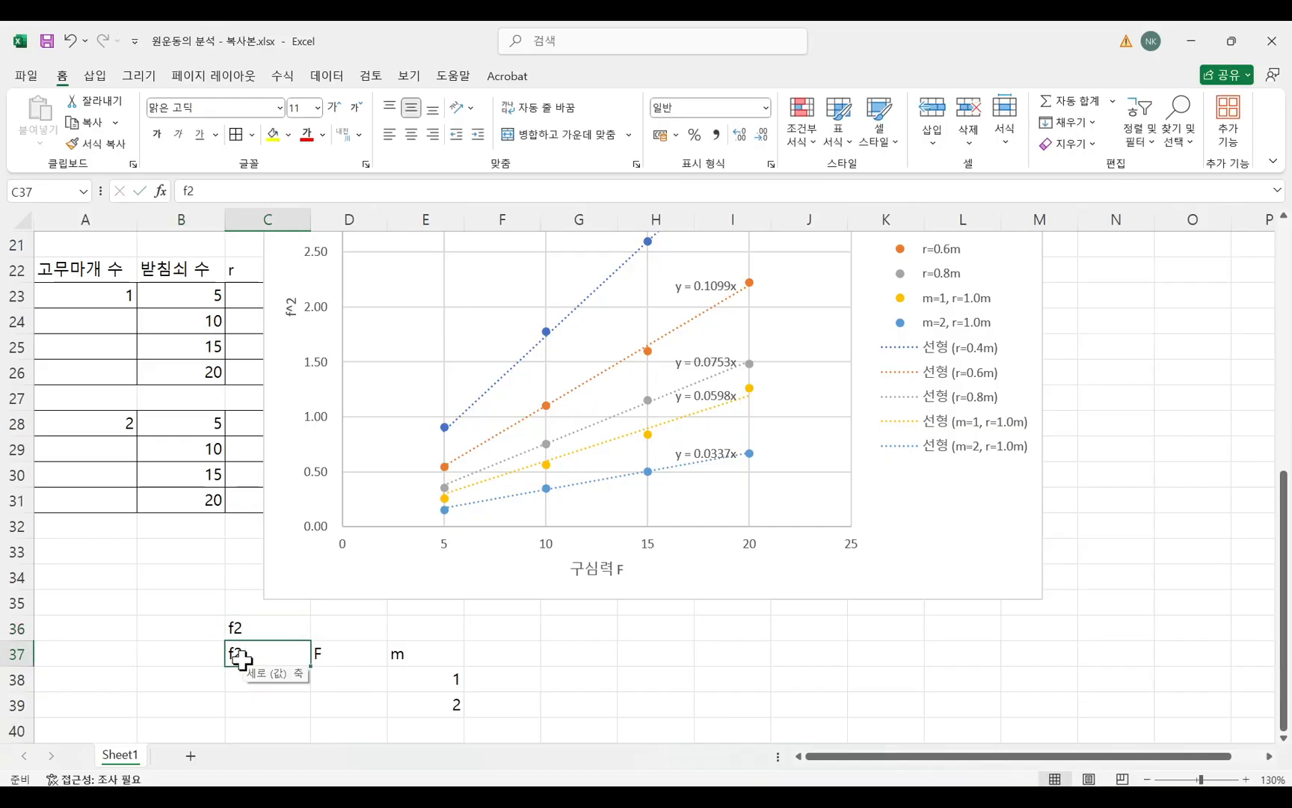
key("BackSpace")
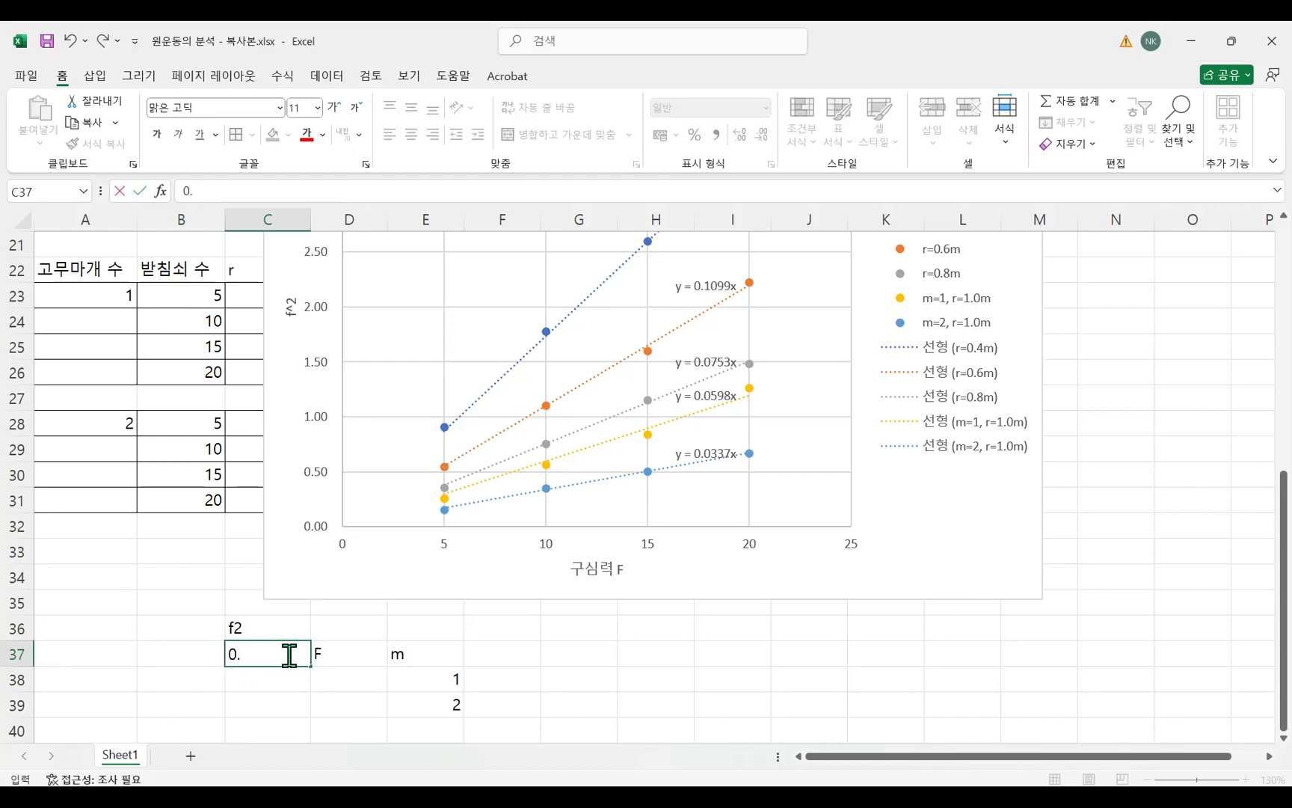
type("0.4")
left_click(392, 683)
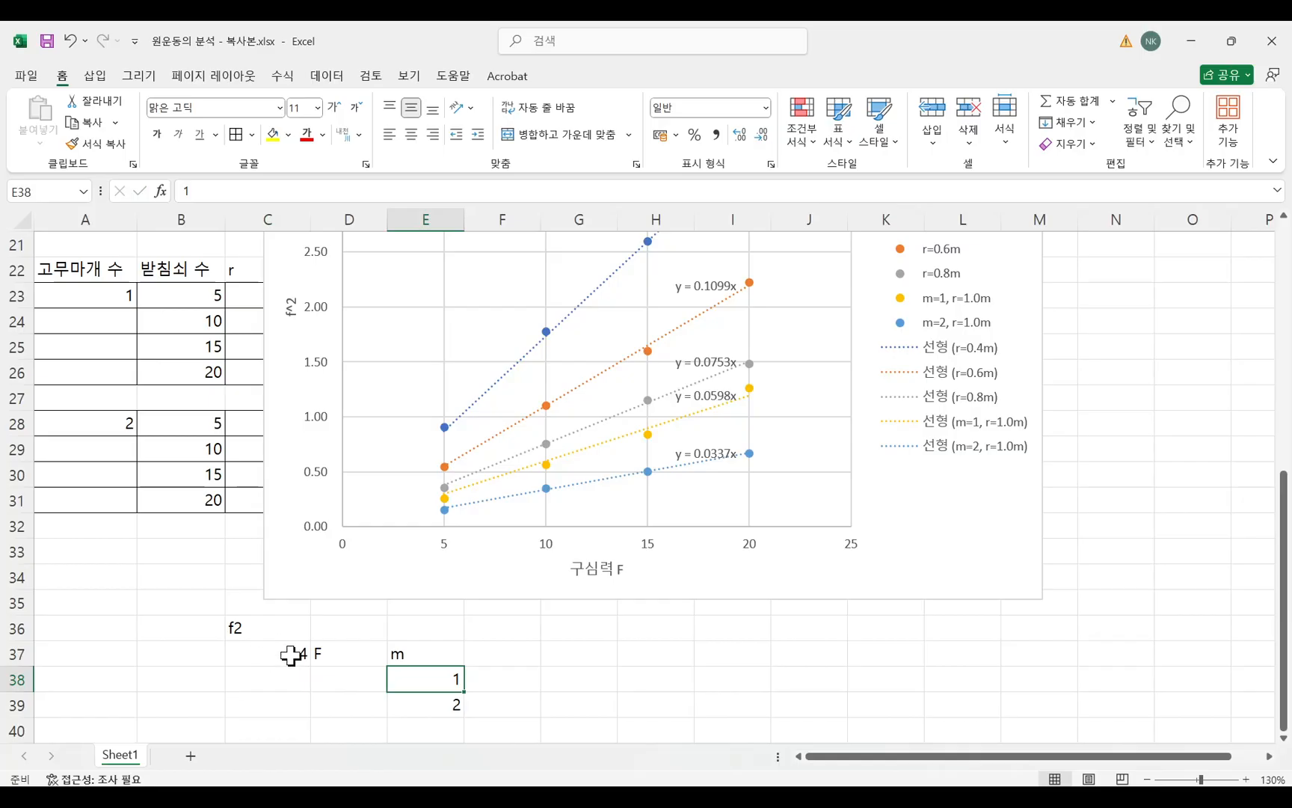
left_click(291, 655)
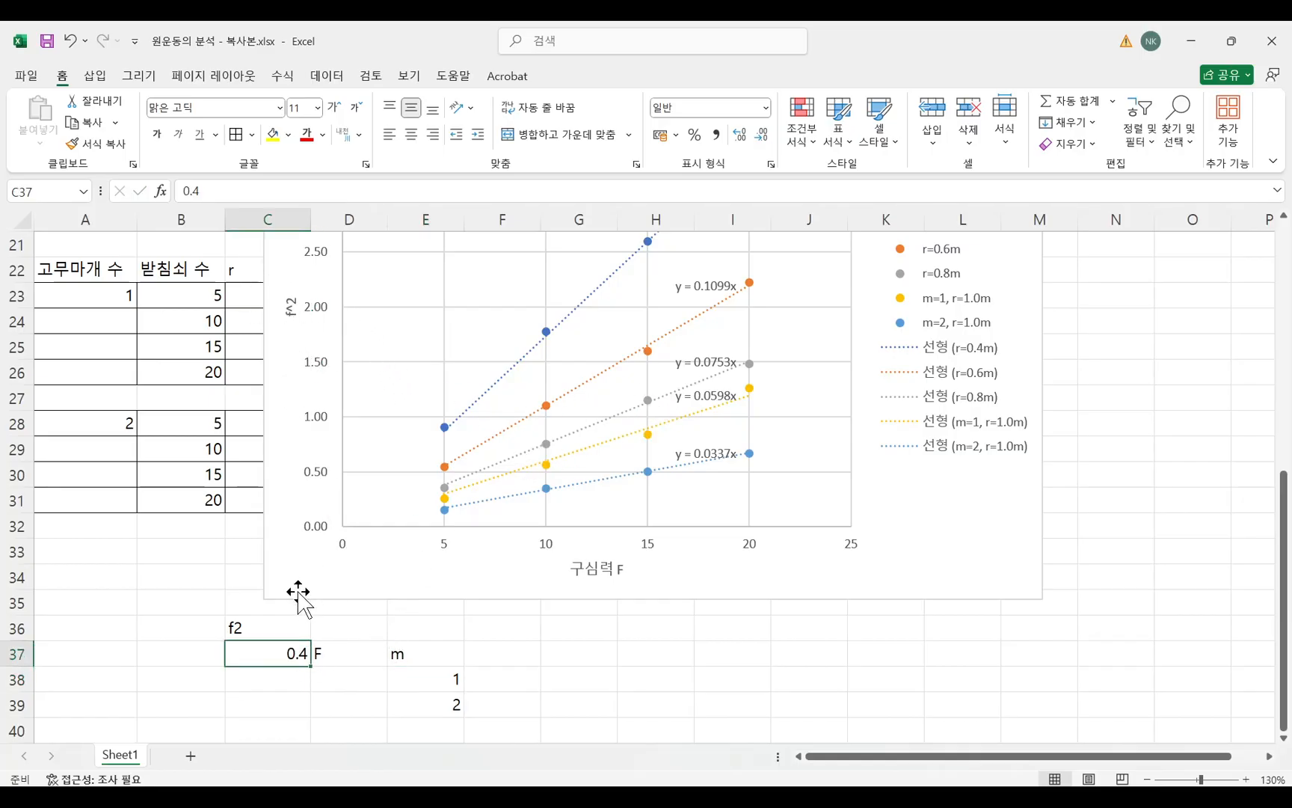
Extend the label in C36 to f2=y and enter x in D36 above the F heading.
double_click(281, 629)
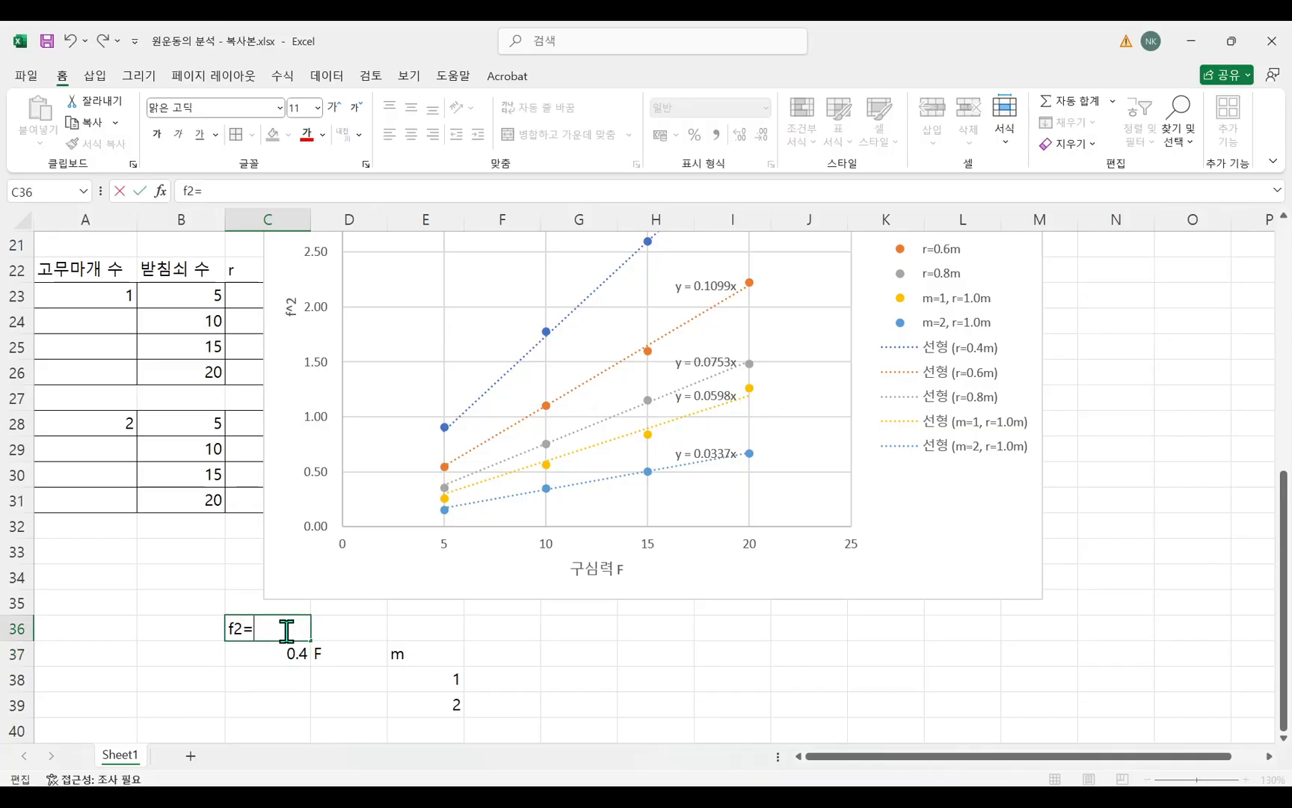
type("=y")
left_click(402, 625)
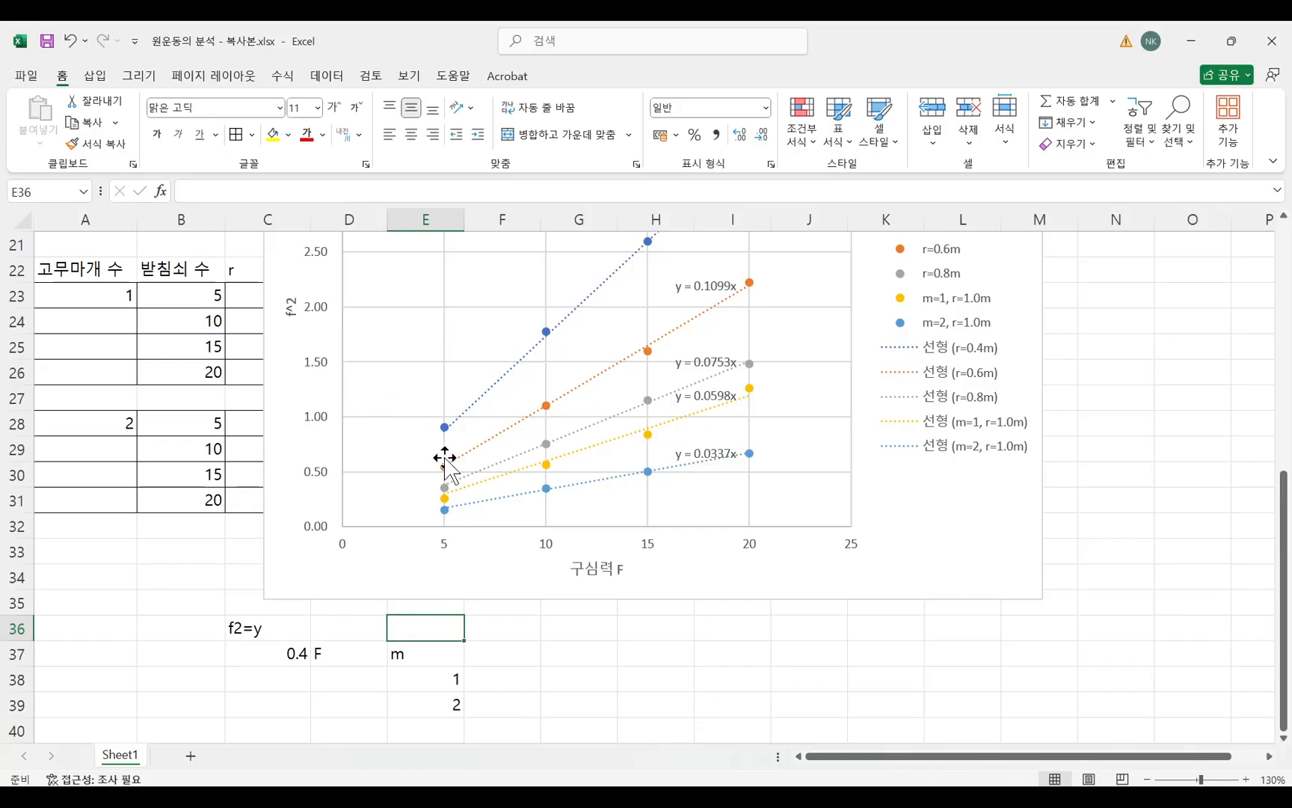
left_click(347, 628)
type("x")
left_click(362, 657)
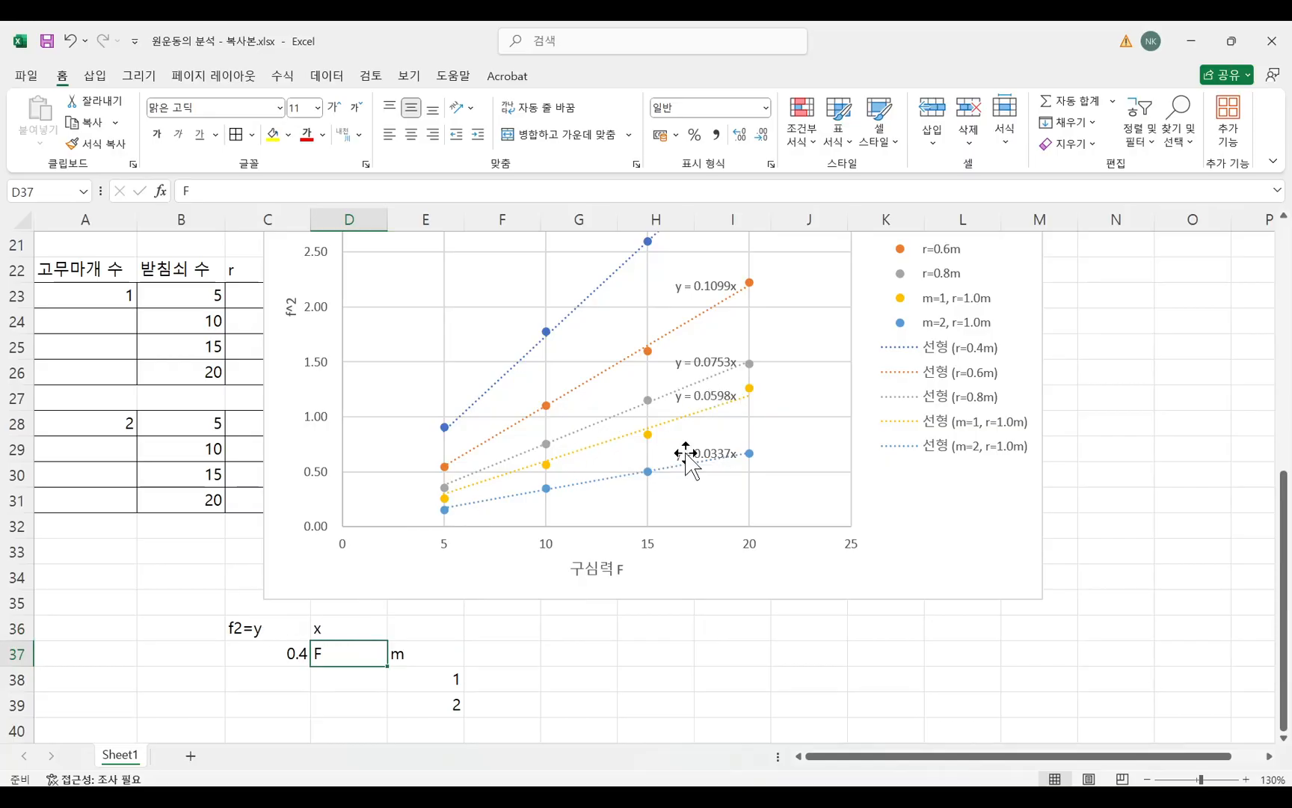
Calculate F for m=1 in D38 with the formula =0.4/0.0598, using the slope of the m=1, r=1.0m trendline.
left_click(347, 678)
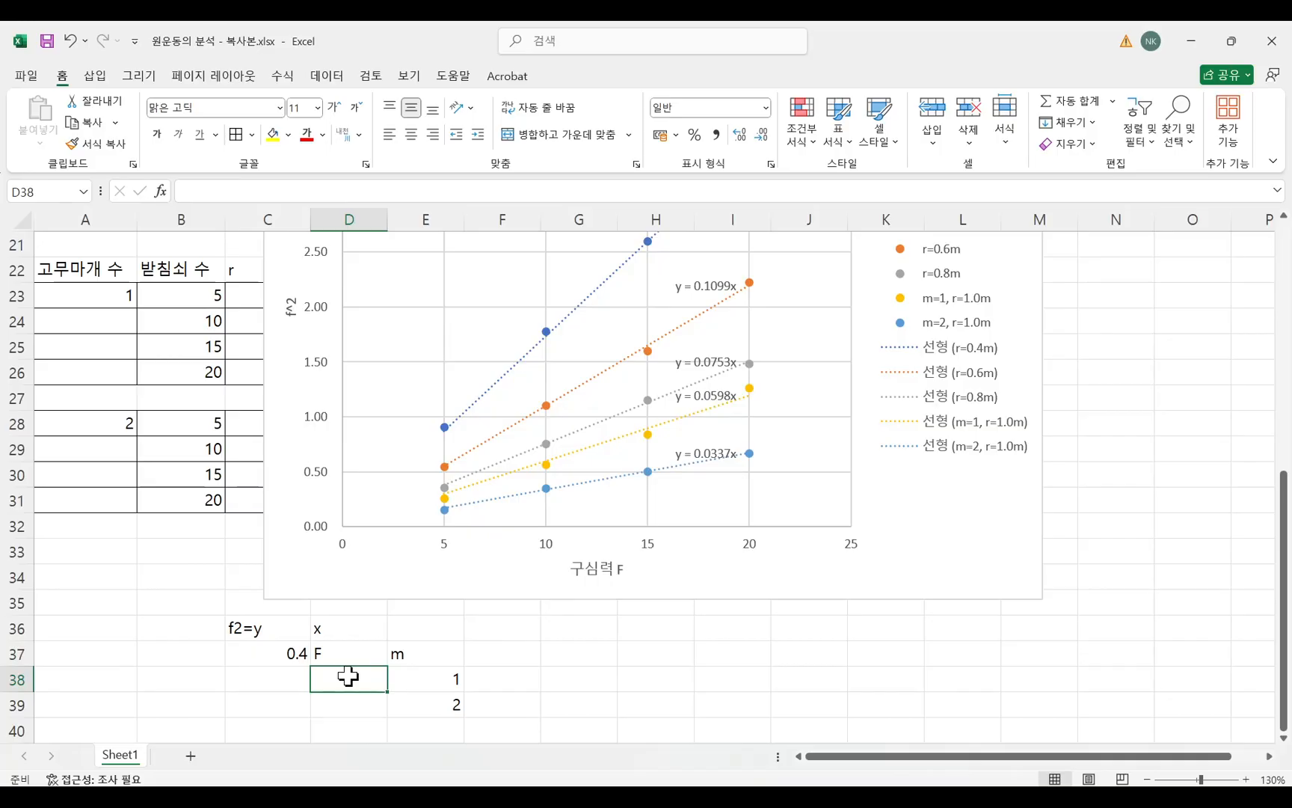
left_click(329, 193)
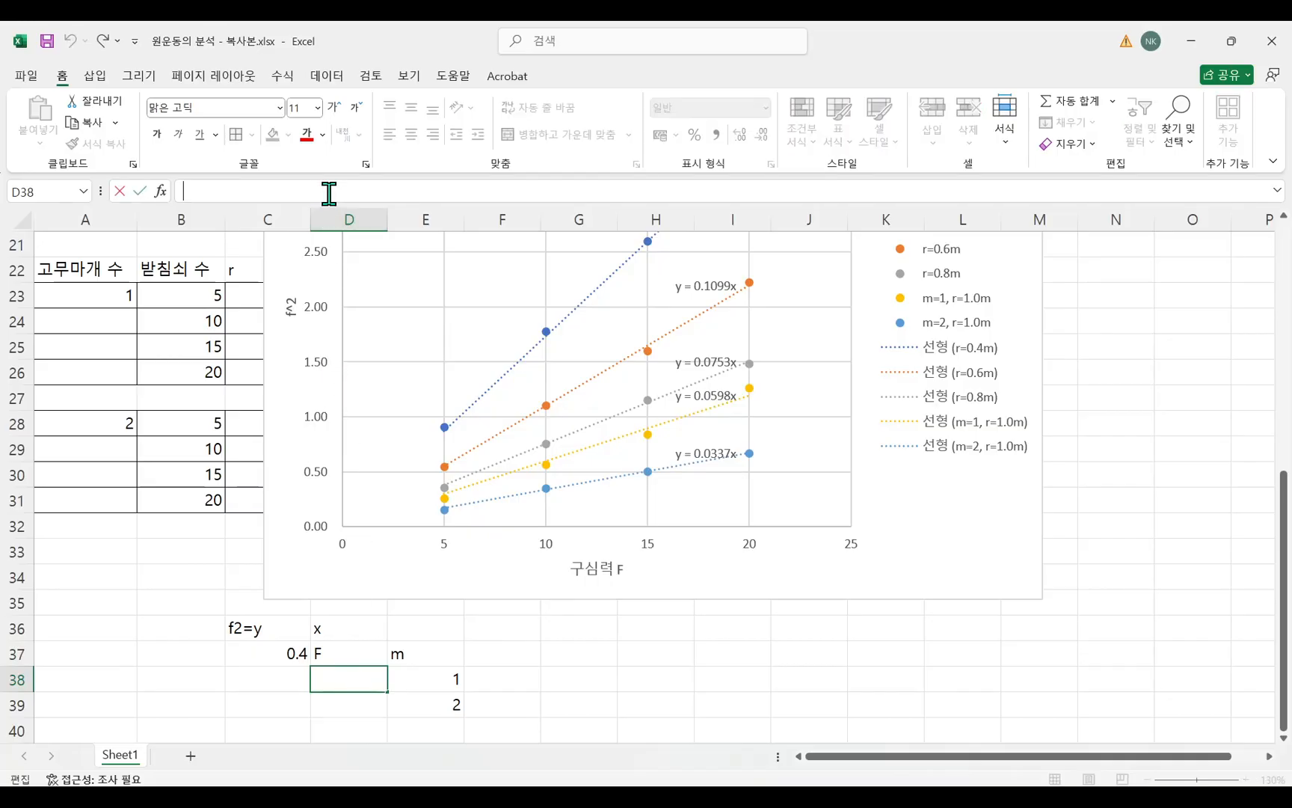
type("=0.4/0.0")
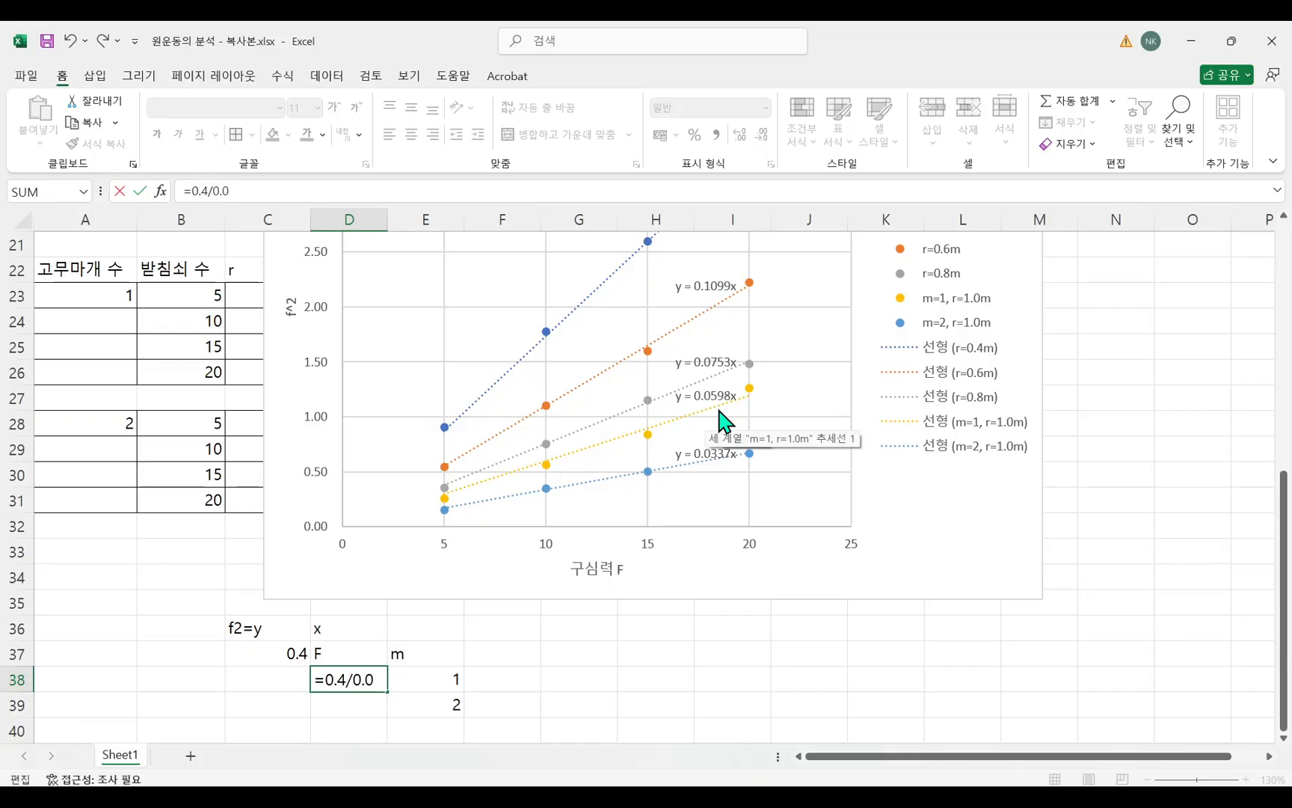
type("98")
key("Return")
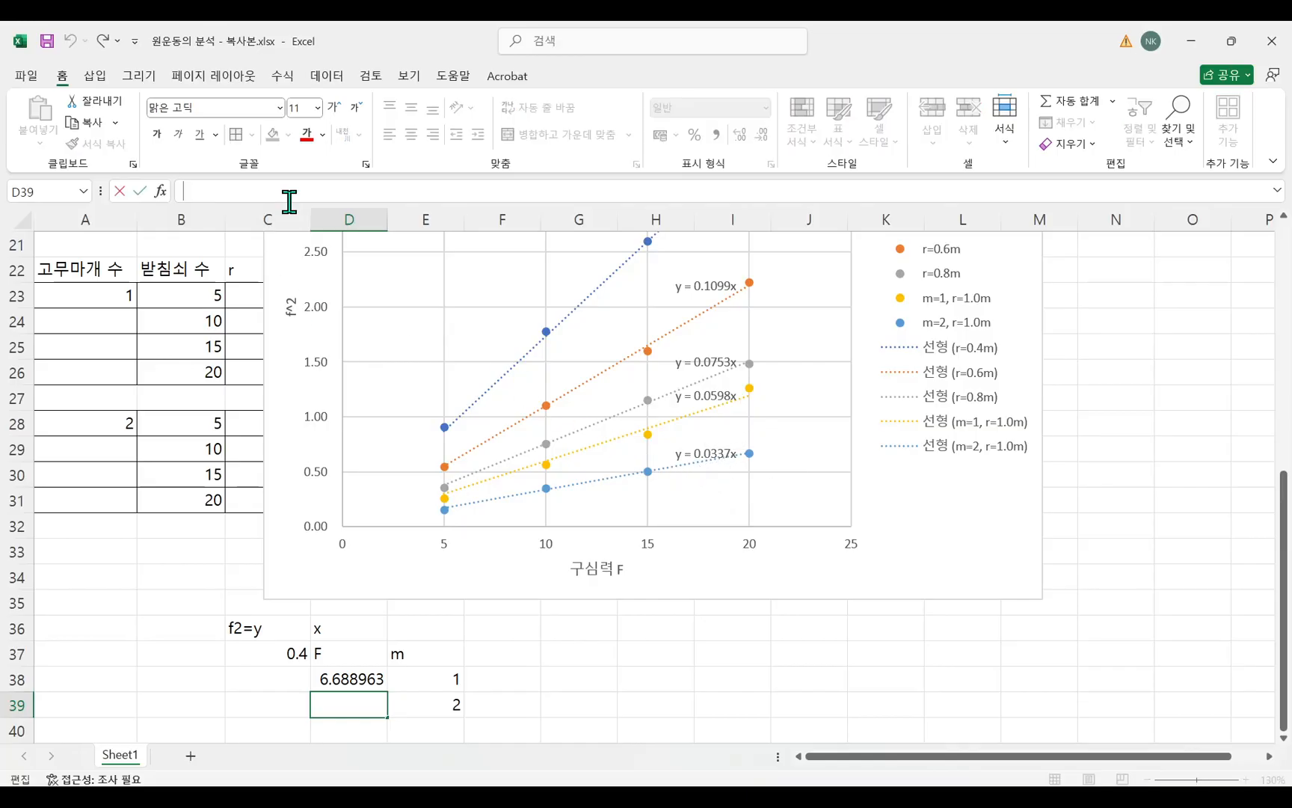
Calculate F for m=2 in D39 with the formula =0.4/0.0337, using the slope of the m=2, r=1.0m trendline.
type("=0.4/0")
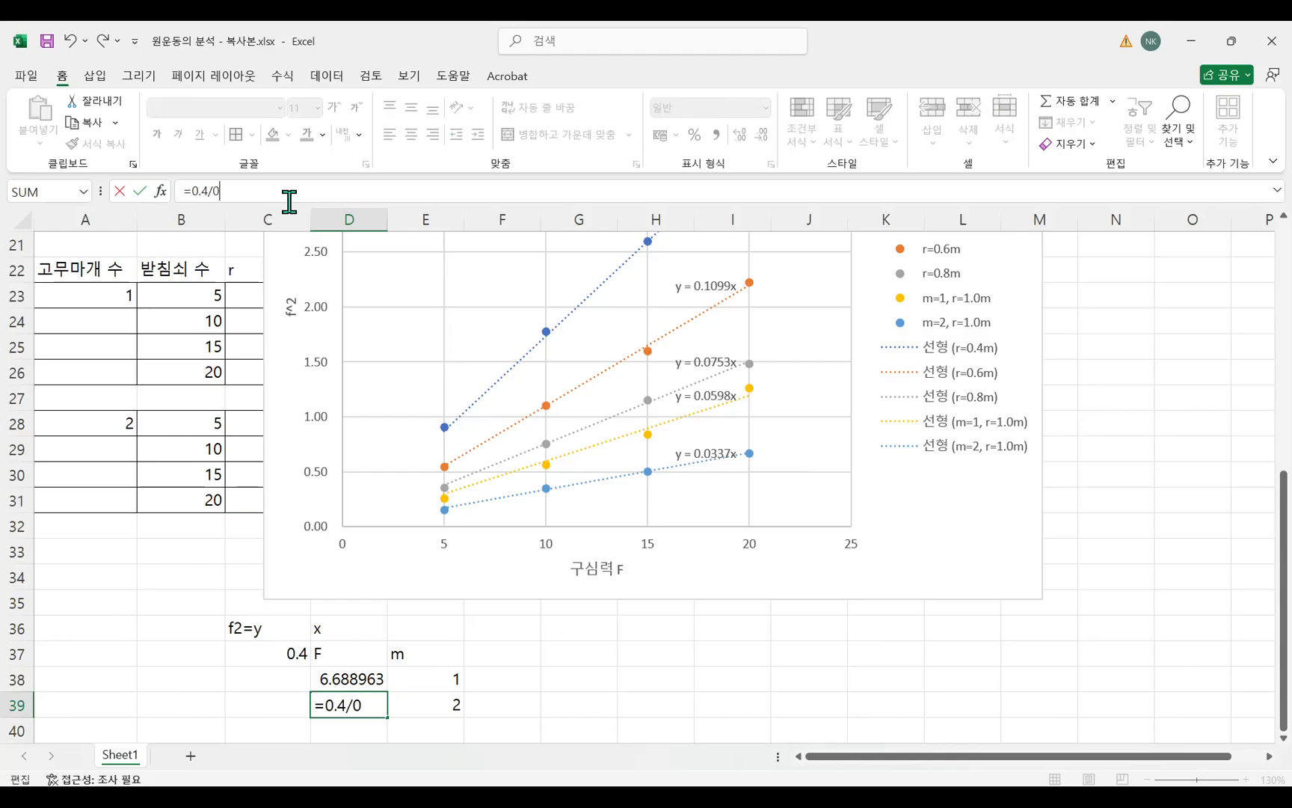
type(".0337")
key("Return")
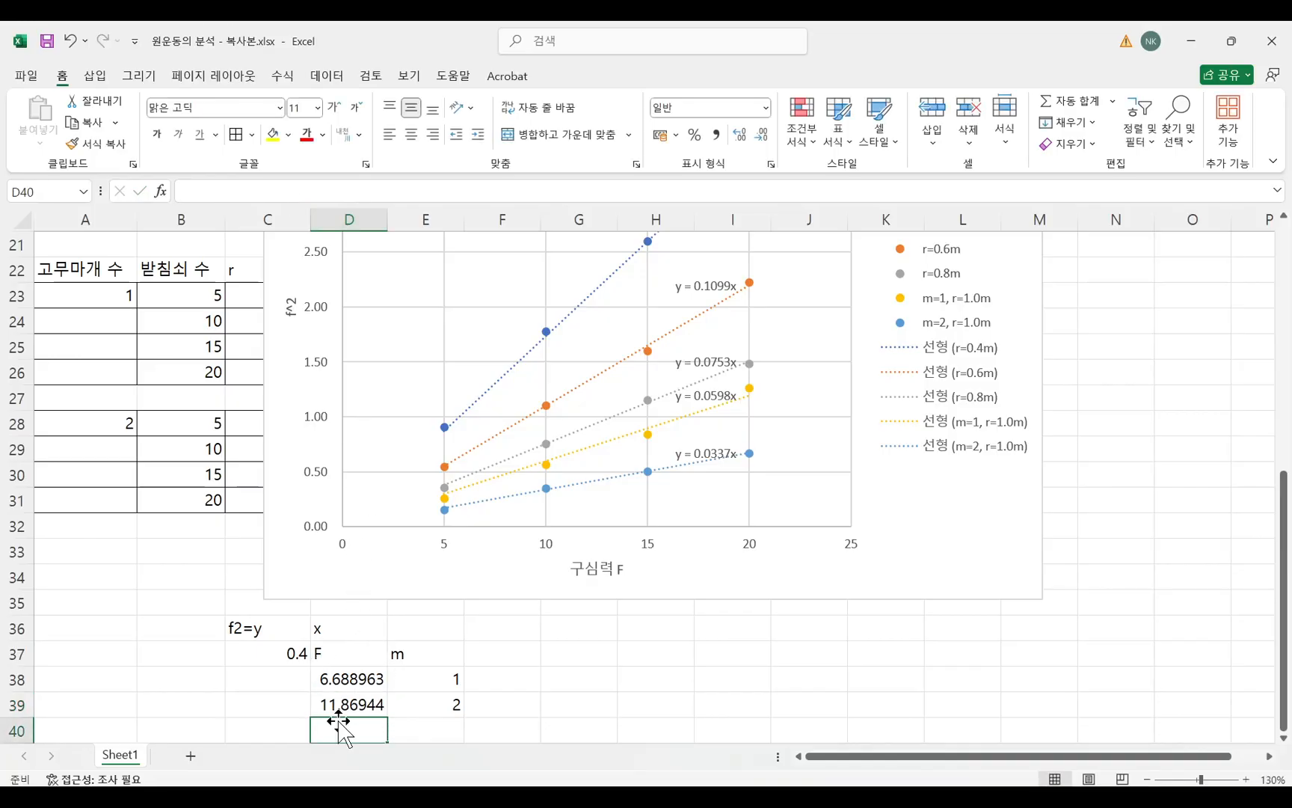
left_click(343, 711)
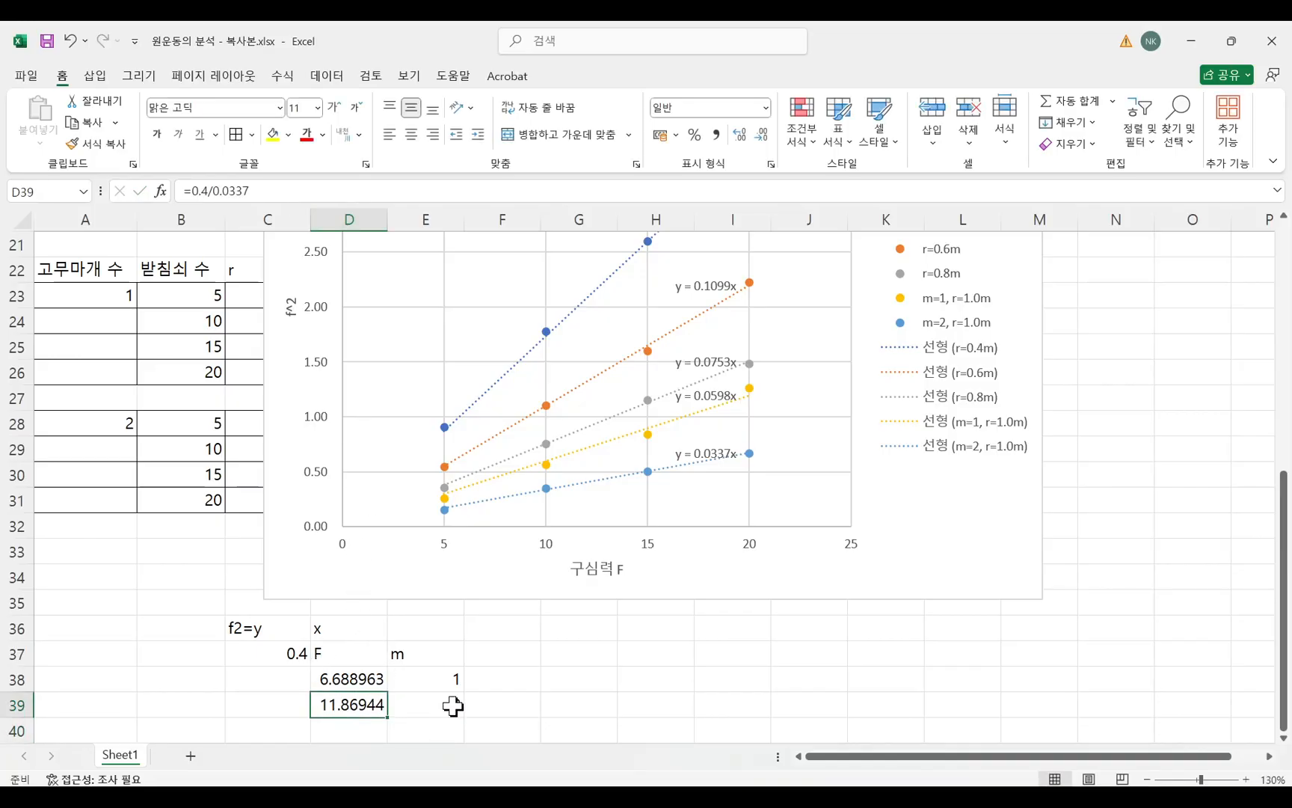
Insert an empty markers-only scatter chart and place it beside the F and m table.
scroll(453, 705, "down", 4)
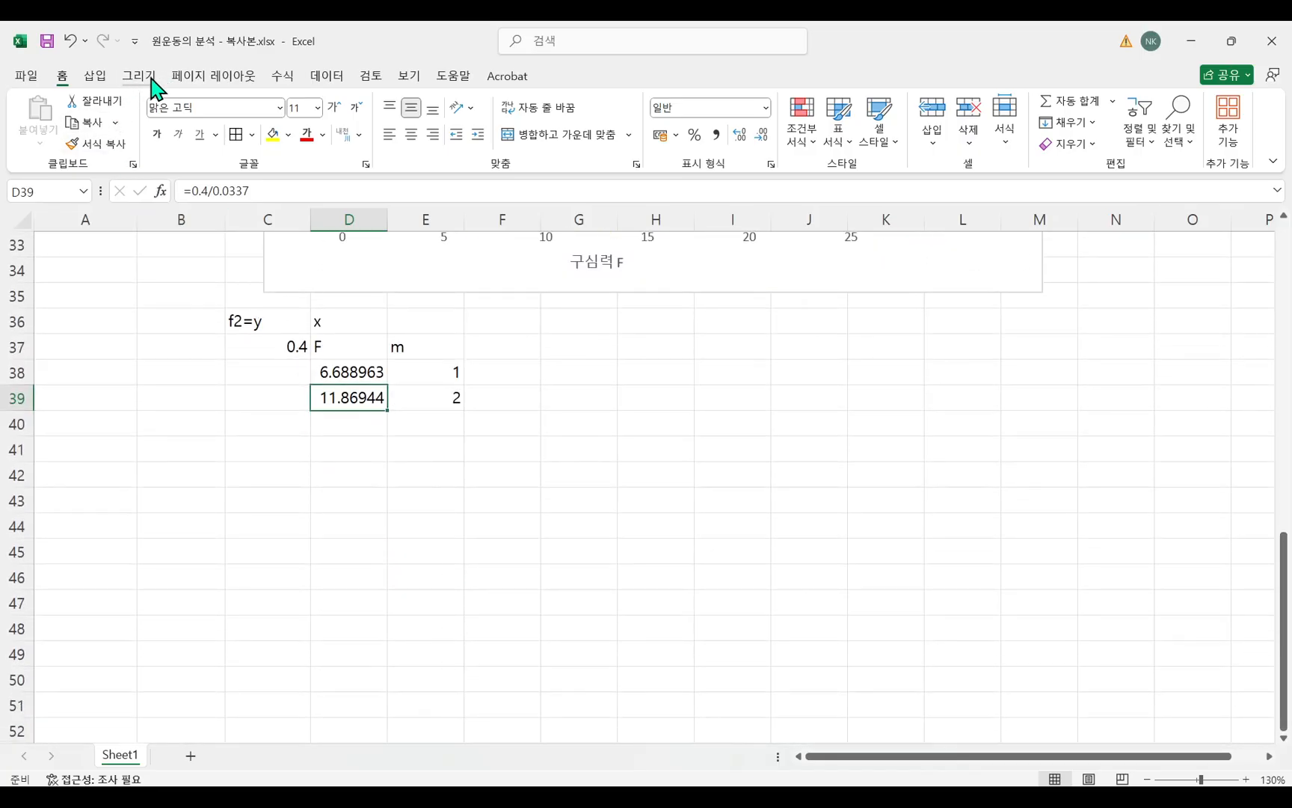
left_click(371, 490)
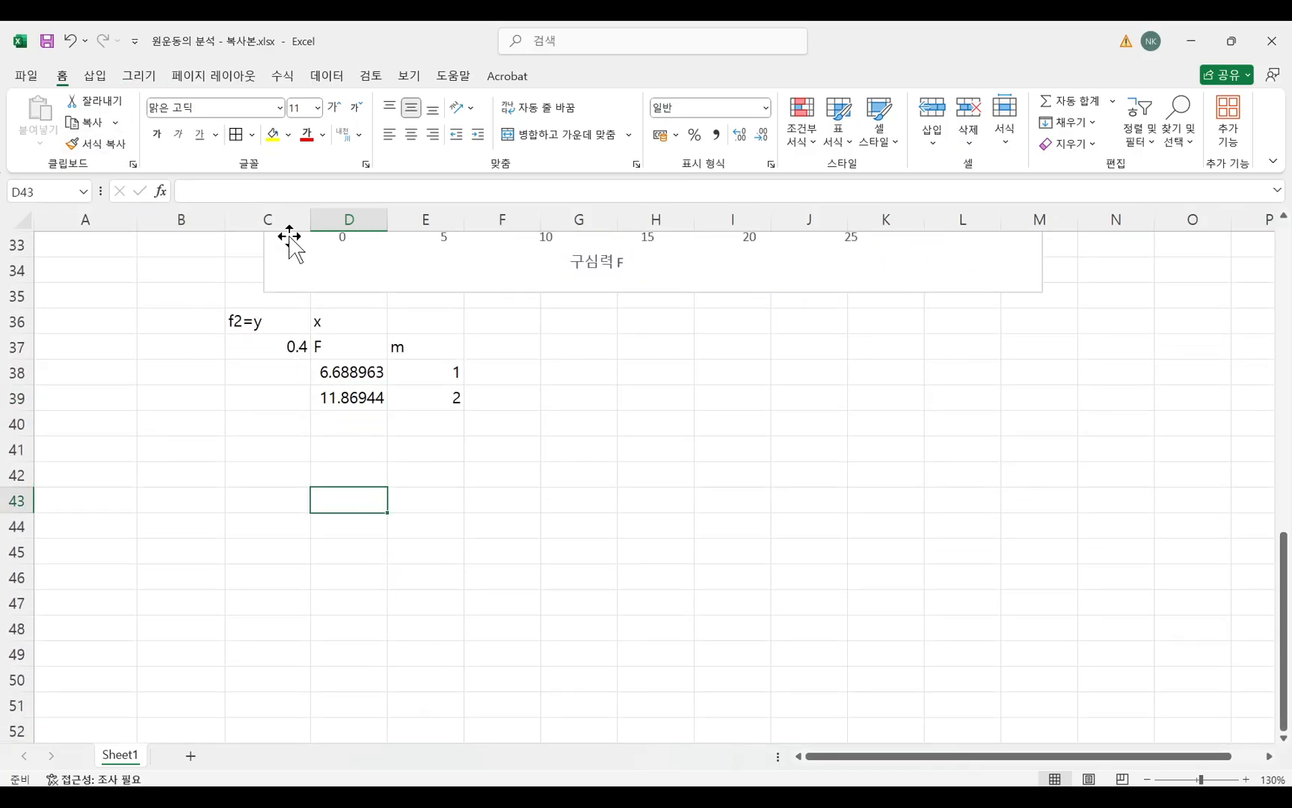
left_click(95, 75)
left_click(494, 143)
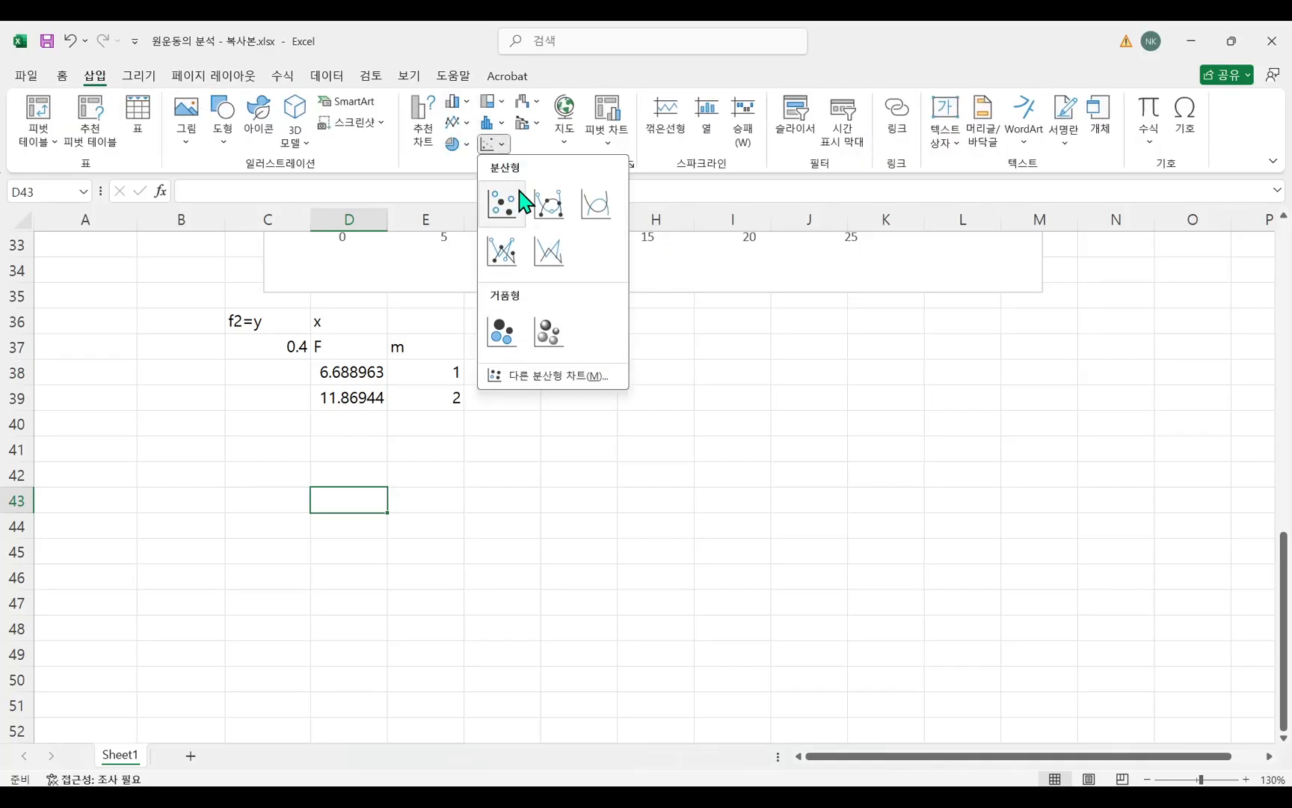
left_click(514, 213)
left_click_drag(531, 404, 677, 427)
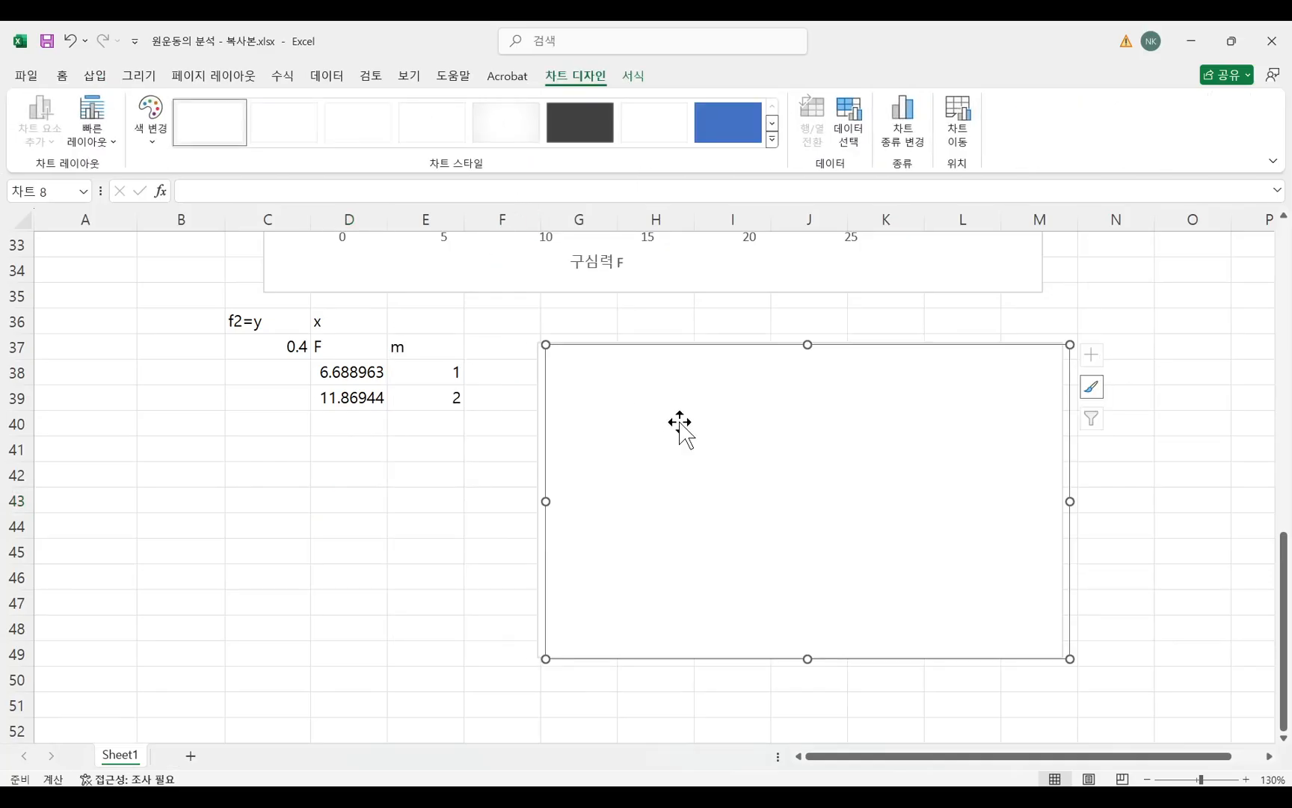
Add a data series to the empty scatter chart and name it f^2=0.4.
right_click(679, 427)
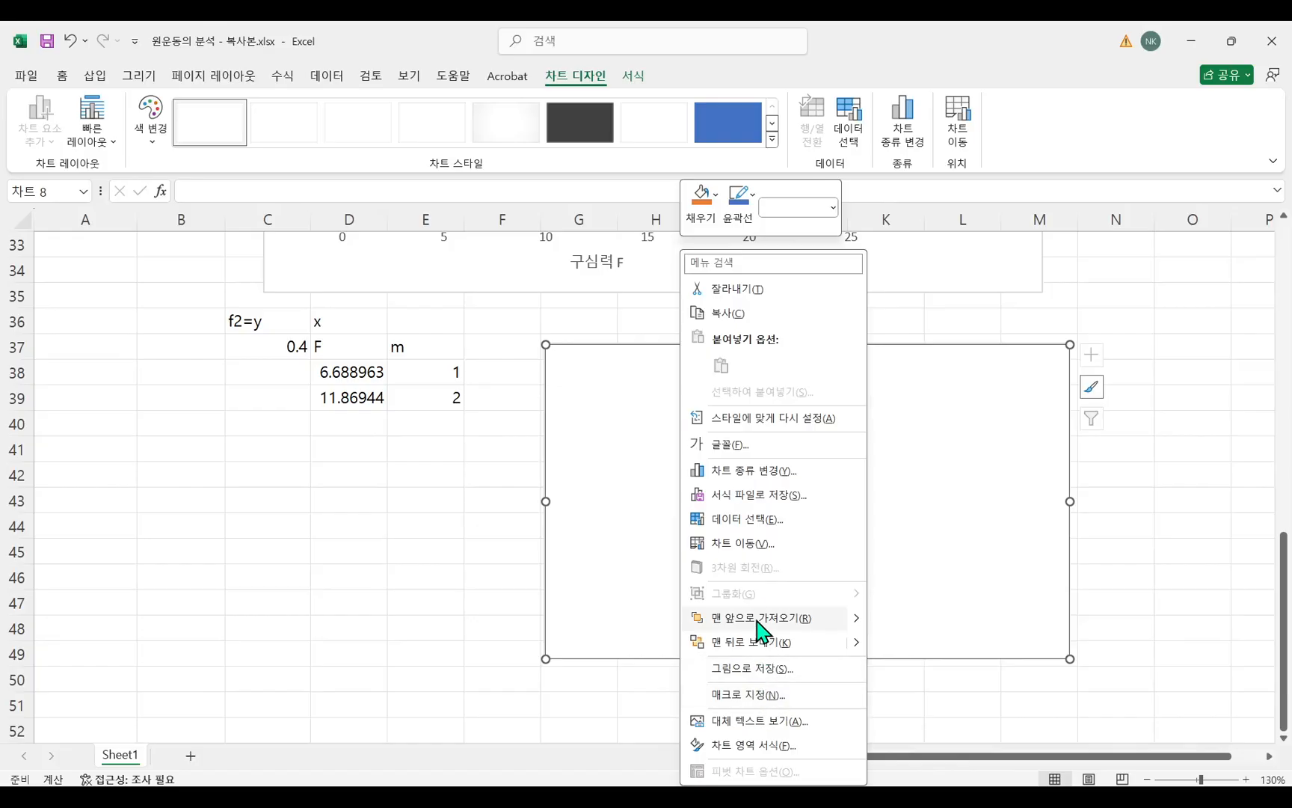
left_click(751, 521)
left_click_drag(392, 341, 672, 398)
left_click(522, 510)
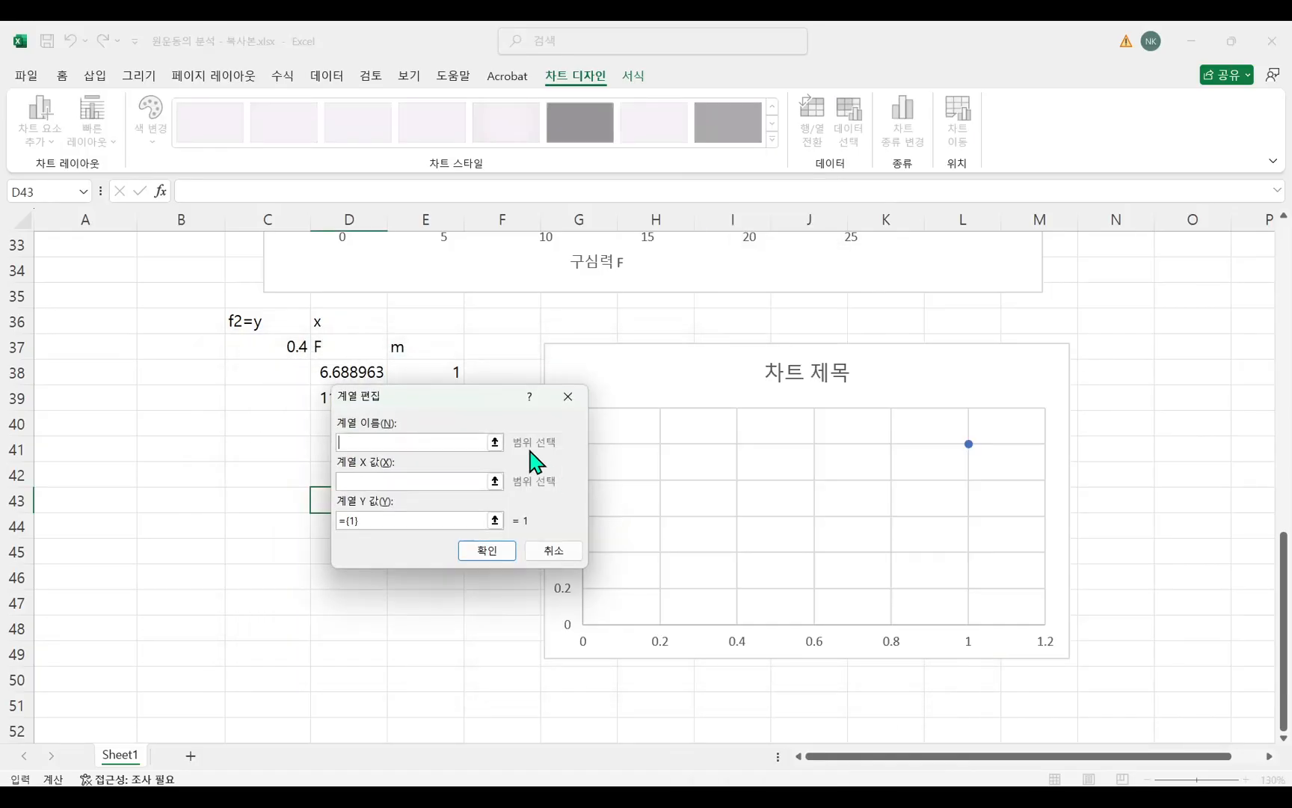
left_click_drag(483, 404, 673, 410)
left_click(604, 447)
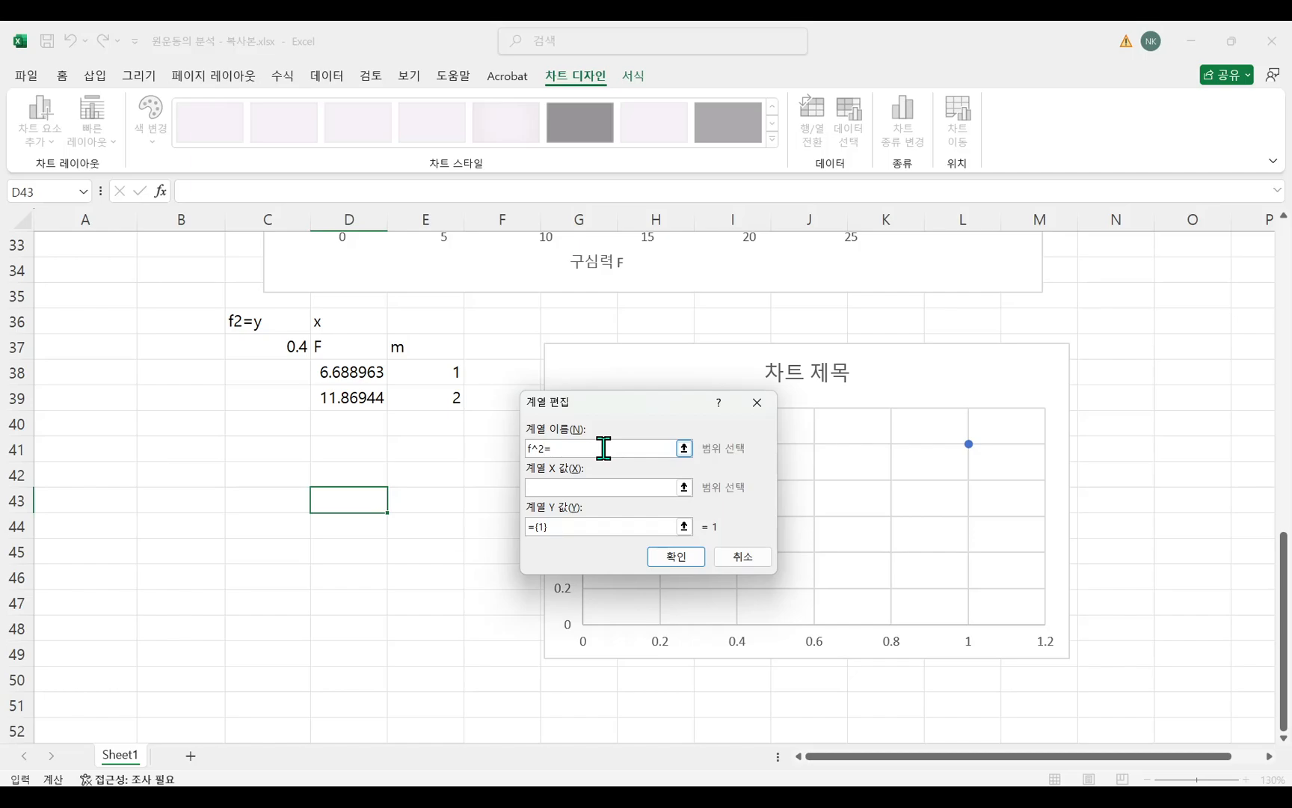
Set the f^2=0.4 series' X values to the m cells E38:E39 and its Y values to the F cells D38:D39.
left_click(617, 489)
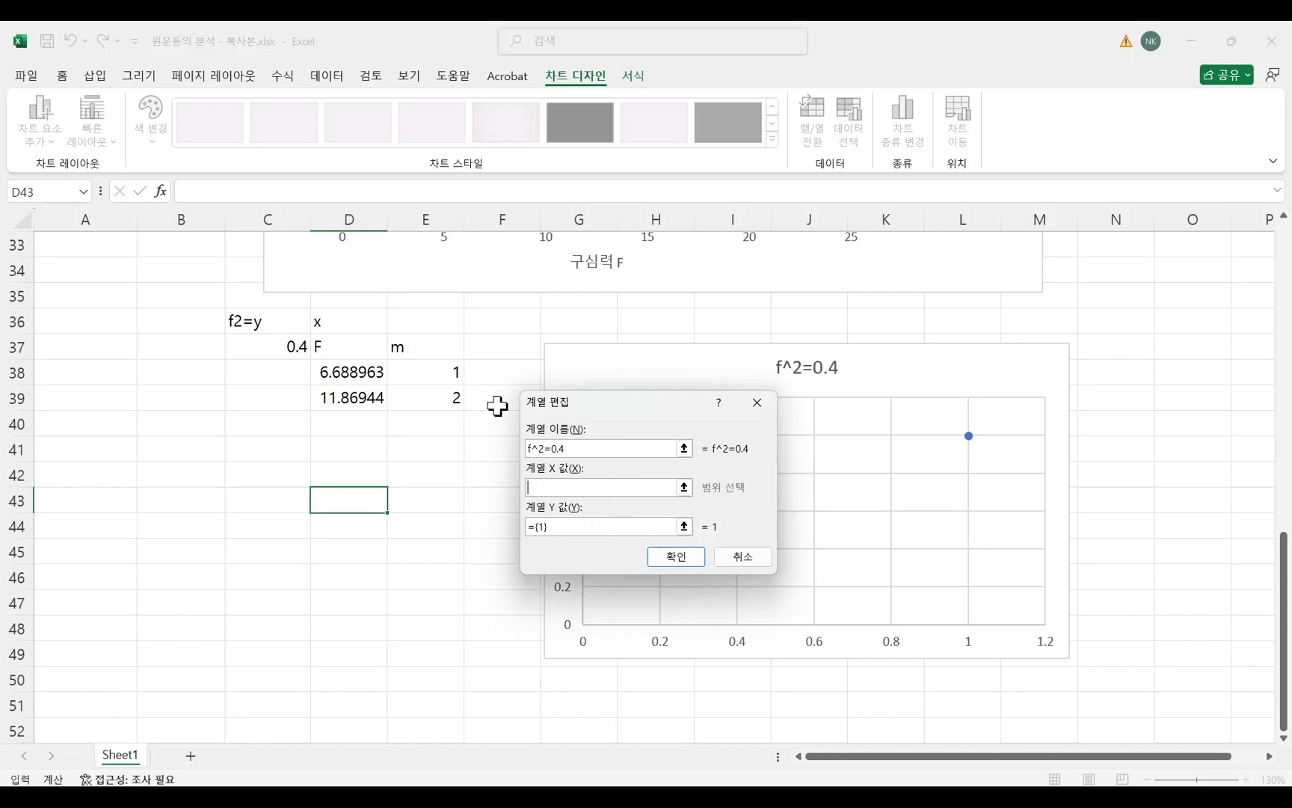
left_click_drag(447, 369, 447, 397)
left_click(584, 525)
left_click_drag(584, 526, 491, 534)
key("BackSpace")
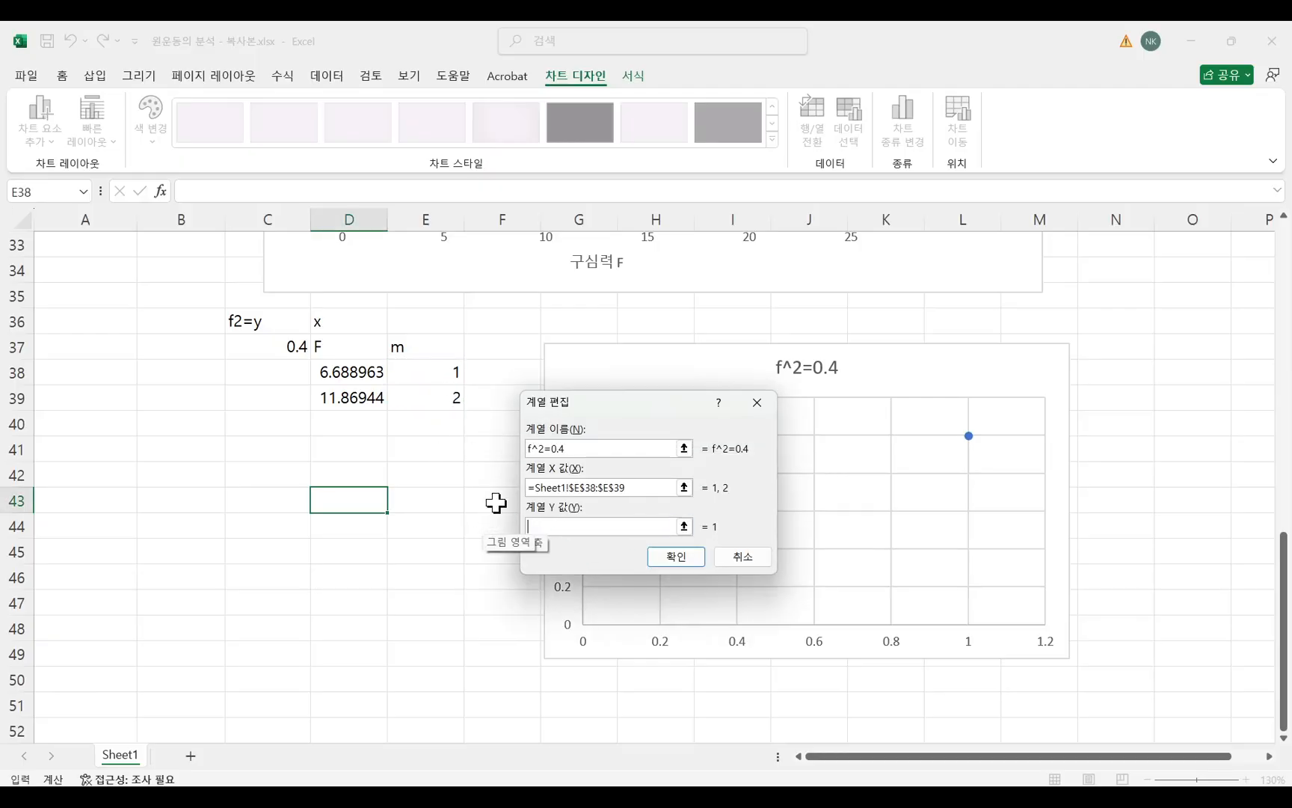
left_click_drag(361, 374, 367, 397)
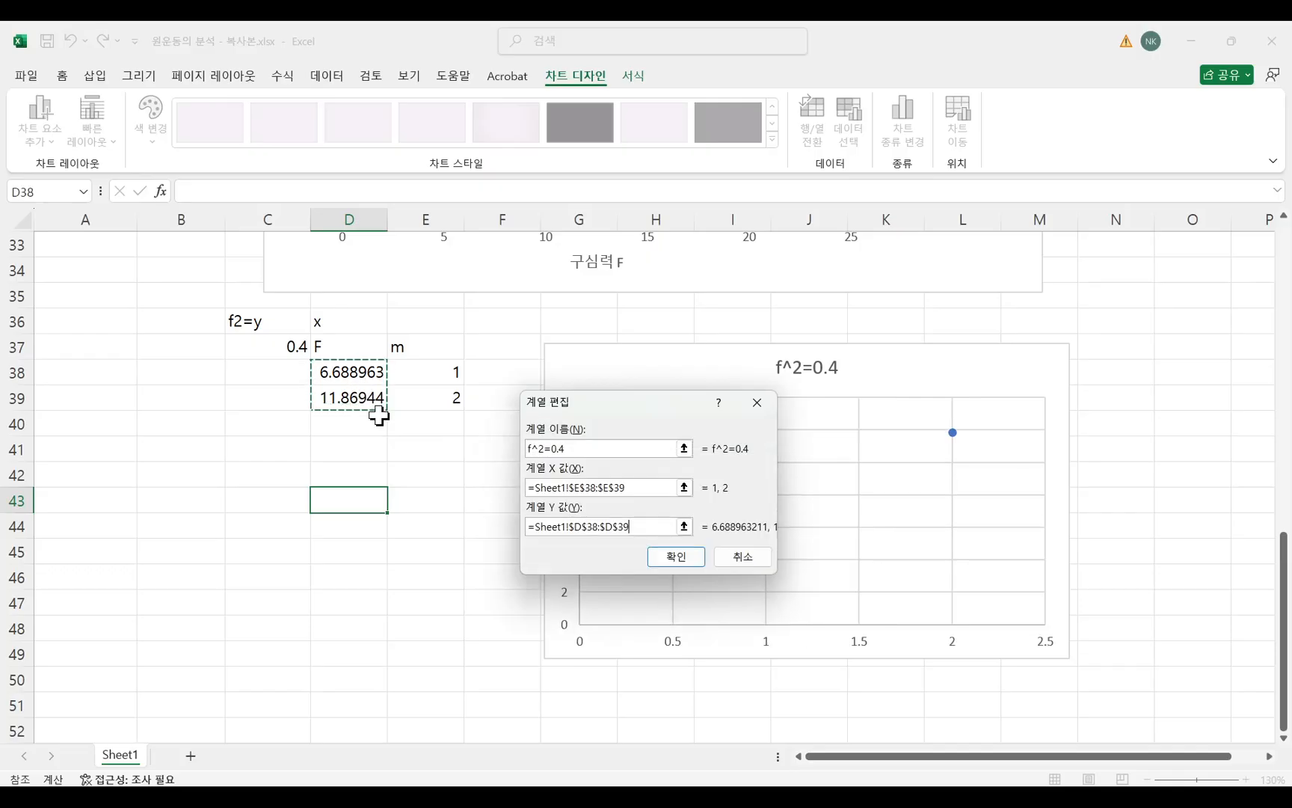
left_click(676, 557)
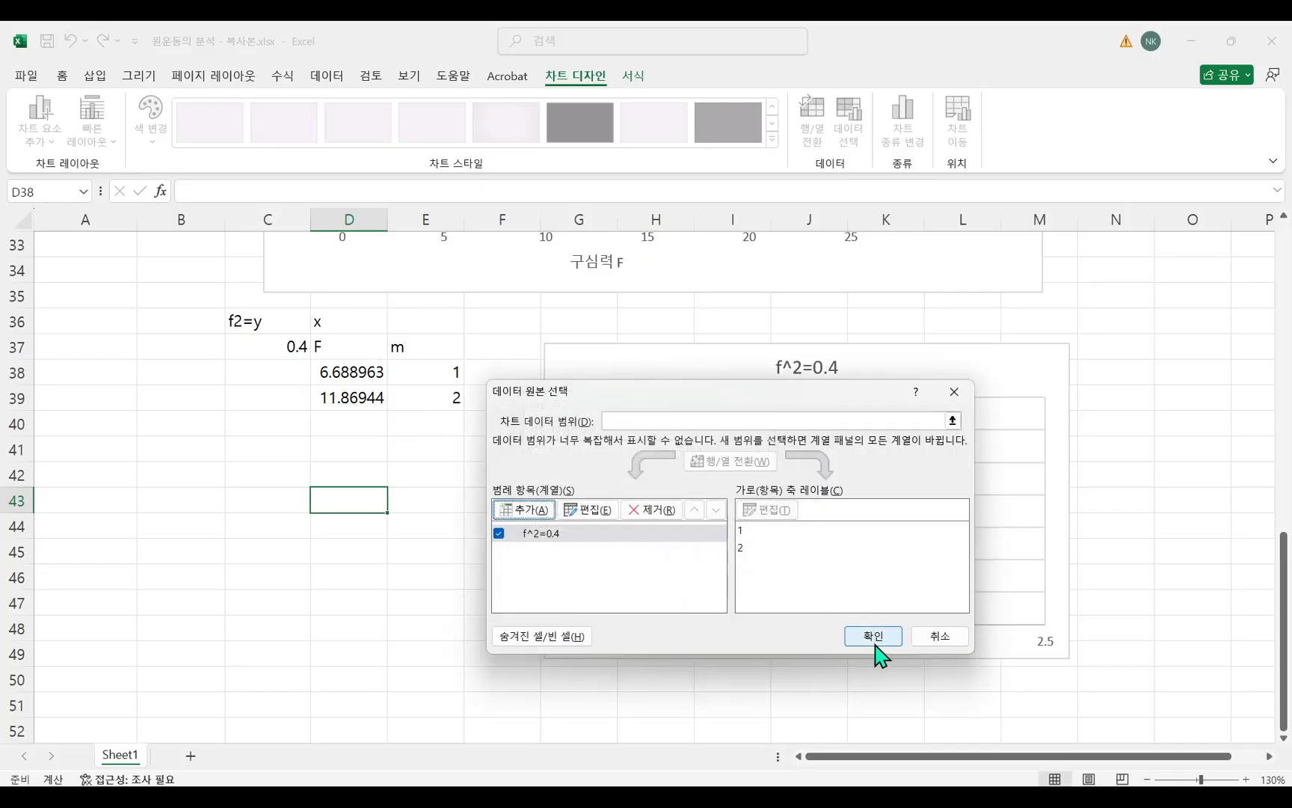
left_click(873, 637)
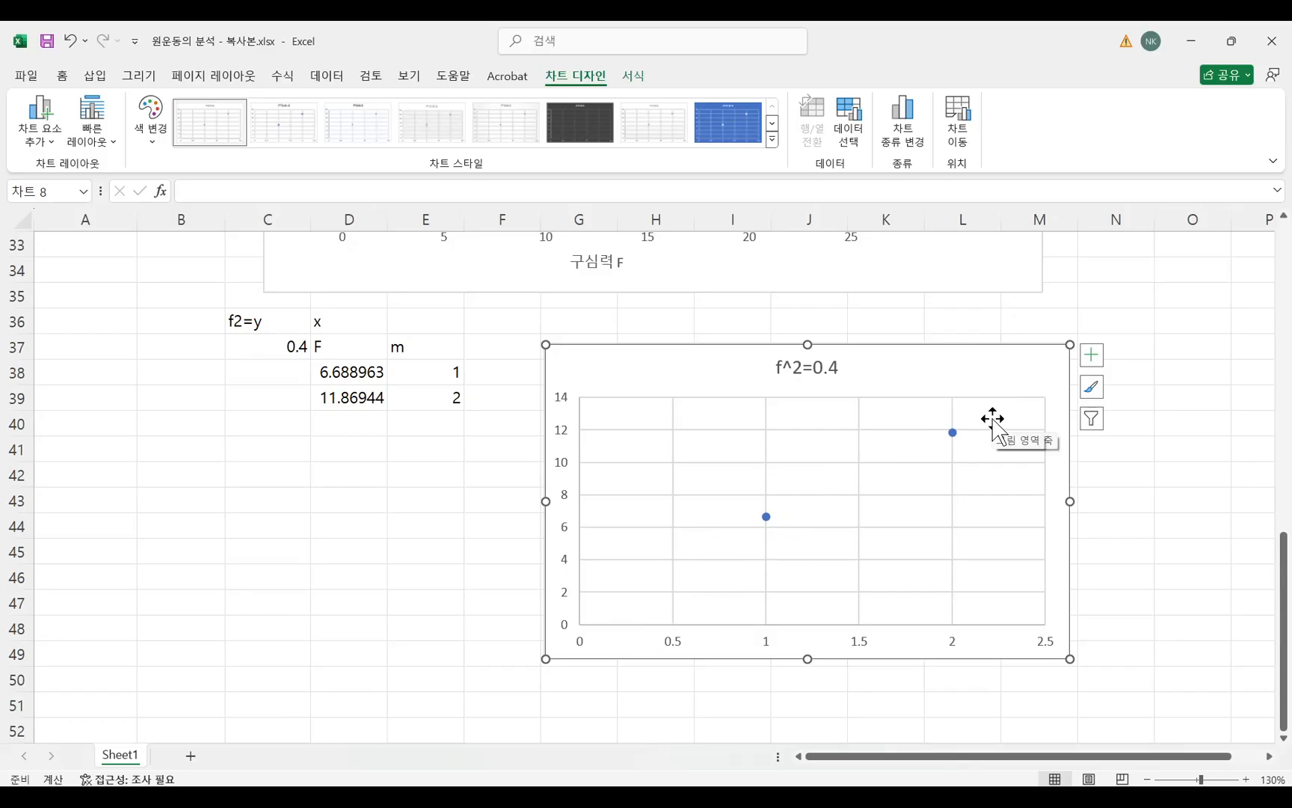
Add axis titles to the f^2=0.4 chart, naming the vertical axis F and the horizontal axis m.
left_click(1092, 354)
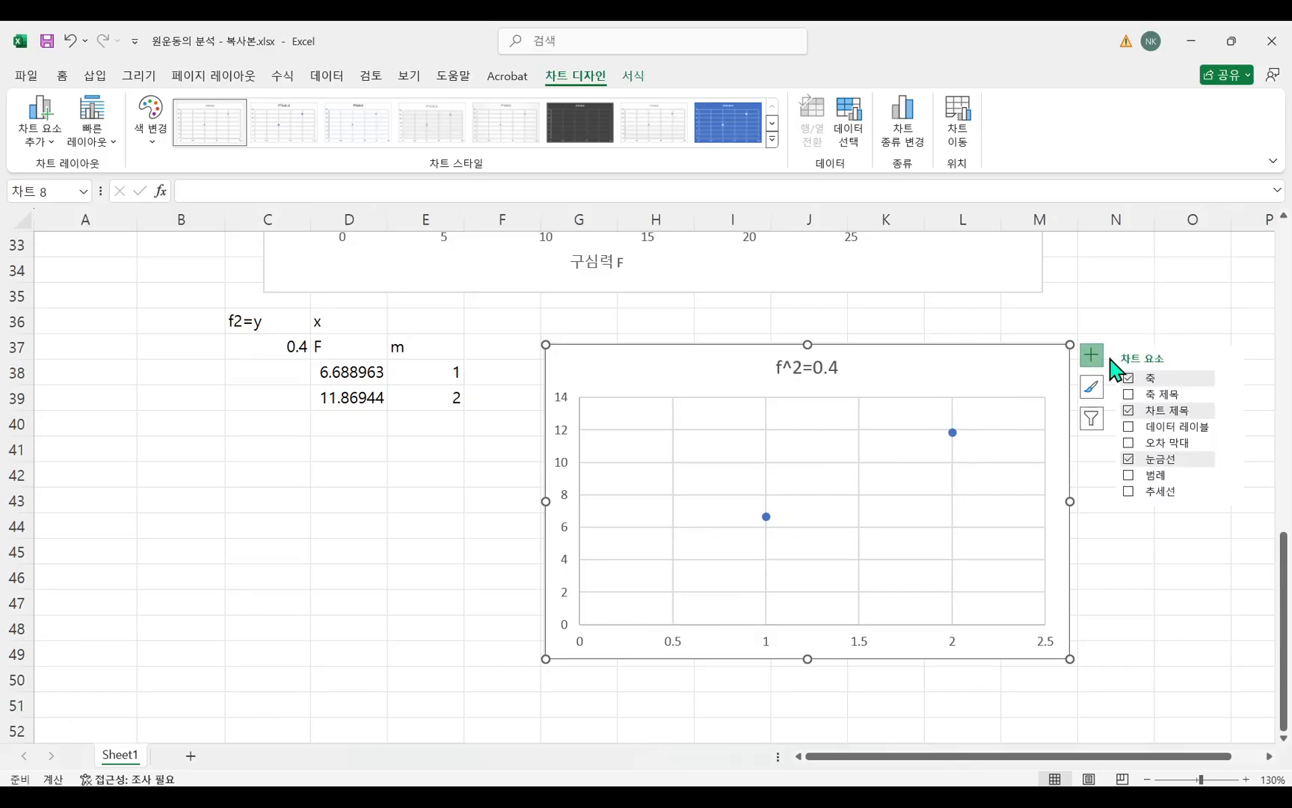
left_click(1169, 394)
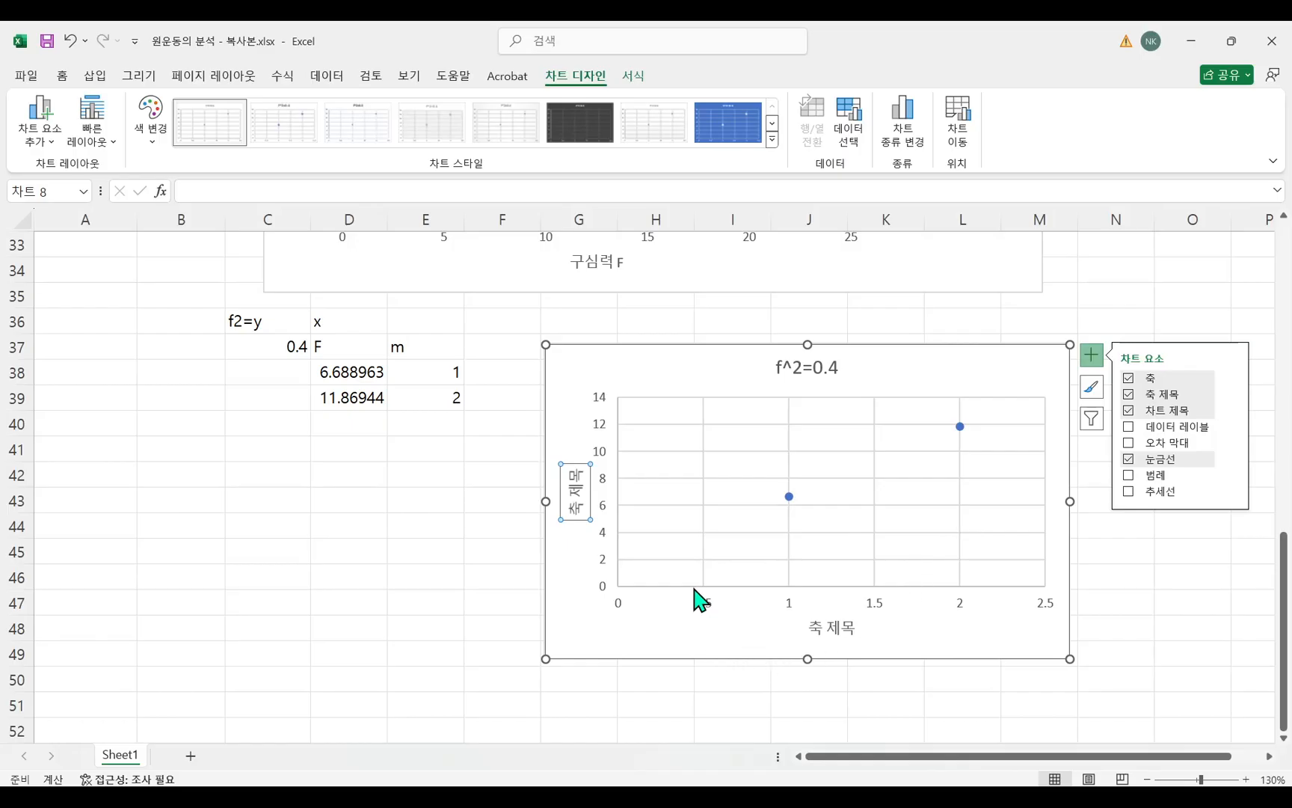
left_click(586, 498)
triple_click(586, 500)
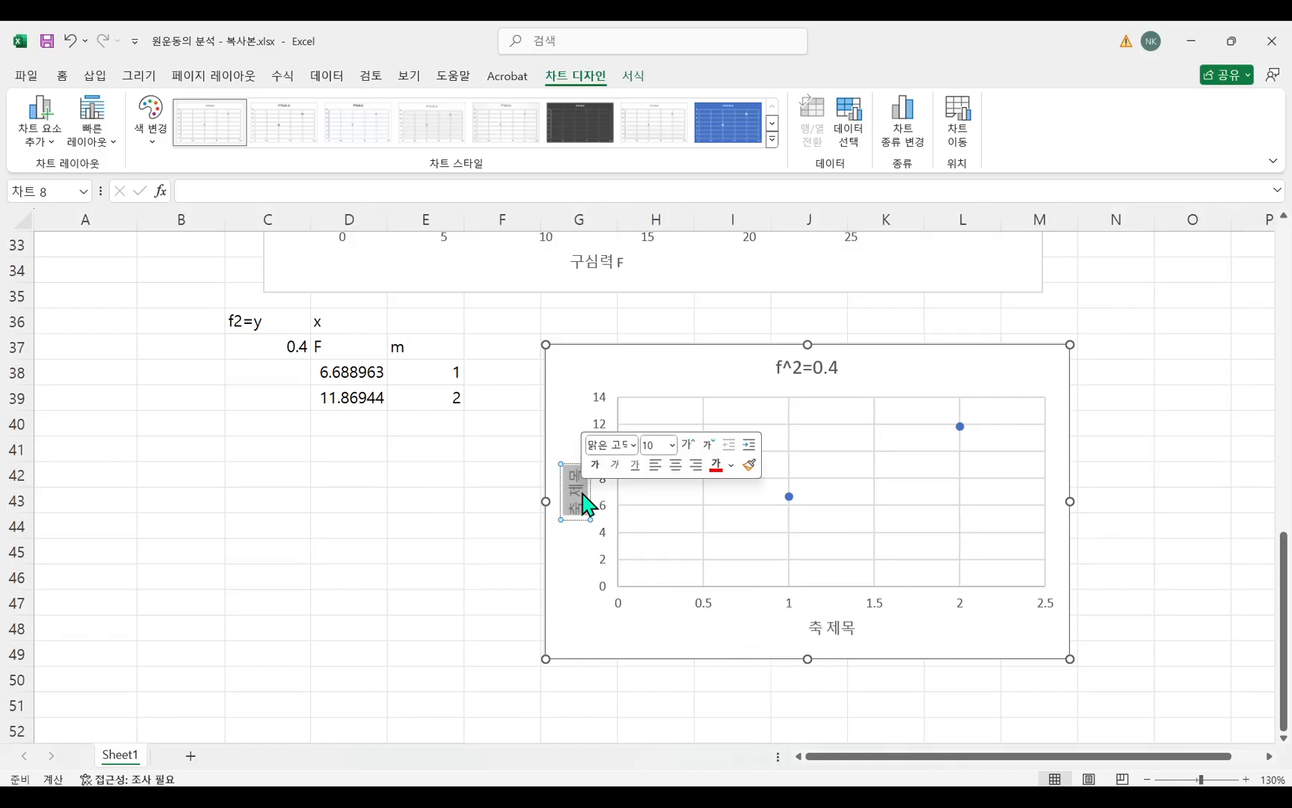
type("F")
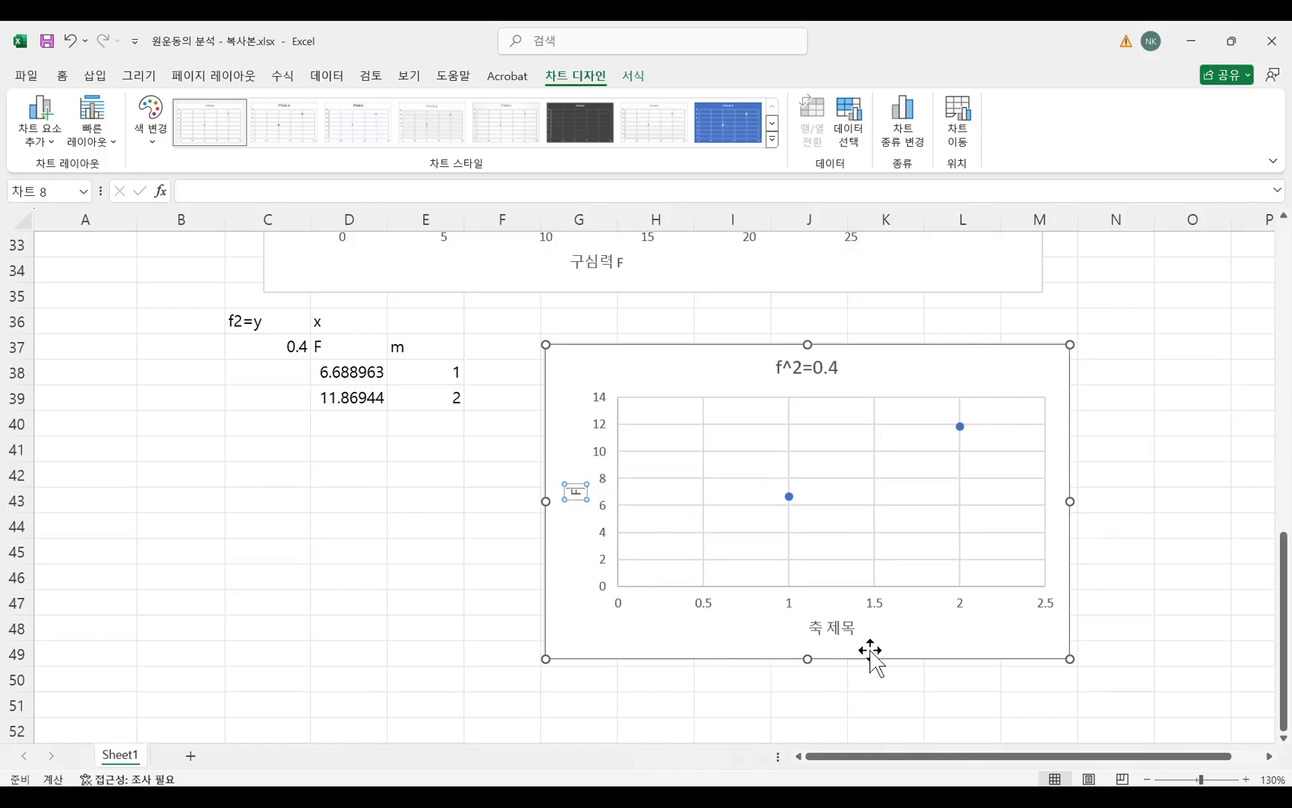
double_click(851, 632)
triple_click(834, 631)
type("m")
left_click(426, 605)
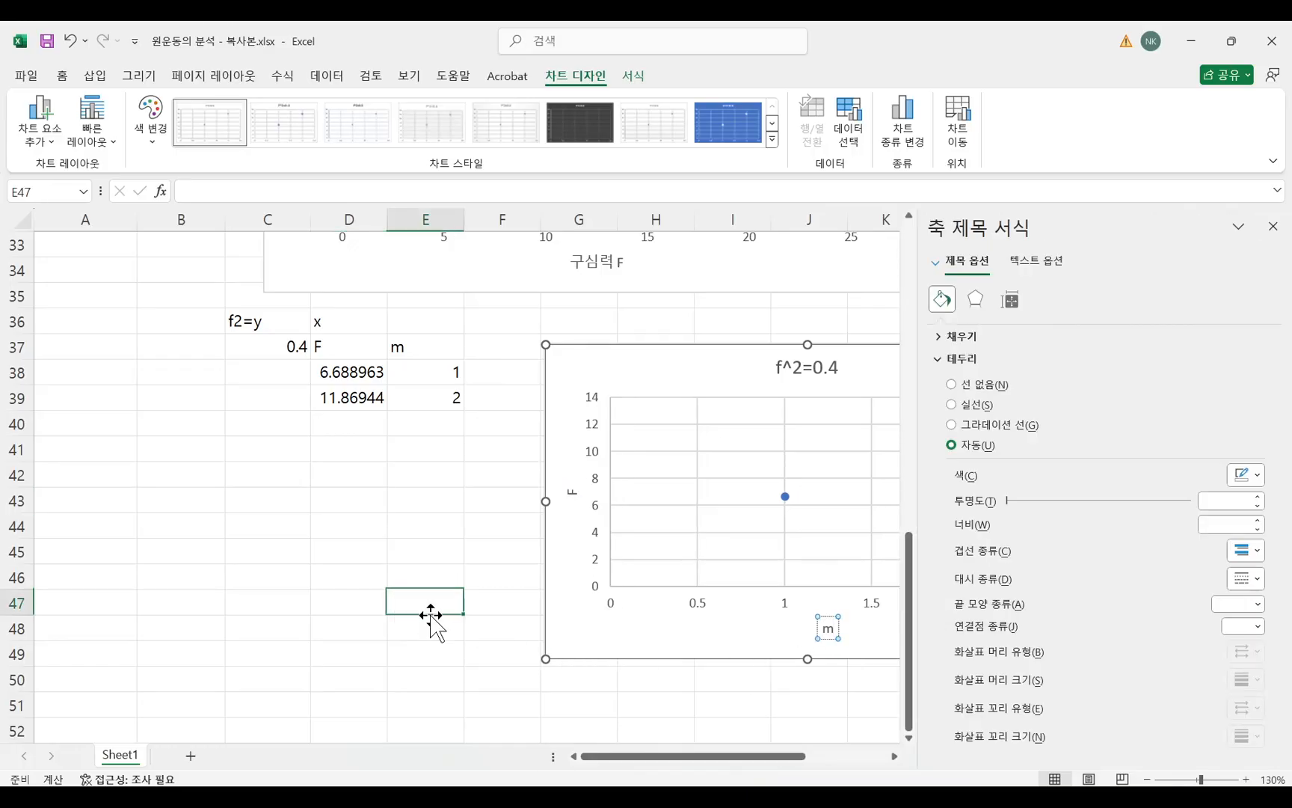
Move the f^2=0.4 chart directly beneath the centripetal force chart, over the F and m table.
left_click_drag(852, 396, 568, 430)
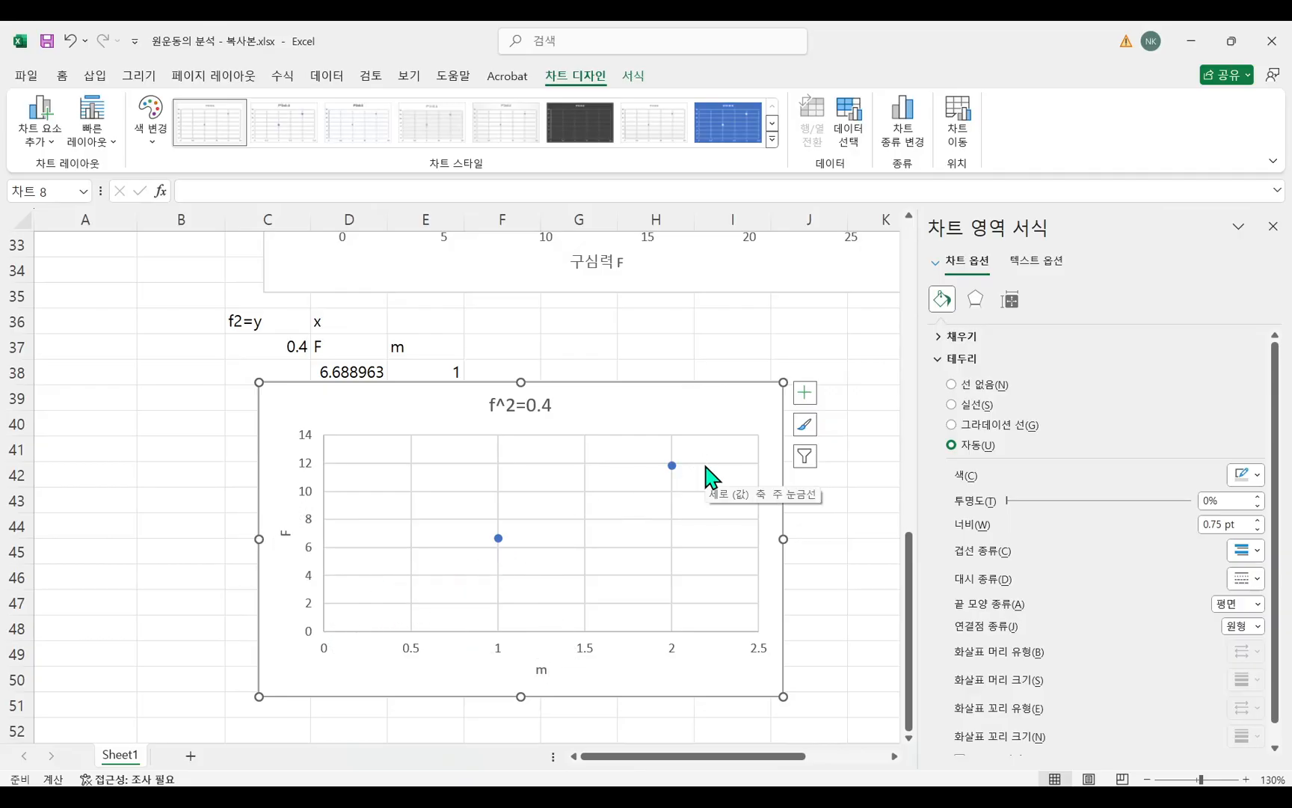
left_click_drag(589, 411, 697, 366)
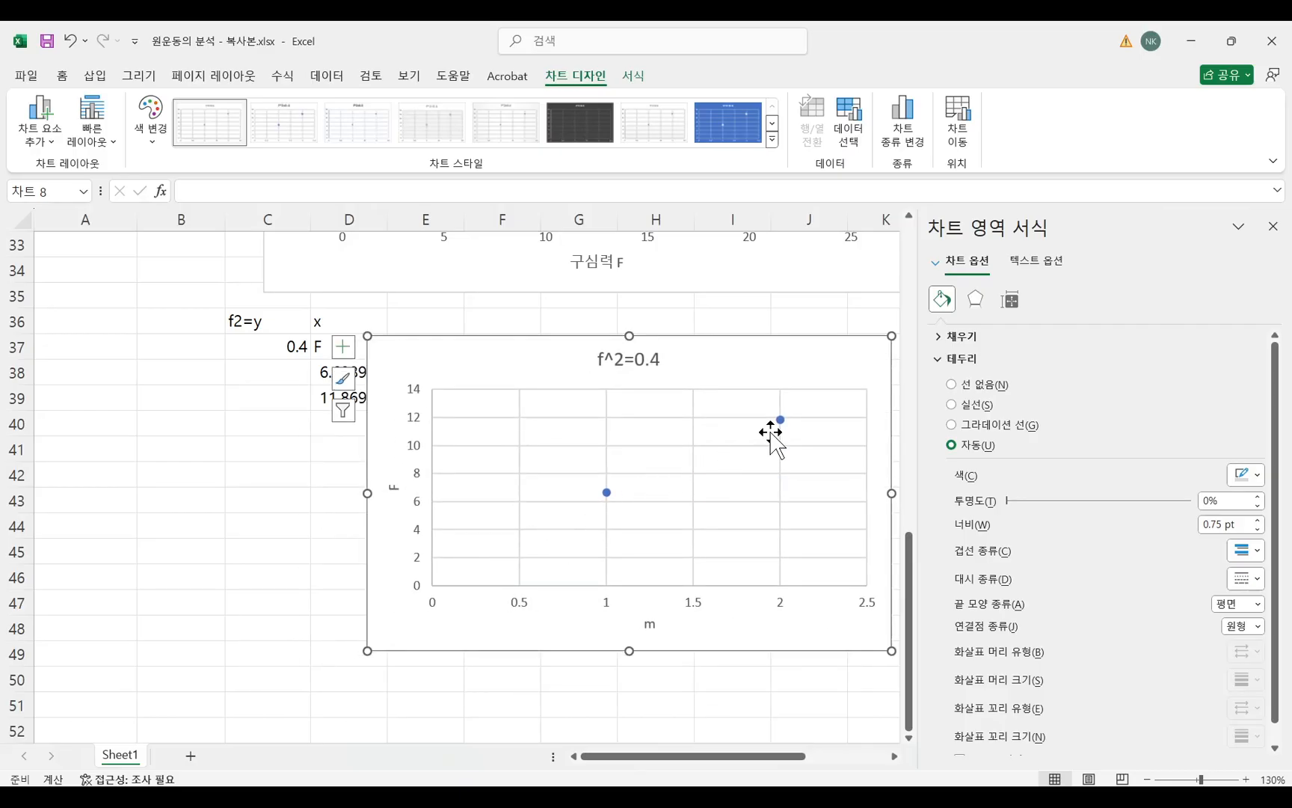
left_click_drag(756, 360, 650, 442)
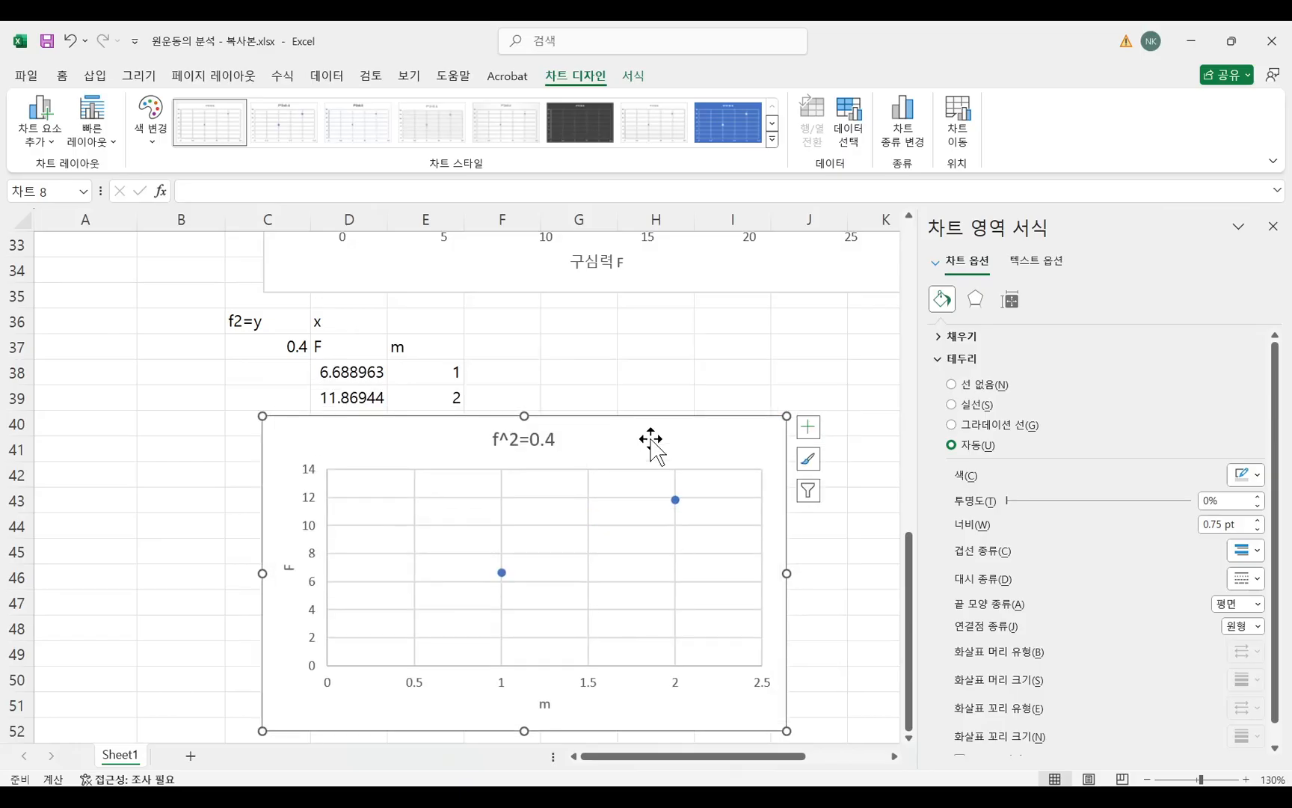
scroll(620, 346, "up", 4)
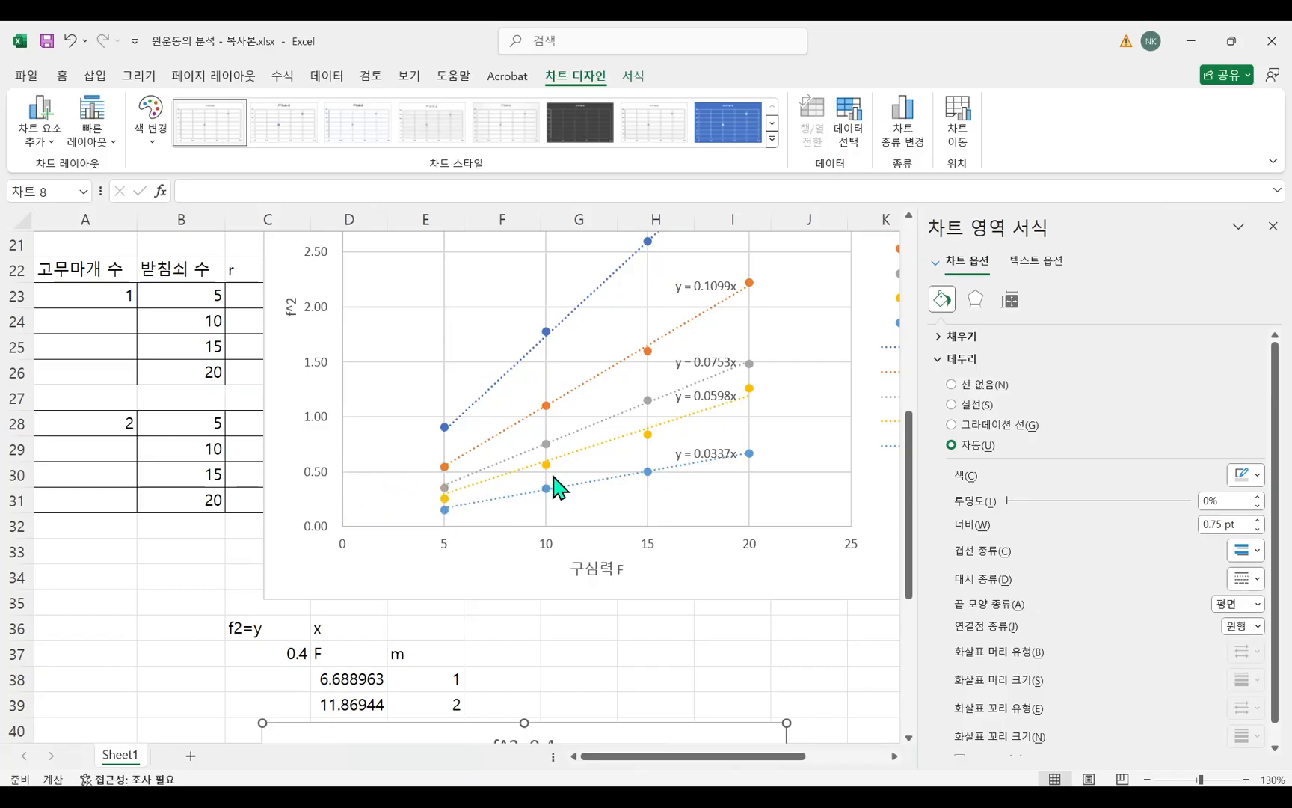
scroll(486, 489, "down", 3)
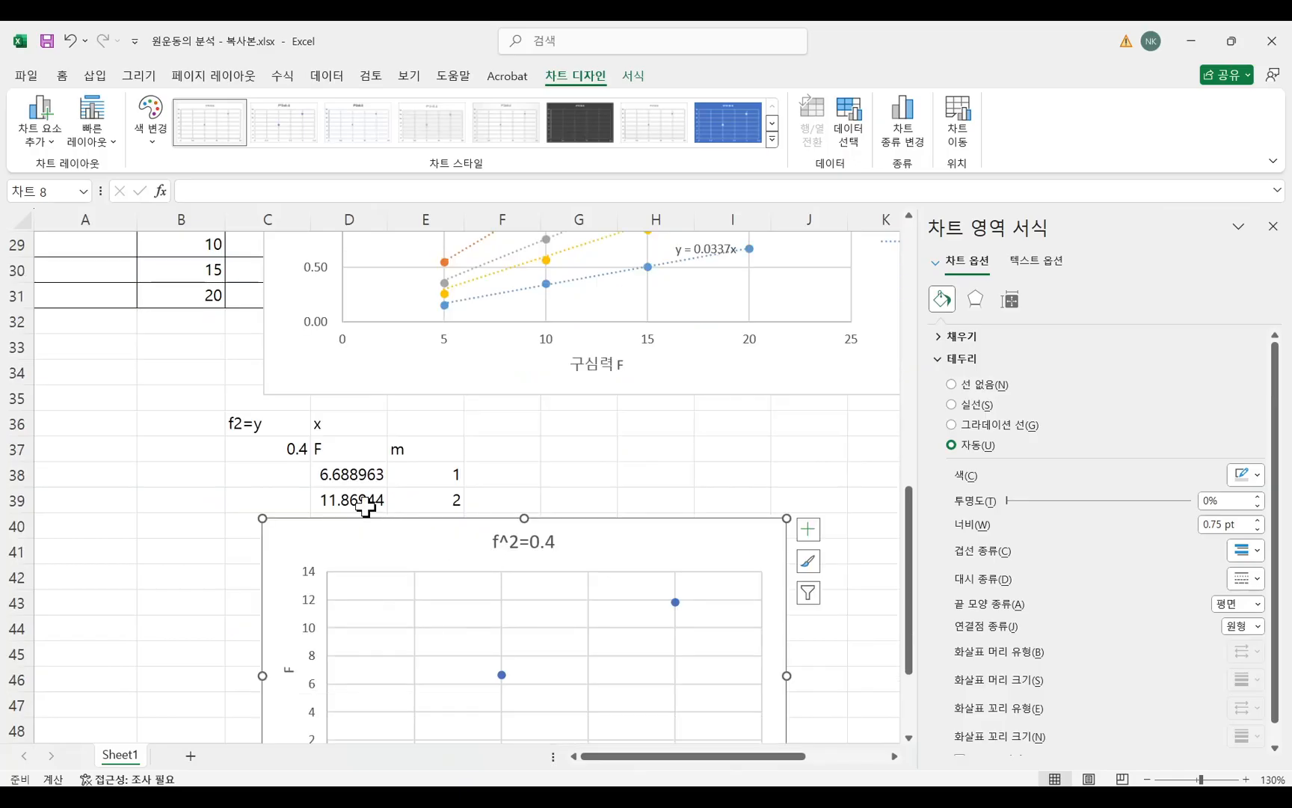
left_click_drag(332, 499, 597, 533)
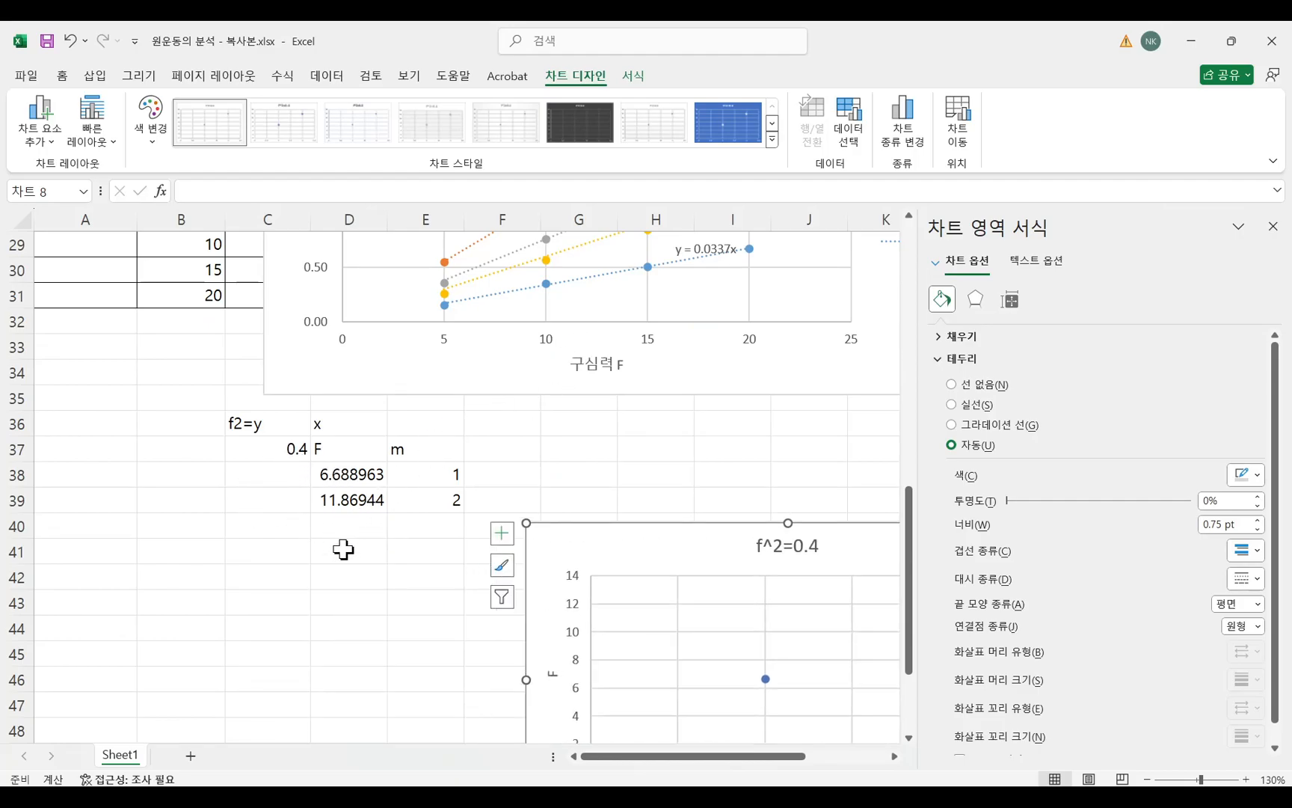
left_click_drag(720, 537, 474, 417)
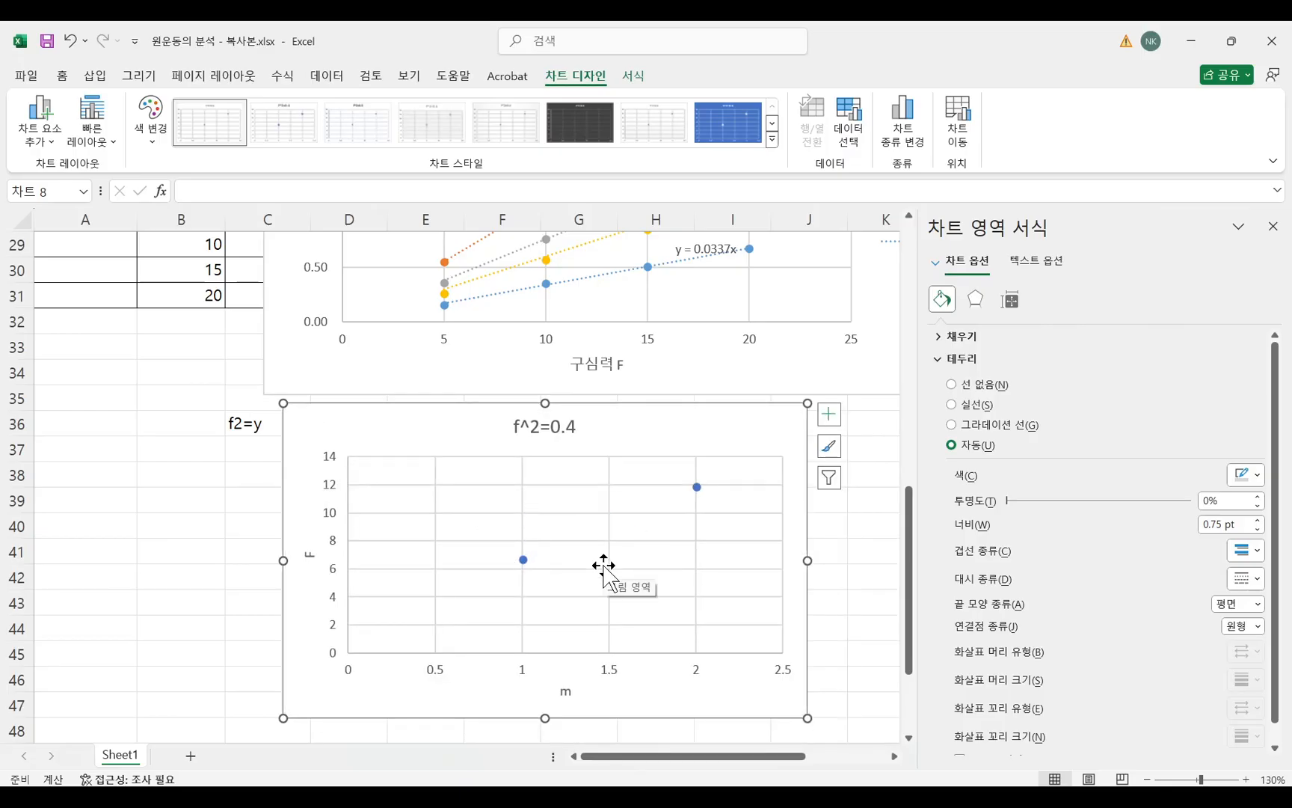
left_click_drag(660, 441, 615, 440)
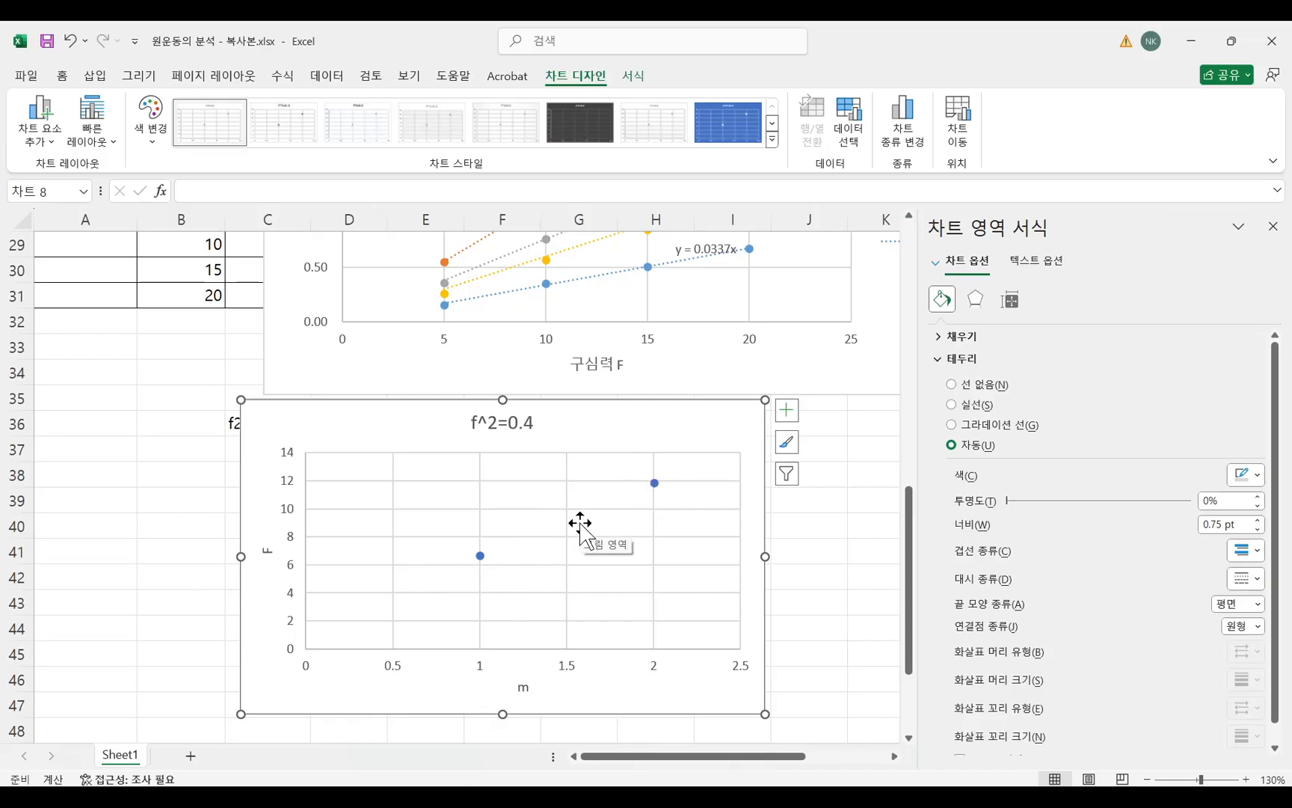
Switch to the Hangul task document and delete item 6 about finding the proportionality constant k from F=kmrf².
key("alt+Tab")
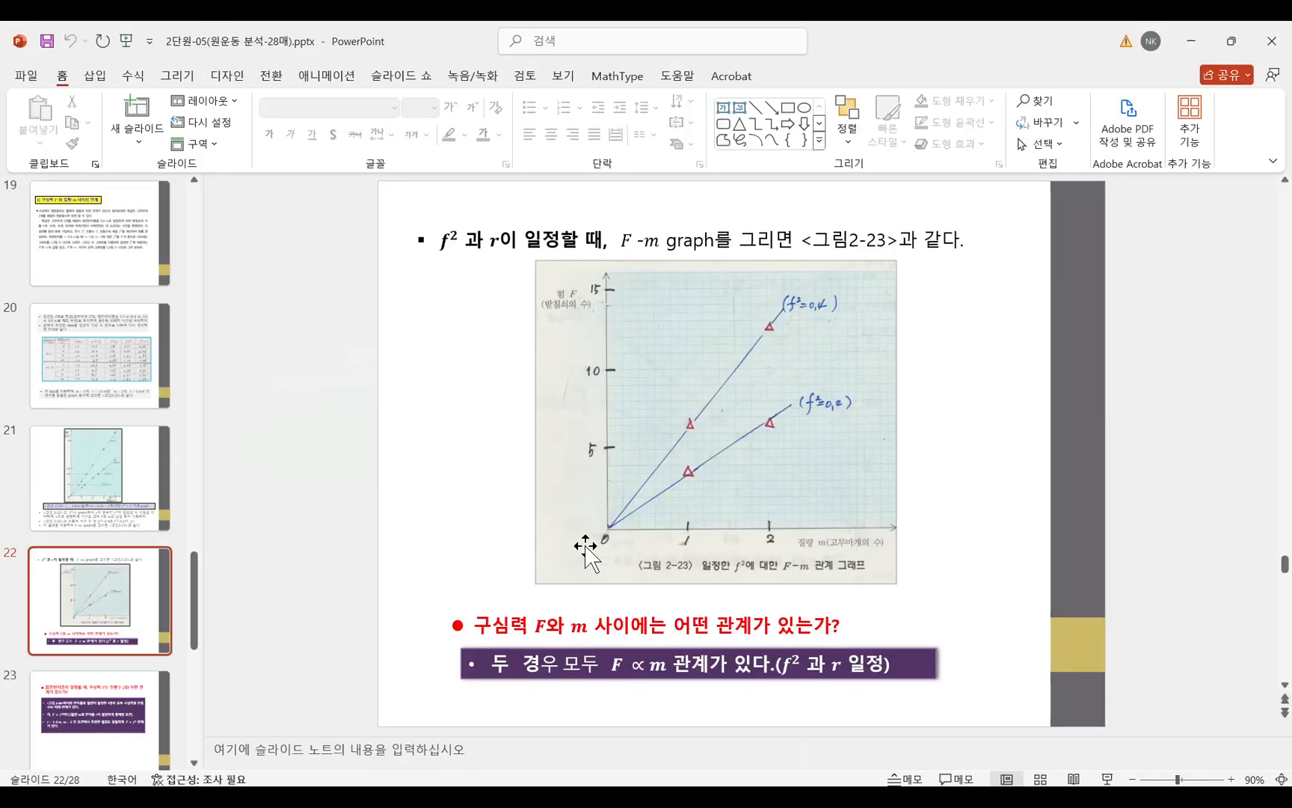
key("alt+Tab")
key("alt+Tab")
key("alt+Tab")
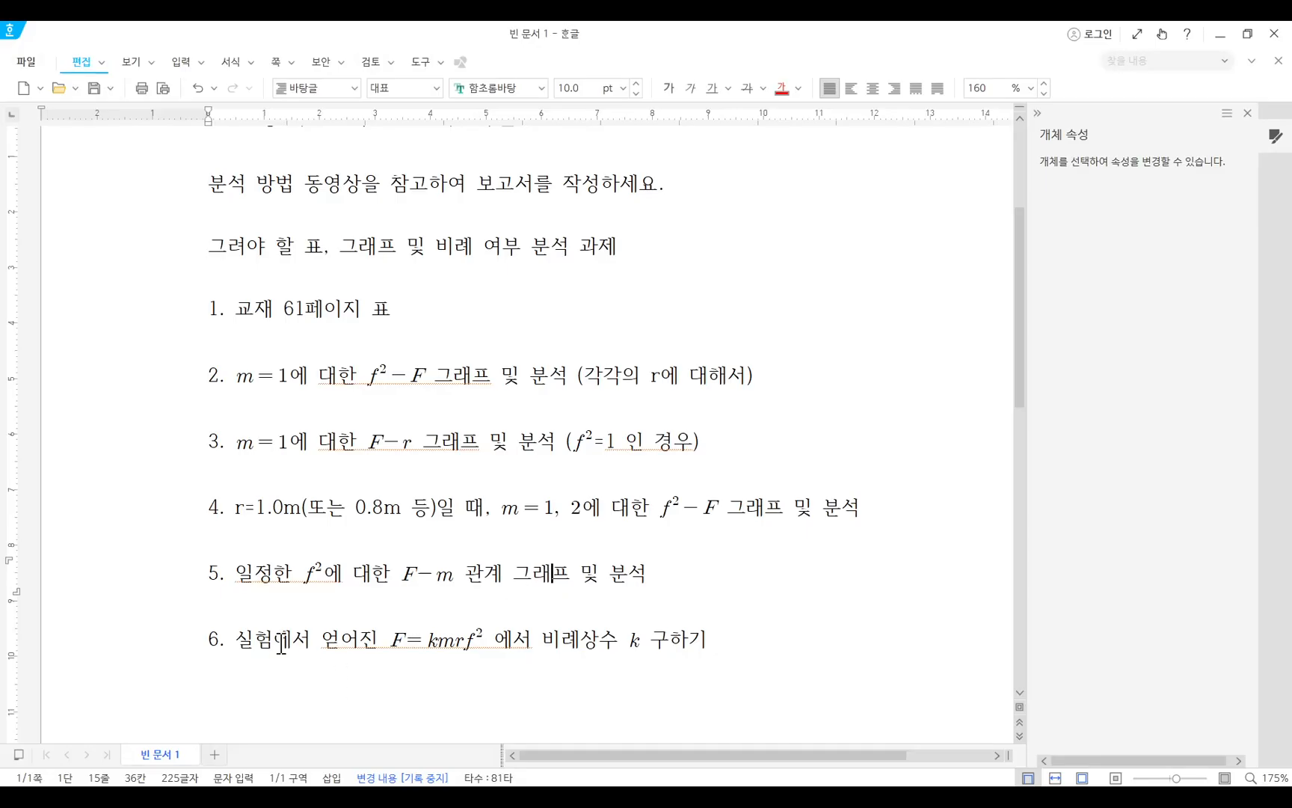
left_click_drag(281, 643, 658, 645)
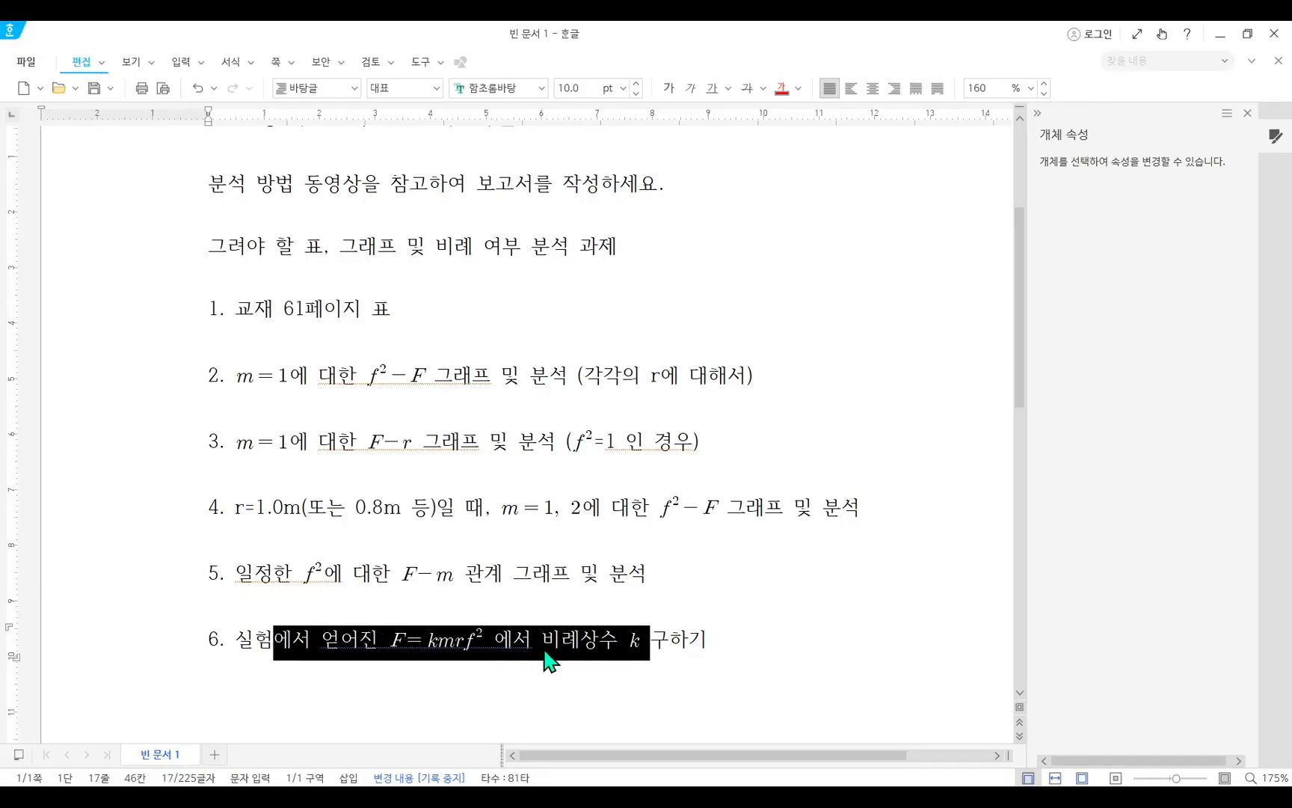
left_click(430, 643)
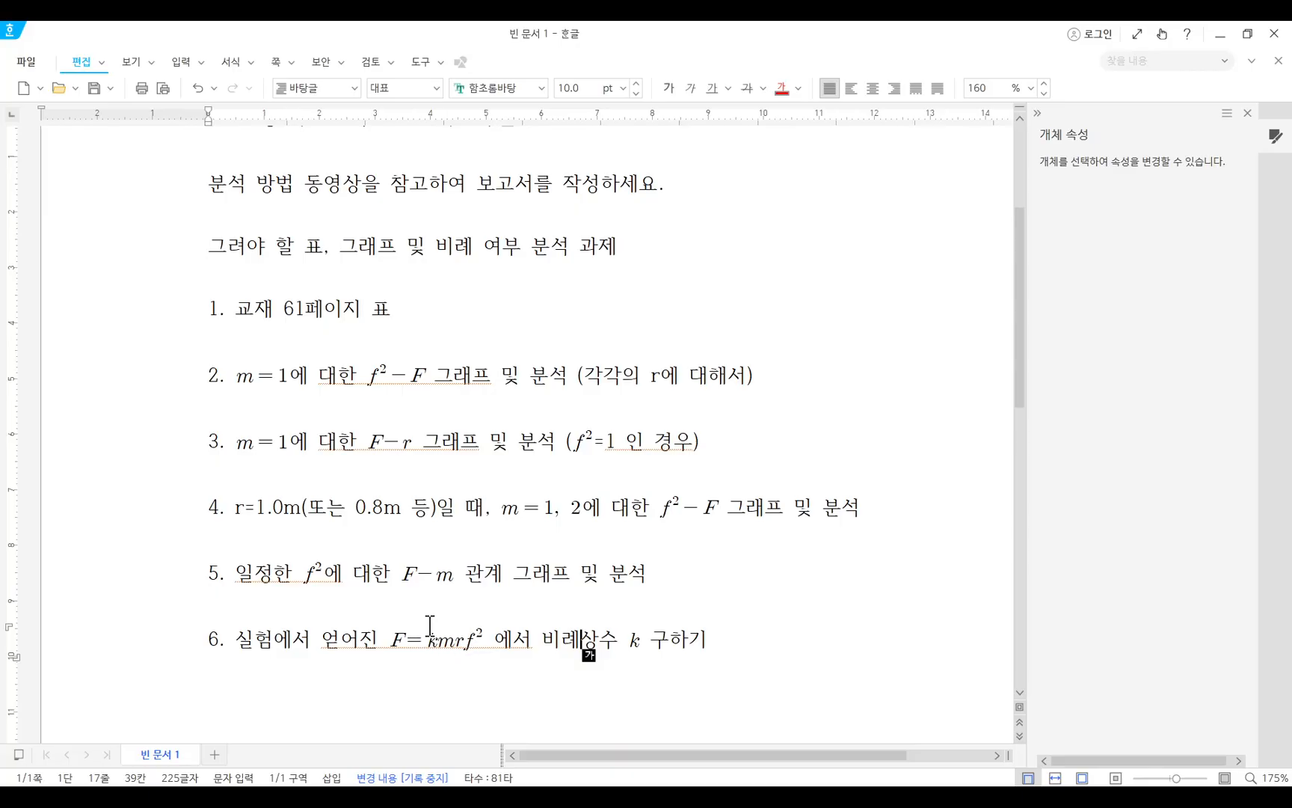
triple_click(685, 638)
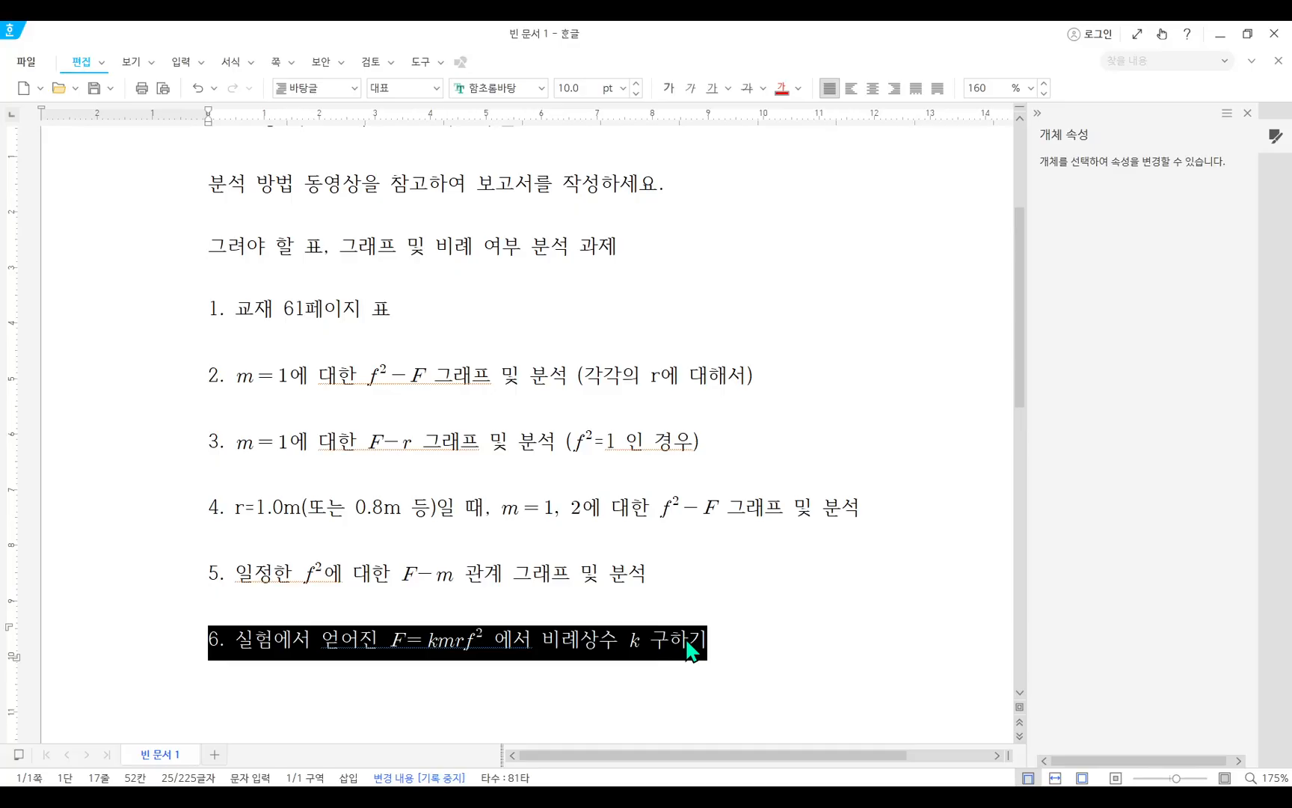
key("Delete")
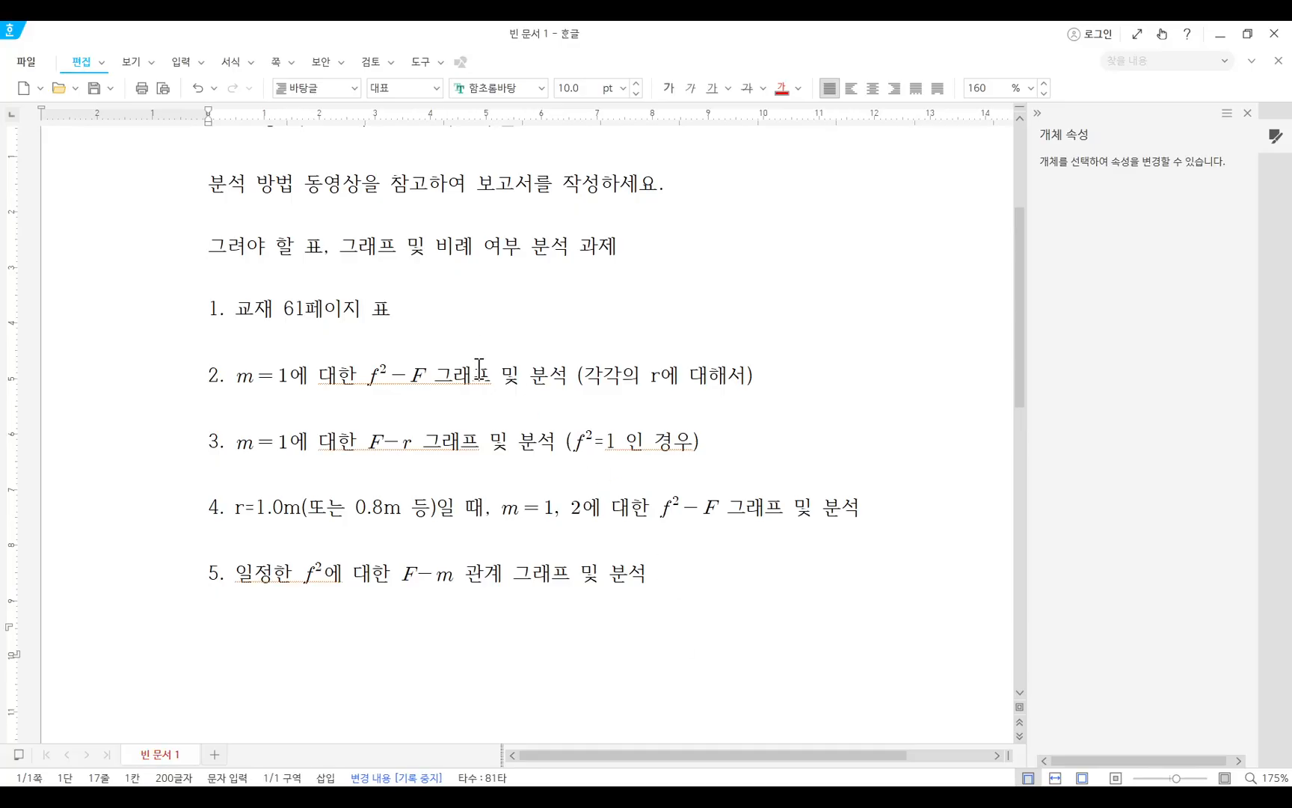
Review the remaining report tasks, examining the graphs and analyses required in items 2 to 5.
left_click_drag(746, 372, 220, 394)
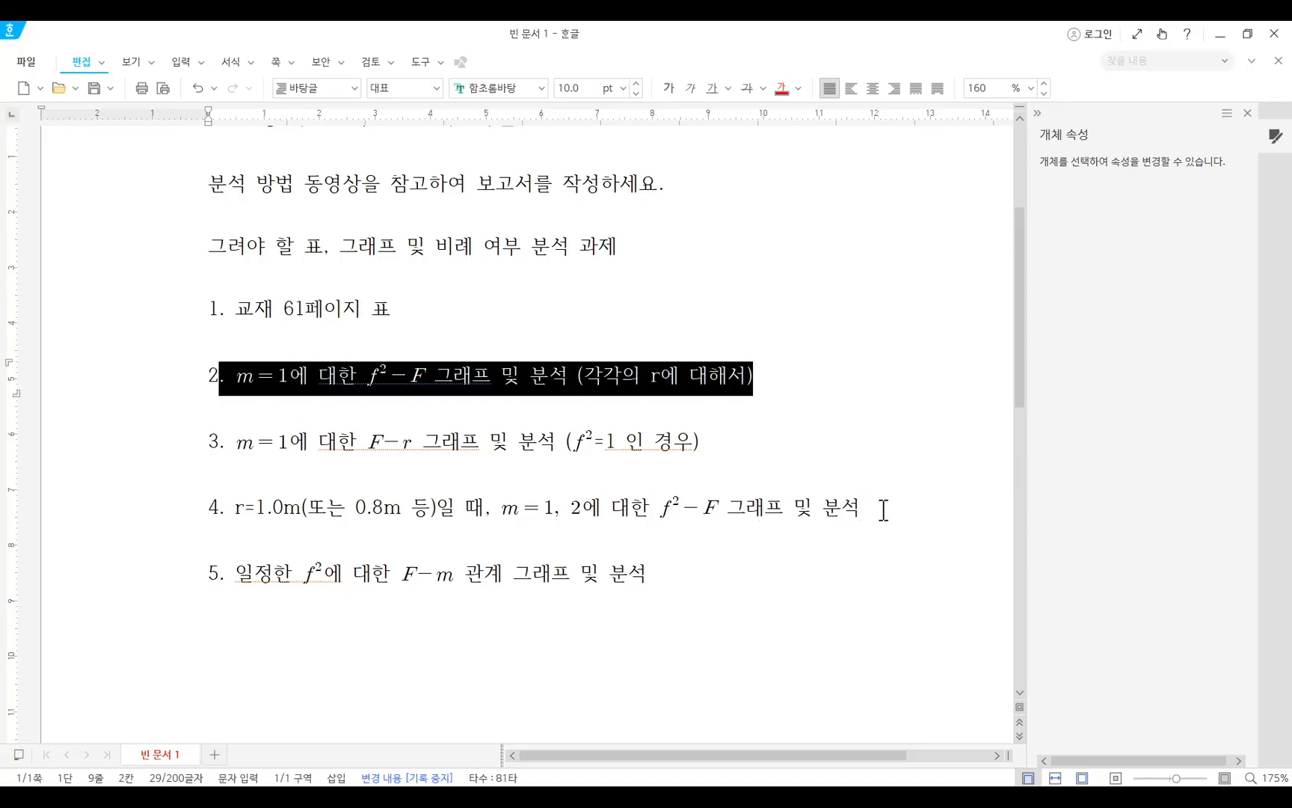
left_click_drag(888, 510, 173, 505)
left_click(857, 383)
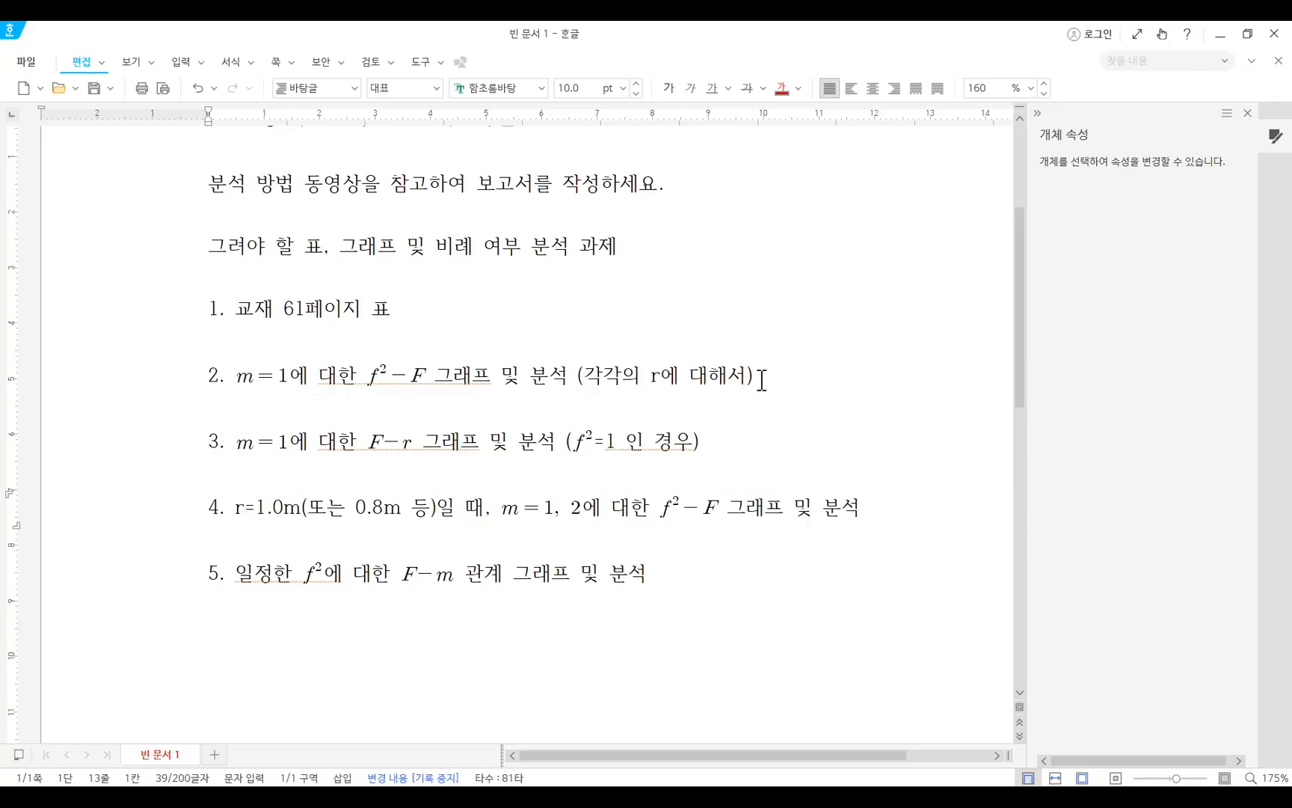
left_click(166, 401)
left_click_drag(695, 436, 313, 477)
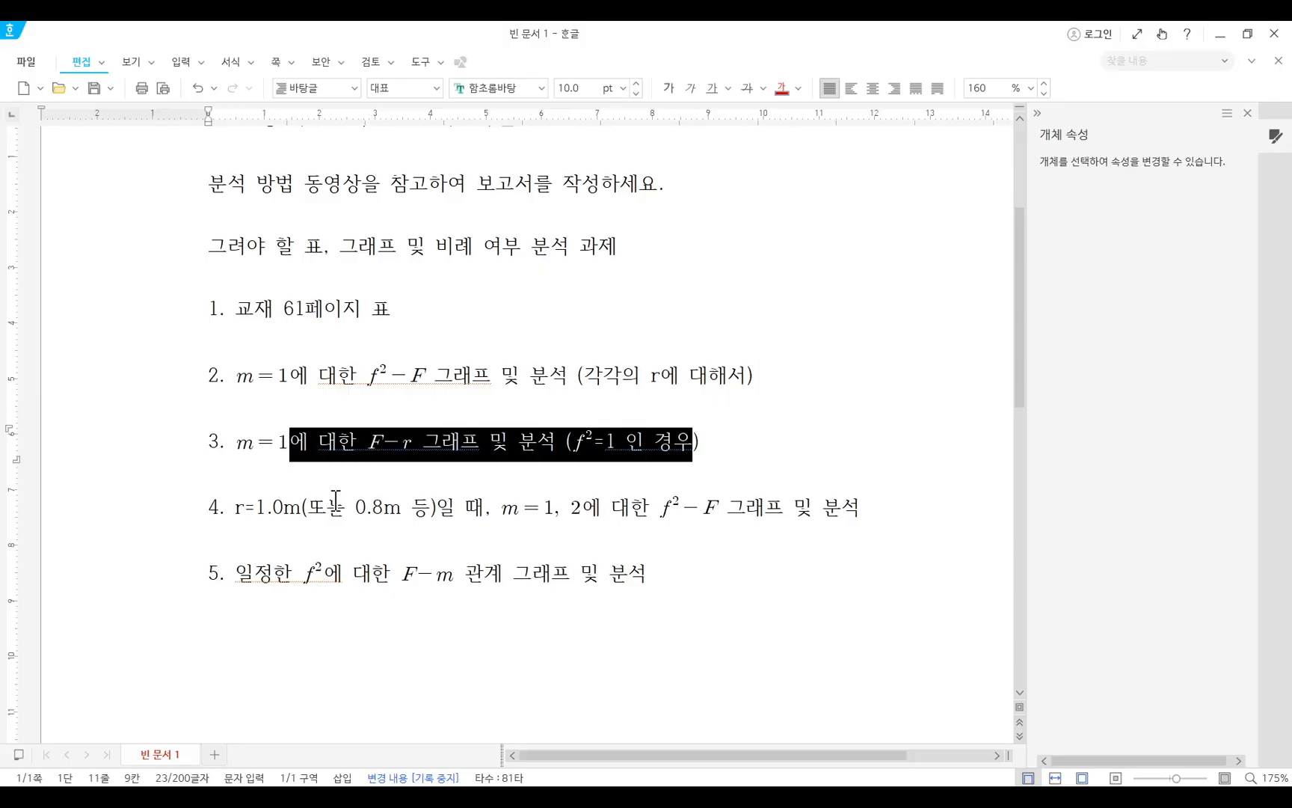
left_click_drag(688, 582, 301, 583)
left_click(471, 672)
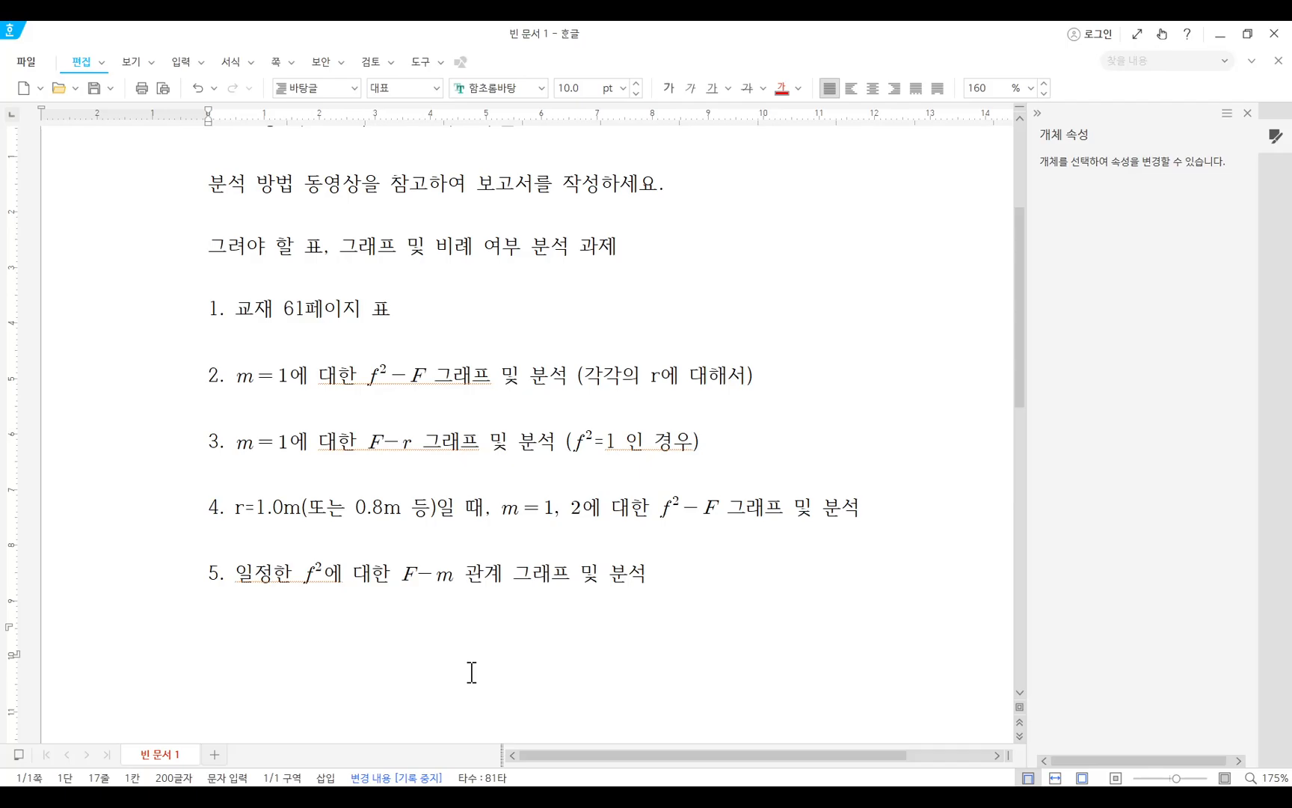
scroll(576, 533, "down", 5)
scroll(577, 531, "up", 7)
scroll(577, 531, "down", 3)
left_click_drag(741, 567, 196, 196)
left_click(865, 443)
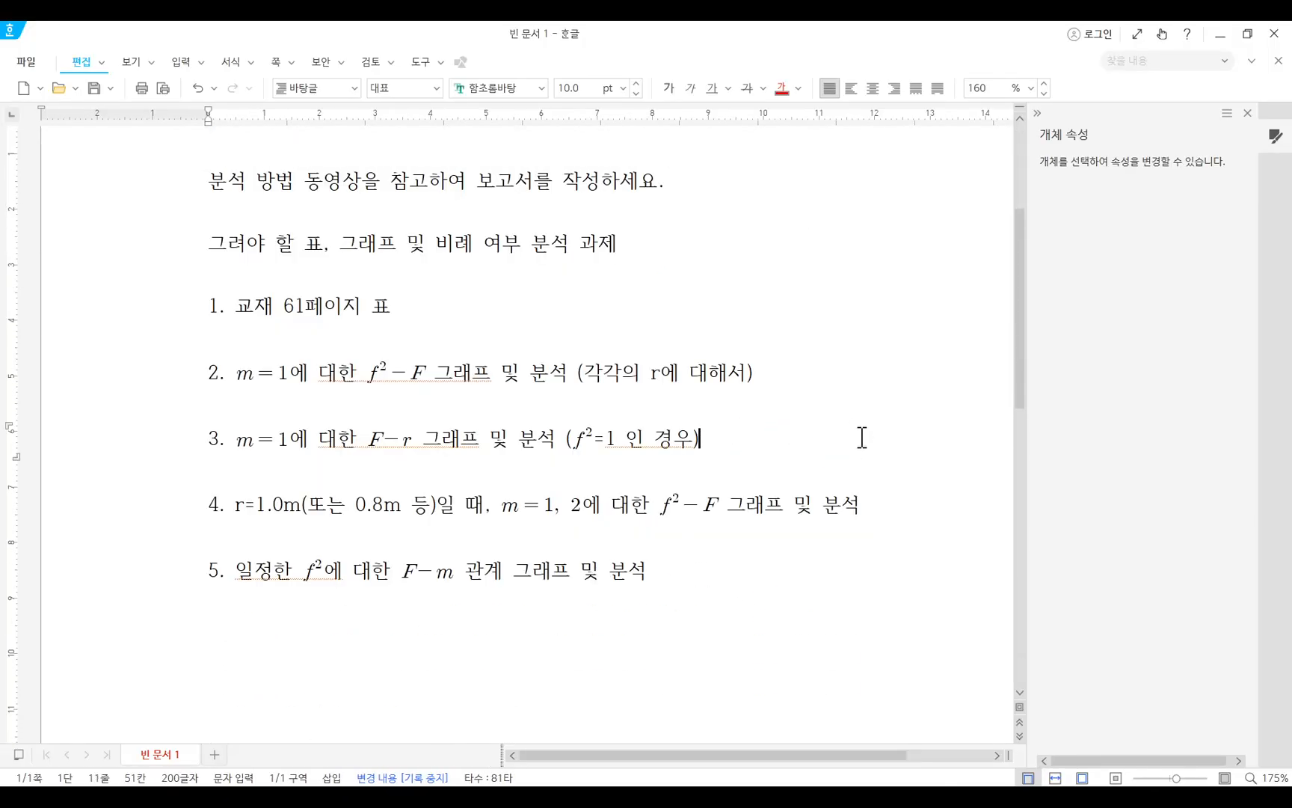
left_click(691, 611)
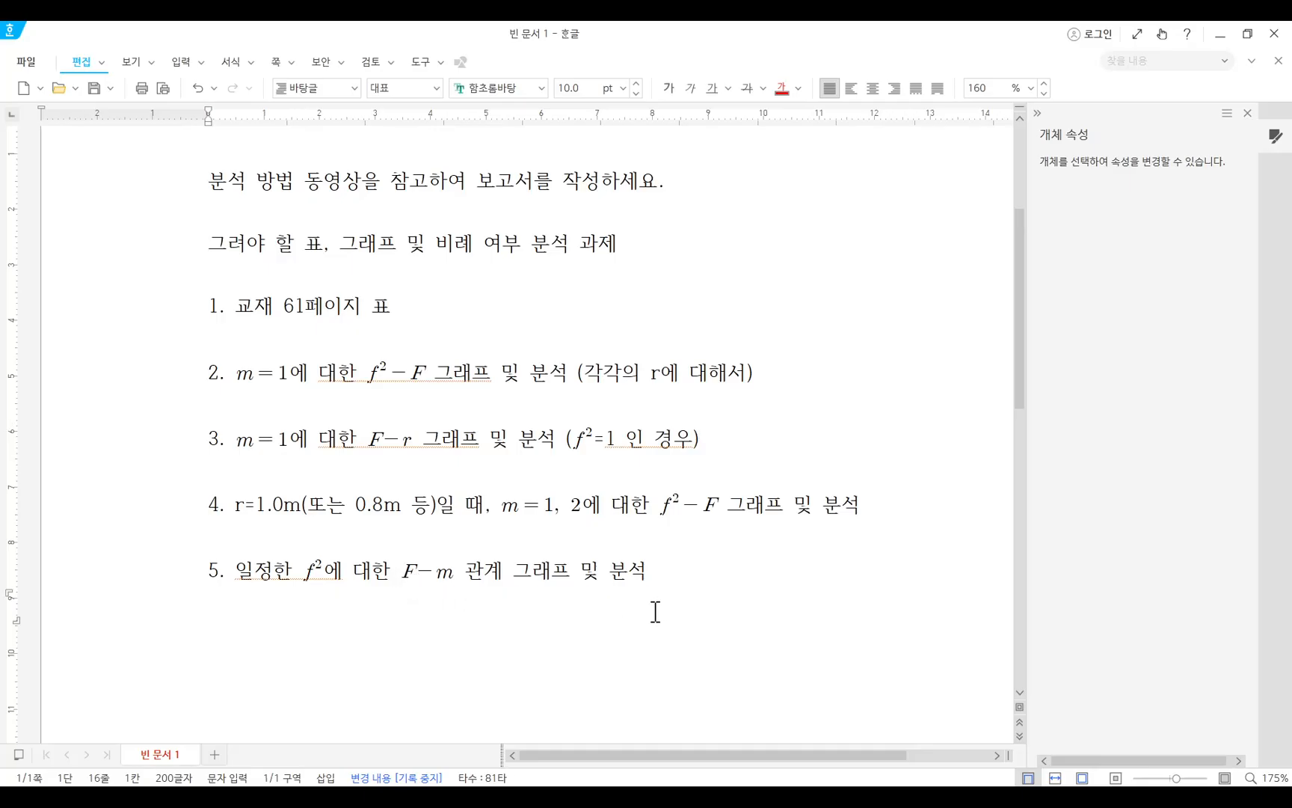
scroll(655, 611, "down", 2)
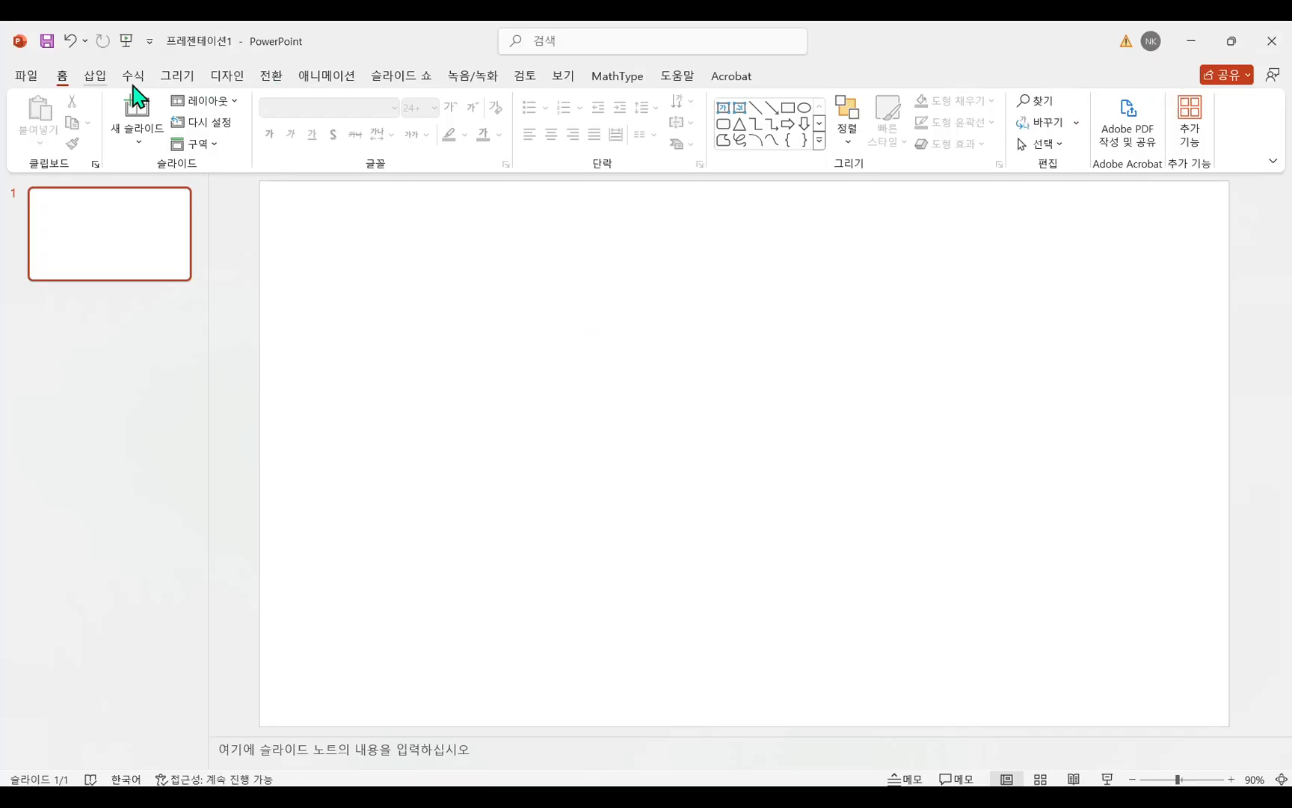
Insert the equation F = mv²/r on the blank slide, with mv² over r as a fraction, and place it in the slide's upper-left area.
left_click(95, 78)
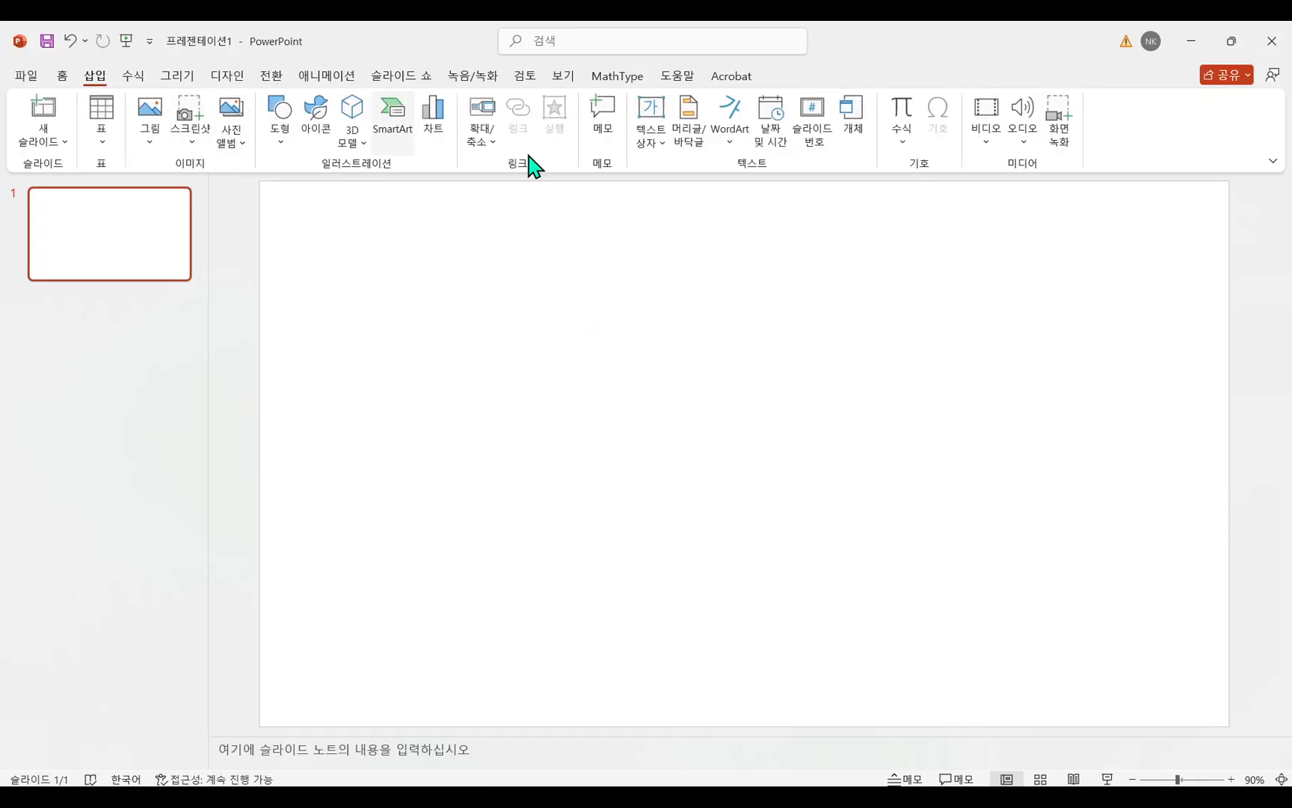
left_click(901, 120)
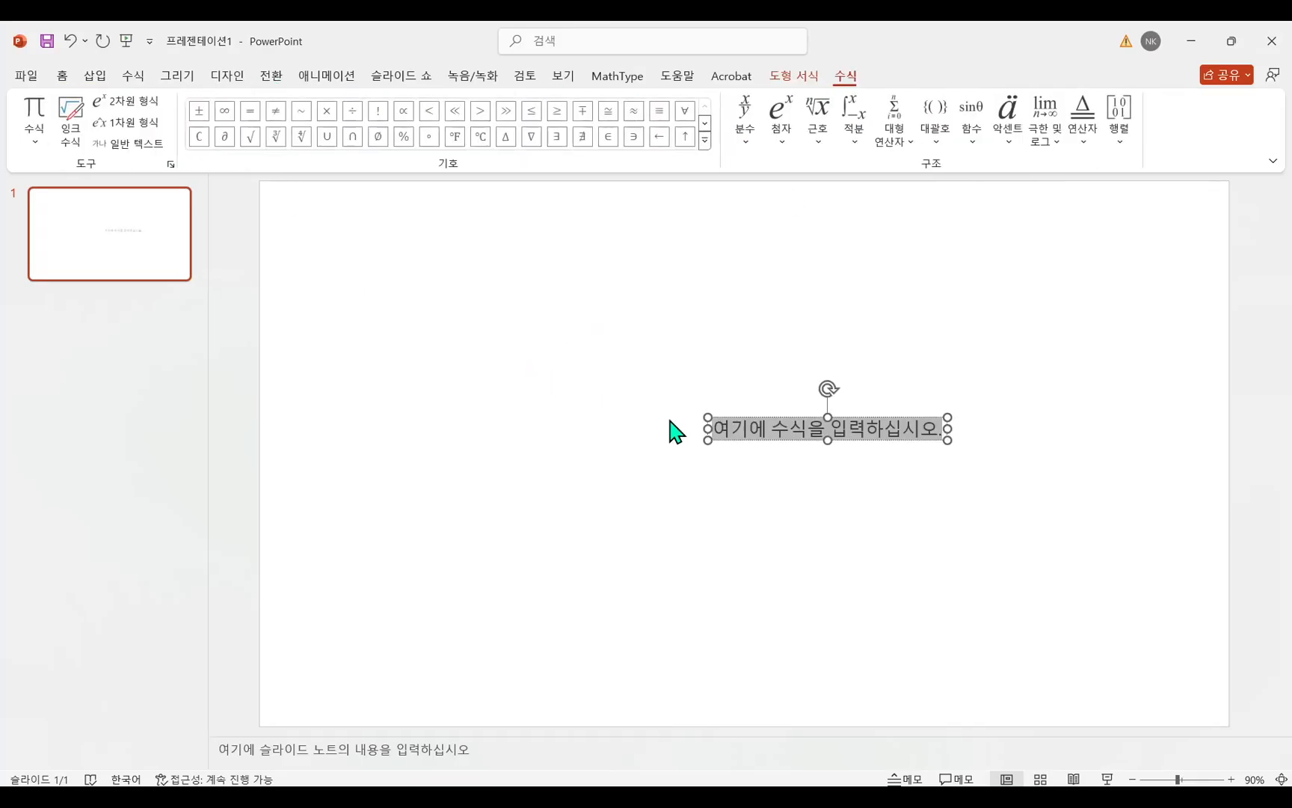
type("F=")
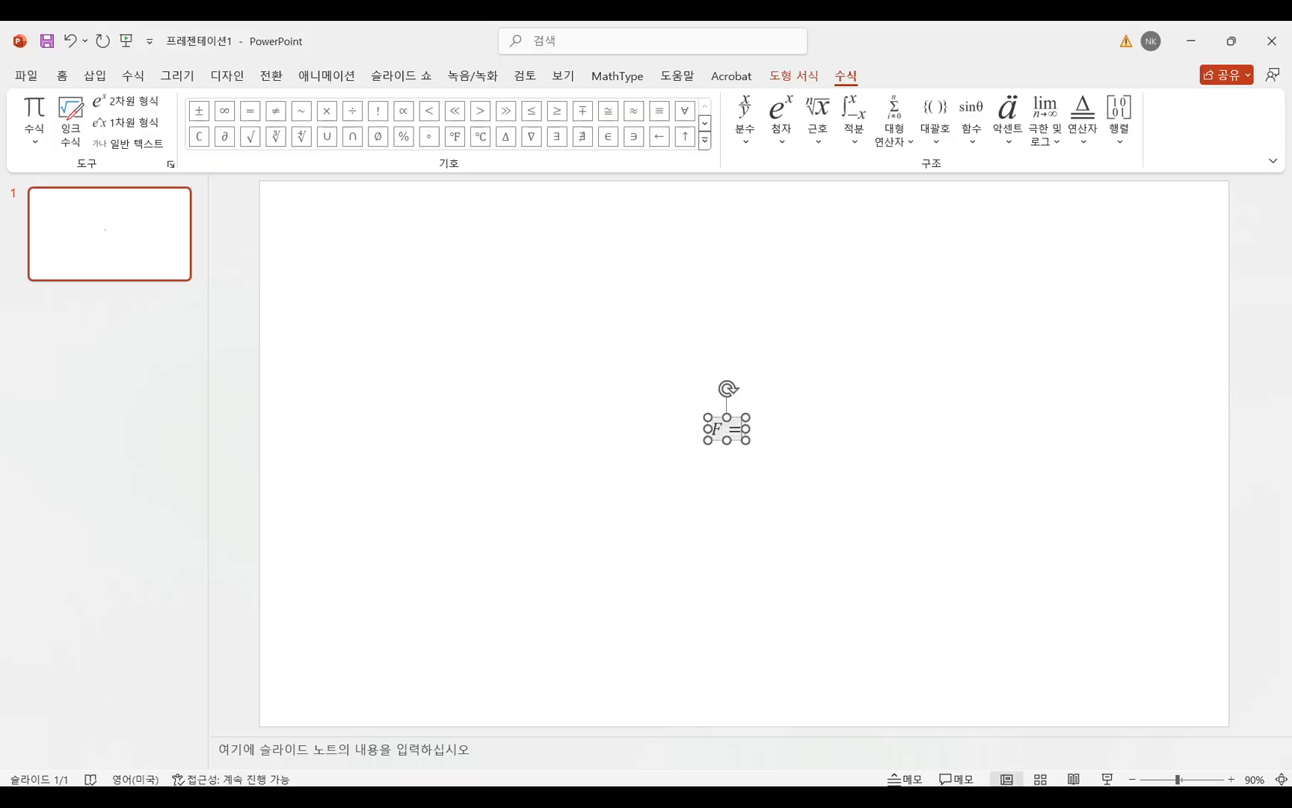
type("m")
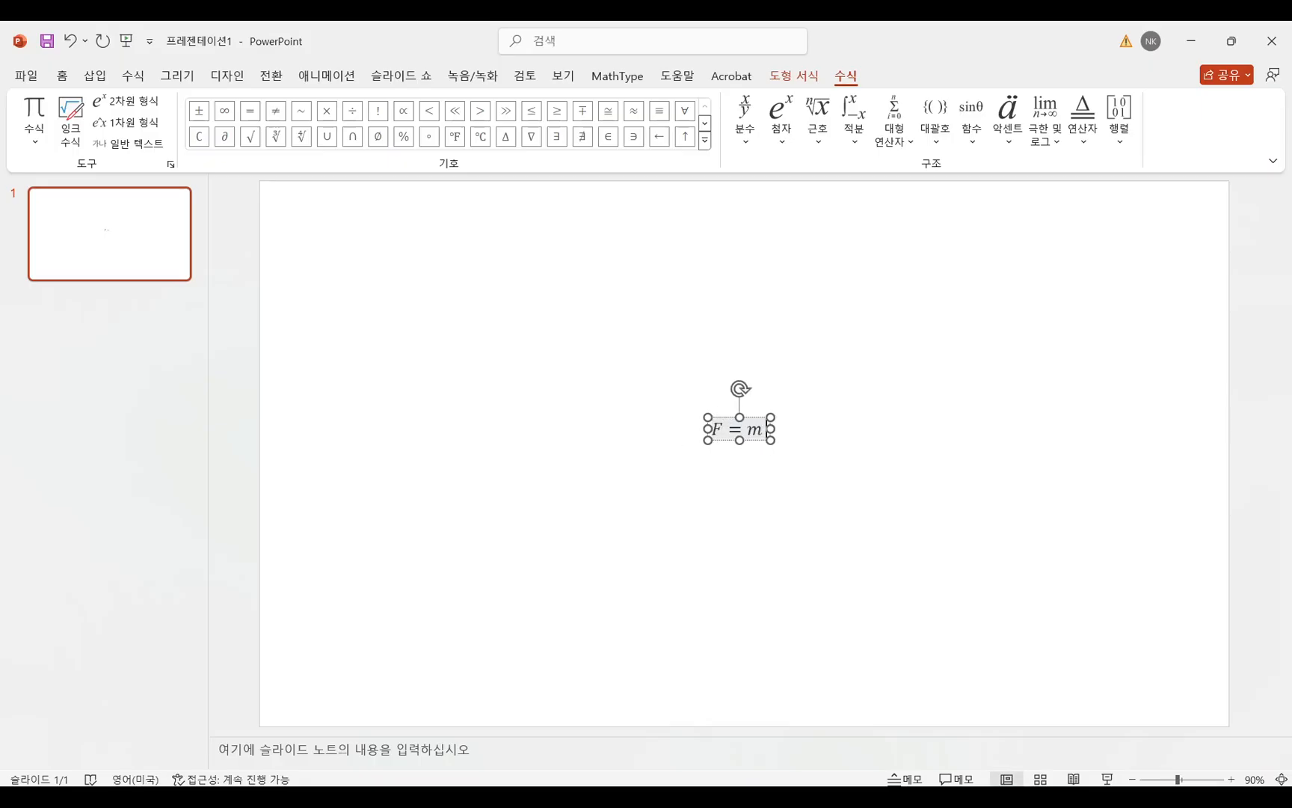
type("v^2/r")
key("space")
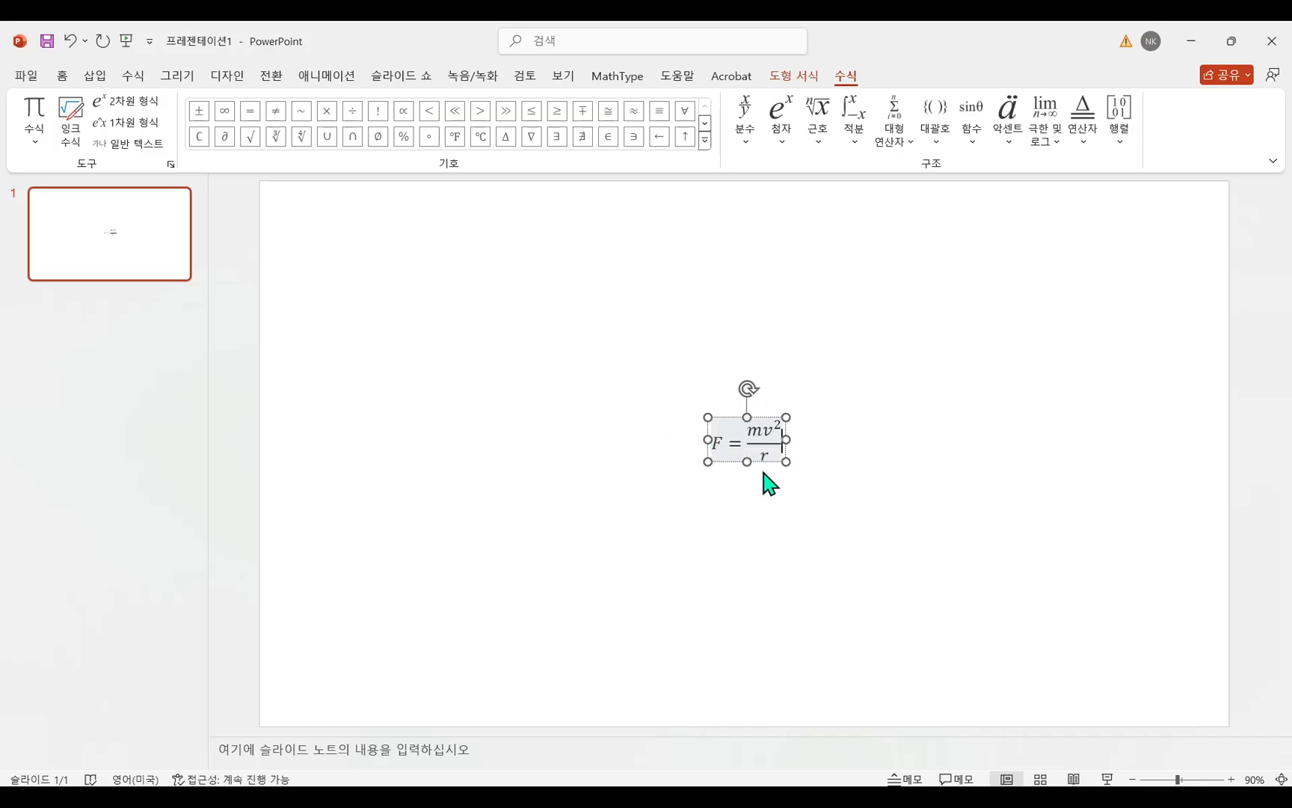
left_click_drag(765, 461, 463, 327)
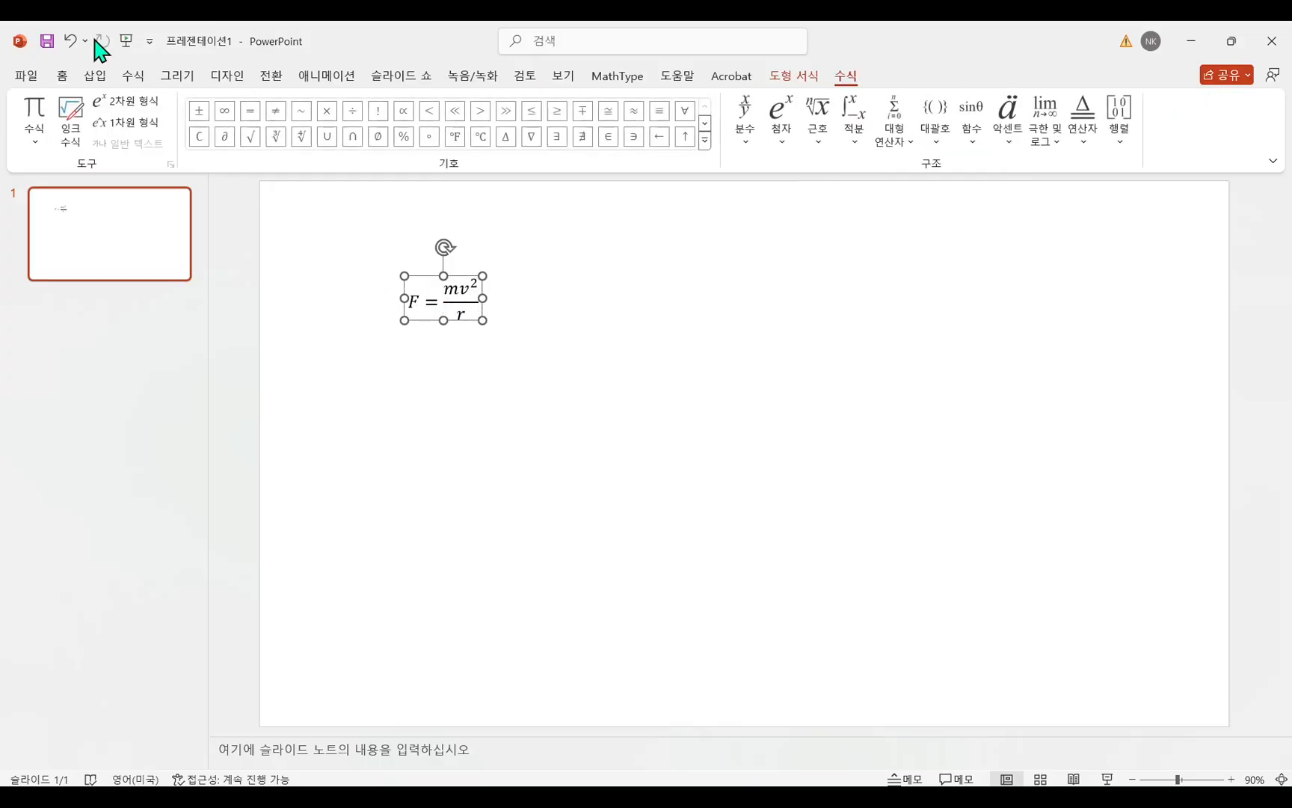
Enlarge the F = mv²/r equation's font size to 32 and start the slide show from the beginning.
left_click(63, 76)
left_click(450, 107)
left_click(450, 107)
left_click(450, 107)
left_click(450, 108)
left_click(533, 323)
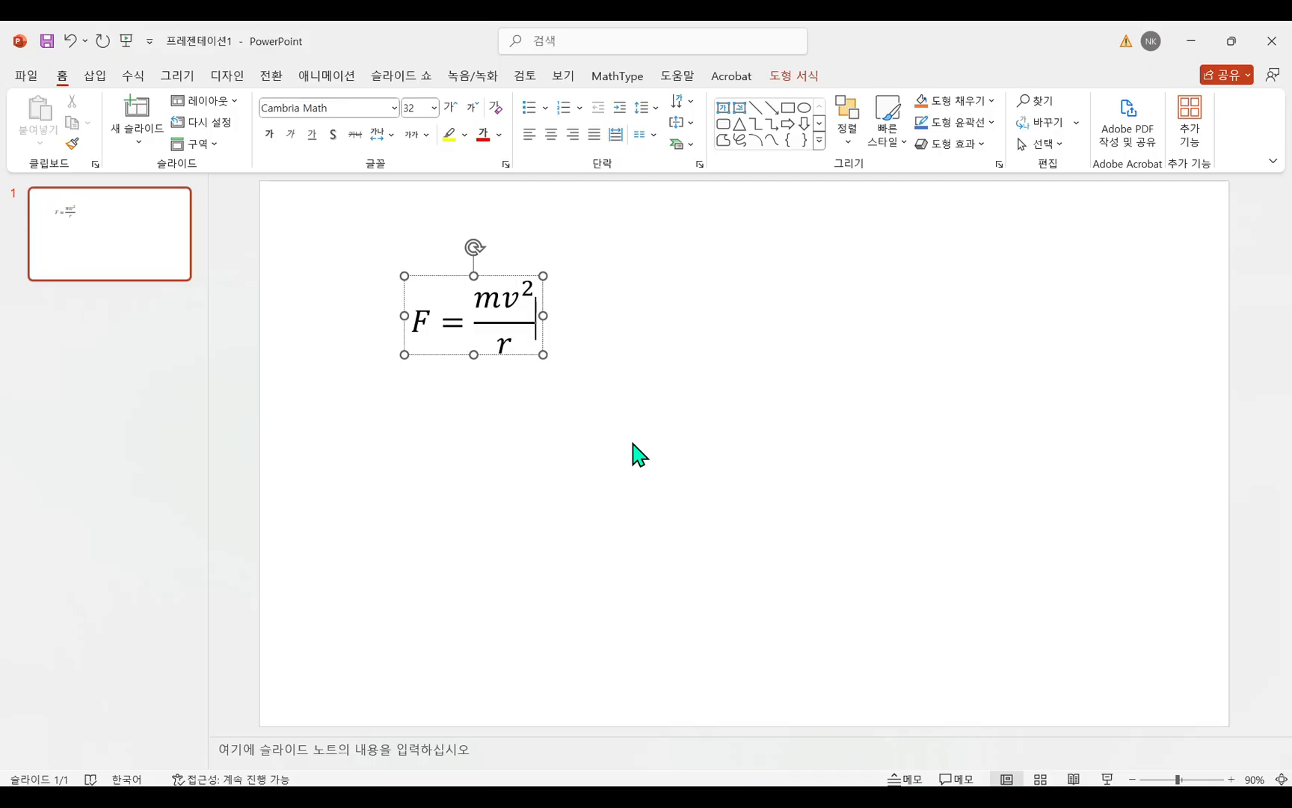
key("F5")
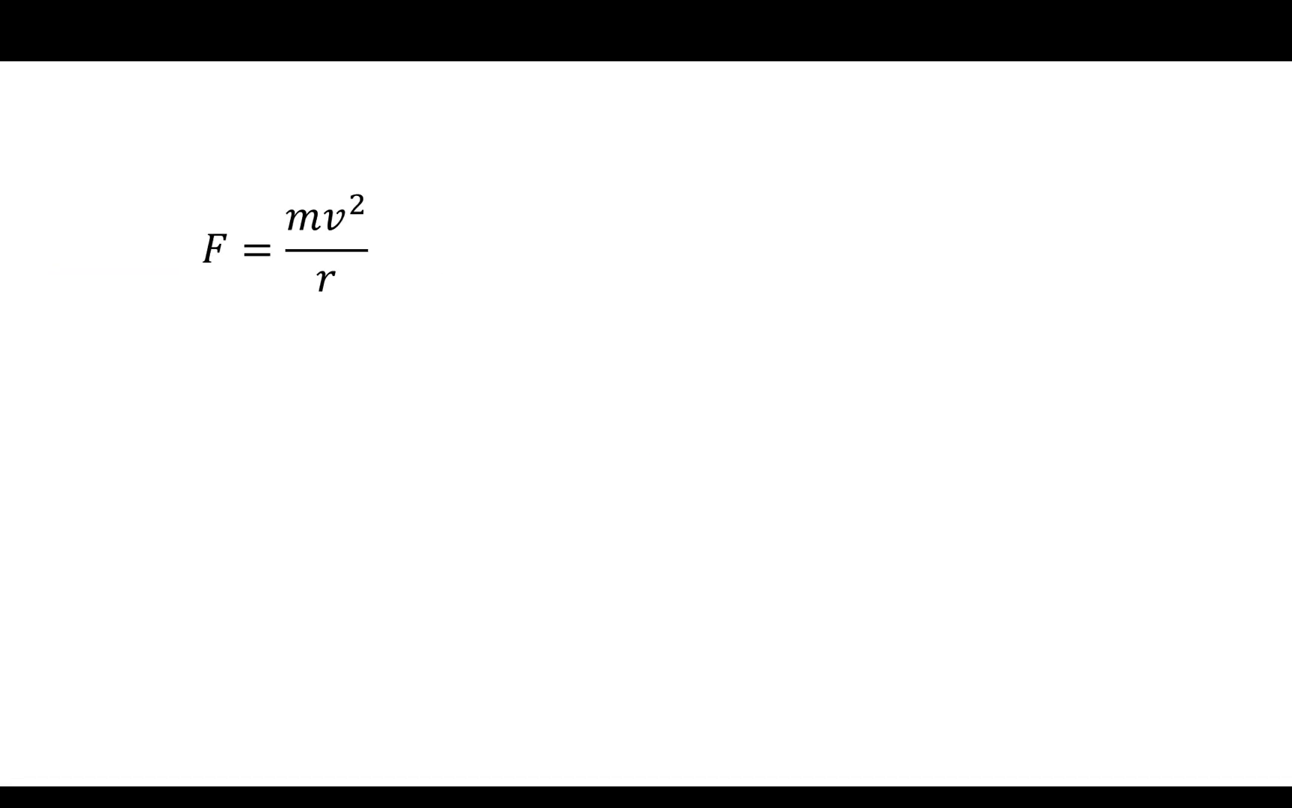